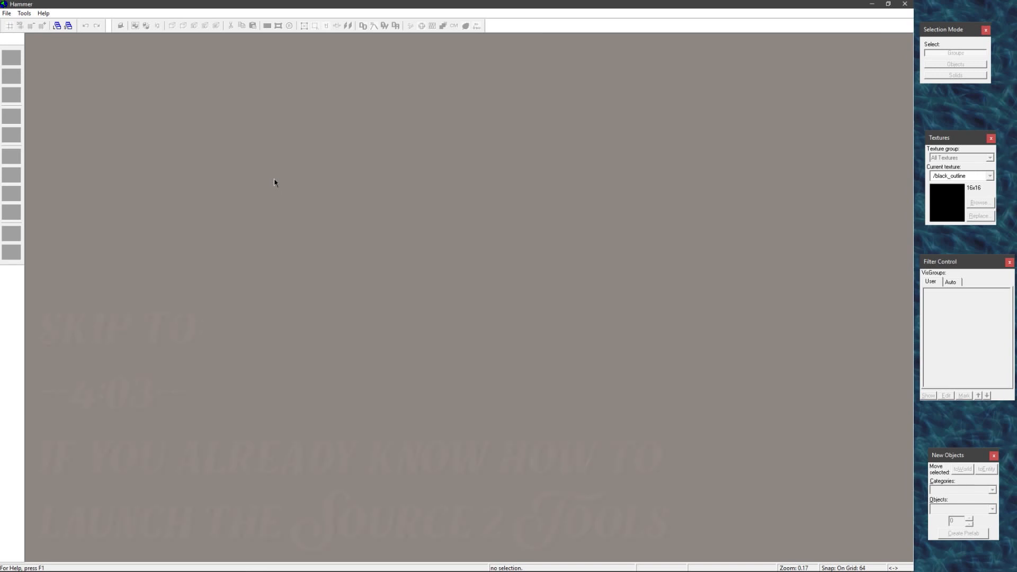
mouse_move(440, 568)
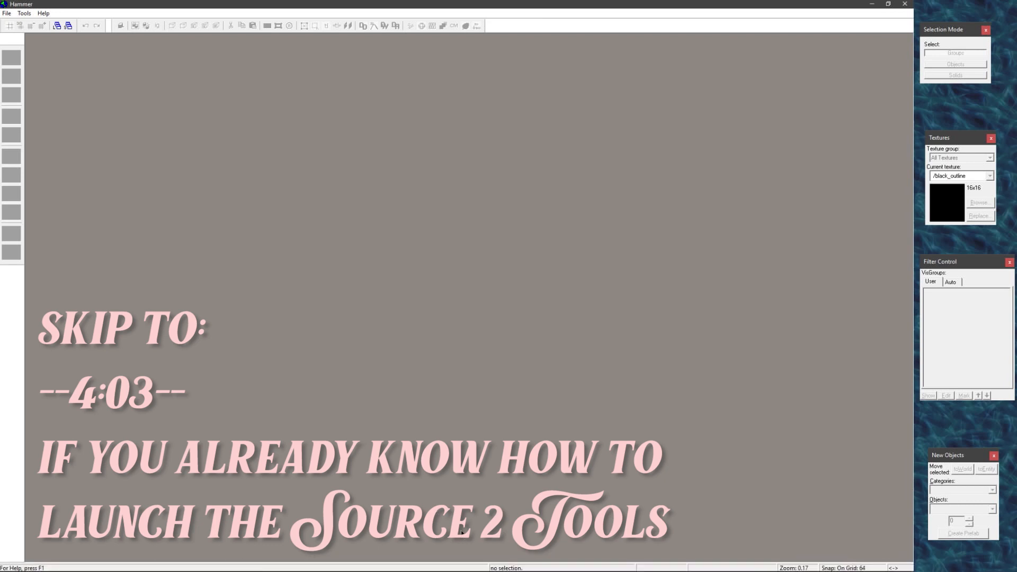
click(896, 565)
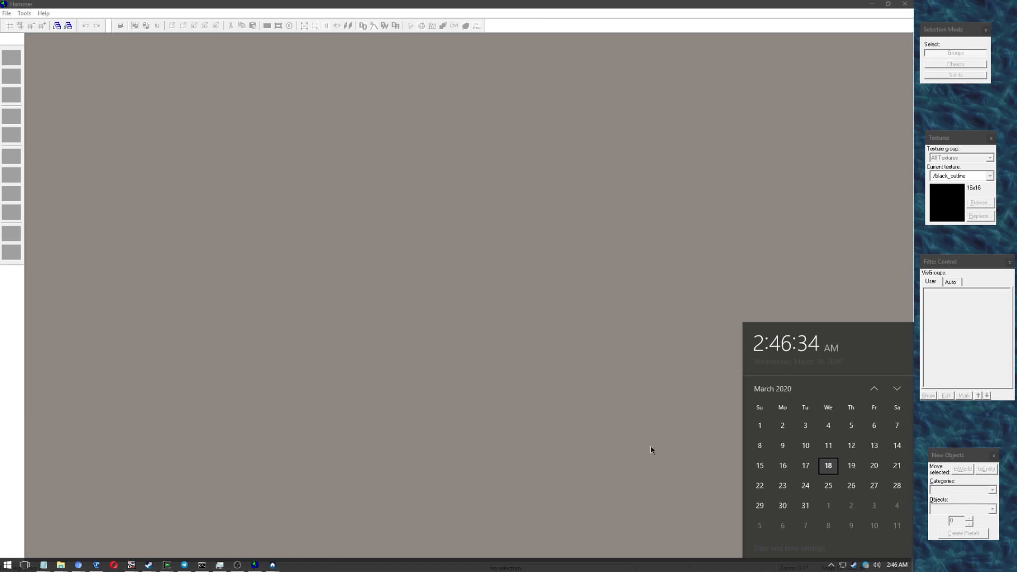
click(643, 444)
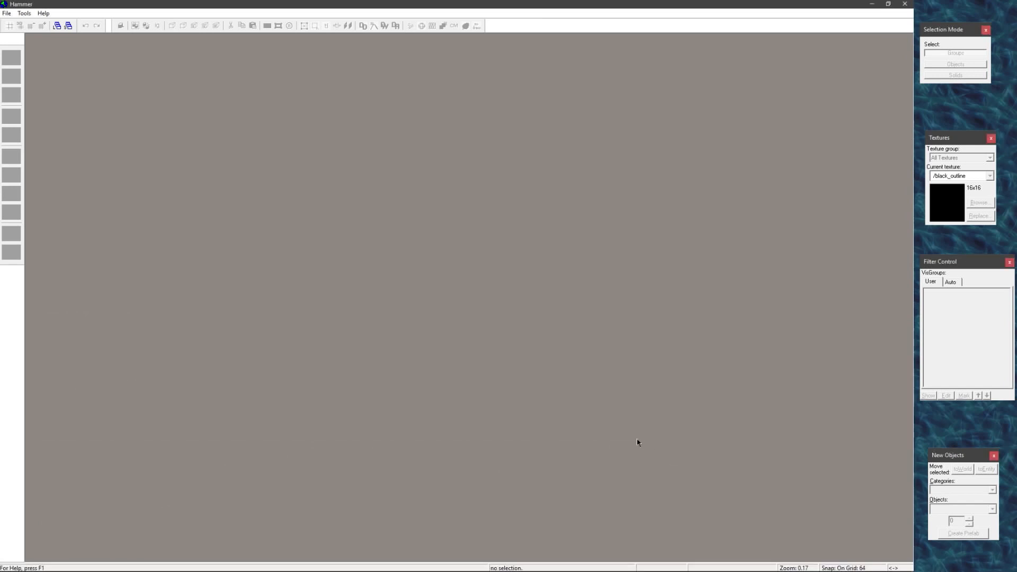
Switch to the Steam library, sort the tools by recent activity, and open the SteamVR page.
mouse_move(272, 568)
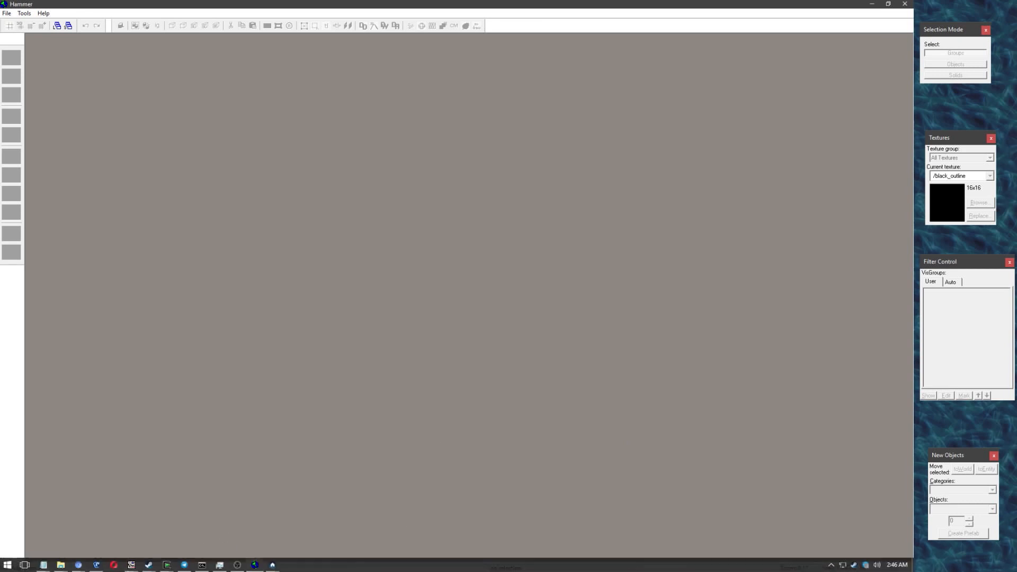
mouse_move(131, 565)
click(185, 517)
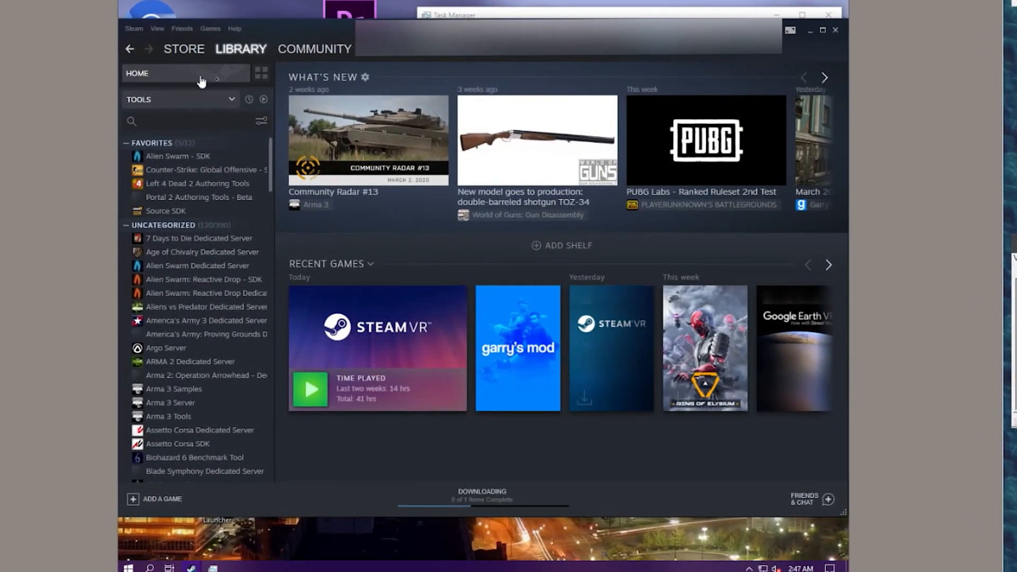
click(269, 110)
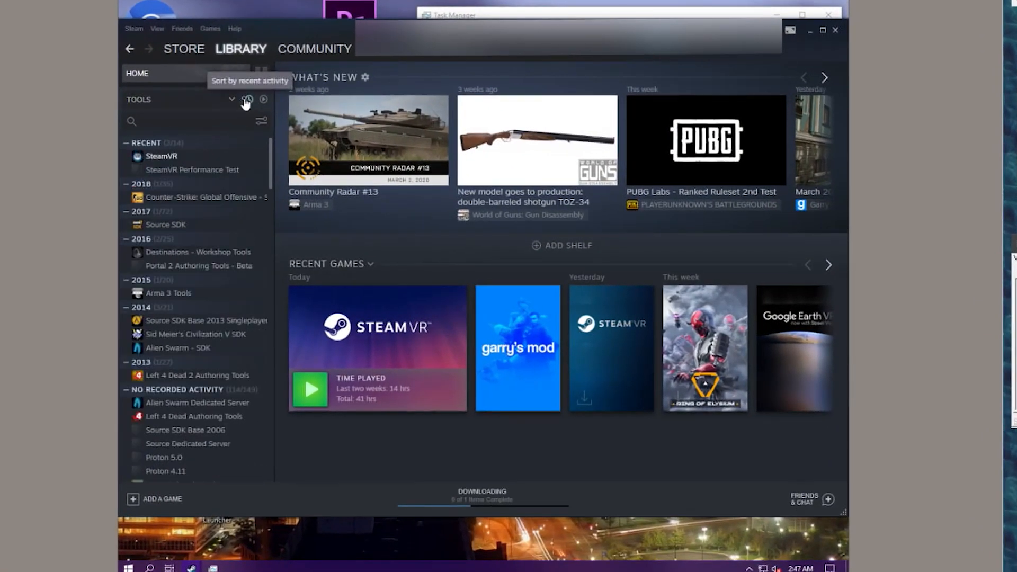
click(177, 156)
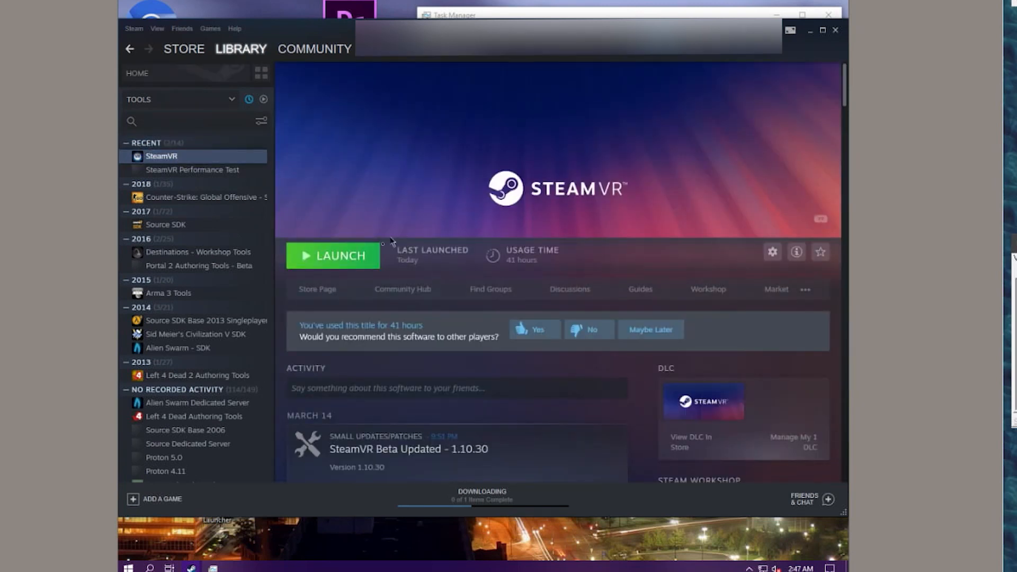
Launch SteamVR and authorize the Steam Client Service with the administrator account password.
click(331, 257)
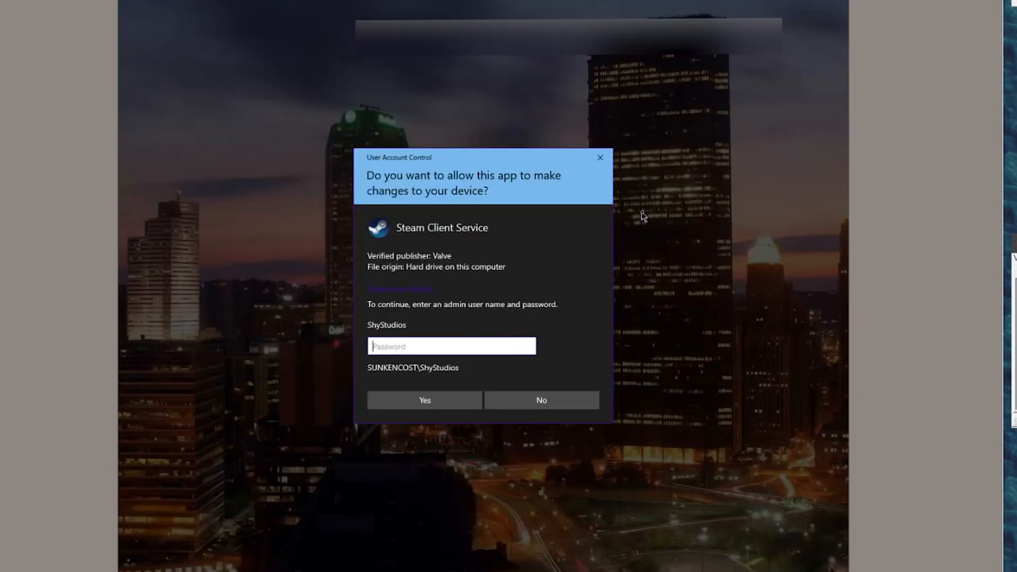
text(••••••••)
key(Return)
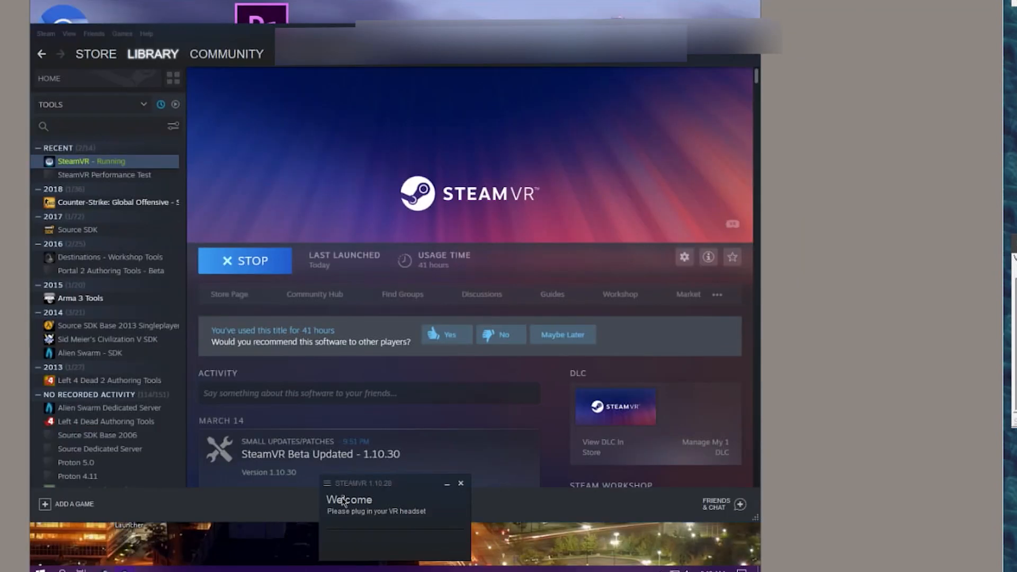
Open the SteamVR Workshop Tools through SteamVR's Create/Modify an Environment option.
click(340, 485)
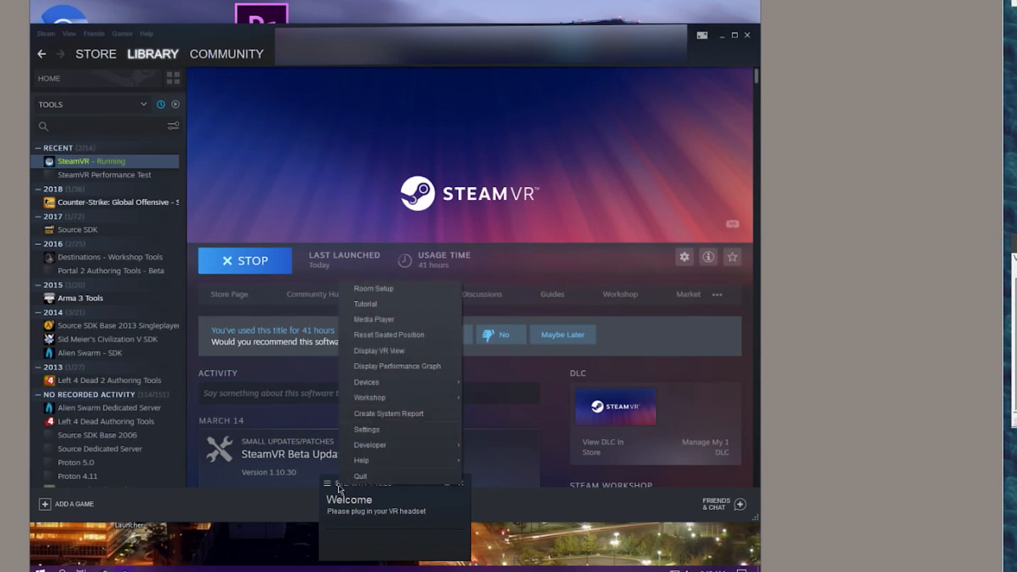
mouse_move(400, 401)
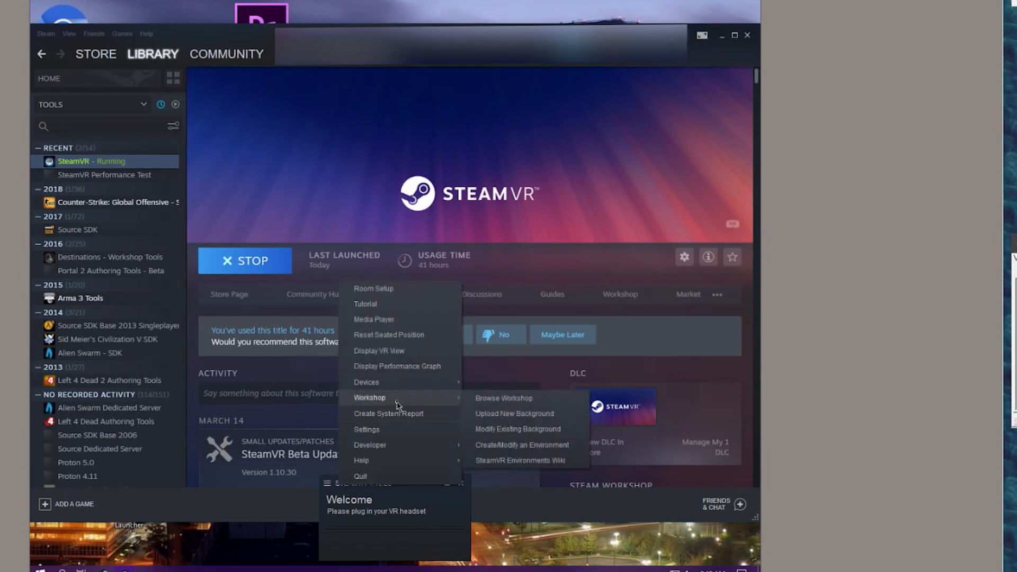
click(521, 447)
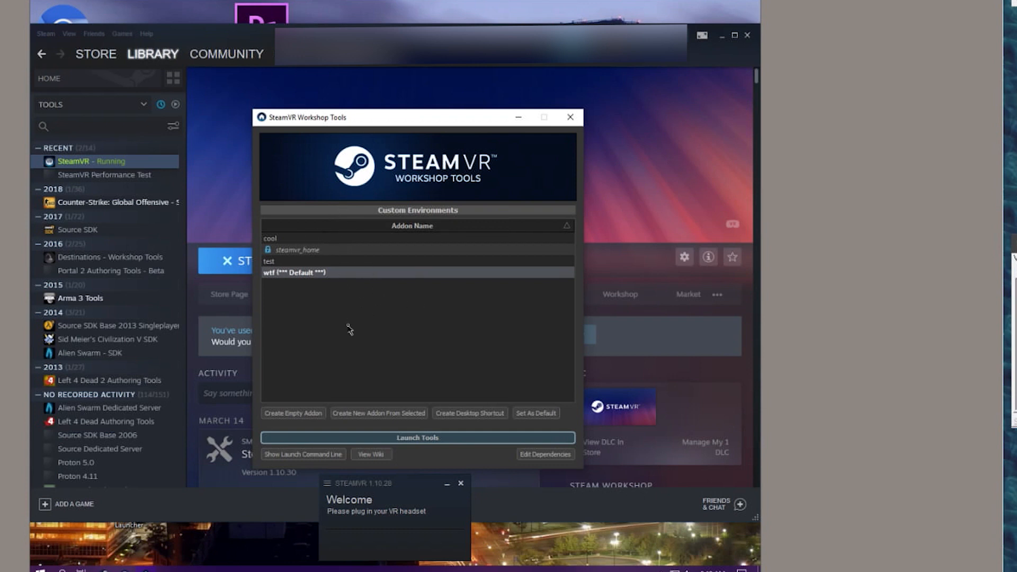
Open the Workshop Tools wiki and look through the SteamVR Workshop Tools Documentation page for its creator resources.
click(377, 458)
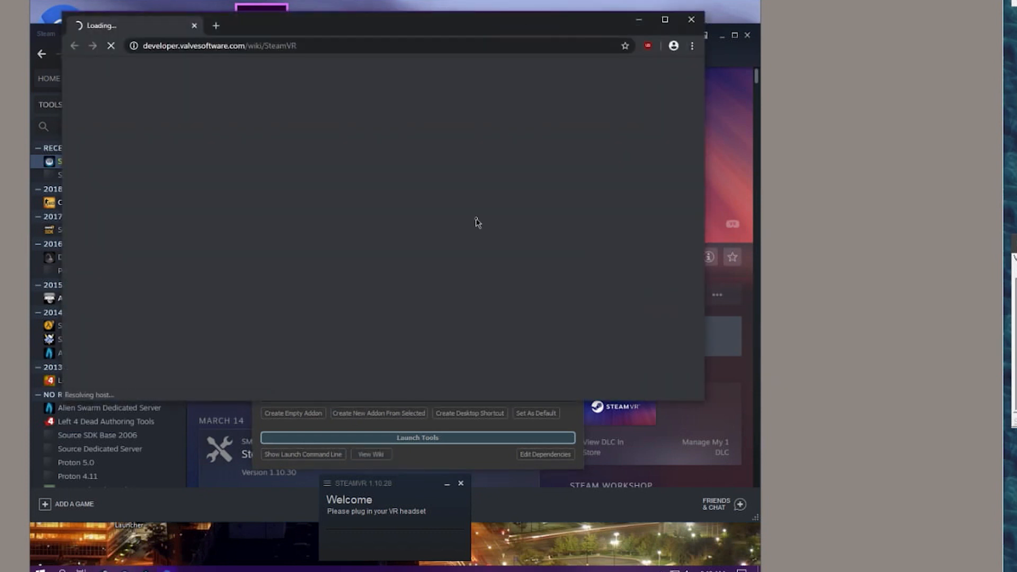
scroll(376, 255, down, 3)
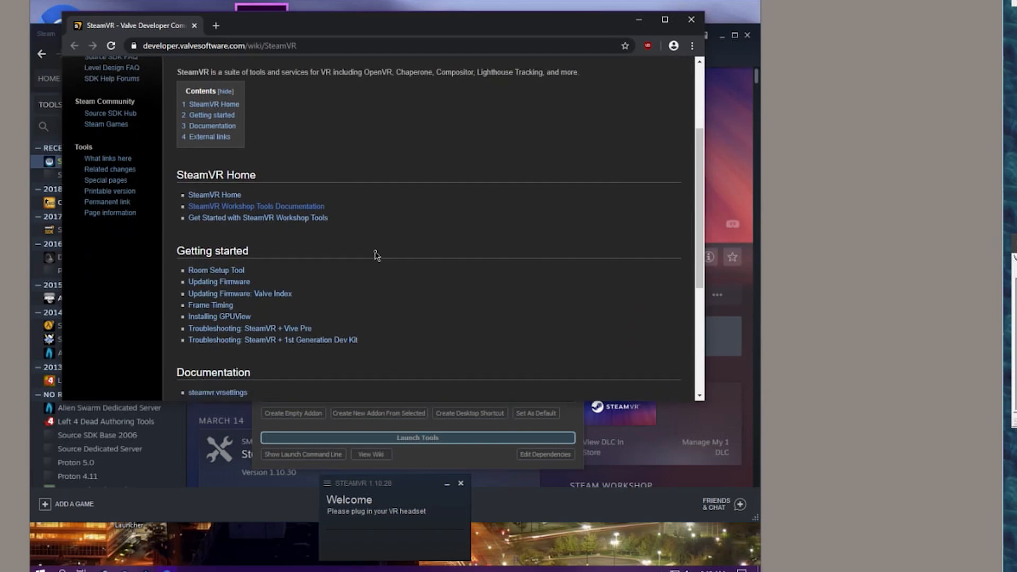
scroll(375, 255, down, 5)
scroll(375, 254, up, 5)
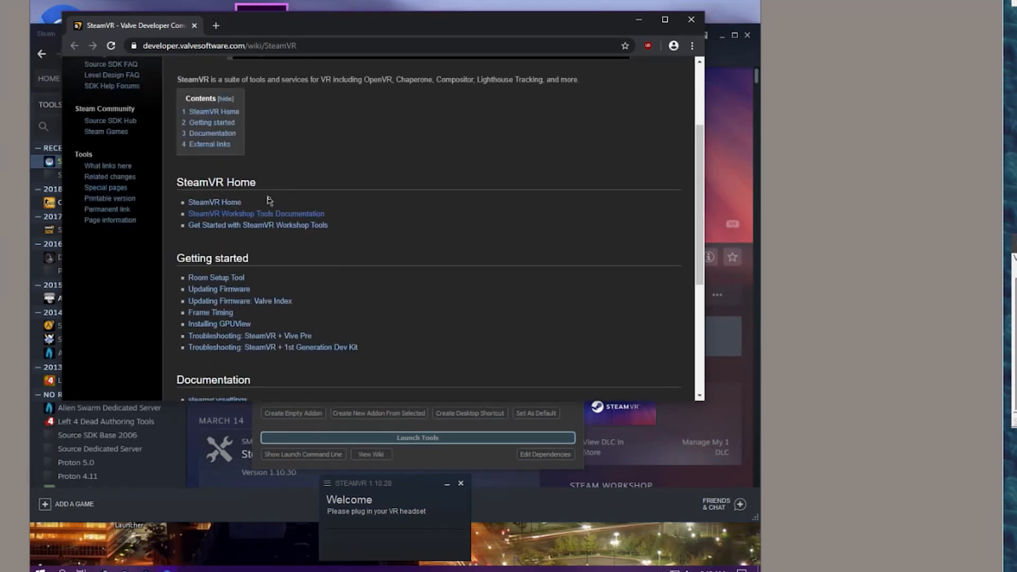
click(228, 217)
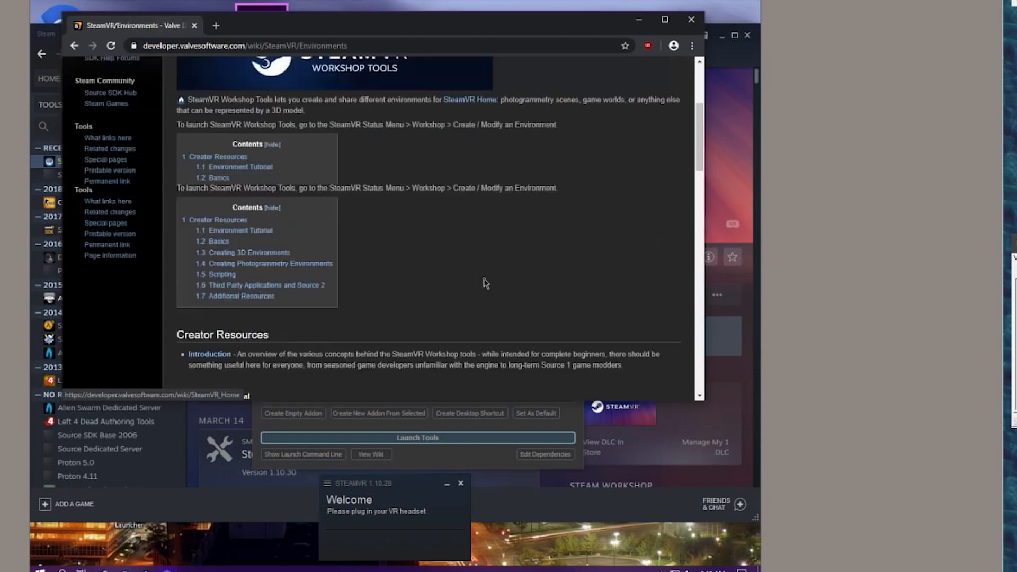
scroll(485, 284, down, 15)
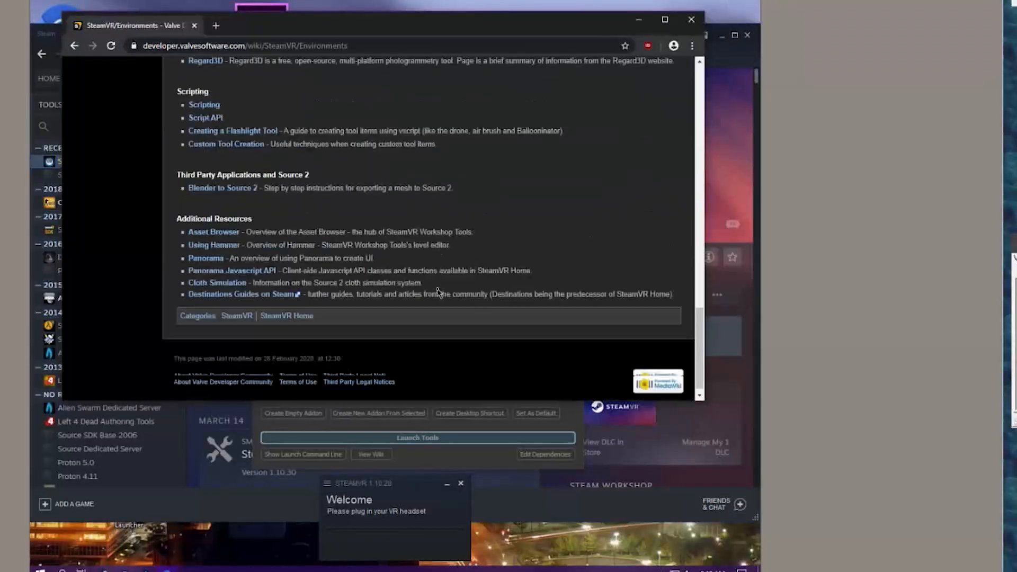
scroll(437, 291, up, 15)
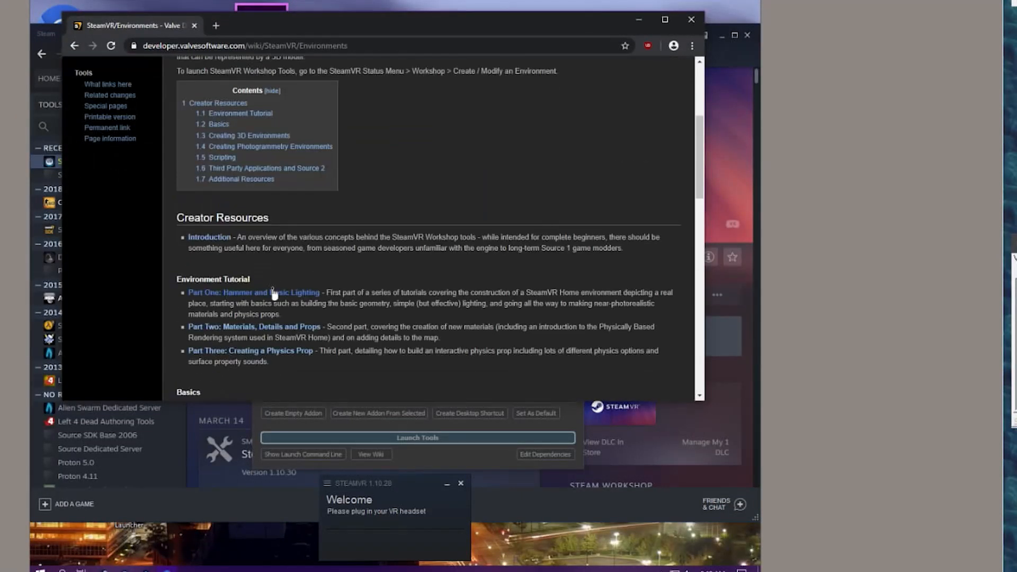
Skim the wiki tutorial Part One: Hammer and Basic Lighting, and minimize the browser.
click(273, 292)
drag(699, 66, 698, 103)
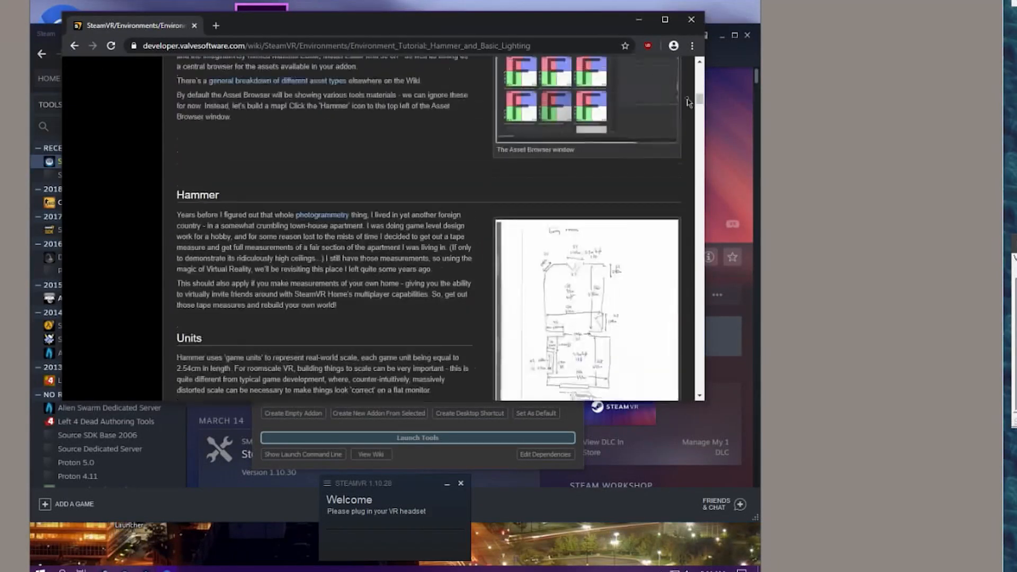
click(638, 19)
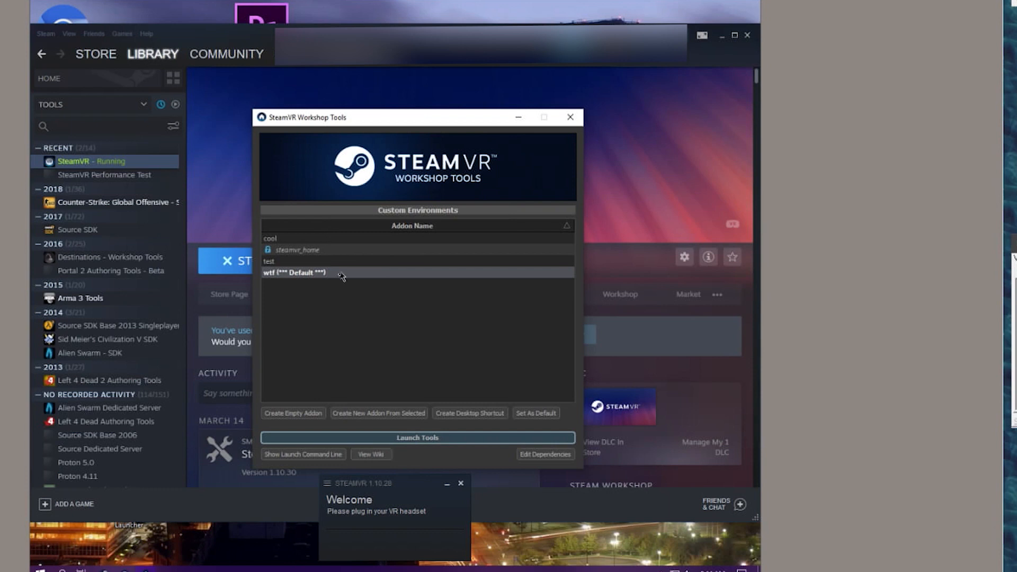
Create an empty addon named cool2 in the SteamVR Workshop Tools.
click(308, 253)
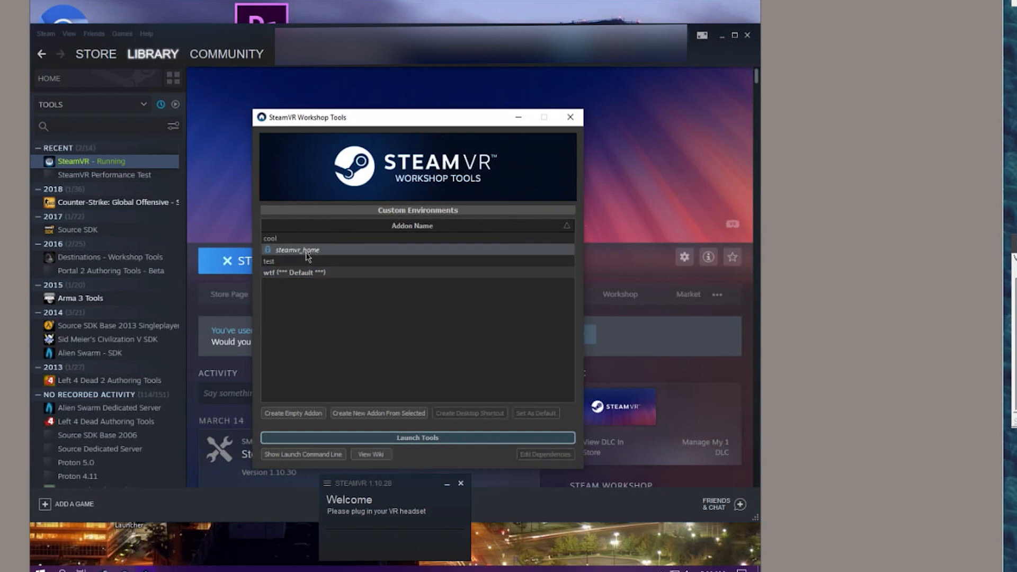
click(296, 416)
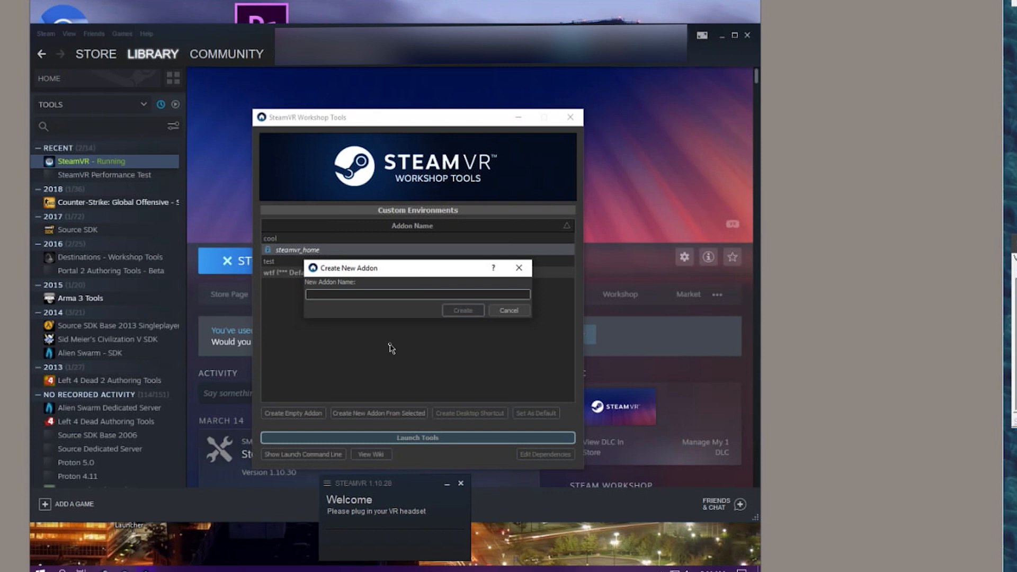
text(cool2)
key(Return)
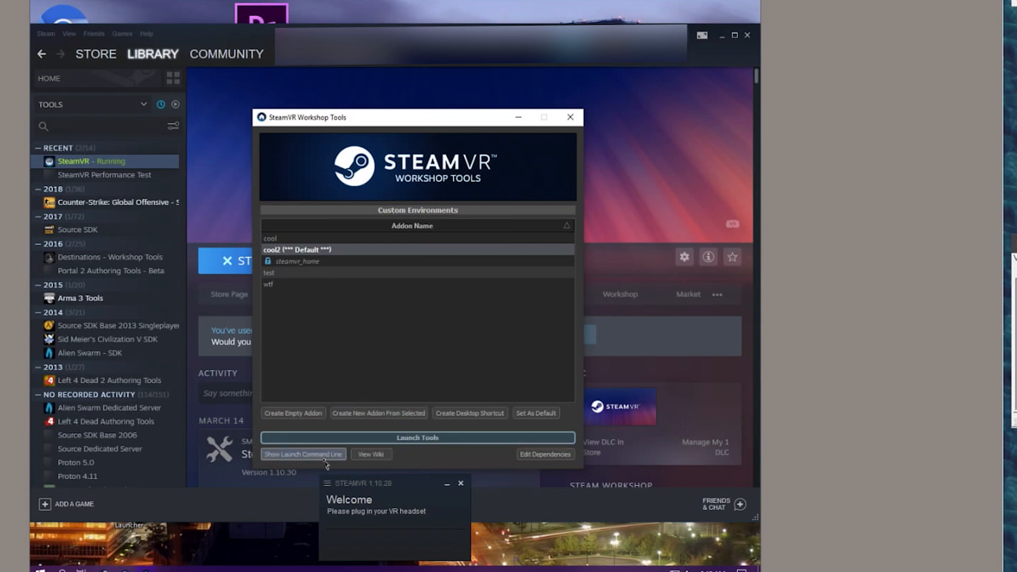
Show the launch command line for the cool2 addon and paste it into a new Notepad document.
click(285, 454)
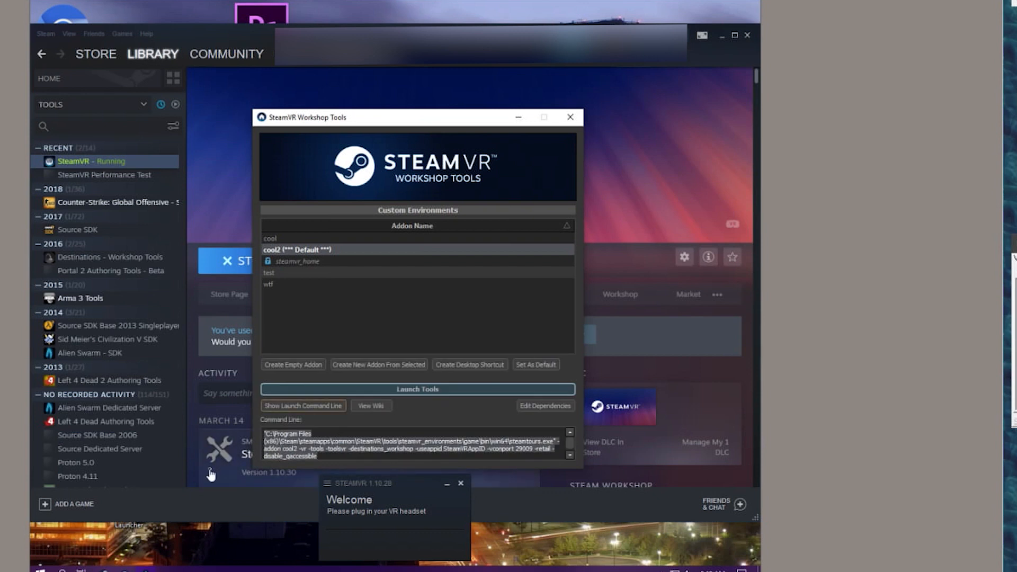
key(super)
click(244, 523)
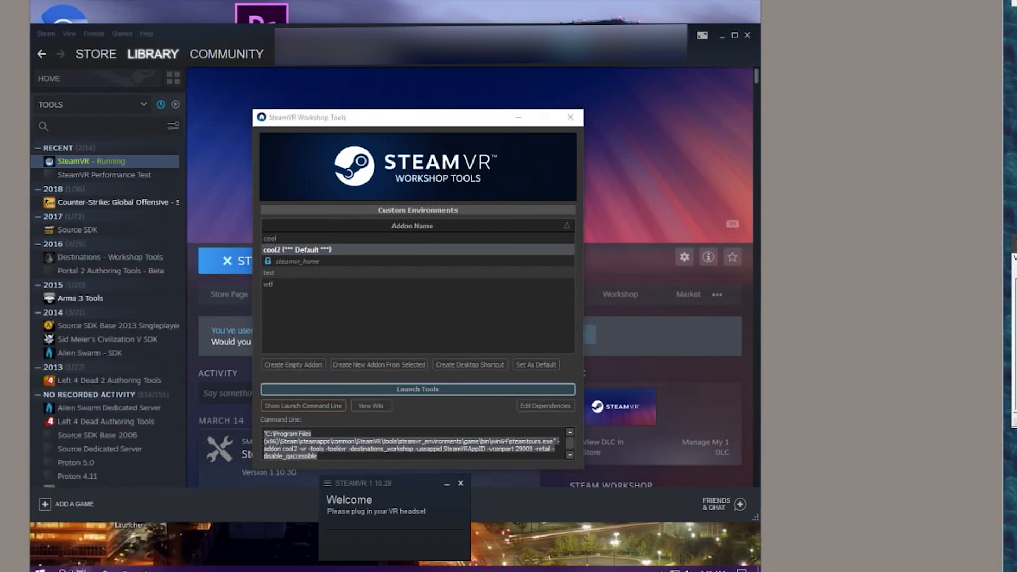
click(62, 570)
text(note)
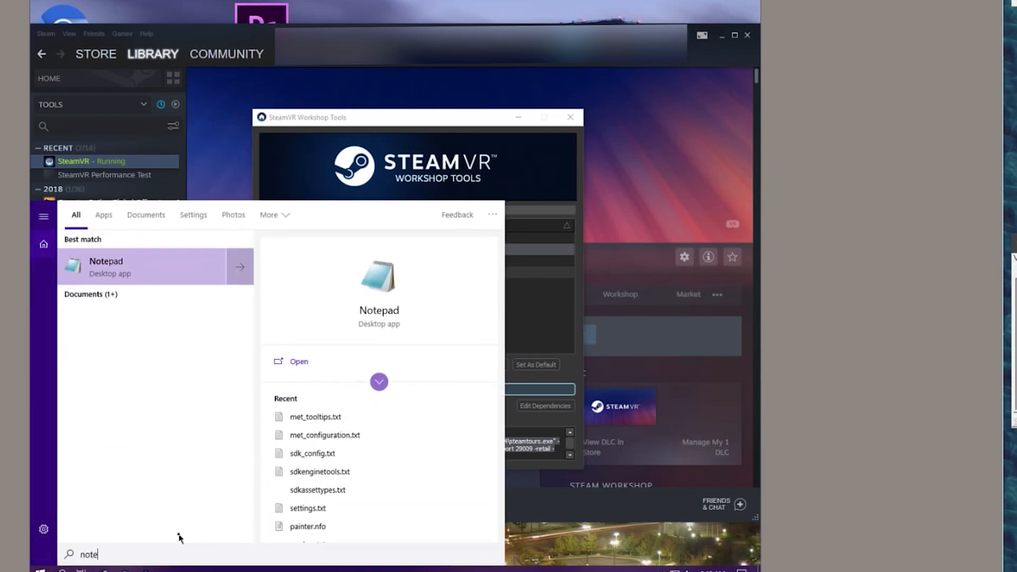
key(Return)
text("C:\Program Files (x86)\Steam\steamapps\common\SteamVR\tools\steamvr_environments\game\bin\win64\steamtours.exe" -addon cool2 -vr -tools -toolsvr -destinations_workshop -useappid SteamVRAppID -vconport 29009 -retail -disable_qaccessible)
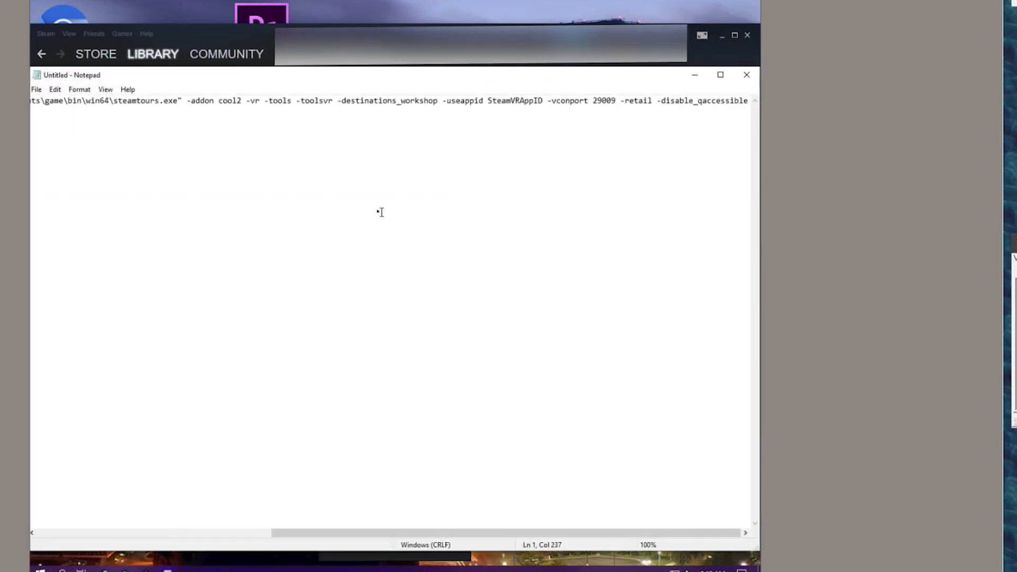
Remove the -vr and -toolsvr options from the command line, copy the whole edited command, and minimize Notepad.
double_click(255, 100)
key(BackSpace)
key(BackSpace)
key(BackSpace)
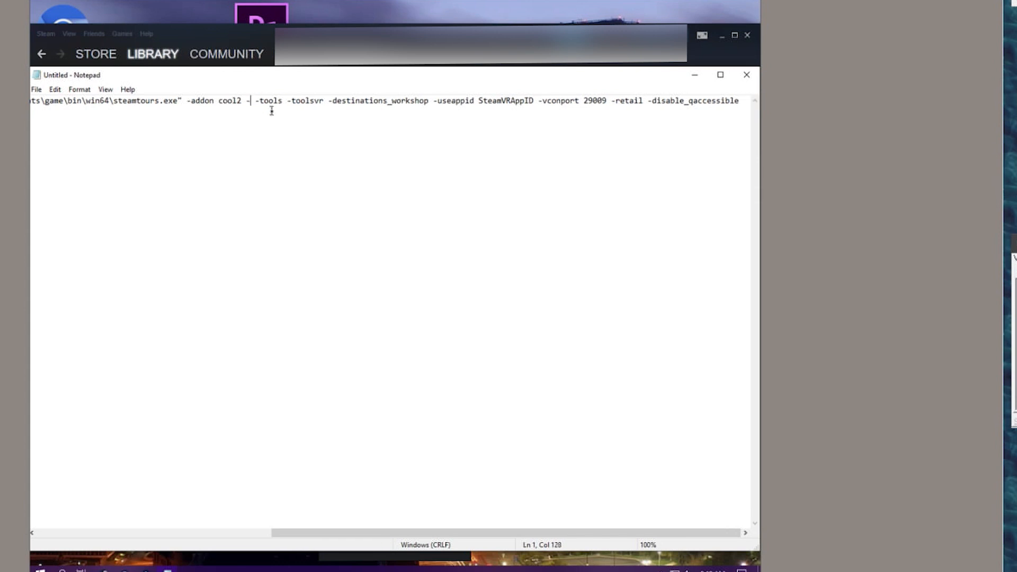
drag(315, 100, 256, 75)
key(BackSpace)
key(BackSpace)
key(ctrl+a)
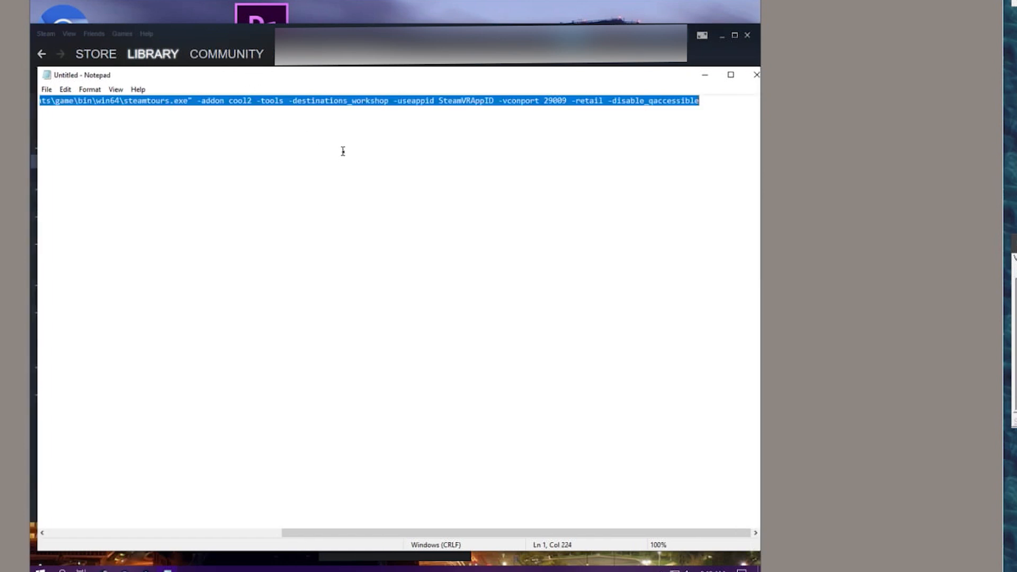
click(705, 75)
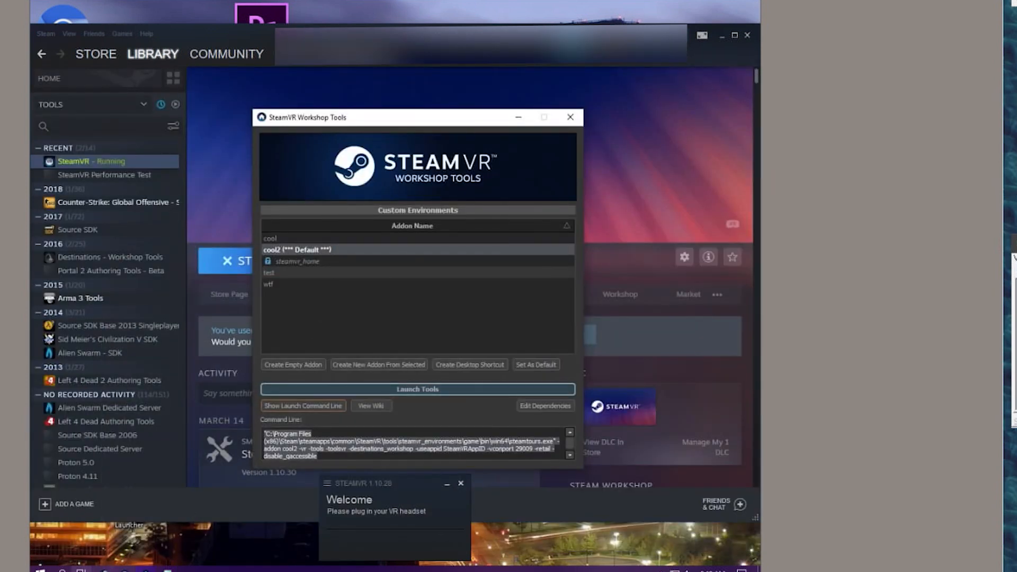
Run the edited steamtours.exe command from Windows search to launch the tools for the cool2 addon without VR.
click(62, 570)
text("C:\Program Files (x86)\Steam\steamapps\common\SteamVR\tools\steamvr_environments\game\bin\win64\steamtours.exe" -addon cool2 -tools -destinations_workshop -useappid SteamVRAppID -vconport 29009 -retail -disable_qaccessible)
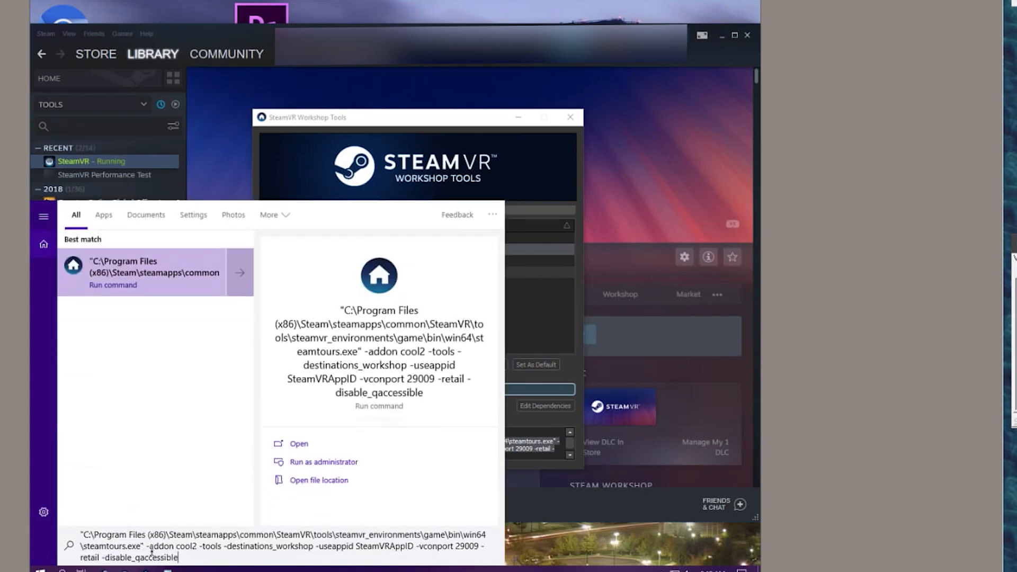
key(Return)
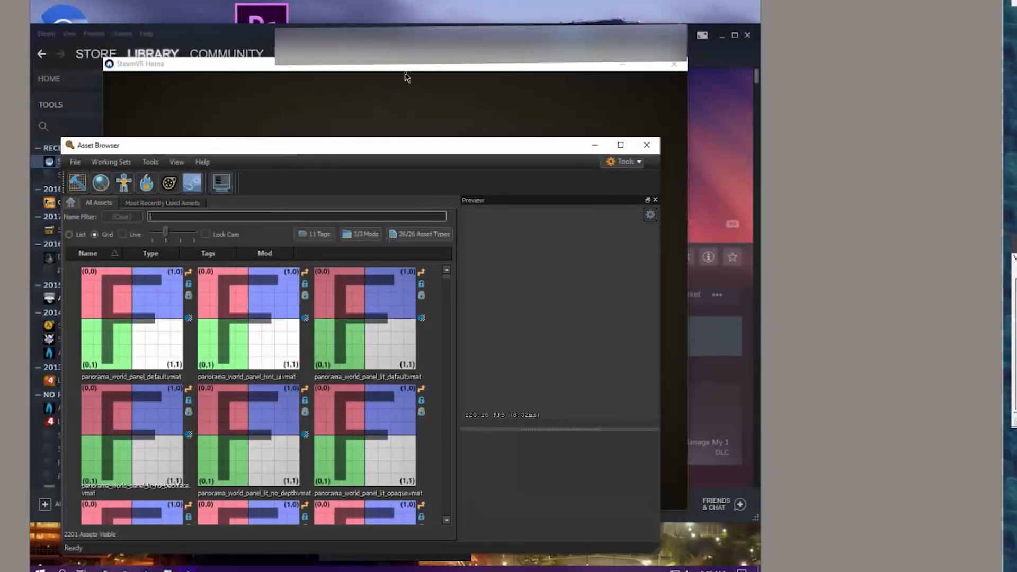
Clear the SteamVR Home window out of the way and reposition the Asset Browser window.
drag(392, 66, 437, 63)
mouse_move(615, 63)
mouse_down()
mouse_move(587, 46)
mouse_move(619, 64)
mouse_move(608, 61)
mouse_move(622, 52)
mouse_up()
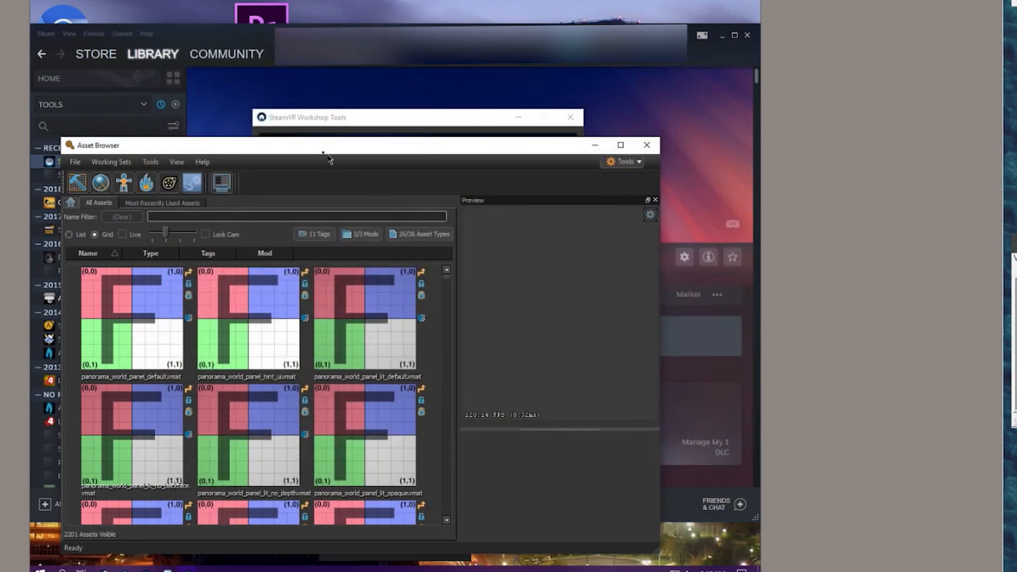
mouse_move(328, 153)
mouse_down()
mouse_move(336, 148)
mouse_move(313, 150)
mouse_up()
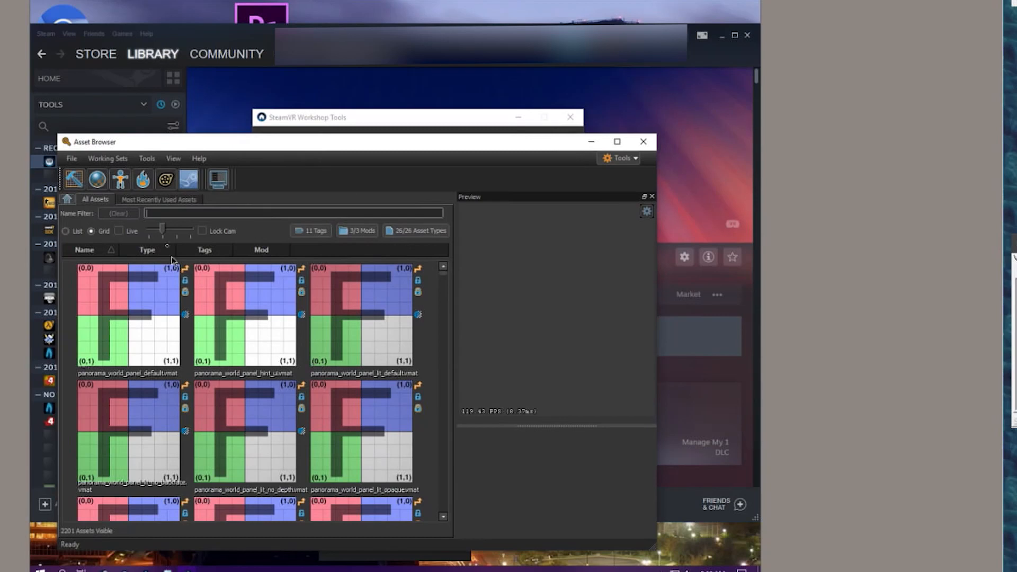
drag(372, 141, 375, 139)
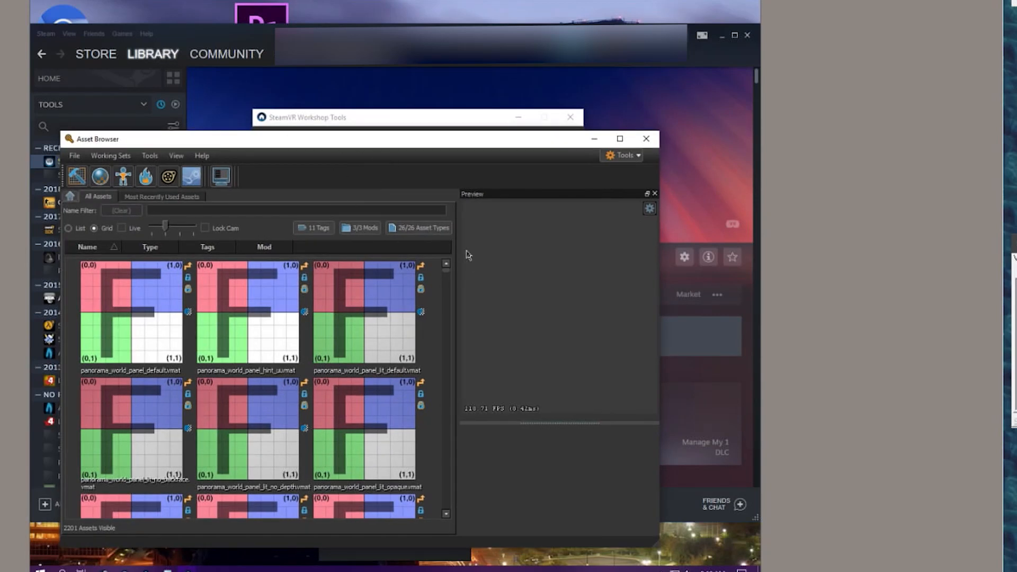
Launch Hammer from the Asset Browser and maximize its window.
click(78, 182)
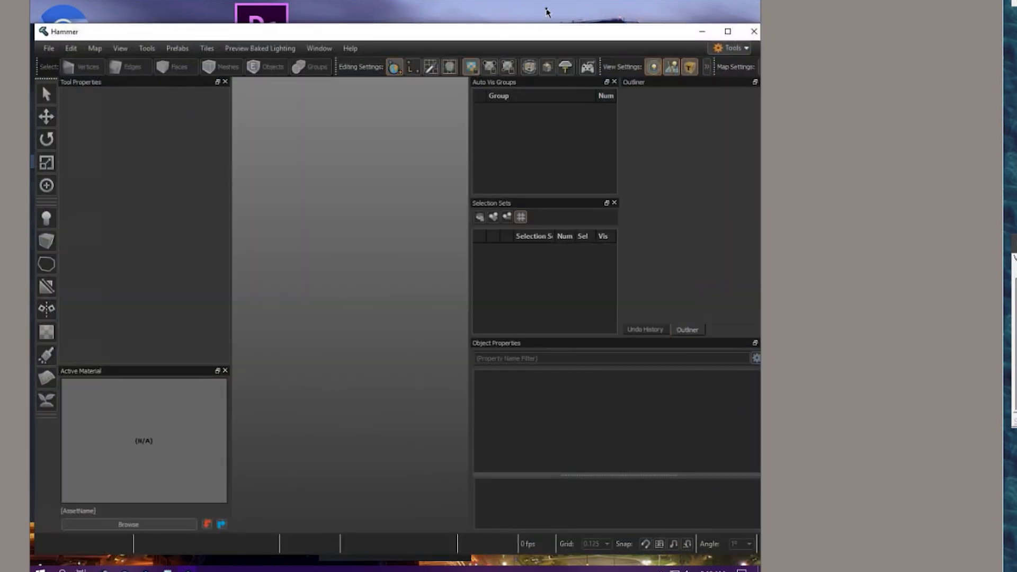
drag(646, 38, 641, 31)
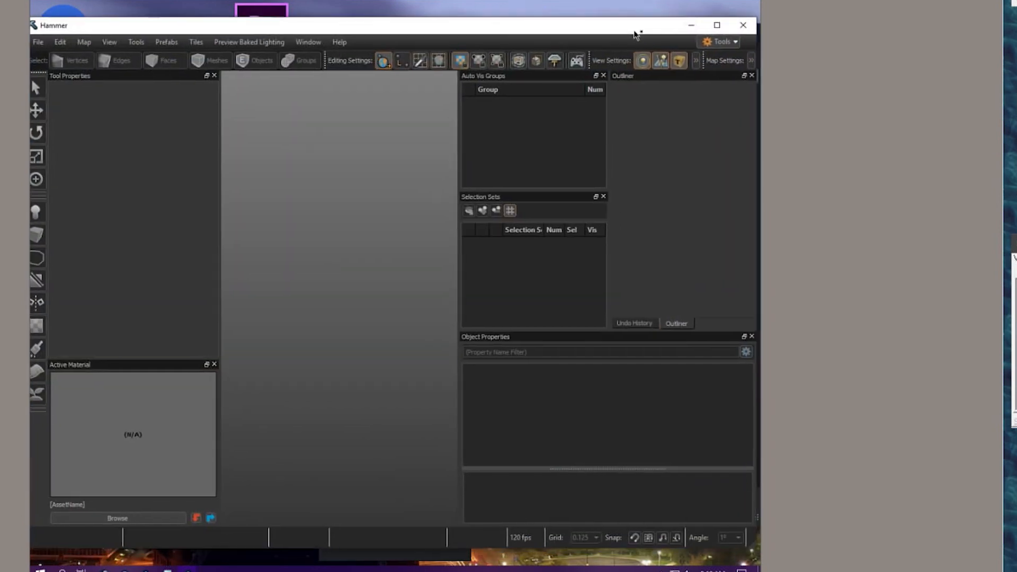
click(716, 28)
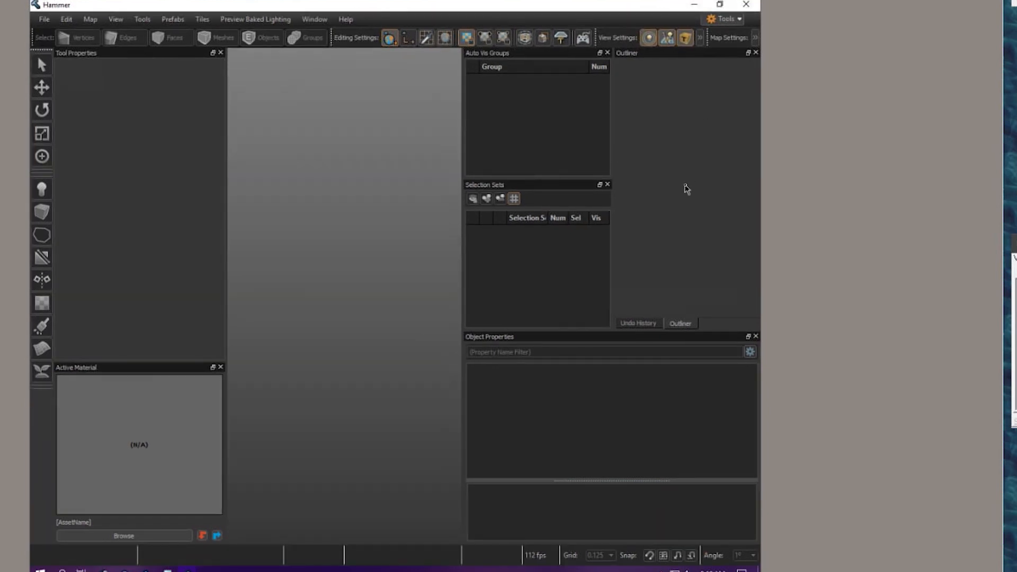
Create a new map and enlarge the 3D viewport above the lower views.
click(44, 19)
click(63, 36)
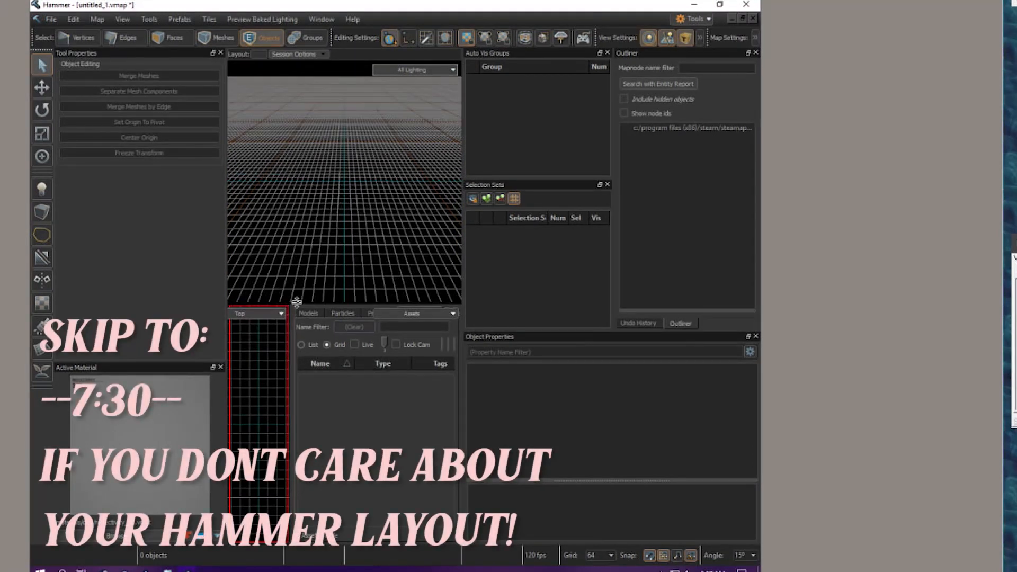
drag(297, 302, 297, 321)
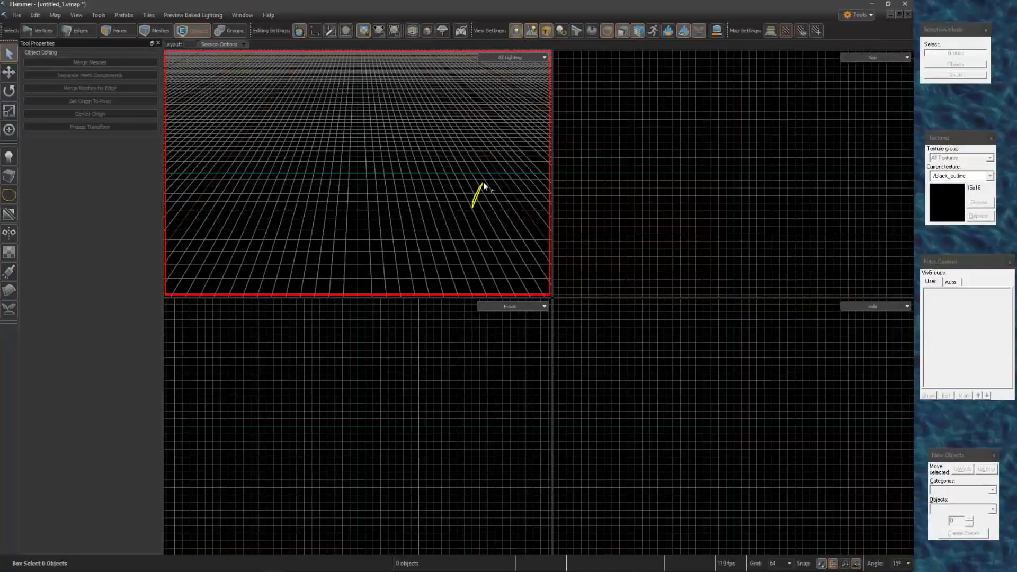
Switch to the older Source 1 Hammer window and create a new map there.
mouse_move(732, 184)
middle_down()
mouse_move(733, 141)
mouse_move(747, 176)
middle_up()
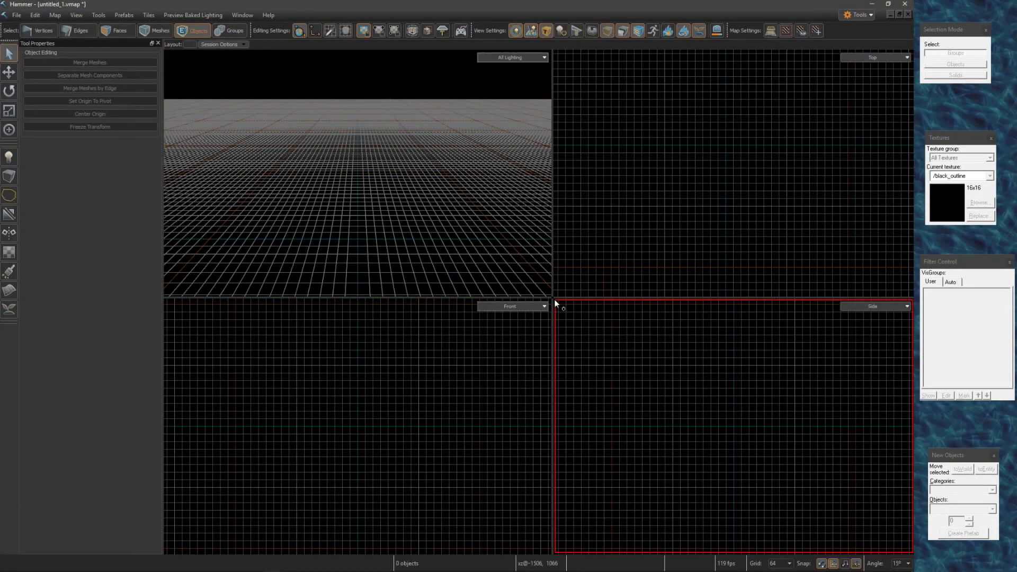
mouse_move(304, 568)
click(254, 565)
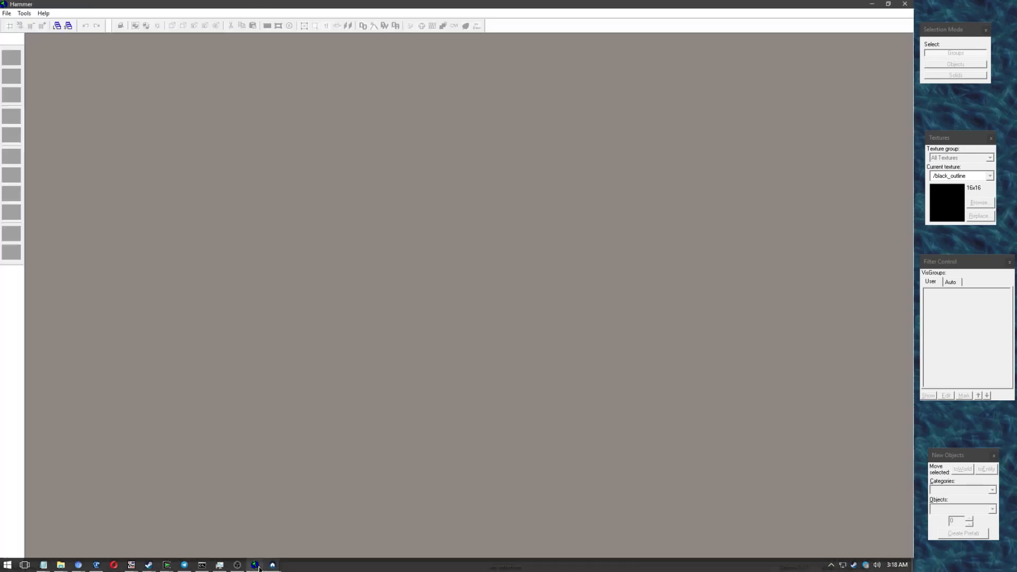
click(7, 13)
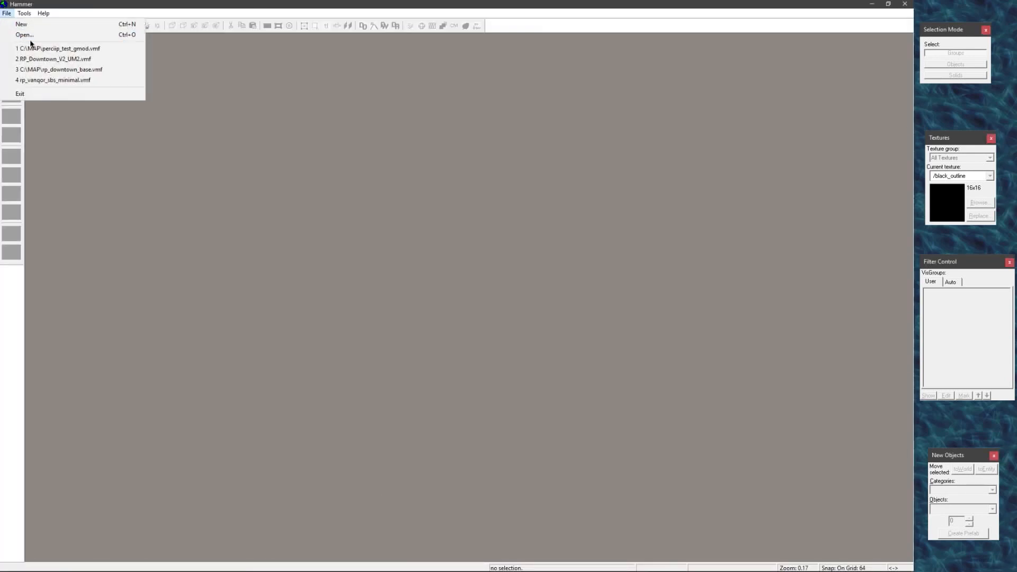
click(42, 25)
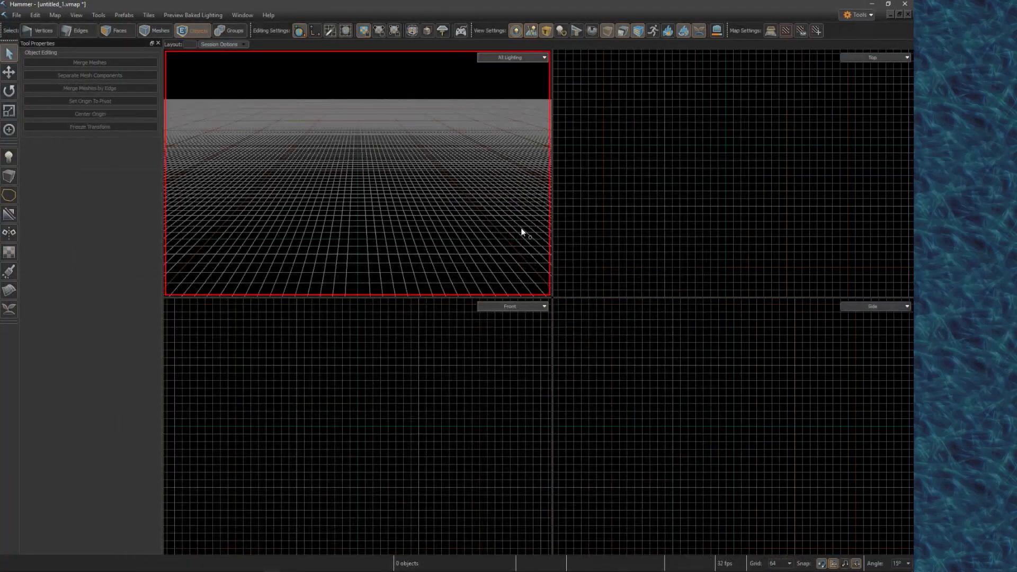
Return to the Source 2 Hammer window with the four-viewport untitled map to compare both layouts.
right_drag(447, 233, 413, 217)
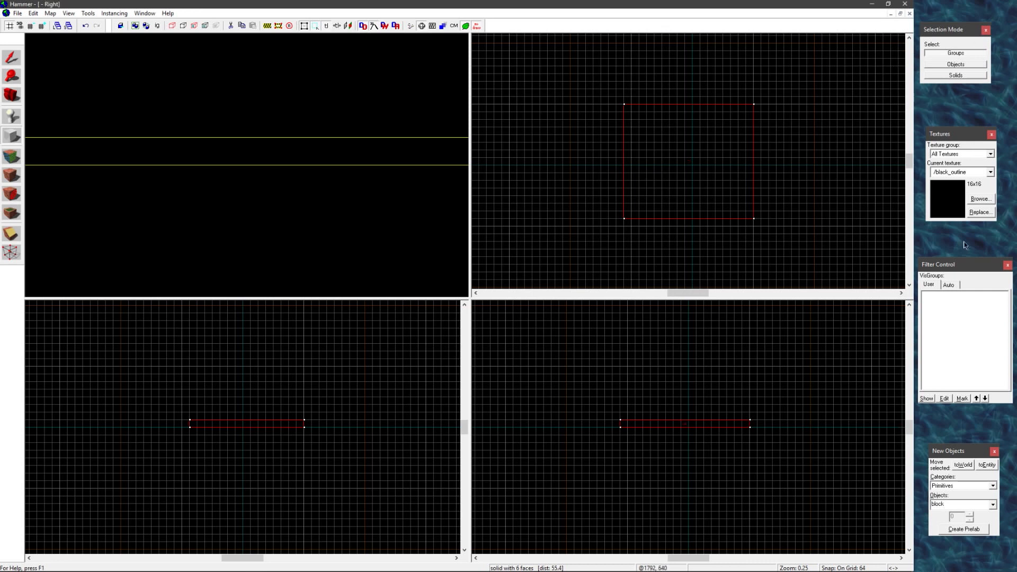
mouse_move(241, 571)
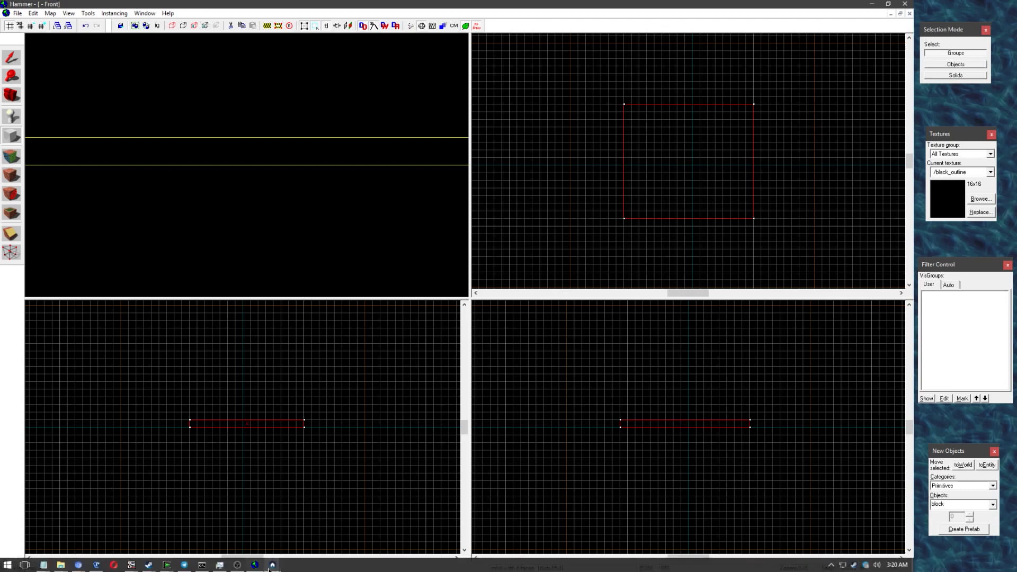
mouse_move(276, 566)
click(347, 524)
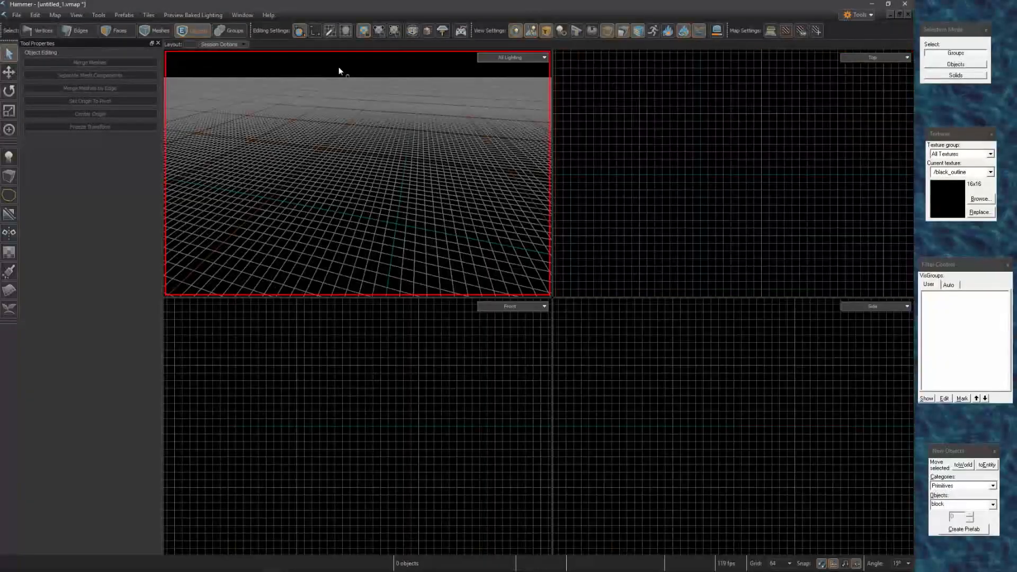
Show the Auto Vis Groups panel and place it as a floating panel over the old Filter Control window.
right_click(50, 46)
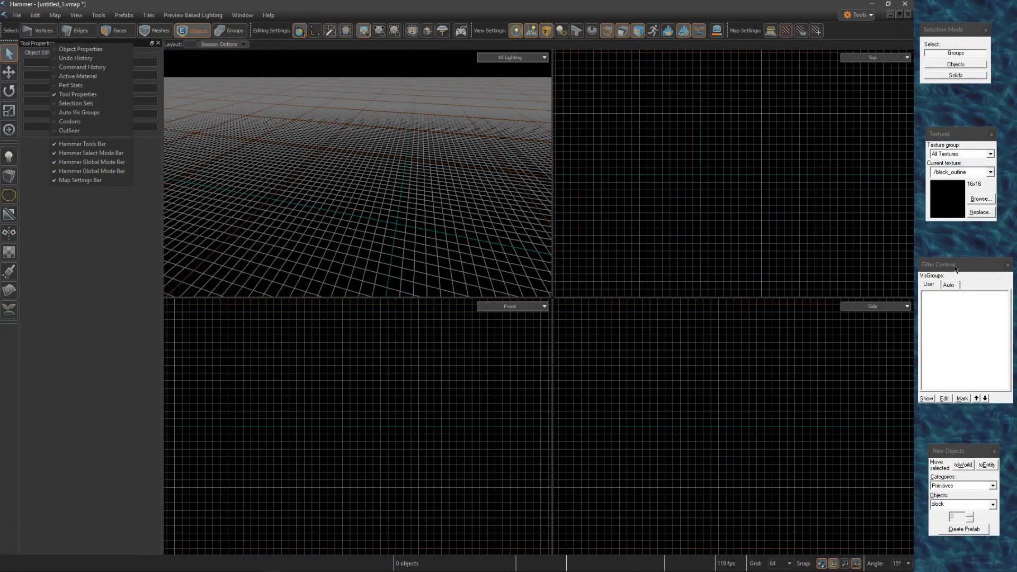
click(80, 112)
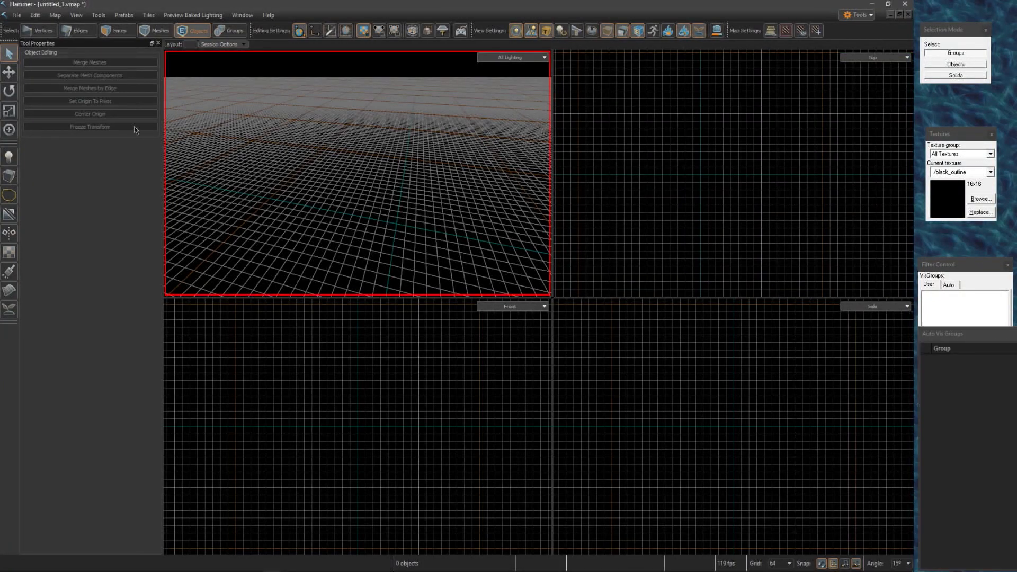
click(1002, 334)
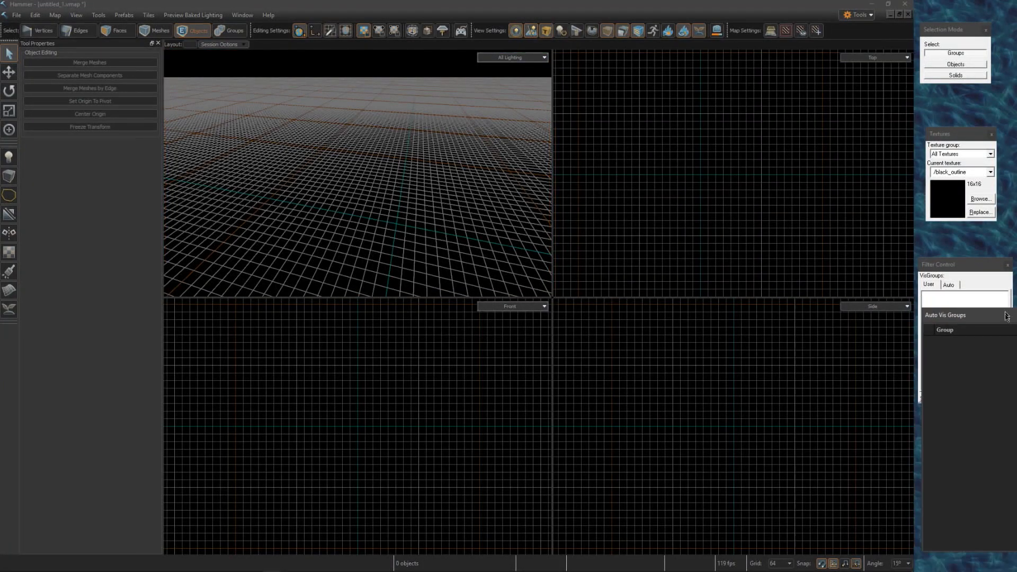
click(49, 56)
Show the Active Material panel and place it as a floating panel over the old Textures window.
right_click(48, 46)
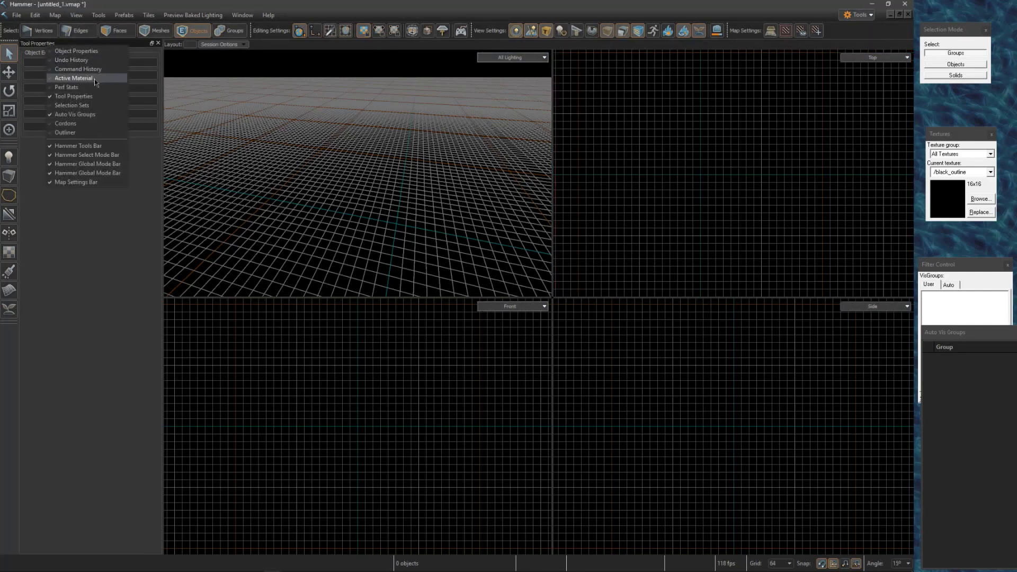
click(73, 78)
click(974, 111)
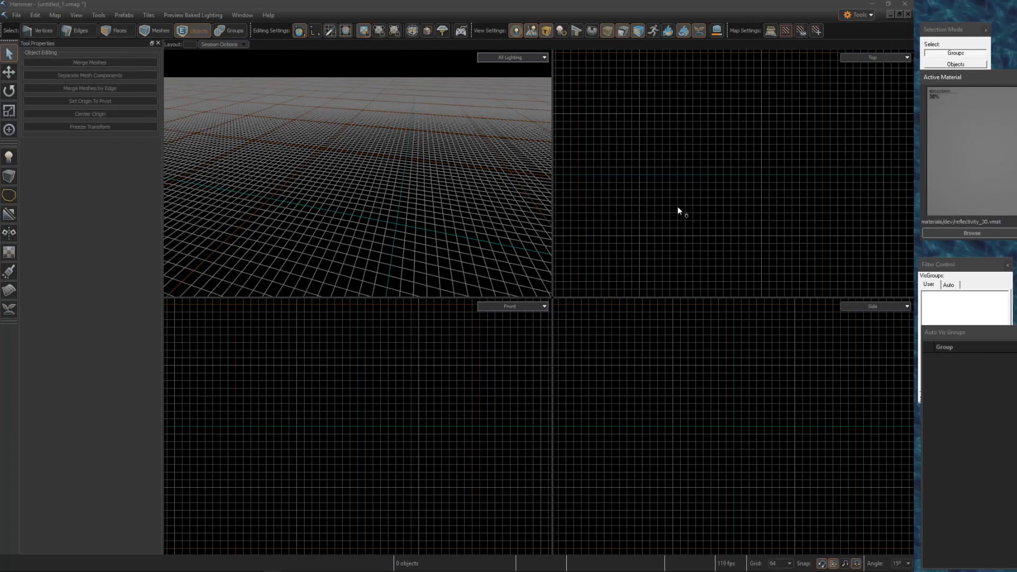
mouse_move(364, 212)
right_down()
mouse_move(358, 173)
mouse_move(364, 211)
right_up()
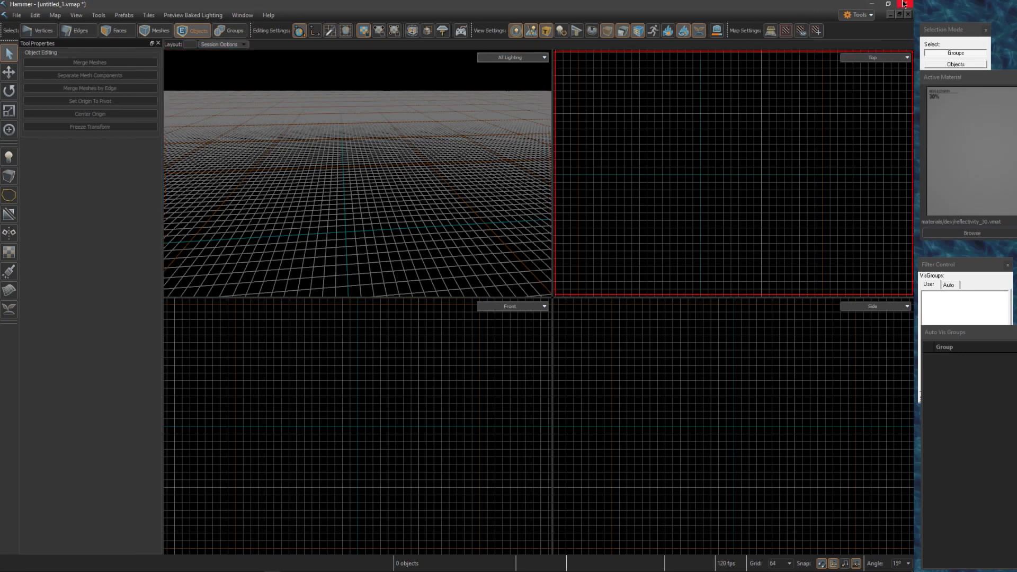
drag(983, 78, 988, 89)
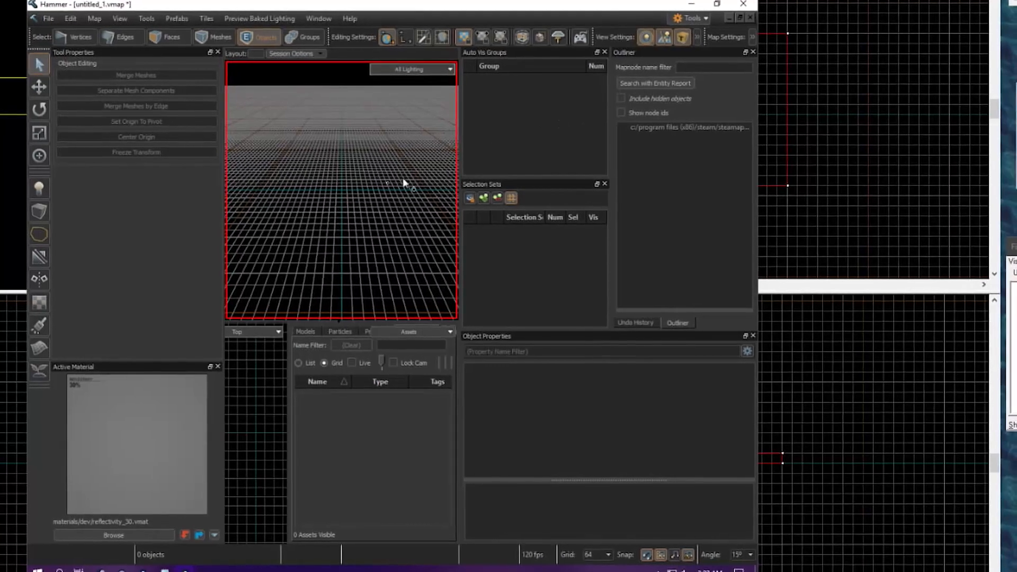
Show the models in the Assets viewport, then undock and close the Object Properties panel.
click(312, 333)
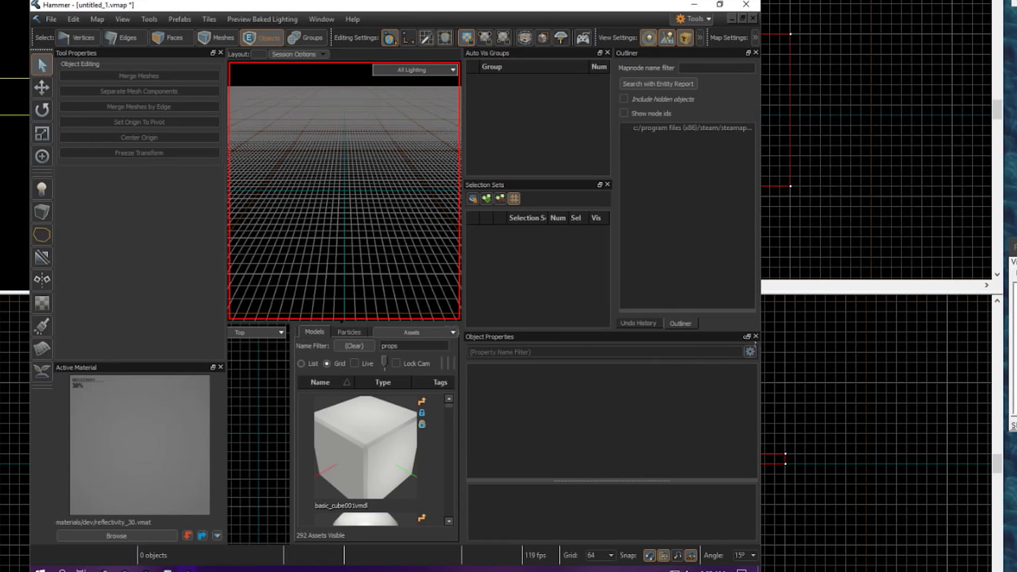
drag(661, 338, 452, 212)
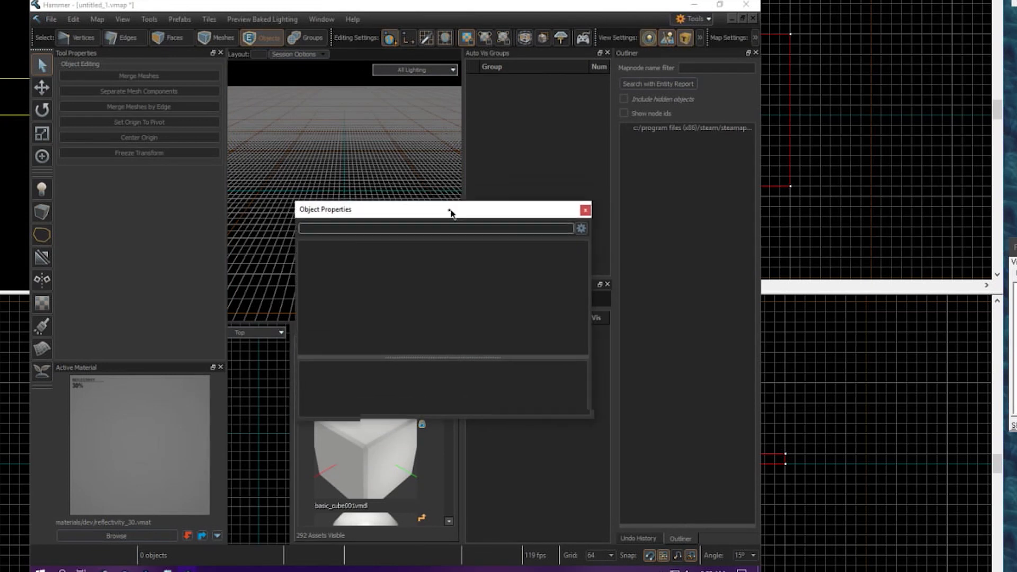
click(582, 210)
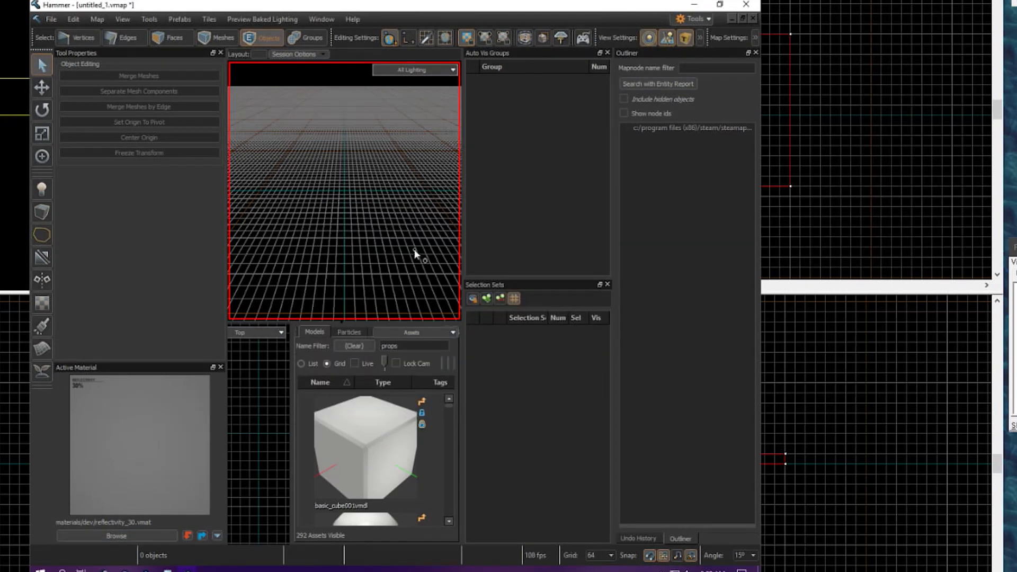
Open the separate Object Properties dialog to view it, and close it again.
key(z)
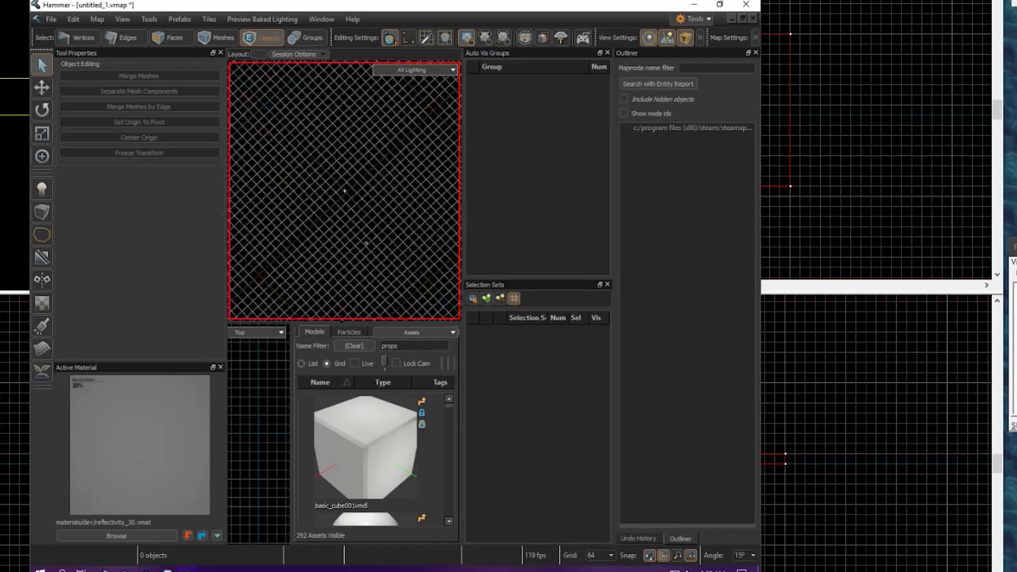
key(z)
key(alt+Return)
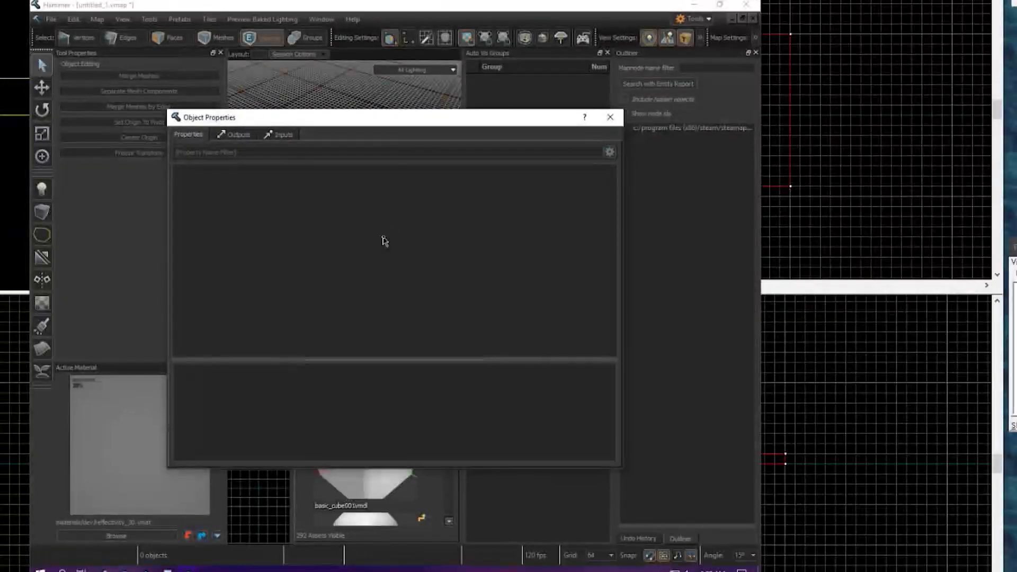
click(610, 117)
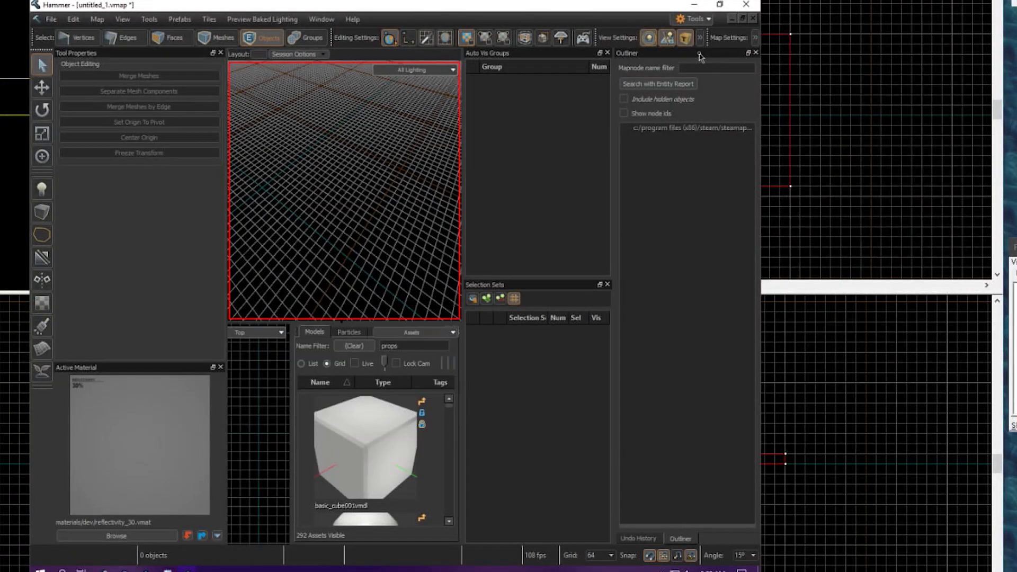
Close the Outliner, Undo History, Auto Vis Groups and Selection Sets panels, and widen the Top viewport.
click(755, 53)
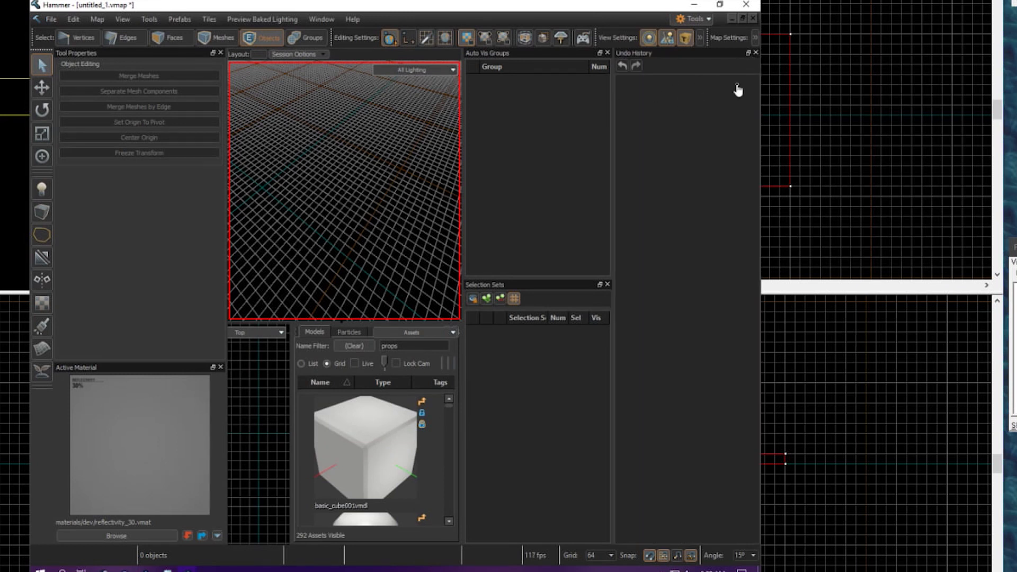
click(757, 54)
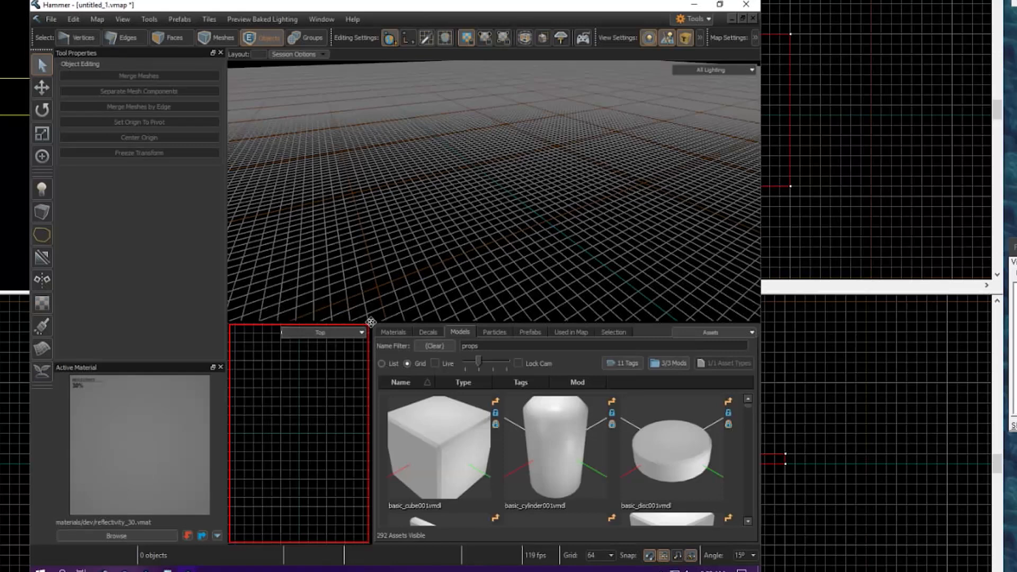
drag(371, 322, 483, 325)
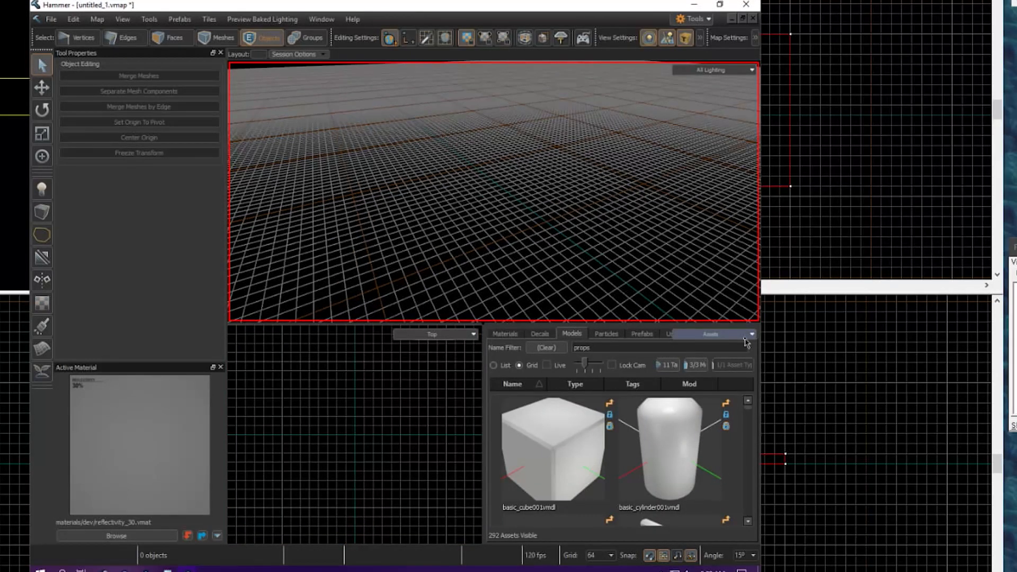
Change the Assets viewport to the 2D Side (x/z) view and set the viewport layout to Four-View Quad.
click(746, 341)
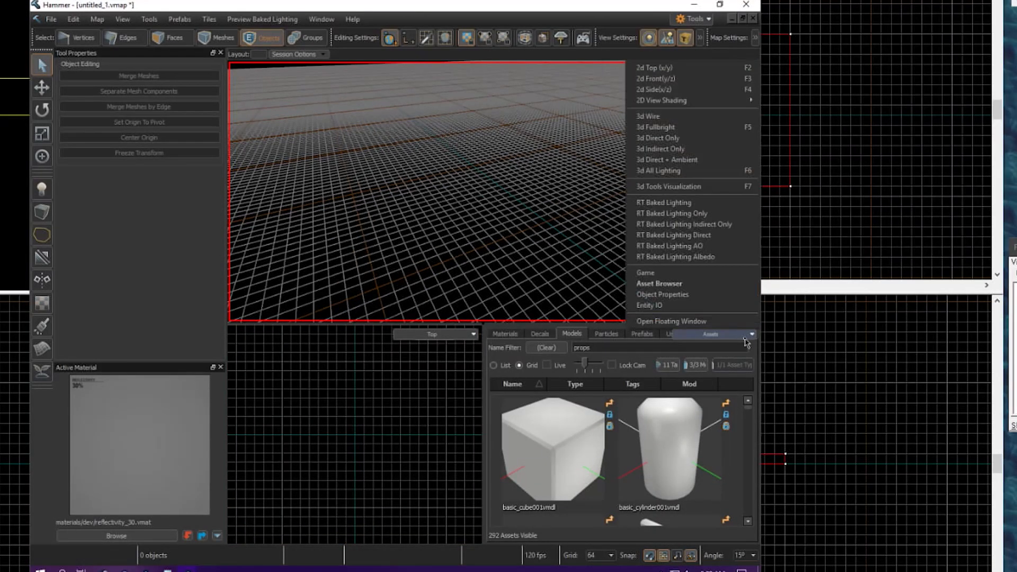
click(693, 90)
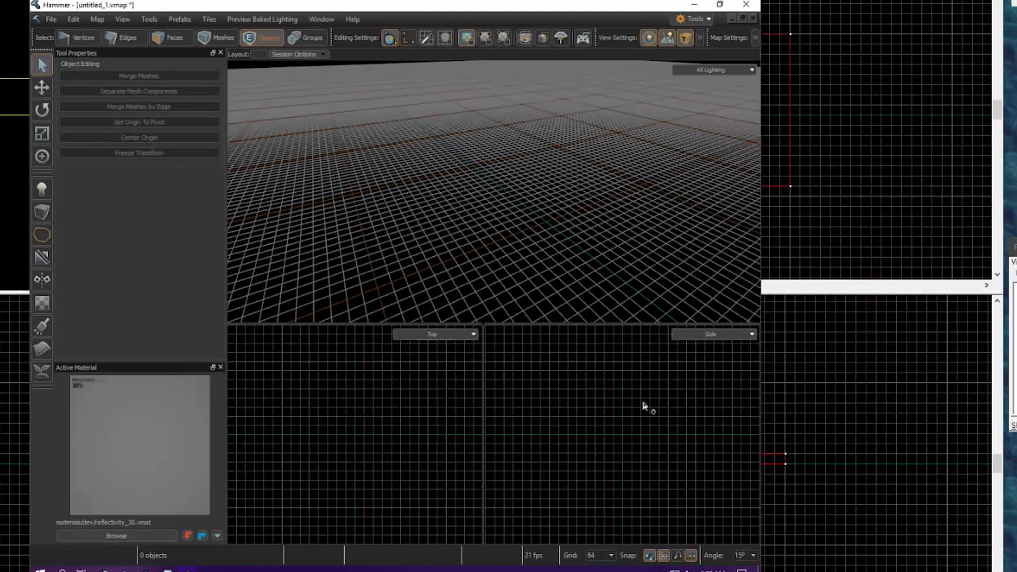
click(305, 54)
click(260, 56)
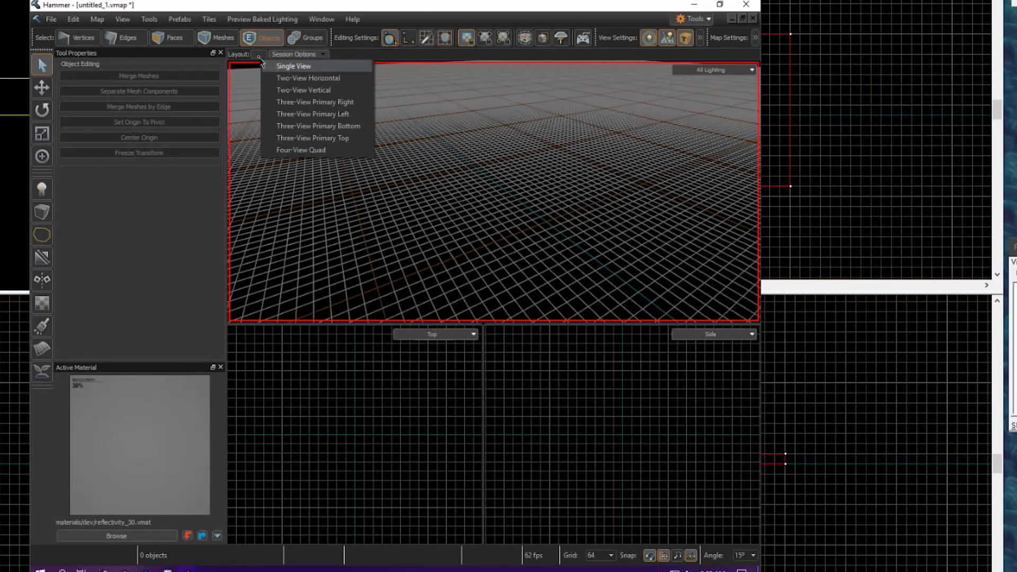
click(318, 150)
Change the second All Lighting viewport to 2D Top (x/y) and the original Top viewport to 2D Front (y/z).
click(710, 71)
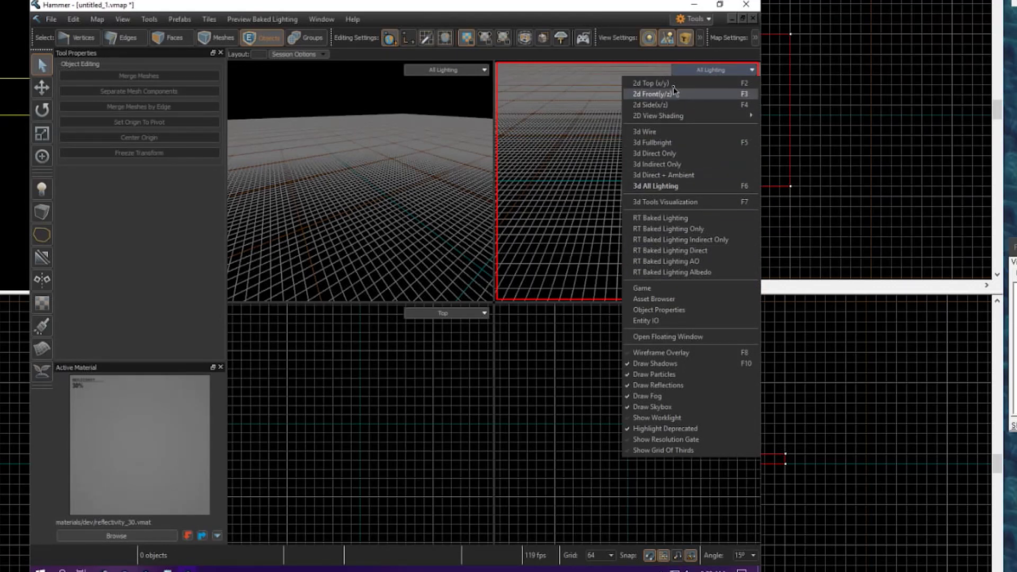
click(654, 83)
click(444, 313)
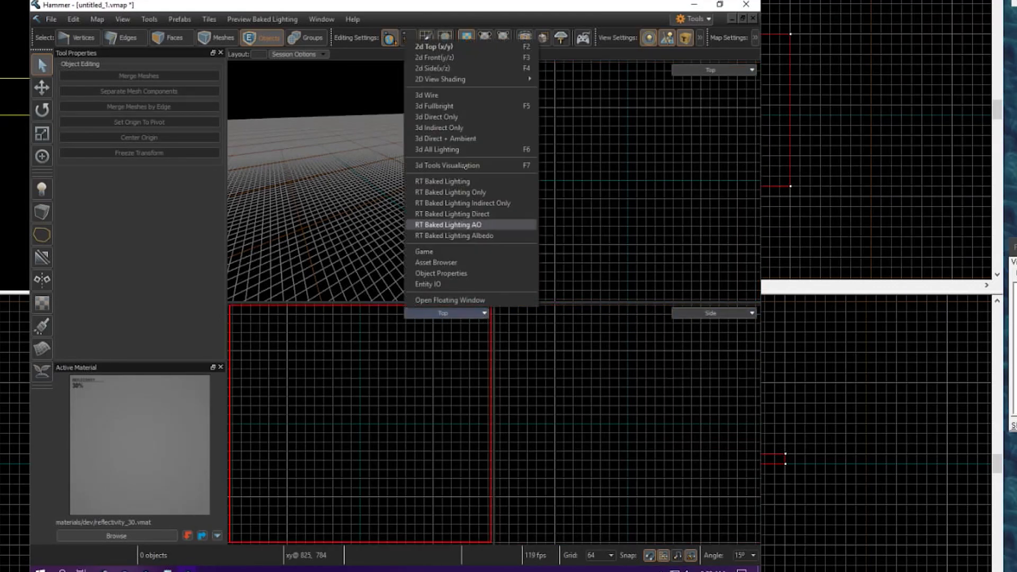
click(450, 57)
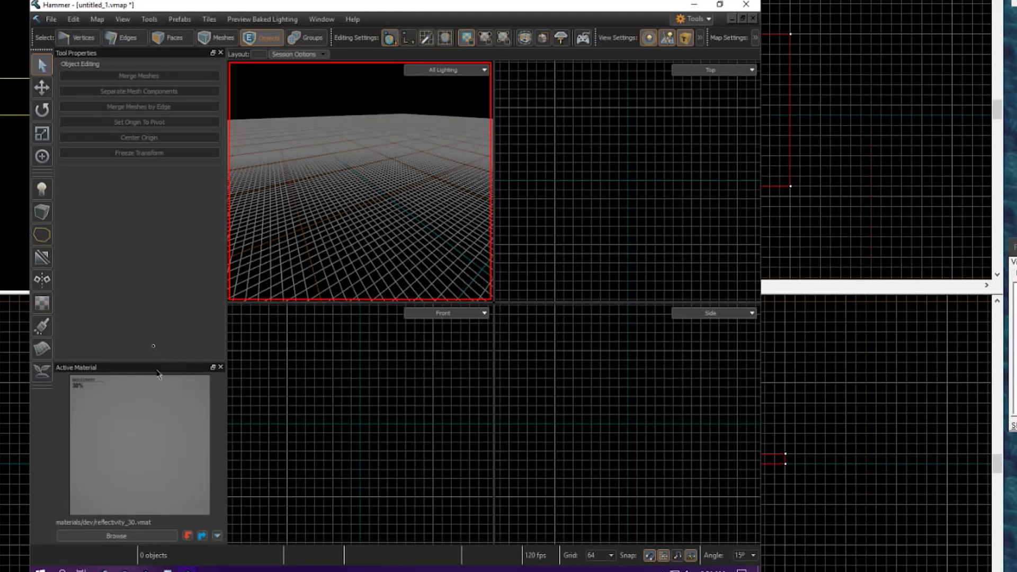
Switch the selection mode to Faces to show the face editing options.
click(168, 37)
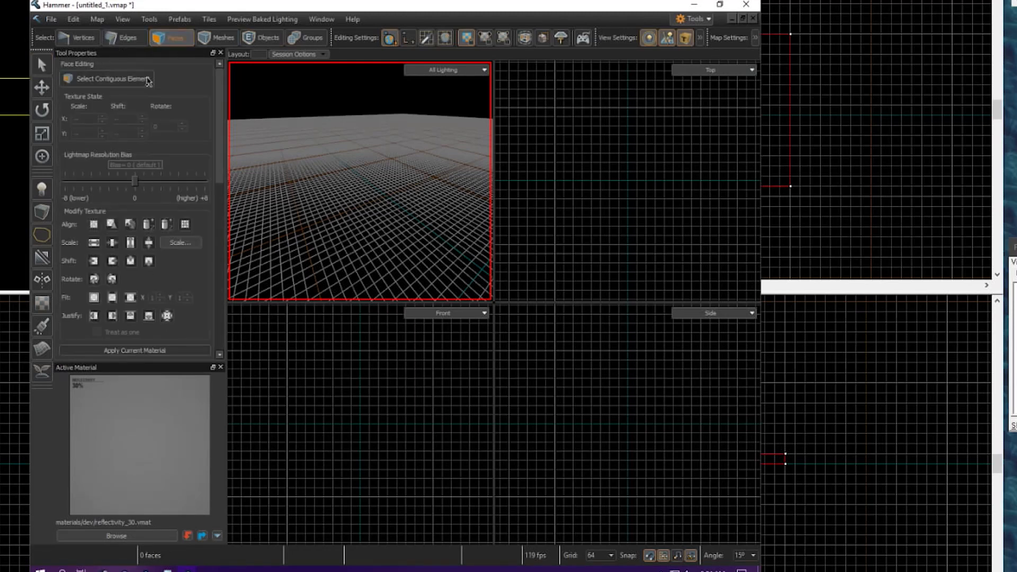
Switch from the Source 1 Hammer to the Source 2 Hammer window with untitled_3.vmap open.
scroll(161, 281, down, 3)
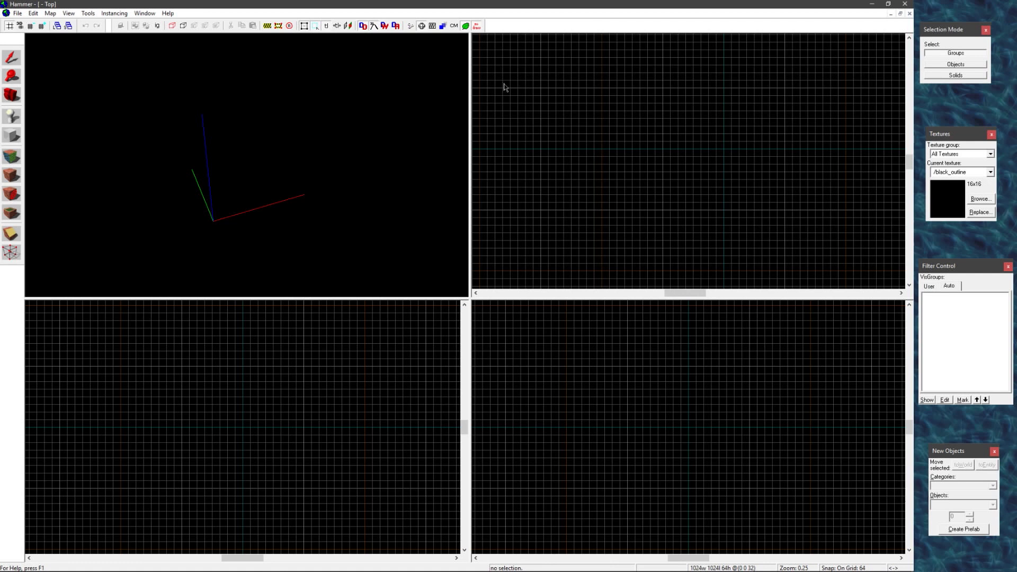
mouse_move(300, 568)
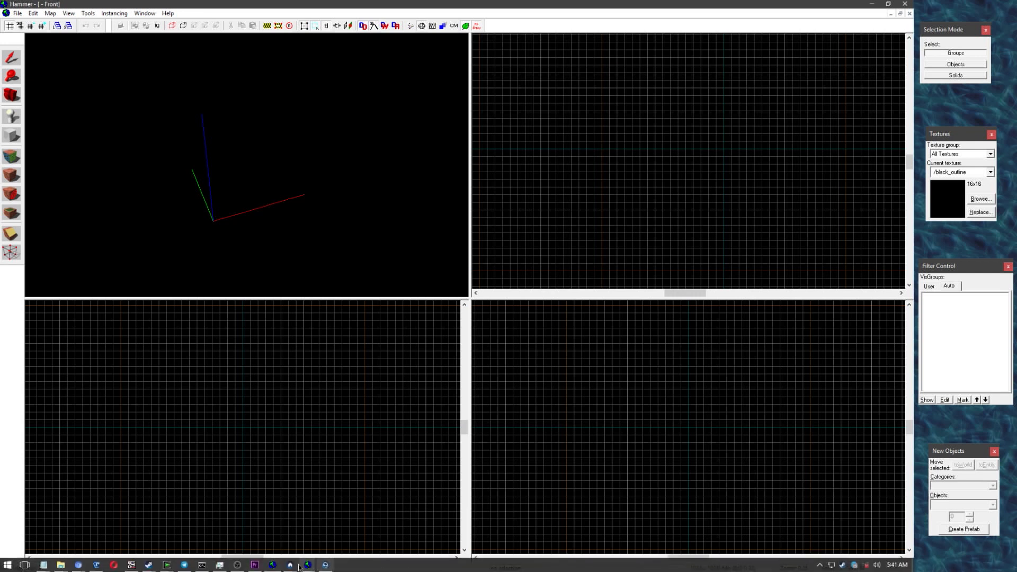
click(382, 522)
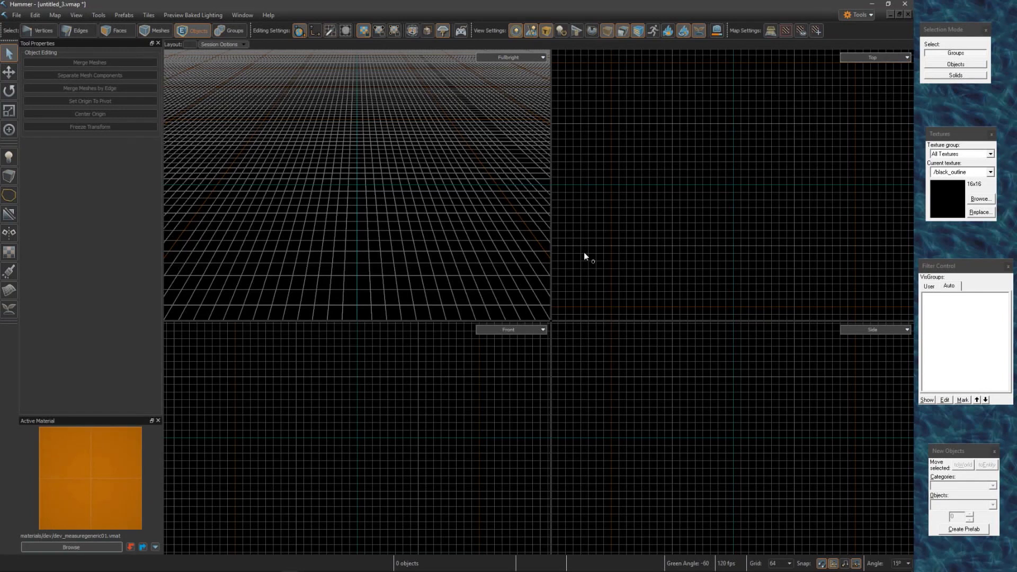
Show the command list for the Top viewport, examine its Camera and ToolSelection commands, and dismiss the list.
right_click(573, 266)
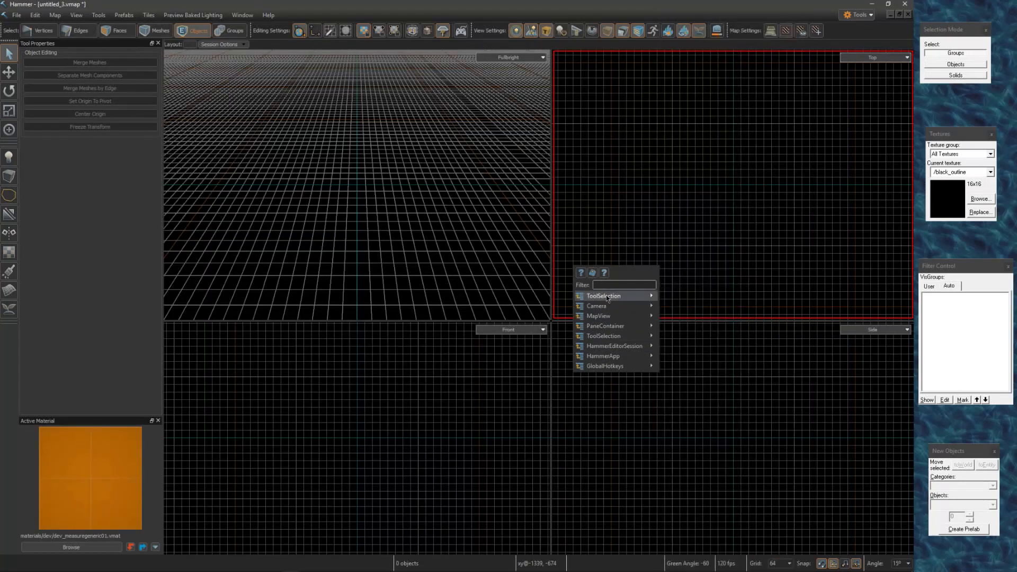
mouse_move(603, 327)
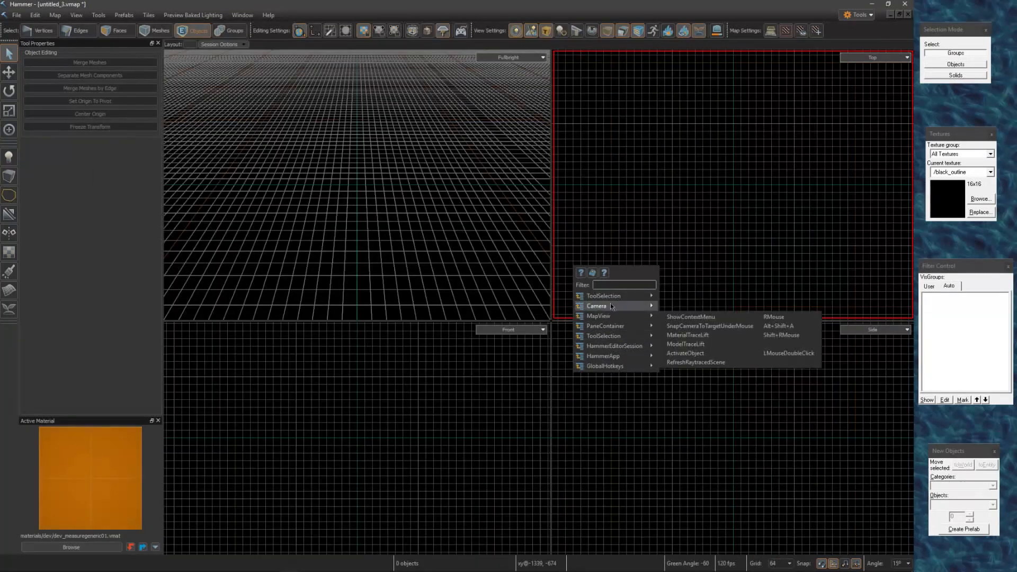
mouse_move(612, 297)
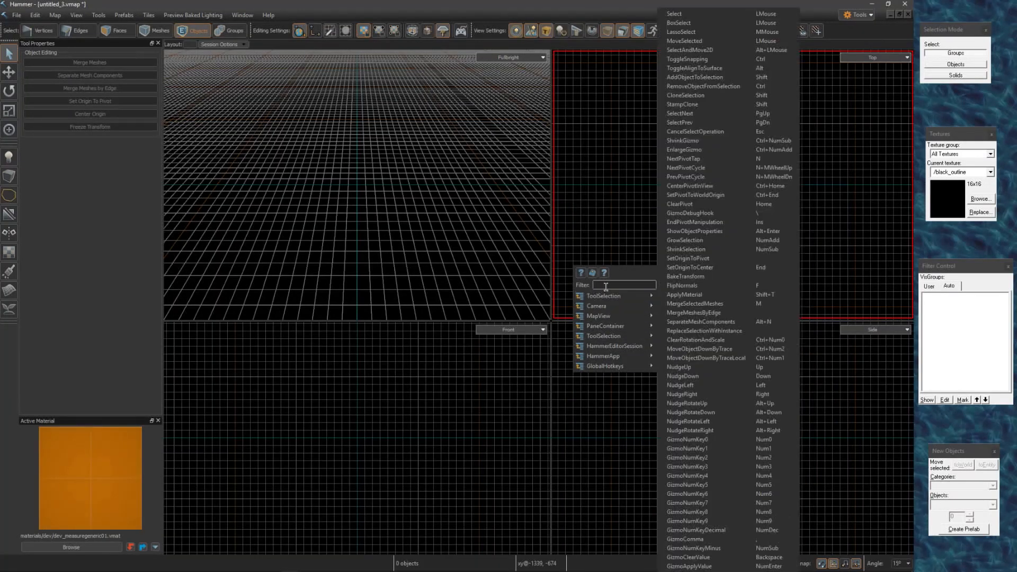
key(Escape)
Show the command list for the 3D viewport, filter it by "tool", clear the filter, and examine the PaneContainer commands.
key(h)
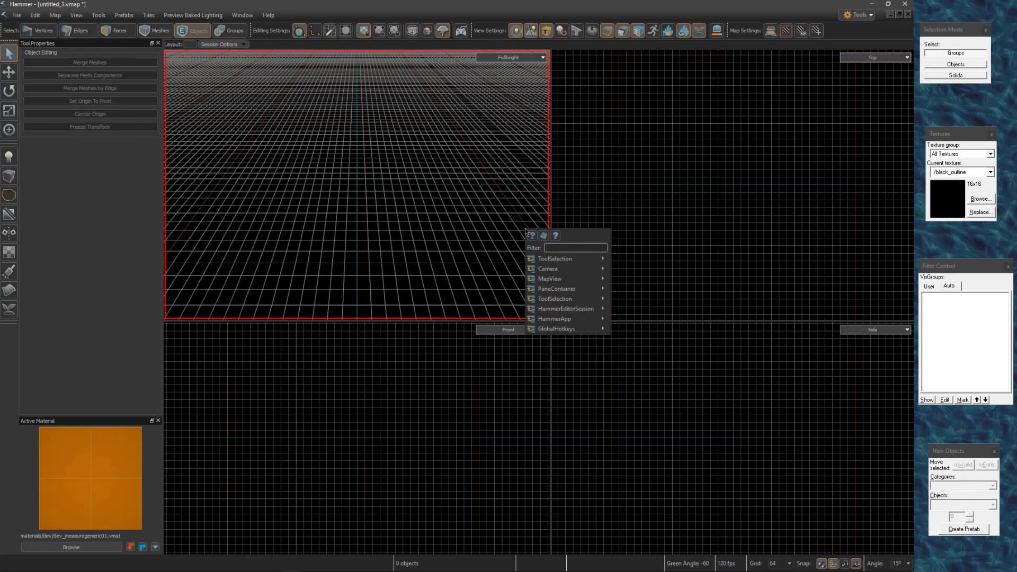
text(tool)
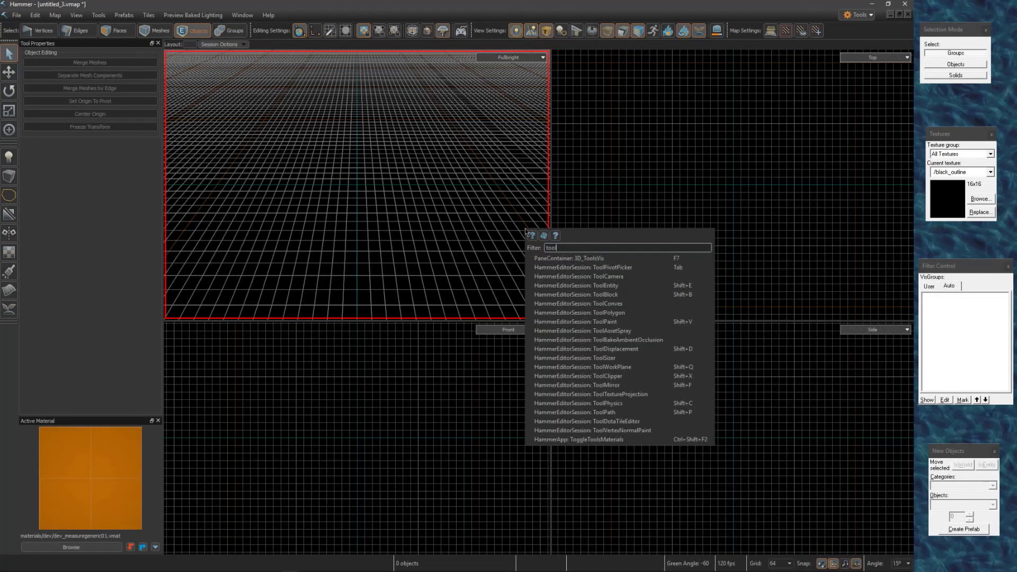
key(BackSpace)
key(BackSpace)
key(BackSpace)
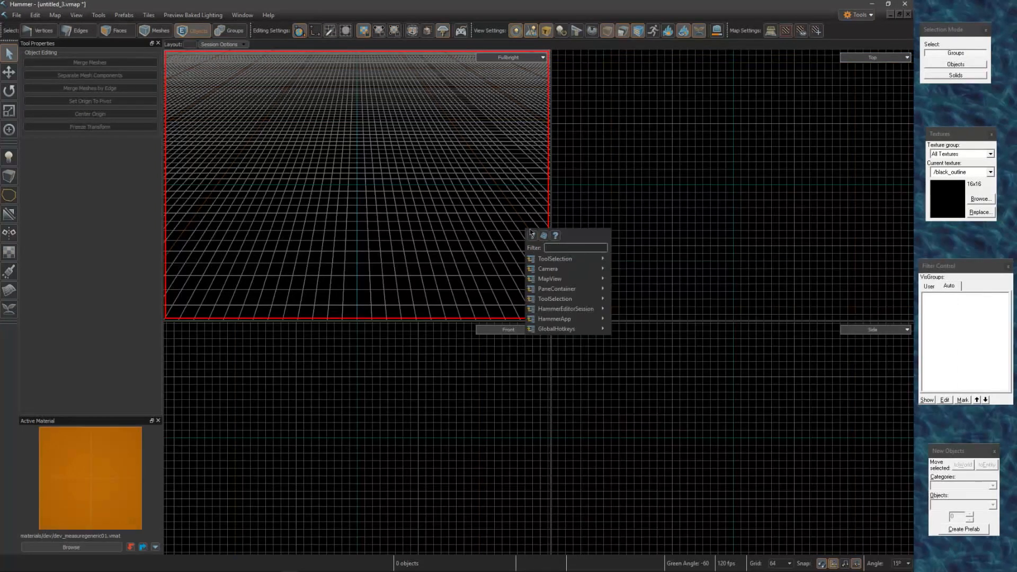
mouse_move(571, 270)
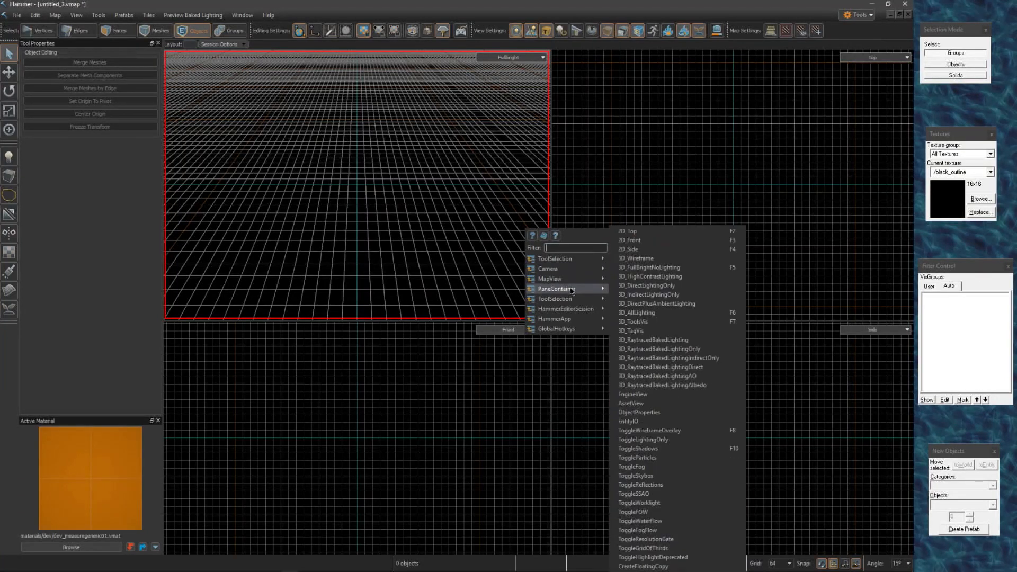
mouse_move(571, 312)
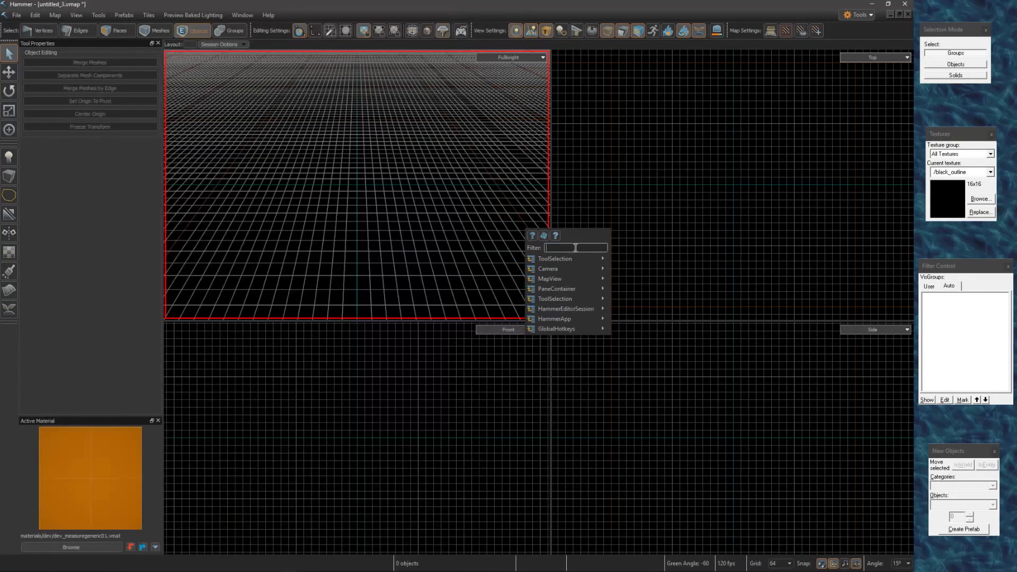
Open the Key Bindings window, enlarge it, examine the commands with their input sequences, and close it.
click(544, 235)
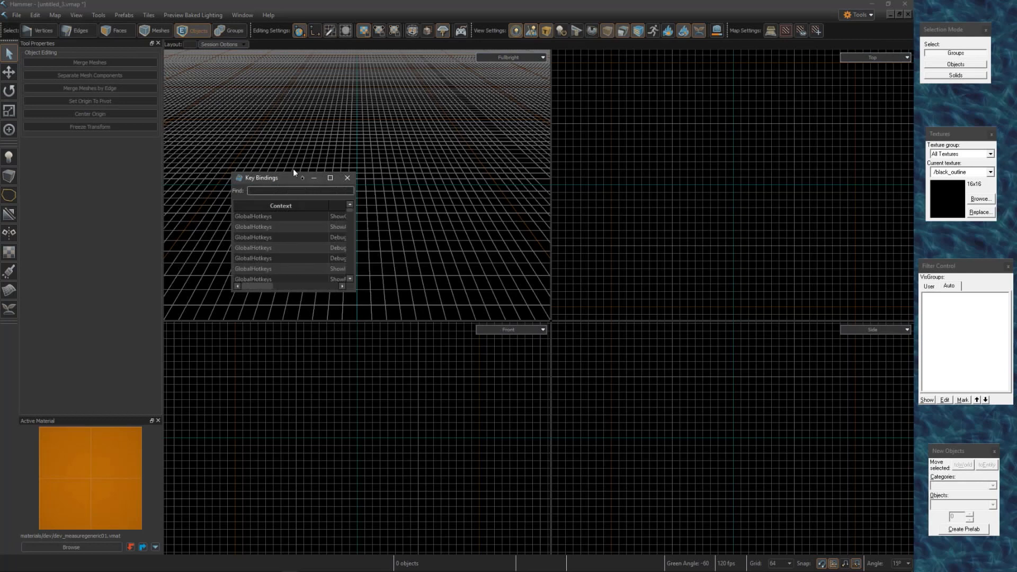
drag(268, 179, 382, 107)
drag(469, 221, 713, 528)
scroll(601, 294, down, 20)
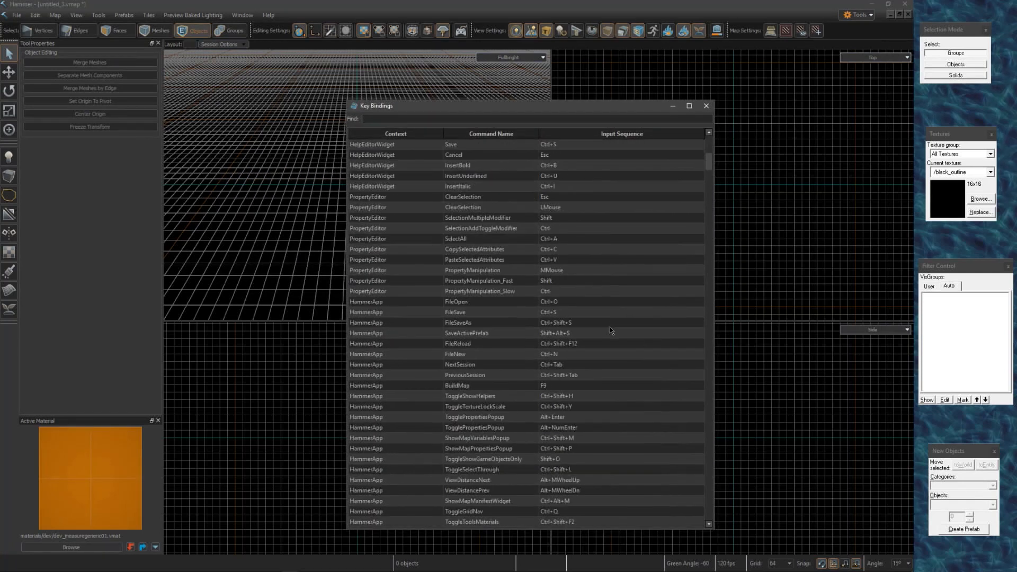
drag(707, 255, 718, 116)
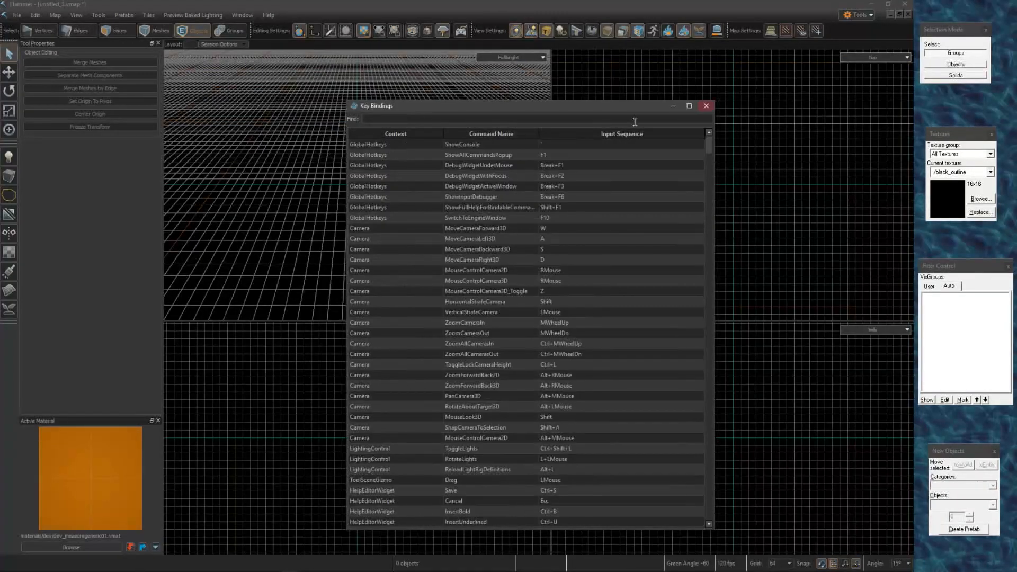
drag(540, 108, 568, 102)
click(450, 112)
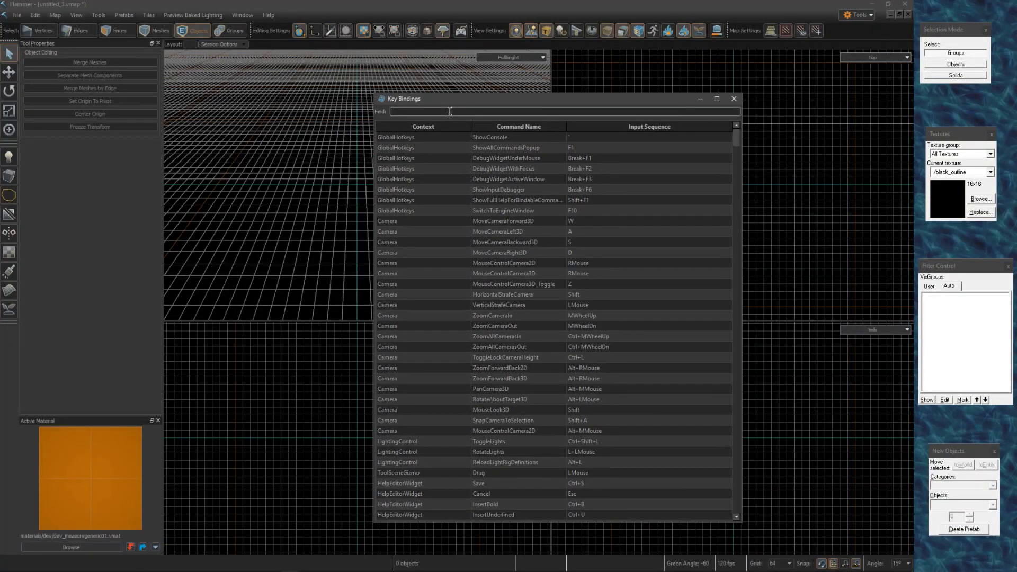
click(734, 99)
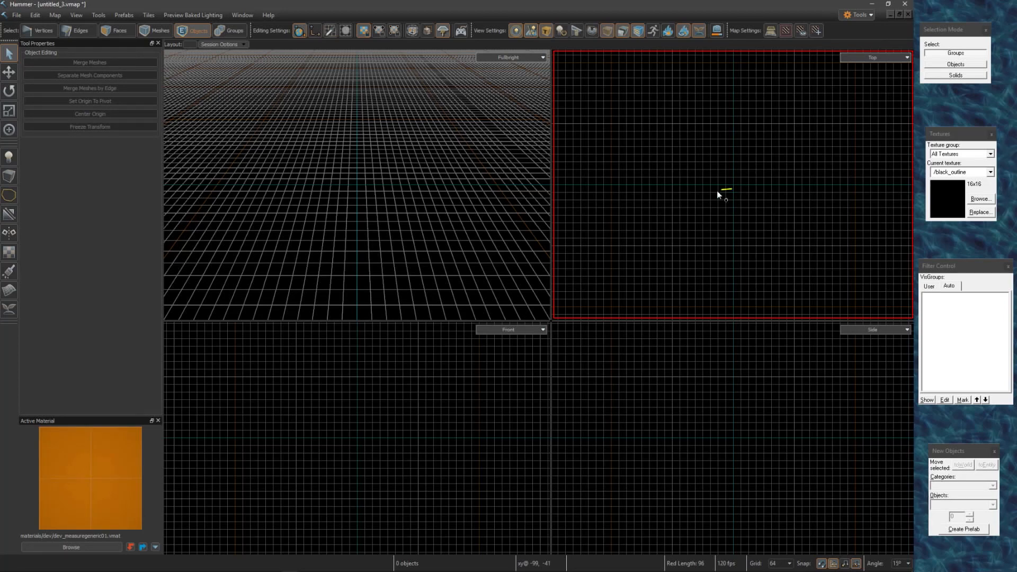
Reduce the grid size to 8.
click(730, 207)
key(bracketleft)
key(bracketleft)
key(bracketleft)
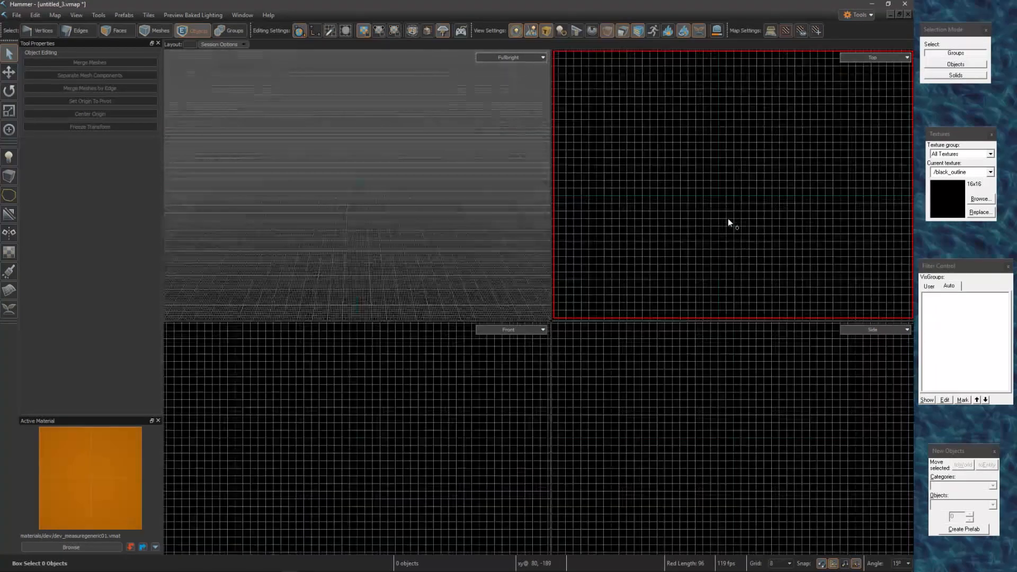
Increase the grid size to 128, then return it to 64.
key(bracketright)
key(bracketright)
key(bracketright)
key(bracketright)
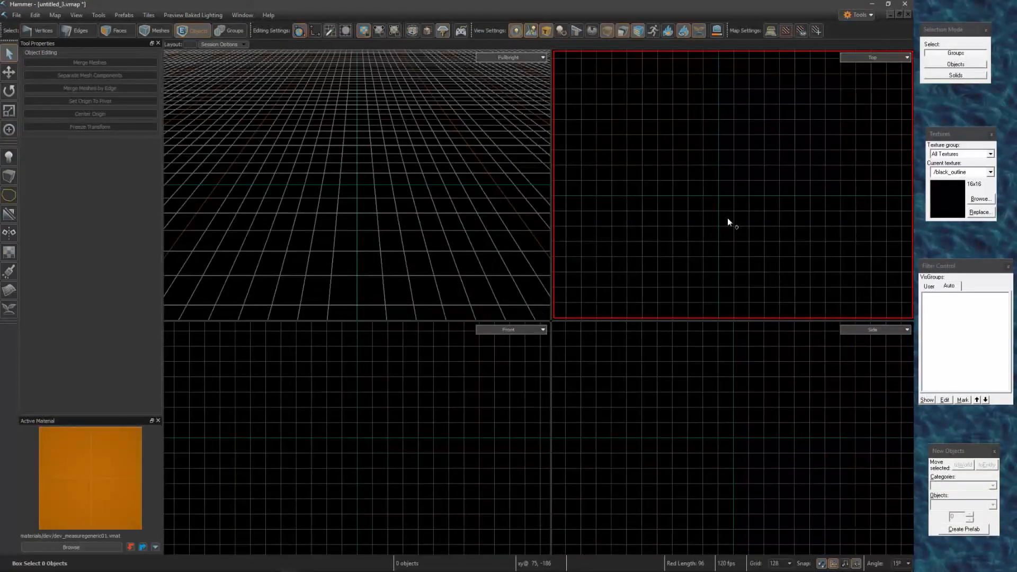
key(bracketleft)
key(bracketright)
key(bracketleft)
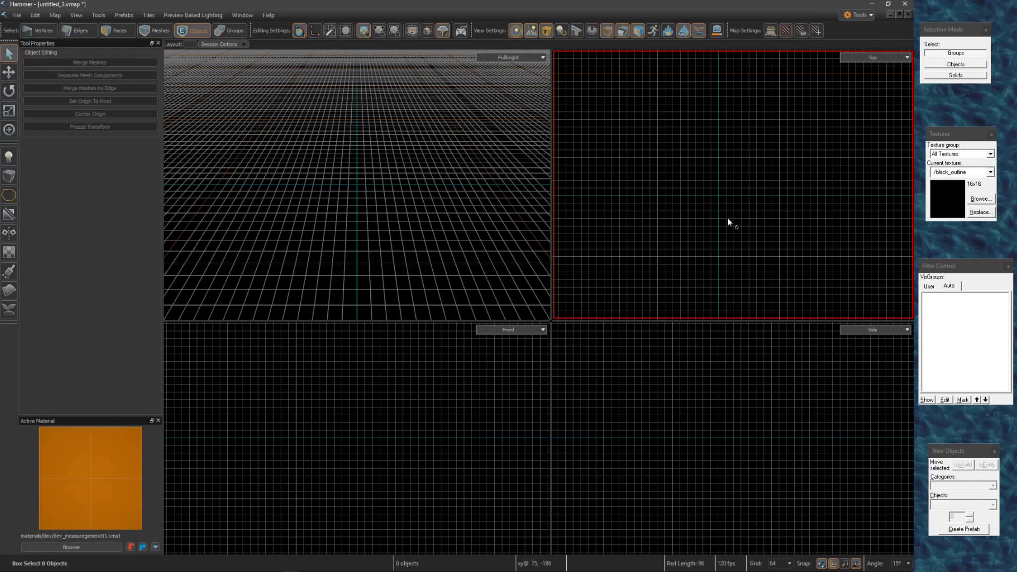
Set the grid size to 32 and check the list of available grid sizes.
middle_drag(727, 218, 758, 230)
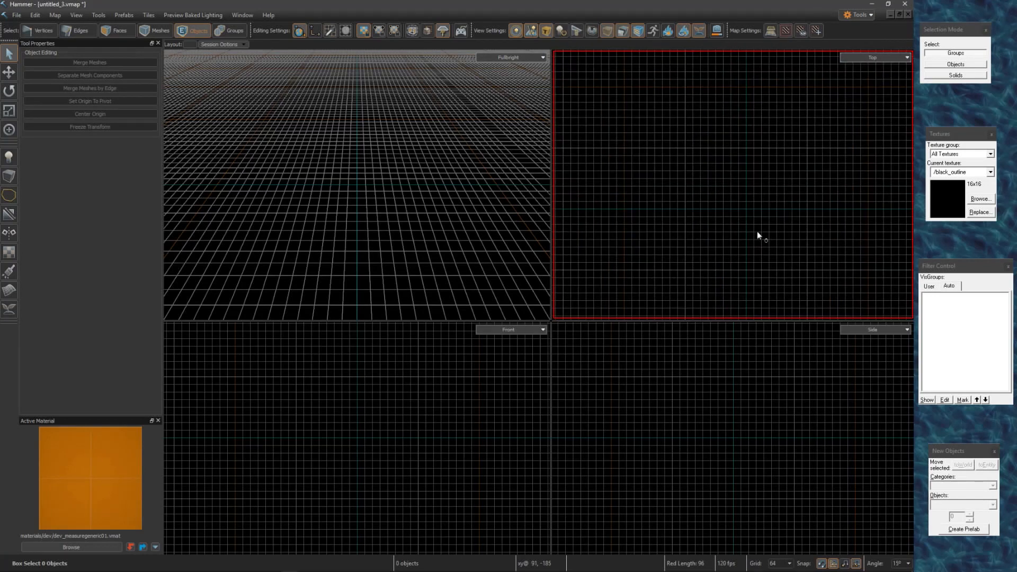
key(bracketleft)
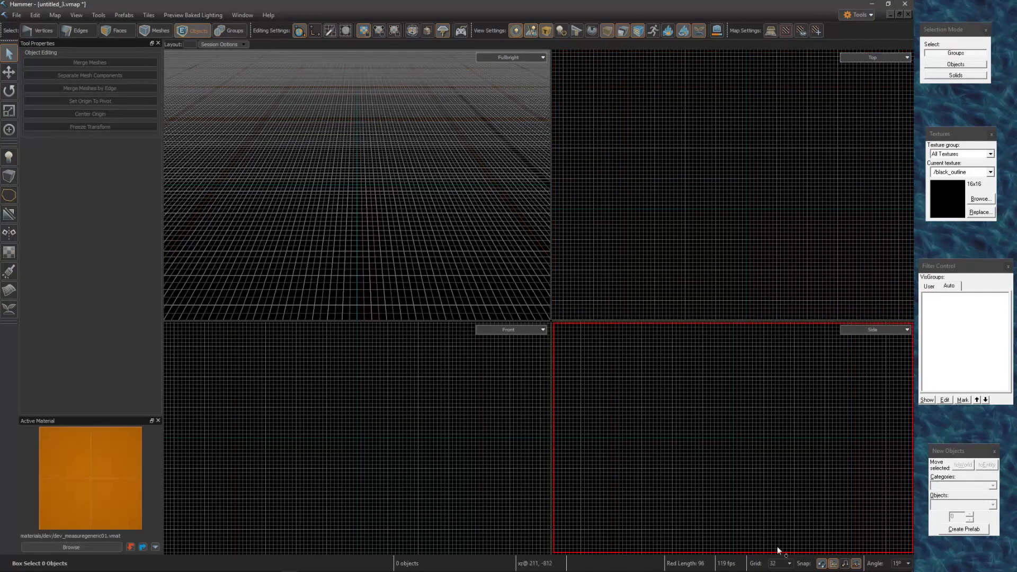
click(778, 563)
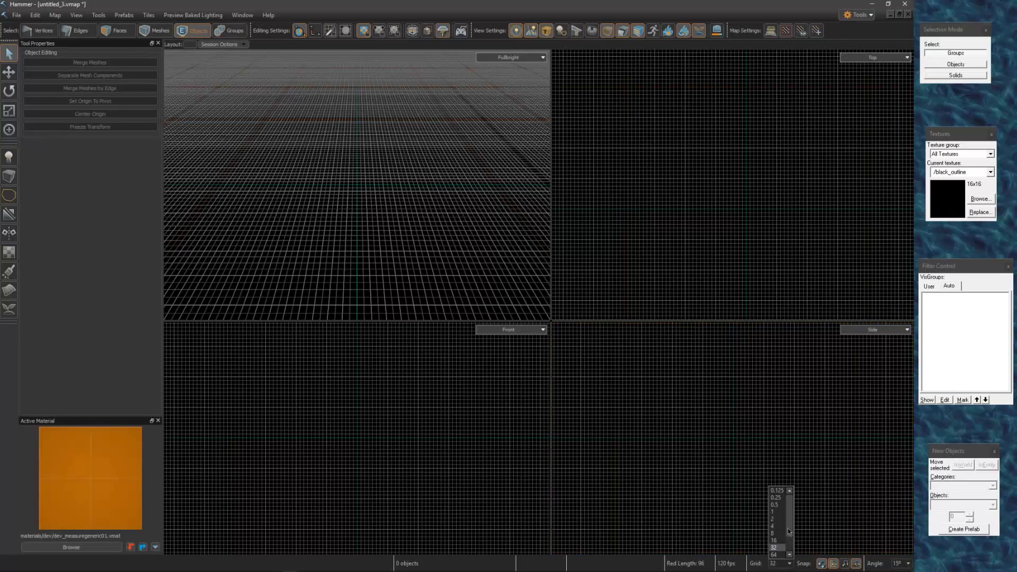
click(780, 491)
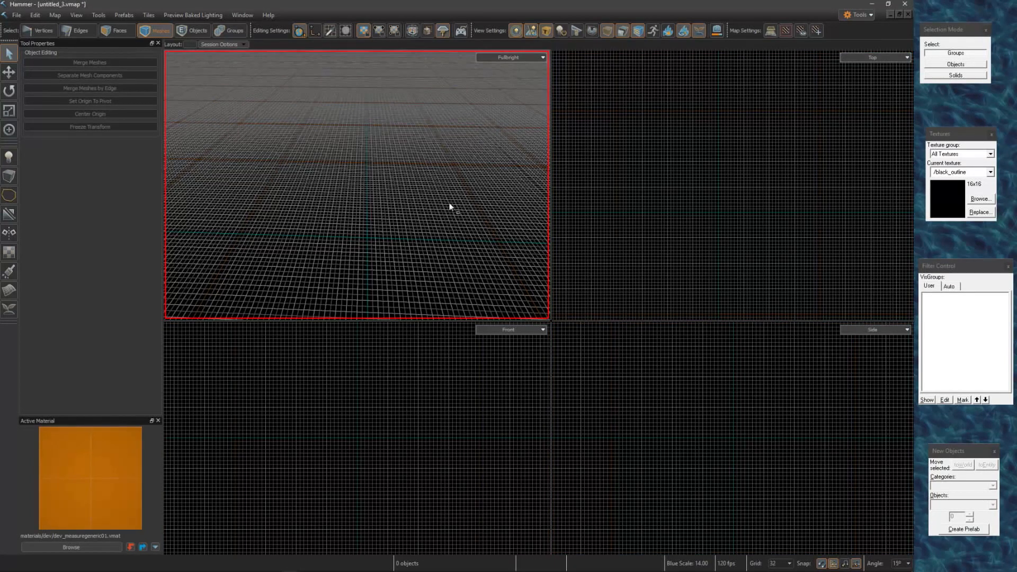
Draw a block about 928 wide, 992 long and 512 high in the 3D viewport with the Block tool.
key(ctrl)
key(shift+b)
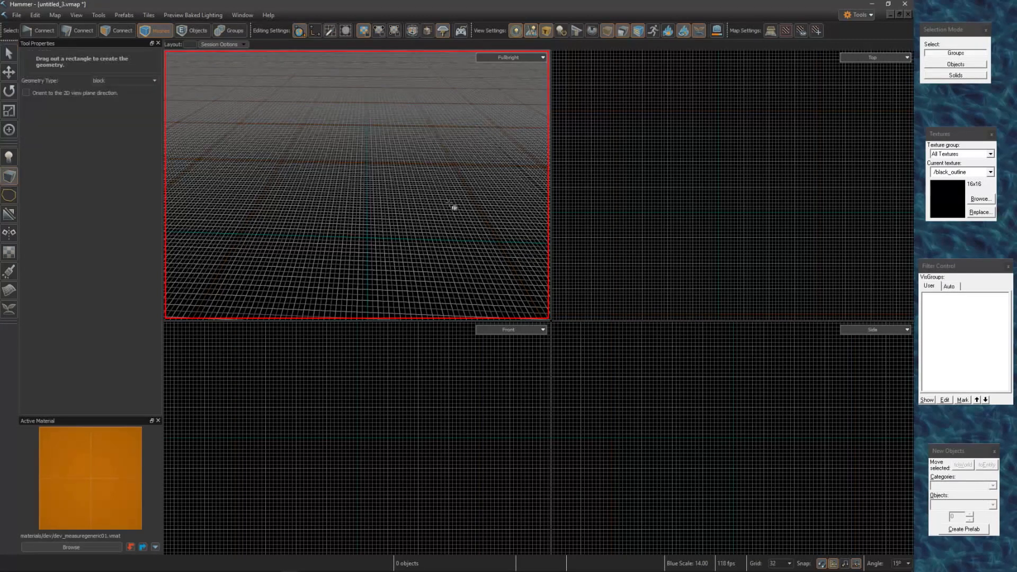
drag(345, 172, 458, 256)
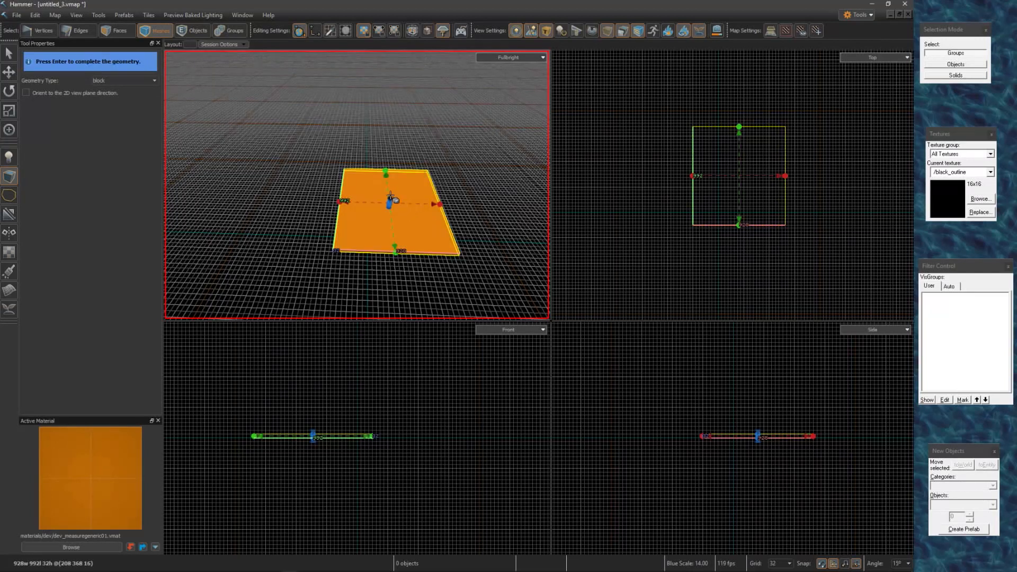
drag(392, 201, 398, 159)
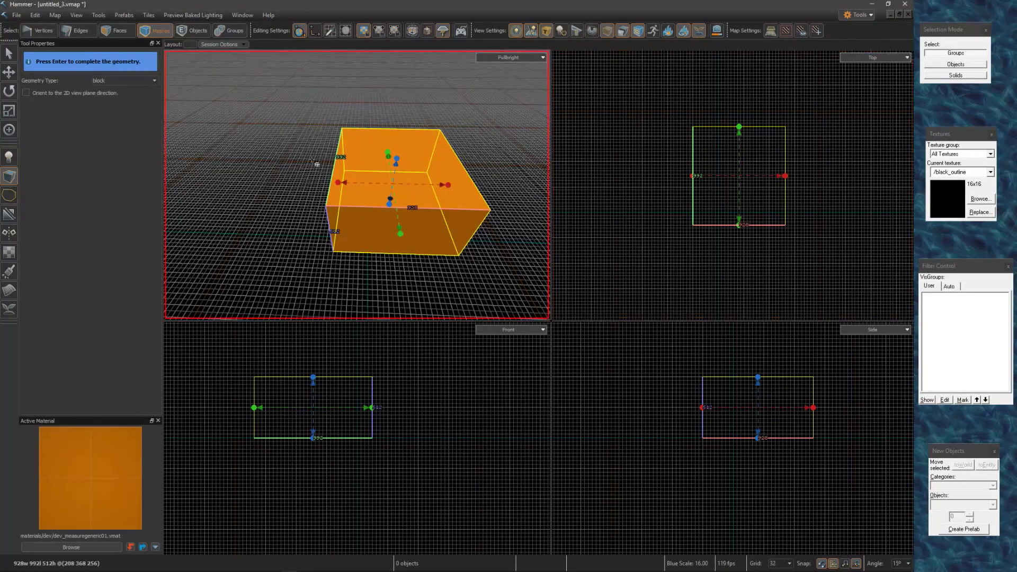
Create a second block about 544 wide, 448 long and 288 high beside the first, and return to the Selection tool.
drag(594, 215, 648, 260)
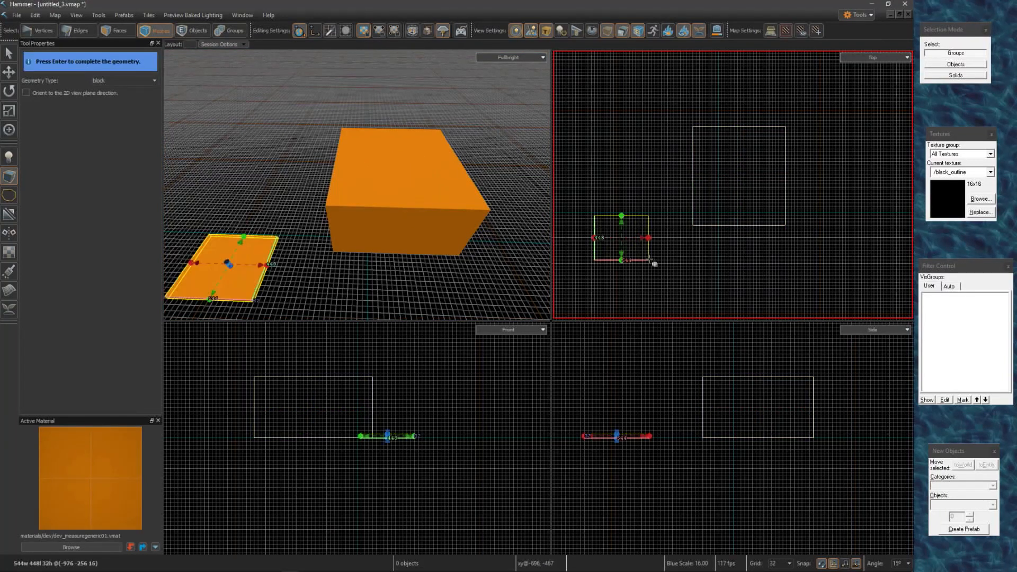
drag(616, 436, 616, 404)
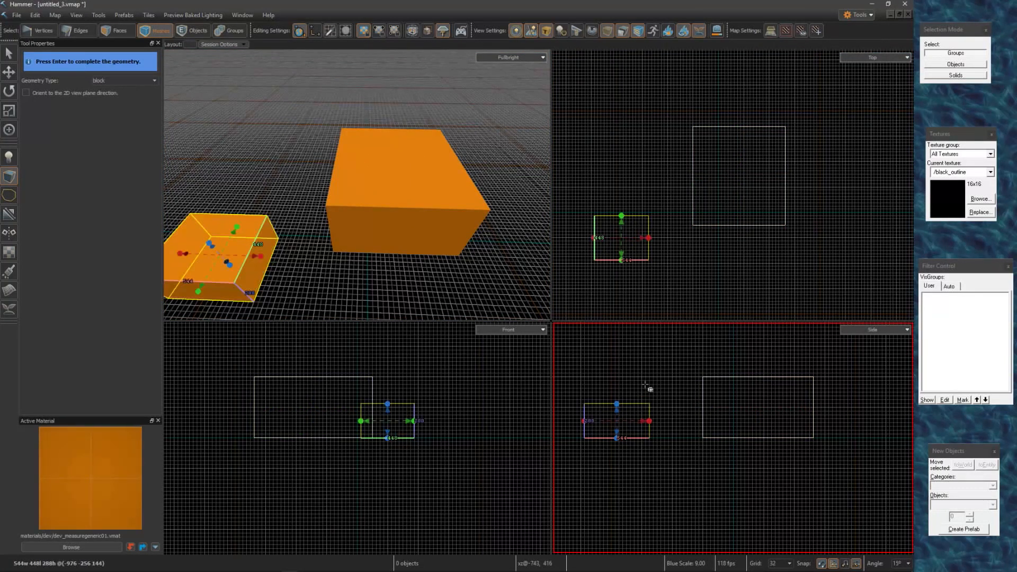
key(q)
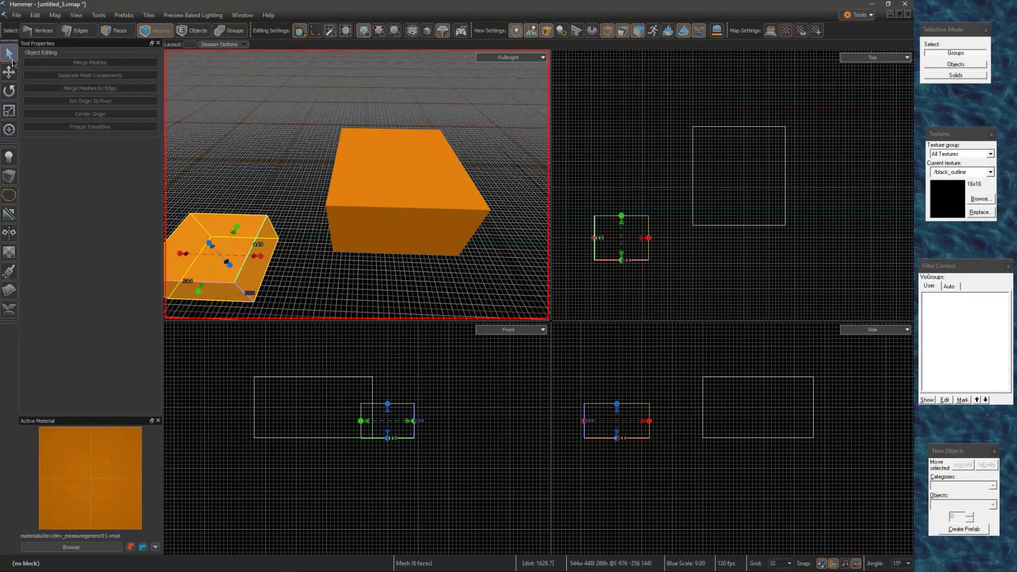
Select the large and small blocks alternately in the 3D viewport, leaving the large block selected.
click(333, 185)
click(269, 248)
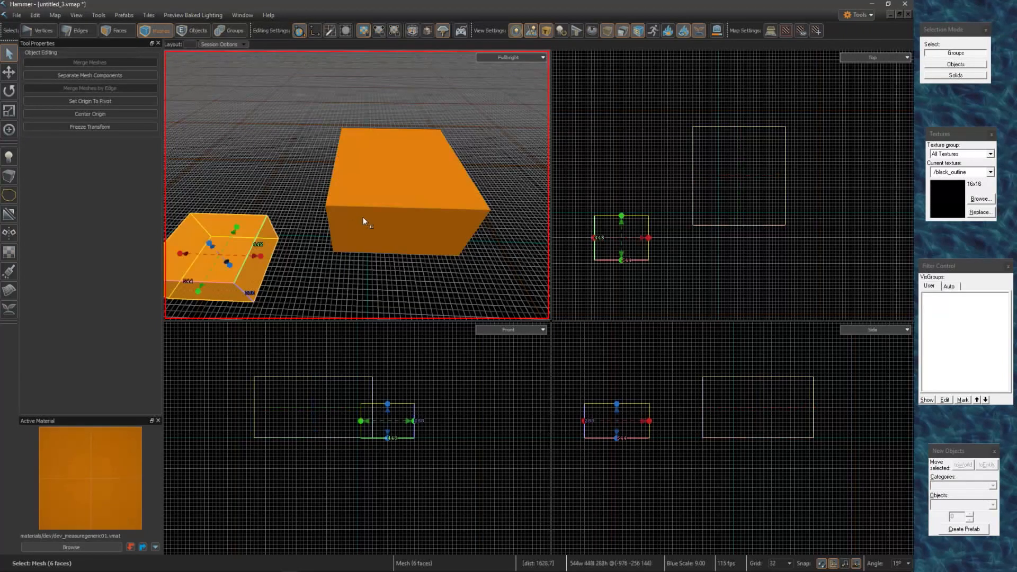
click(363, 217)
click(267, 241)
click(359, 214)
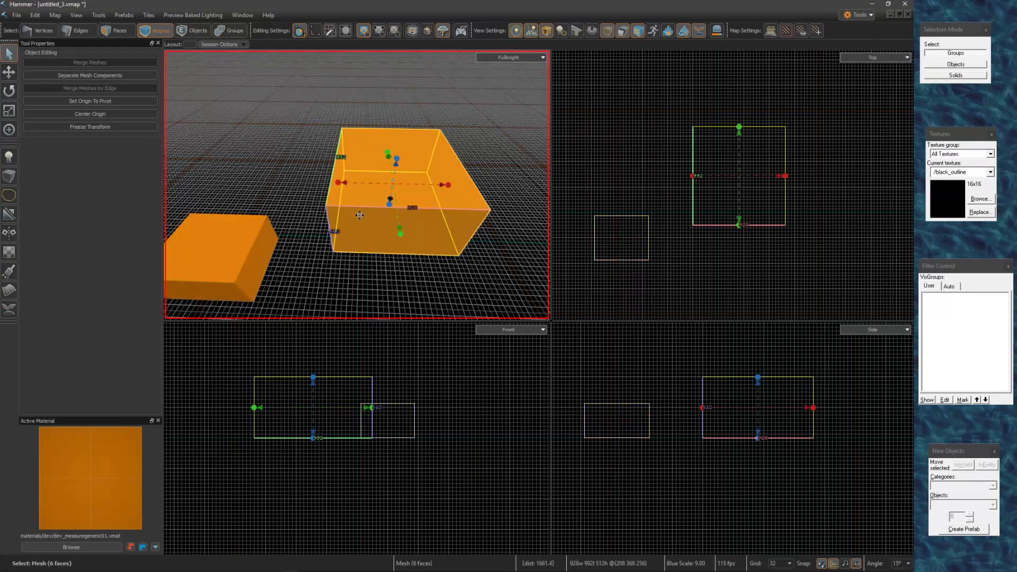
Switch to the Source 1 Hammer and create a block 1024 wide, 960 long and 704 high with the Block tool.
click(308, 568)
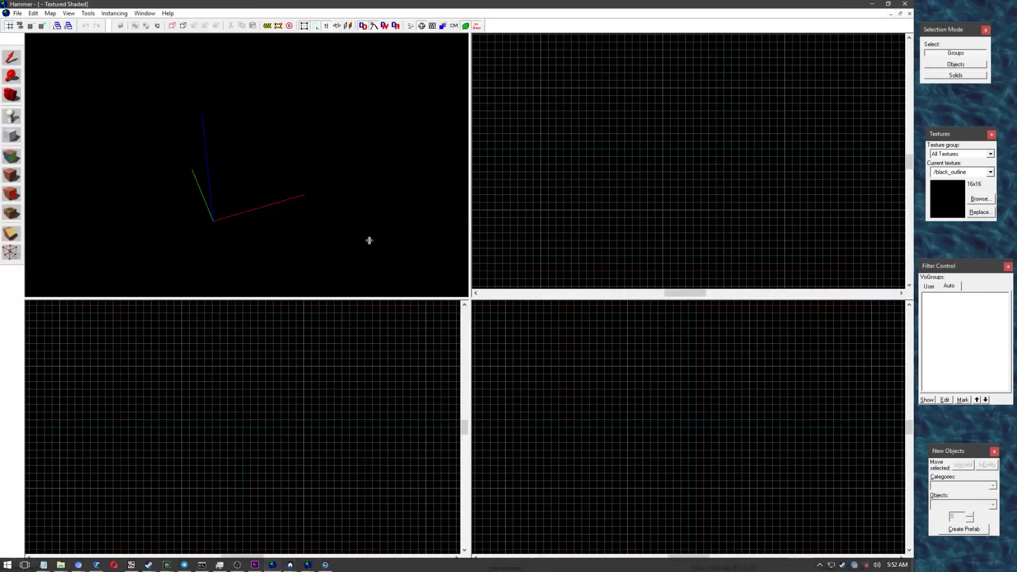
click(12, 136)
drag(601, 141, 726, 258)
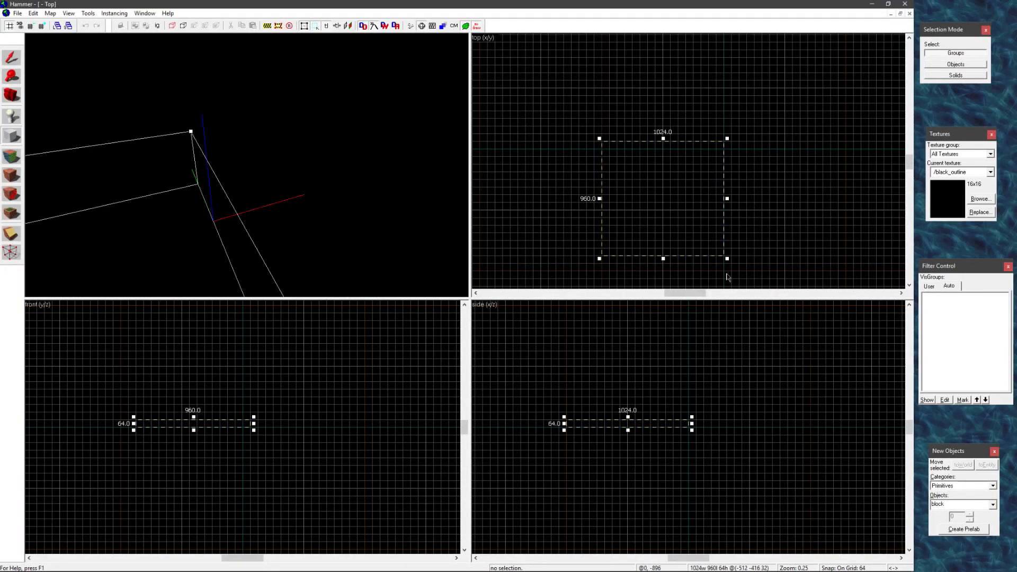
drag(631, 416, 641, 345)
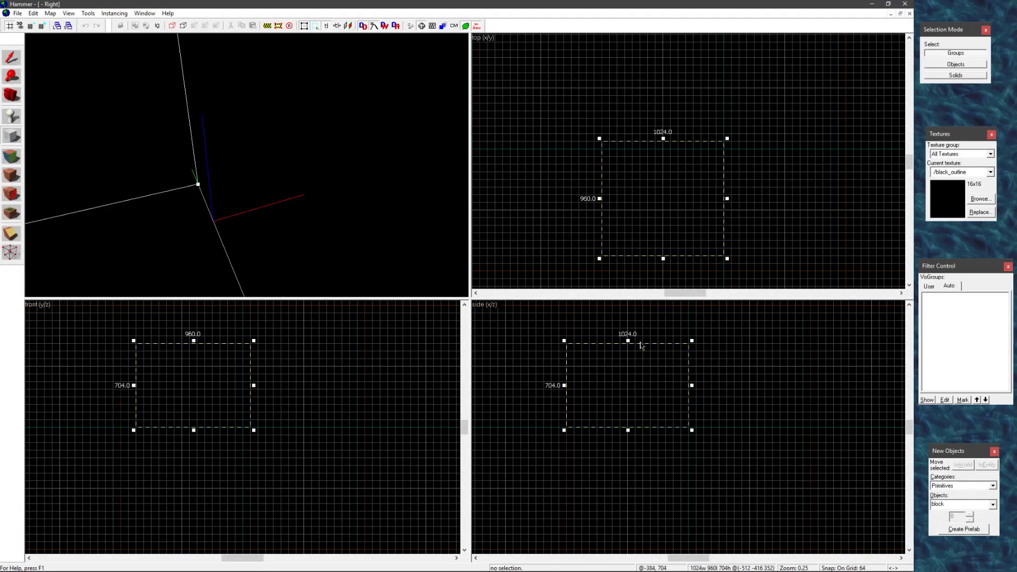
key(Return)
Apply the red nodraw texture shystudios/tools/toolsnodraw_red to all faces of the block and select the block in the 3D viewport.
key(shift+s)
key(shift+a)
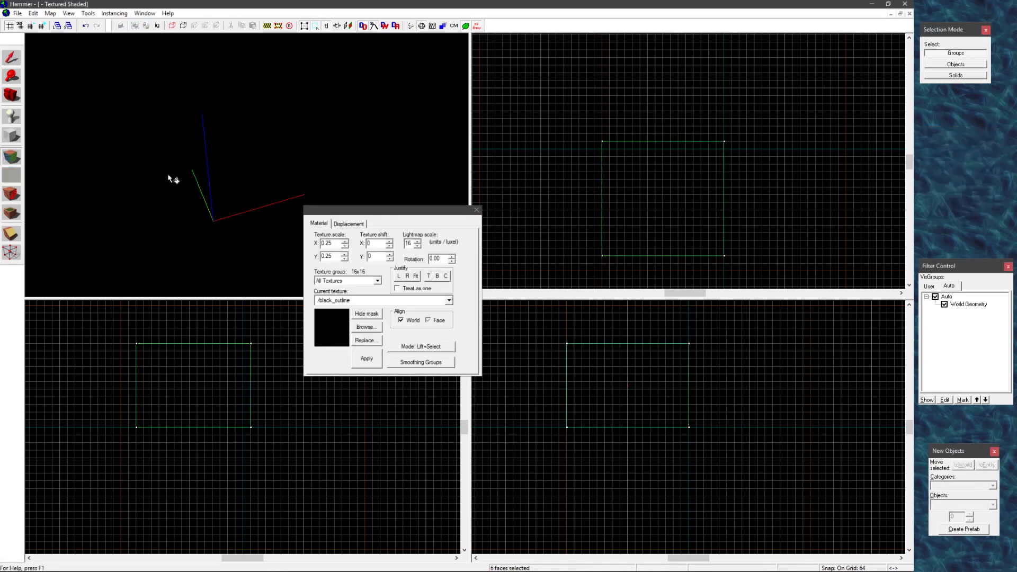
click(364, 327)
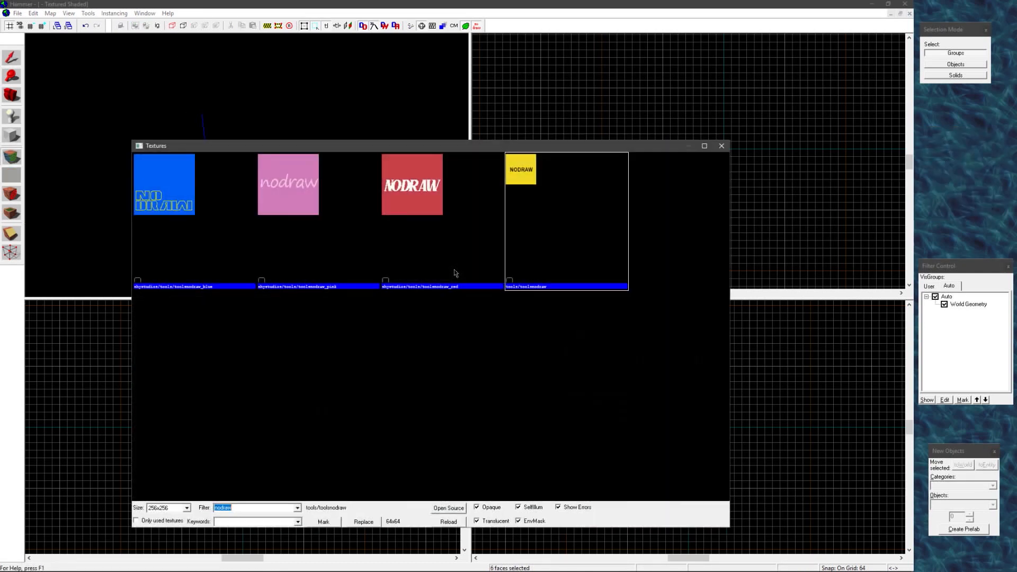
double_click(418, 231)
key(shift+s)
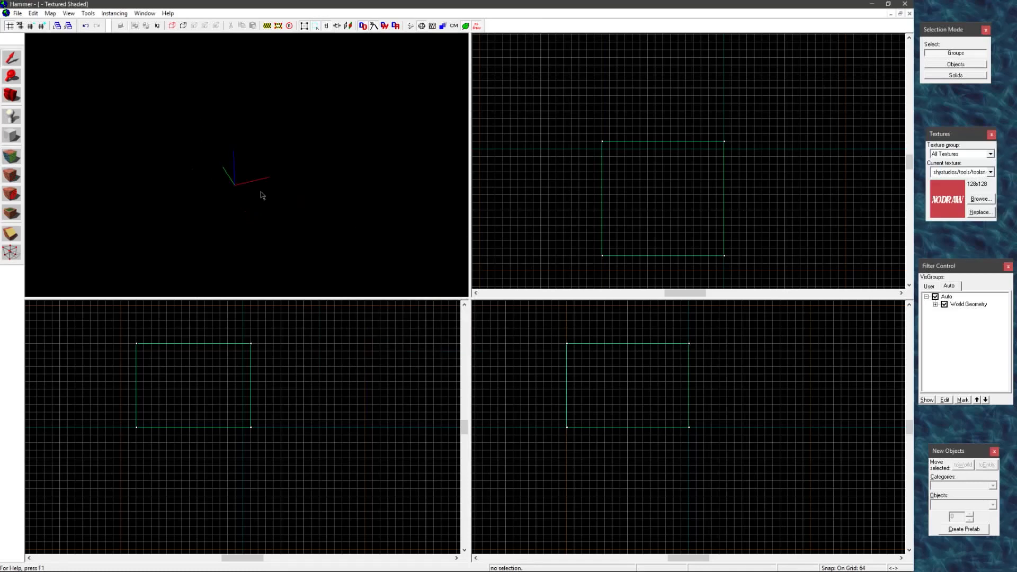
scroll(262, 188, down, 5)
click(265, 167)
scroll(265, 167, down, 5)
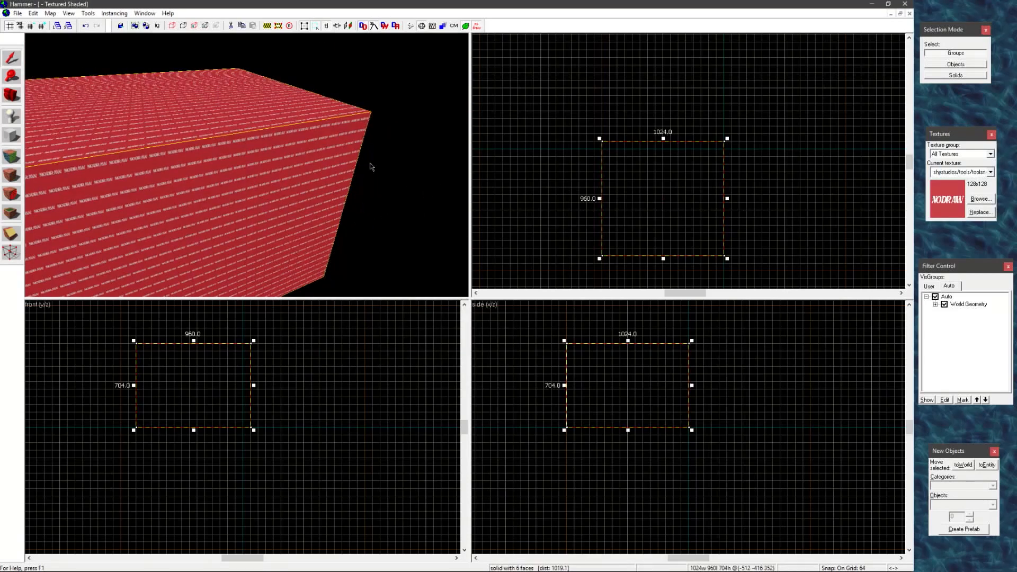
Create a second block 768 wide, 576 long and 704 high beyond the first in the top view and clear the selection.
scroll(613, 164, down, 3)
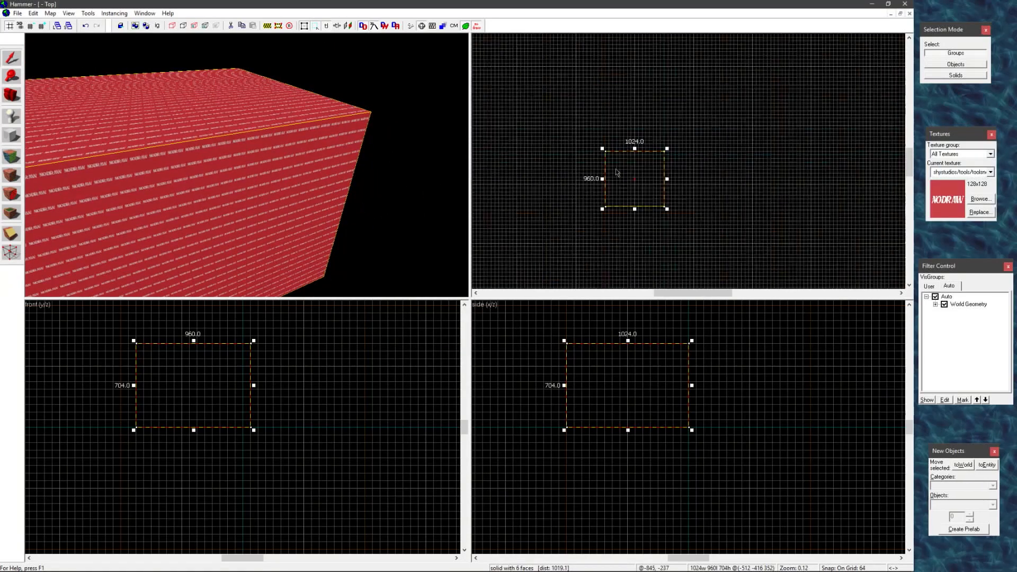
click(11, 135)
drag(632, 98, 681, 136)
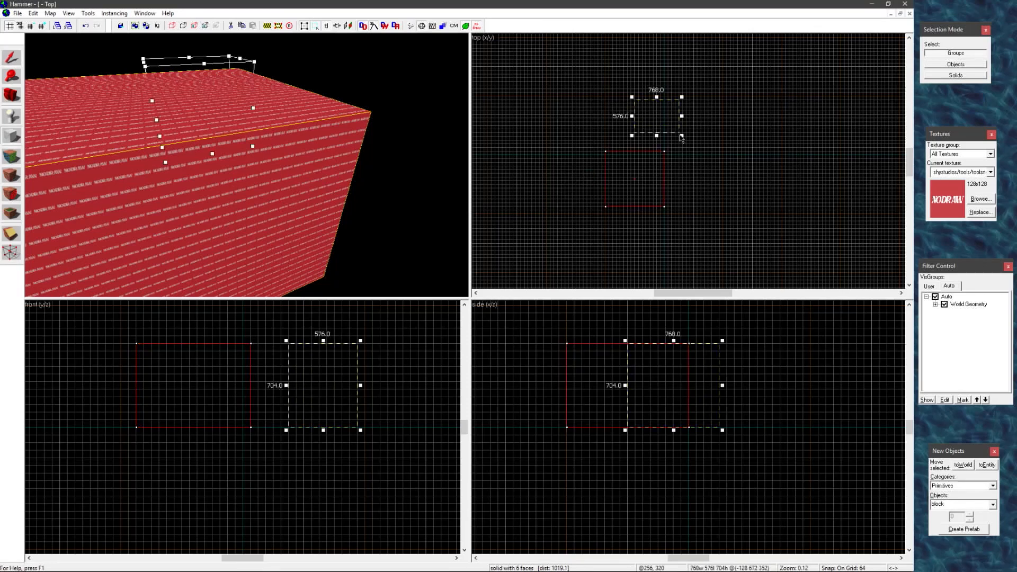
key(Return)
scroll(246, 164, up, 3)
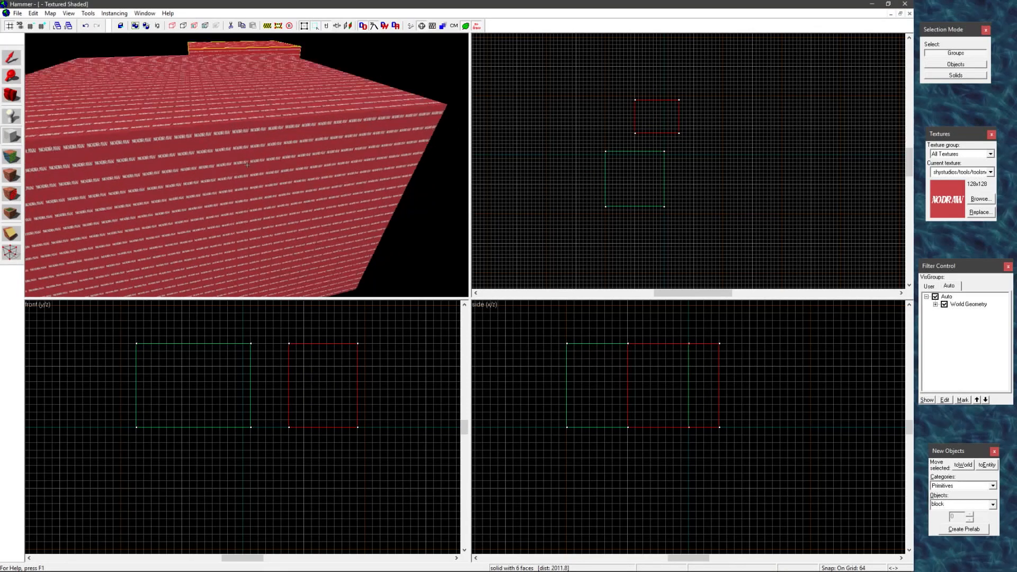
scroll(247, 164, down, 5)
key(shift+s)
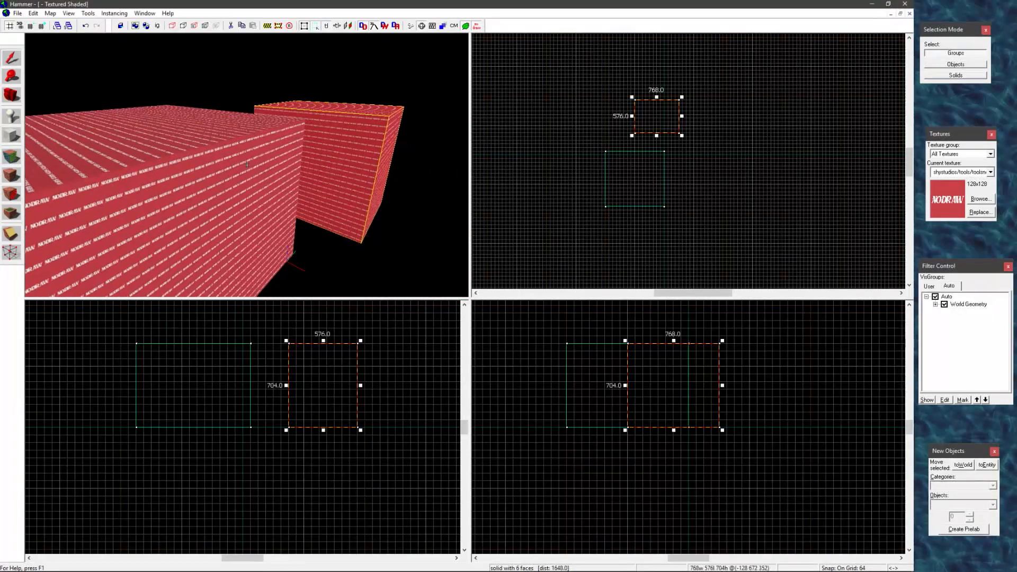
click(356, 230)
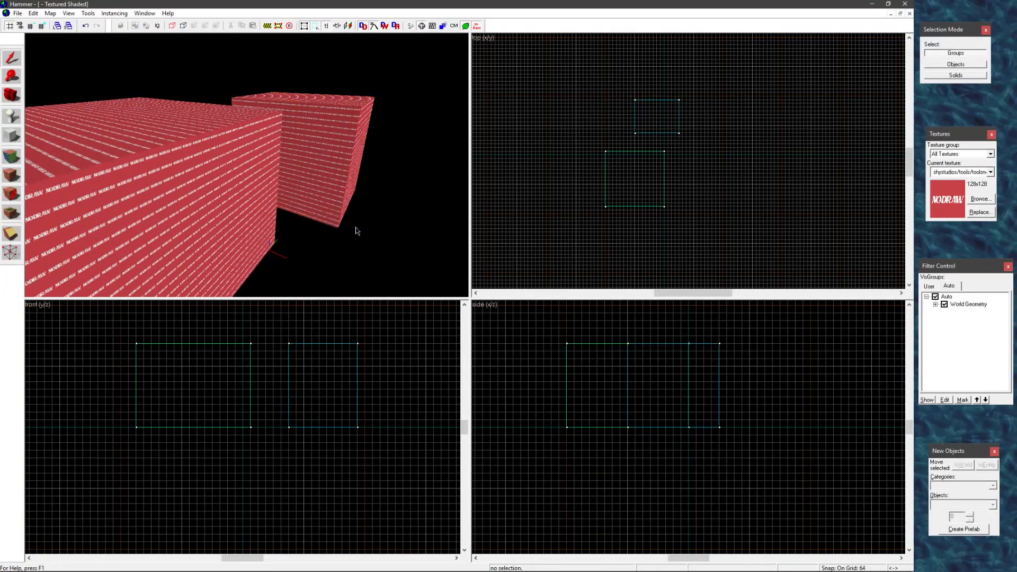
Switch to the Source 2 Hammer and create a third block about 640 wide, 544 long and 384 high behind the small one.
mouse_move(289, 564)
click(371, 524)
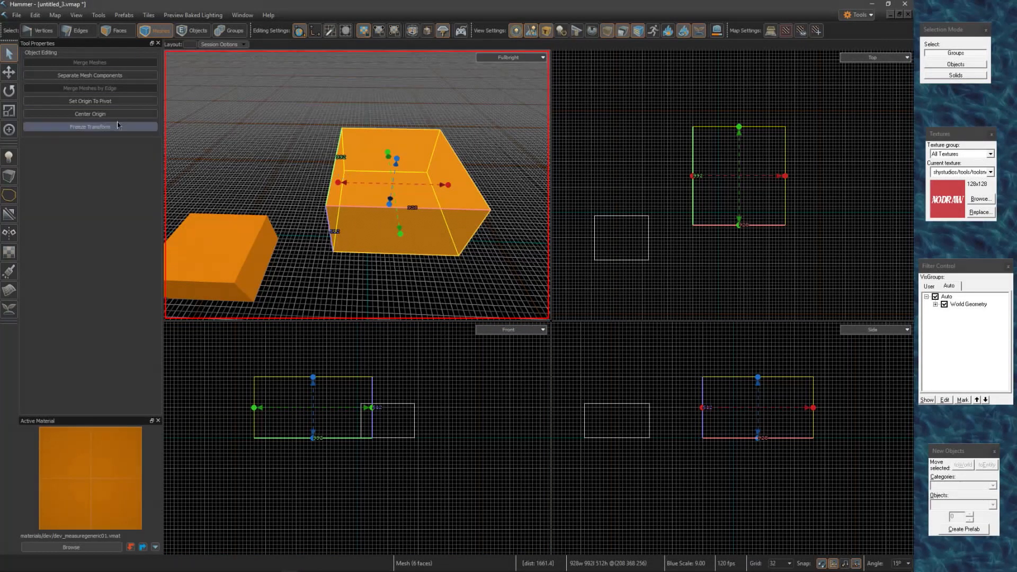
key(shift+b)
drag(266, 165, 278, 147)
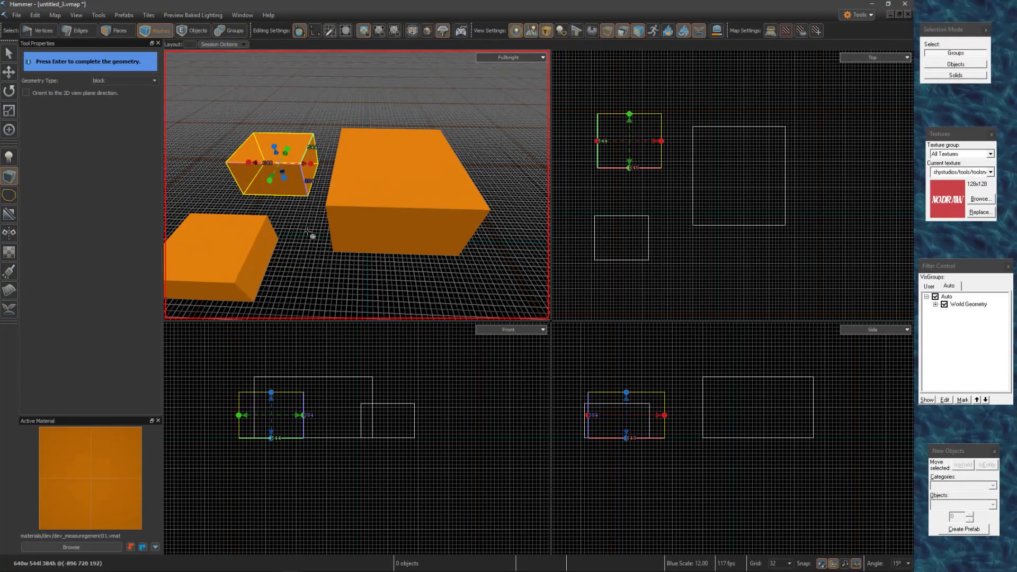
key(Return)
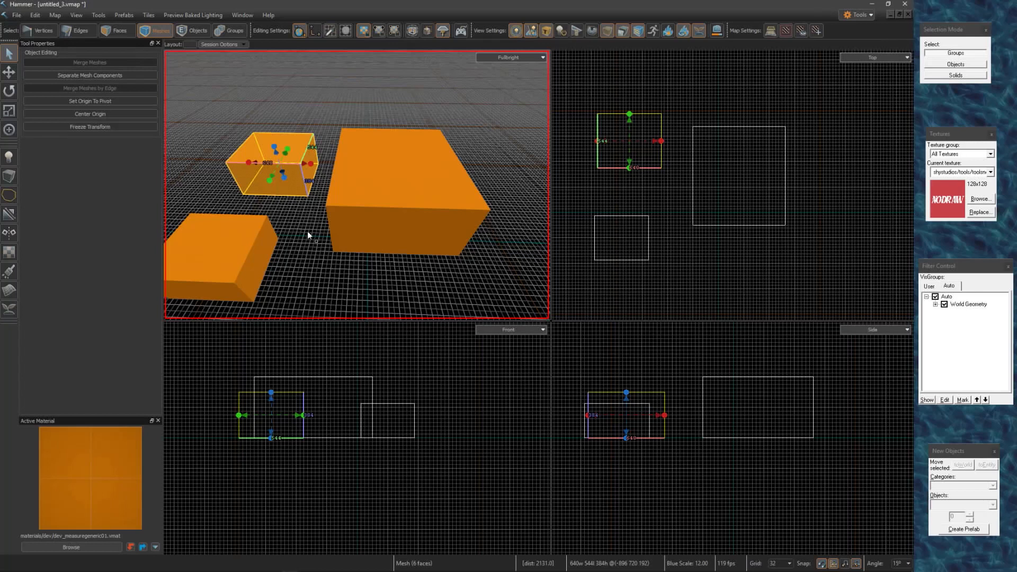
Select the three blocks in turn in the 3D viewport and clear the selection.
key(ctrl)
click(344, 189)
click(221, 238)
click(280, 169)
click(381, 189)
click(244, 263)
click(237, 167)
click(332, 294)
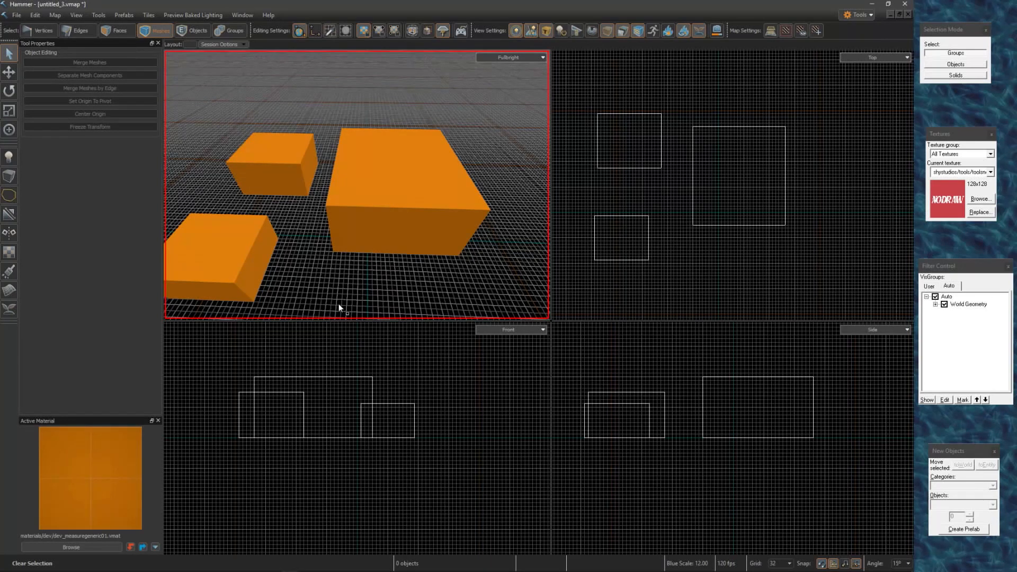
Select the large block and compare its Translate, Scale and Rotate manipulators.
key(r)
key(e)
key(w)
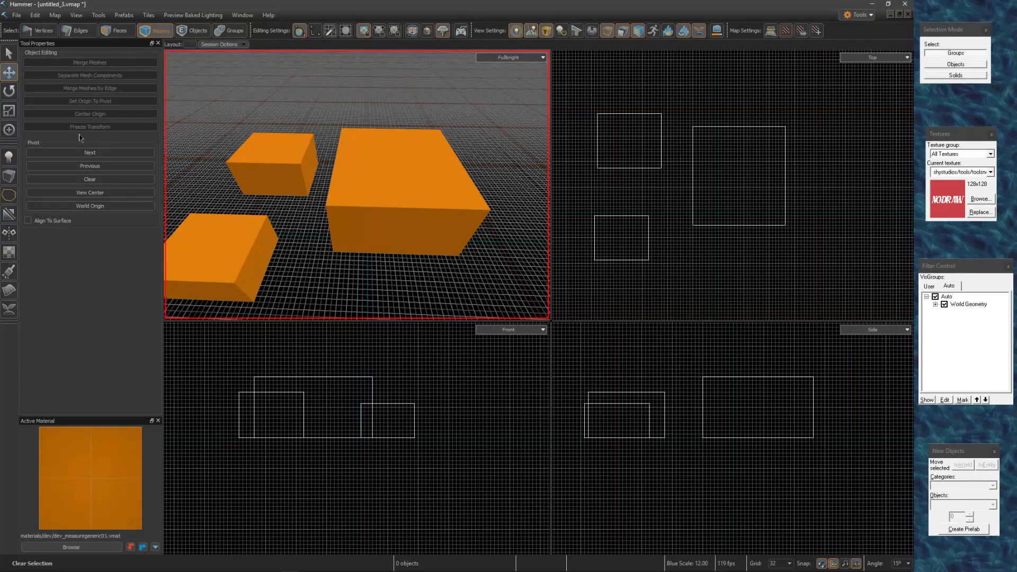
click(353, 167)
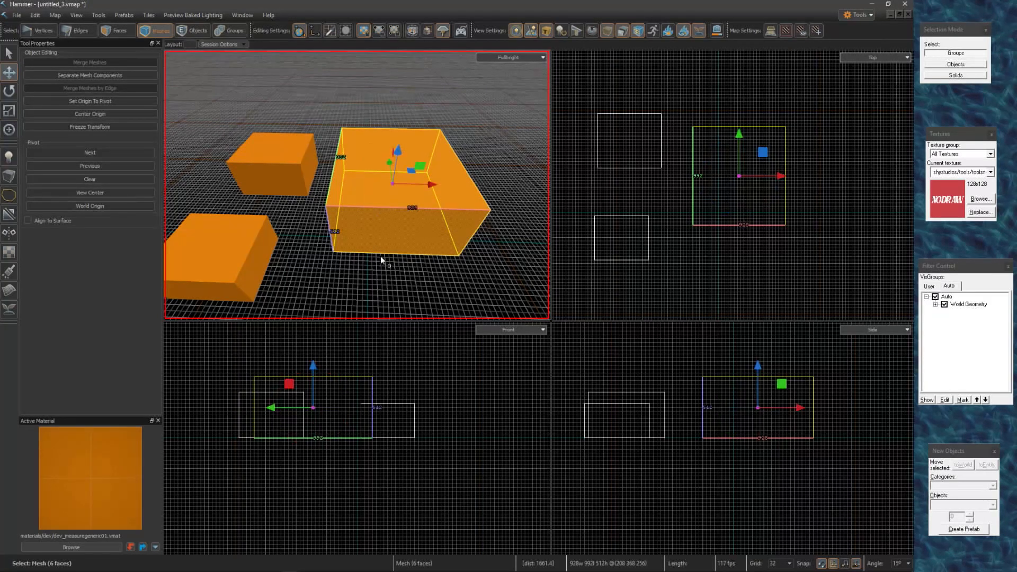
key(r)
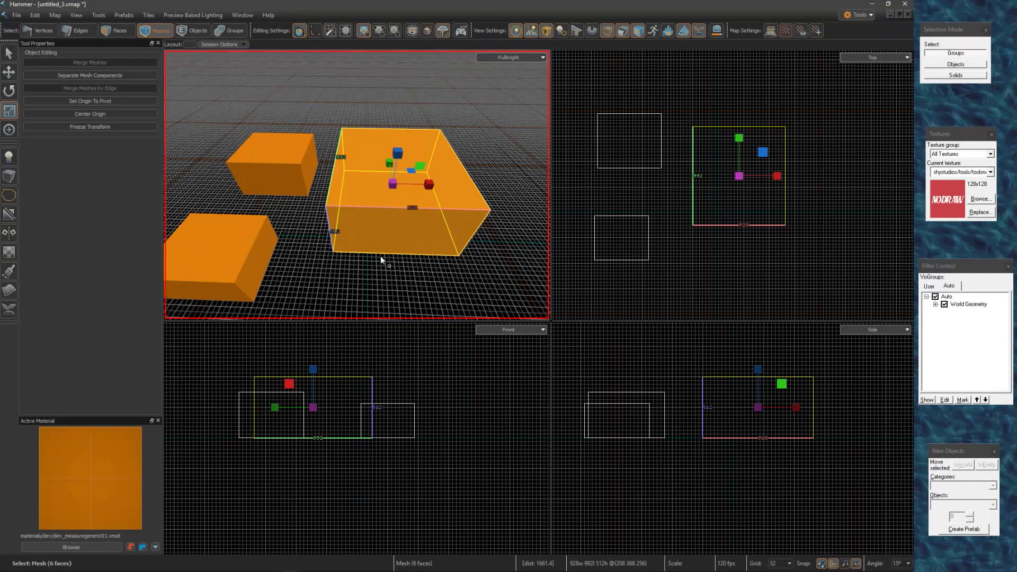
key(e)
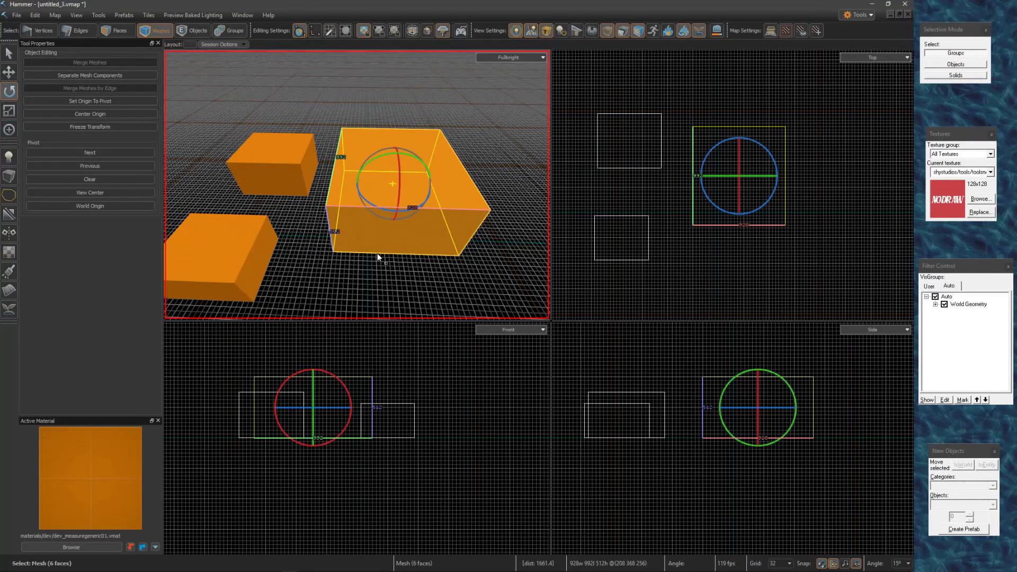
key(w)
Scale the large block freehand to about 0.65 in X and Y, about 599 wide and 640 long.
key(r)
drag(452, 215, 437, 210)
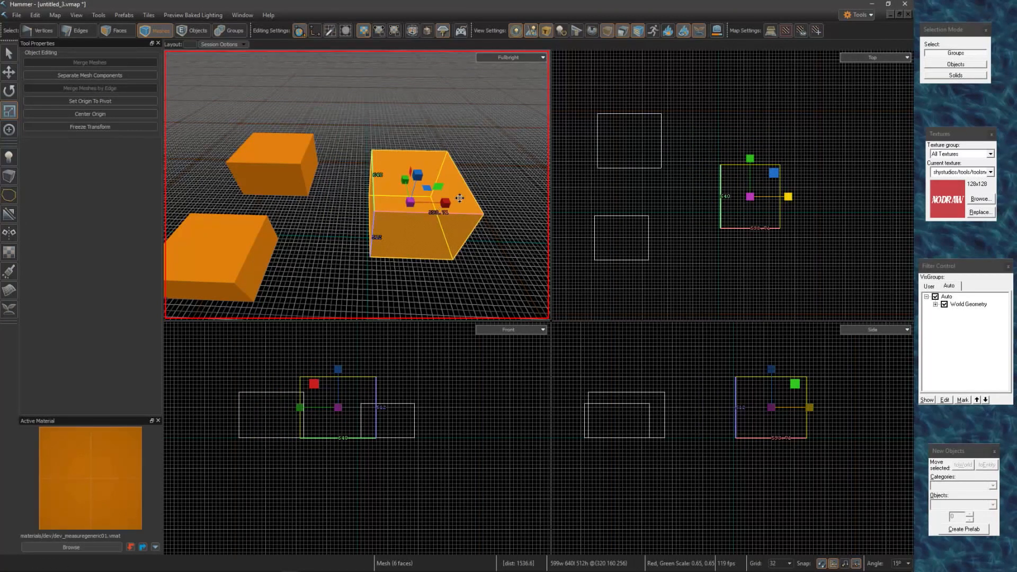
key(Escape)
click(424, 218)
Create a 256 by 256 by 256 cube on the open grid in front of the other blocks.
right_drag(309, 240, 356, 184)
key(shift+b)
drag(332, 193, 428, 261)
key(Return)
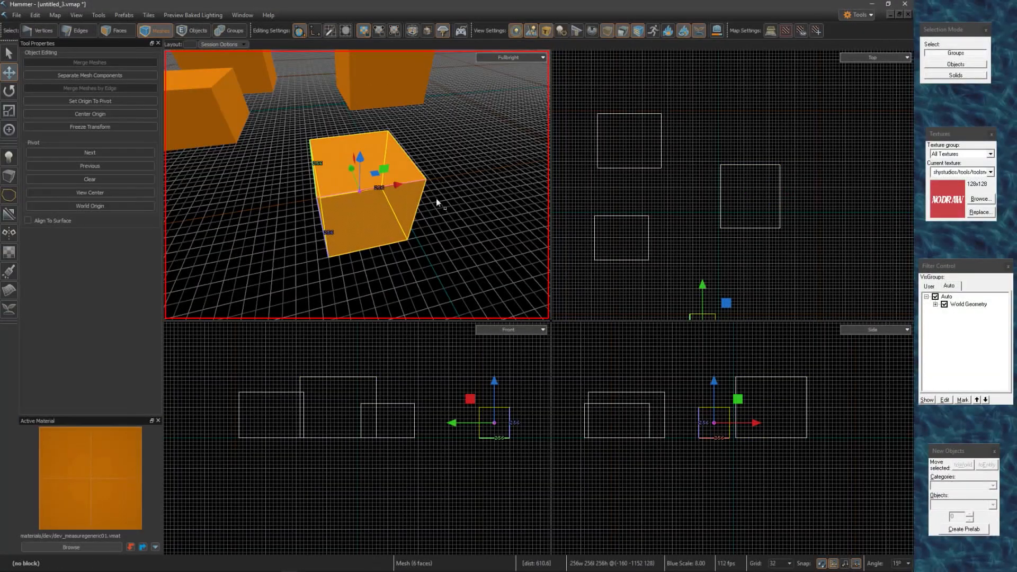
Try moving the cube 10 units along the X axis and bring it back to its starting position.
drag(395, 186, 414, 194)
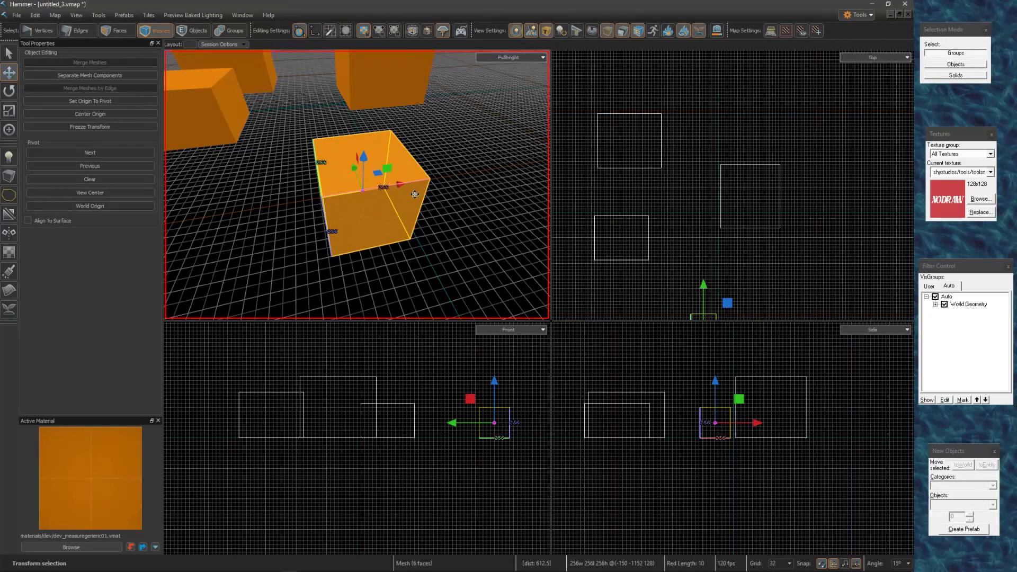
key(ctrl+Left)
key(ctrl+Left)
key(ctrl+Left)
key(ctrl+Left)
key(ctrl+Left)
key(ctrl+Left)
key(ctrl+Left)
key(ctrl+Left)
key(ctrl+Left)
key(ctrl+Left)
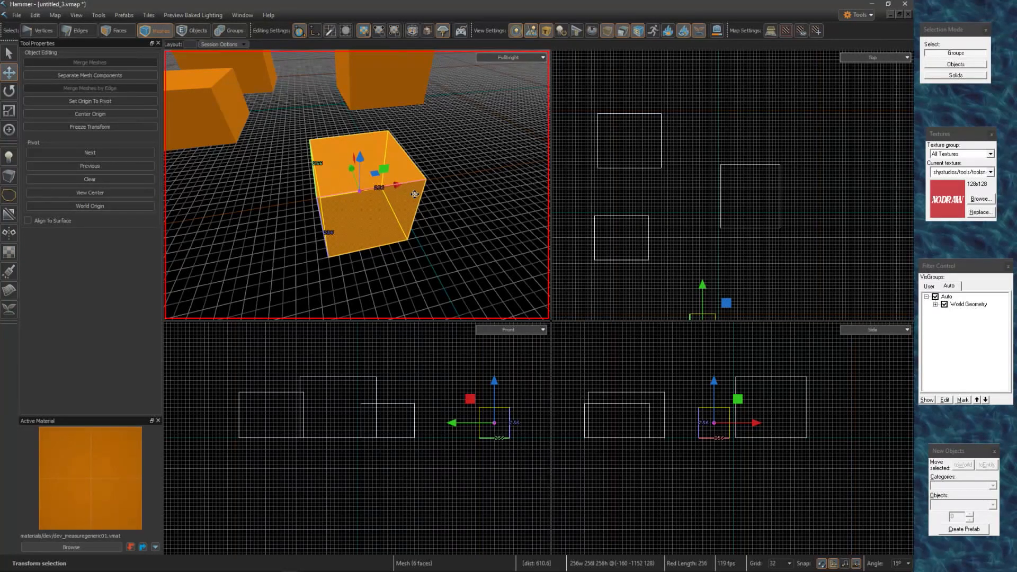
Move the cube 256 units in the positive X direction, try a further move along X and revert that one.
key(alt+Right)
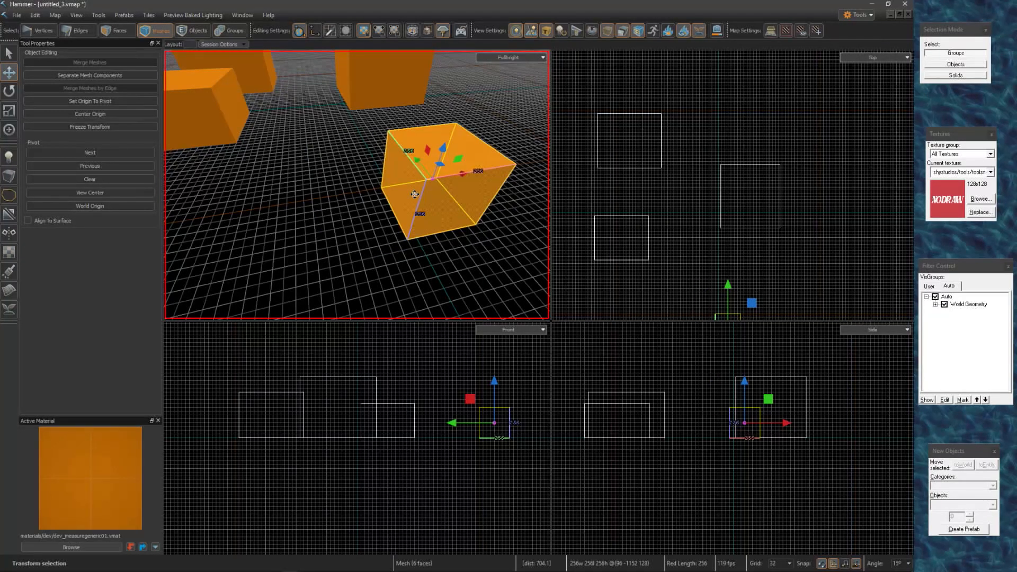
key(shift+Right)
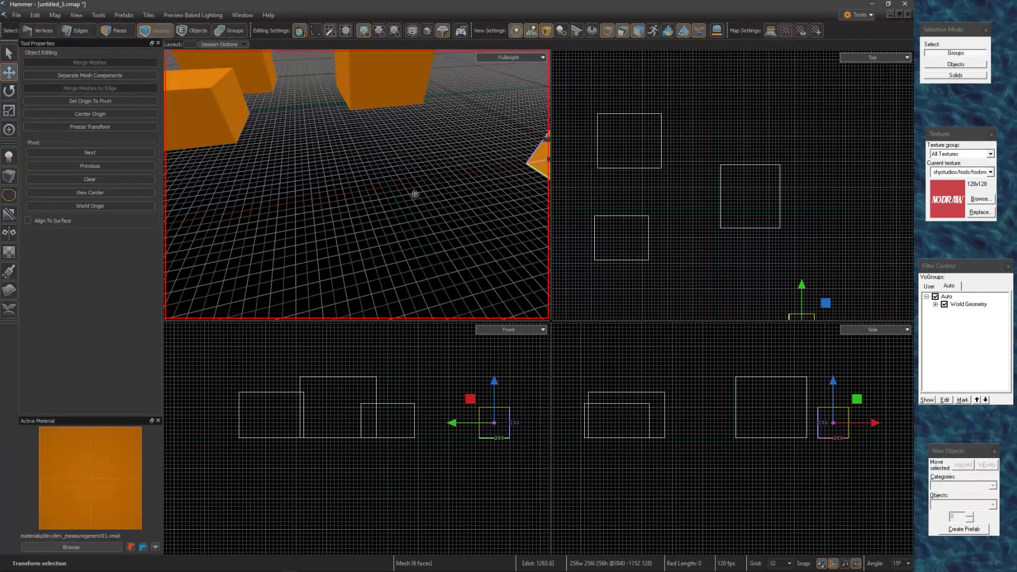
key(ctrl+z)
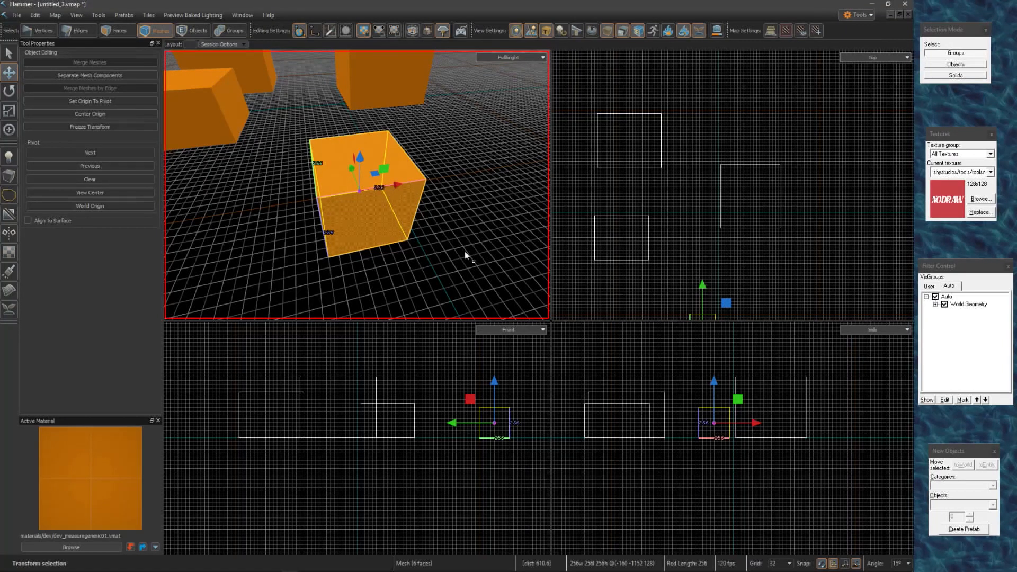
key(ctrl+z)
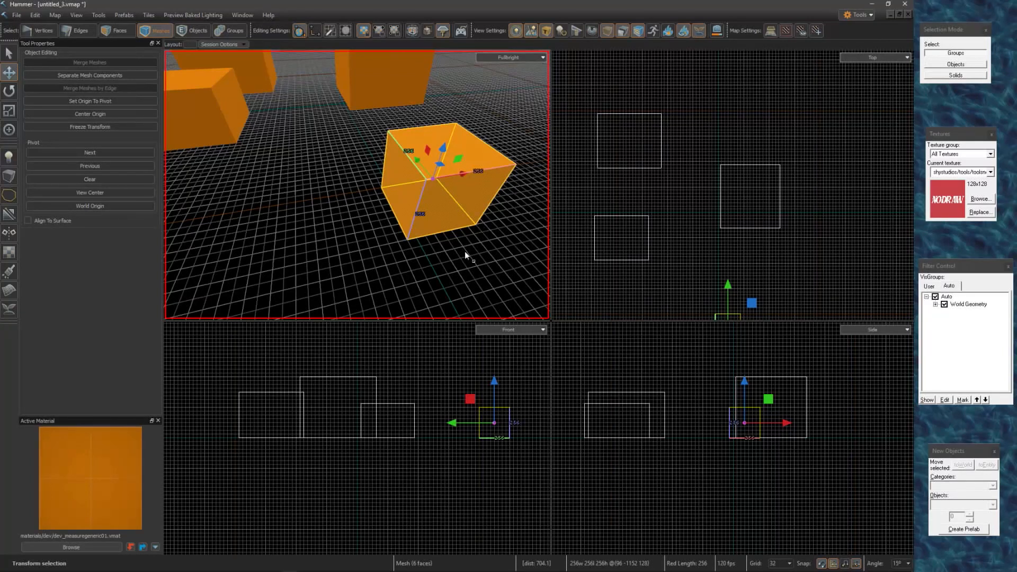
Try moving the cube along the Y axis by 32 and by 256 units, reverting each move.
drag(423, 167, 430, 173)
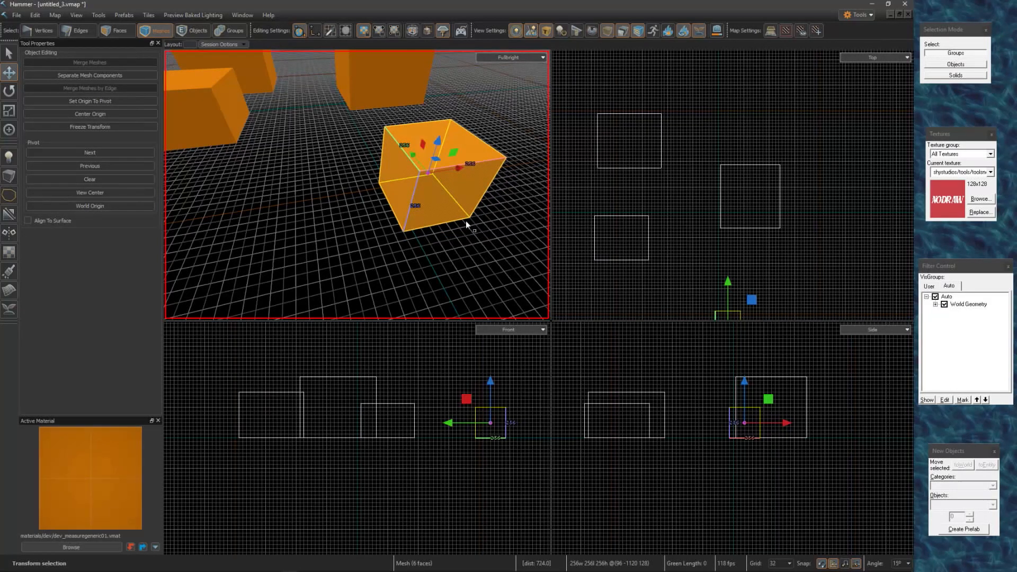
key(ctrl+z)
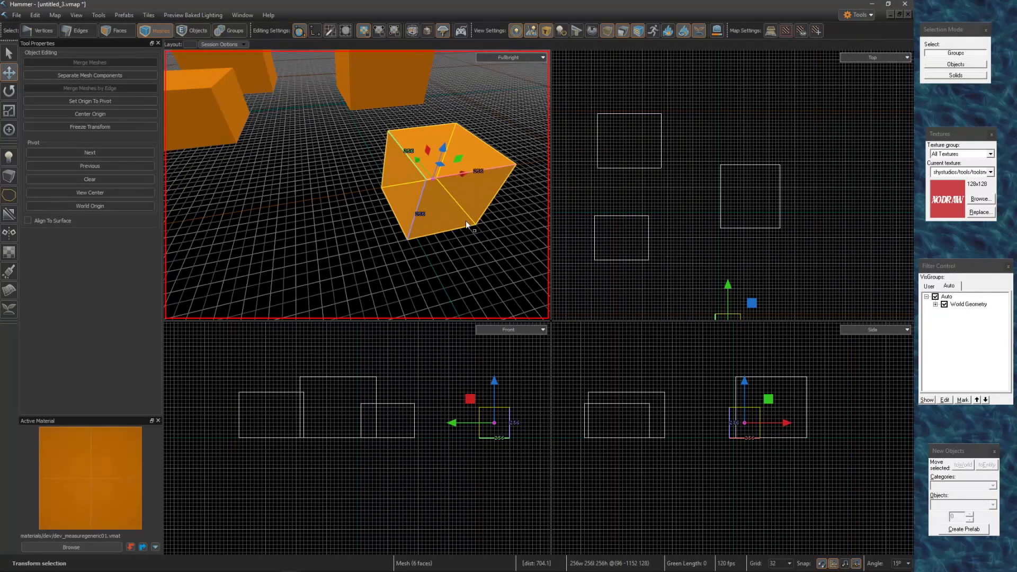
key(ctrl+z)
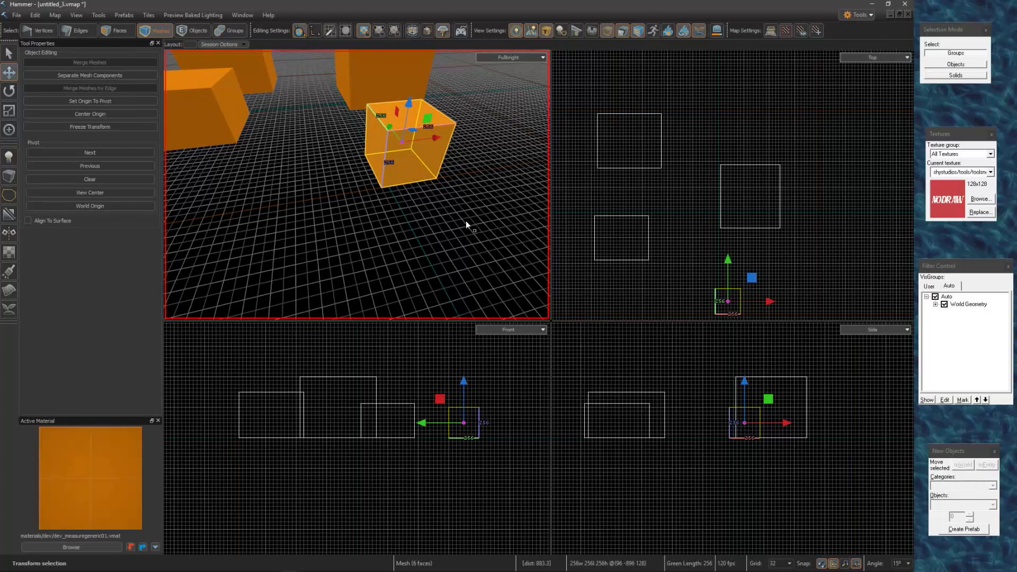
key(ctrl+y)
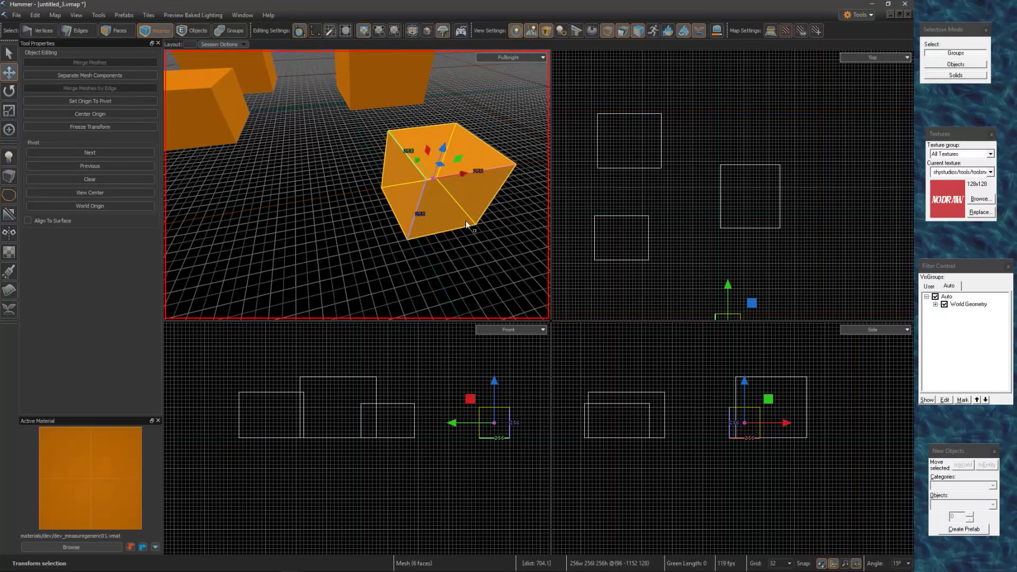
Reselect the cube and move it 256 units in the negative X direction.
click(281, 214)
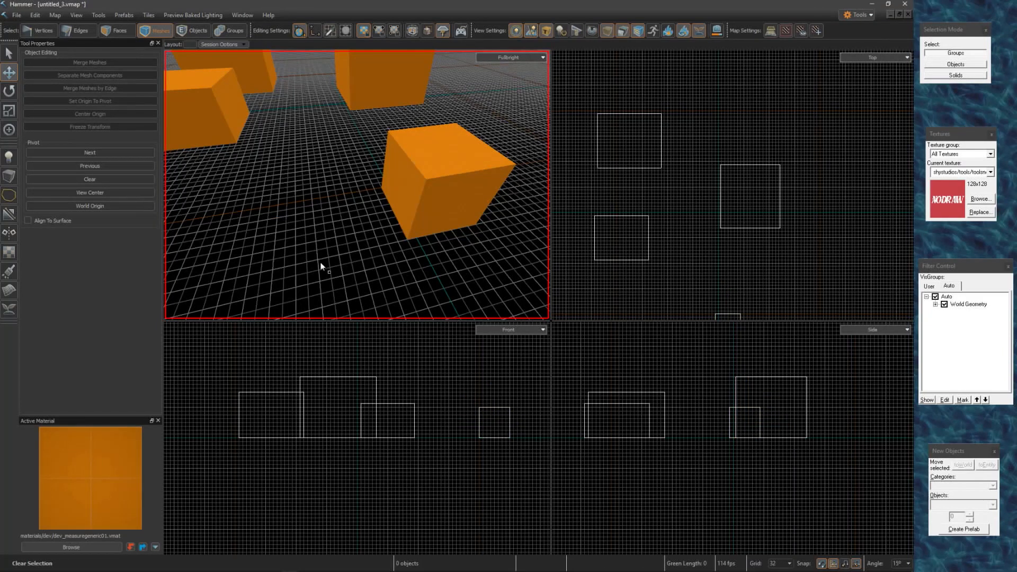
click(451, 199)
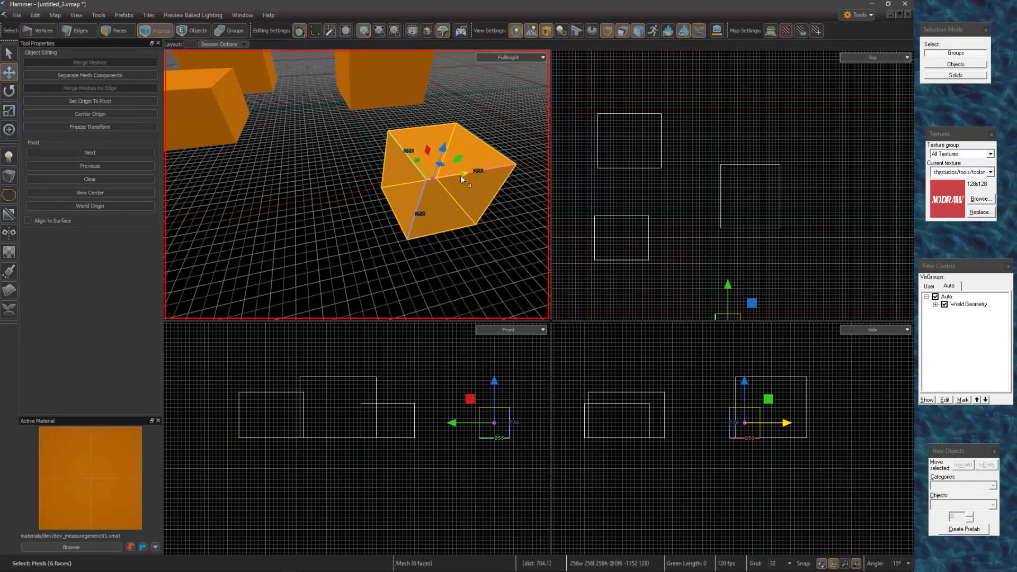
drag(461, 179, 358, 196)
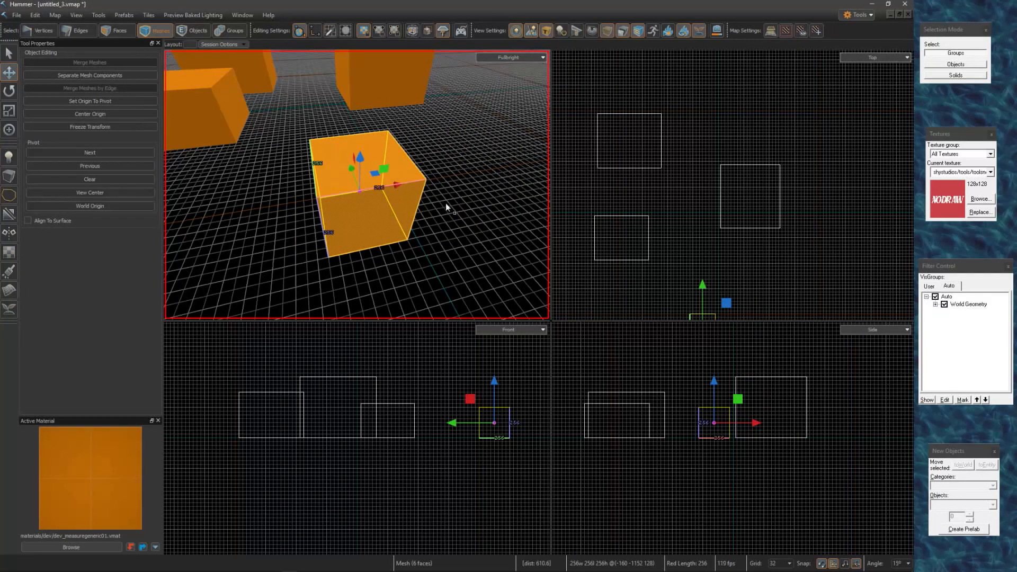
Scale the cube along the X axis by exact factors, first 2 and finally 4, for a width of 1024.
key(r)
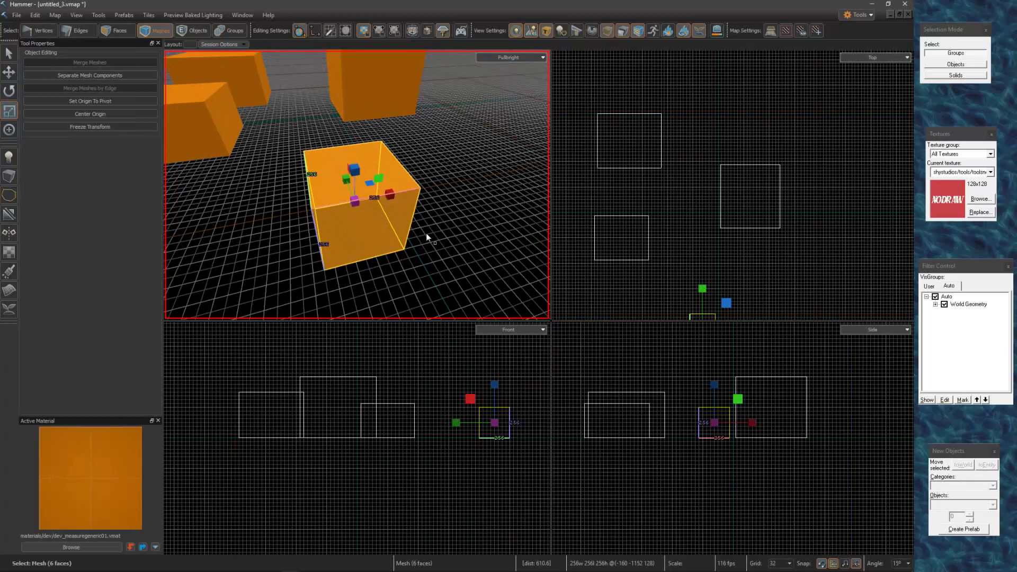
drag(387, 191, 394, 189)
text(2)
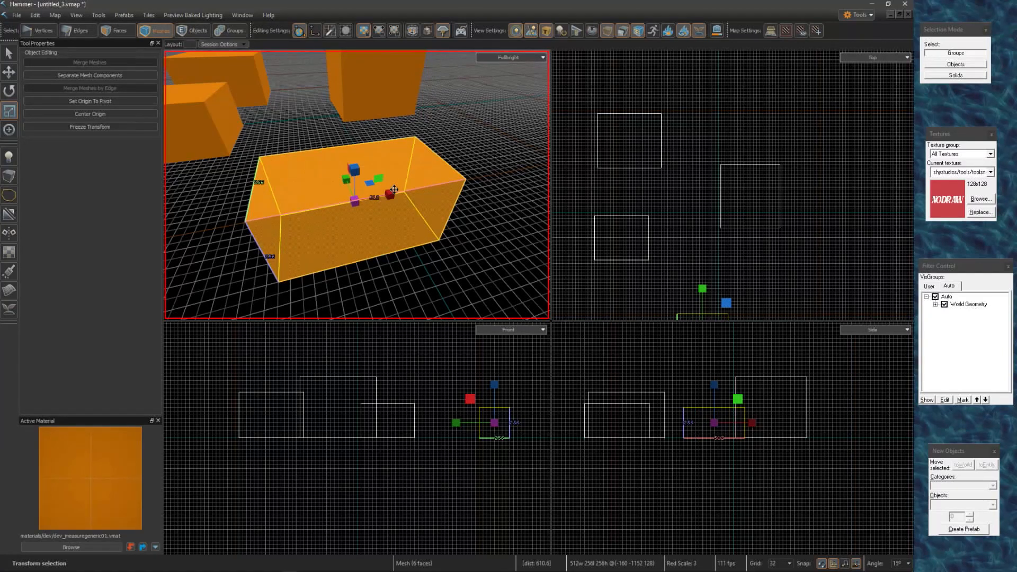
text(4)
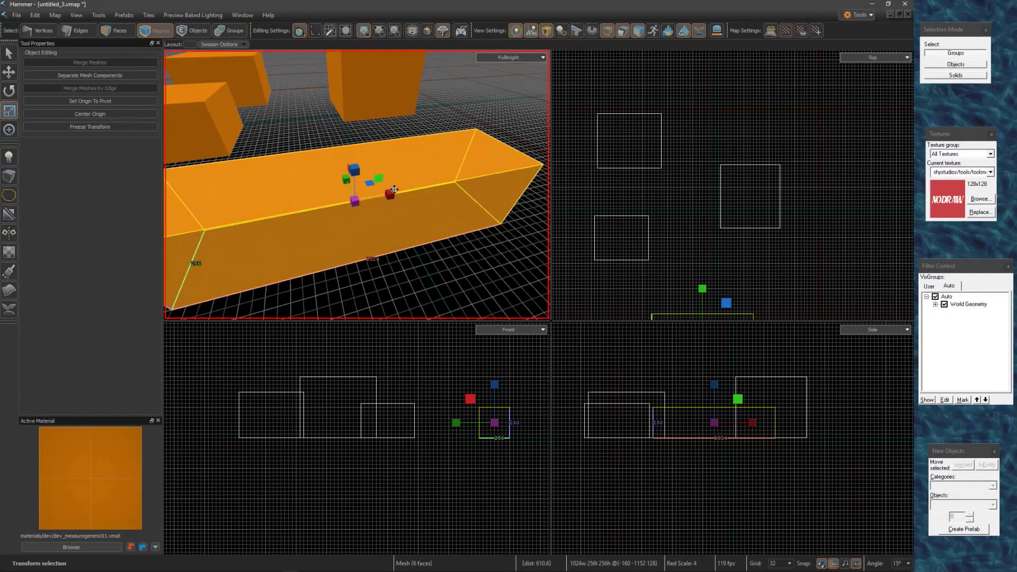
Reset the block's X-axis scale to a width of 256, try a scale factor of 5 and revert it.
text(1)
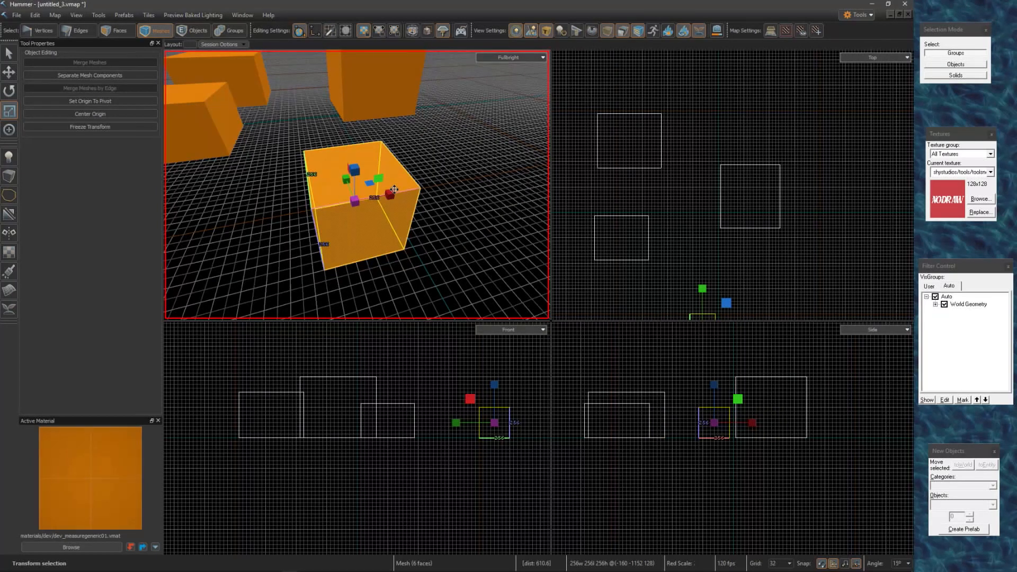
text(5)
key(ctrl+z)
Try rotating the cube 45 degrees about its vertical axis and undo the rotation.
key(e)
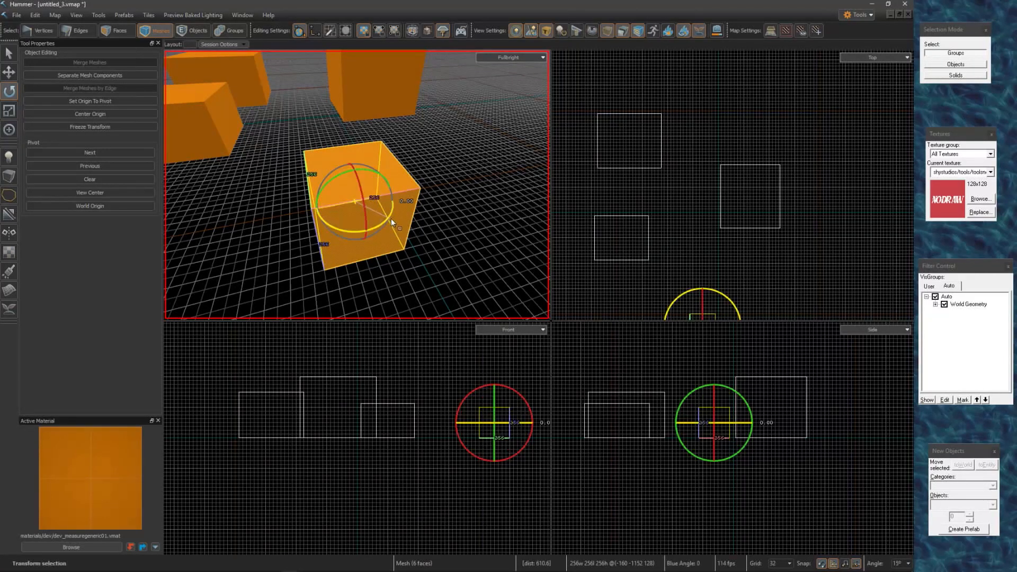
drag(391, 218, 412, 206)
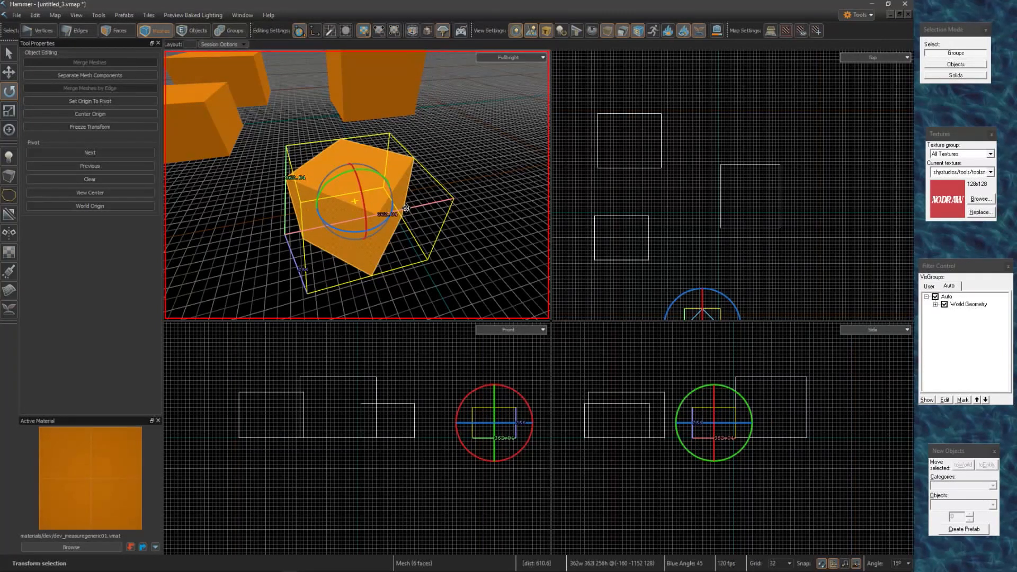
key(ctrl+z)
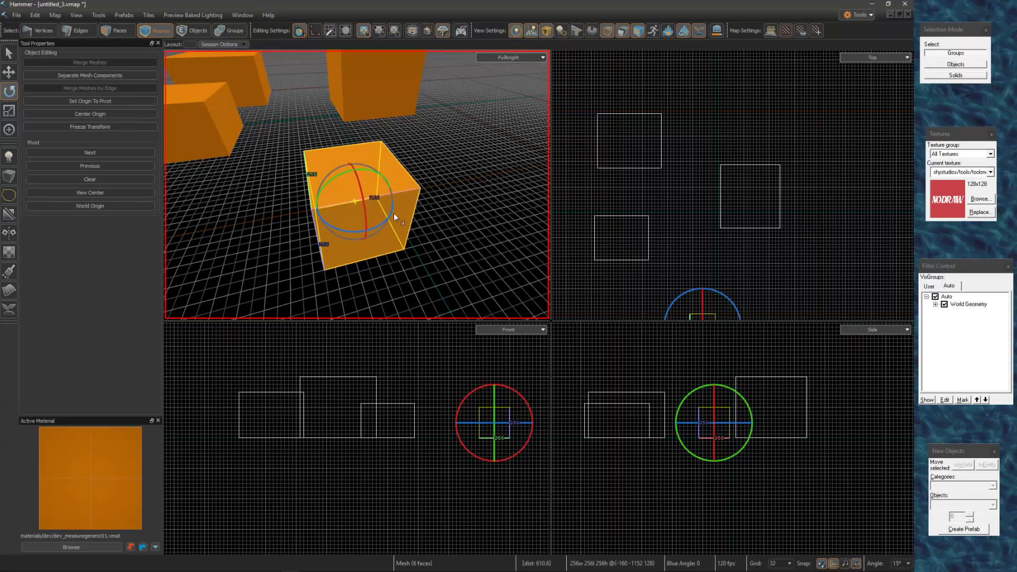
Scale the cube along the X axis to a width of 296 and reduce the grid size to 0.25.
drag(376, 224, 393, 186)
key(r)
key(bracketleft)
key(bracketleft)
key(bracketleft)
key(bracketleft)
key(bracketleft)
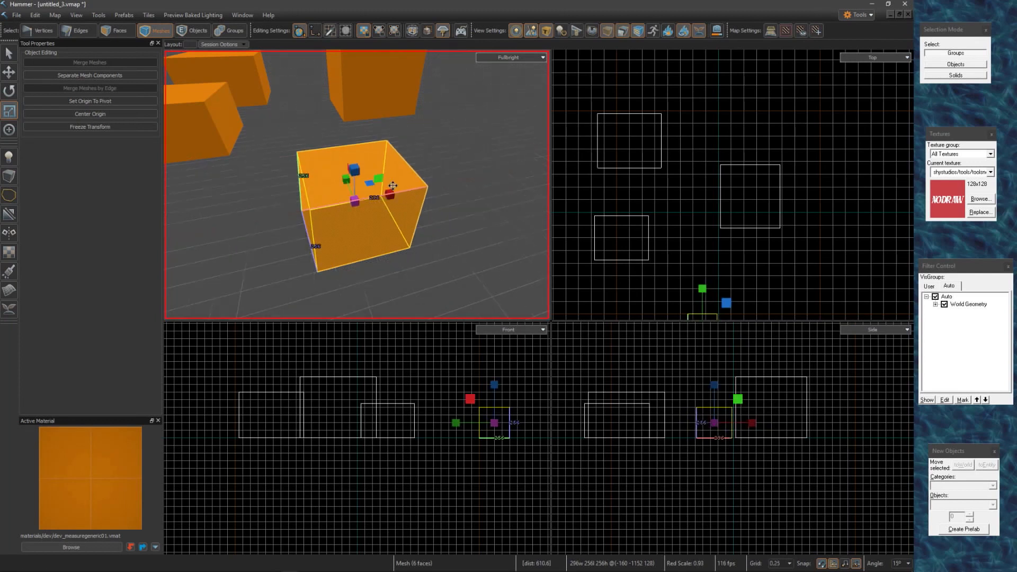
Restore the grid size to 32 and open the choices for the rotation snap angle.
key(bracketright)
key(bracketright)
key(bracketright)
key(bracketright)
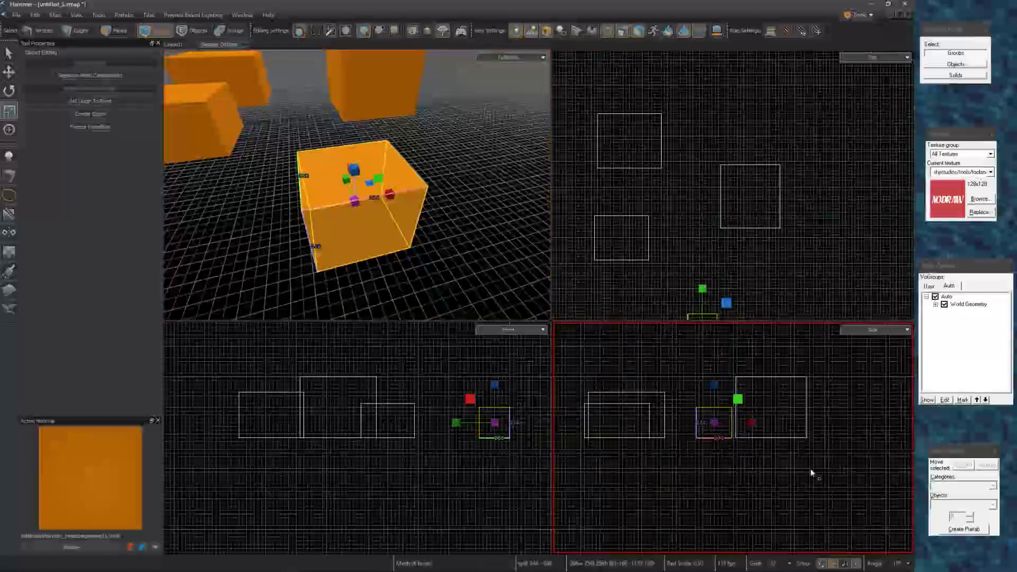
click(907, 564)
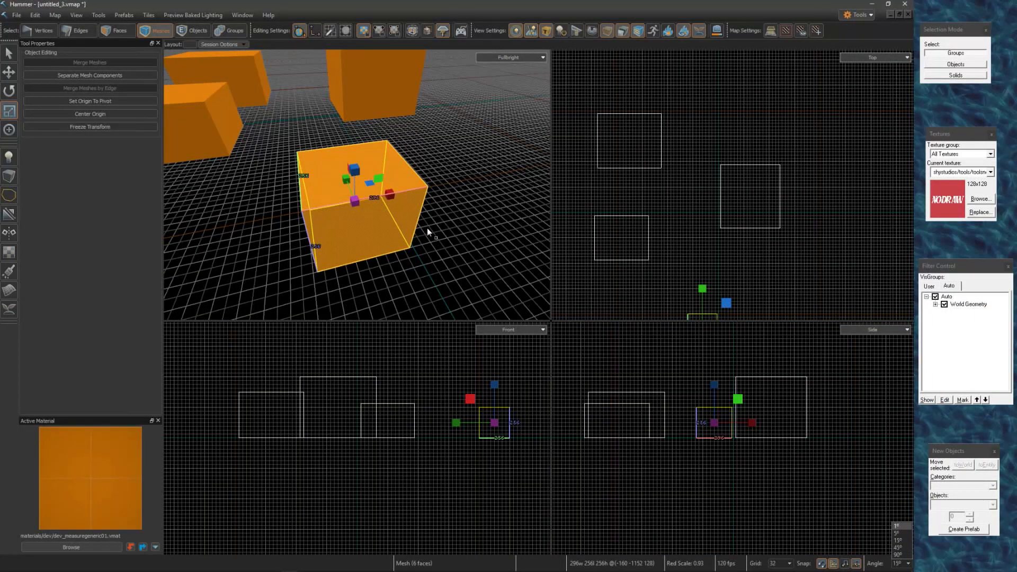
Switch to Source 1 Hammer, select the large nodraw block and place a copy of it on the positive X side of both blocks.
click(272, 564)
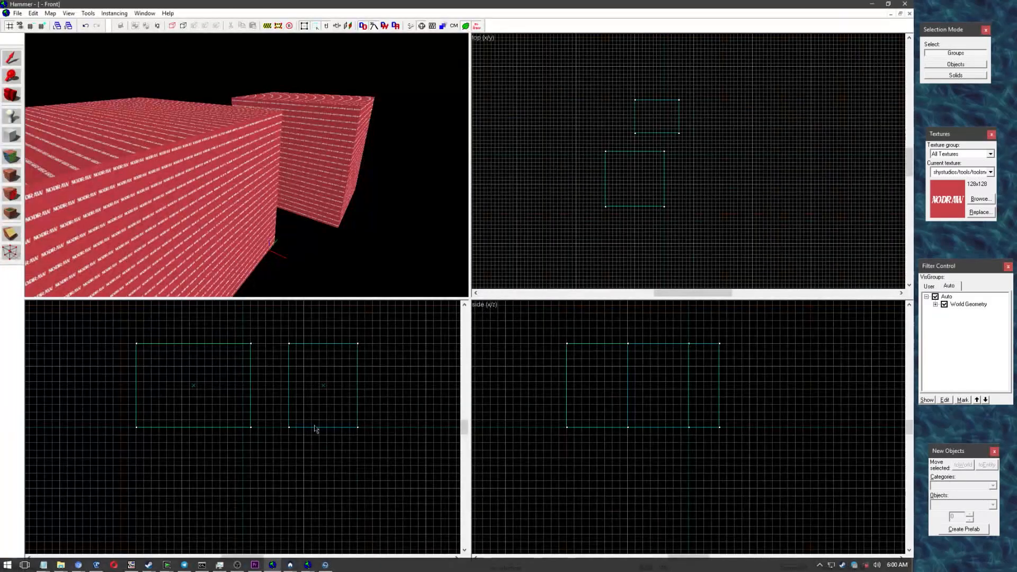
click(67, 84)
click(78, 108)
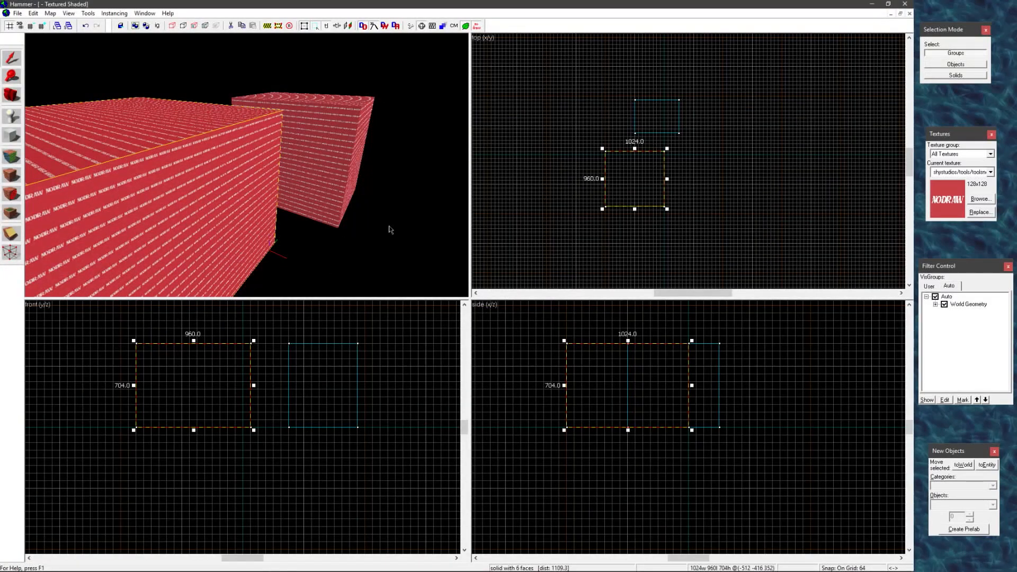
shift+drag(637, 188, 544, 153)
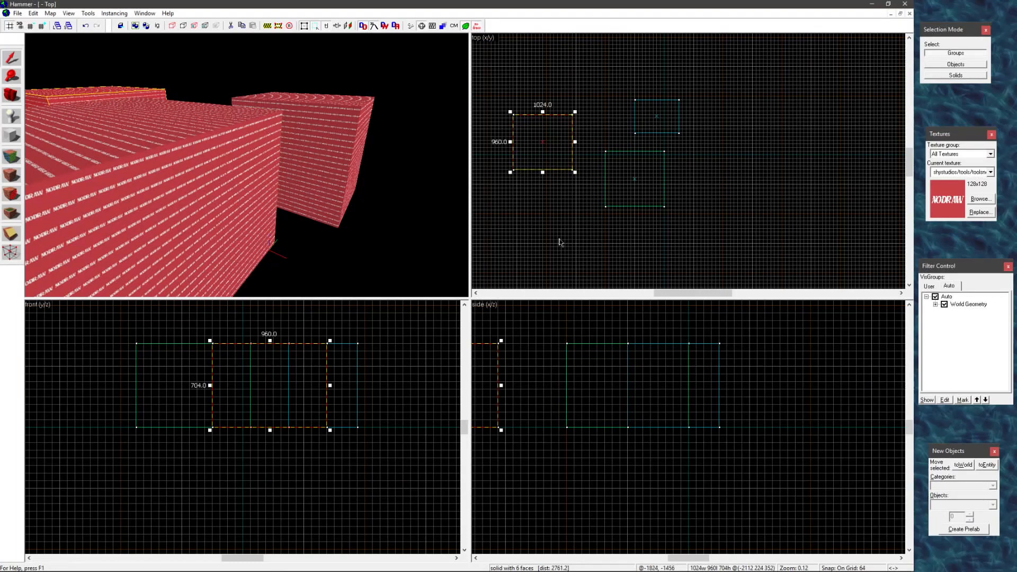
shift+drag(532, 152, 704, 168)
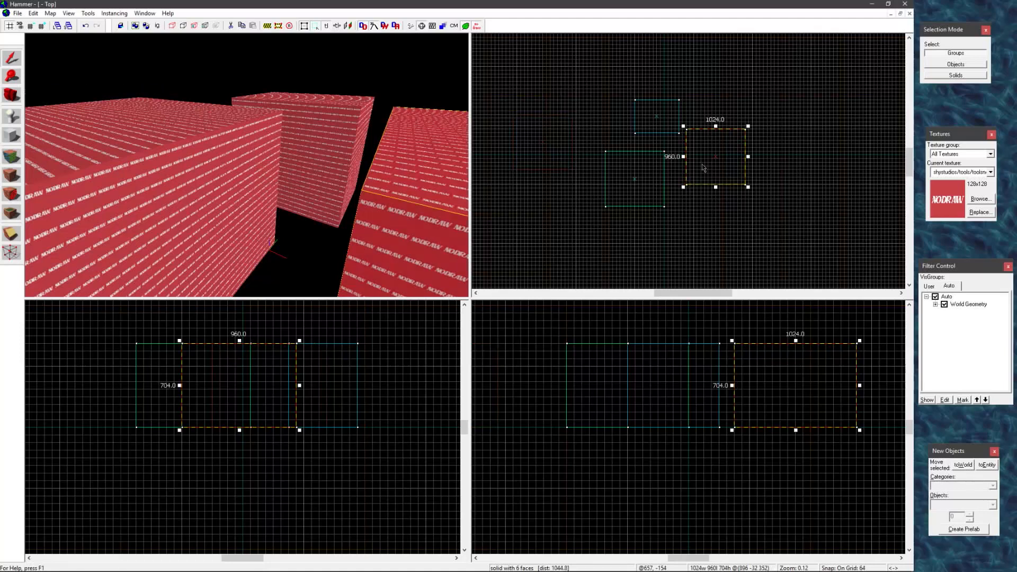
key(z)
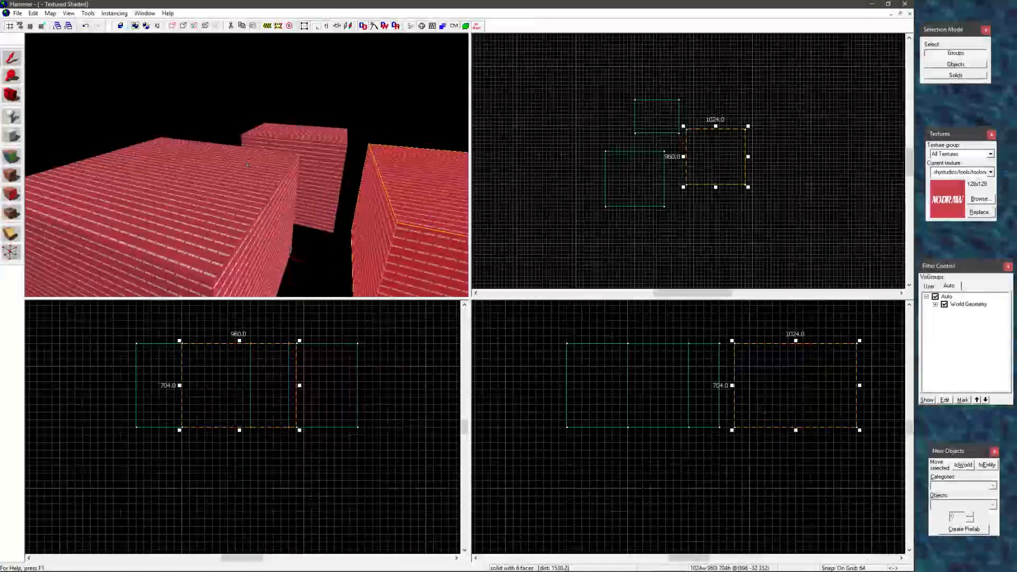
Switch to Source 2 Hammer, place several copies of the cube across the ground with the Move tool and clear the selection.
mouse_move(264, 568)
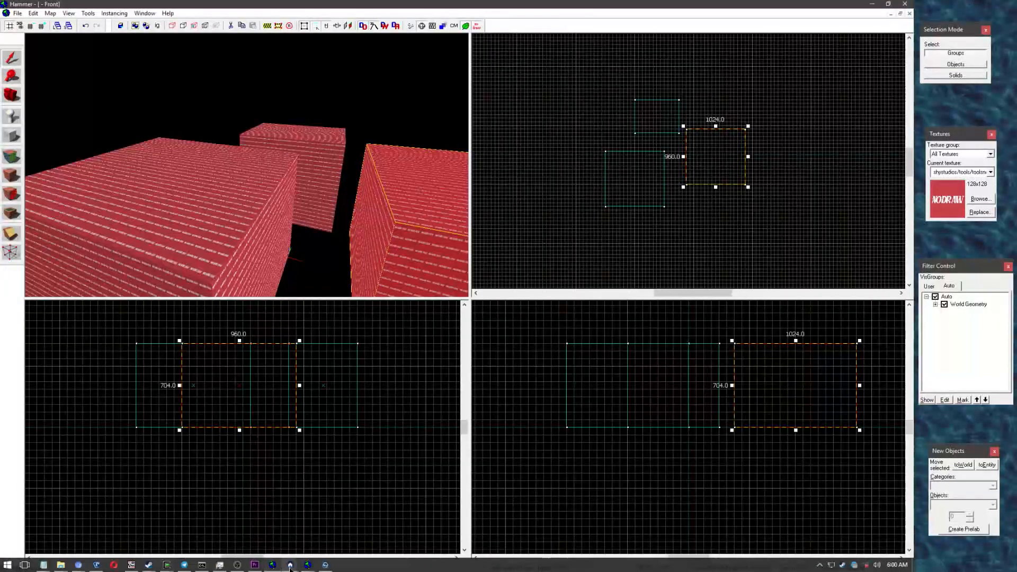
click(374, 530)
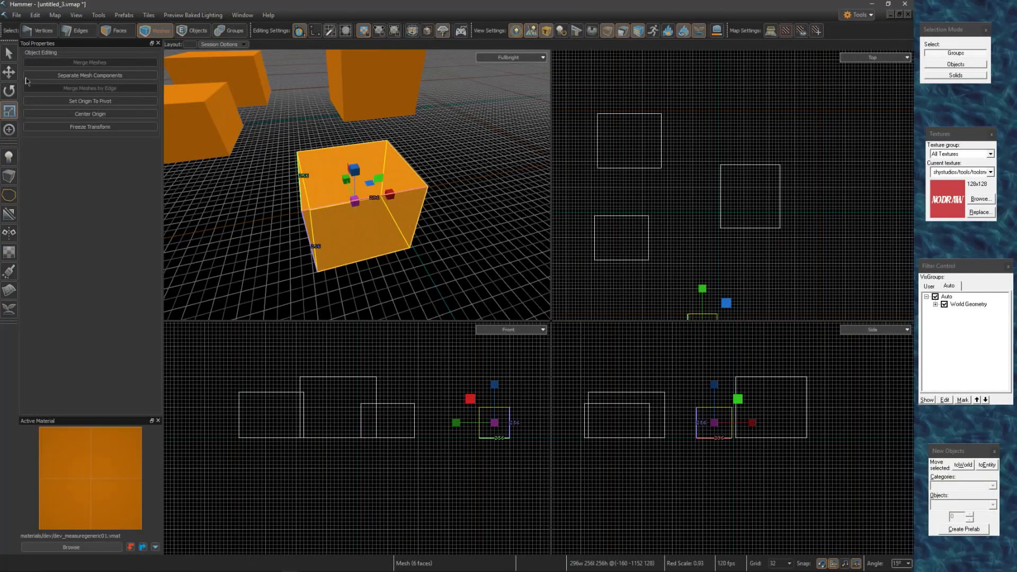
key(w)
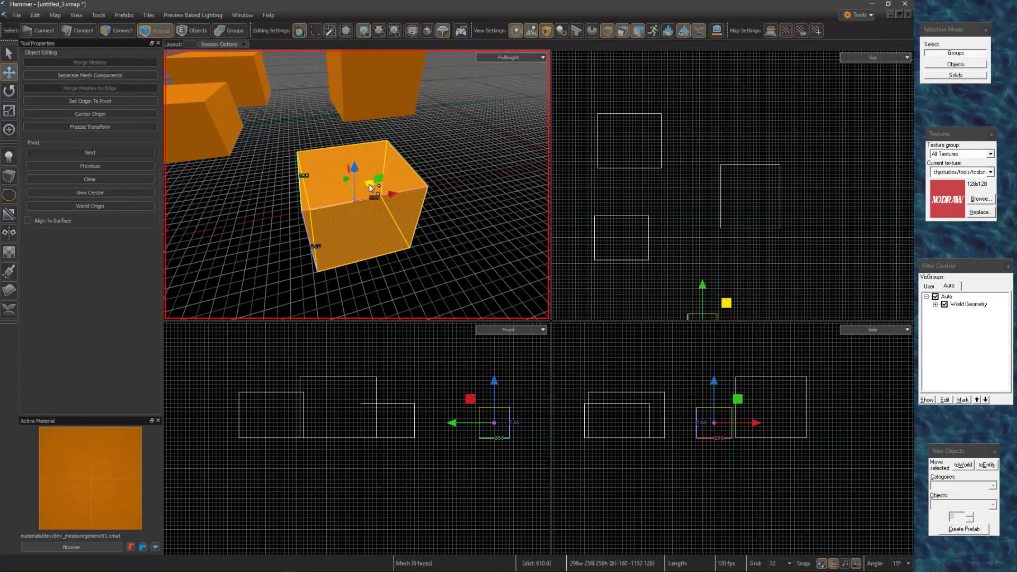
mouse_move(369, 184)
shift+mouse_down()
mouse_move(361, 198)
mouse_move(446, 158)
mouse_move(449, 144)
mouse_move(482, 200)
mouse_move(458, 127)
mouse_move(425, 117)
mouse_move(323, 132)
mouse_move(253, 176)
mouse_move(233, 210)
mouse_move(354, 284)
mouse_move(468, 293)
mouse_move(282, 335)
mouse_move(431, 211)
mouse_move(492, 106)
mouse_move(508, 106)
shift+mouse_up()
key(Escape)
scroll(427, 218, down, 5)
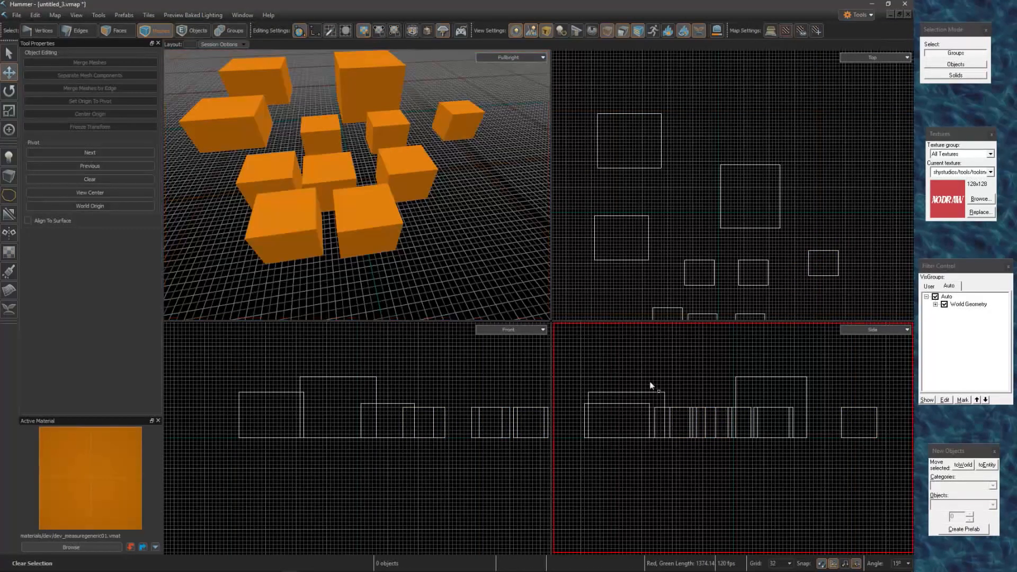
Check the snap angle choices, then rotate one front cube freely about its vertical axis, by about 31 and then about -35 degrees.
click(902, 564)
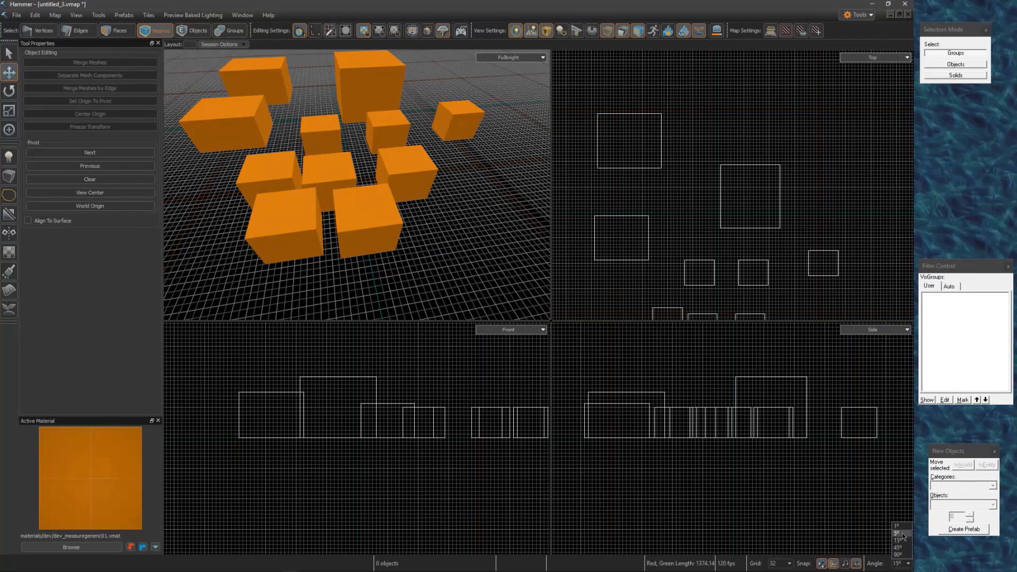
click(899, 565)
click(368, 225)
click(3, 94)
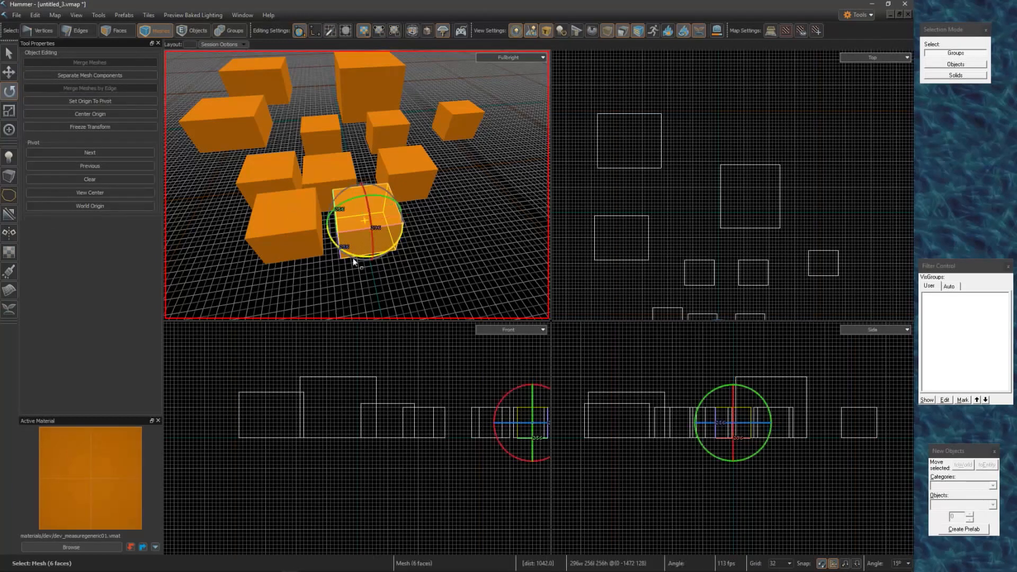
drag(384, 249, 823, 490)
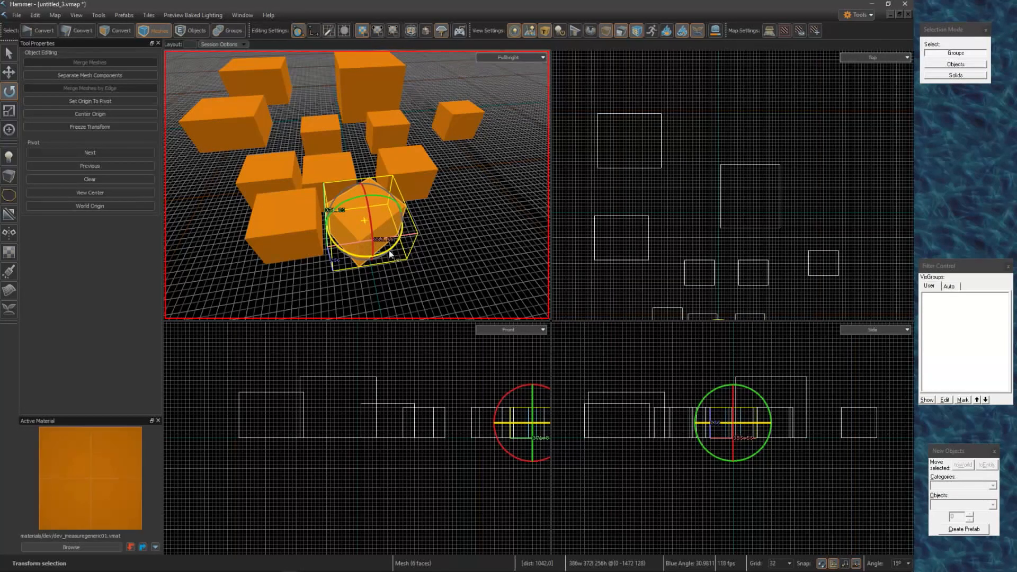
drag(391, 253, 364, 266)
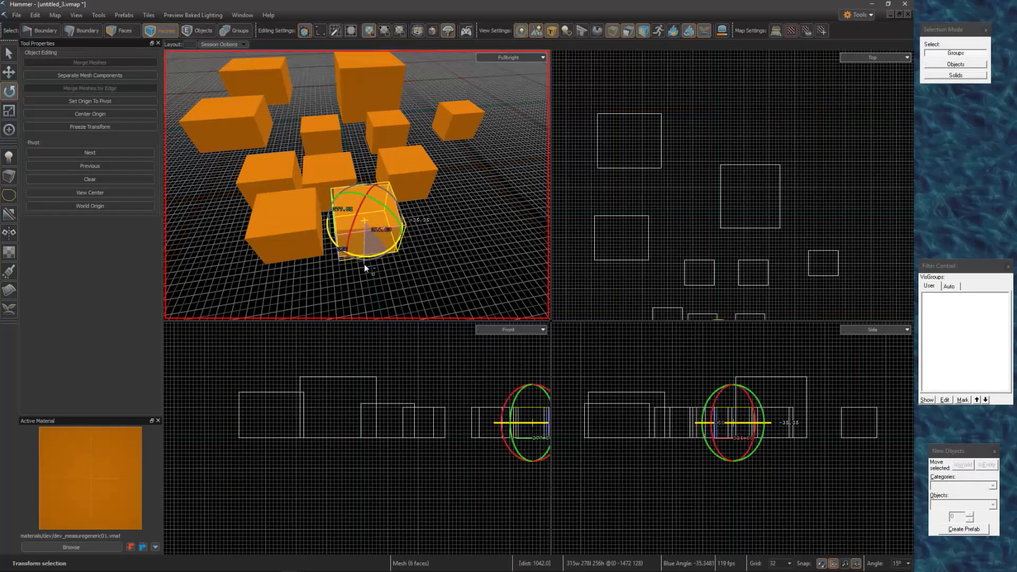
Move the rotated cube freely along the ground away from the other cubes and raise the grid size to 256.
click(11, 53)
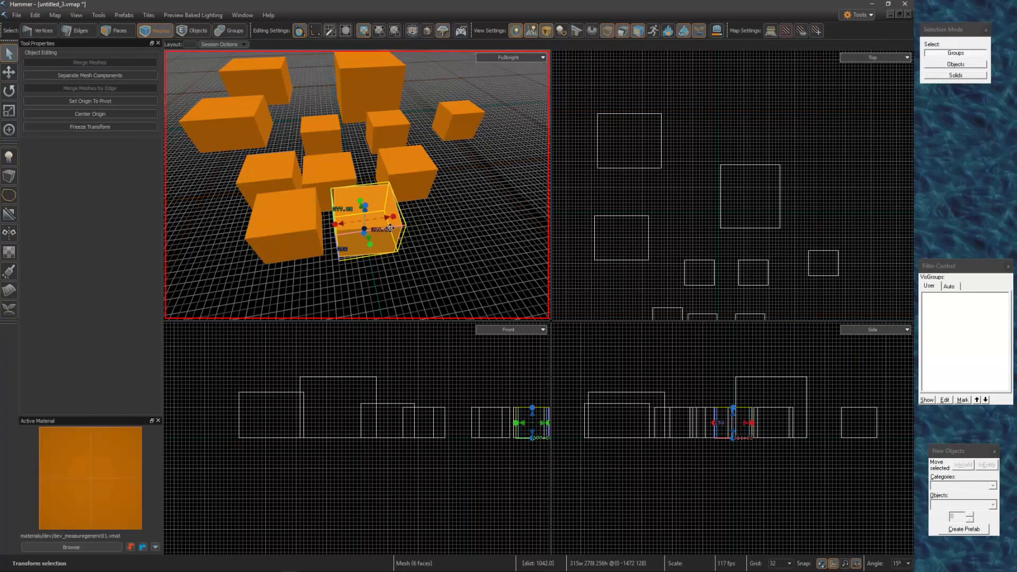
click(9, 72)
drag(369, 218, 506, 246)
key(bracketright)
key(bracketright)
key(bracketright)
right_drag(506, 246, 506, 247)
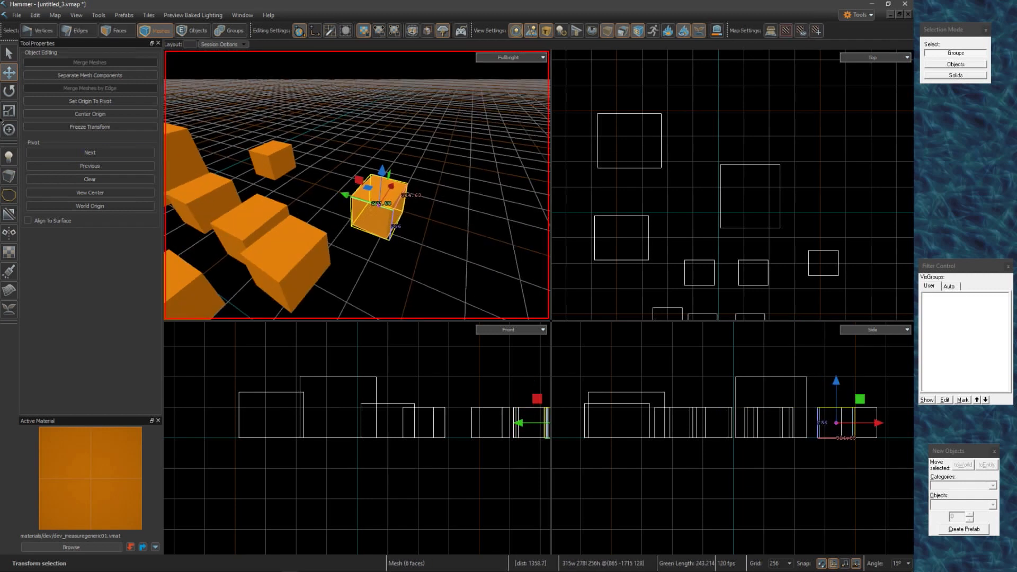
Rotate the separate cube further, stretch it along the Y axis by a factor of about 3.43, and deselect it.
click(9, 91)
drag(410, 234, 398, 217)
key(r)
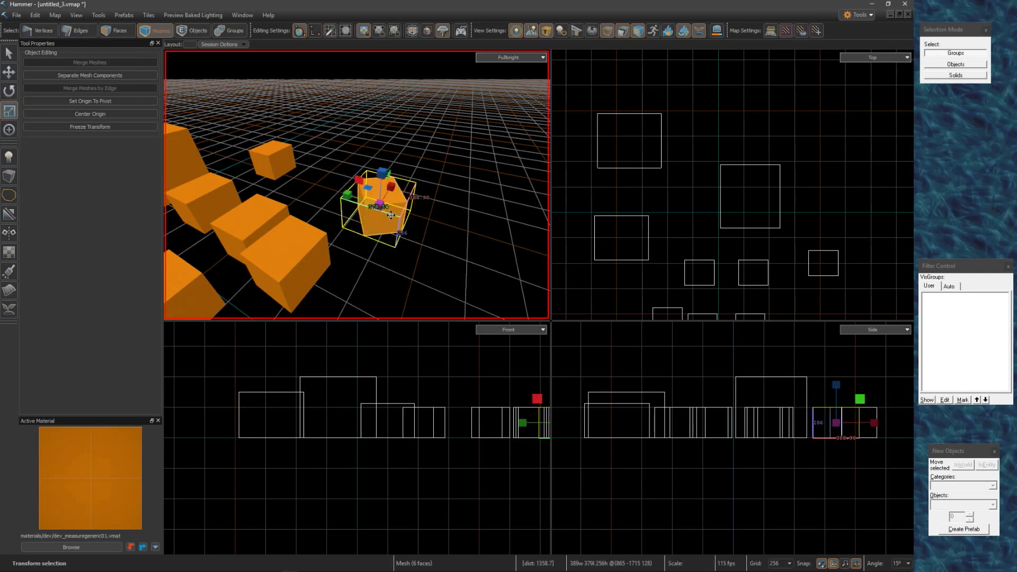
drag(347, 195, 283, 157)
click(509, 206)
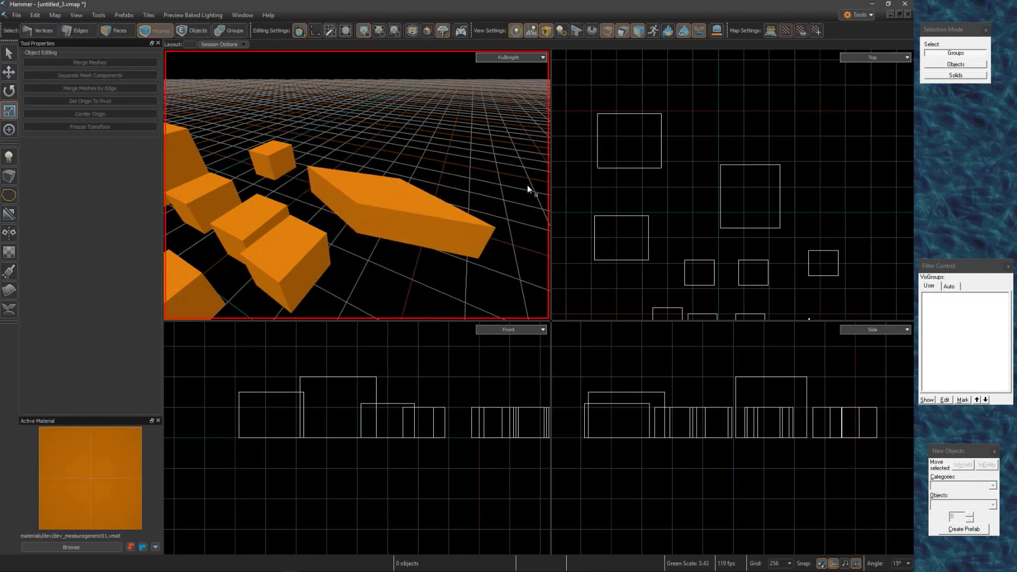
Switch to Source 1 Hammer and examine how the 3D camera strafes sideways and travels forward and backward around the blocks.
click(290, 565)
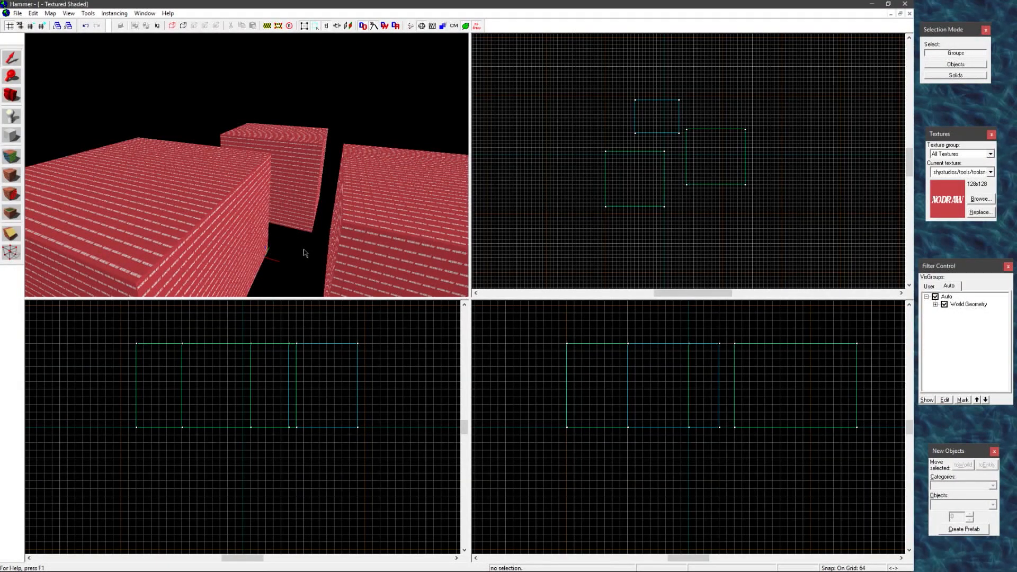
key(a)
key(d)
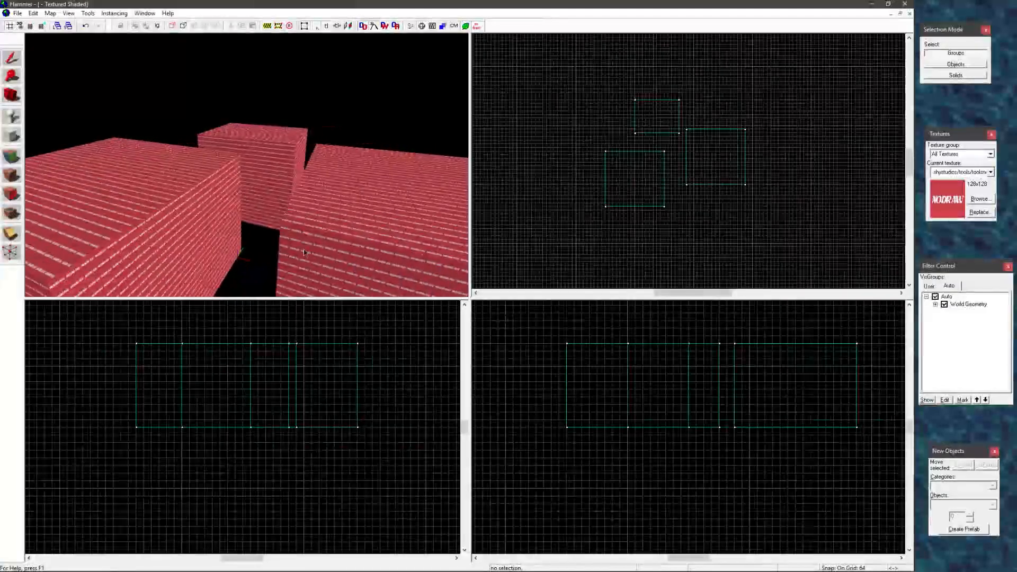
key(a)
key(a)
key(d)
key(a)
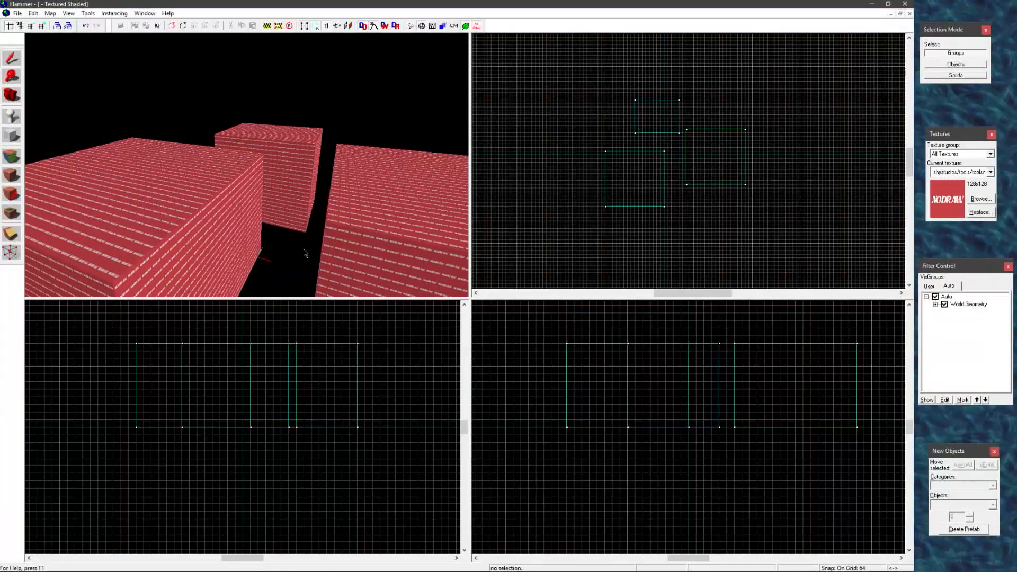
key(w)
key(s)
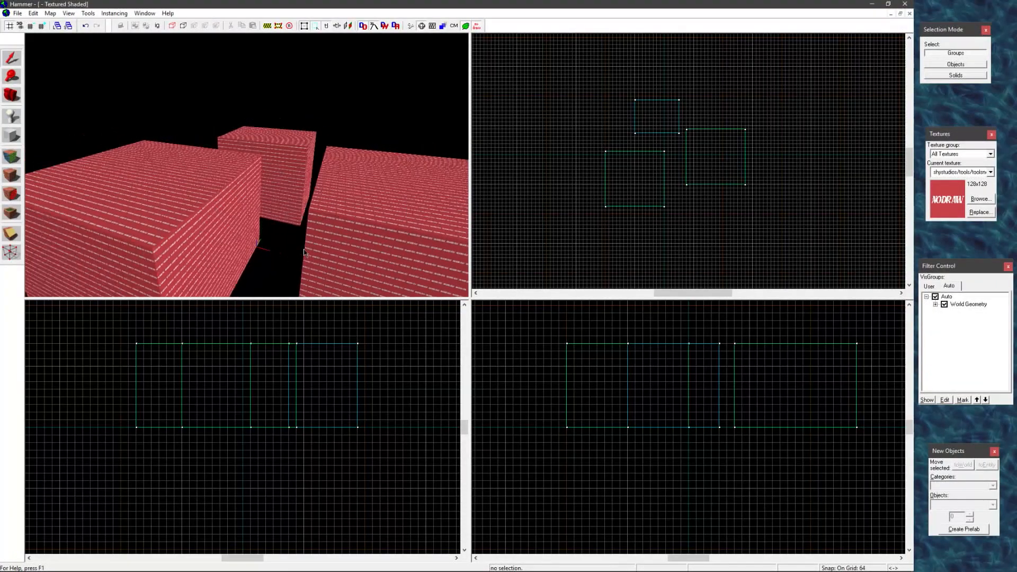
key(w)
key(s)
key(w)
Examine zooming and free-look navigation around the three blocks in the 3D view, and panning in the top view.
scroll(304, 245, up, 2)
scroll(303, 244, down, 5)
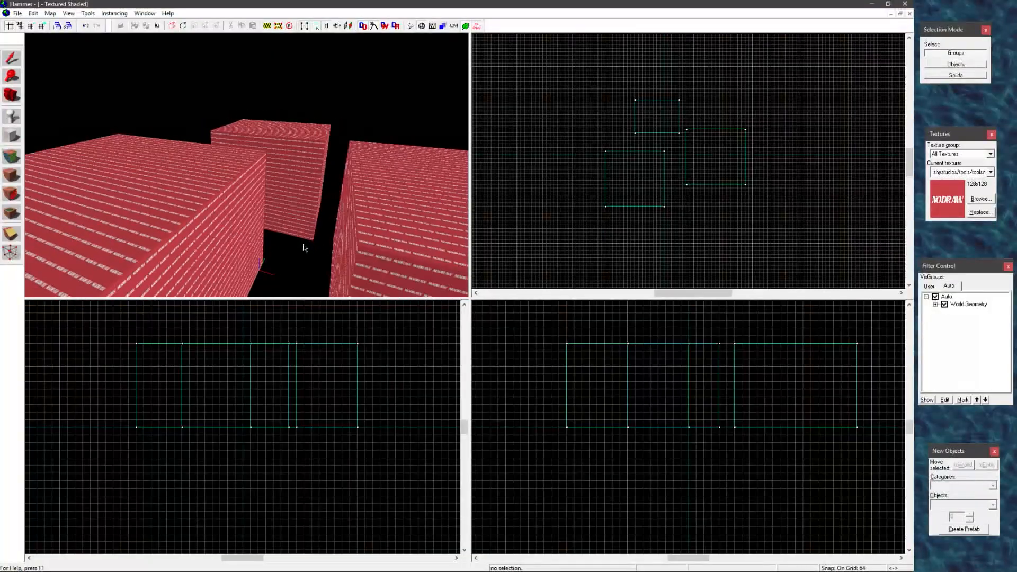
scroll(303, 244, up, 5)
scroll(304, 245, down, 5)
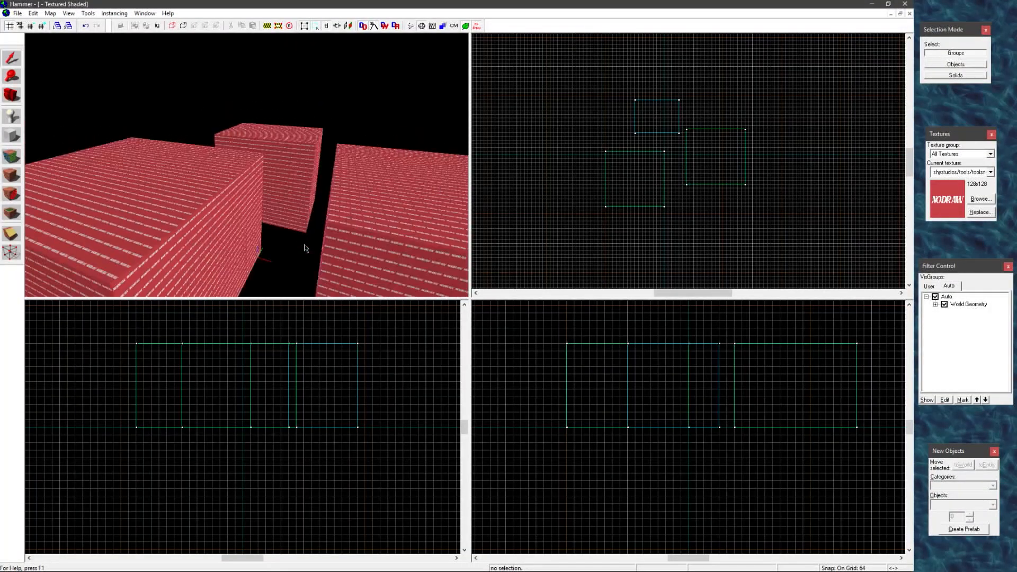
middle_drag(304, 244, 305, 244)
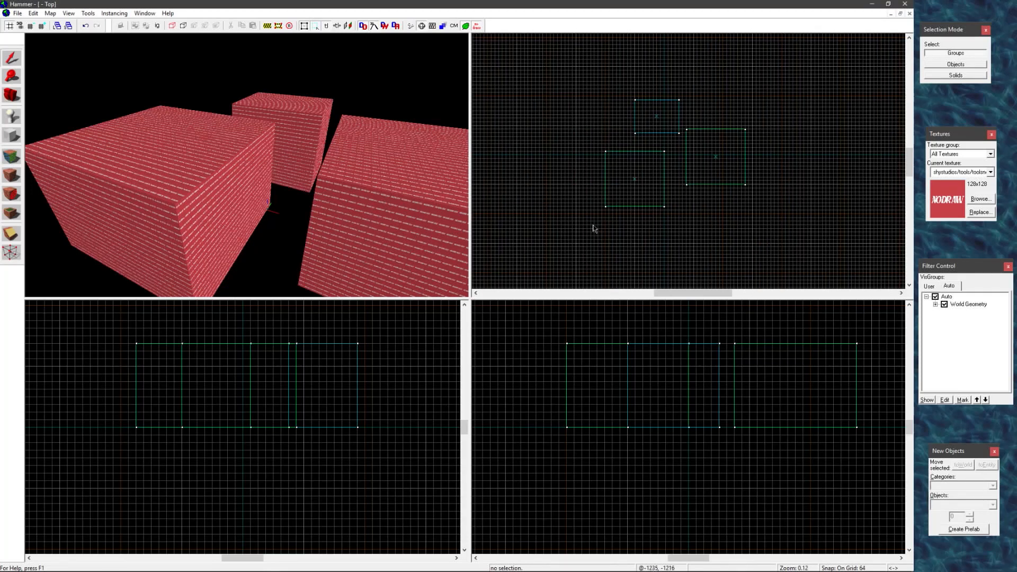
middle_drag(289, 209, 289, 208)
middle_drag(621, 224, 621, 223)
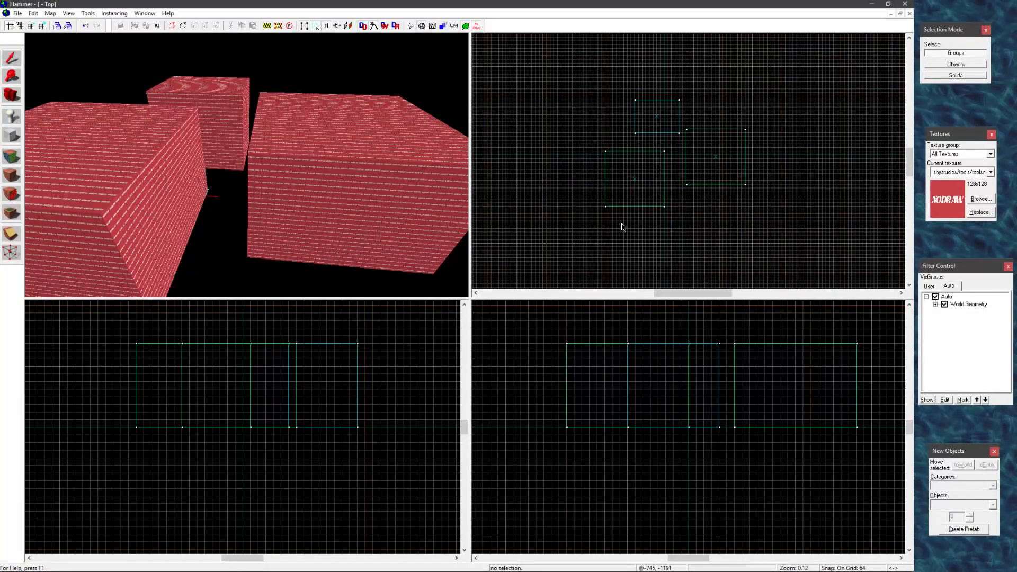
middle_drag(690, 238, 716, 248)
key(z)
key(d)
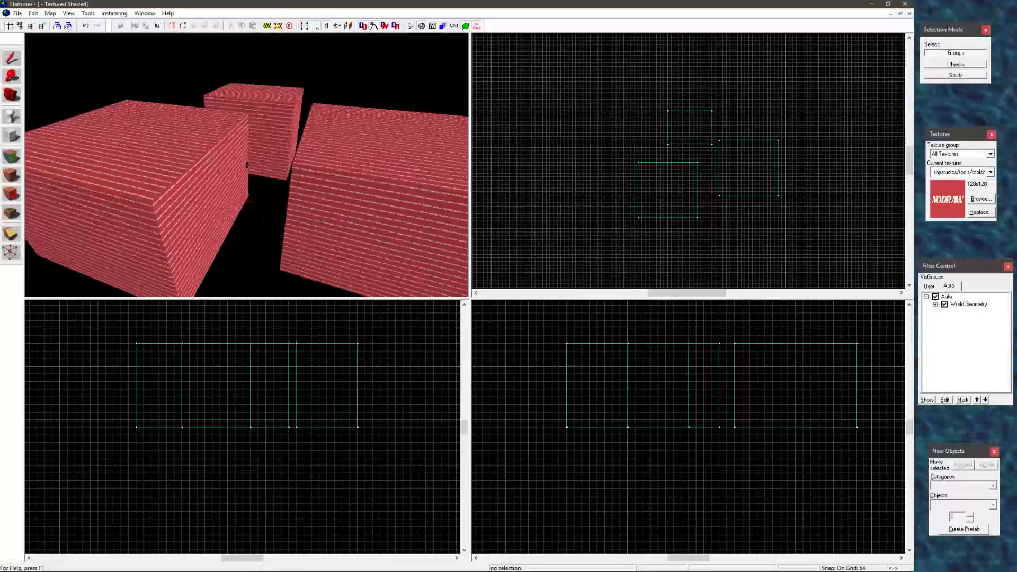
key(z)
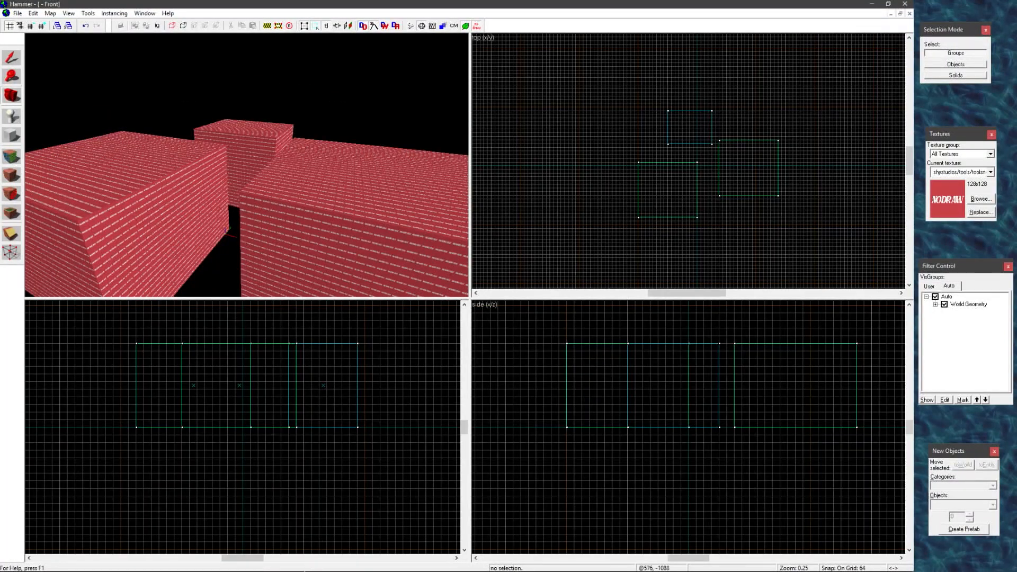
Switch to Source 2 Hammer and examine how the 3D camera strafes and travels forward and backward around the orange blocks.
mouse_move(290, 565)
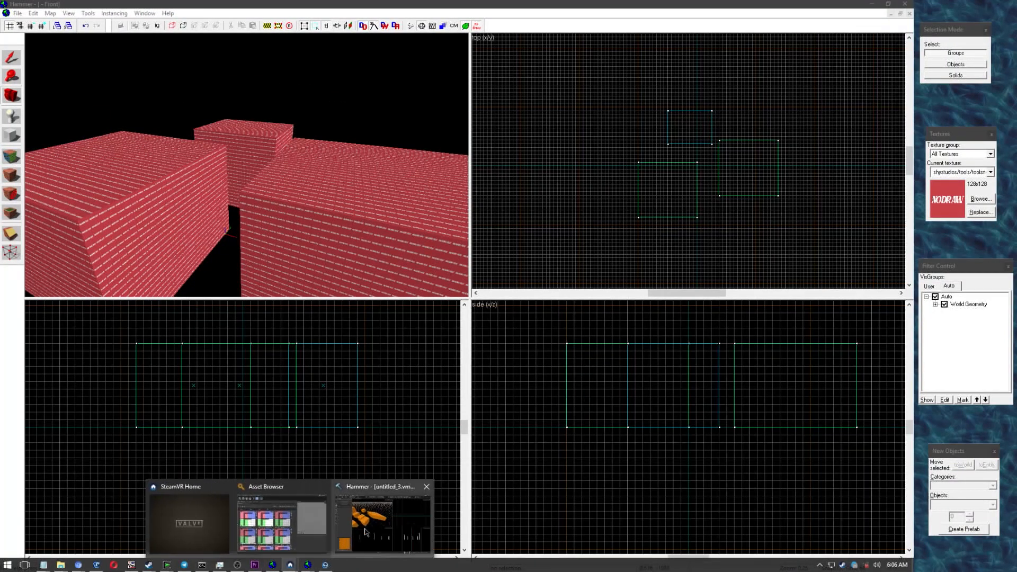
click(365, 531)
scroll(384, 268, up, 3)
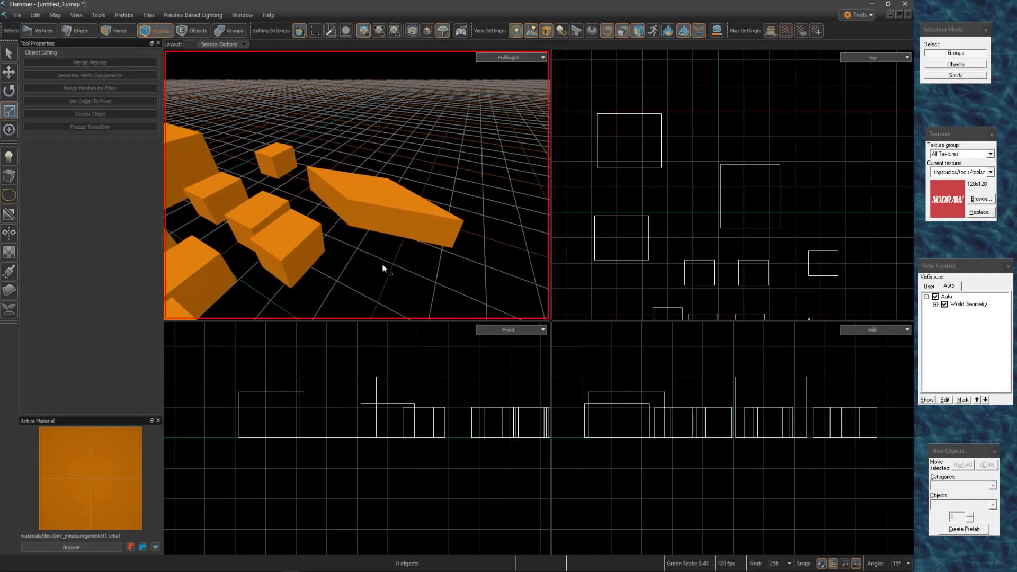
key(a)
key(s)
key(d)
key(w)
key(a)
key(s)
key(d)
key(w)
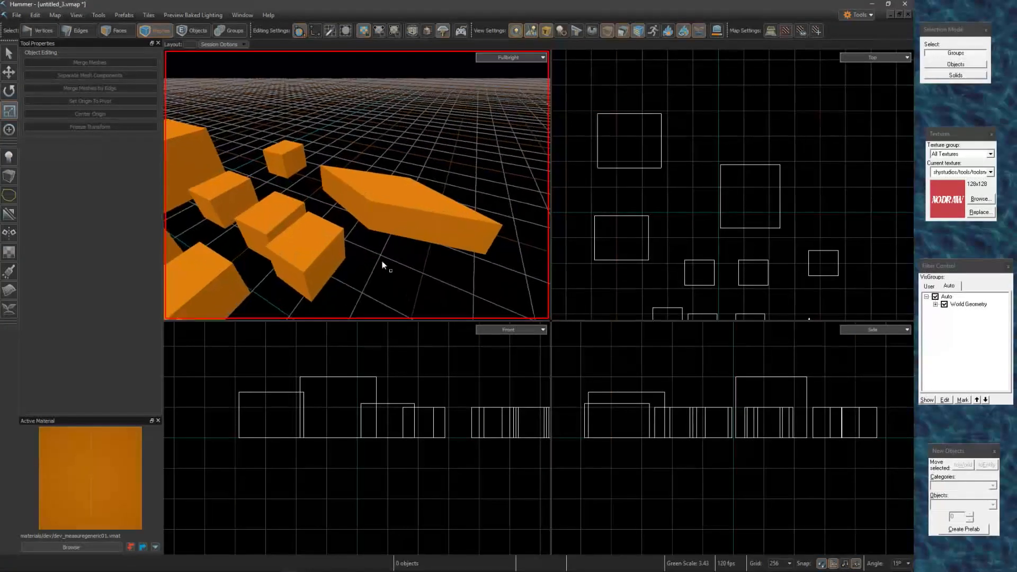
key(w)
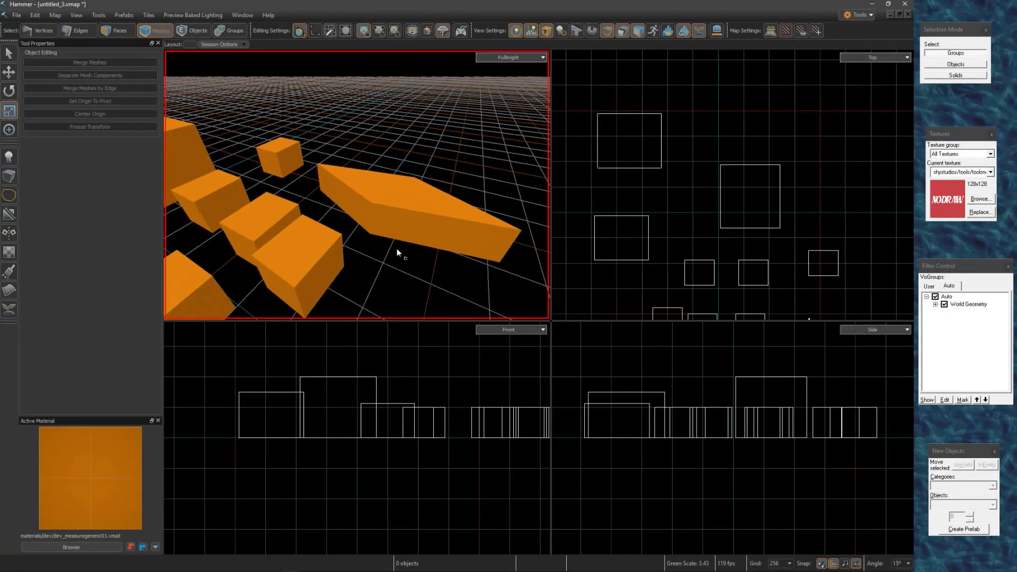
Examine free-look navigation over the block group in the 3D view and panning in the top view.
key(z)
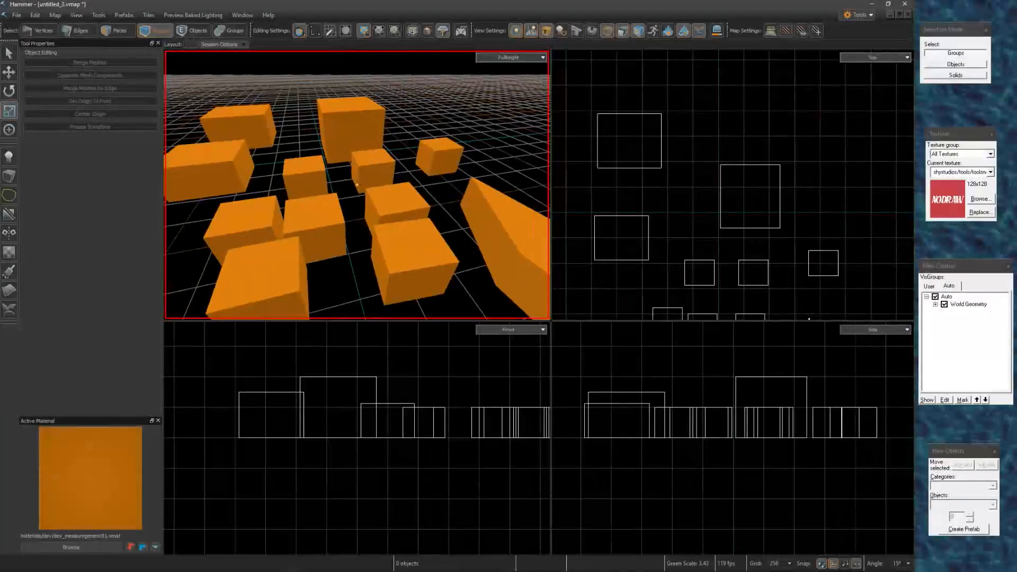
key(z)
middle_drag(667, 225, 712, 133)
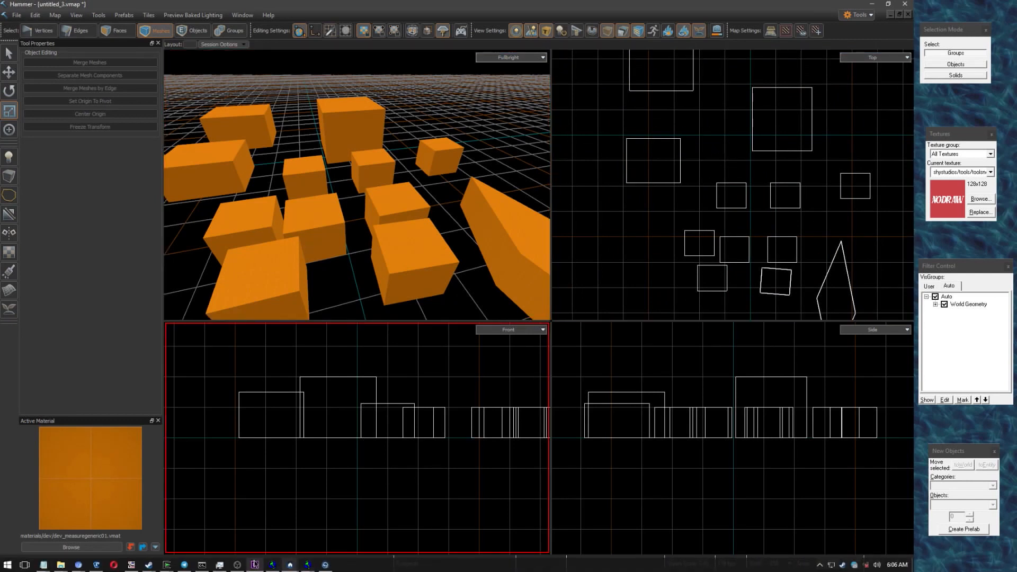
Switch to Source 1 Hammer, select the 1024 by 960 block, and center the 3D and 2D views on it.
click(272, 564)
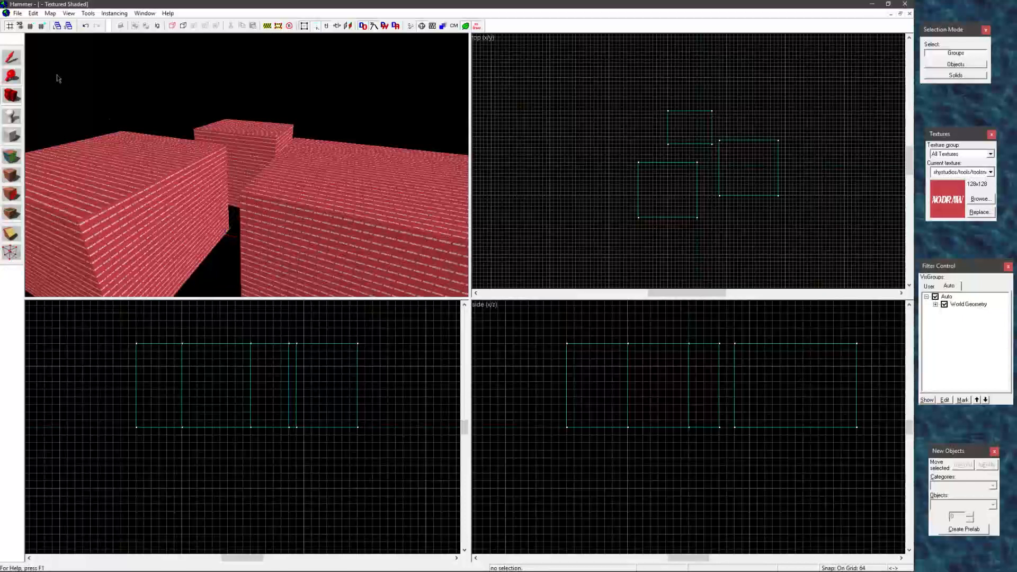
click(12, 57)
click(209, 204)
key(ctrl+shift+e)
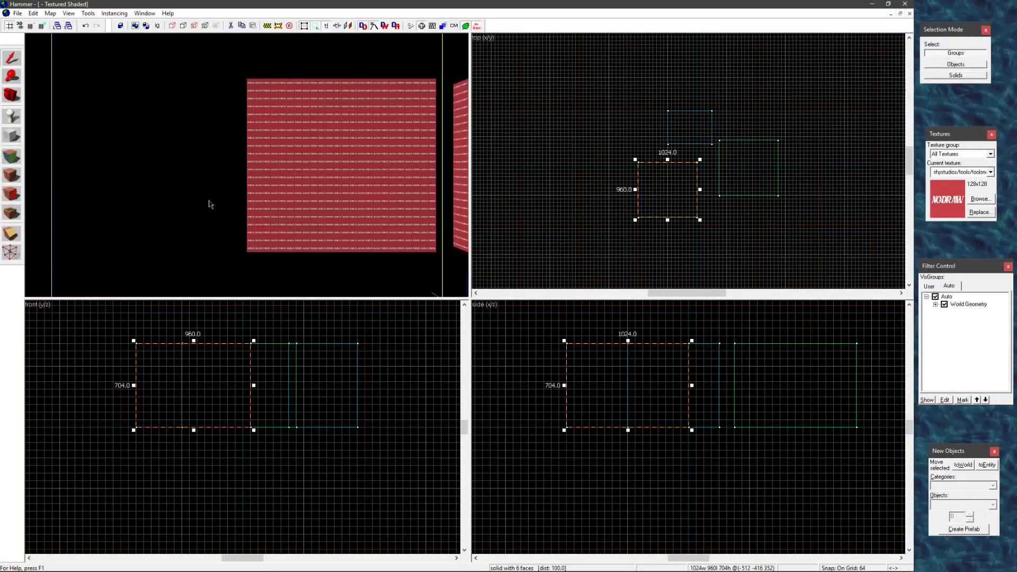
scroll(209, 201, down, 19)
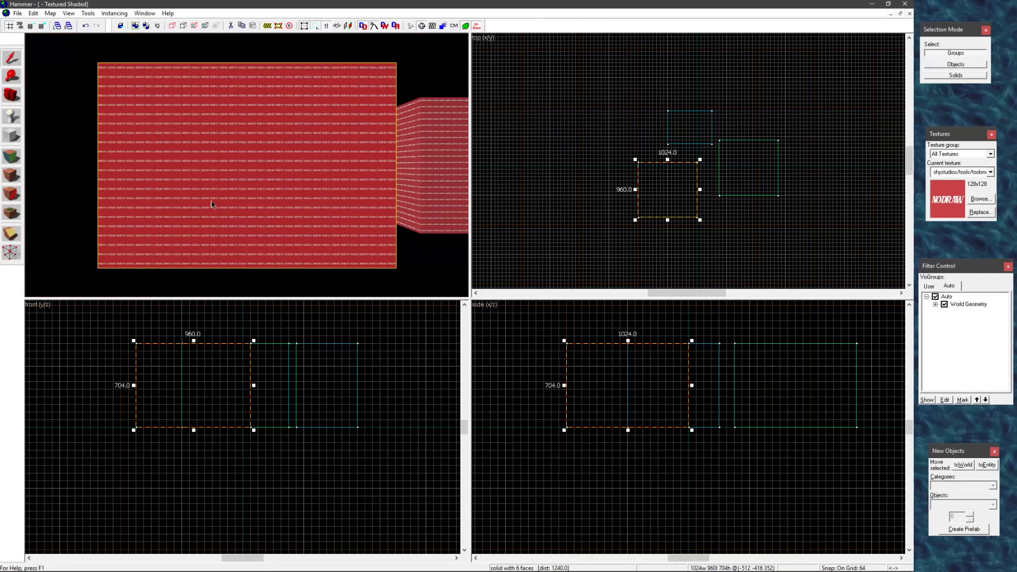
key(ctrl+e)
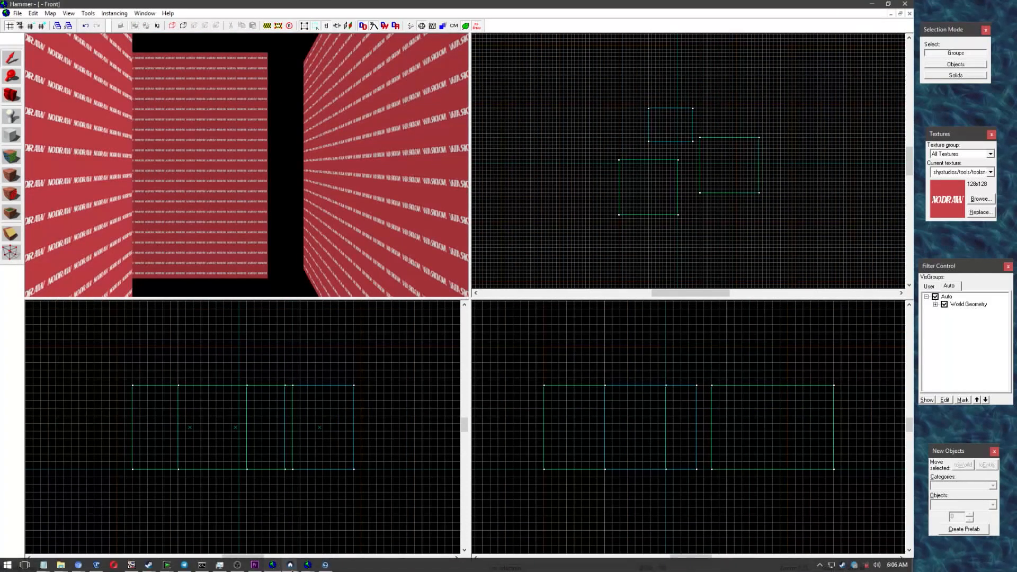
Switch to Source 2 Hammer, select the slightly rotated cube in front, and center the 3D and 2D views on it.
mouse_move(291, 565)
click(383, 525)
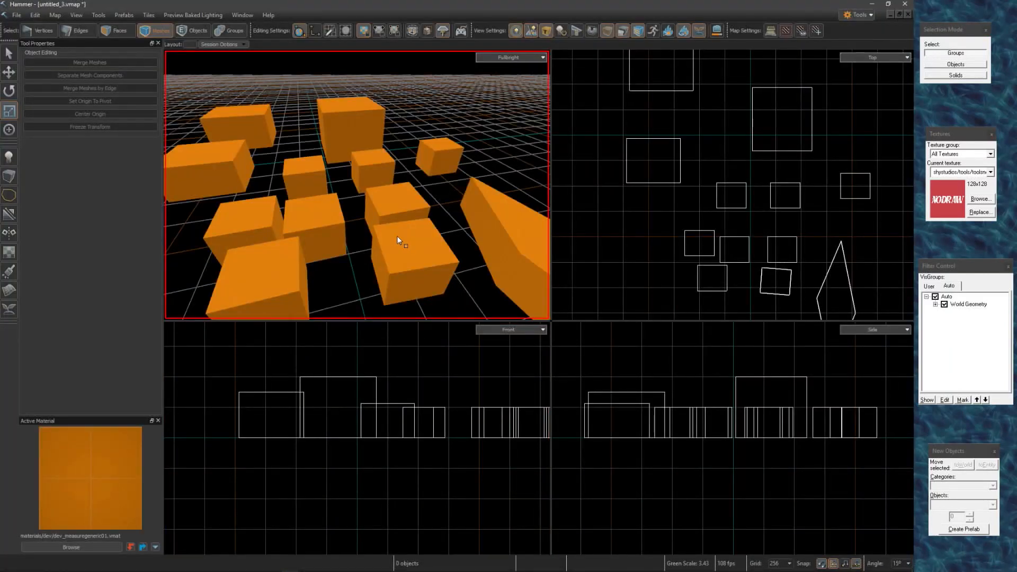
click(412, 243)
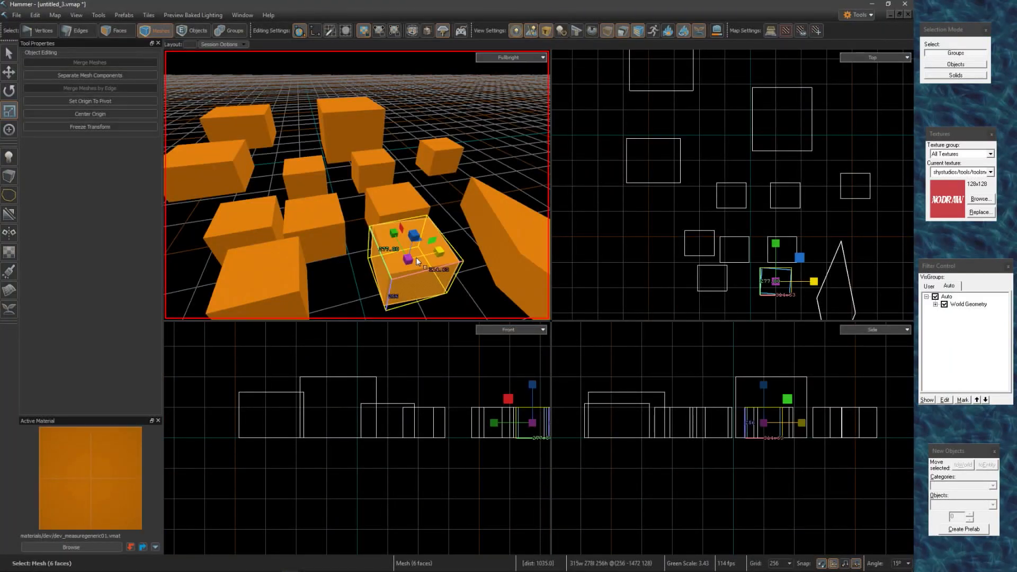
key(ctrl+shift+f)
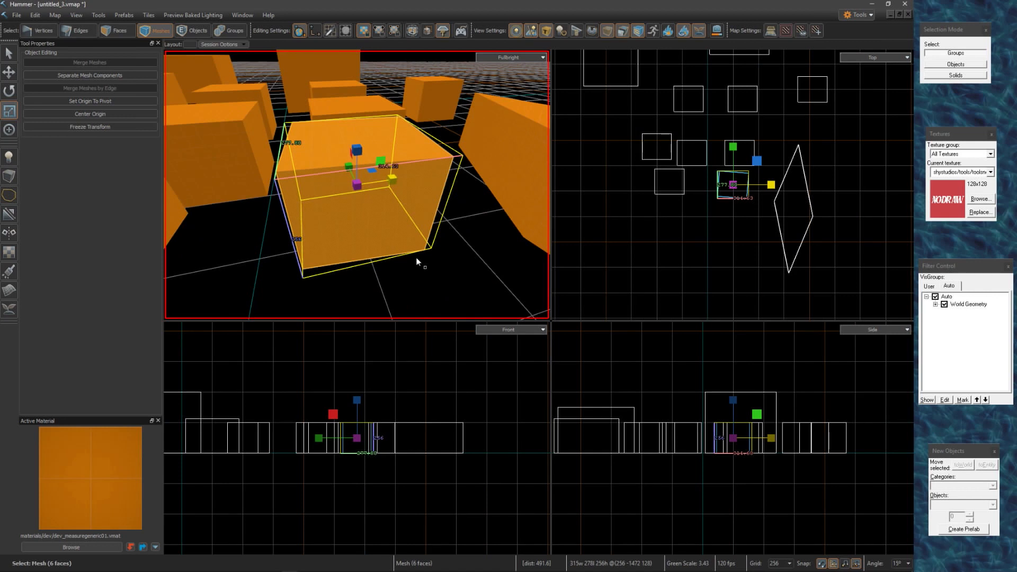
Center the 2D views on the distant 640 by 544 block, then frame the small cube and the tall block in 3D.
click(262, 94)
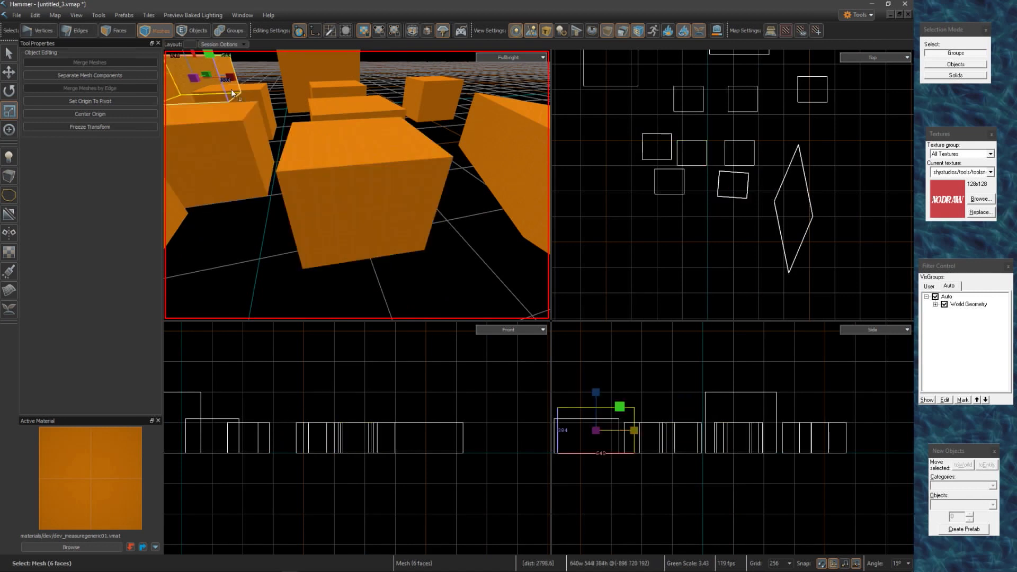
key(ctrl+e)
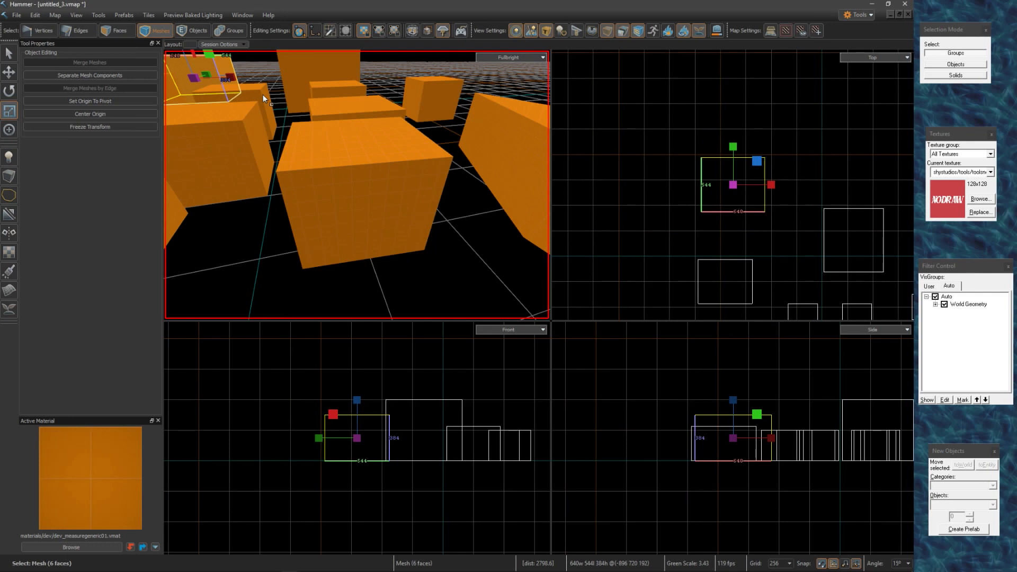
click(393, 103)
key(ctrl+shift+f)
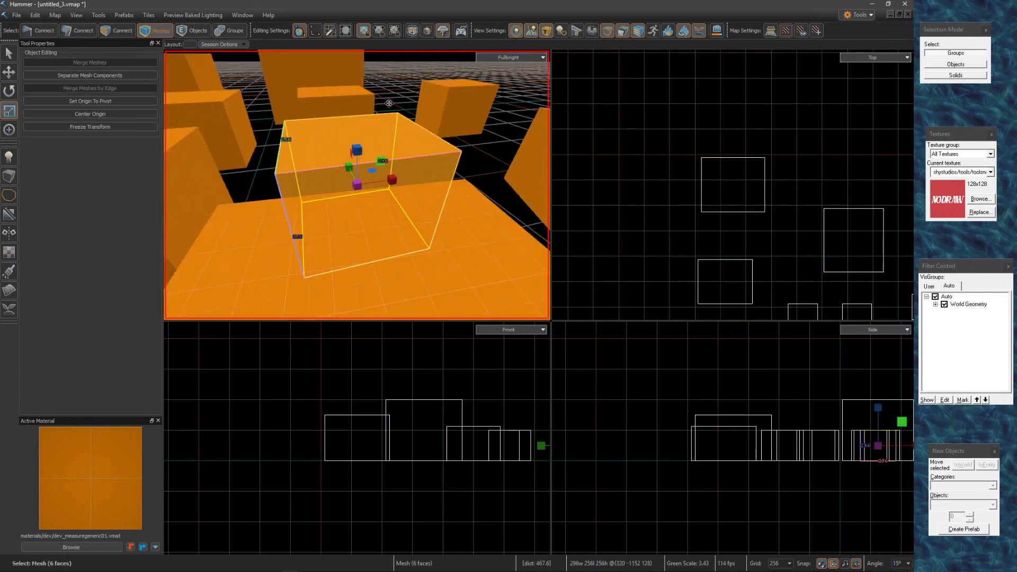
click(459, 112)
key(ctrl+shift+f)
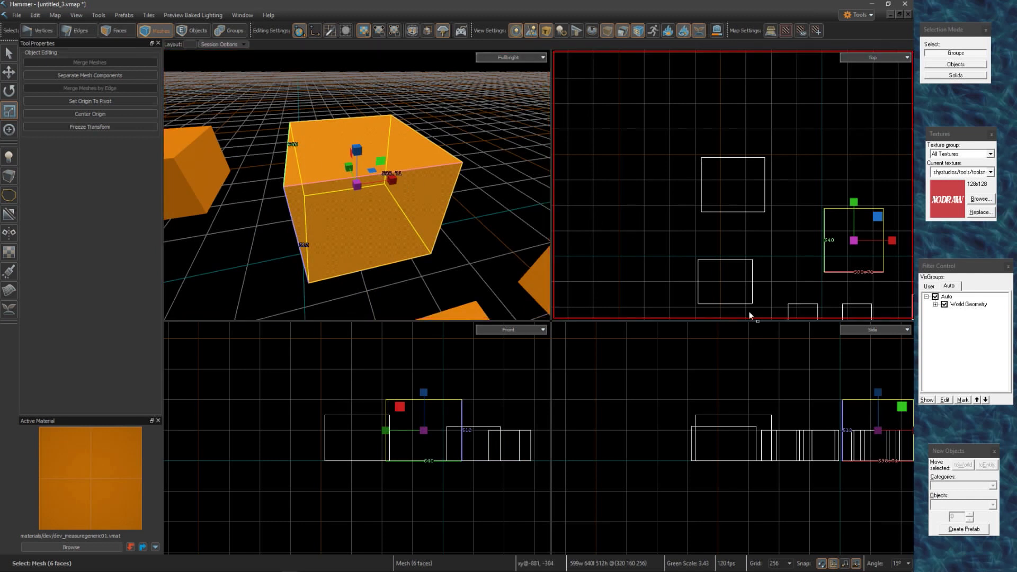
Fit the distant 640 by 544 block in the side view, then frame a small cube in all views.
click(752, 432)
key(ctrl+shift+f)
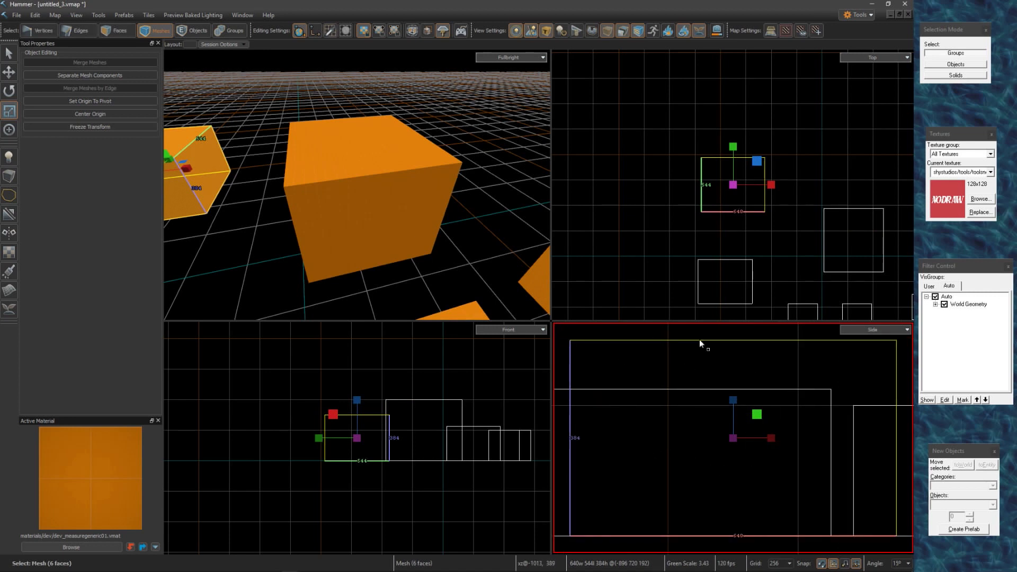
click(367, 205)
key(ctrl+shift+f)
key(ctrl+shift+f)
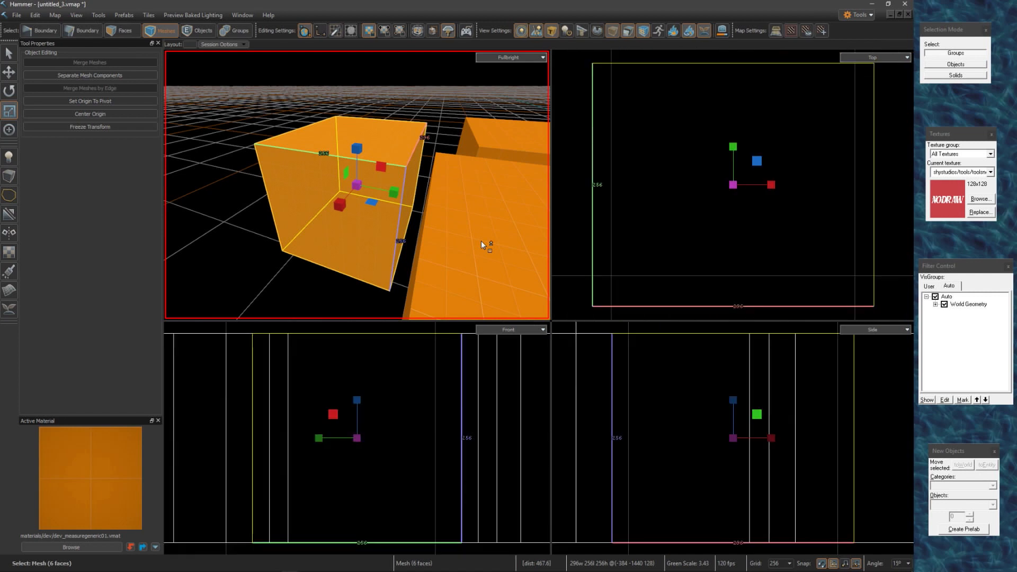
Look across the block group in 3D, select the distant 640 by 544 block, and frame it in all views.
click(480, 241)
key(ctrl+shift+f)
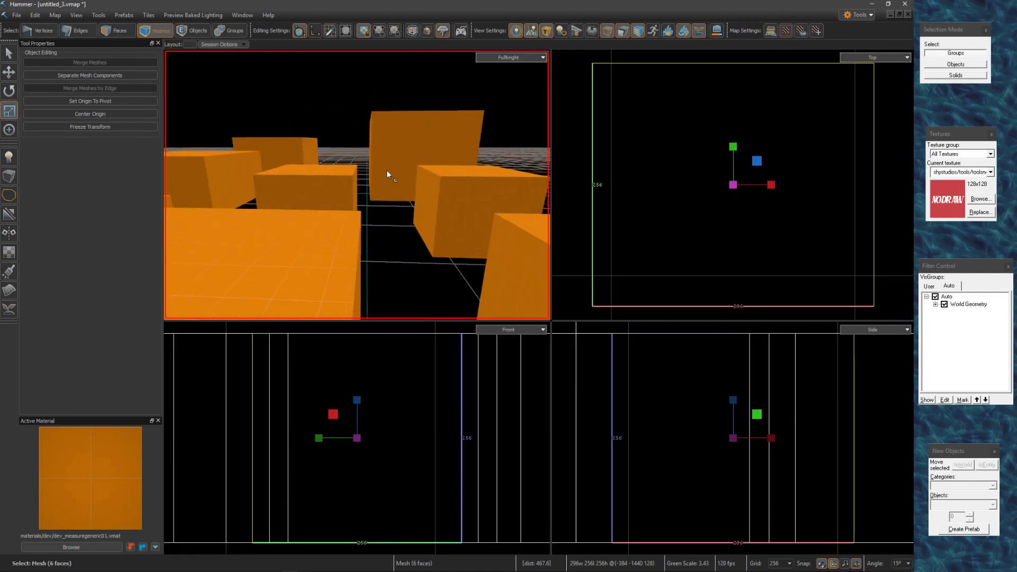
click(243, 189)
key(ctrl+shift+f)
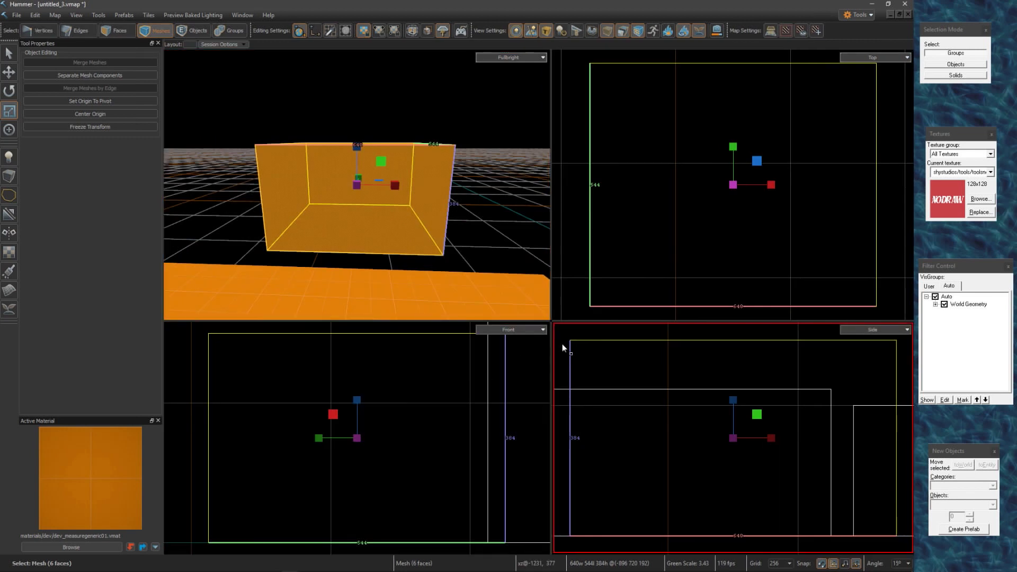
Select the 512-unit-high block and frame it in the 3D view and all 2D views.
scroll(402, 229, down, 4)
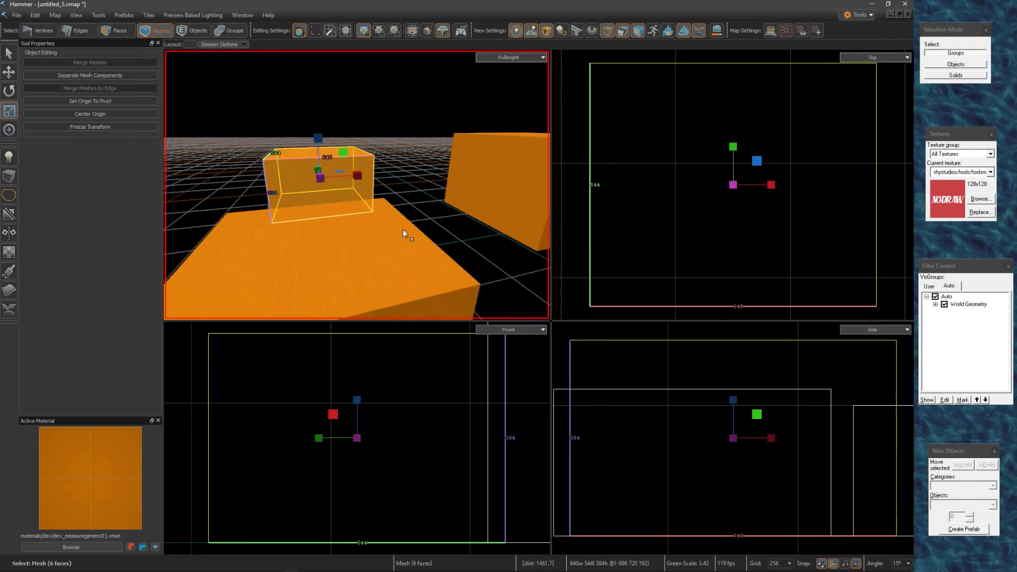
click(449, 189)
key(ctrl+shift+f)
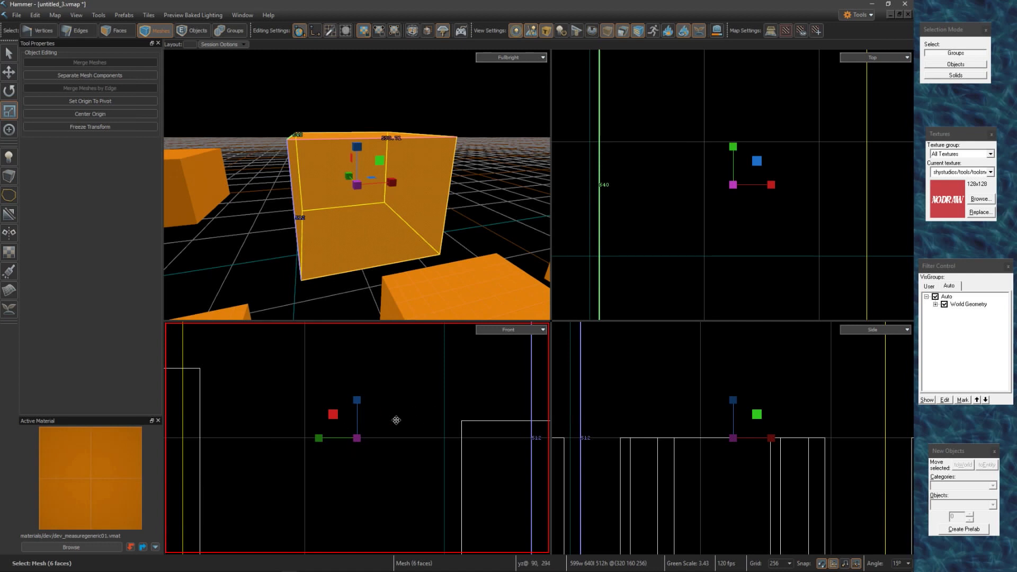
key(ctrl+shift+f)
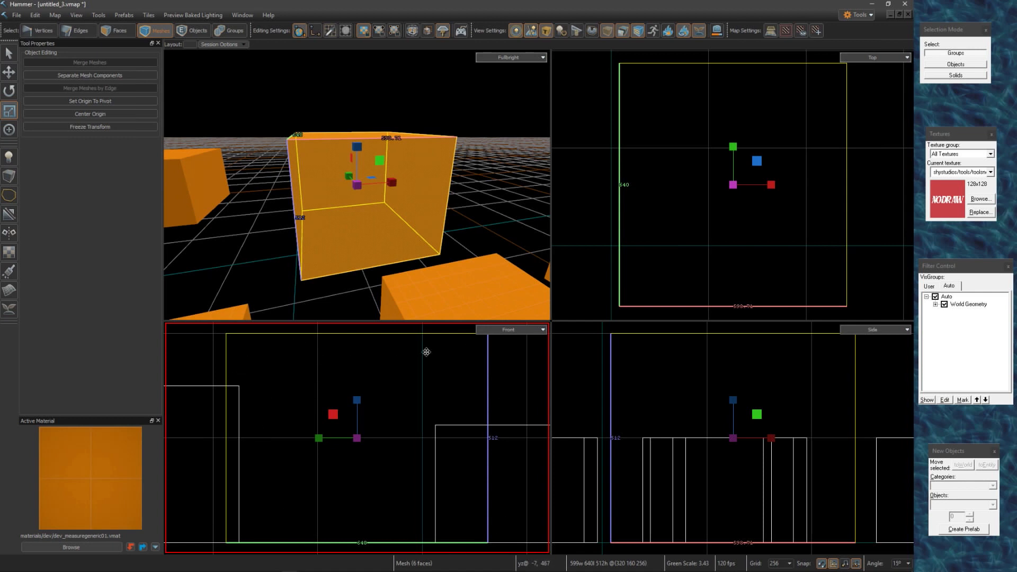
Examine free-look turning and orbiting of the 3D camera around the tall block, then clear the selection.
right_drag(473, 222, 451, 223)
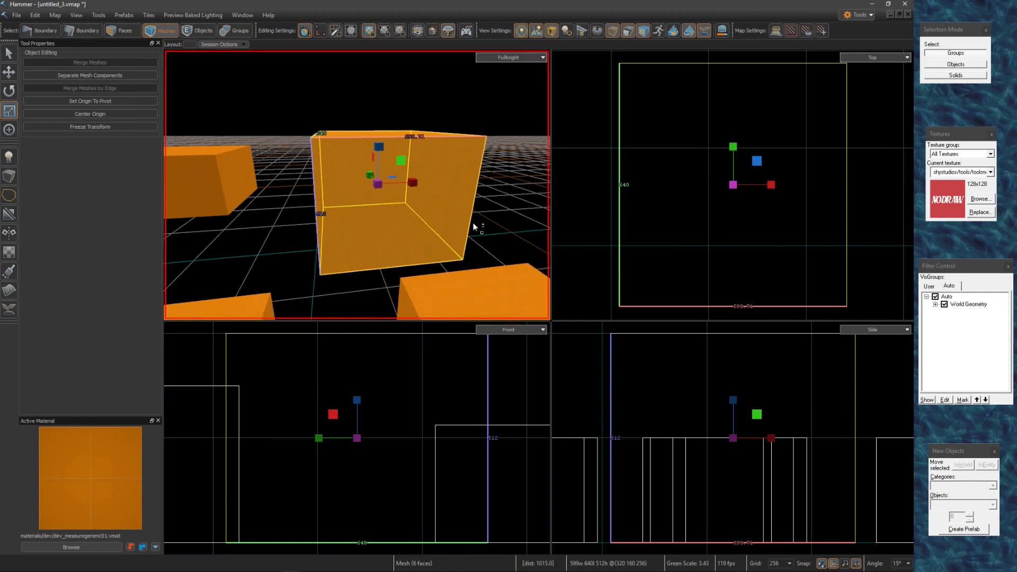
alt+drag(473, 223, 450, 222)
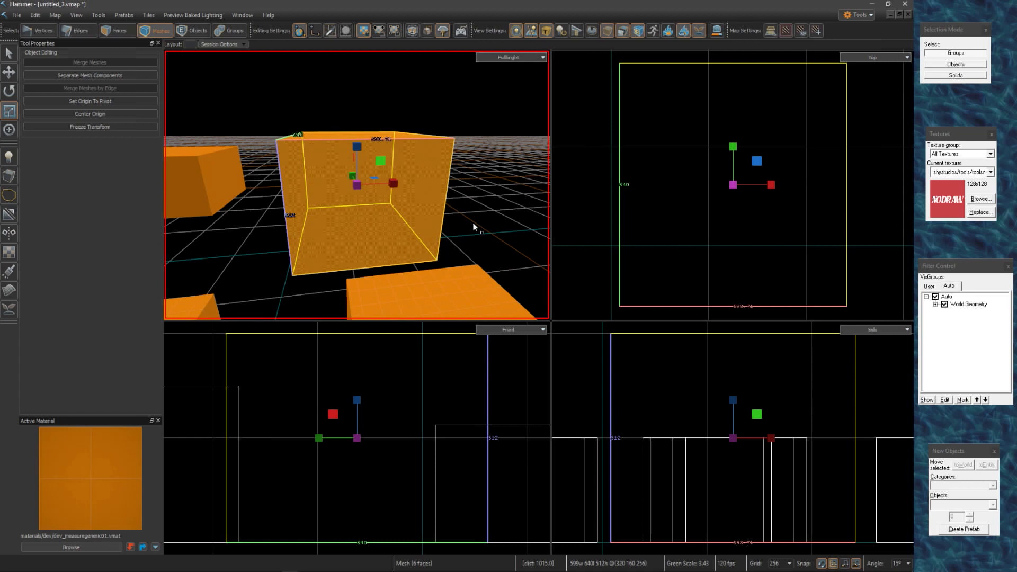
click(593, 209)
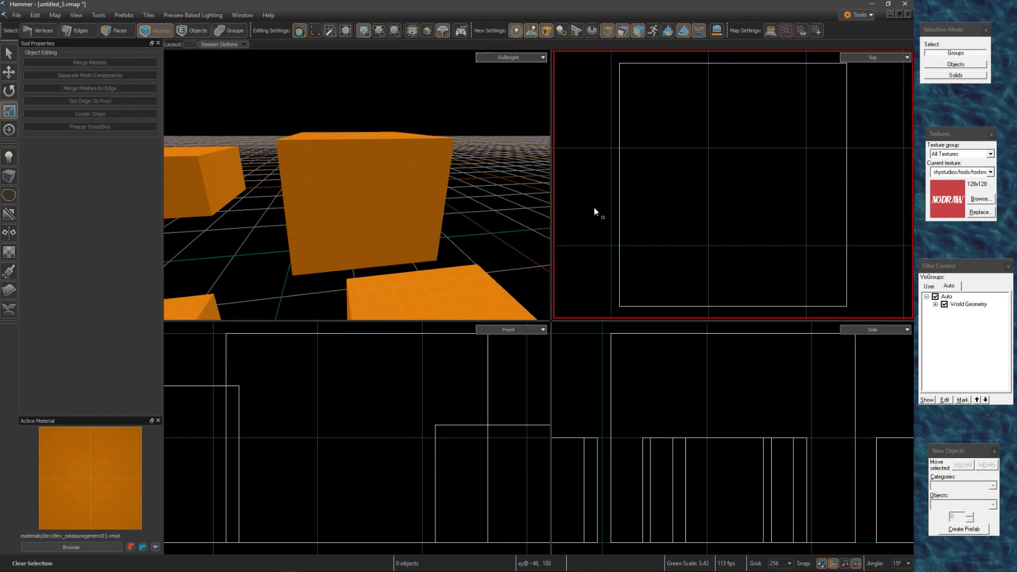
Cycle the top viewport through its 3D, front and side view types and return it to Top.
key(ctrl+Tab)
key(ctrl+Tab)
key(ctrl+Tab)
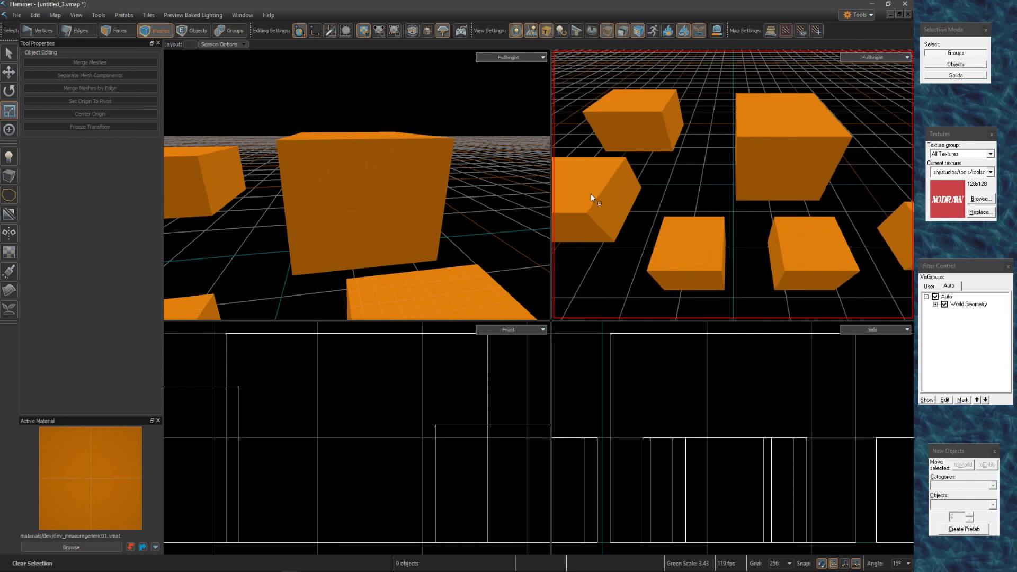
key(ctrl+Tab)
key(ctrl+Tab)
key(ctrl+Tab)
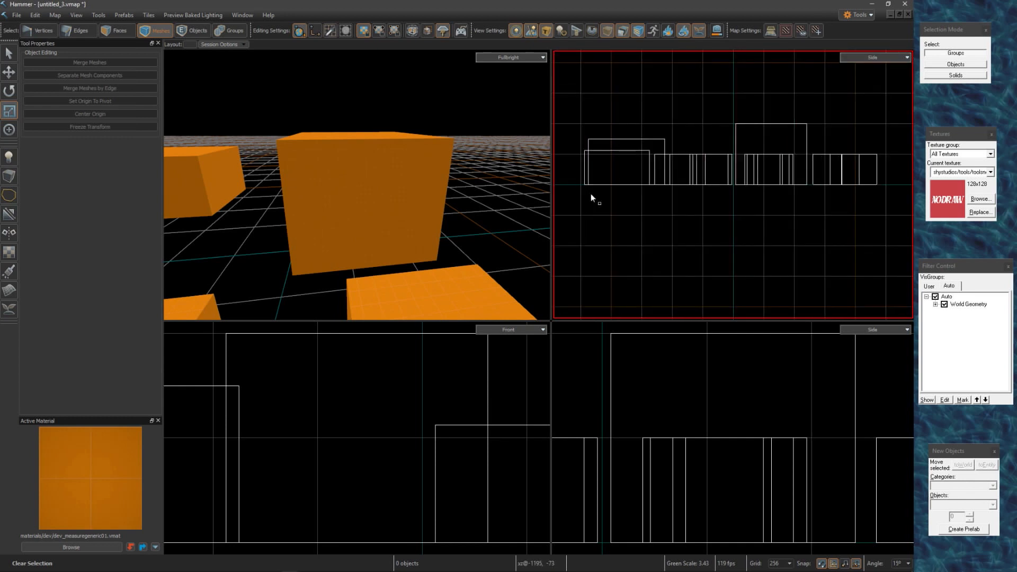
key(ctrl+Tab)
key(ctrl+Tab)
key(ctrl+Tab)
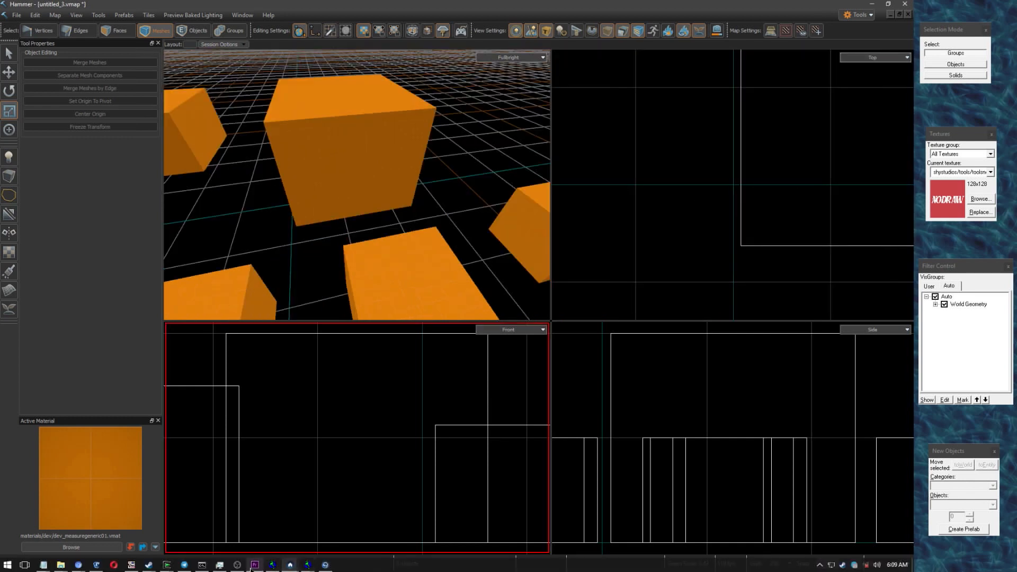
Switch to Source 1 Hammer and examine zooming in and out and panning around the blocks in the front view.
click(252, 566)
right_click(281, 453)
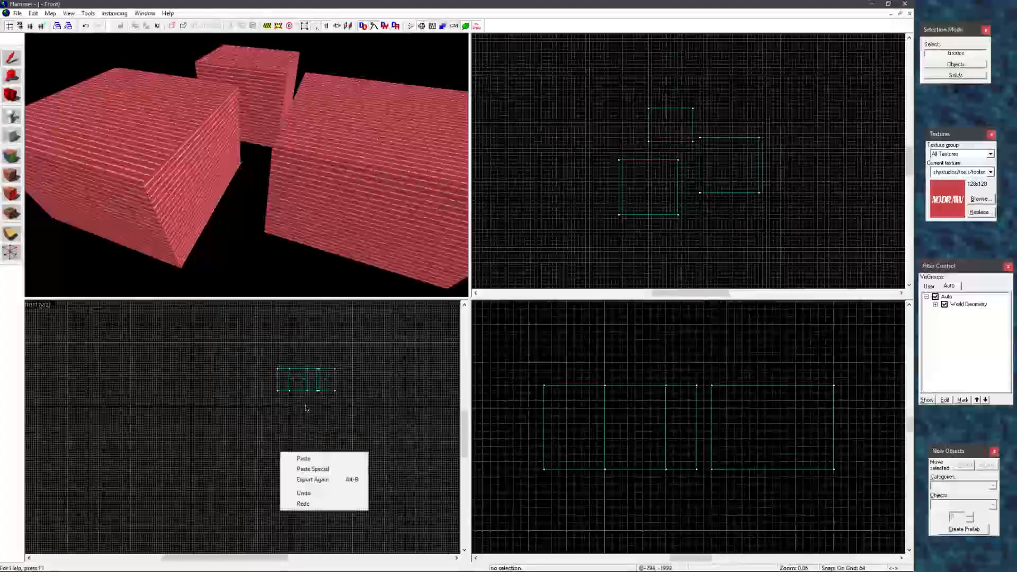
click(305, 407)
scroll(324, 399, up, 3)
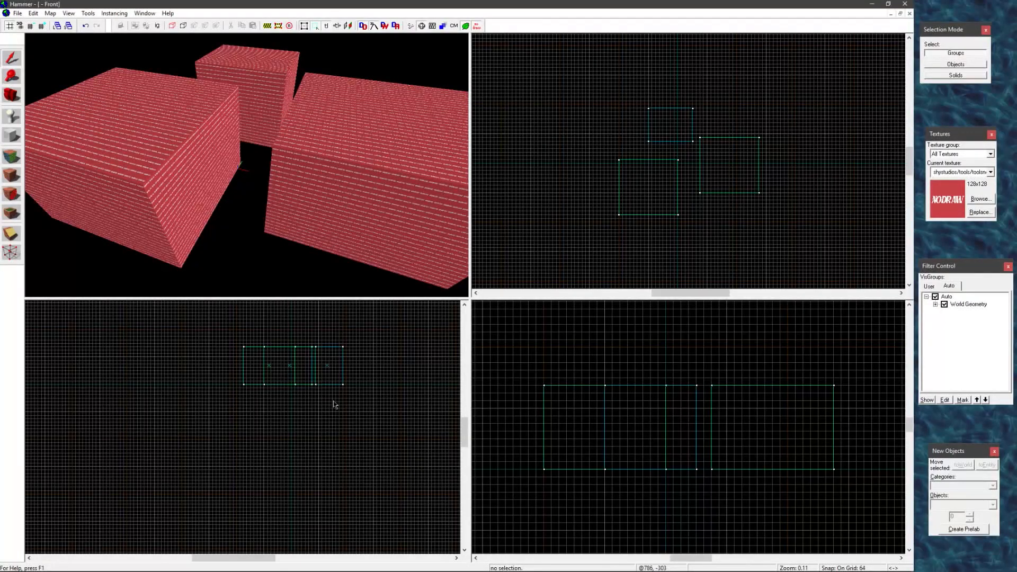
scroll(333, 405, down, 3)
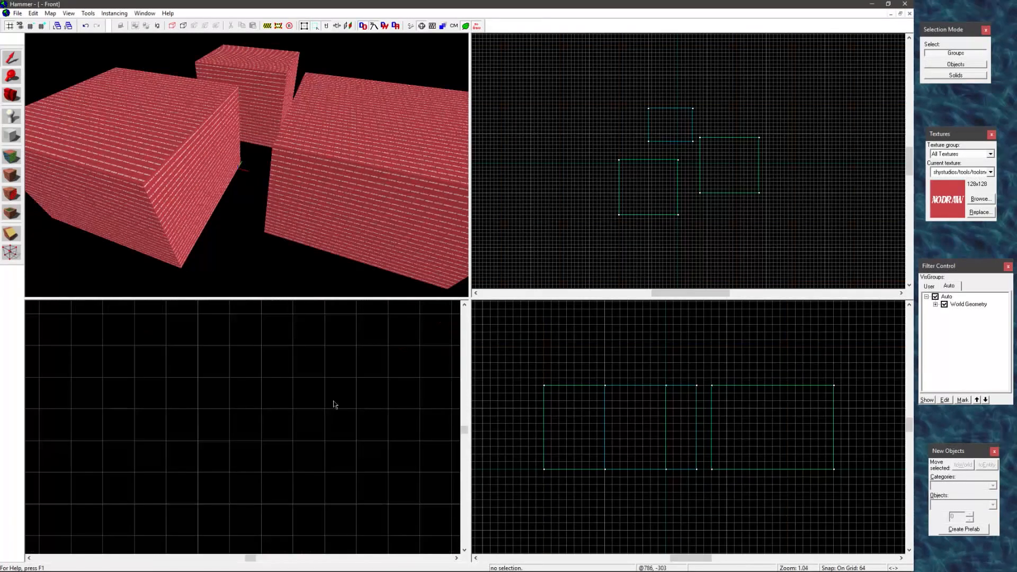
scroll(333, 405, down, 2)
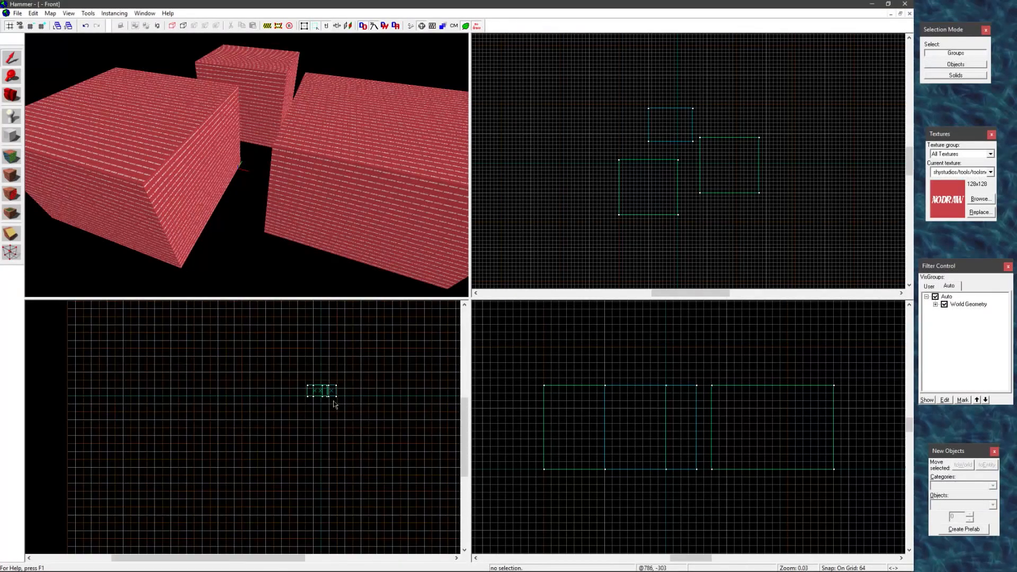
middle_drag(333, 405, 317, 436)
mouse_move(288, 567)
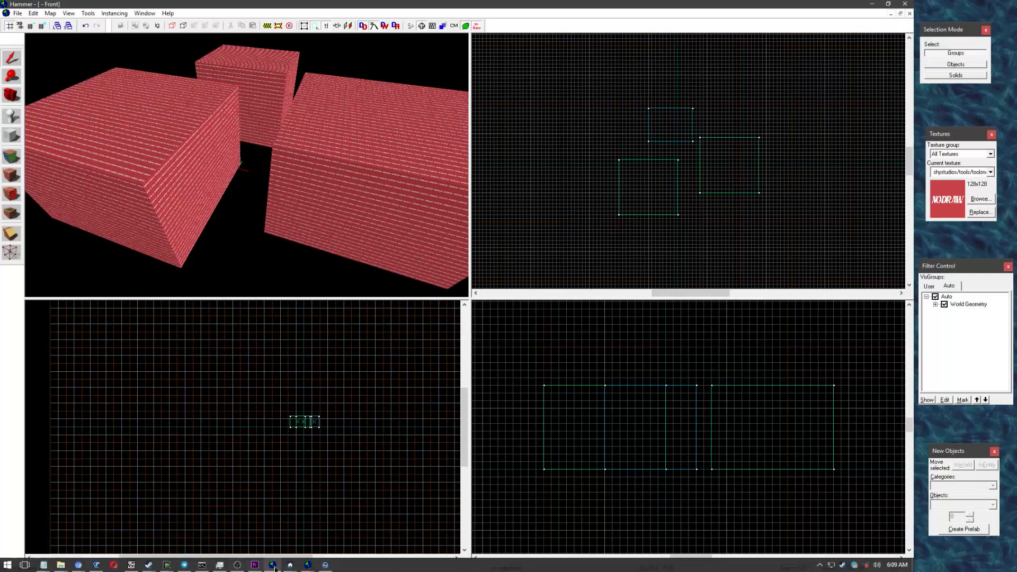
Switch to Source 2 Hammer, cycle through the component, mesh, object and group selection modes, and return to Meshes.
click(406, 531)
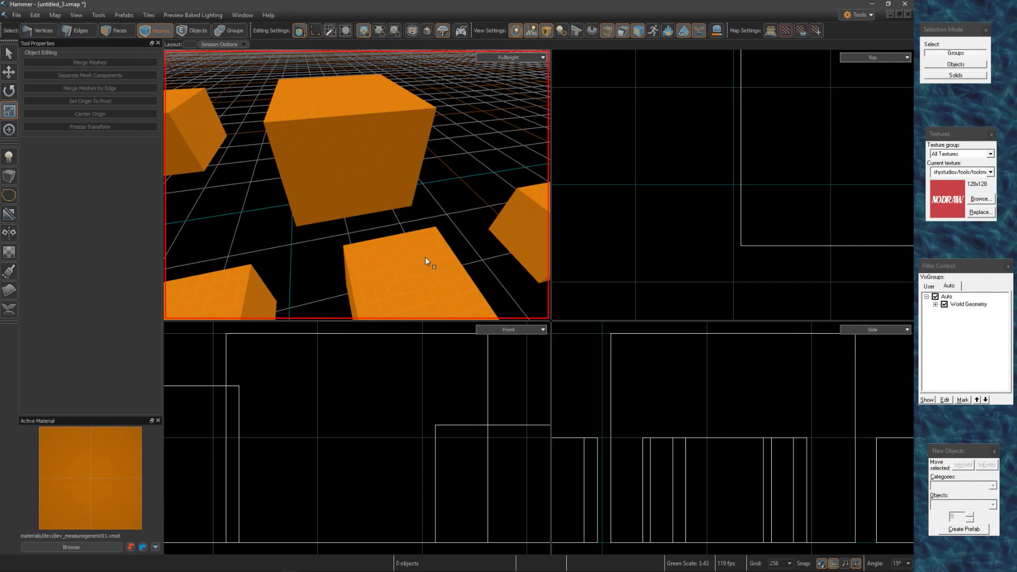
key(2)
key(4)
key(3)
key(4)
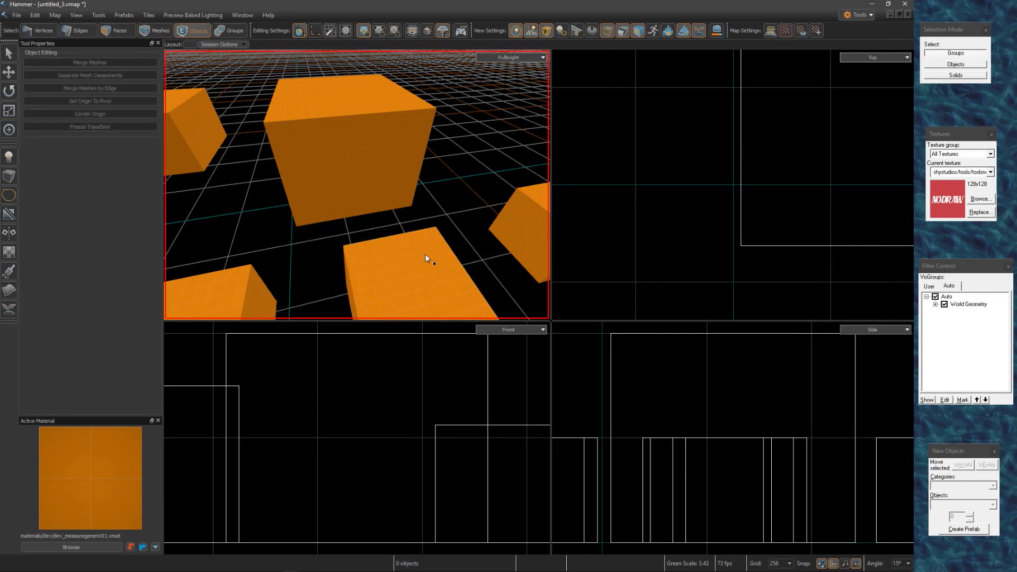
key(1)
key(5)
key(4)
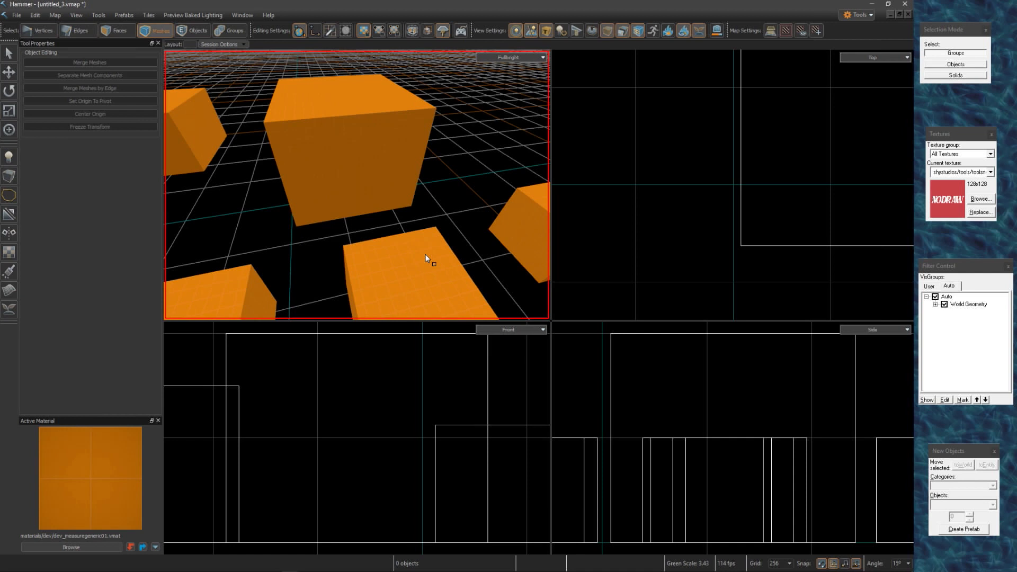
right_drag(424, 254, 451, 233)
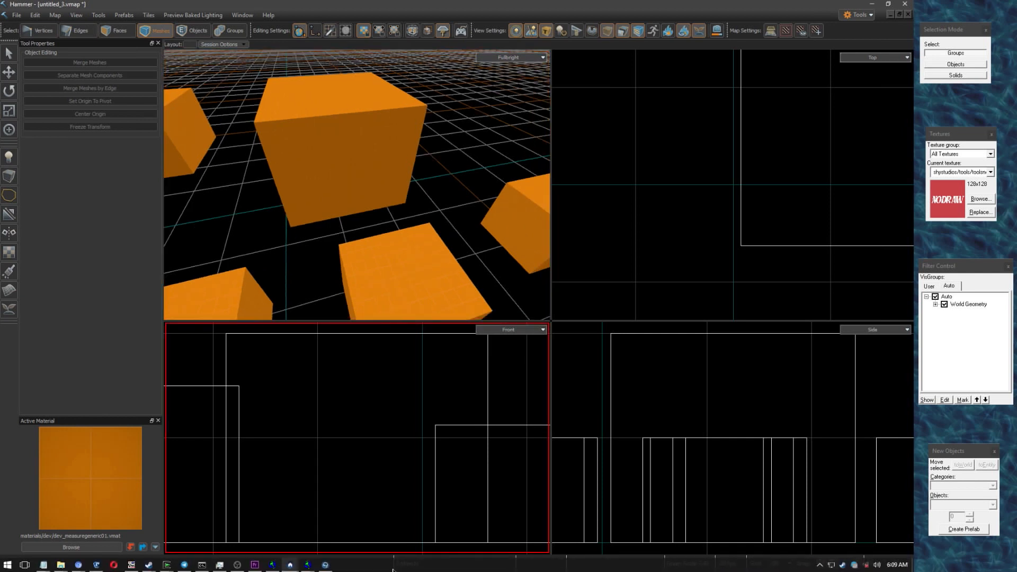
Switch to Source 1 Hammer, select all three blocks in the 3D view, and remove the right-hand block from the selection.
click(272, 564)
click(364, 250)
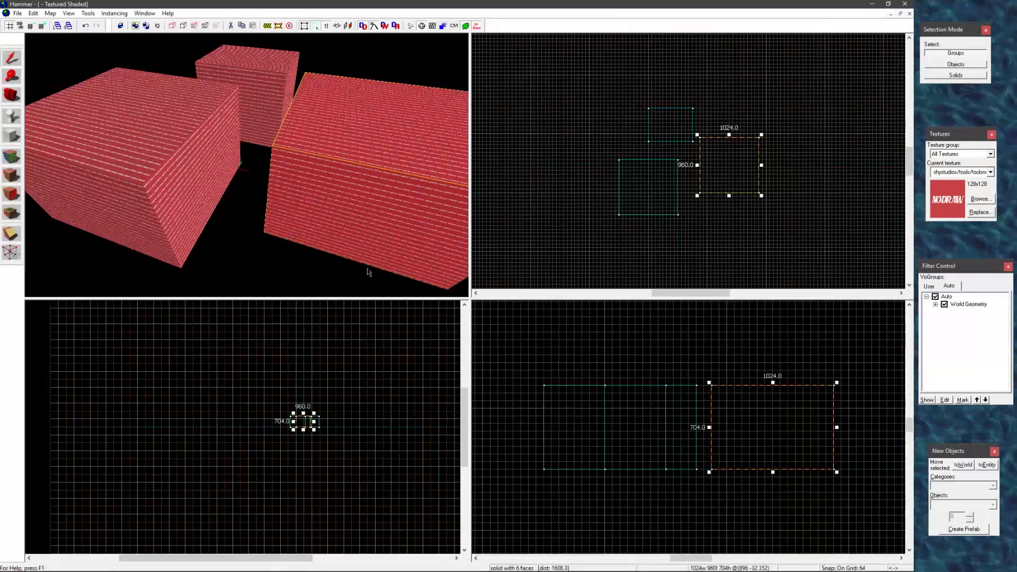
ctrl+click(199, 211)
ctrl+click(255, 90)
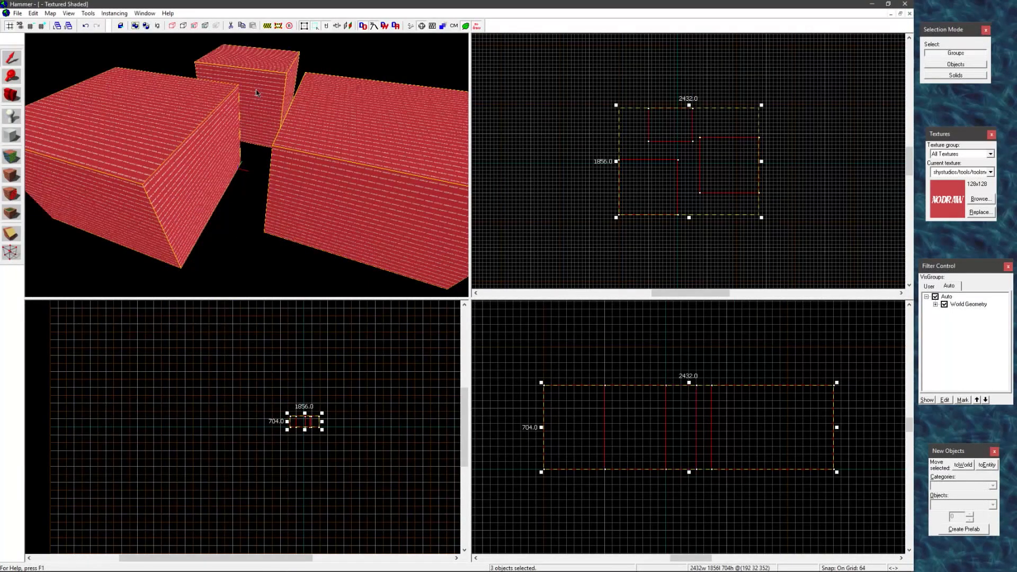
ctrl+click(333, 174)
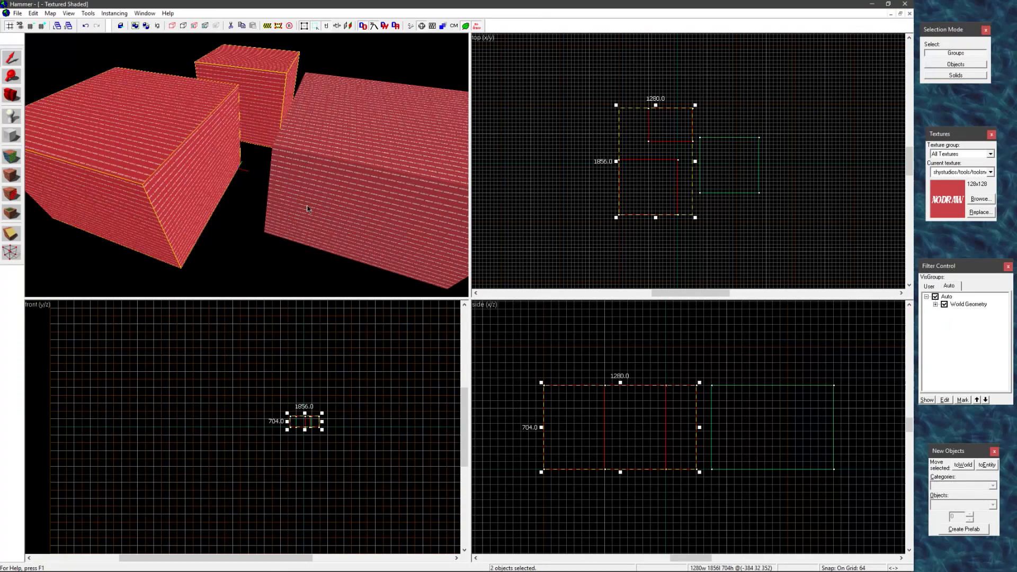
Switch to Source 2 Hammer and add and remove meshes from a multiple selection in the 3D view, leaving one small block selected.
mouse_move(291, 564)
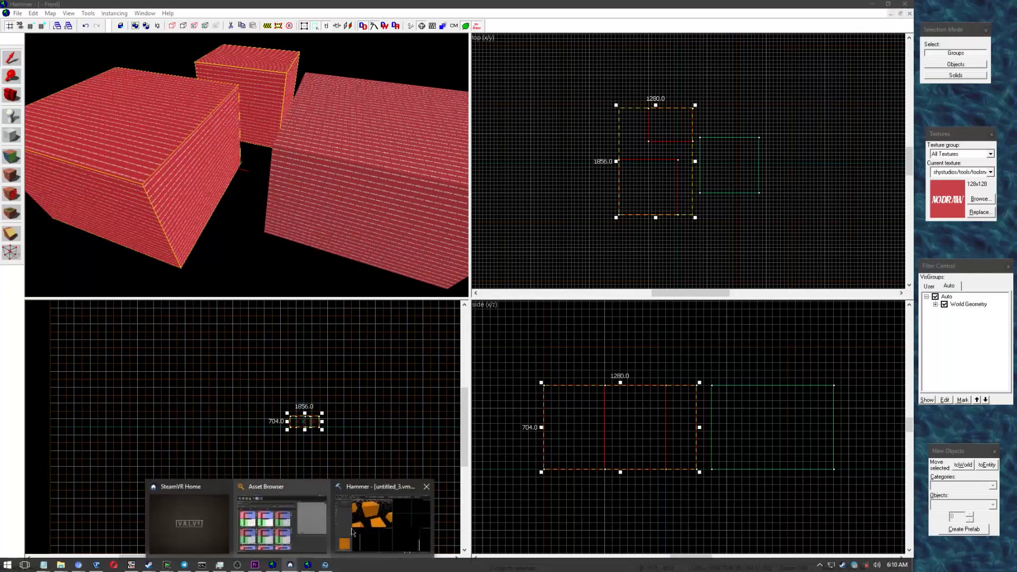
click(381, 517)
click(426, 242)
ctrl+click(393, 183)
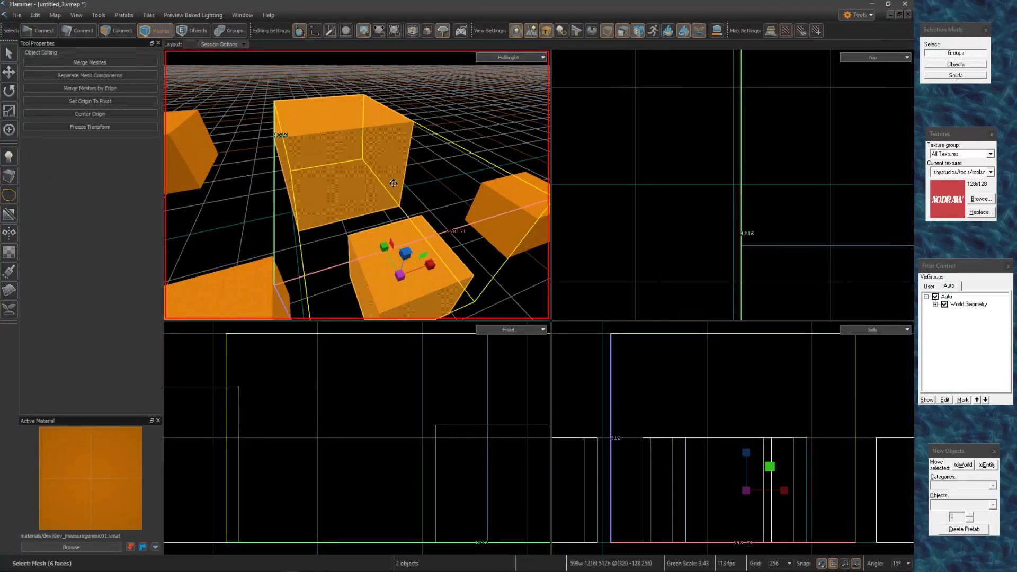
right_drag(437, 158, 436, 96)
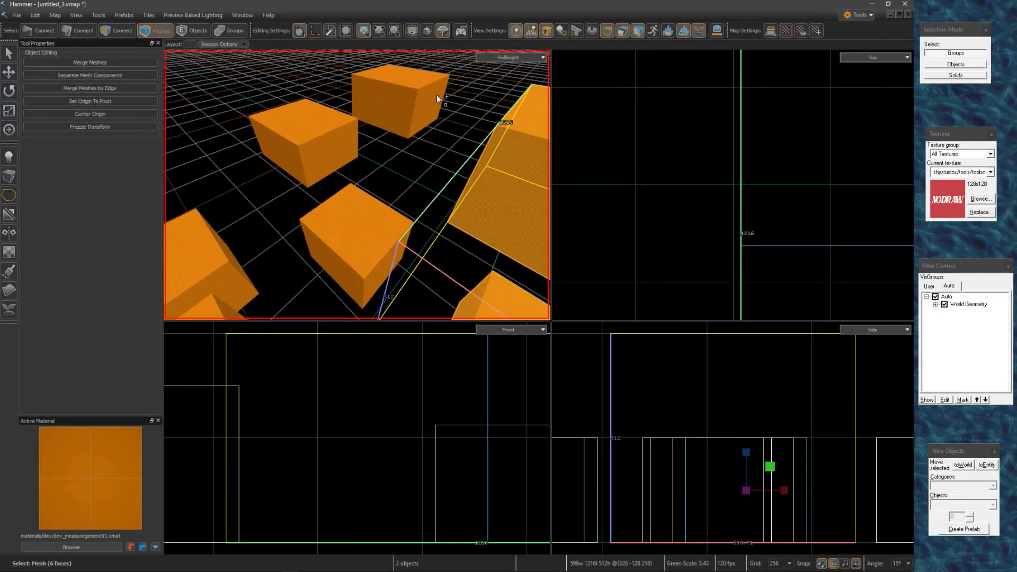
ctrl+click(327, 120)
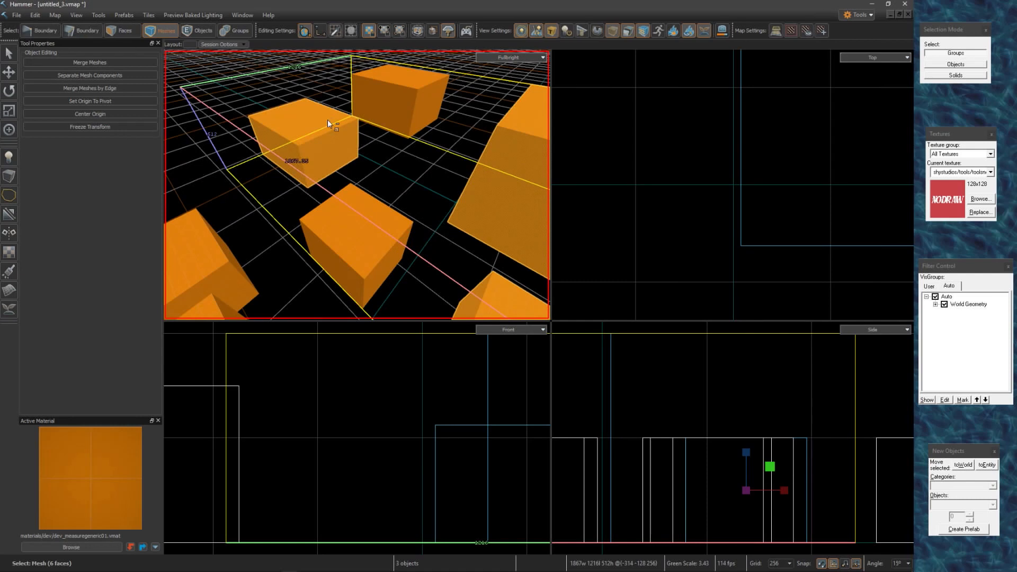
ctrl+click(342, 139)
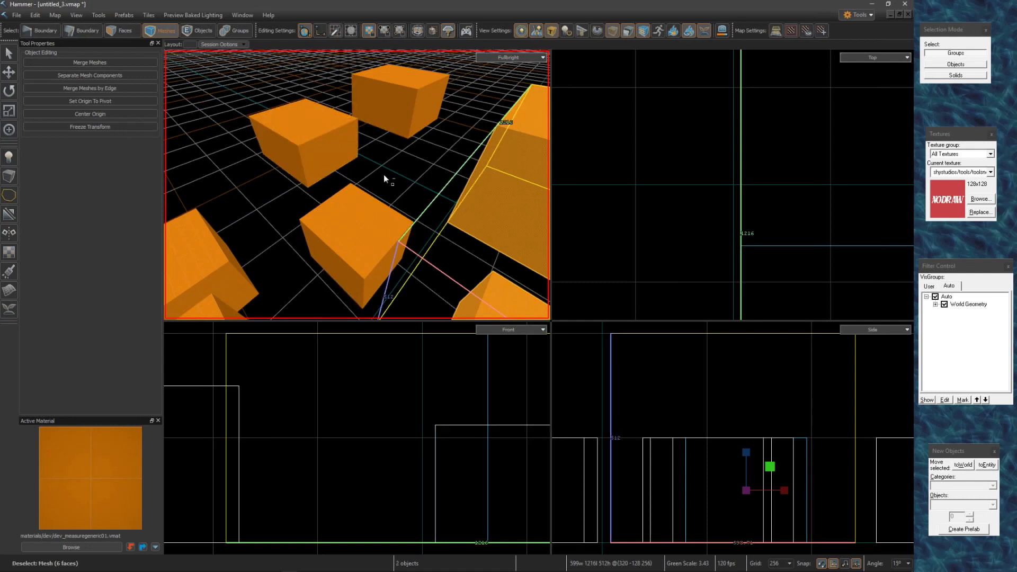
right_drag(383, 174, 347, 151)
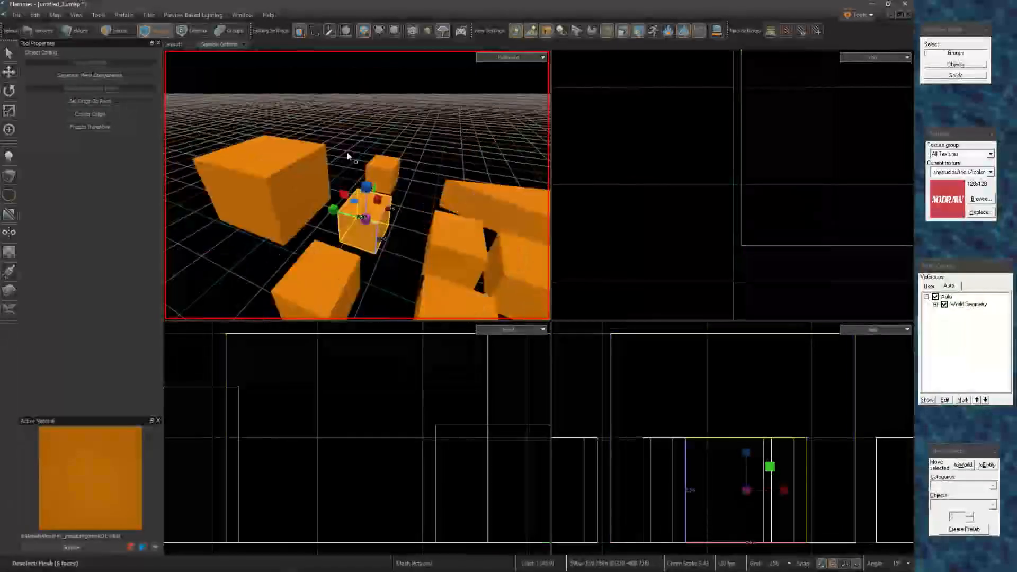
ctrl+click(347, 151)
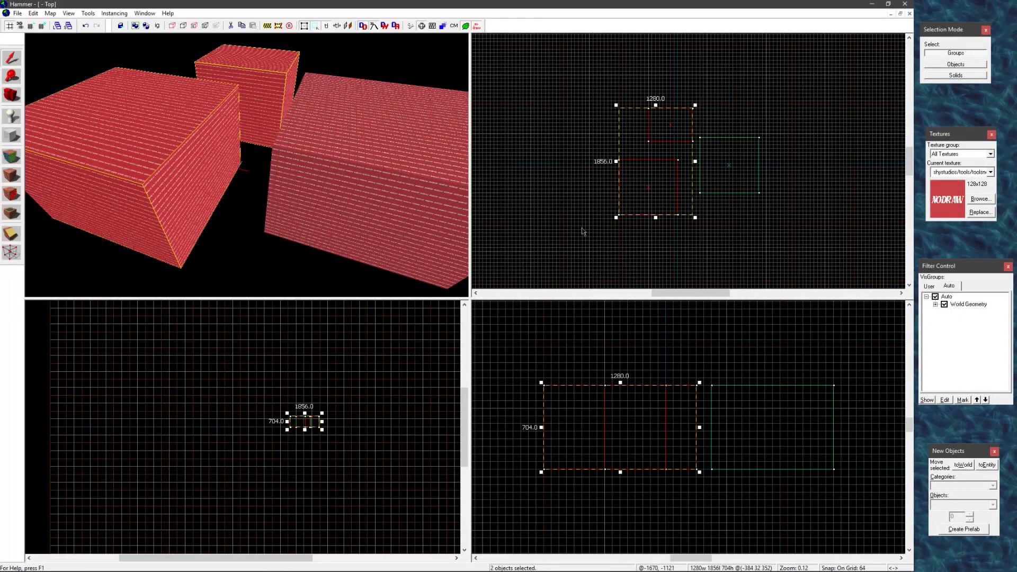
Switch to Source 1 Hammer, draw confirmed selection boxes around the blocks in the top view, and clear the selection.
mouse_move(560, 245)
mouse_down()
mouse_move(646, 200)
mouse_move(665, 176)
mouse_move(663, 192)
mouse_move(659, 182)
mouse_move(691, 127)
mouse_up()
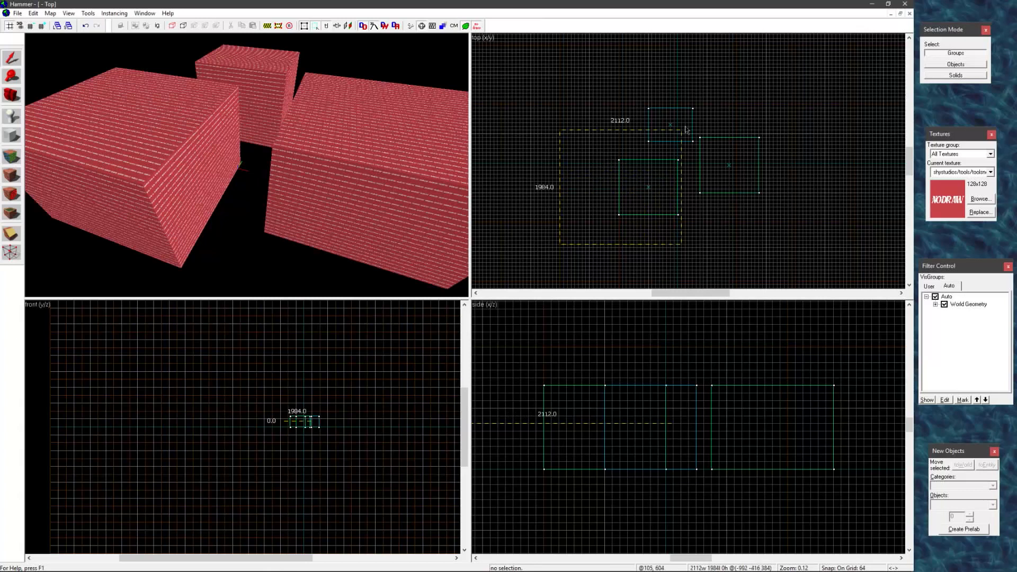
key(Return)
click(702, 232)
drag(776, 234, 613, 88)
click(703, 234)
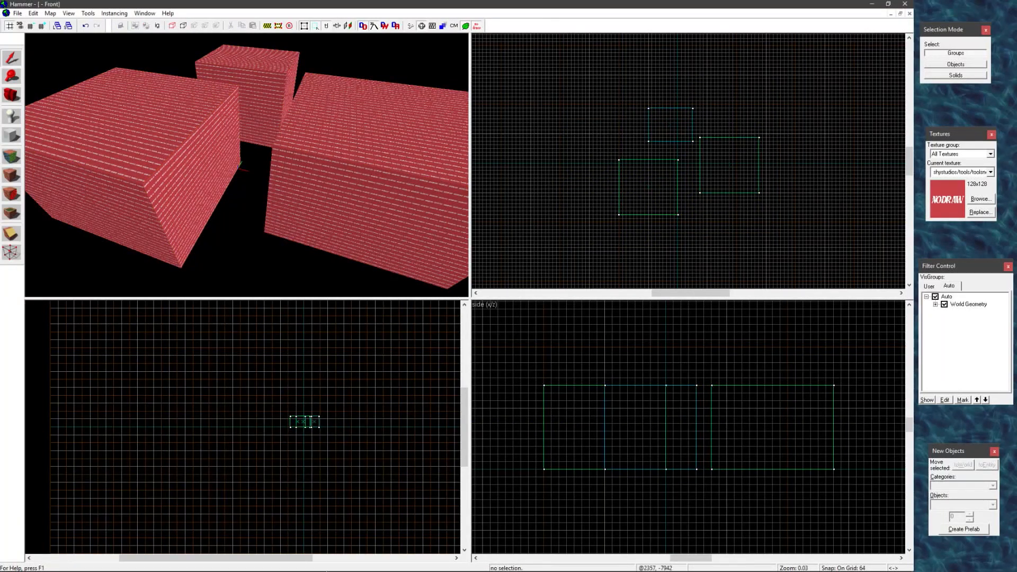
Switch to Source 2 Hammer and box-select directly in the 3D view until the two small blocks beside the large one are selected.
mouse_move(290, 564)
click(381, 521)
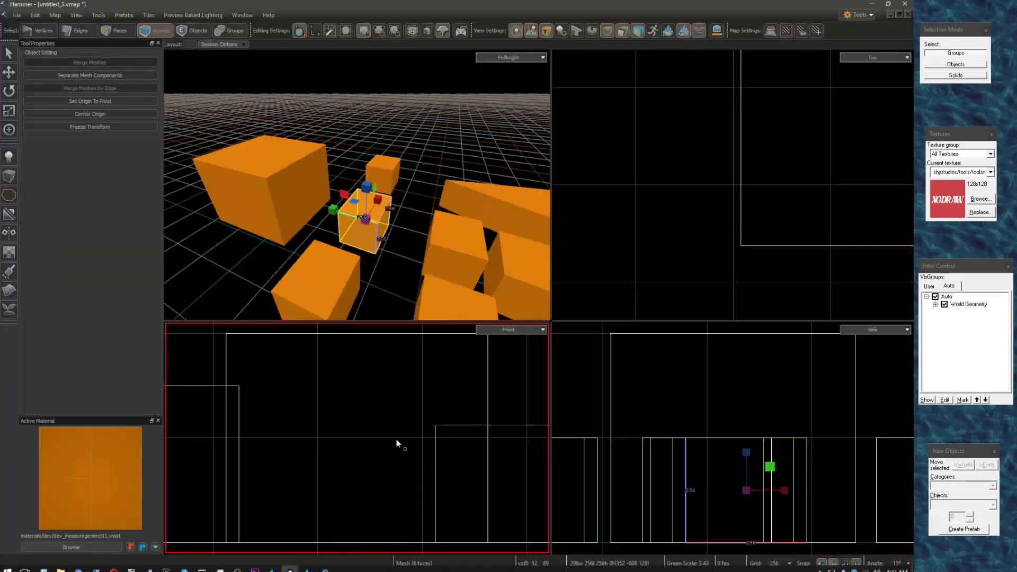
click(430, 113)
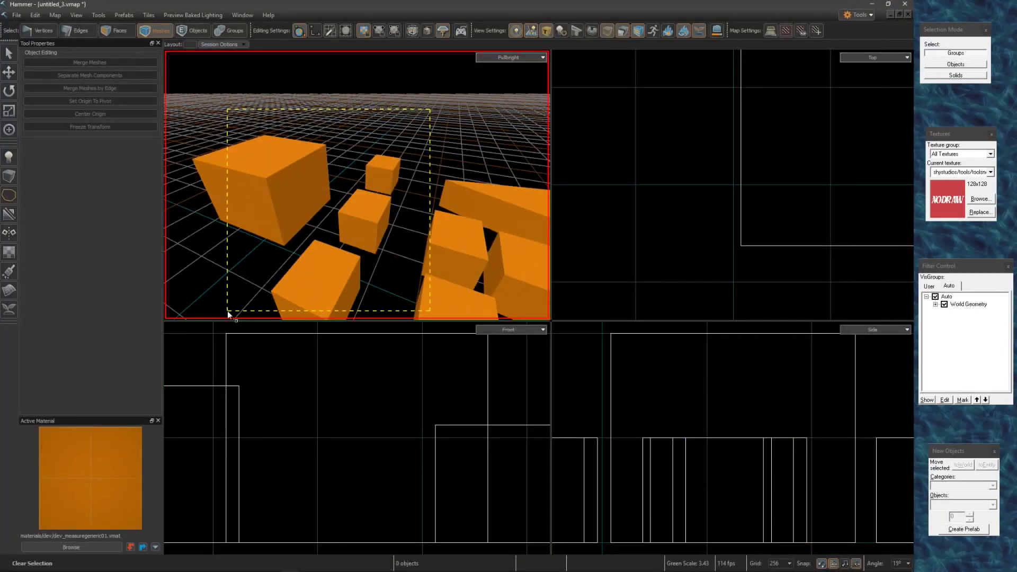
drag(227, 312, 222, 311)
click(412, 209)
mouse_move(418, 191)
mouse_down()
mouse_move(324, 234)
mouse_move(389, 127)
mouse_move(424, 180)
mouse_up()
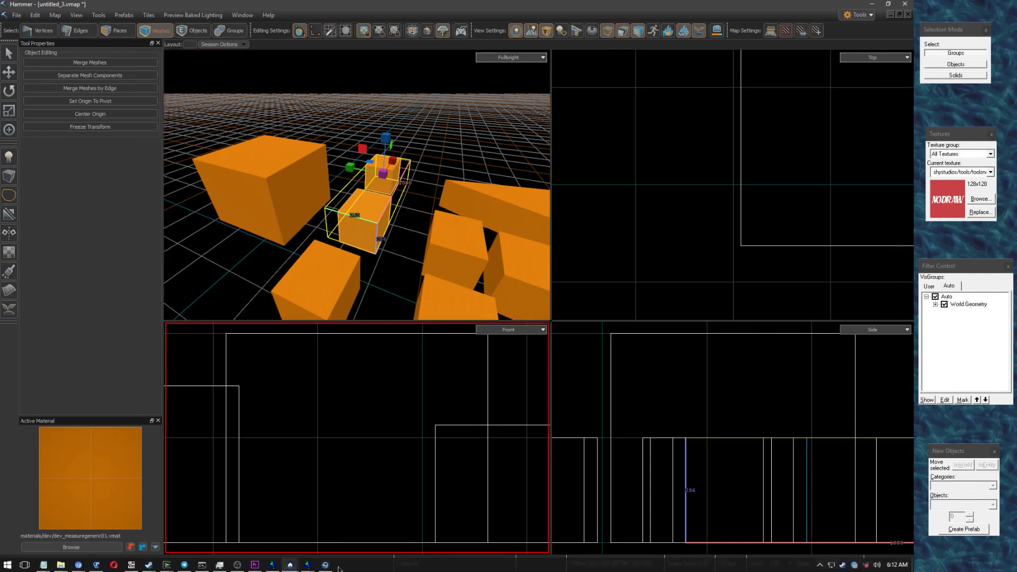
Switch to Source 1 Hammer and try selection boxes drawn in both directions over the lower-left block in the top view.
click(272, 569)
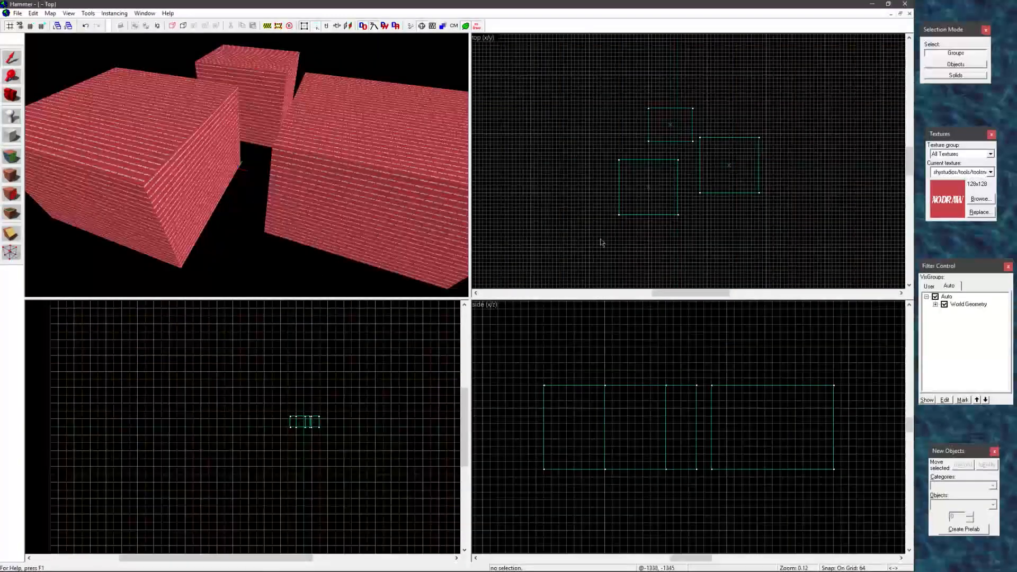
click(648, 187)
key(Escape)
drag(635, 173, 606, 213)
drag(714, 237, 636, 211)
drag(598, 241, 721, 211)
drag(708, 241, 543, 196)
drag(579, 226, 723, 212)
drag(642, 235, 703, 211)
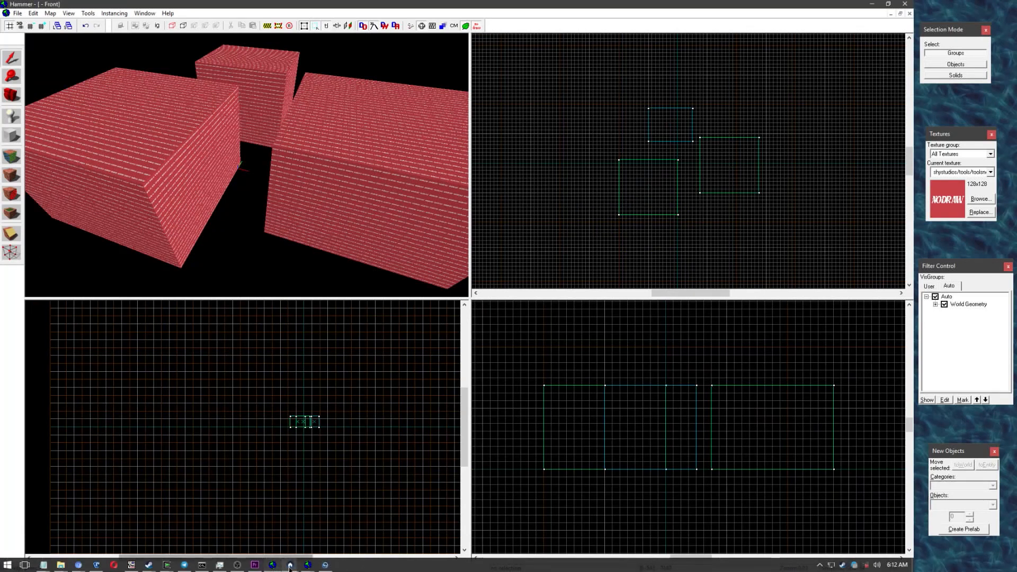
Switch to Source 2 Hammer, clear the selection, and box-select the large block in the 3D view.
mouse_move(373, 562)
click(377, 526)
click(426, 147)
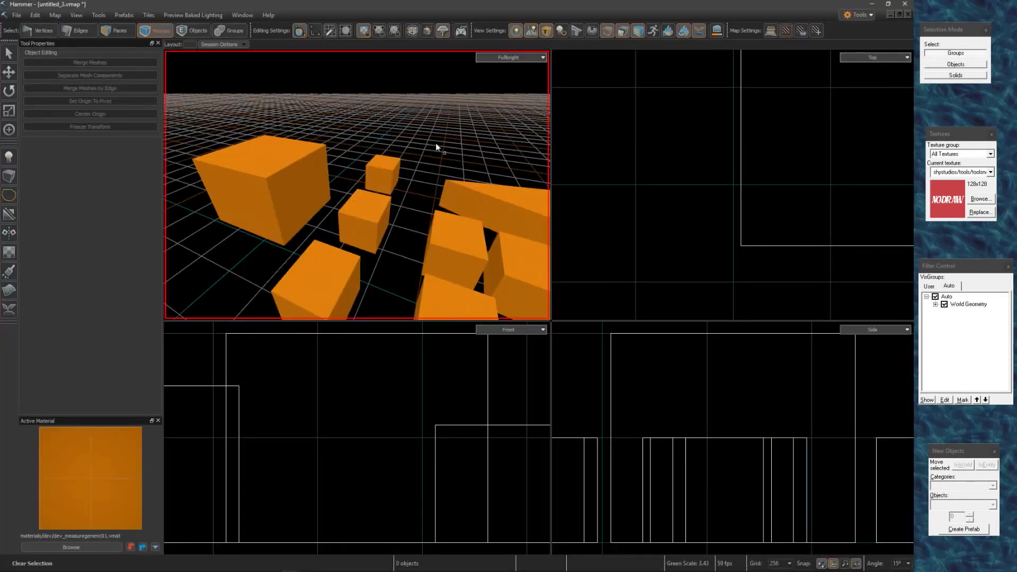
mouse_move(431, 162)
mouse_down()
mouse_move(325, 196)
mouse_move(413, 146)
mouse_move(392, 137)
mouse_move(265, 208)
mouse_move(238, 154)
mouse_move(337, 136)
mouse_move(167, 119)
mouse_move(355, 122)
mouse_move(265, 106)
mouse_move(312, 198)
mouse_up()
mouse_move(359, 115)
mouse_down()
mouse_move(200, 236)
mouse_move(370, 227)
mouse_move(407, 246)
mouse_up()
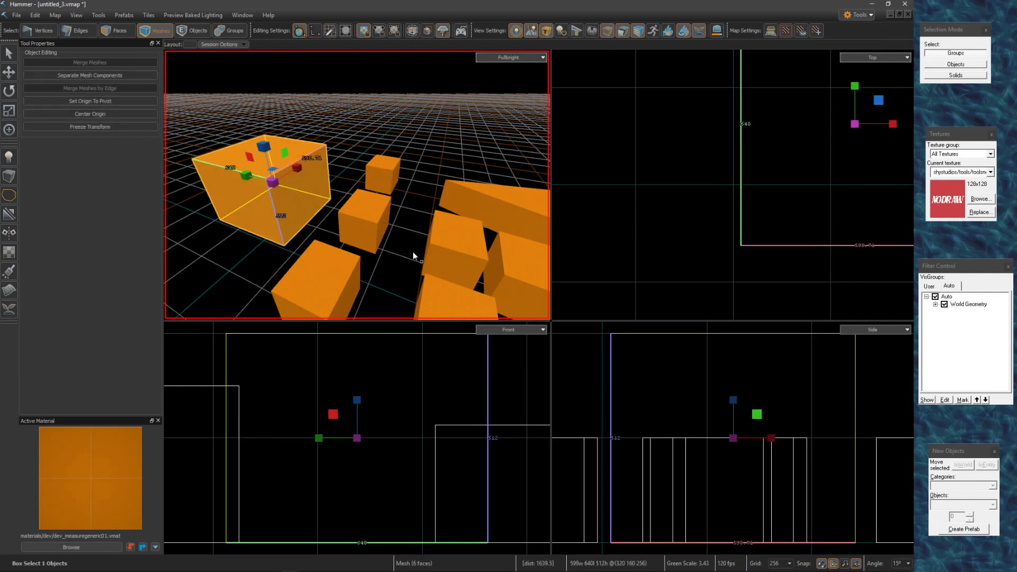
Switch to Source 1 Hammer and try selecting the lower-left block by its lower-right corner in the top view.
click(272, 566)
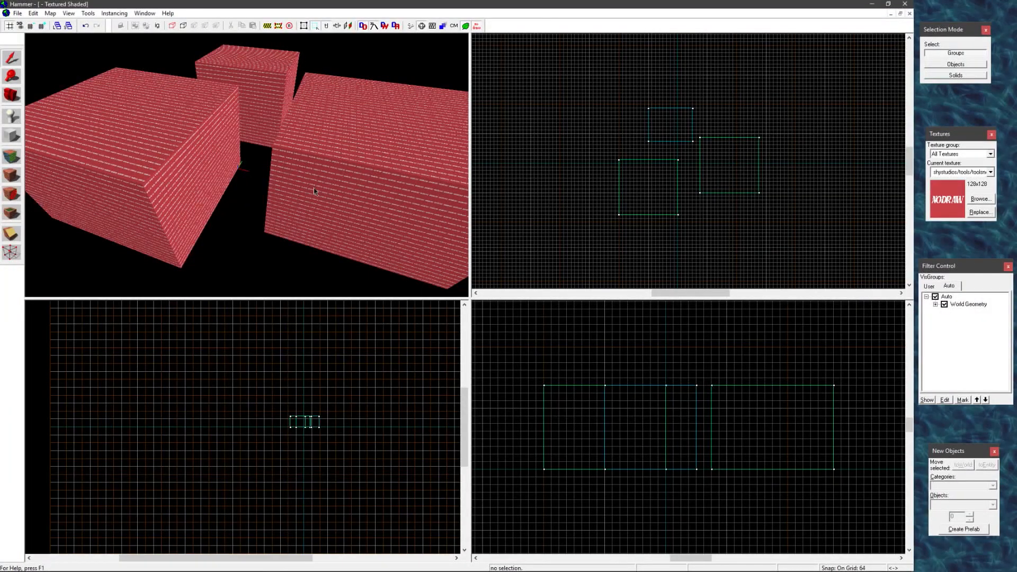
click(678, 208)
click(695, 230)
click(679, 212)
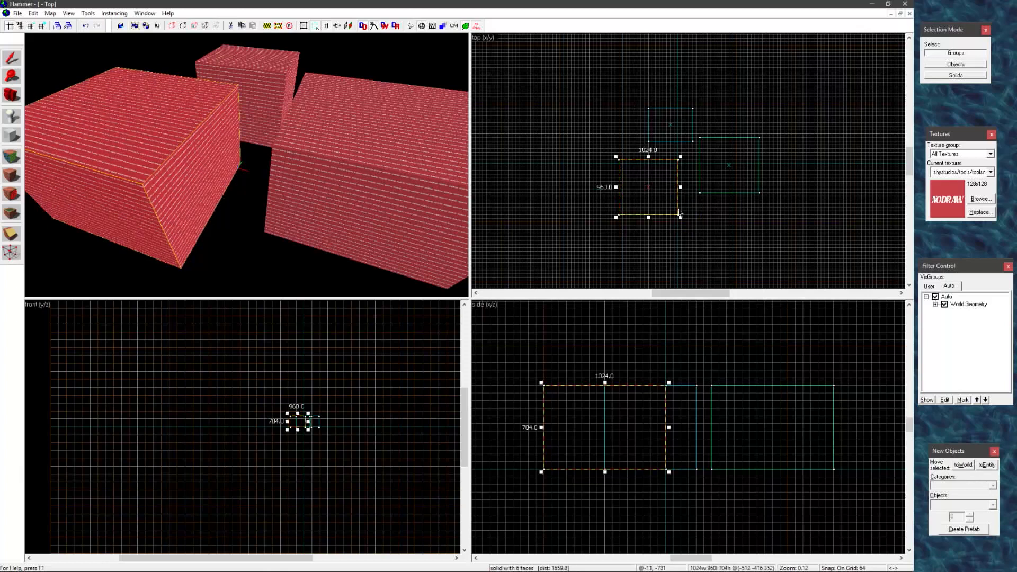
click(695, 230)
click(679, 212)
Draw and confirm a selection box about 320 by 960 units over the right-hand block's corner in the top view, then clear the selection.
drag(710, 231, 694, 181)
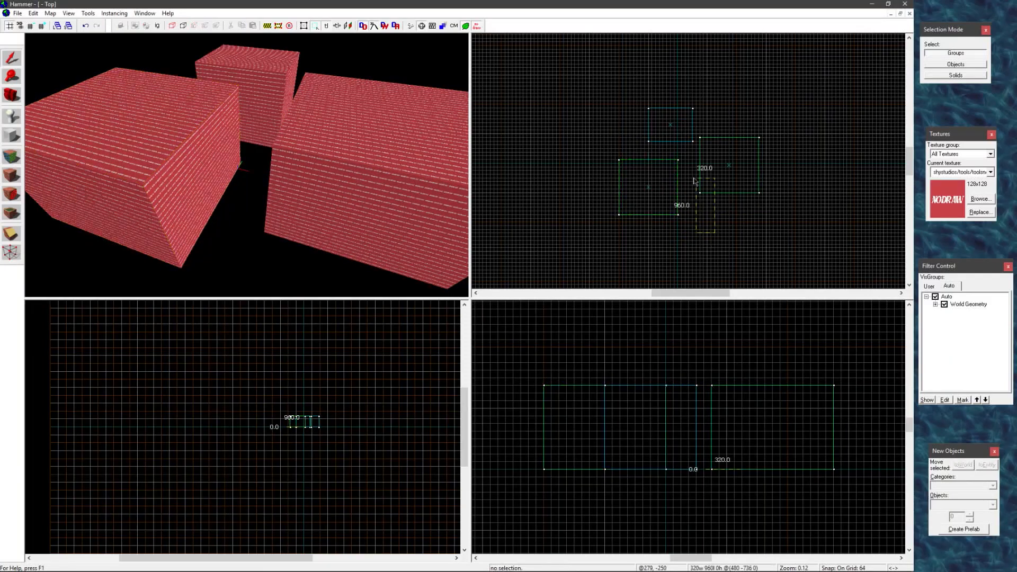
key(Return)
click(387, 74)
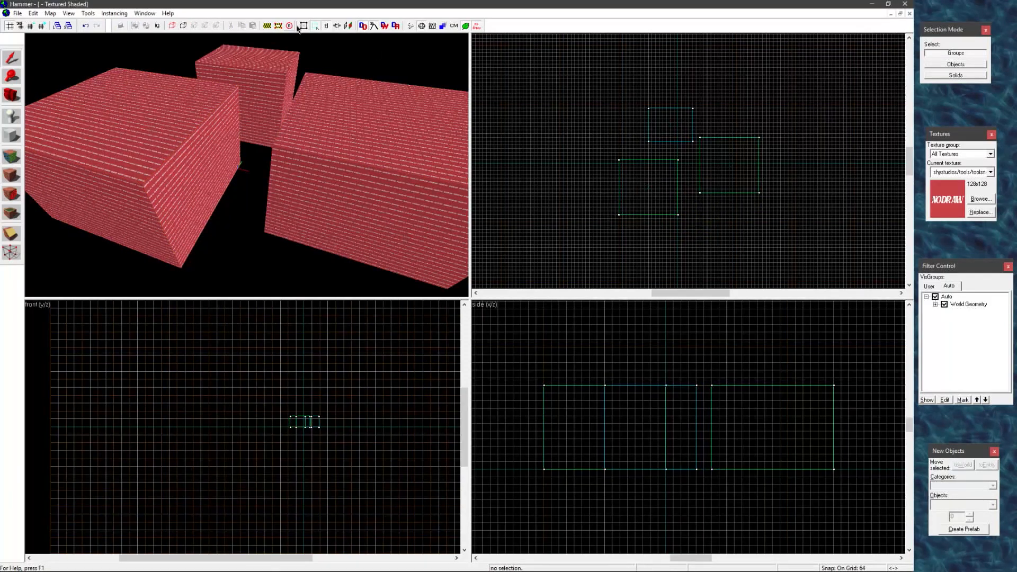
Switch to Source 2 Hammer and filter its hotkey command list for "togglesele".
mouse_move(284, 568)
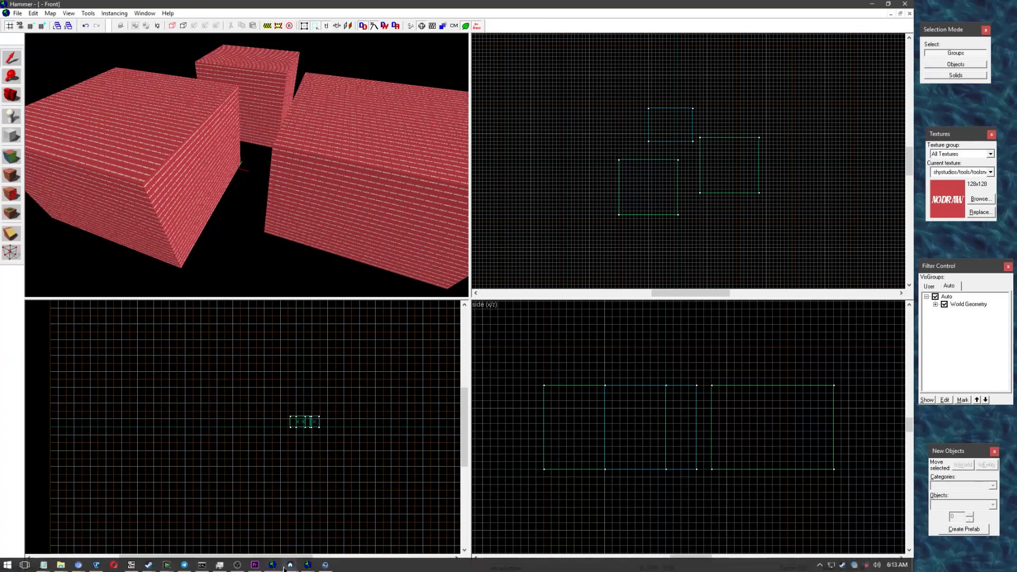
click(373, 524)
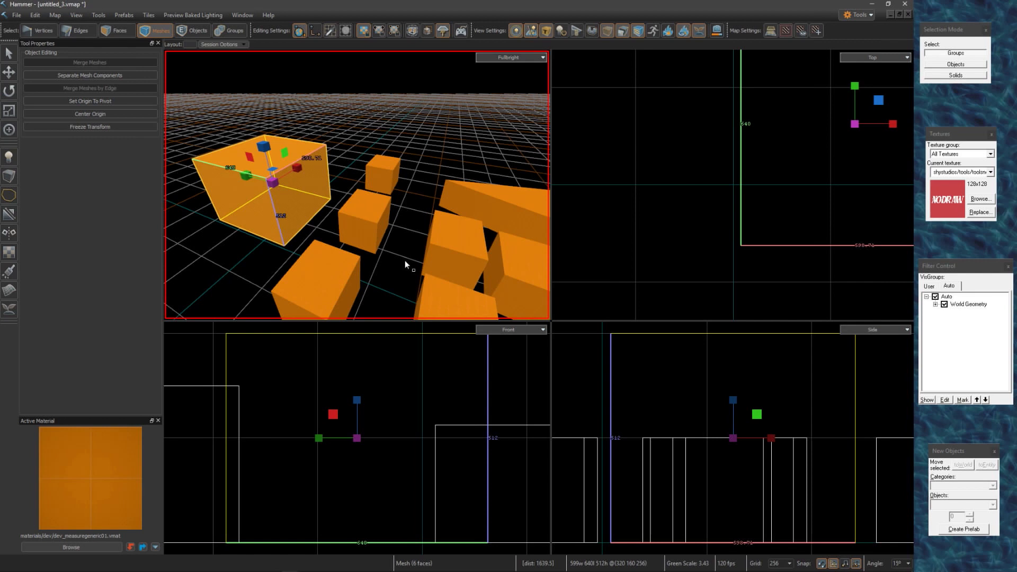
key(F1)
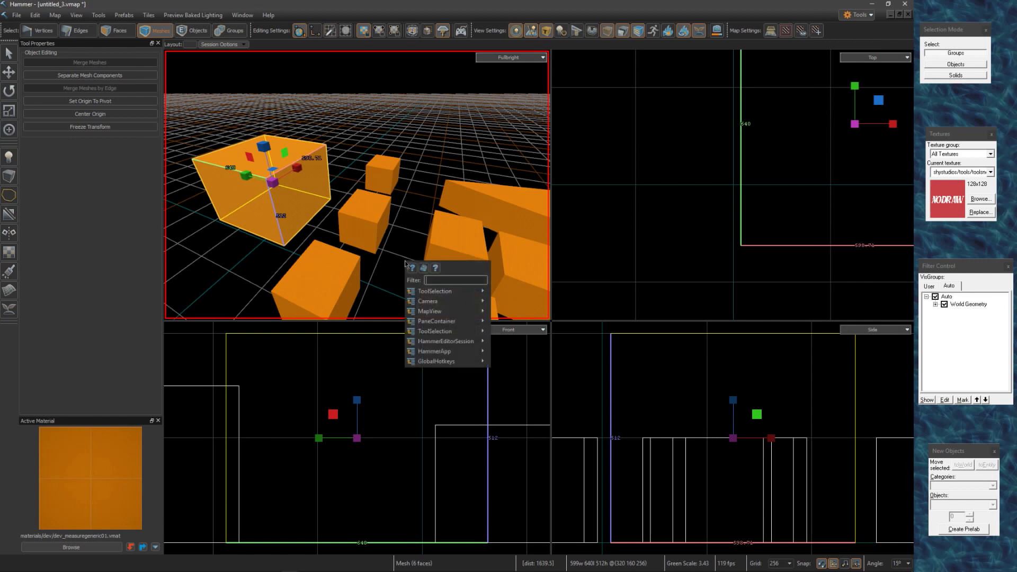
text(toggles)
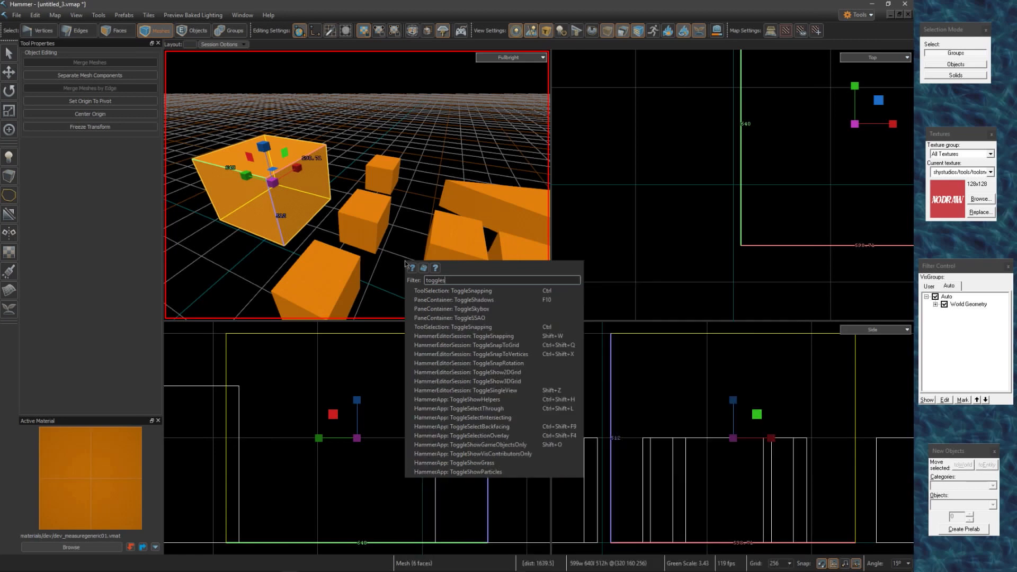
text(ele)
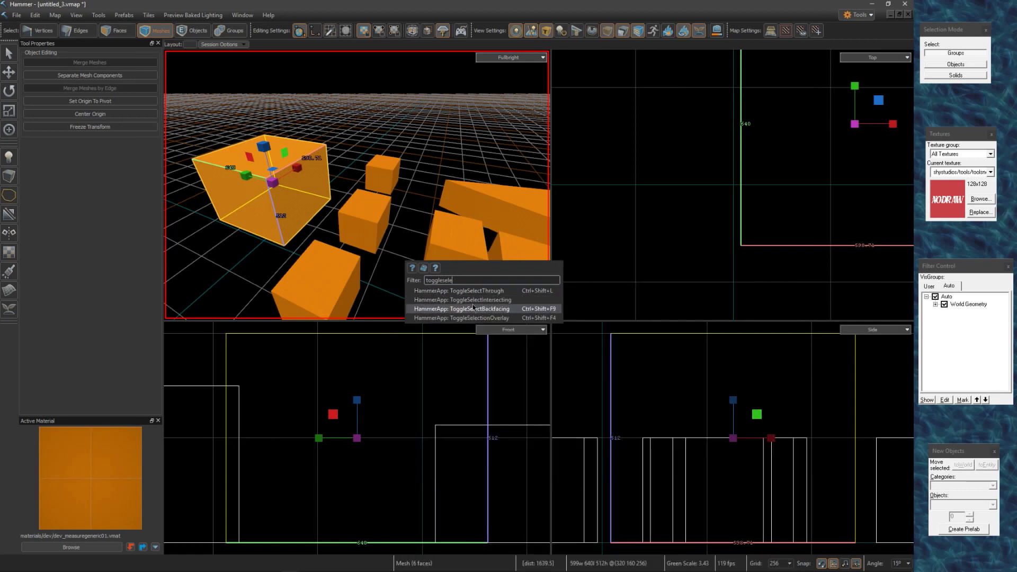
Close the hotkey list and try selection boxes that only partly cover the two small blocks in the 3D view.
click(402, 172)
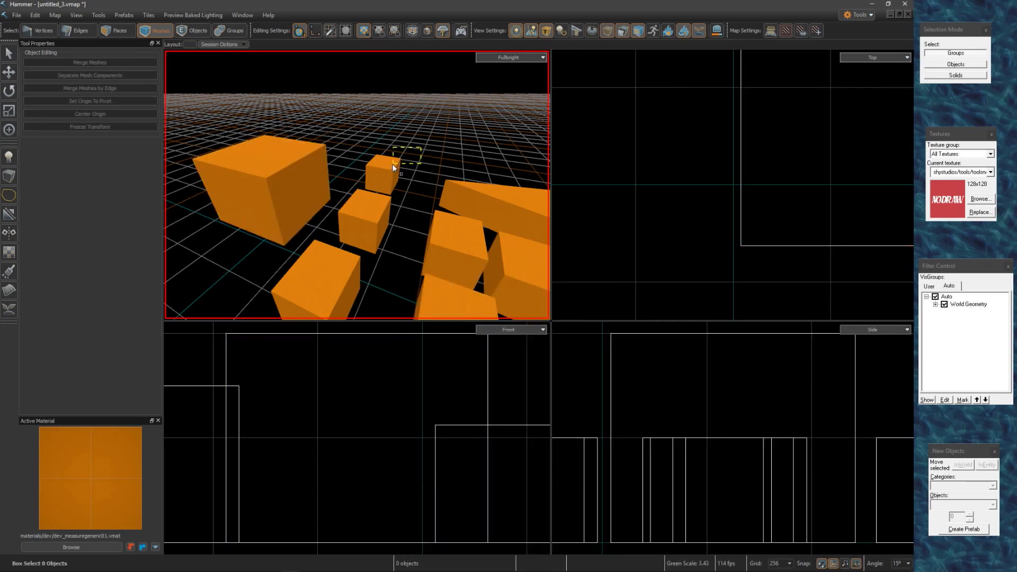
click(393, 168)
click(412, 195)
click(382, 212)
click(403, 215)
drag(404, 215, 366, 181)
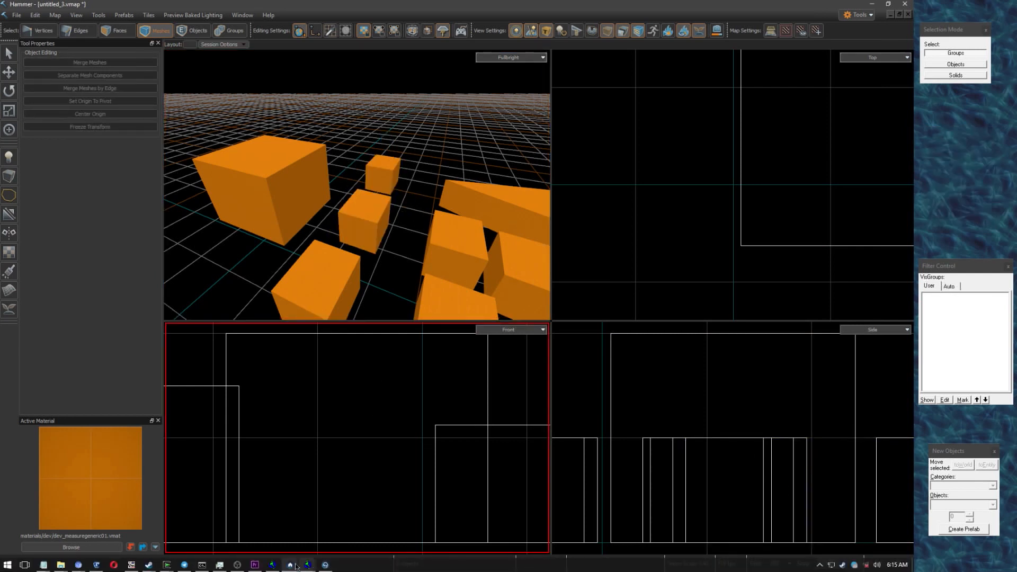
Switch to Source 1 Hammer, select the right-hand block, and select the whole L-shaped func_brush in the 3D view.
click(272, 566)
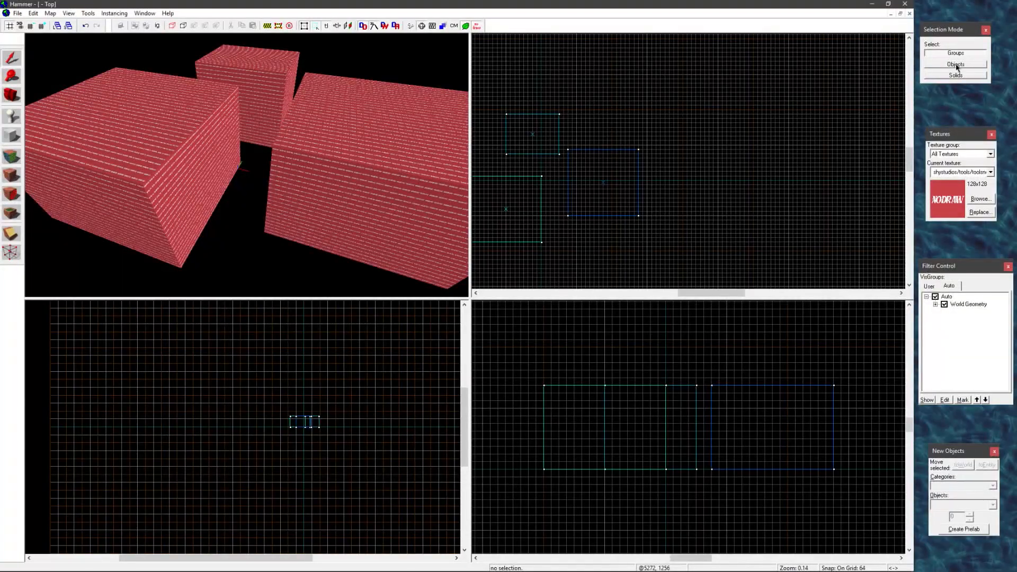
click(283, 223)
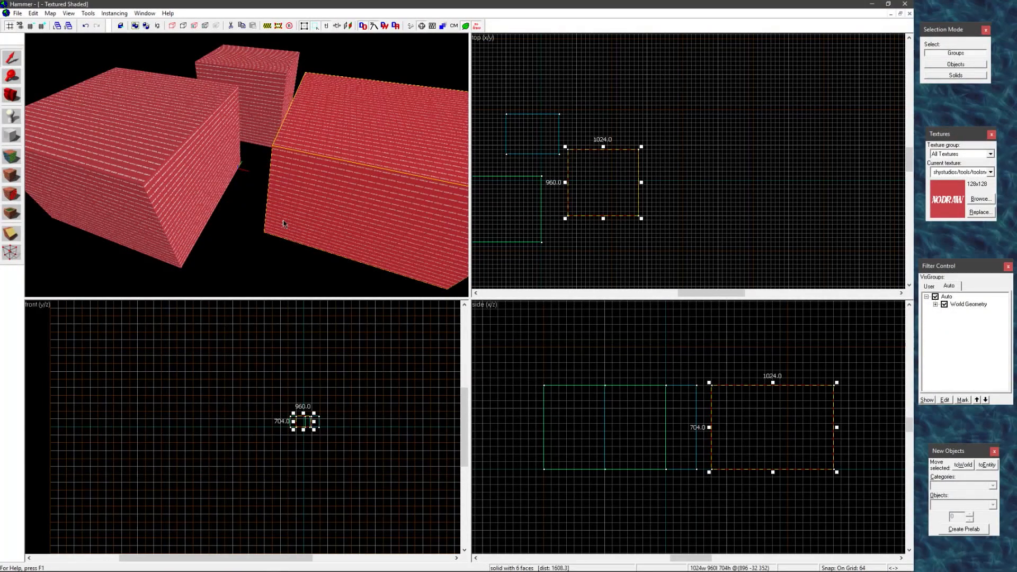
click(238, 230)
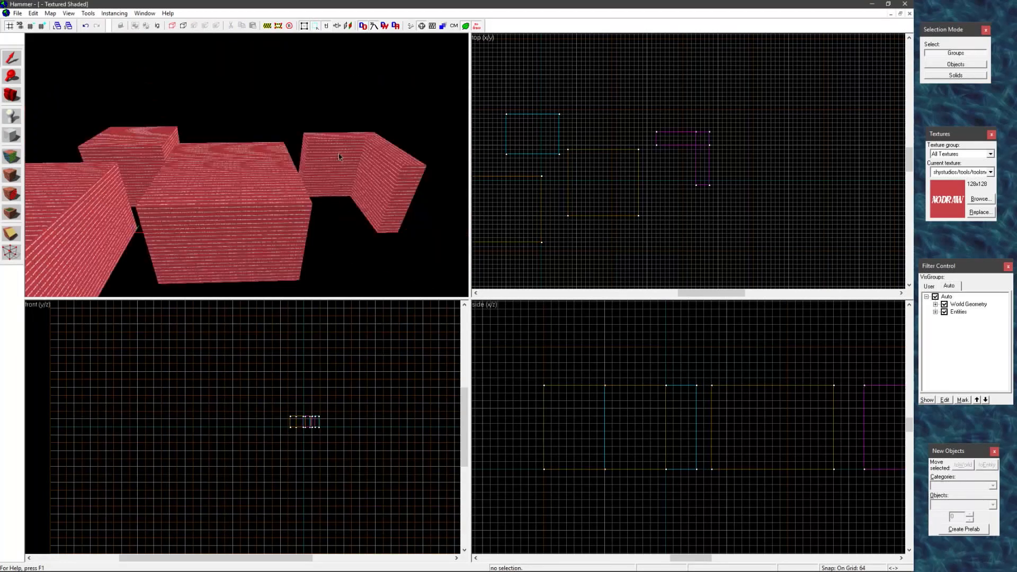
click(339, 154)
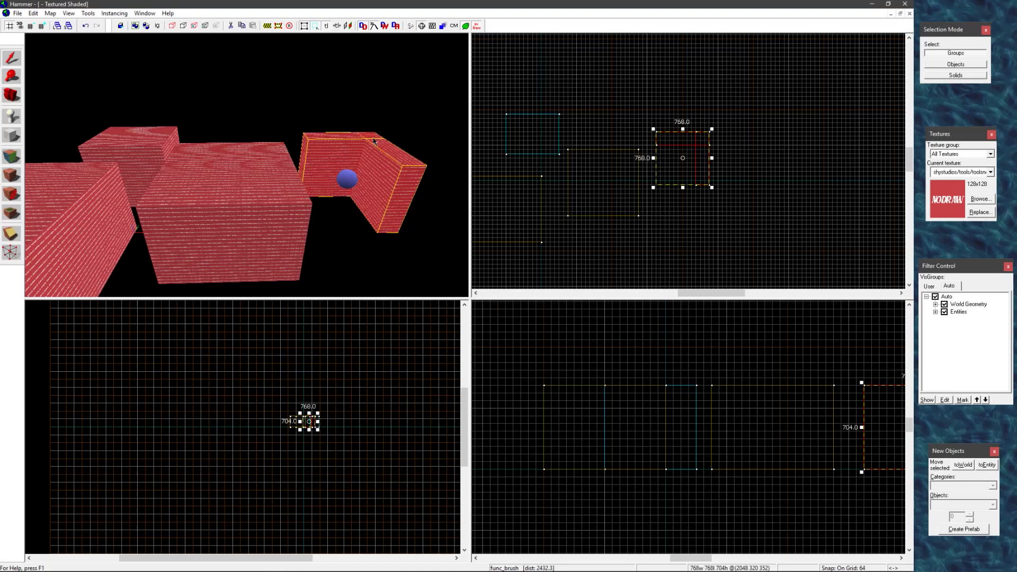
Set the selection mode to Solids, select each wall of the L-shaped func_brush separately, clear the selection and restore Groups mode.
click(955, 75)
click(383, 177)
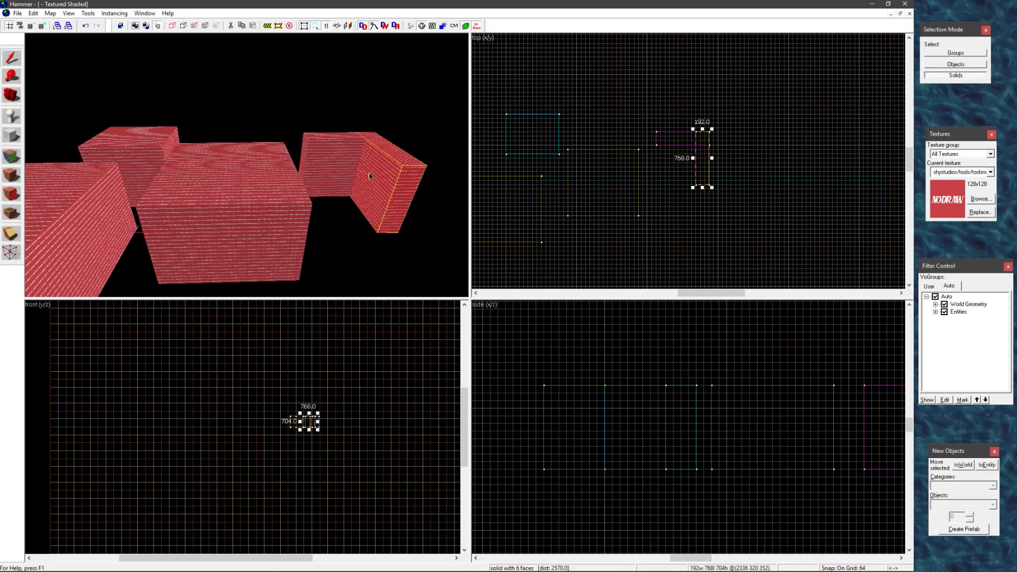
click(377, 162)
click(350, 164)
click(379, 169)
click(347, 163)
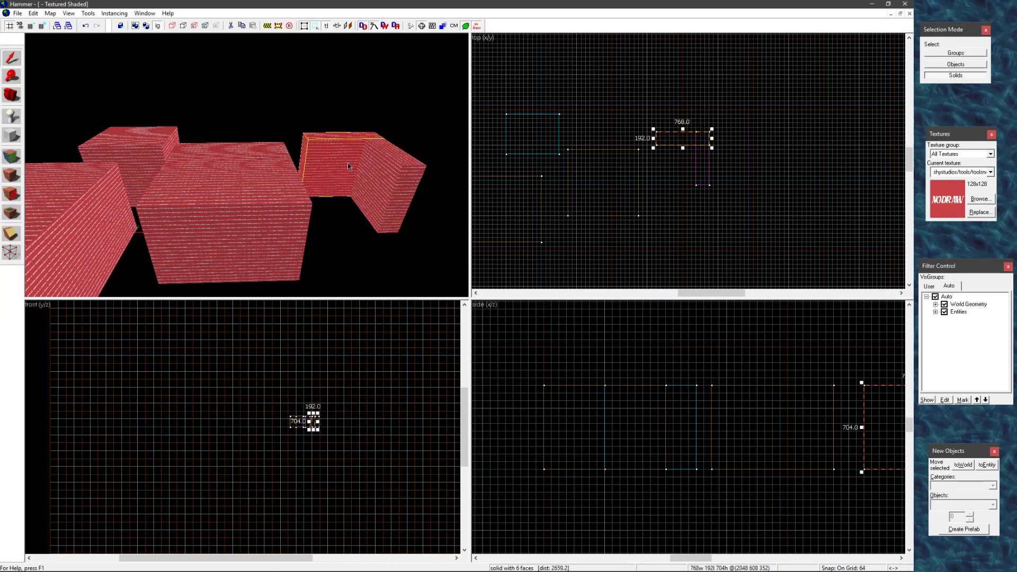
click(360, 167)
click(350, 162)
click(955, 75)
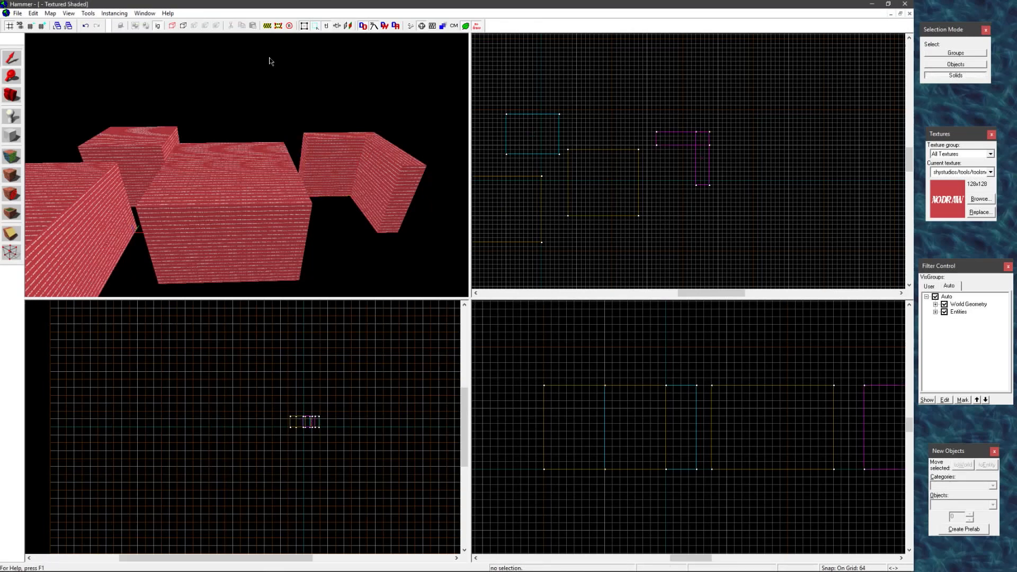
click(946, 54)
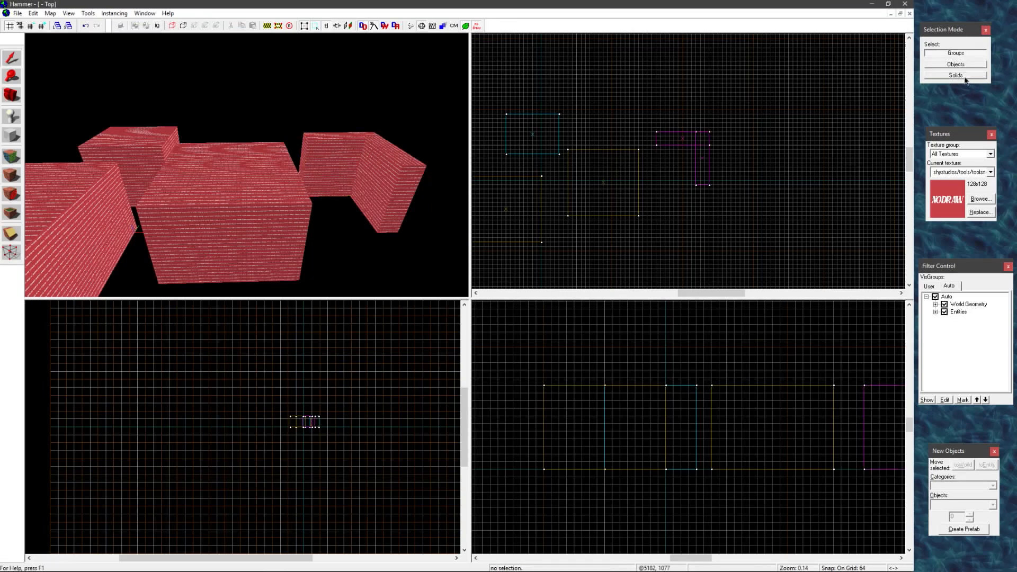
In Solids mode, copy the L-shaped func_brush's 192 by 768 wall into the space beside the middle block, then clear the selection.
click(955, 75)
click(700, 176)
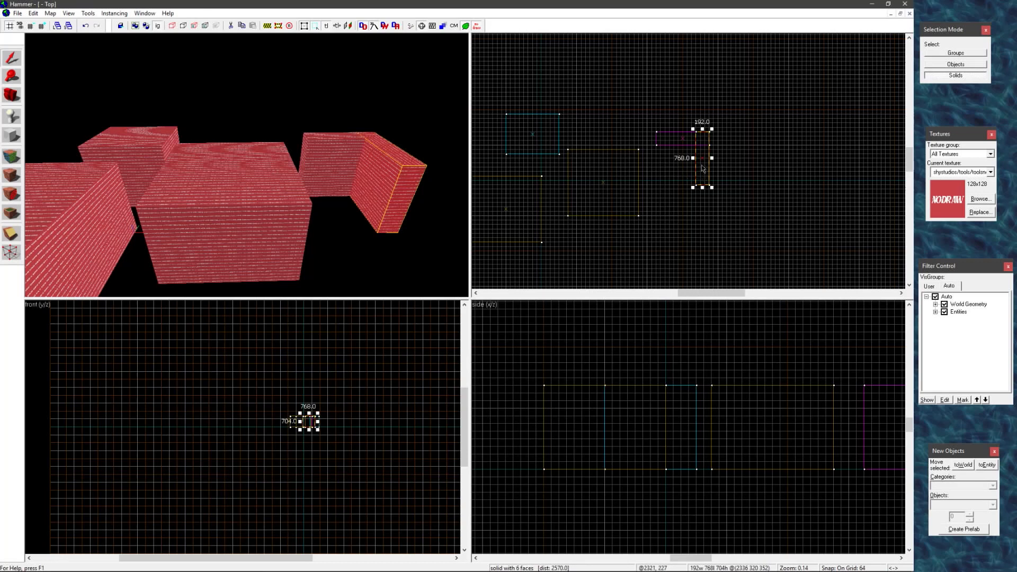
shift+drag(702, 168, 671, 213)
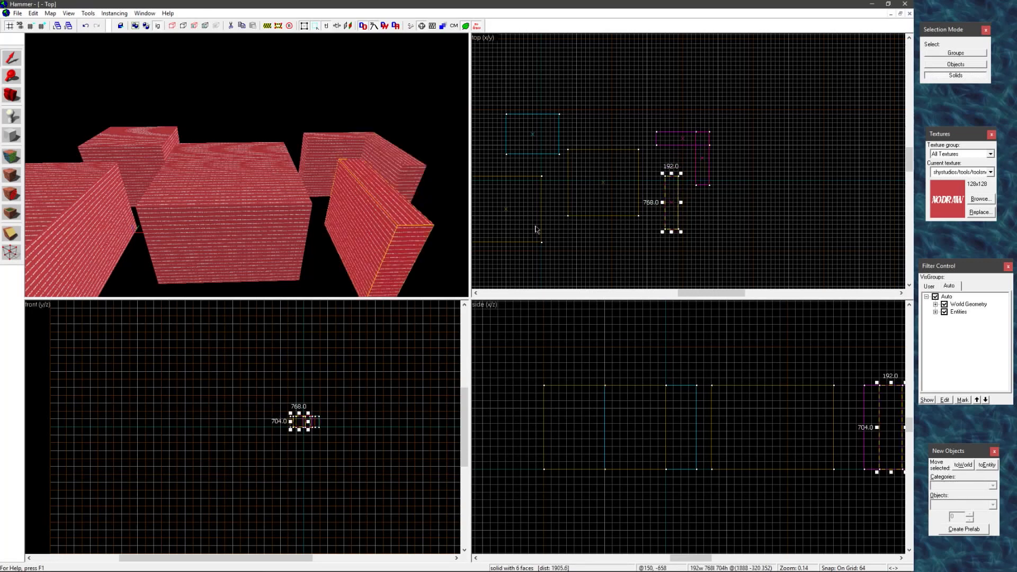
click(416, 170)
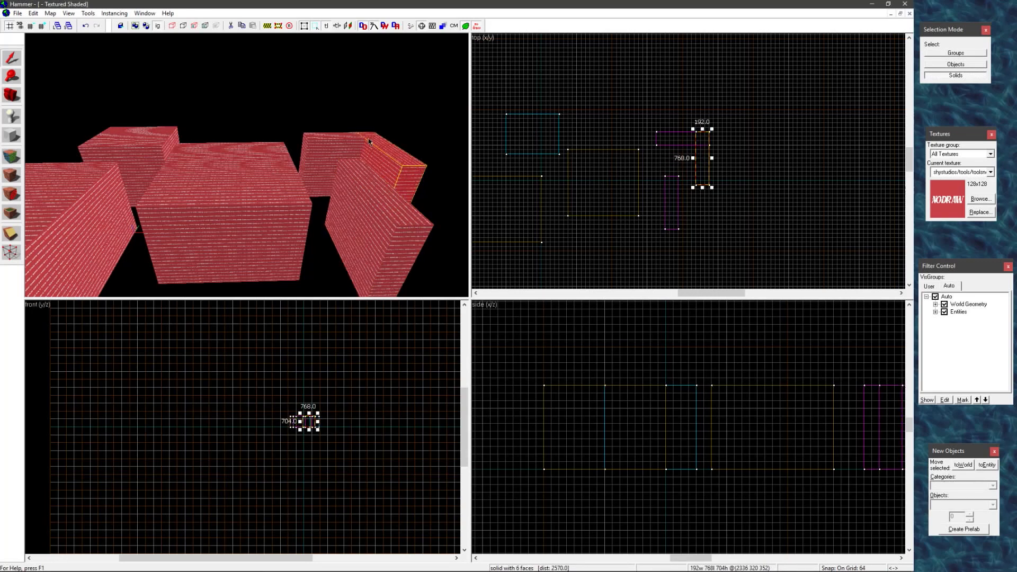
click(792, 122)
scroll(629, 201, up, 3)
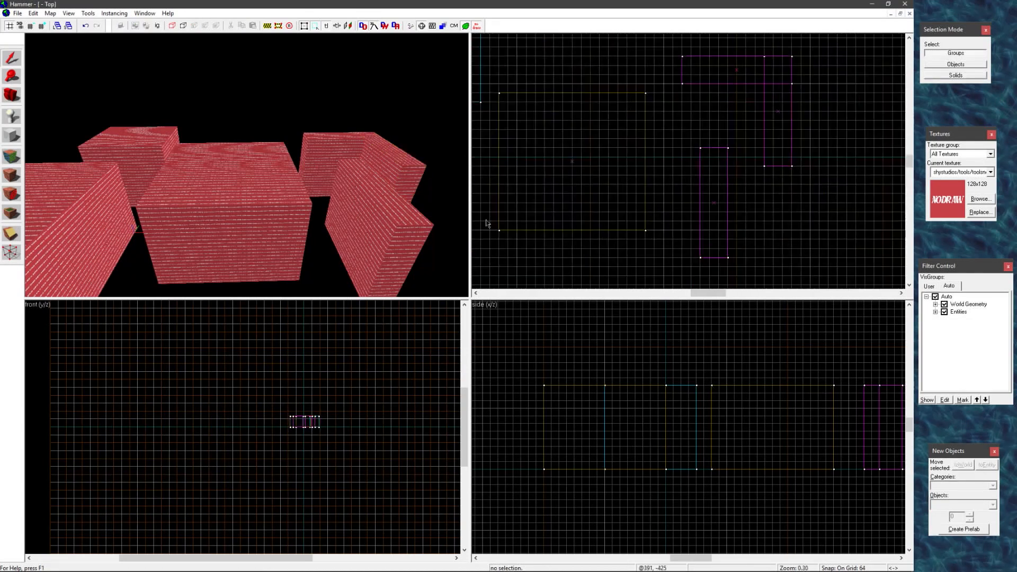
View and close the object properties of the copied wall and of the L-shaped func_brush.
click(404, 222)
key(alt+Return)
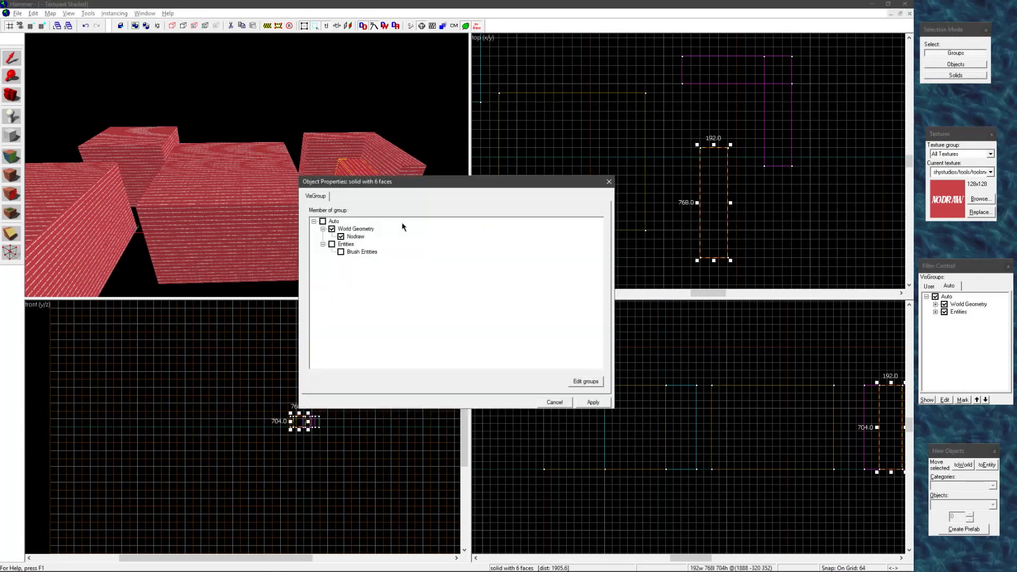
click(608, 182)
click(371, 159)
key(alt+Return)
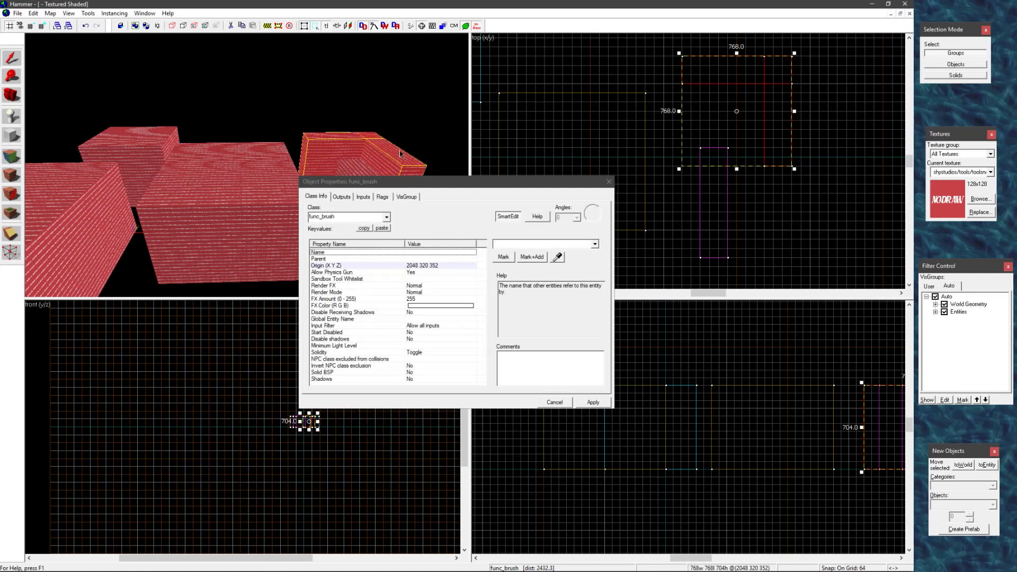
click(609, 182)
Set the selection mode to Objects and select the L-shaped func_brush, the left block and the middle block individually.
click(358, 199)
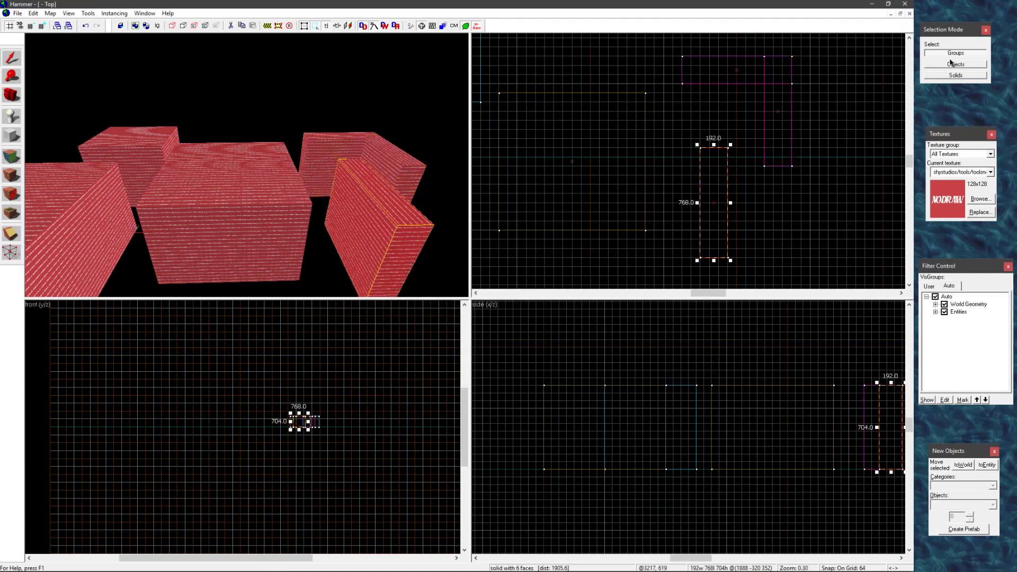
click(955, 64)
click(371, 142)
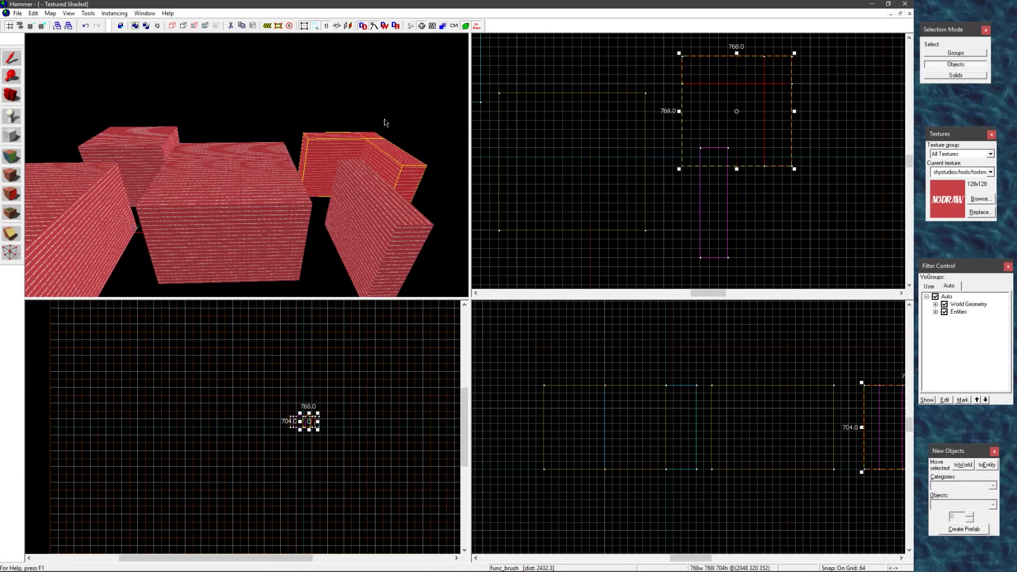
key(s)
key(z)
key(z)
click(160, 183)
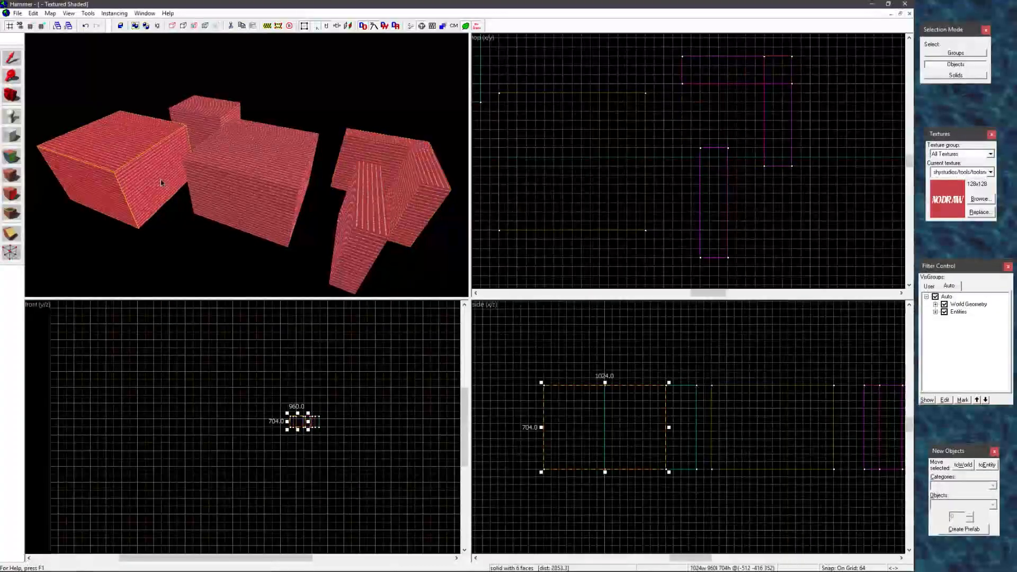
click(249, 175)
In Groups mode, group the L-shaped func_brush with the left and middle blocks, then select the whole group through the func_brush.
click(955, 53)
click(133, 174)
click(372, 153)
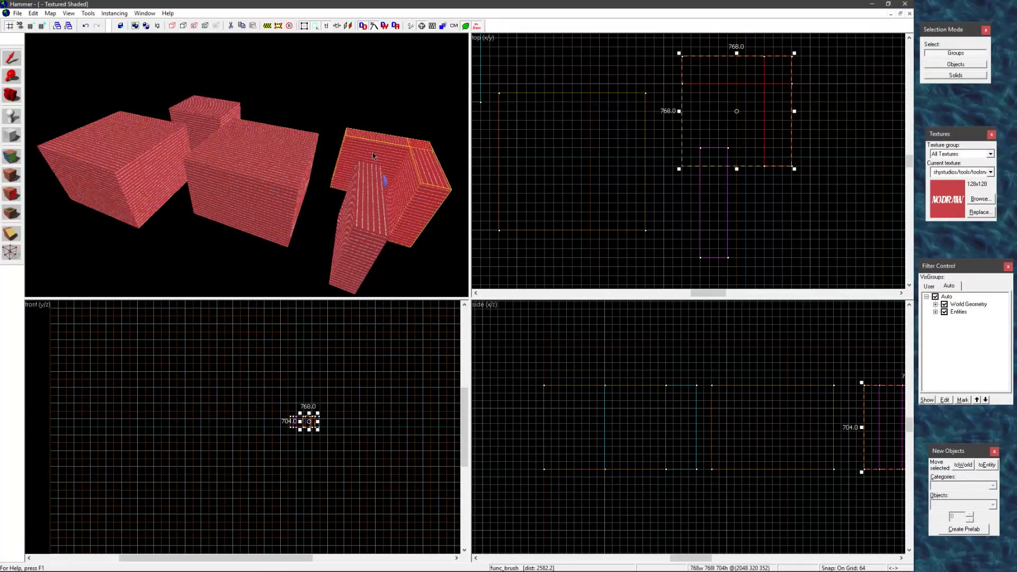
ctrl+click(272, 177)
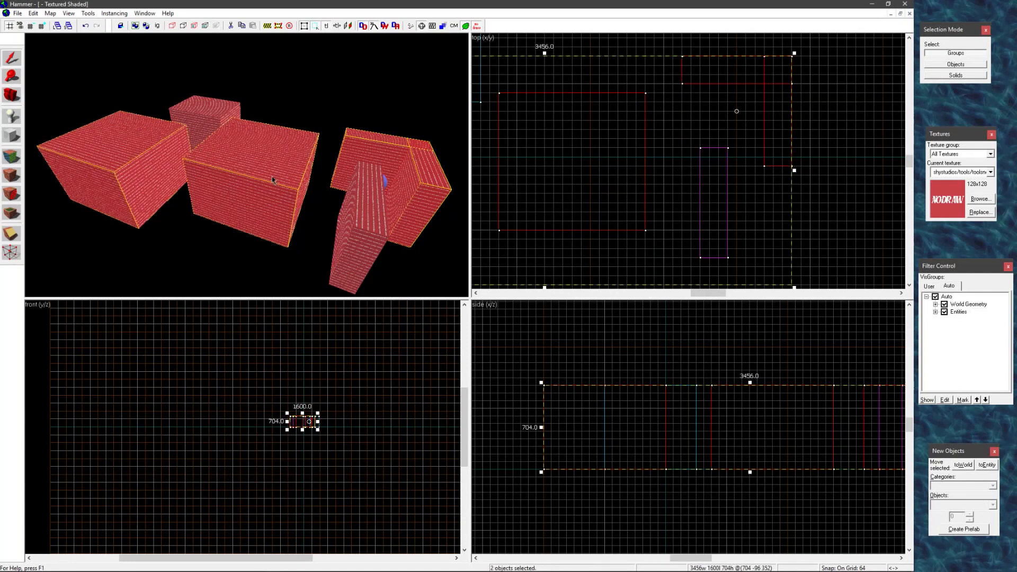
click(306, 119)
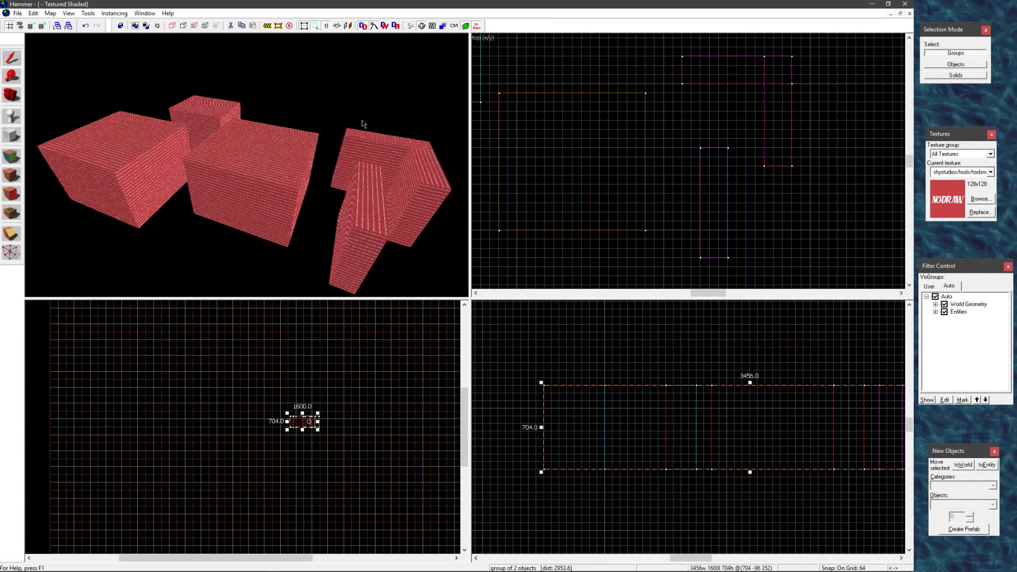
click(400, 144)
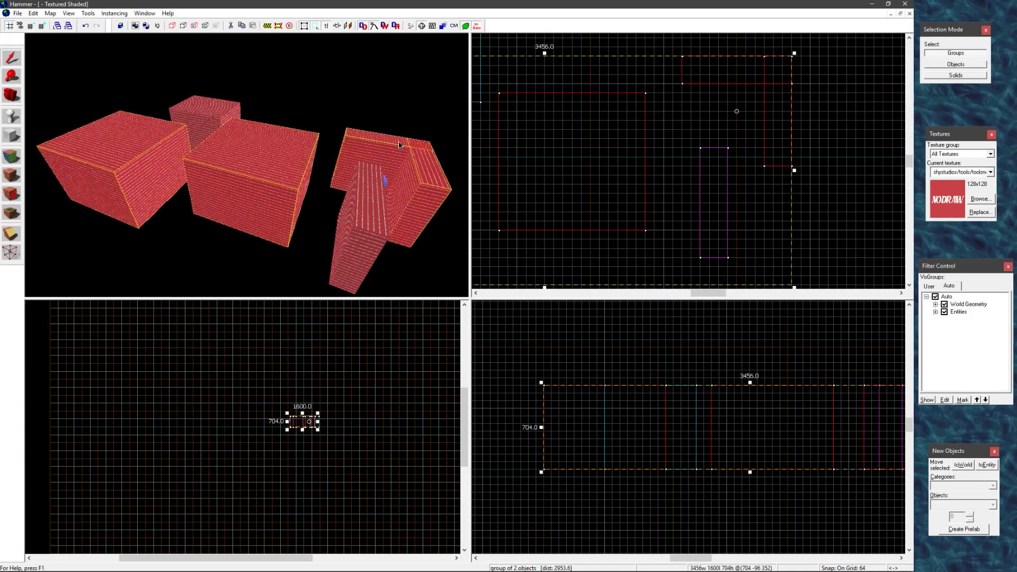
click(399, 145)
Set the selection mode to Objects and alternately select the grouped func_brush and middle block, ending with the func_brush selected.
click(955, 65)
click(386, 146)
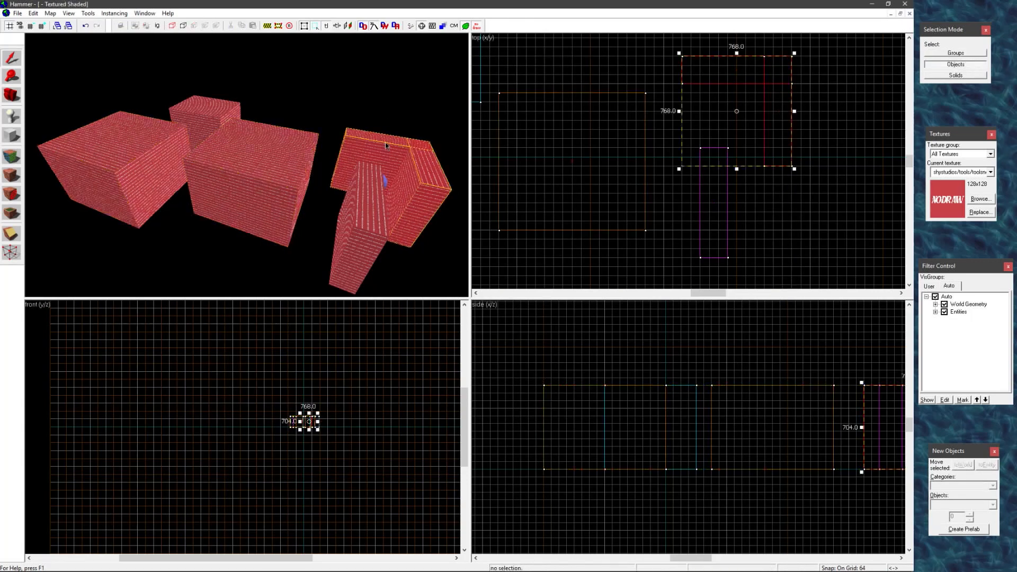
click(403, 119)
click(389, 144)
click(287, 161)
click(390, 147)
click(296, 154)
click(416, 136)
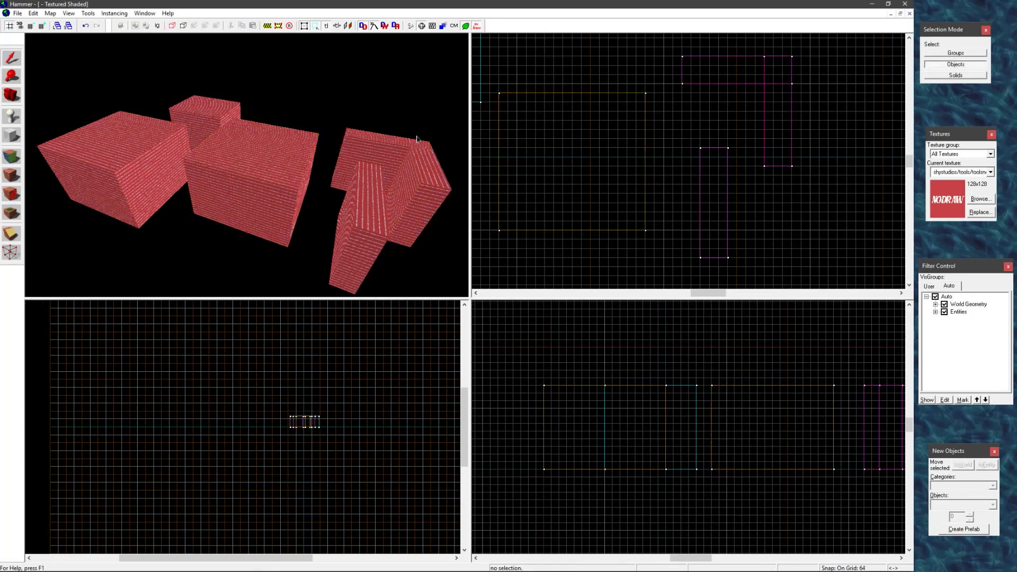
click(360, 157)
key(z)
key(w)
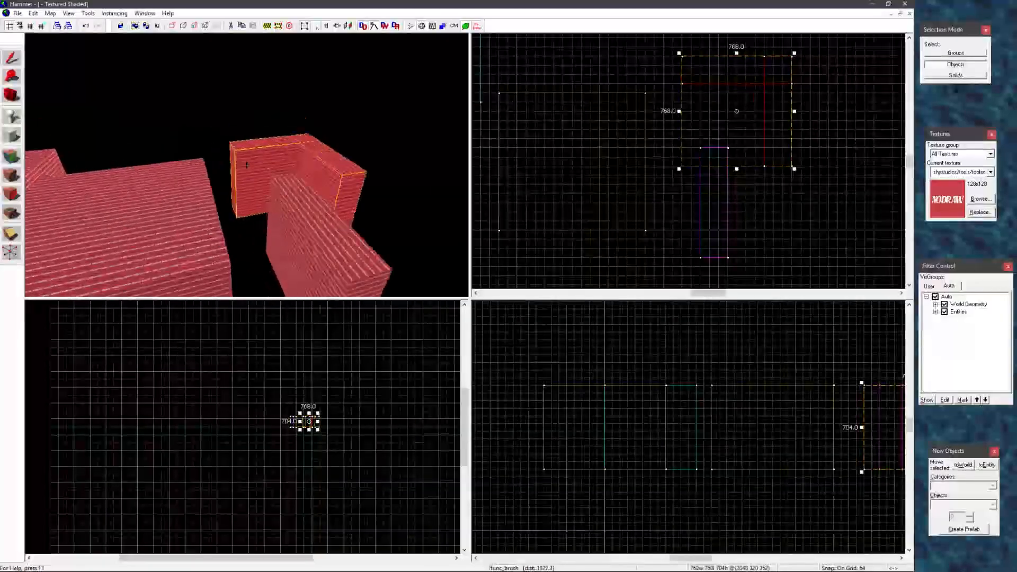
key(z)
Switch to Source 2 Hammer, activate the Block tool and return to the Selection tool.
mouse_move(269, 569)
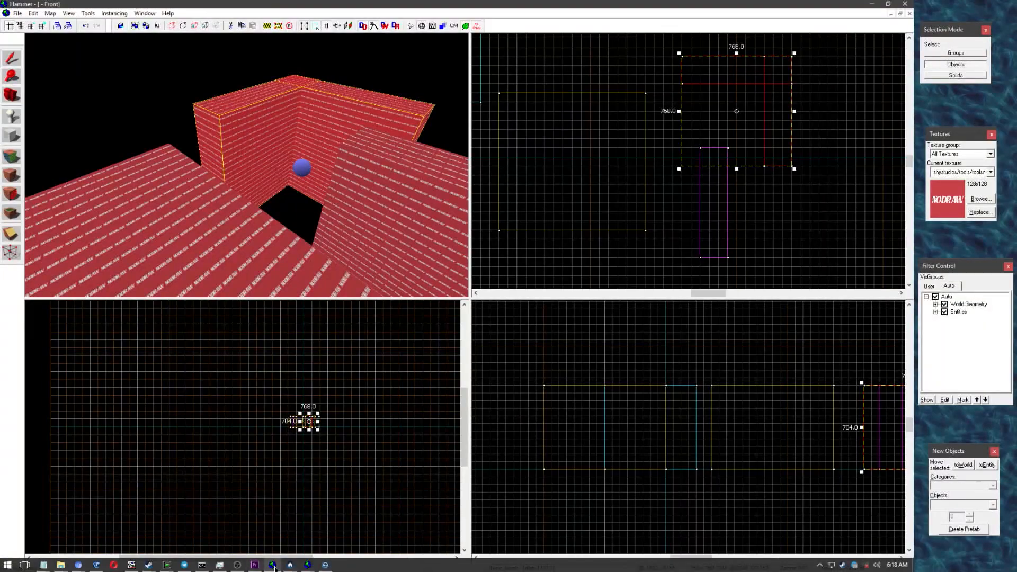
click(386, 535)
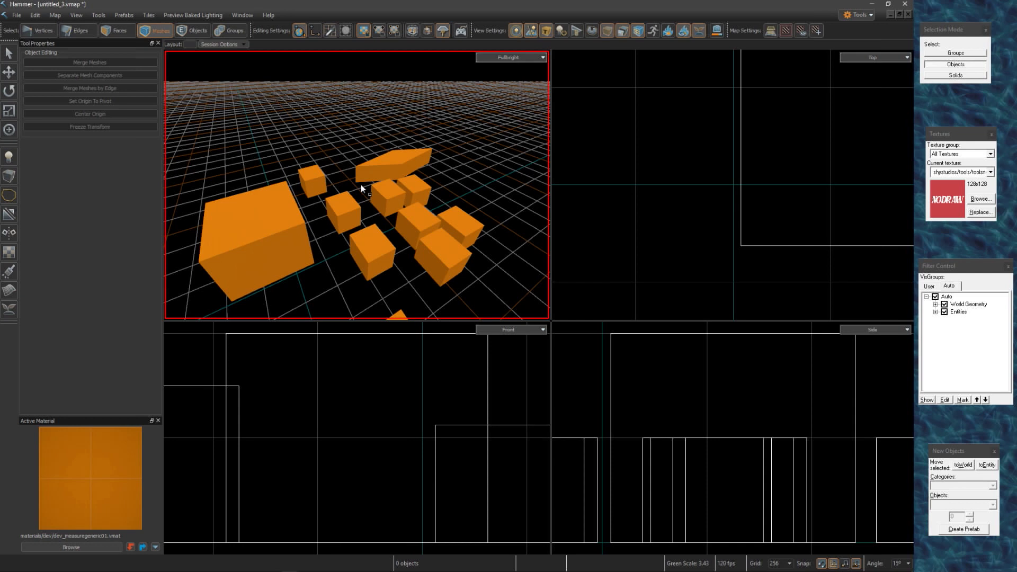
key(shift+b)
scroll(346, 261, up, 4)
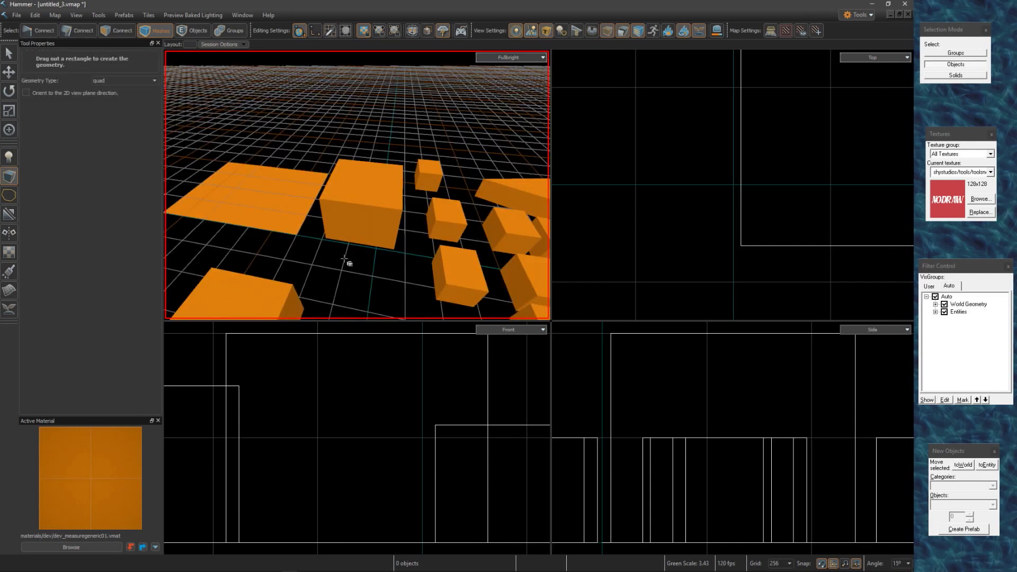
key(shift+s)
Group the large block with the two nearest small blocks in the 3D view and clear the selection.
click(348, 233)
right_drag(357, 269, 356, 269)
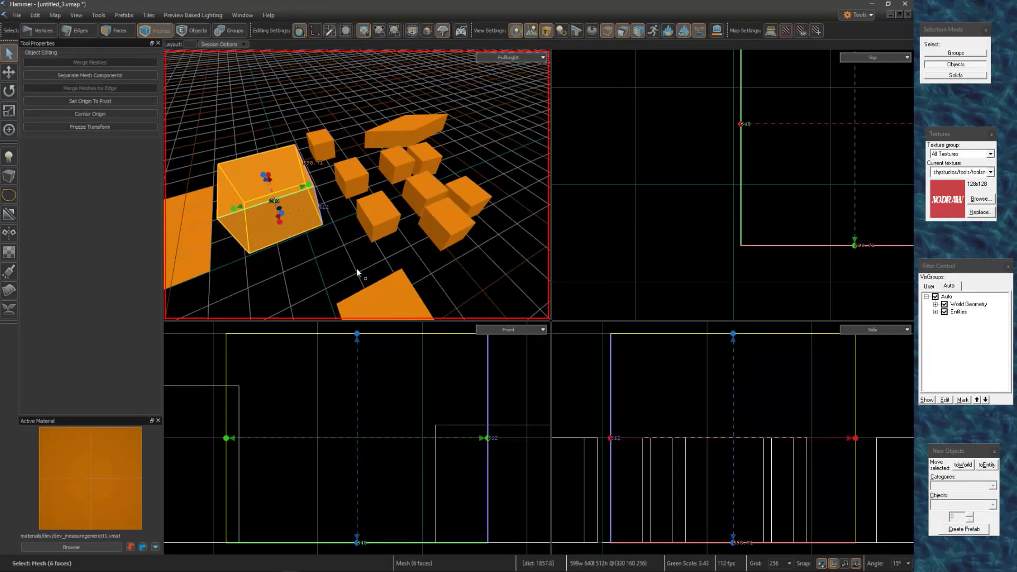
ctrl+click(354, 182)
ctrl+click(384, 223)
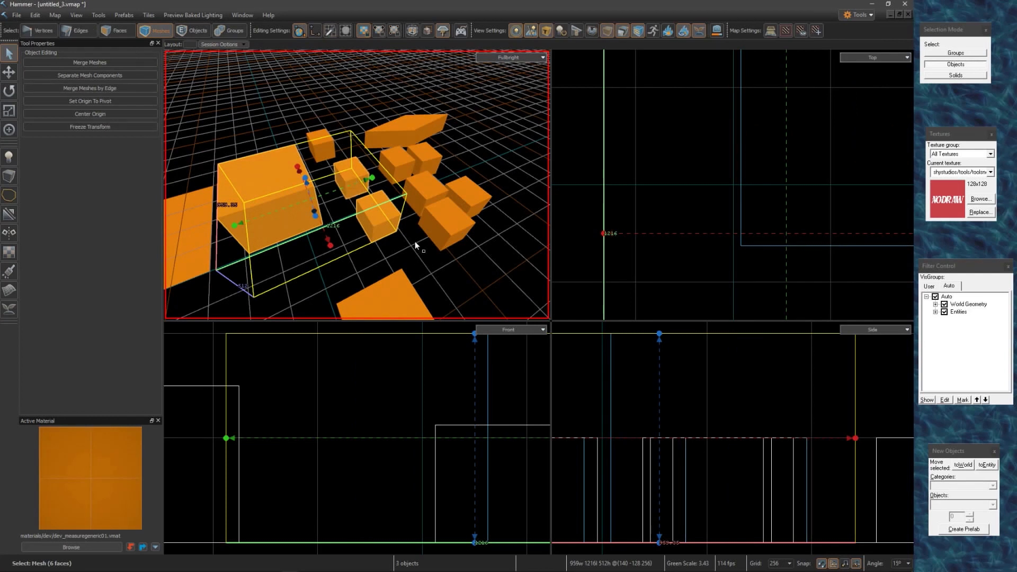
click(421, 254)
Select members of the three-block group individually in Meshes mode, then switch to Groups mode and select the whole group.
click(374, 220)
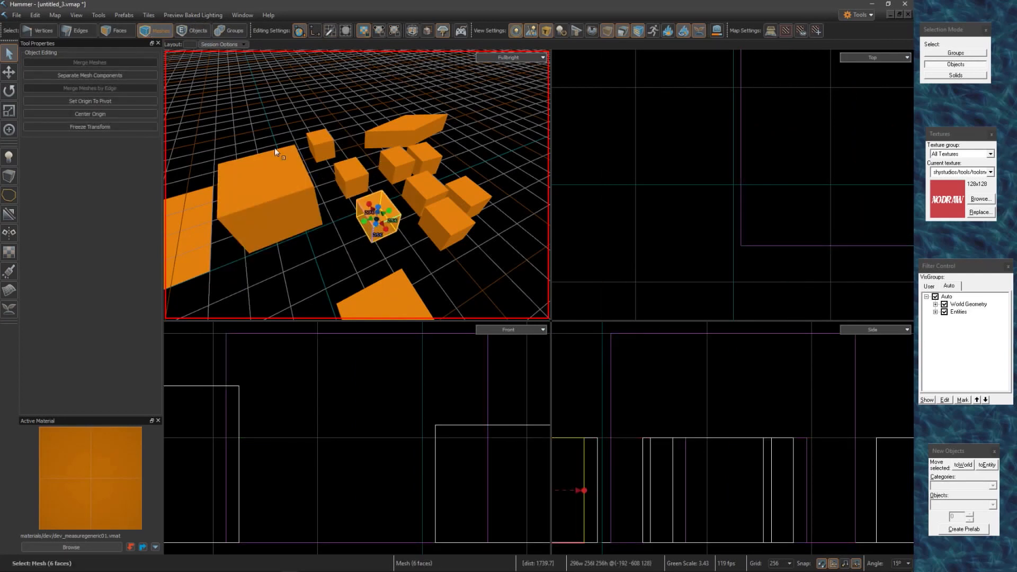
click(292, 204)
click(380, 220)
click(228, 34)
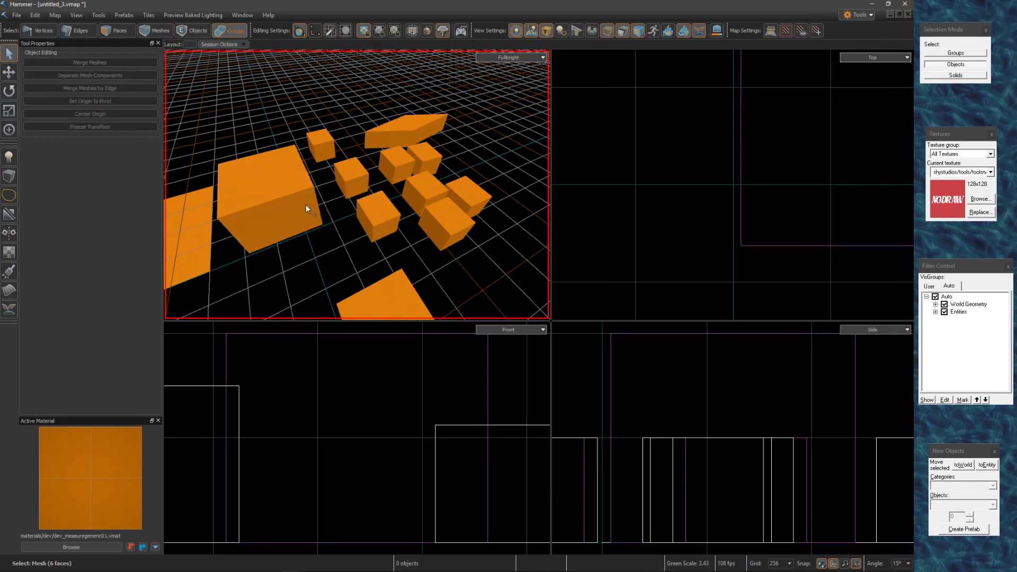
click(373, 227)
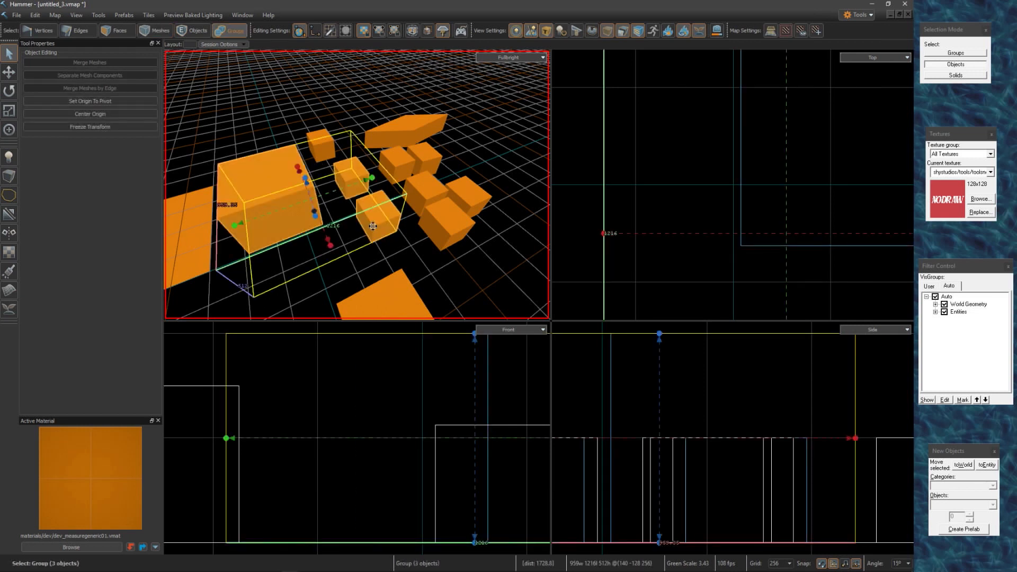
Ungroup the three blocks, select each of them individually in Groups mode and clear the selection.
key(ctrl)
key(ctrl+u)
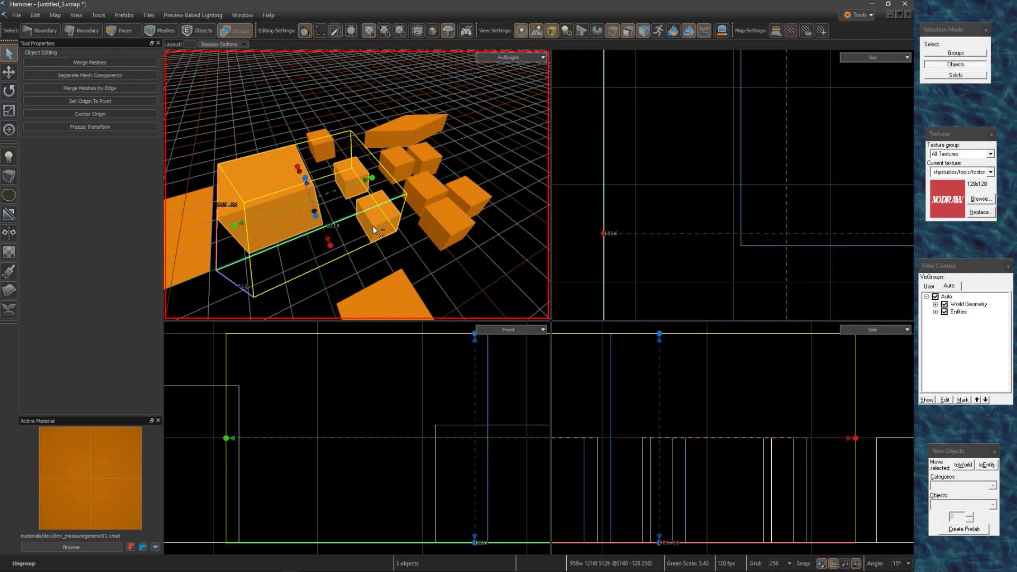
click(382, 240)
click(376, 222)
click(348, 171)
click(305, 199)
click(377, 216)
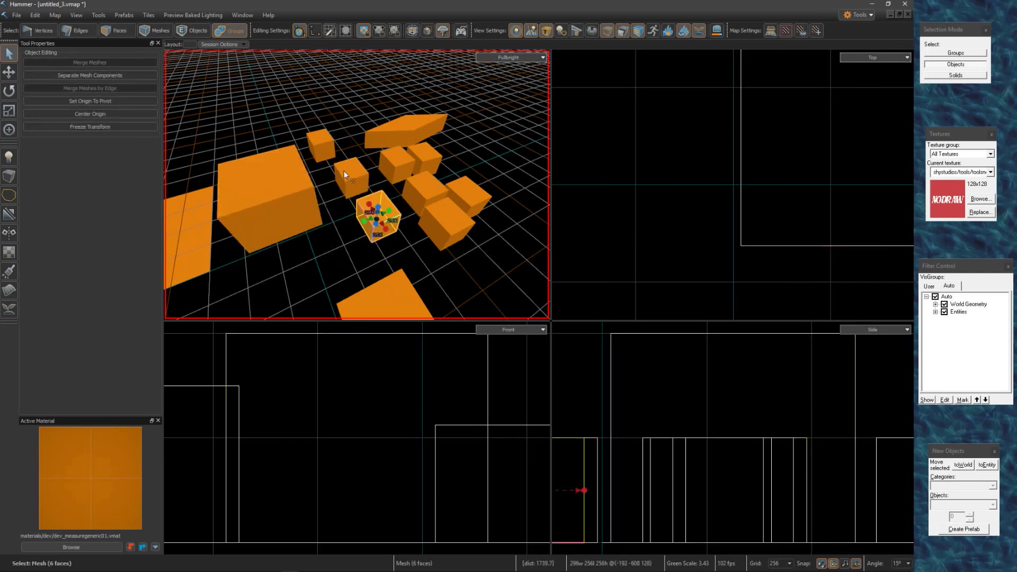
click(345, 171)
click(275, 199)
key(Escape)
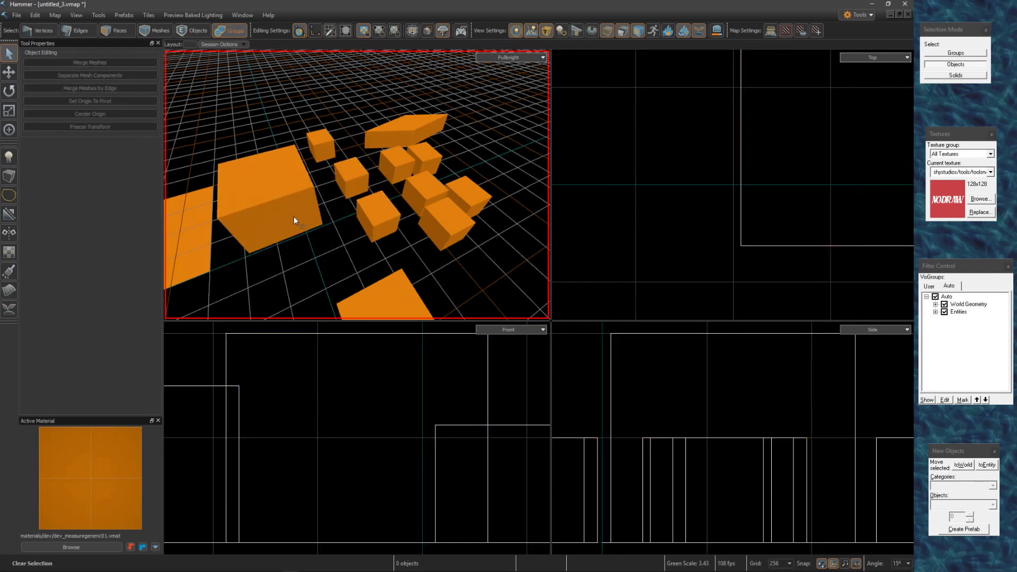
Quick hide the large block in the 3D view, bring it back, reselect it and clear the selection.
click(293, 216)
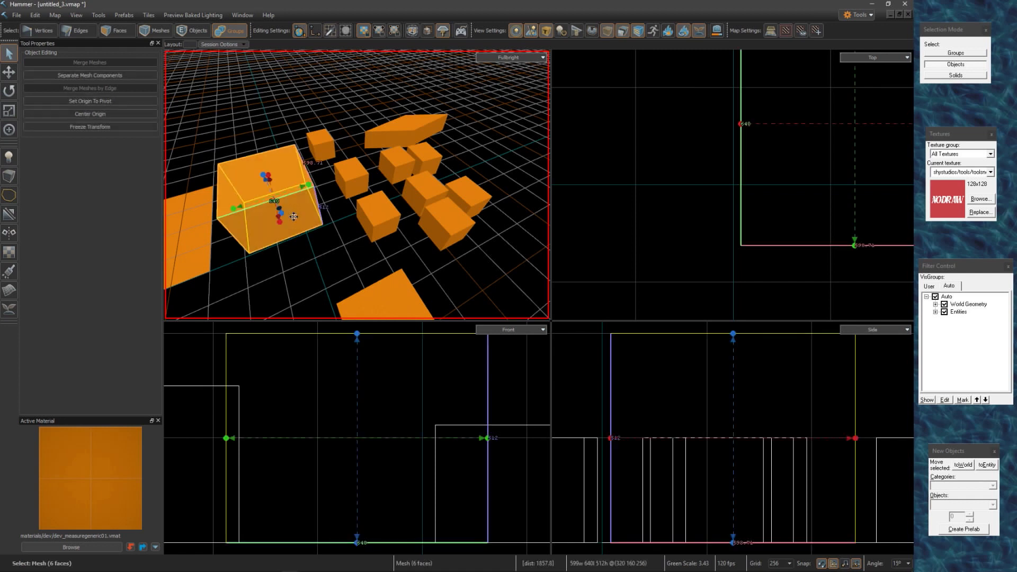
key(h)
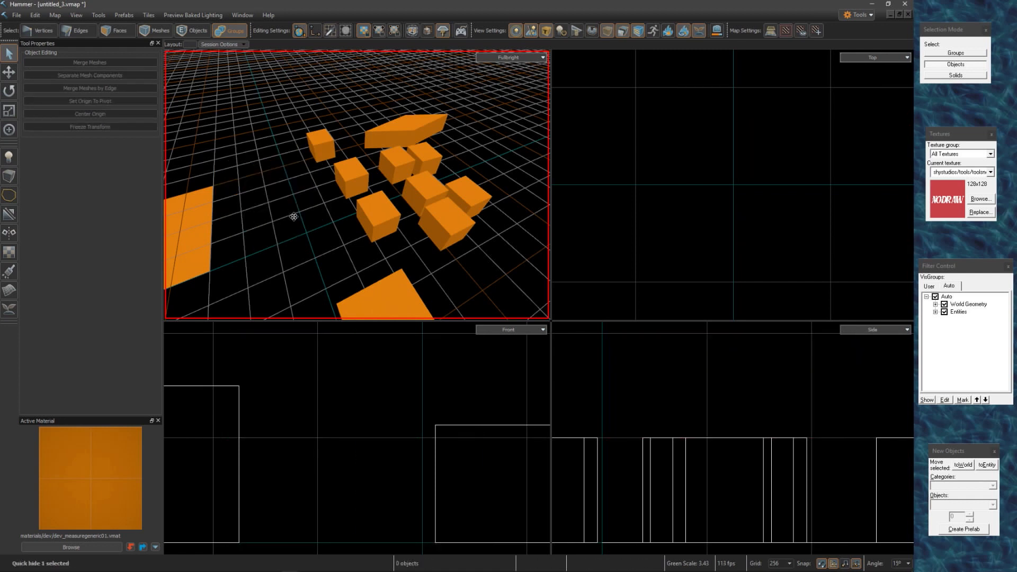
key(ctrl+h)
click(301, 221)
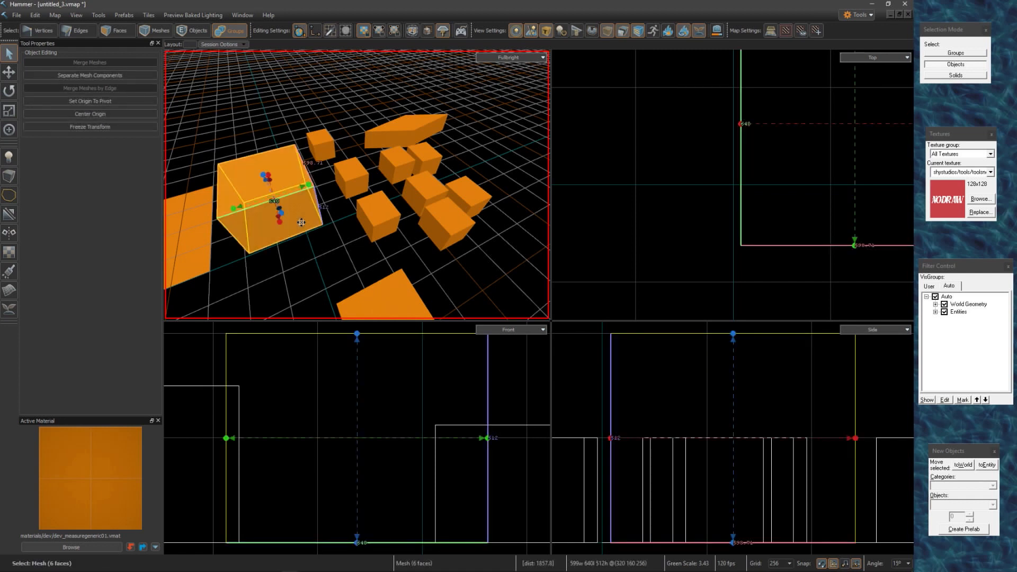
key(shift+h)
alt+drag(301, 221, 371, 247)
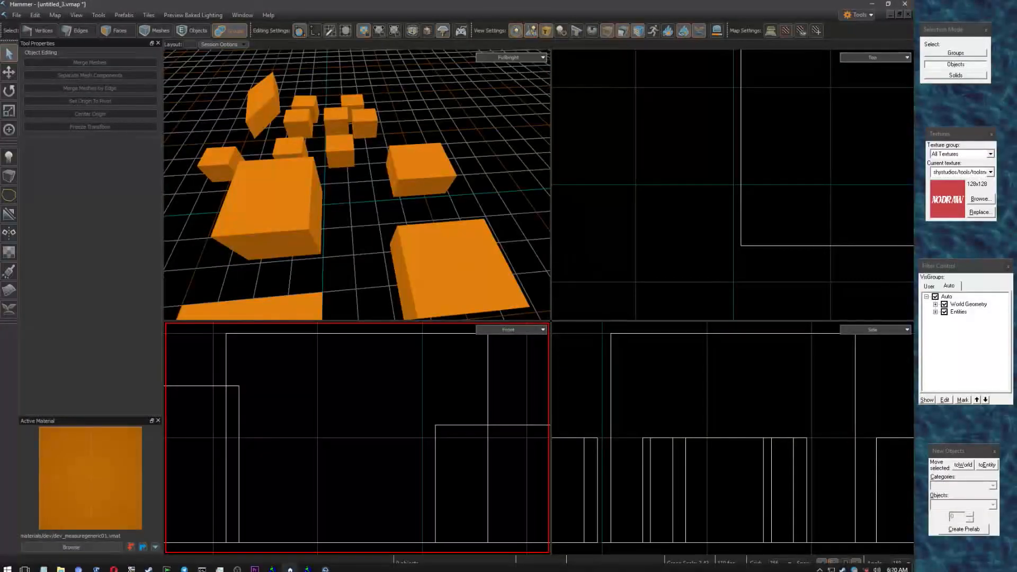
Switch to Source 1 Hammer, select a large block's top face with the face editing tool and show its displacement settings.
click(272, 563)
click(303, 229)
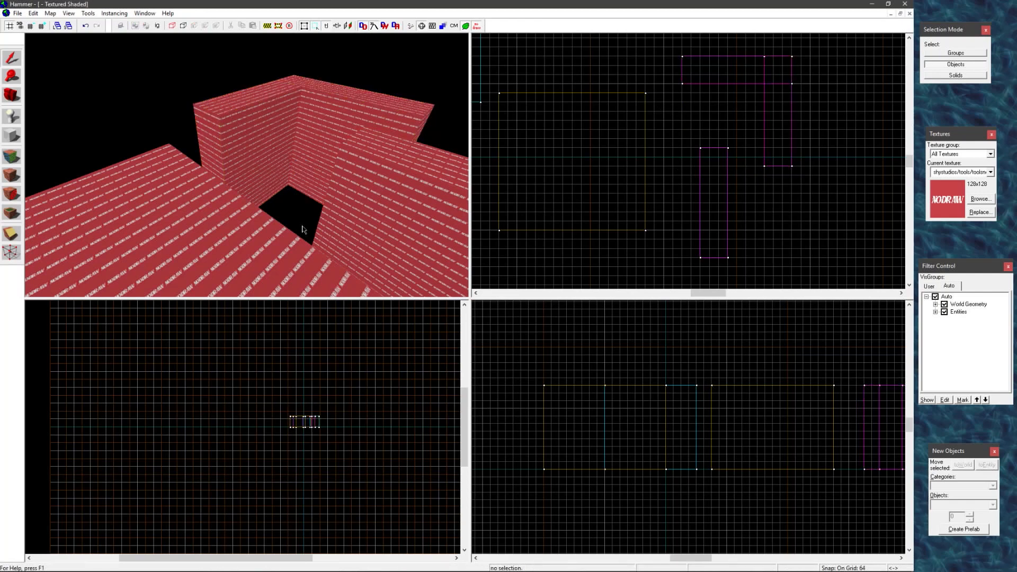
key(z)
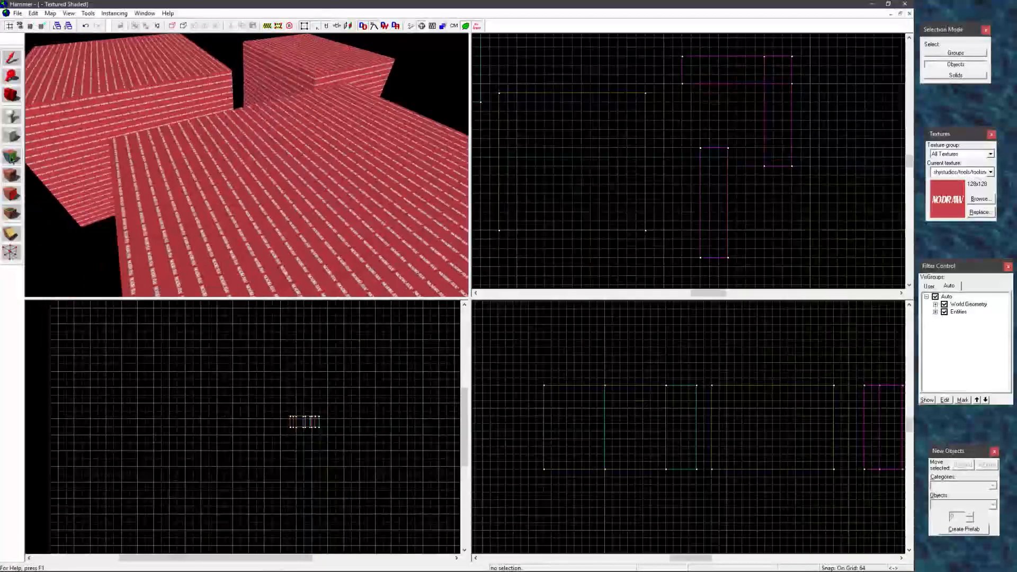
key(shift+a)
key(w)
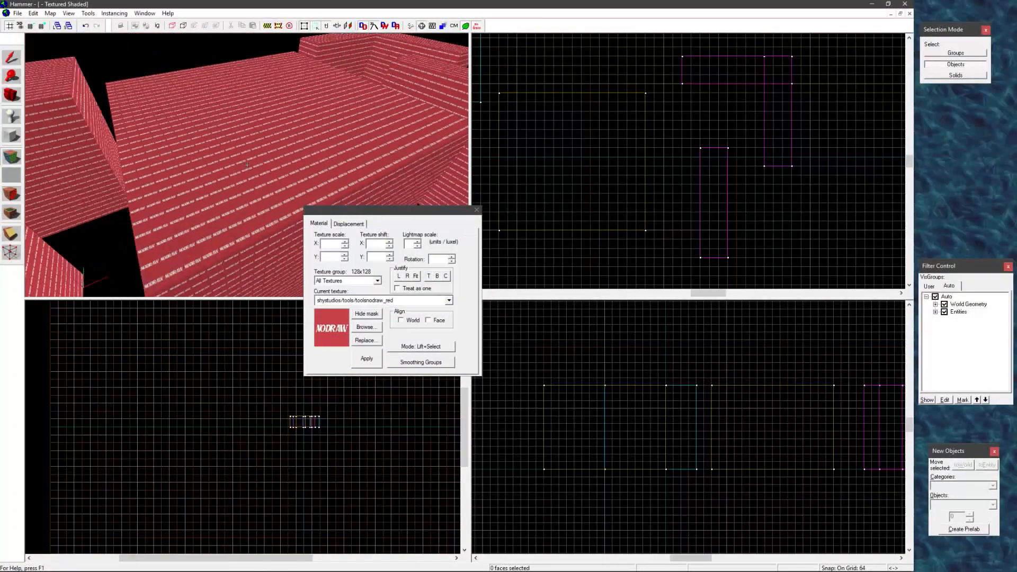
key(z)
click(239, 175)
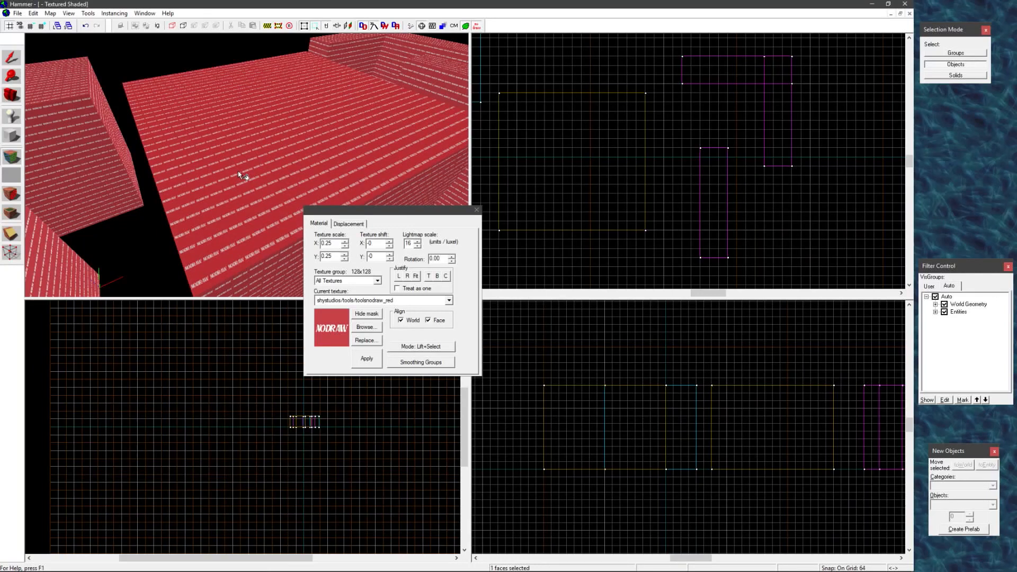
click(349, 223)
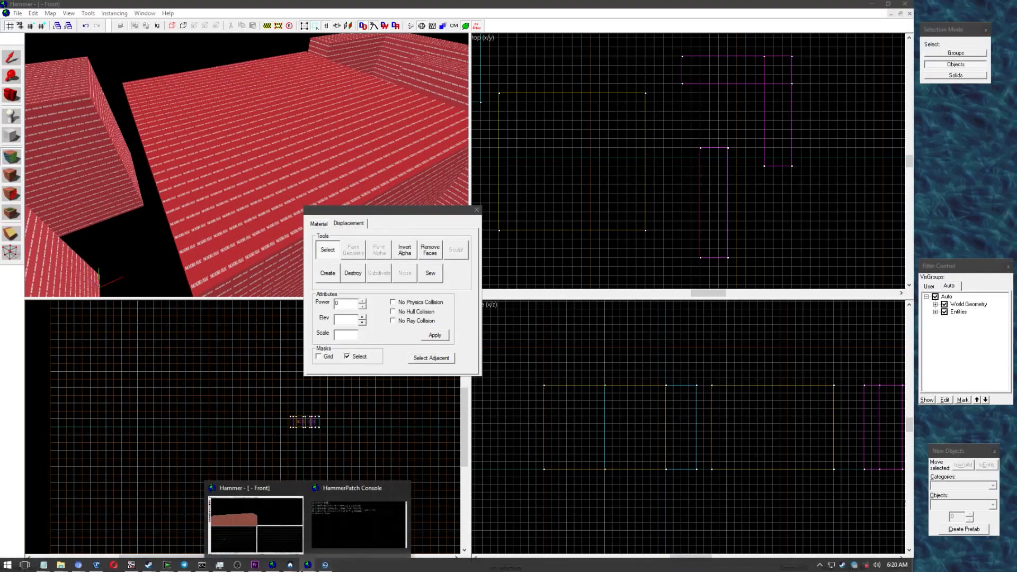
Return to Source 2 Hammer and bevel one top corner vertex of the large block in Vertices mode.
mouse_move(290, 565)
click(383, 519)
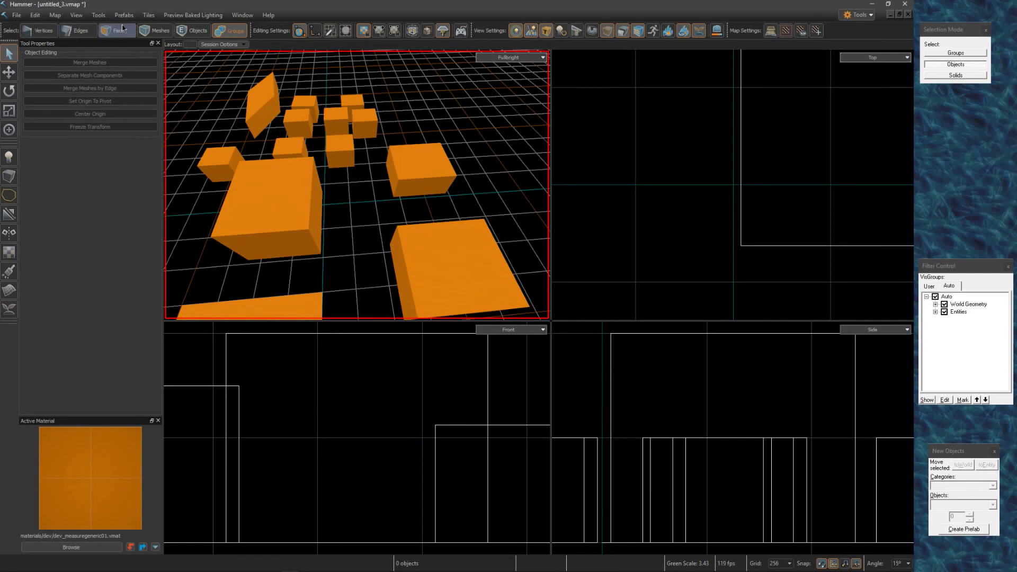
click(40, 30)
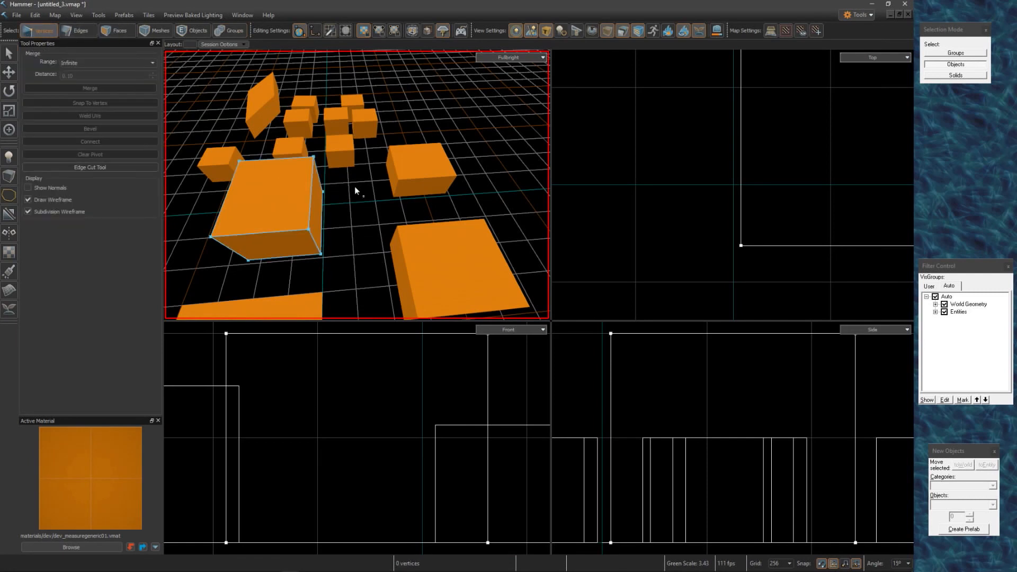
right_drag(357, 190, 357, 185)
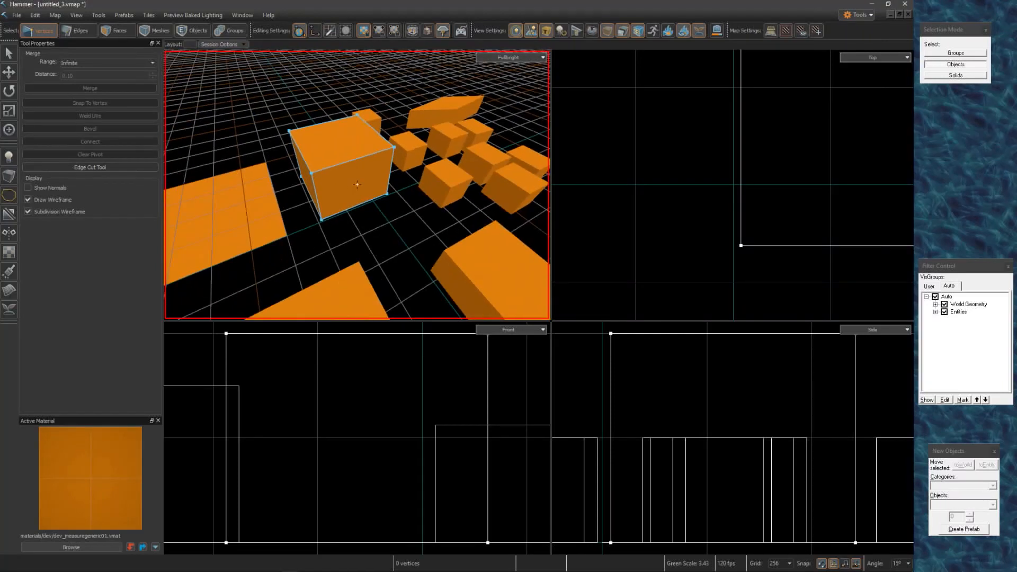
click(310, 172)
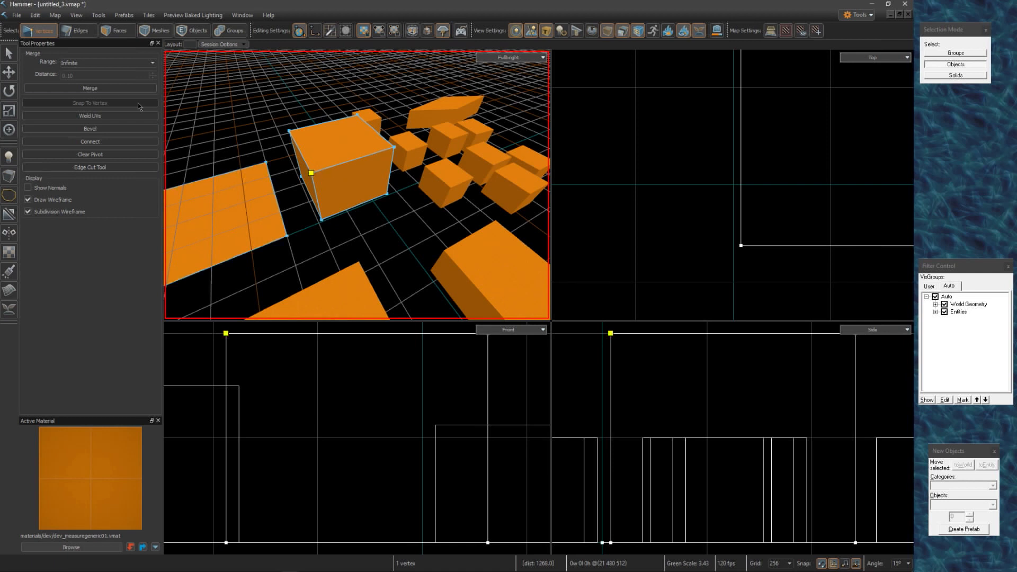
click(103, 128)
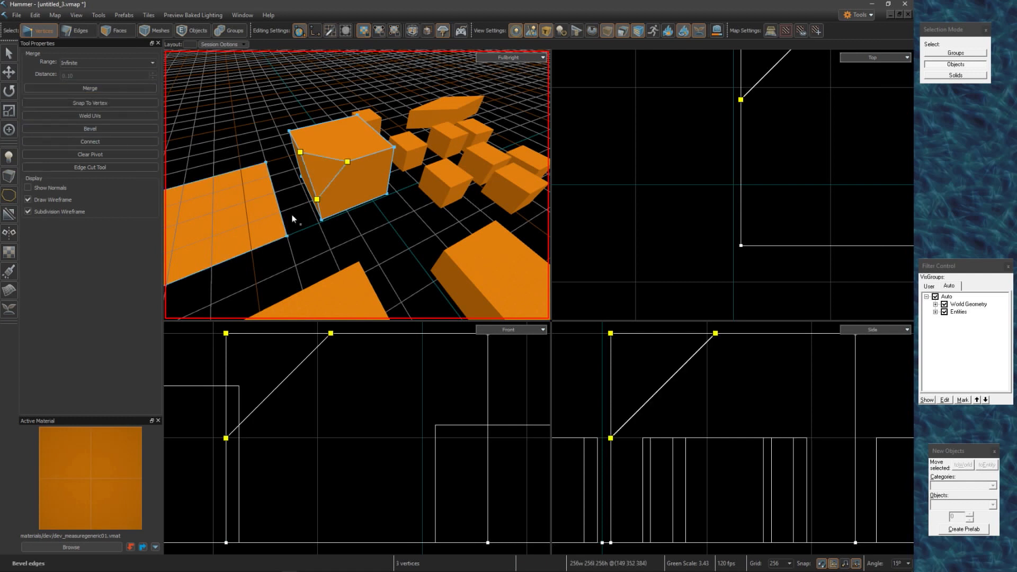
In Edges mode, select one diagonal edge of the bevelled corner and the two adjoining top edges of the block.
middle_drag(290, 218, 305, 196)
scroll(304, 189, up, 3)
key(2)
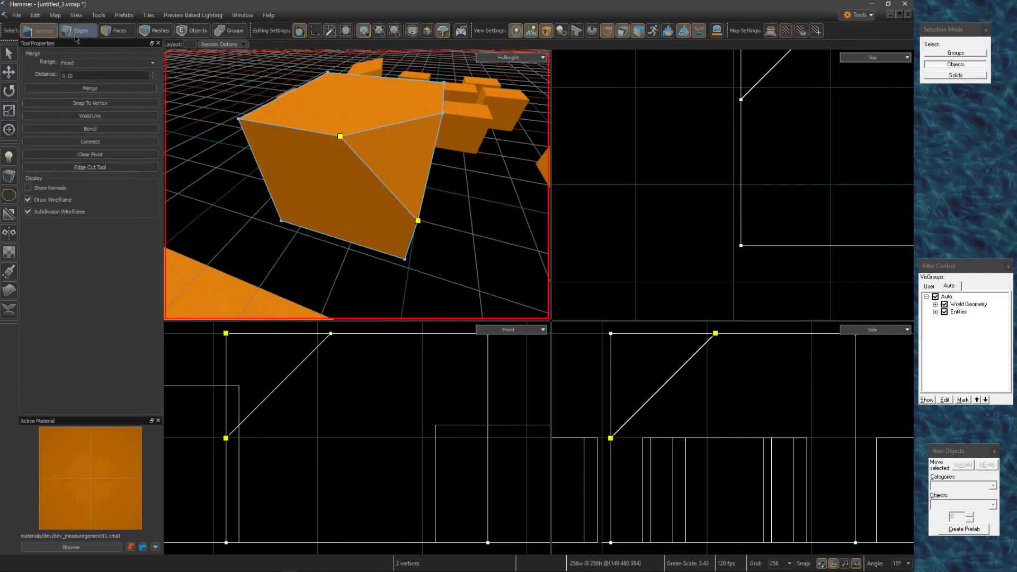
click(302, 136)
click(377, 175)
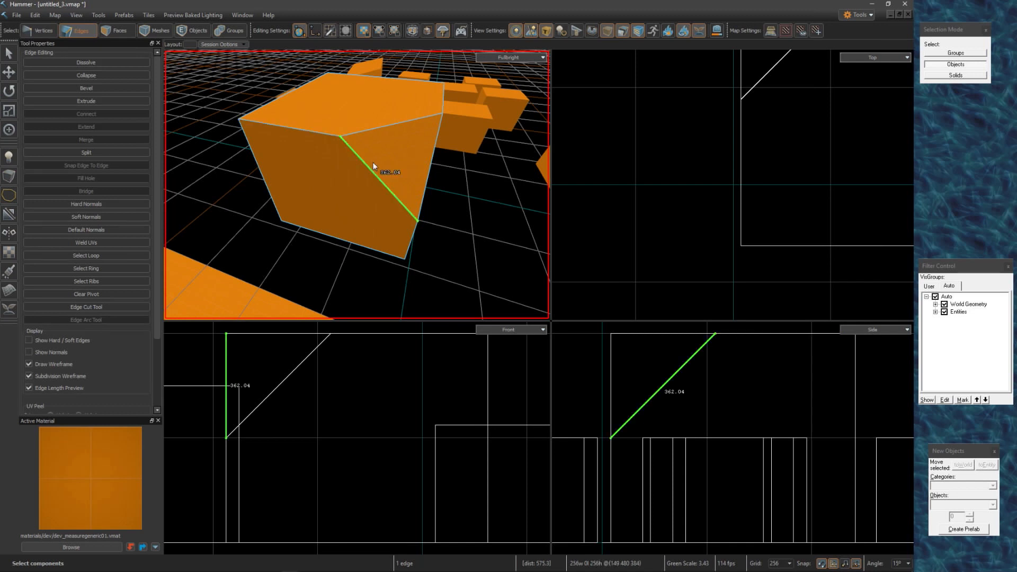
ctrl+click(386, 126)
ctrl+click(312, 131)
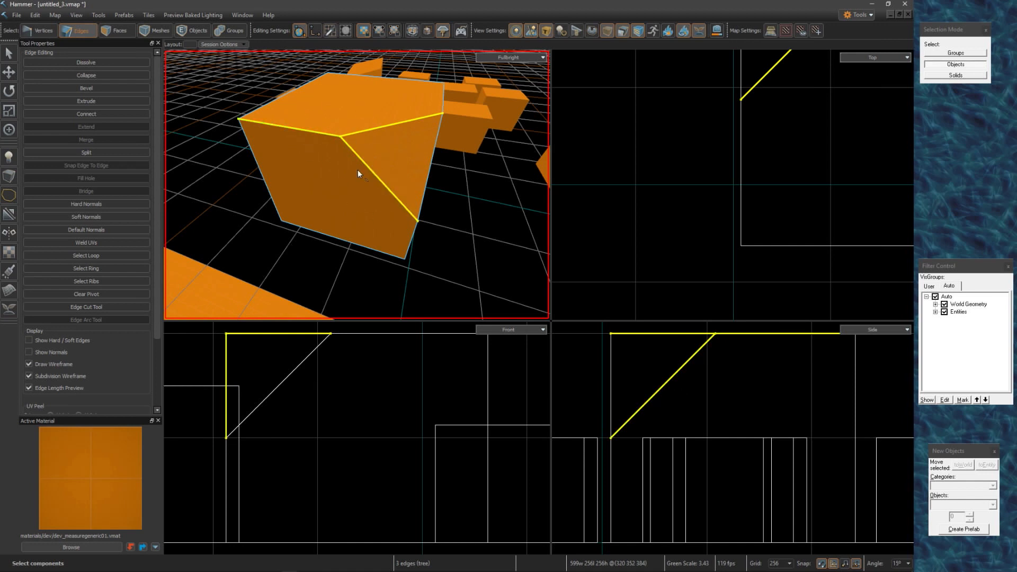
Switch the selection mode to Faces, return to the Edges selection, and activate Objects mode.
key(3)
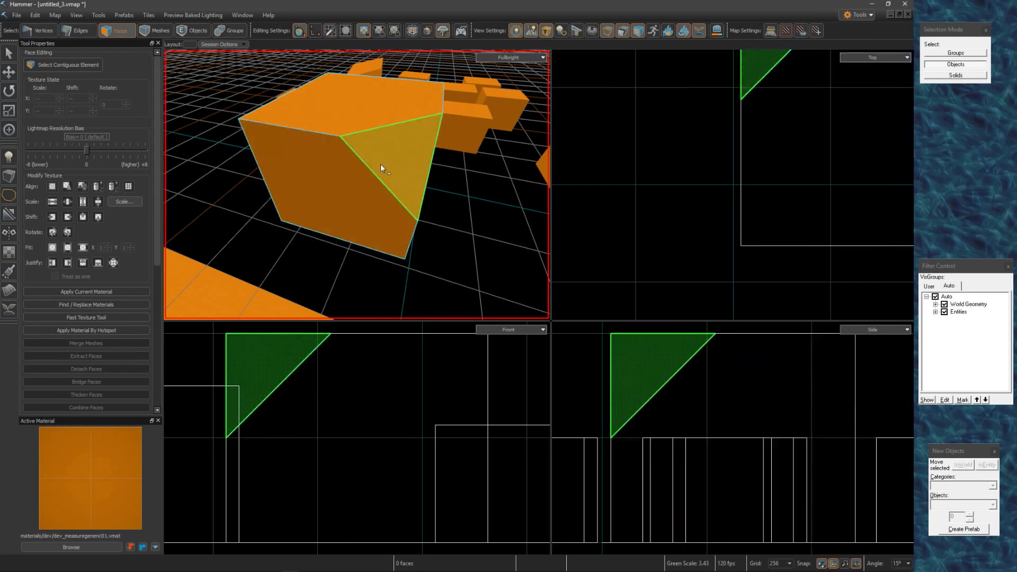
drag(158, 189, 162, 168)
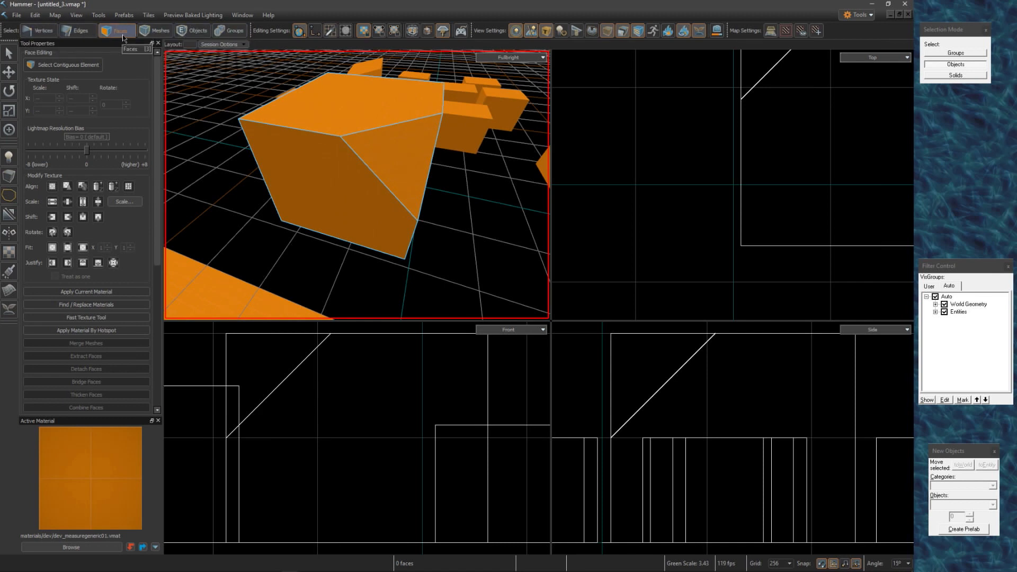
click(206, 89)
key(2)
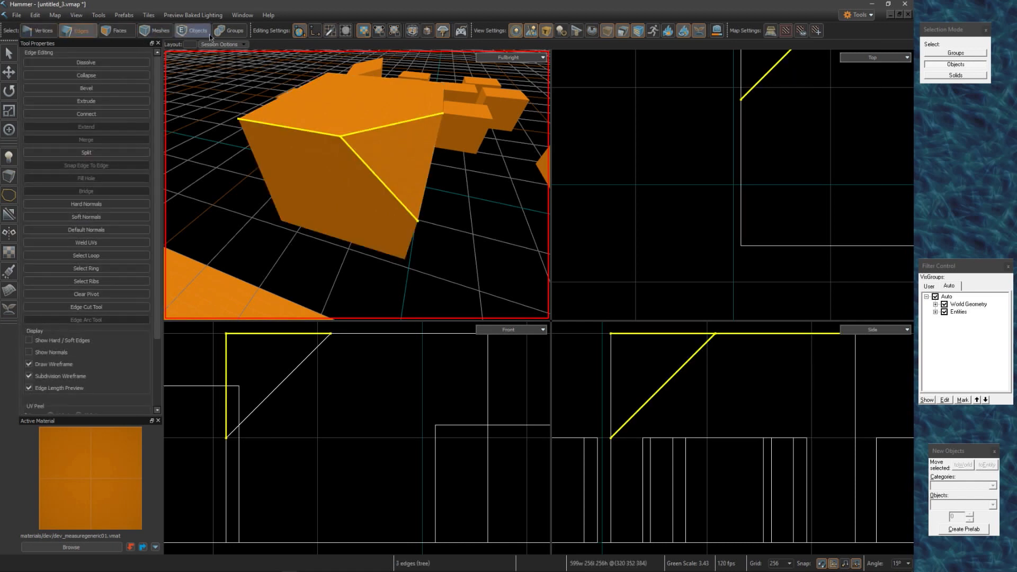
key(4)
click(202, 102)
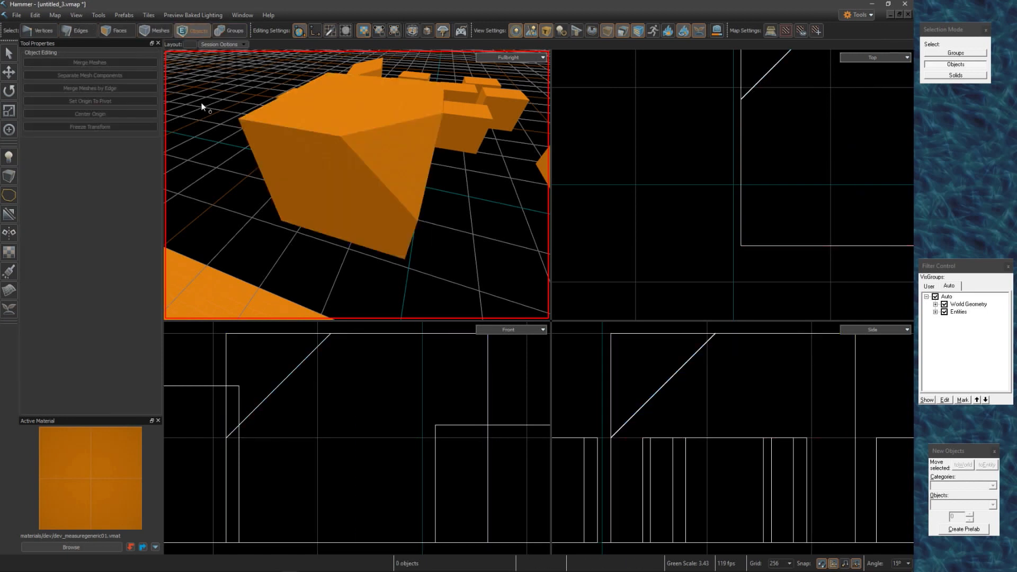
Toggle repeatedly between Edges and Objects modes on the bevelled block, finishing in Edges mode.
key(2)
key(4)
key(2)
key(4)
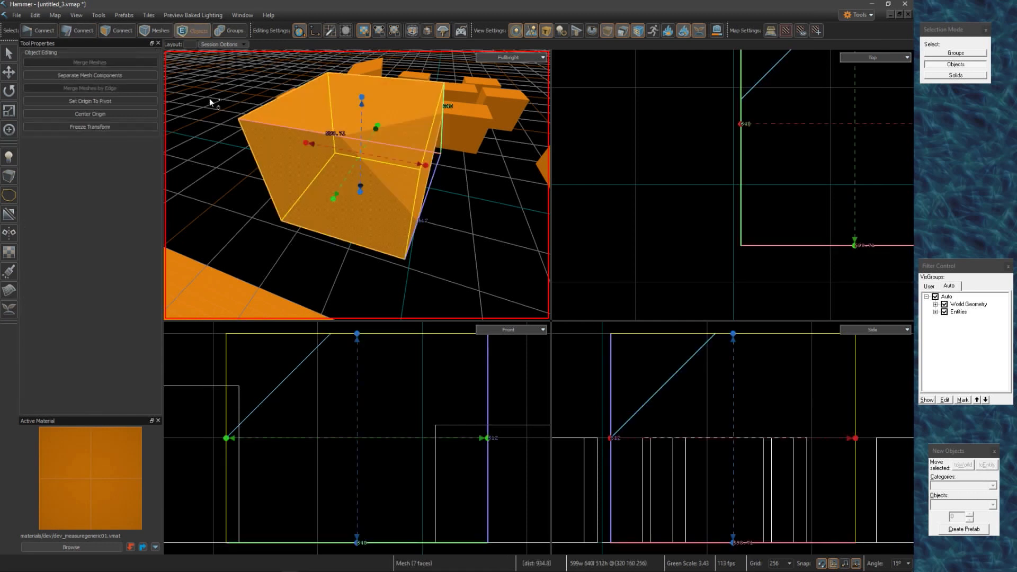
key(2)
key(4)
key(2)
key(4)
key(2)
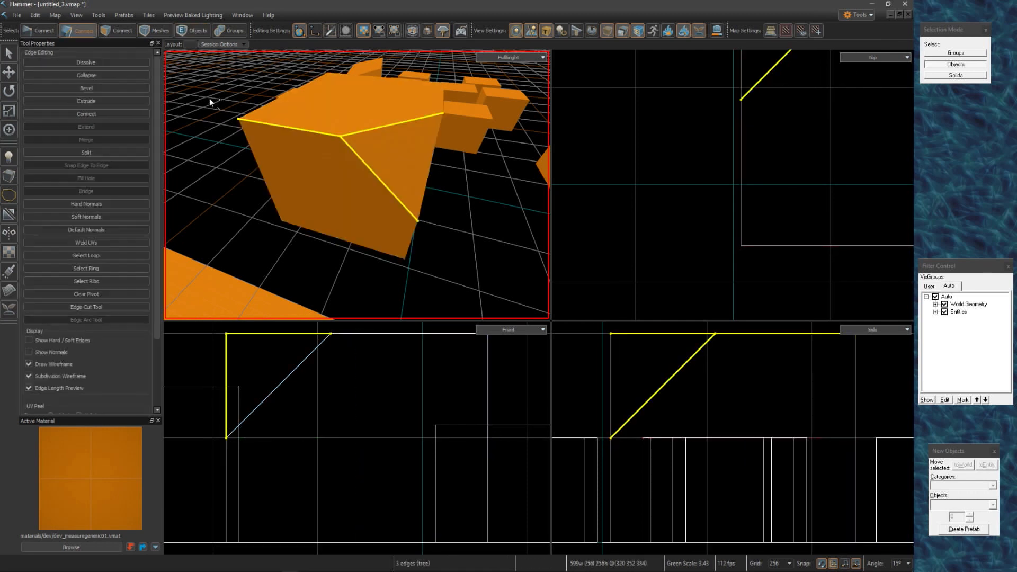
key(4)
key(2)
key(4)
key(2)
Activate Faces mode and examine the selection conversion options over the top face of the neighbouring unbevelled block.
key(z)
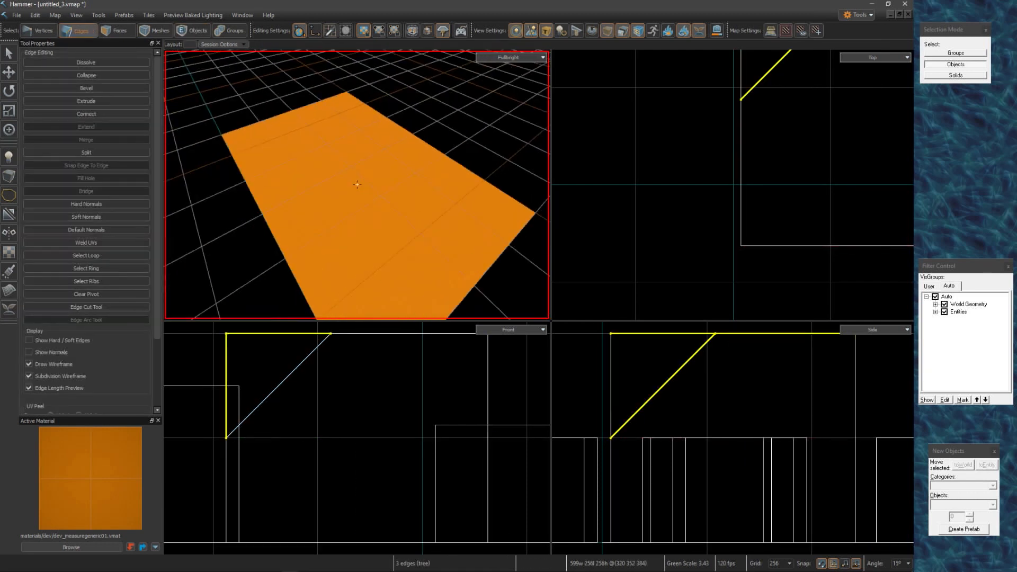
key(w)
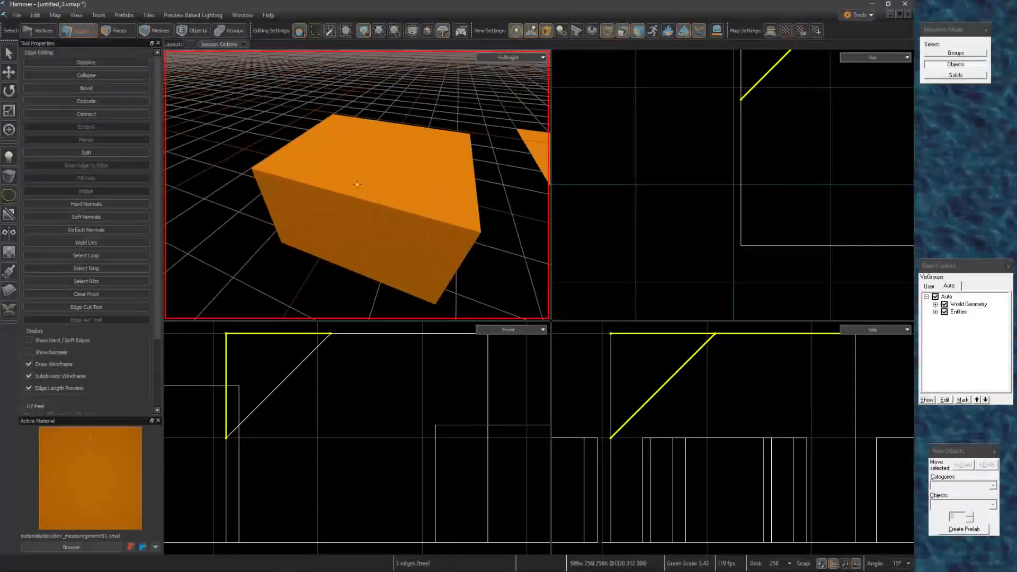
key(s)
key(z)
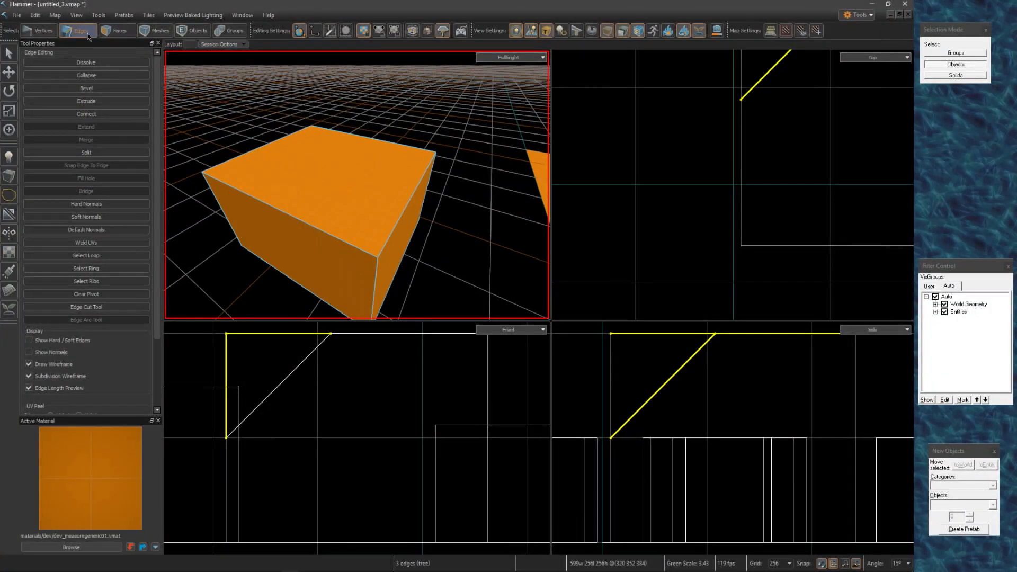
click(116, 31)
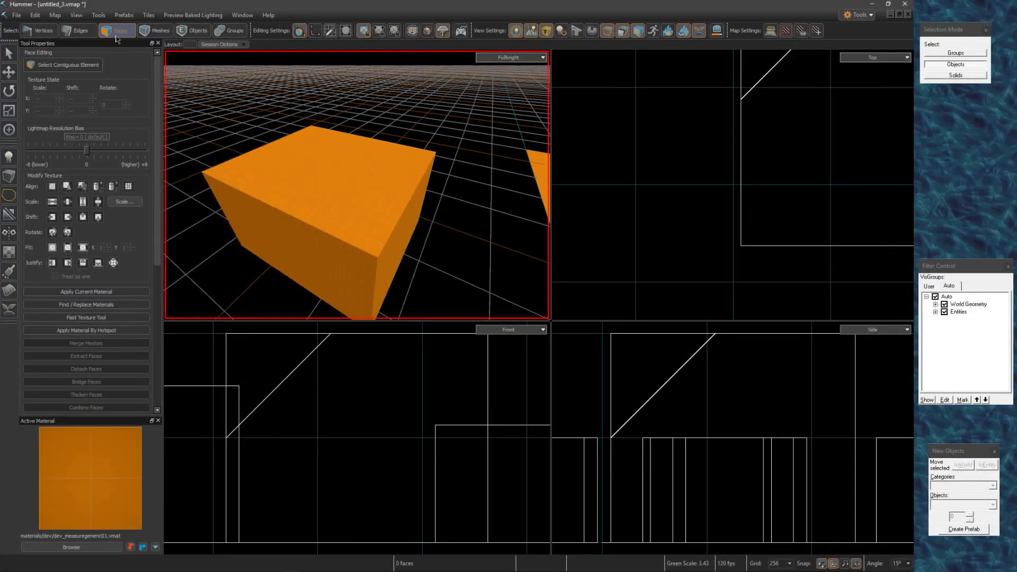
click(349, 149)
key(ctrl)
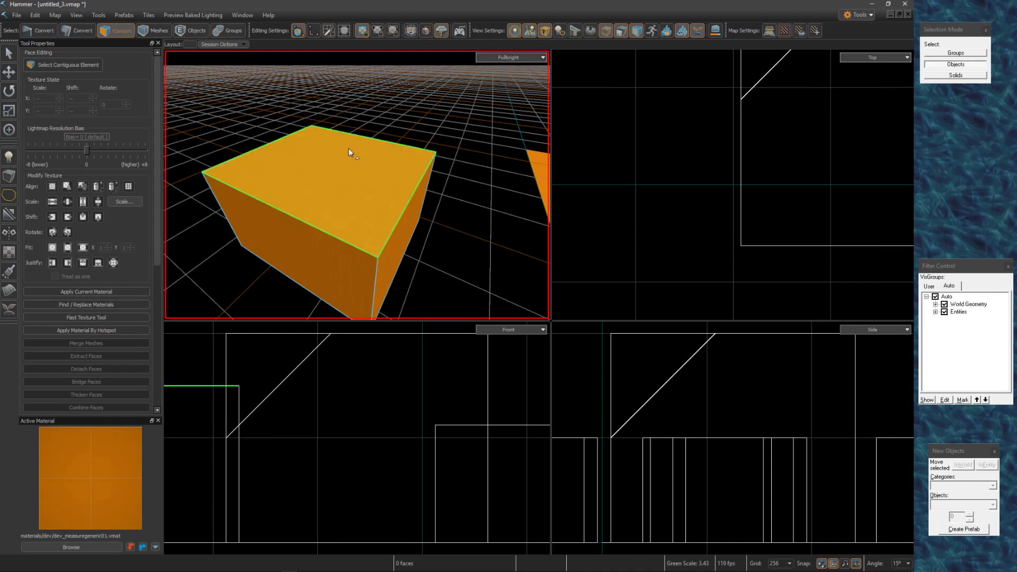
key(alt)
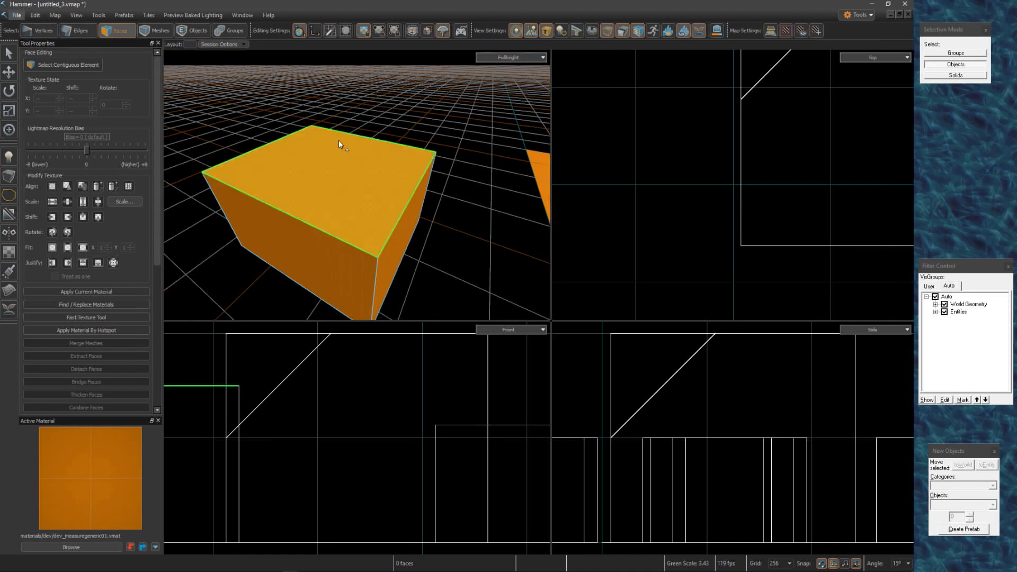
Select the whole unbevelled block in Meshes mode and convert the selection to all of its edges.
click(157, 30)
click(401, 179)
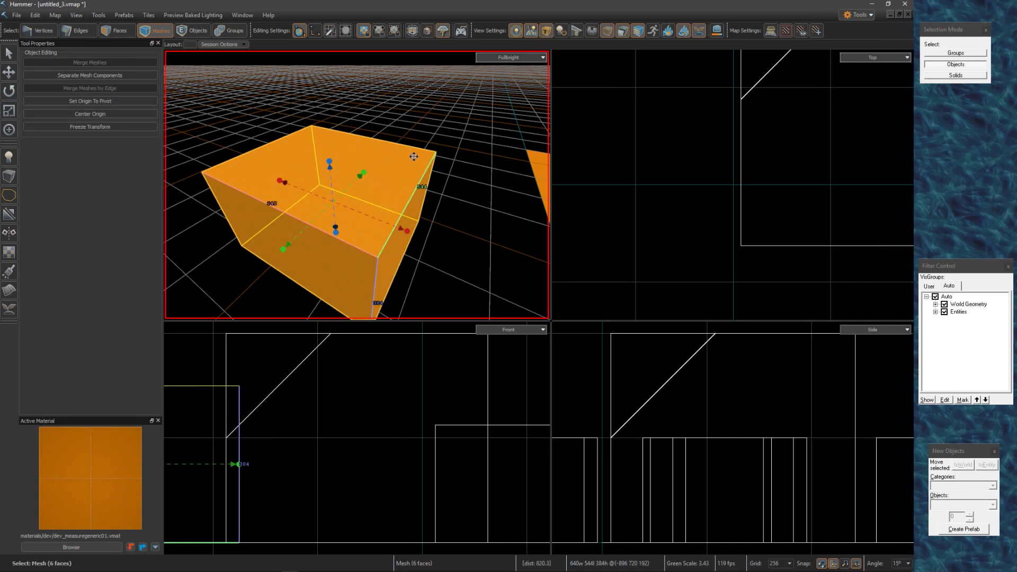
key(alt)
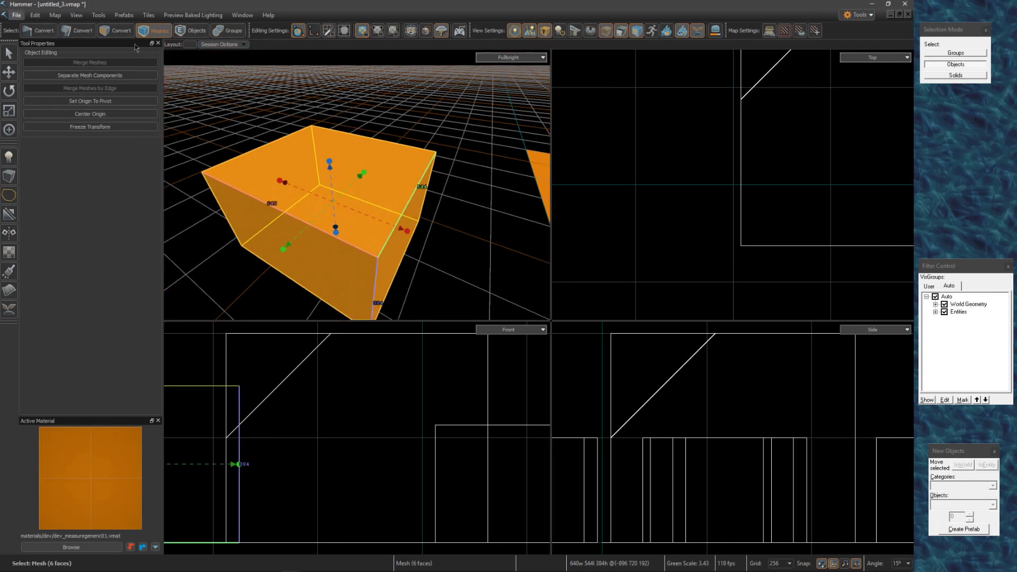
click(78, 31)
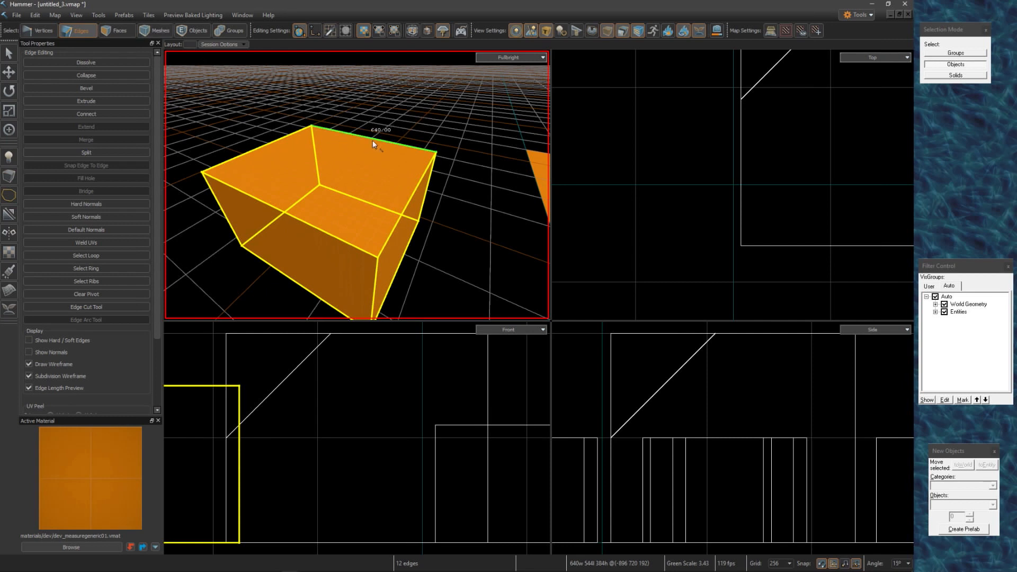
Switch to Faces mode and select the unbevelled block's top face and front side face together.
click(117, 30)
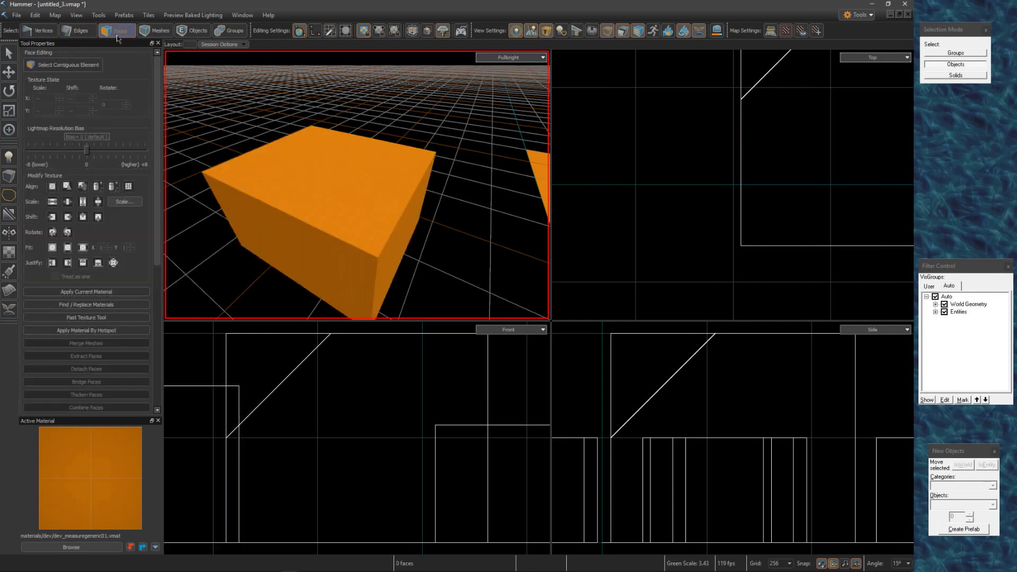
click(360, 170)
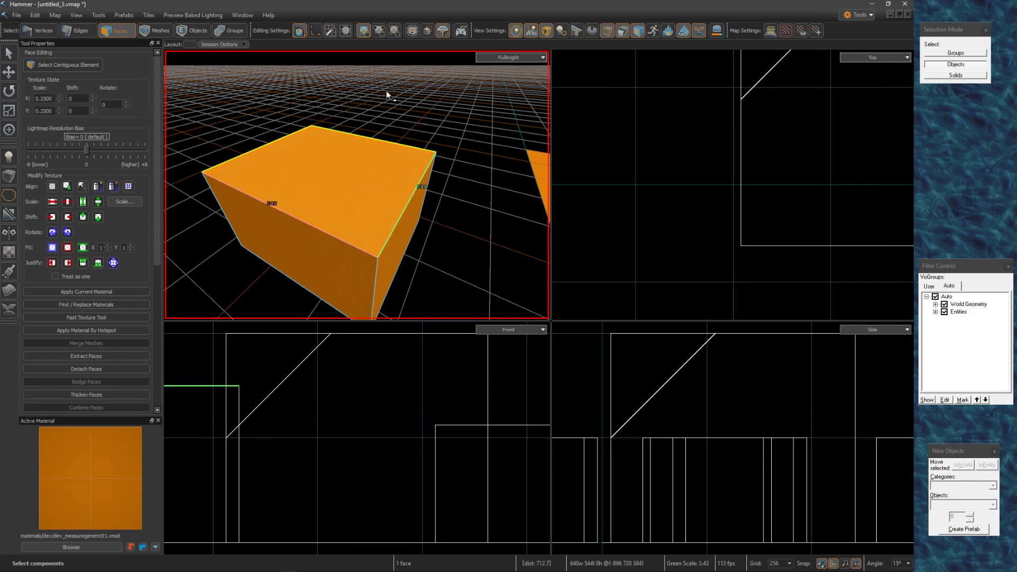
ctrl+click(327, 268)
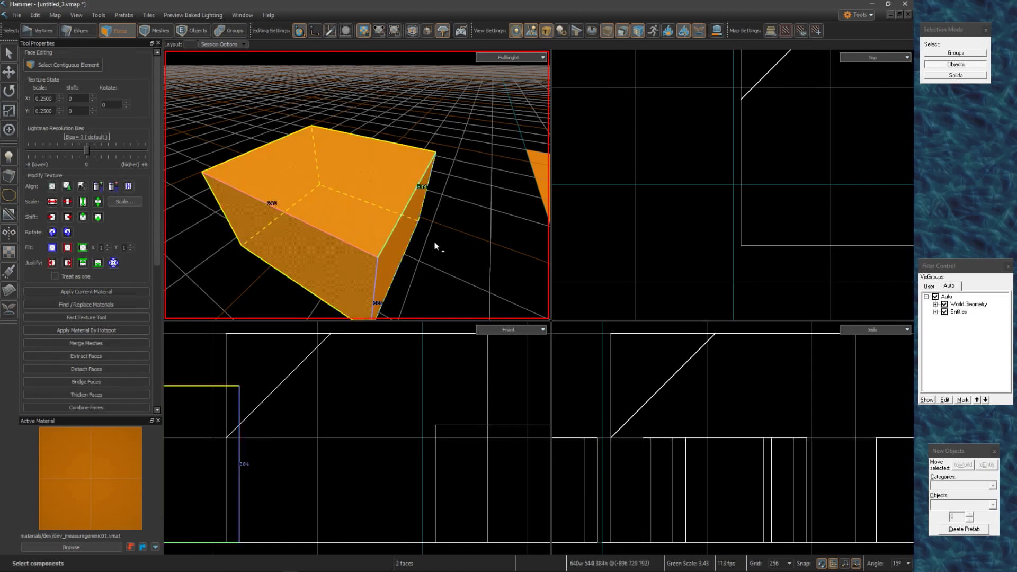
Convert the unbevelled block's two selected faces to all of their edges and clear the selection.
key(space)
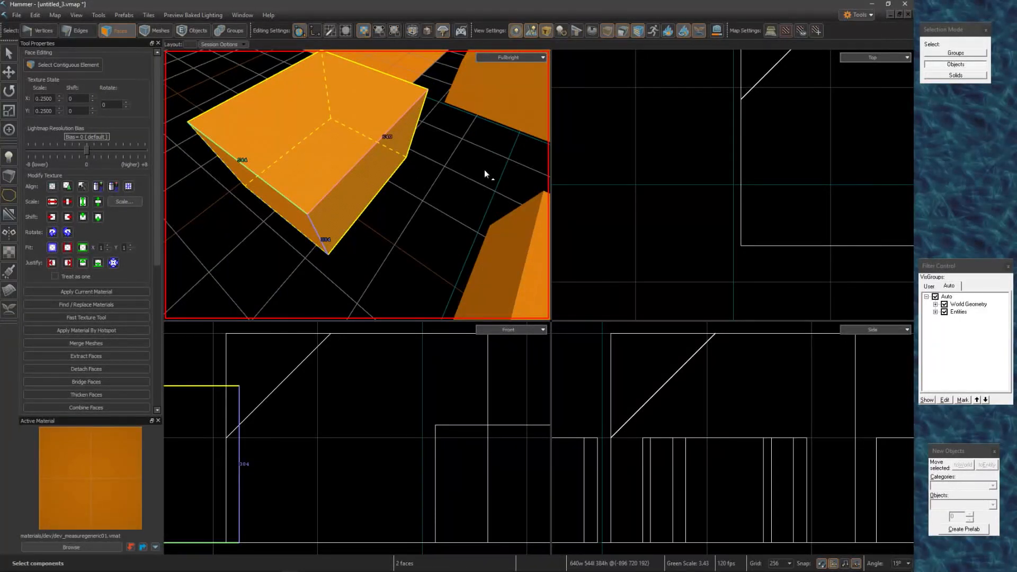
key(ctrl)
ctrl+click(78, 30)
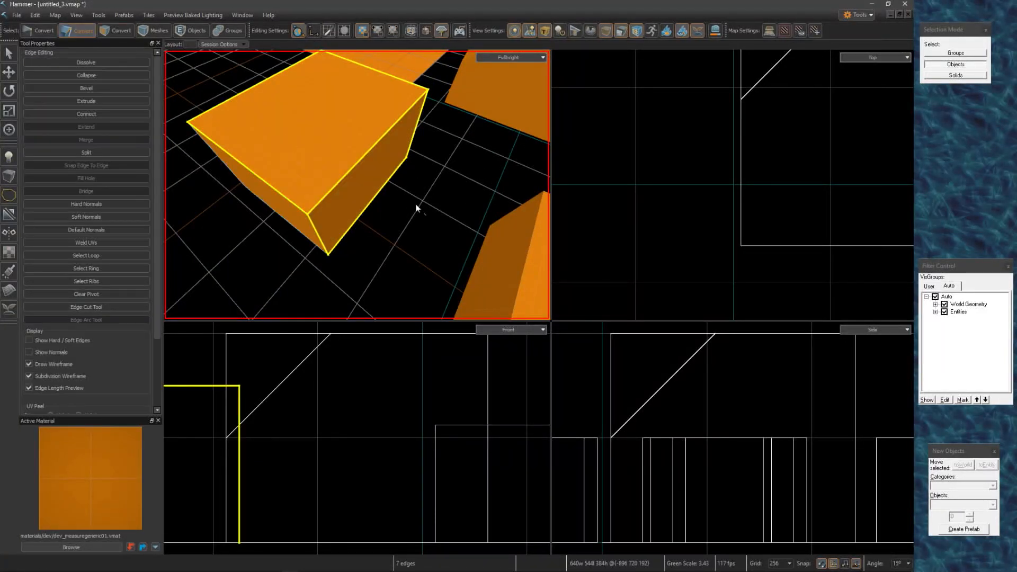
key(space)
key(d)
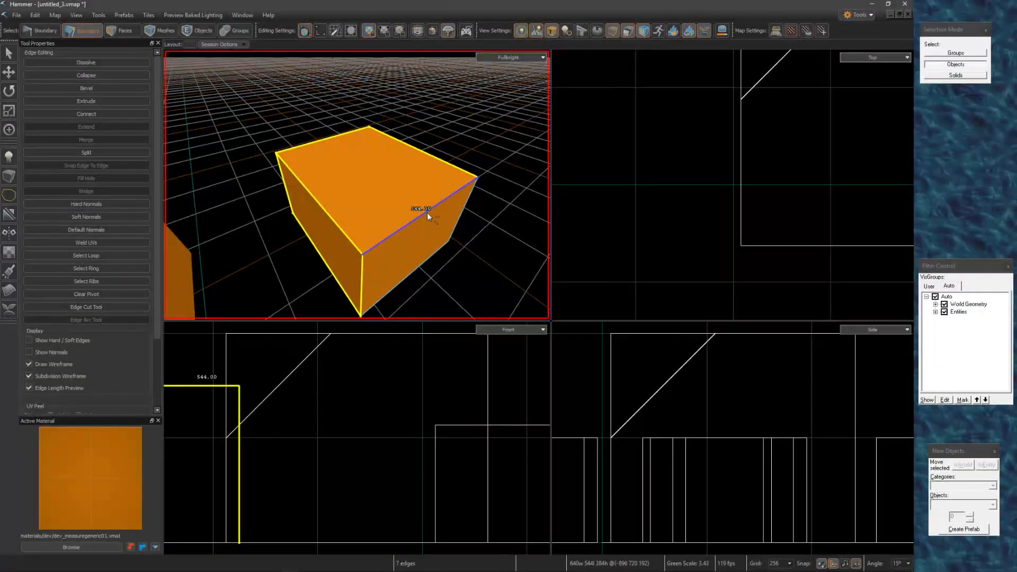
click(385, 173)
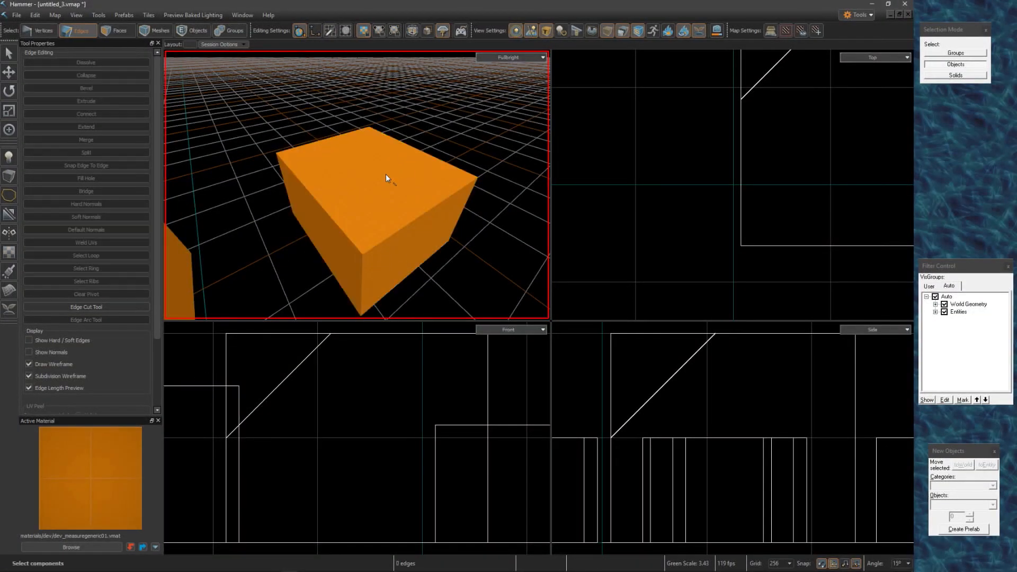
Reselect the block's top and side faces in Faces mode and convert them to only their outer boundary edges.
key(3)
click(355, 177)
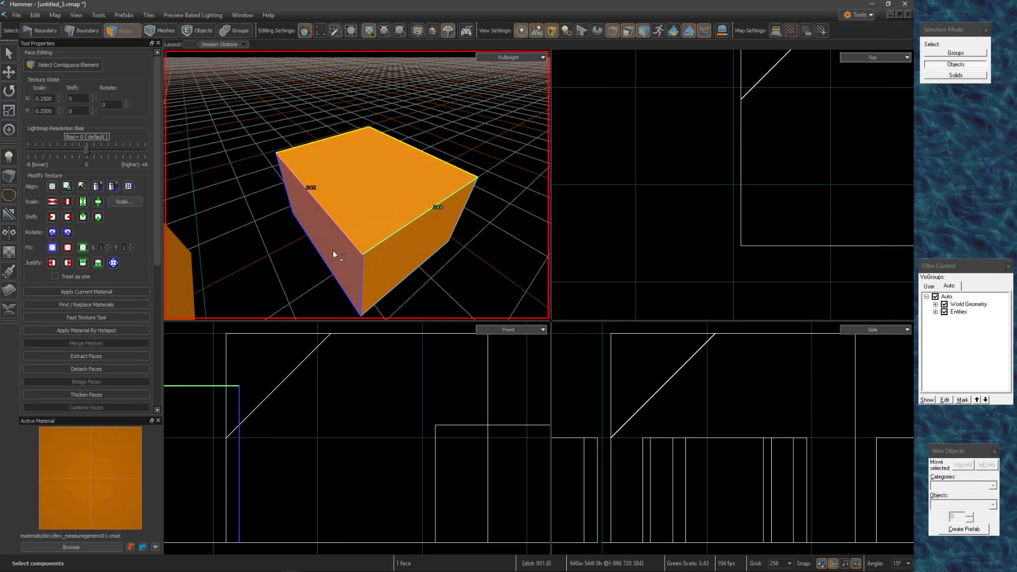
ctrl+click(320, 238)
right_drag(481, 116, 483, 113)
key(alt)
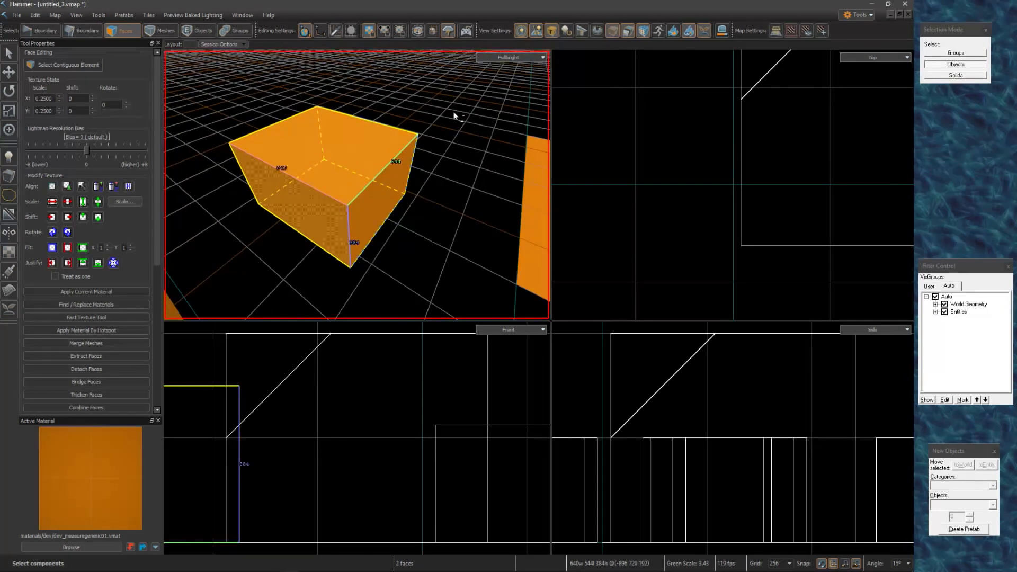
alt+click(87, 35)
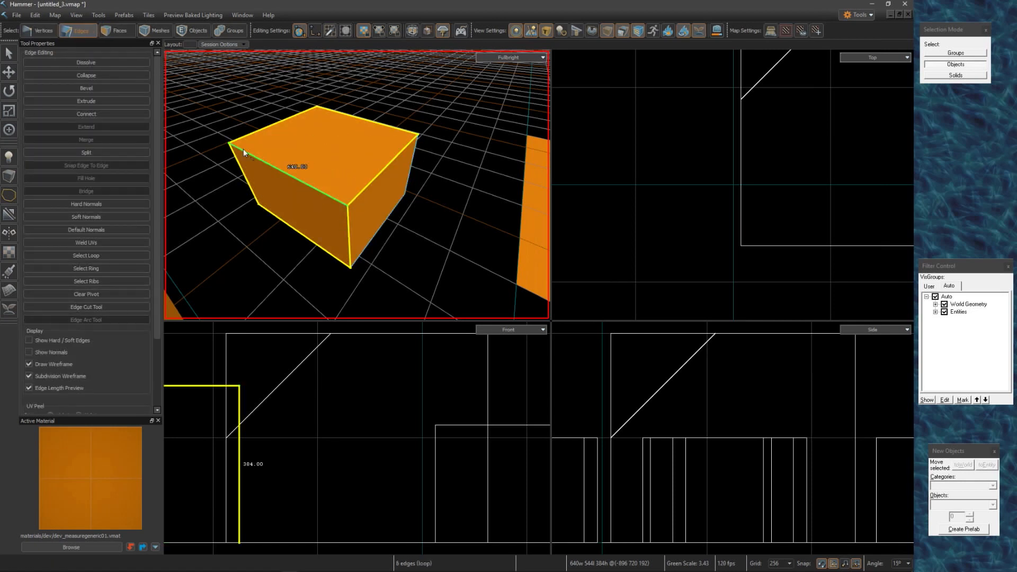
Select successive edge loops on the segmented block, ending with the loop around its near end face.
right_drag(408, 265, 356, 185)
click(346, 279)
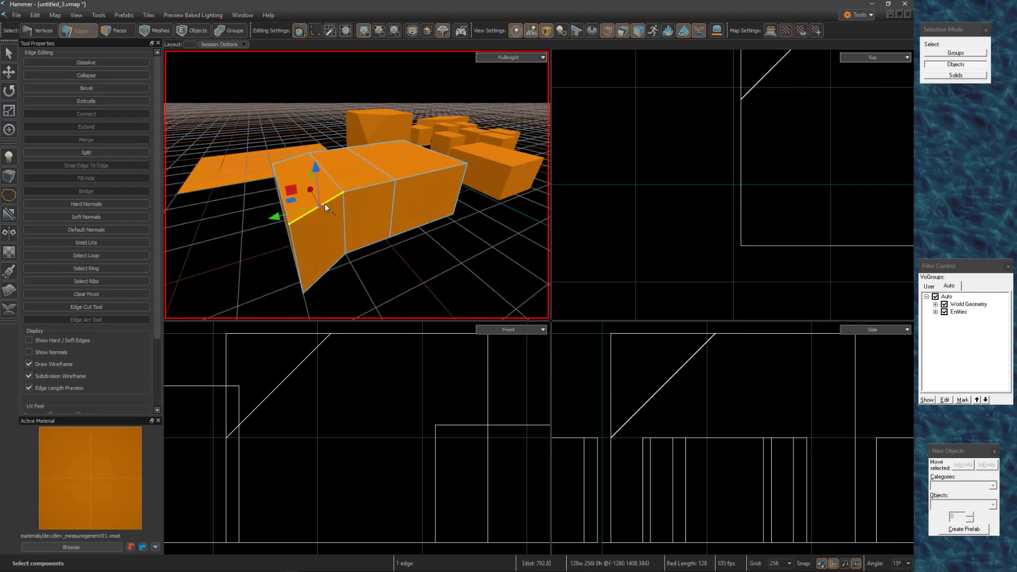
double_click(325, 204)
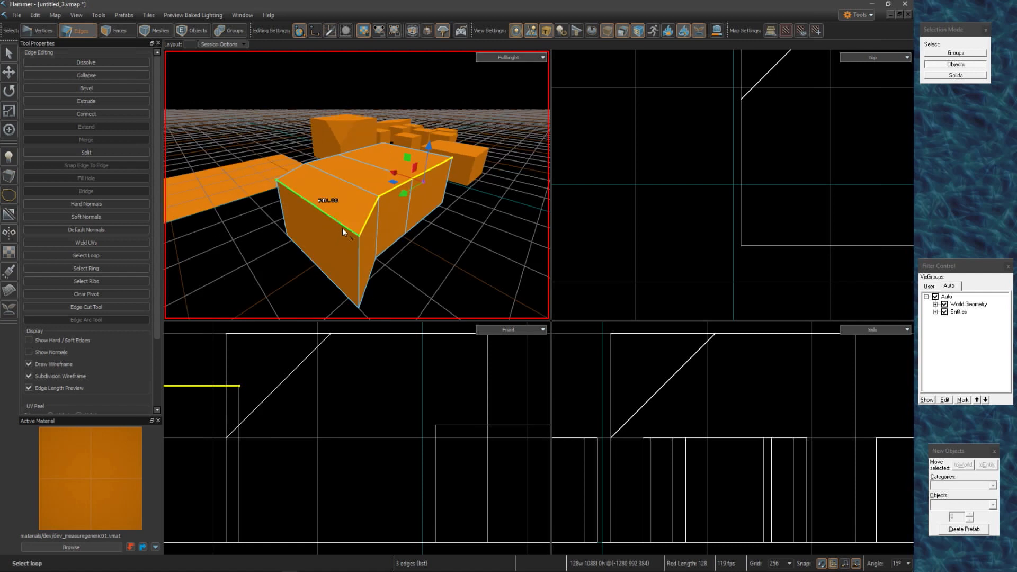
double_click(342, 228)
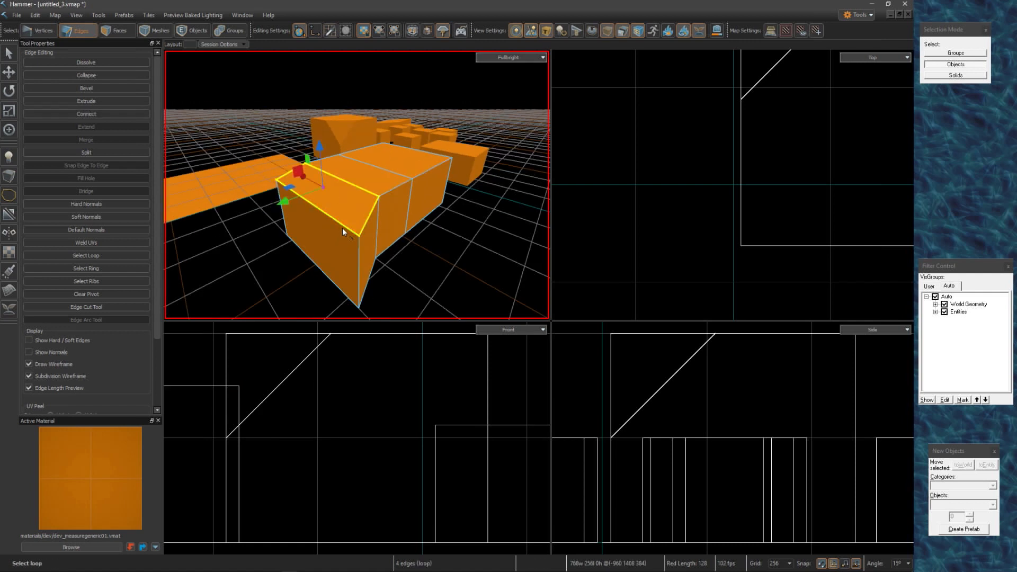
double_click(340, 290)
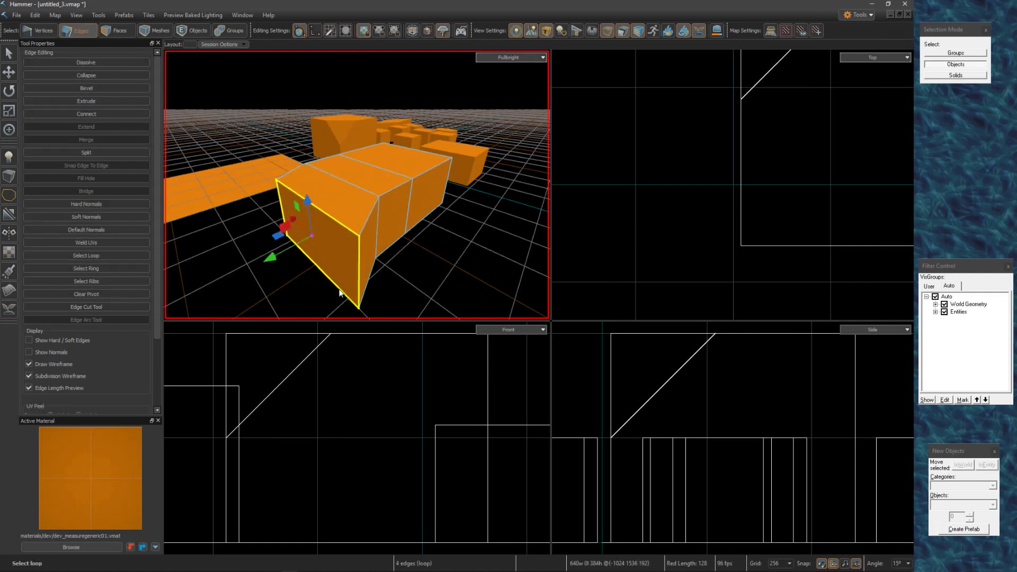
Switch to Faces mode and select all contiguous faces of the segmented block, clearing and repeating the selection.
click(107, 31)
double_click(344, 194)
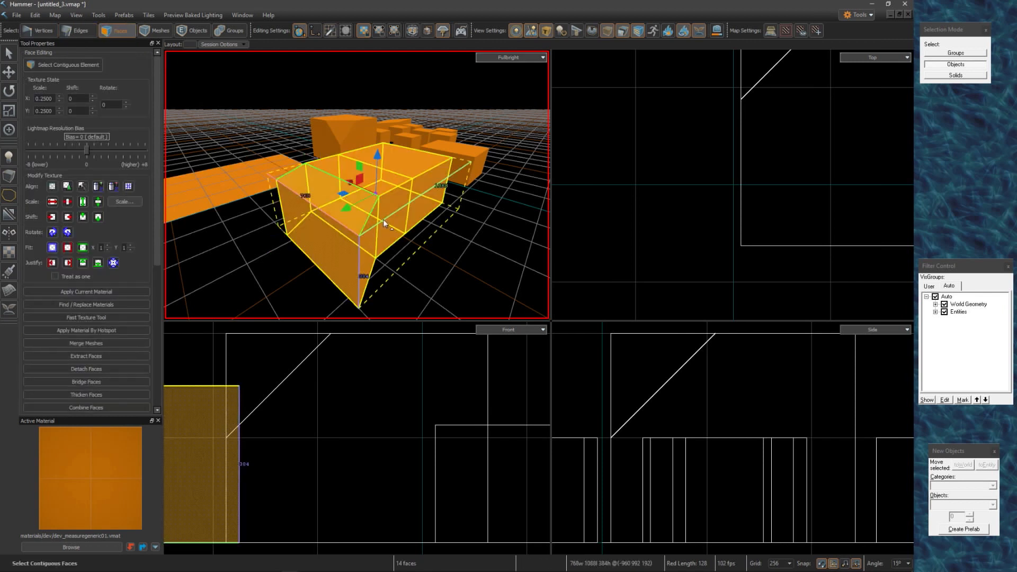
click(431, 241)
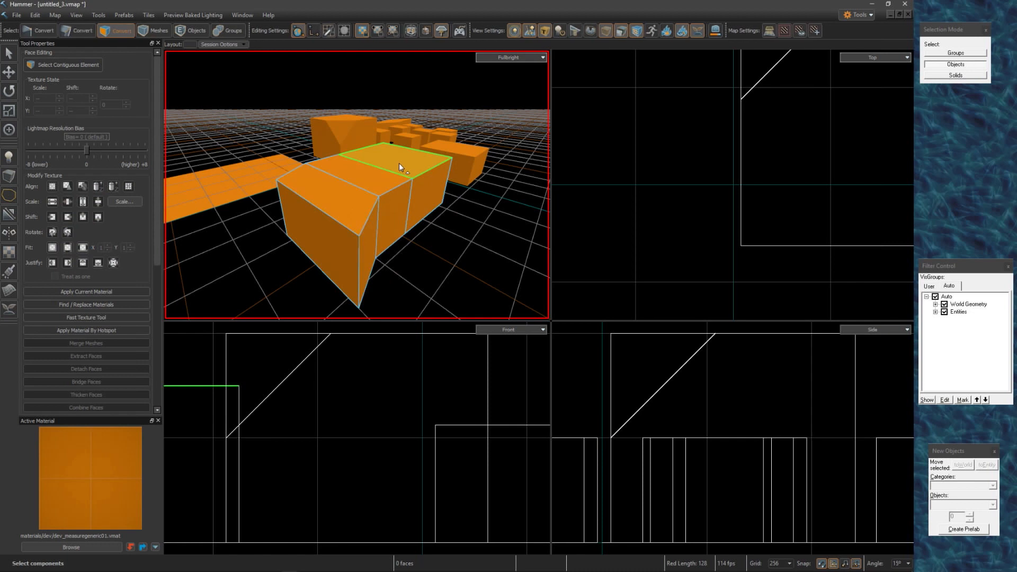
double_click(399, 163)
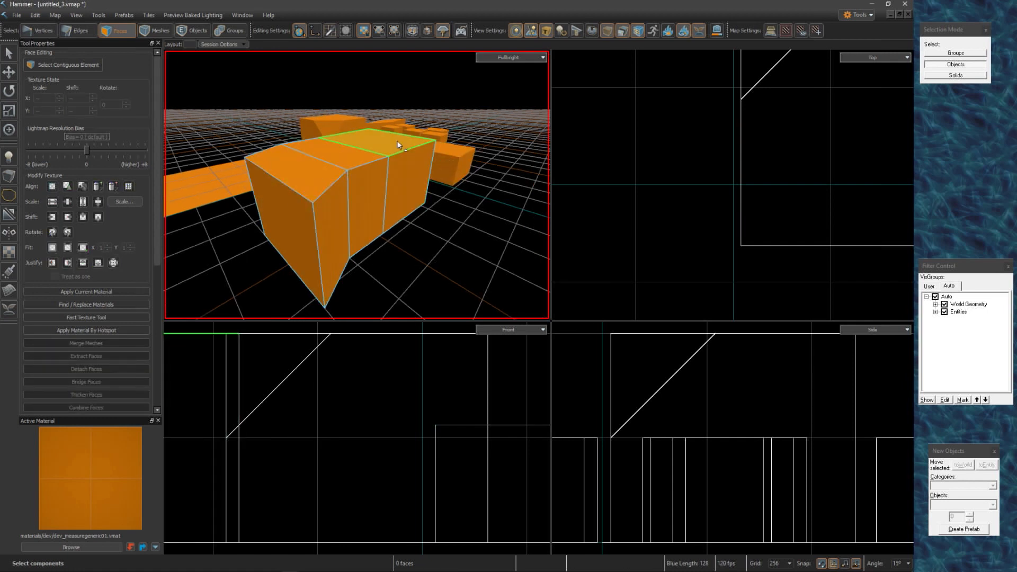
Select the segmented block's far top face and add its other two top faces to the selection.
click(396, 141)
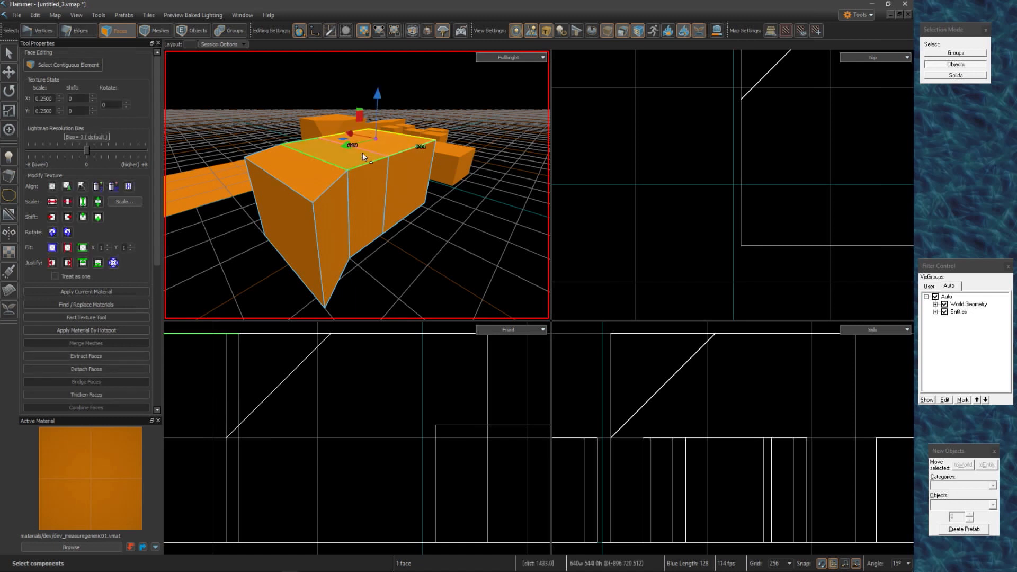
ctrl+click(307, 176)
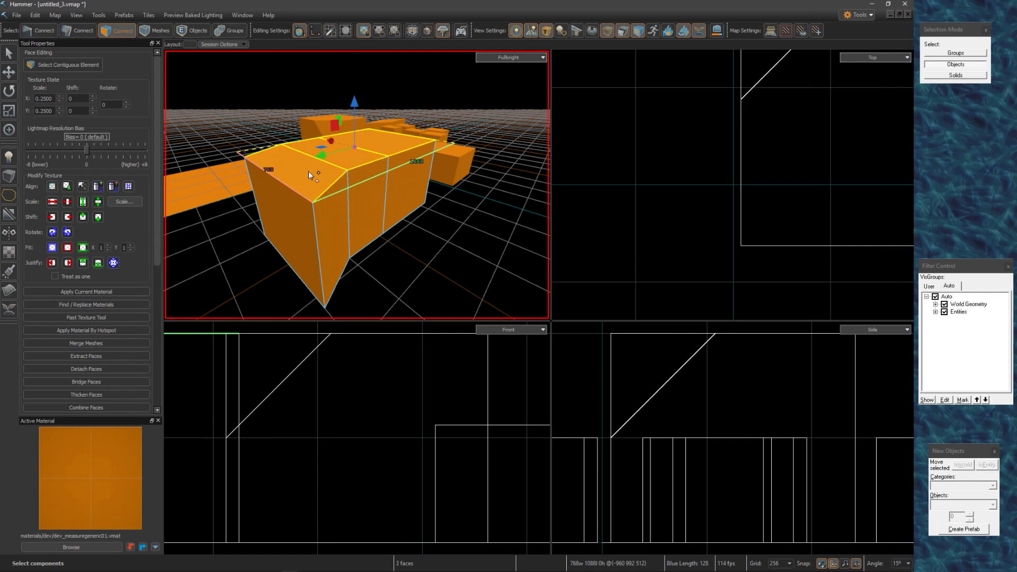
ctrl+click(356, 157)
Select the block's near end face and extend the face loop selection along the side faces to the far segment.
click(299, 235)
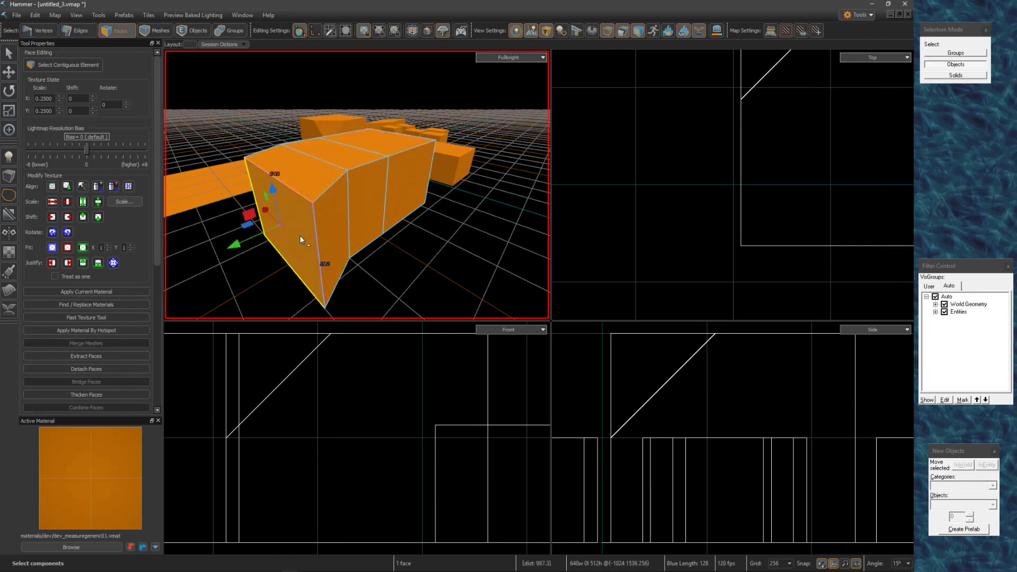
shift+double_click(408, 193)
right_drag(461, 261, 525, 259)
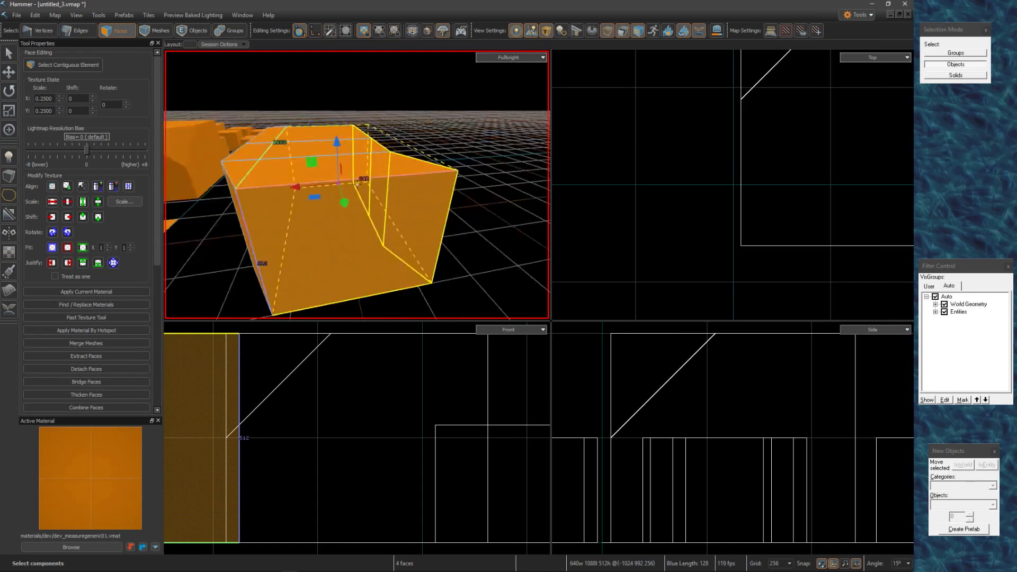
right_drag(357, 184, 296, 196)
In Edges mode, select the near end's upper edge, extend the loop selection toward the far side edge, and clear it.
click(80, 30)
click(323, 200)
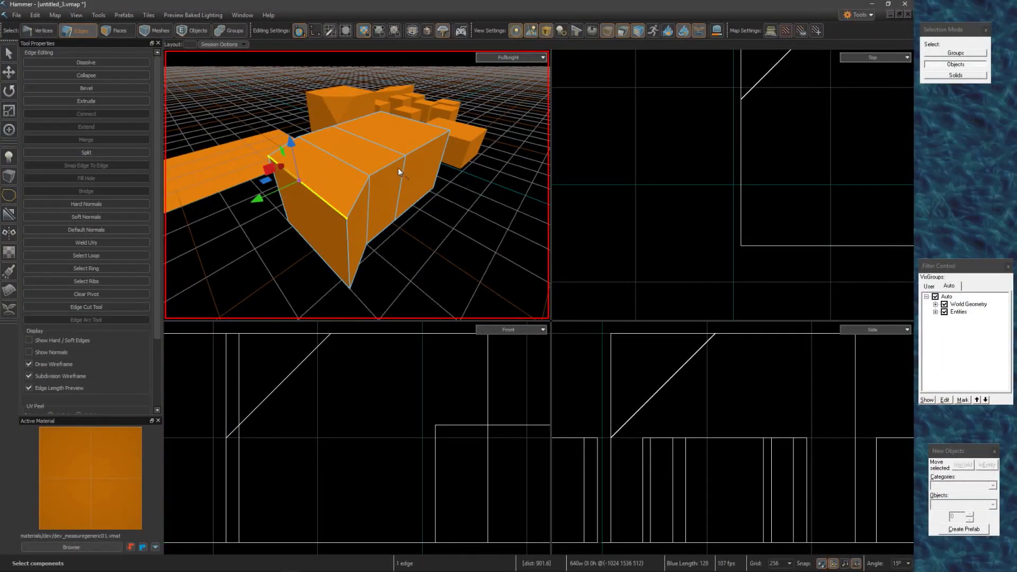
shift+double_click(420, 145)
right_drag(472, 237, 431, 229)
click(431, 228)
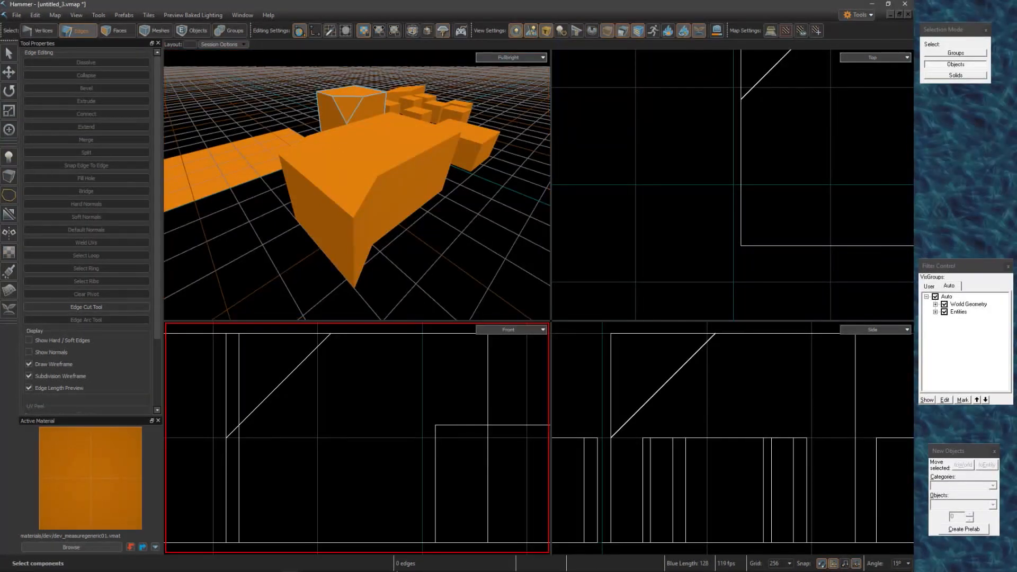
Switch to the classic Source 1 Hammer window and show the material settings in its face editing dialog.
mouse_move(319, 568)
click(271, 565)
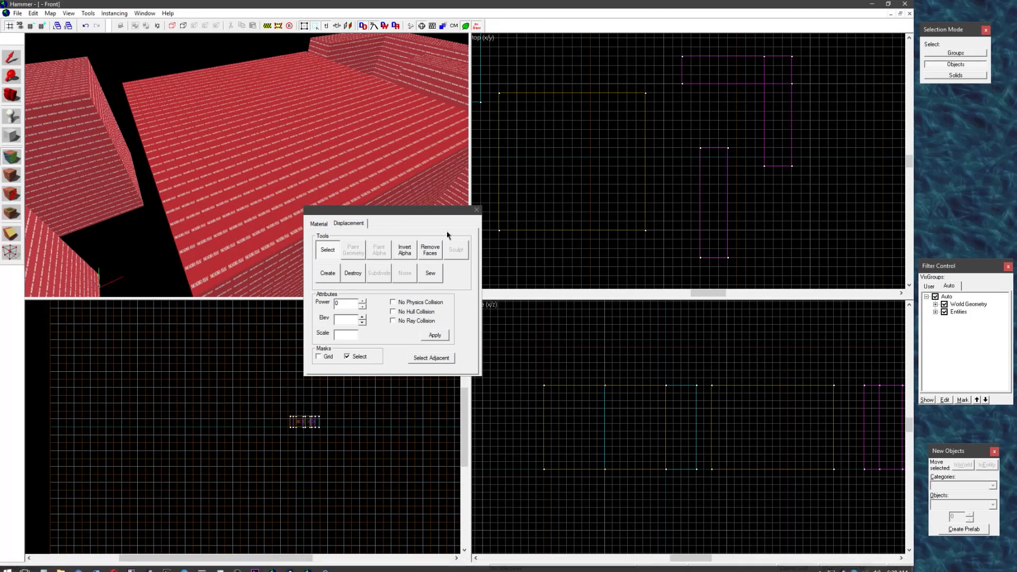
click(319, 223)
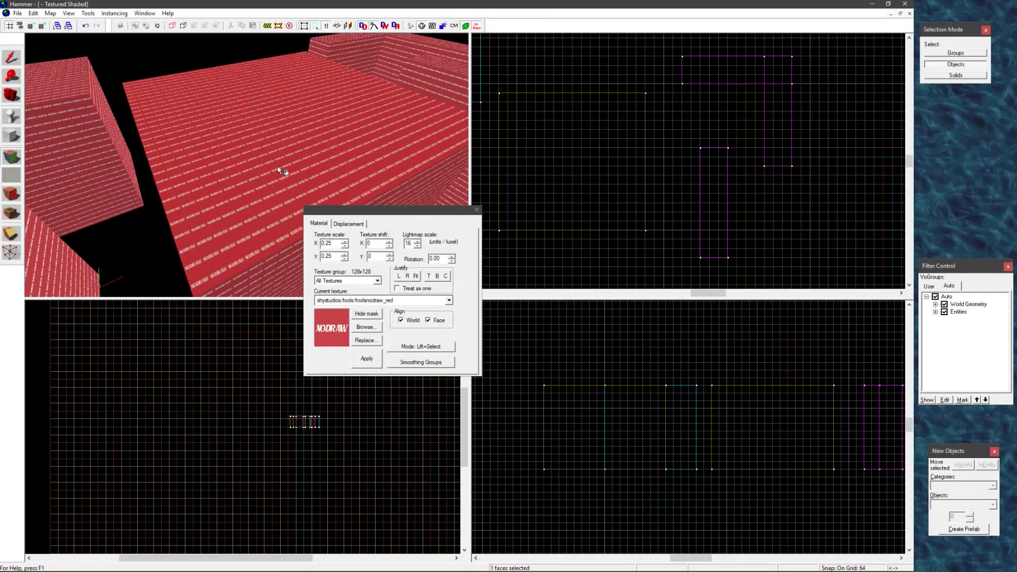
Create a power 3 displacement on the top face of the large nodraw block.
key(z)
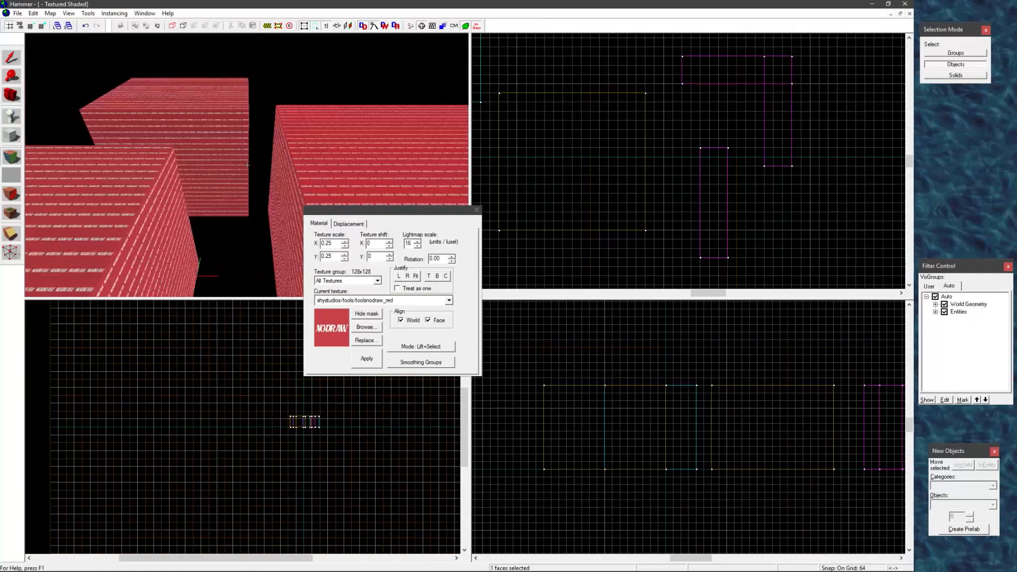
key(w)
key(z)
click(360, 227)
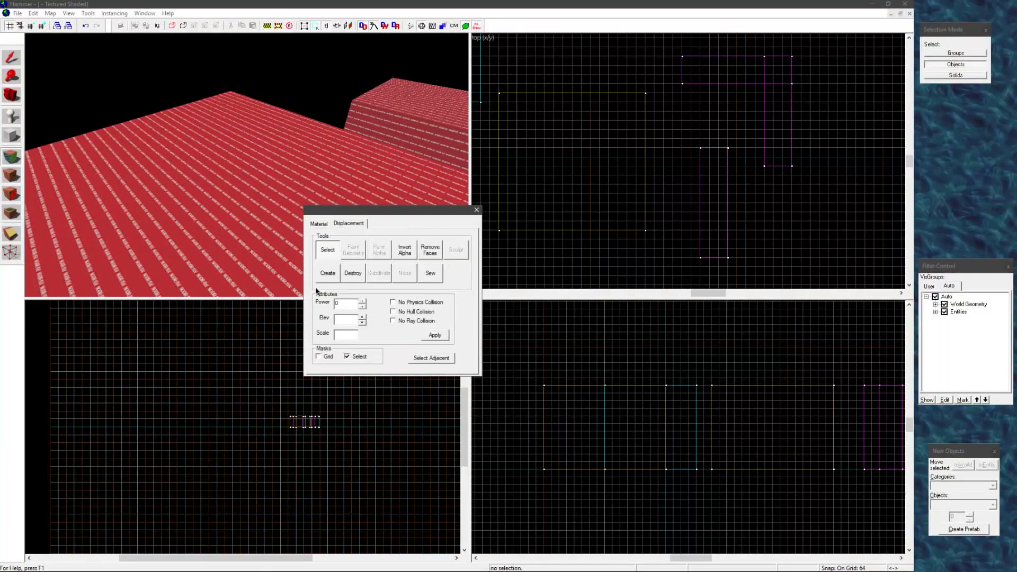
click(328, 273)
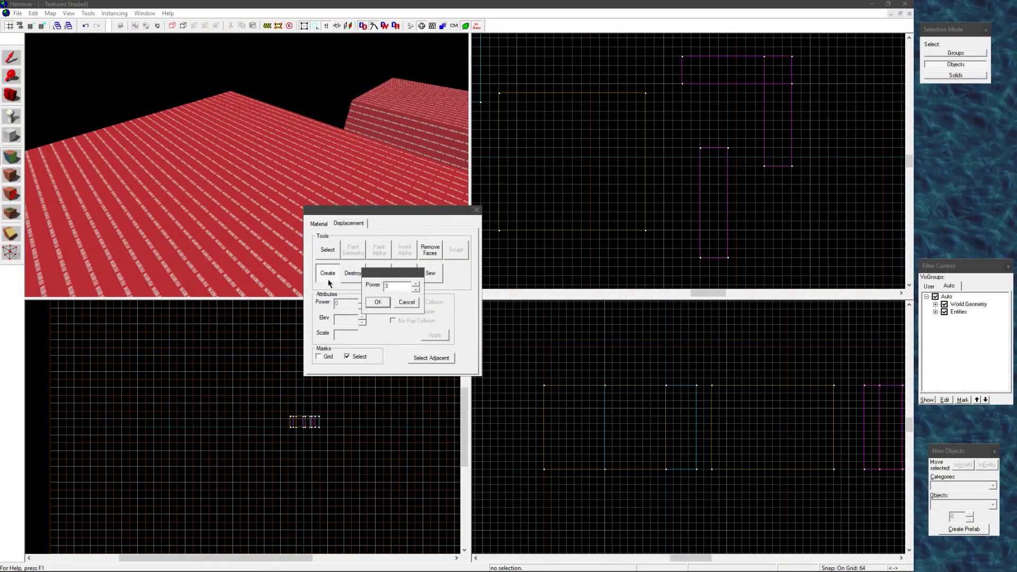
click(380, 302)
key(s)
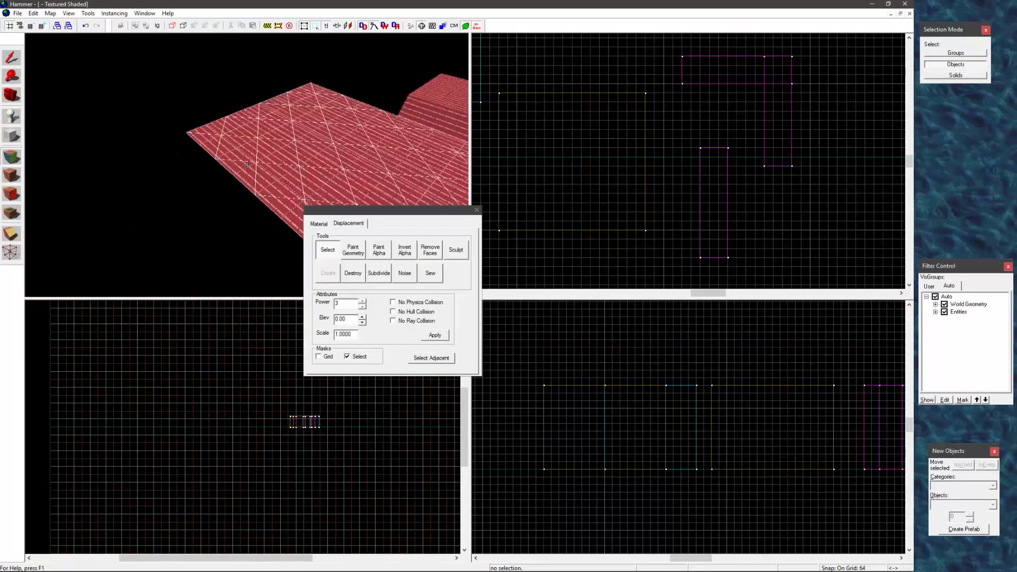
Raise several peaks across the new displacement surface using Paint Geometry with the Raise/Lower effect.
key(w)
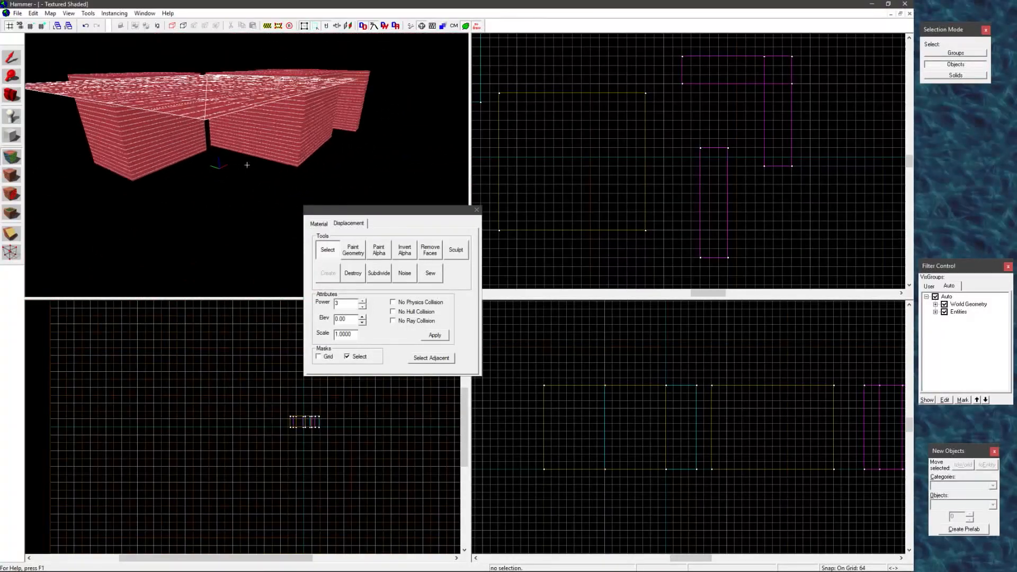
key(w)
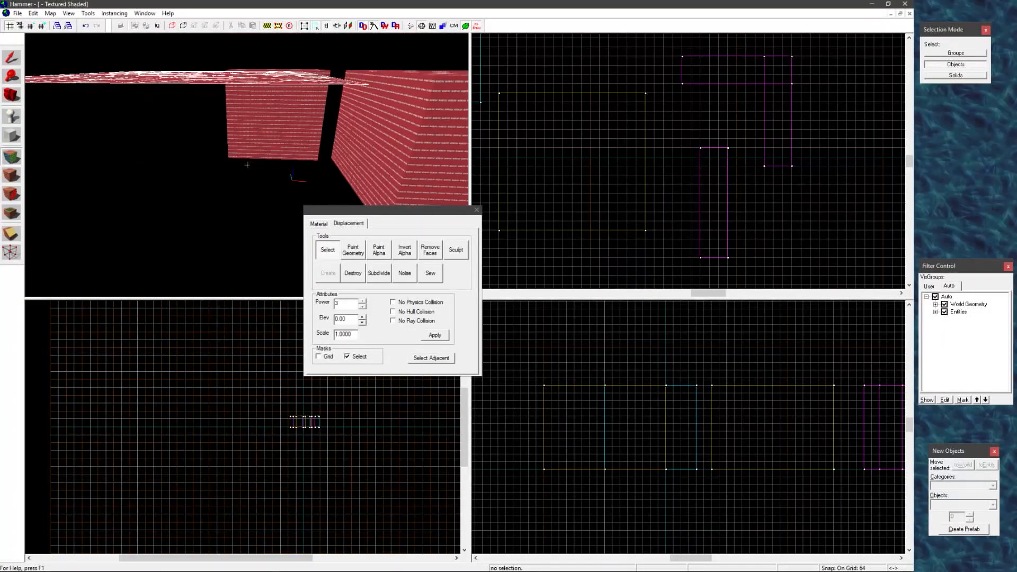
key(w)
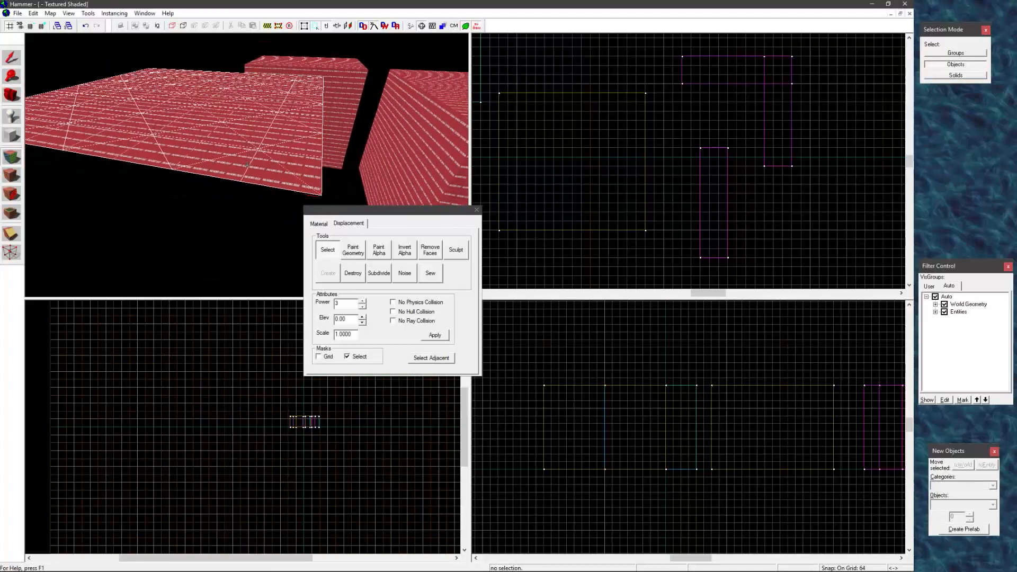
key(w)
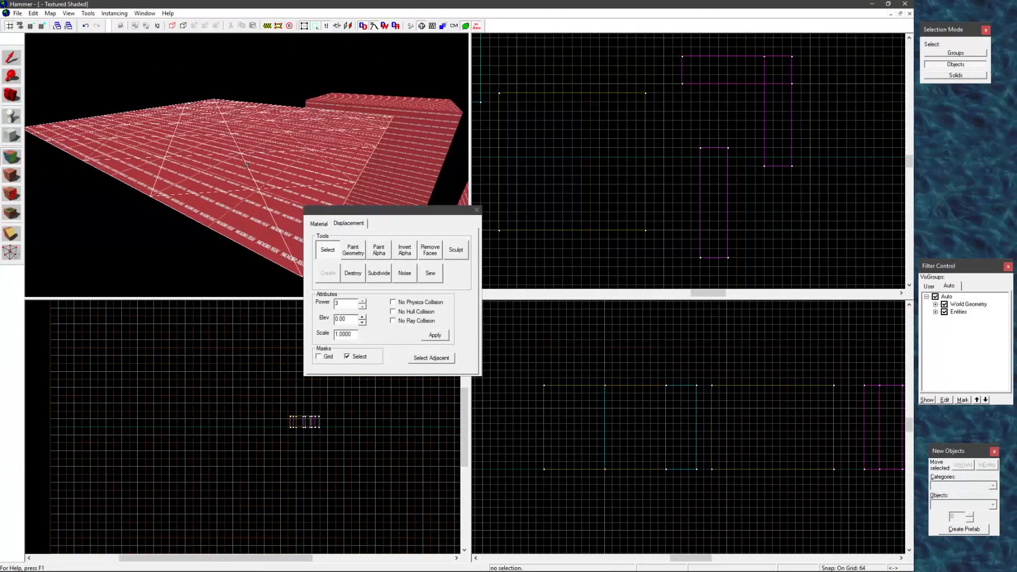
key(z)
click(353, 250)
mouse_move(252, 182)
mouse_down()
mouse_move(243, 164)
mouse_move(153, 145)
mouse_move(328, 142)
mouse_up()
key(z)
key(d)
key(z)
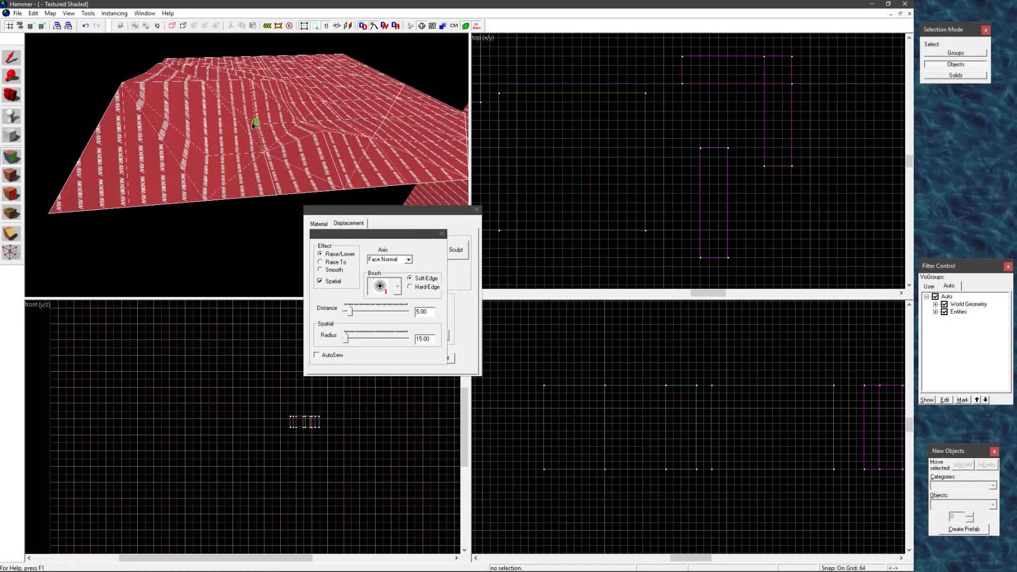
mouse_move(265, 119)
mouse_down()
mouse_move(327, 109)
mouse_move(258, 159)
mouse_up()
key(z)
key(a)
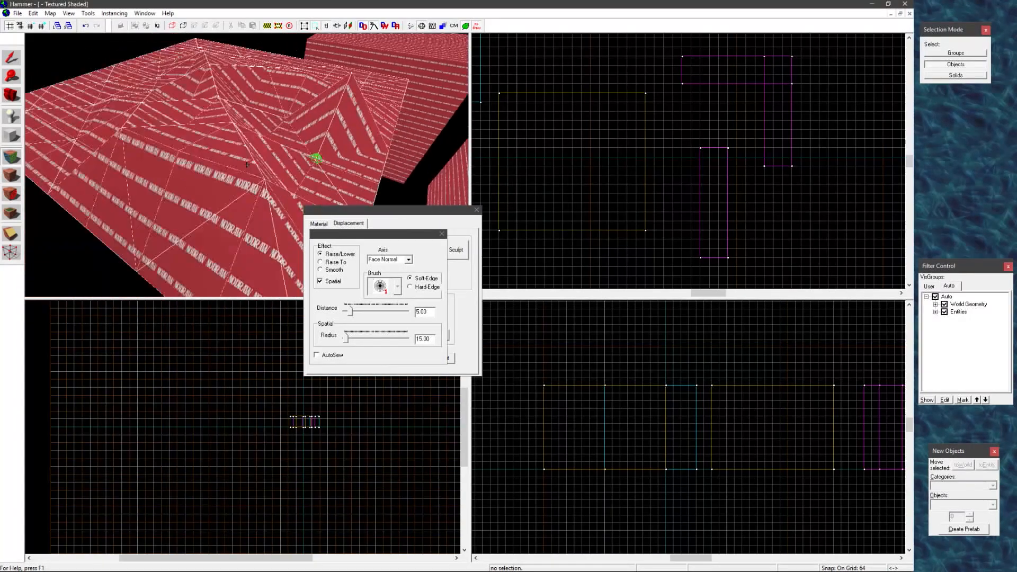
key(z)
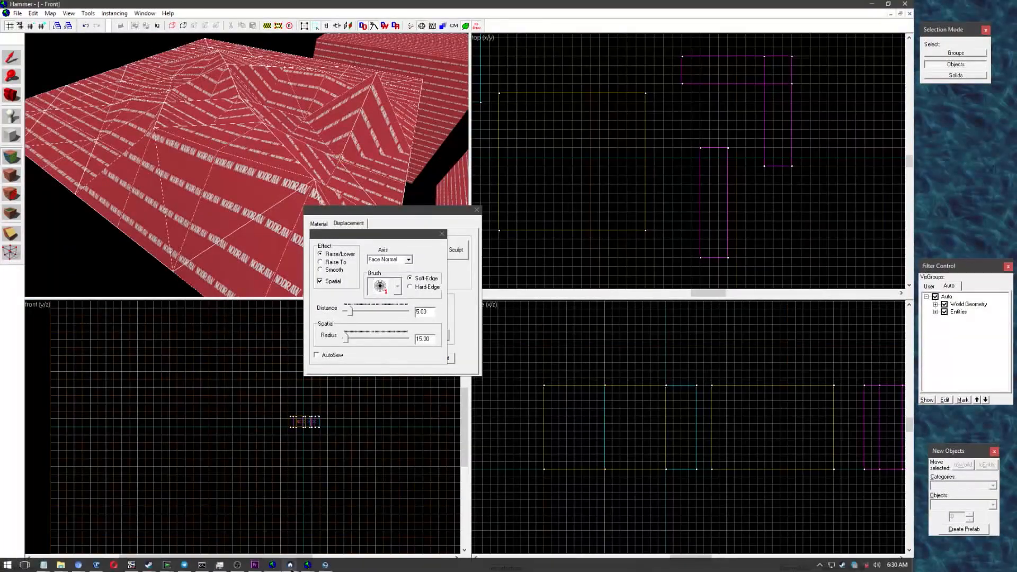
Switch to the Source 2 Hammer window with untitled_3.vmap and select the large block's top face in face selection mode.
mouse_move(290, 564)
click(379, 530)
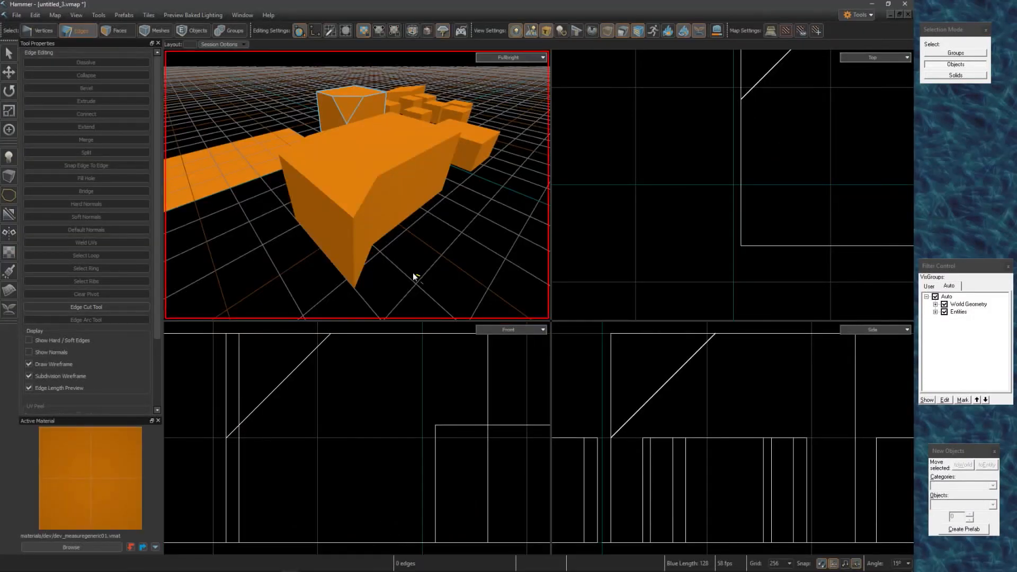
click(115, 31)
click(370, 190)
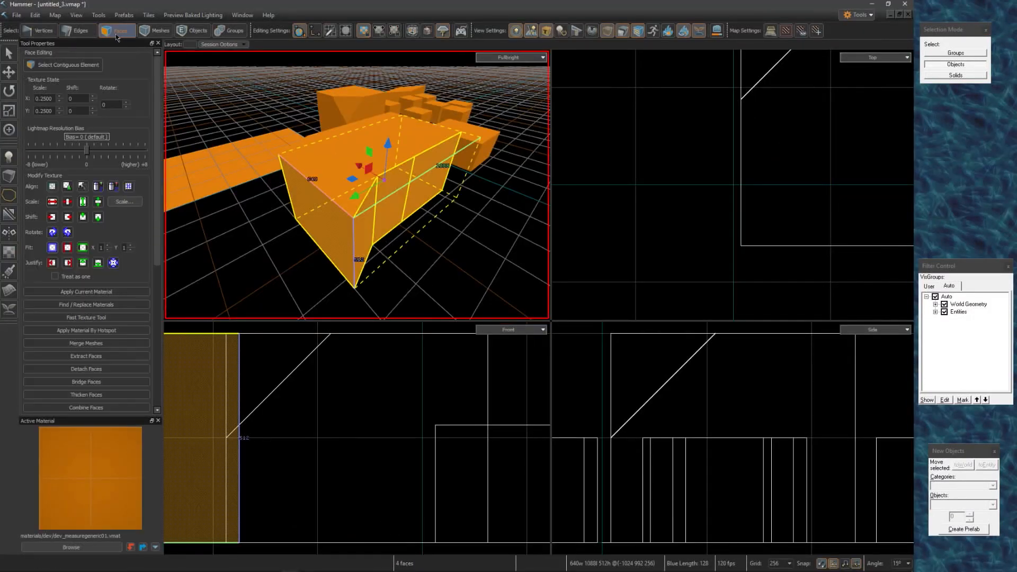
click(361, 163)
Select the large flat plane's face and set its subdivision to Level 4.
key(w)
right_drag(475, 223, 490, 190)
click(490, 190)
key(a)
right_drag(357, 184, 357, 185)
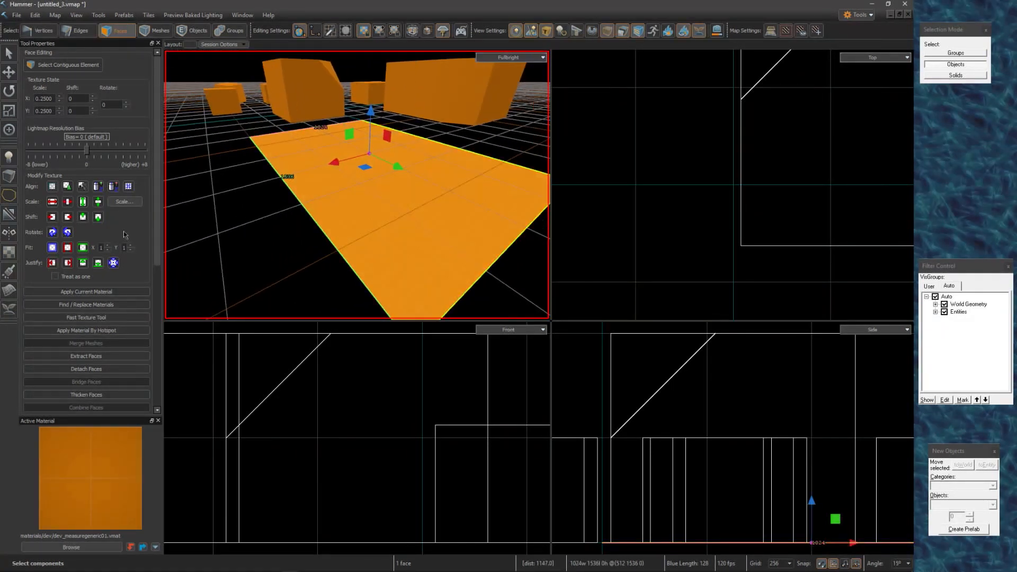
scroll(85, 258, down, 5)
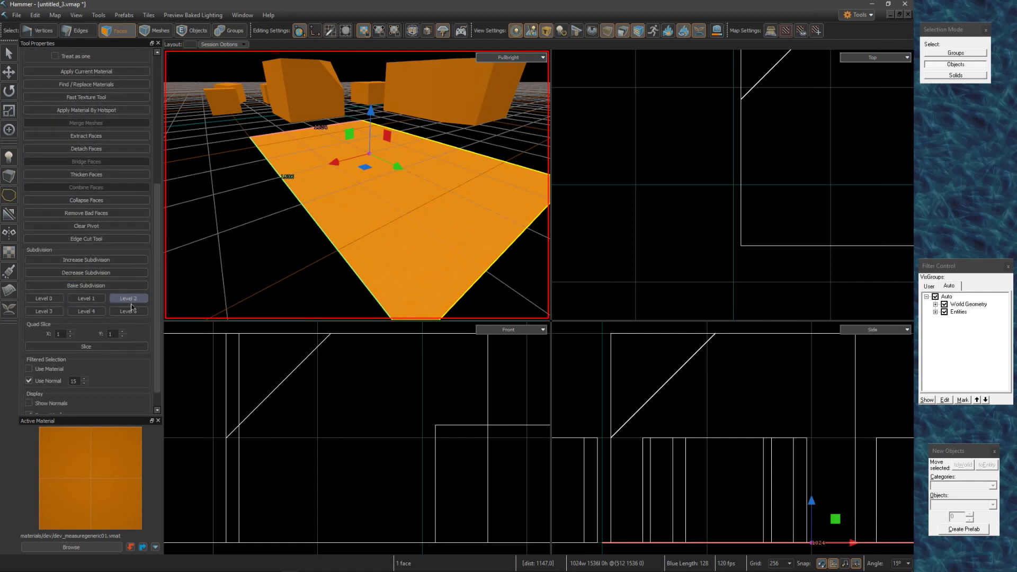
click(85, 311)
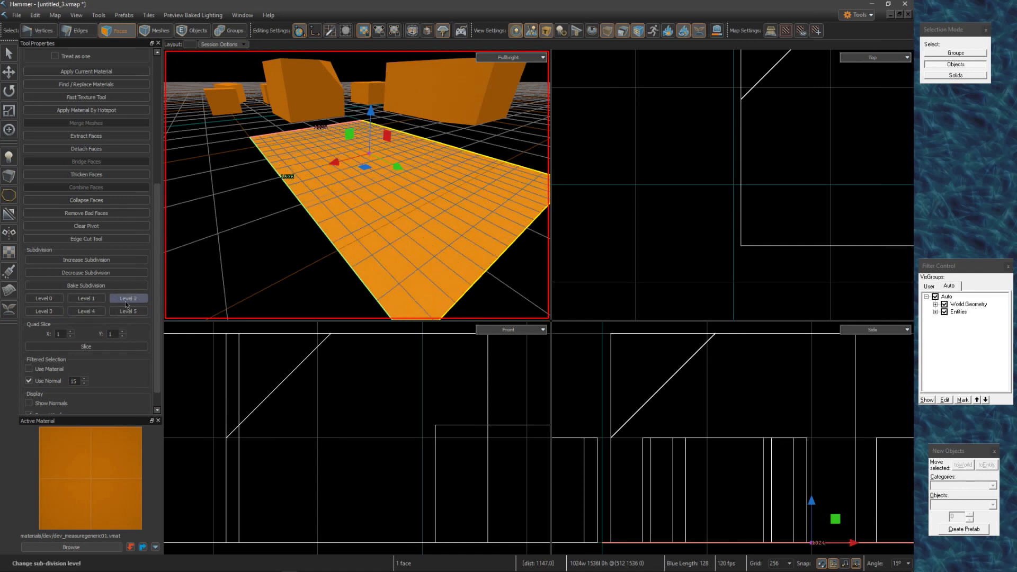
Sculpt uneven bumps into the subdivided plane with the Displacement tool and bring its profile into the side view.
click(10, 292)
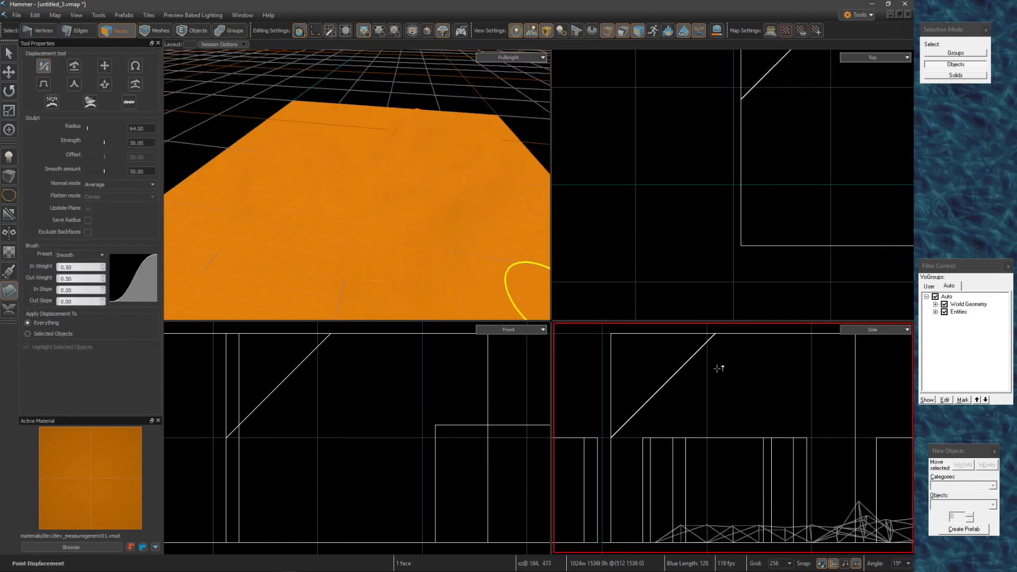
scroll(808, 436, down, 4)
middle_drag(828, 425, 810, 408)
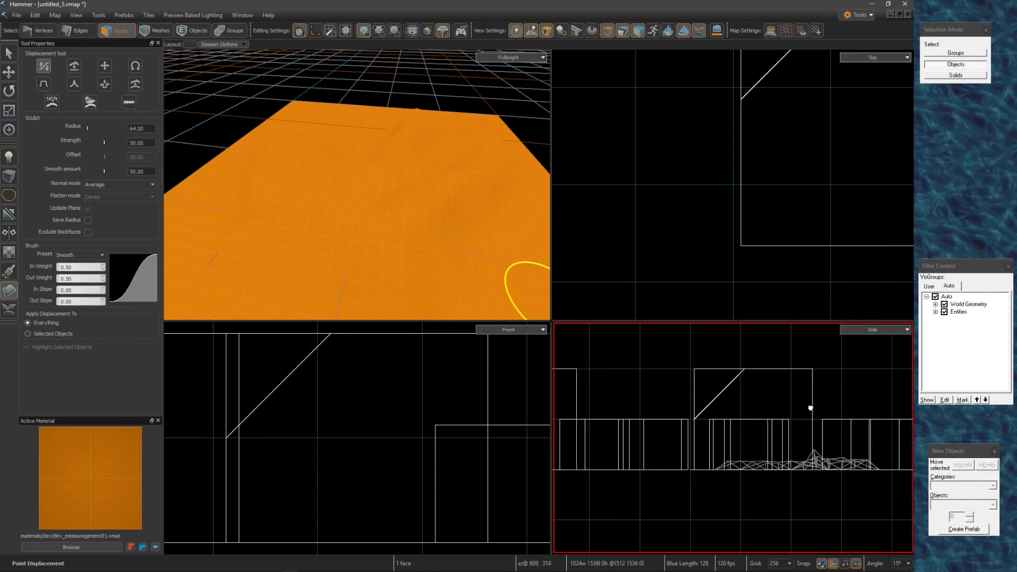
Choose gray_grid_4.vmat as the active material and apply it to the sculpted plane.
click(8, 53)
click(71, 547)
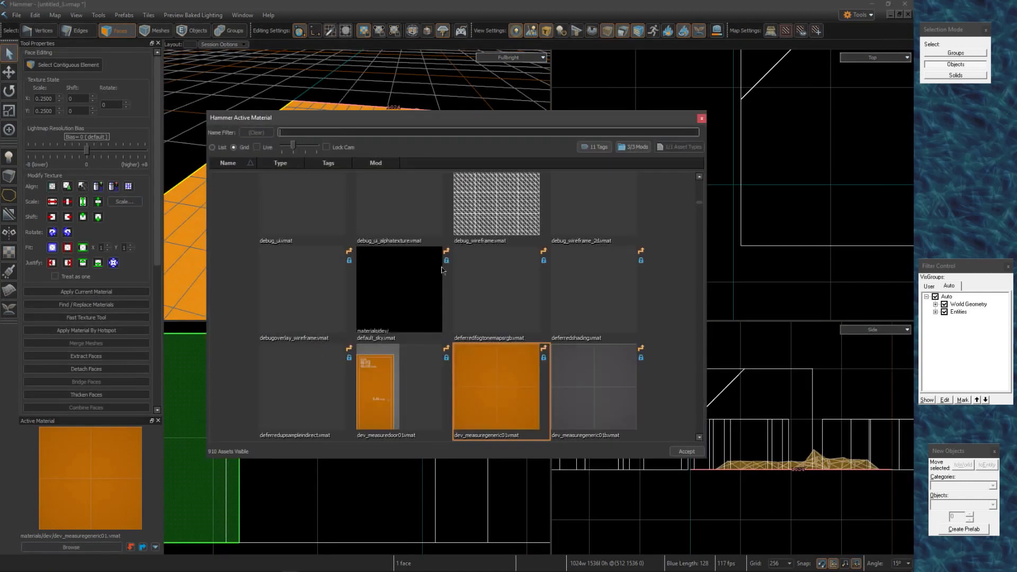
scroll(550, 328, down, 10)
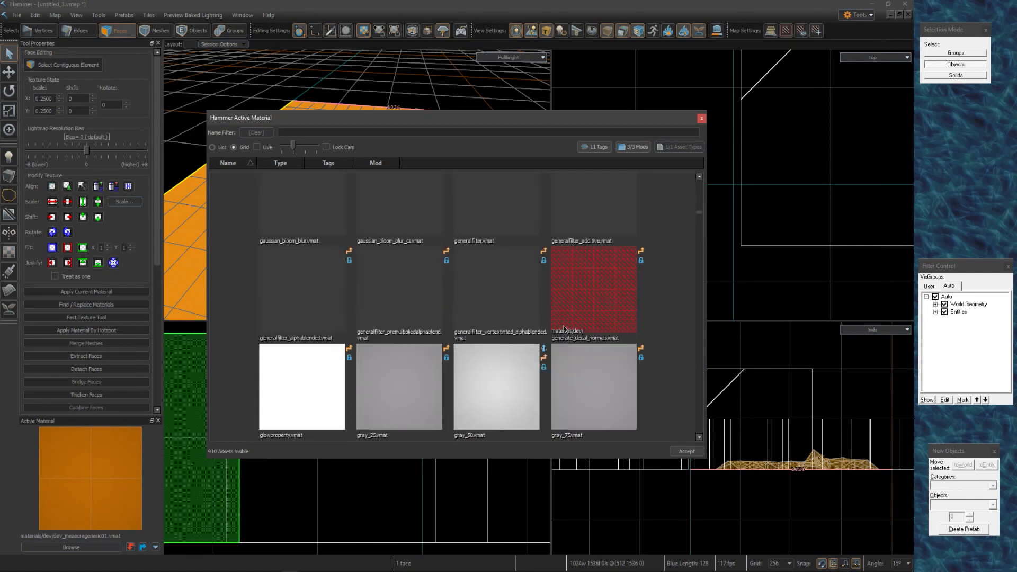
double_click(299, 204)
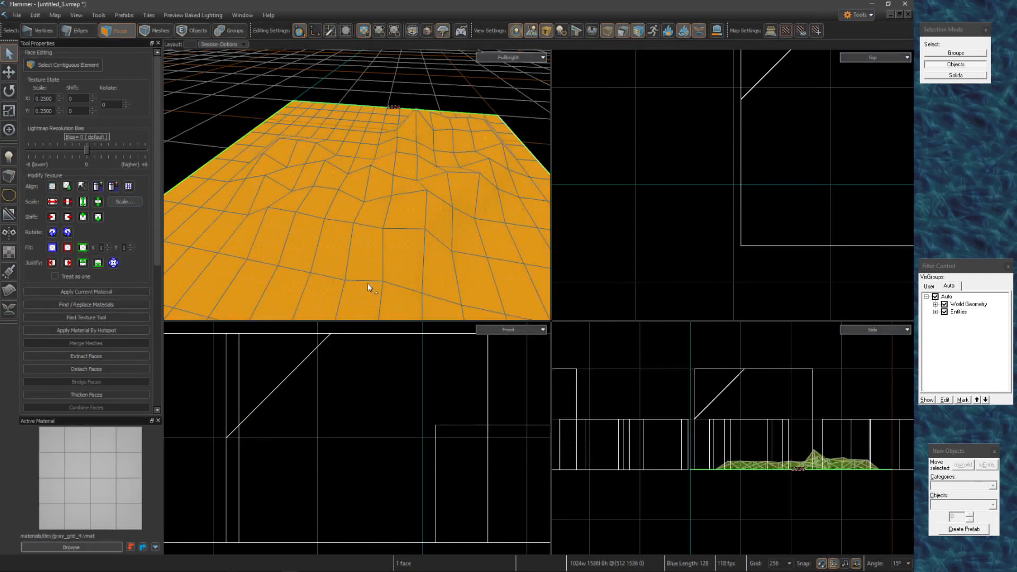
key(shift+t)
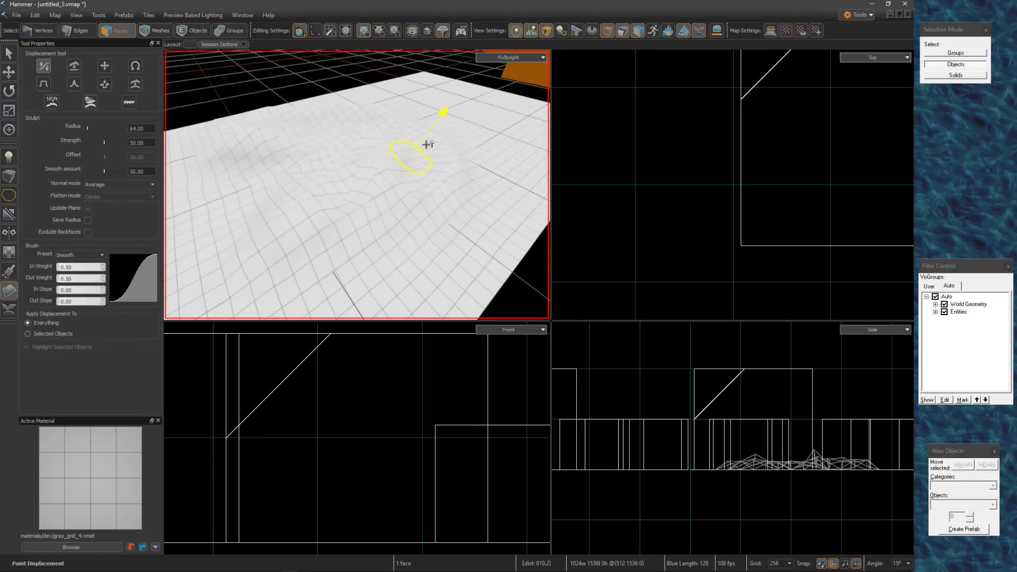
Sculpt more raised bumps across the gray grid plane, and leave the Displacement tool.
mouse_move(427, 144)
mouse_down()
mouse_move(402, 115)
mouse_move(440, 189)
mouse_move(309, 156)
mouse_move(393, 193)
mouse_move(320, 156)
mouse_move(378, 222)
mouse_up()
mouse_move(378, 223)
right_down()
mouse_move(331, 233)
mouse_move(408, 220)
mouse_move(357, 185)
mouse_move(355, 253)
right_up()
key(Escape)
Select the side face of the block with the cut-off corner and set its subdivision to Level 4.
click(361, 209)
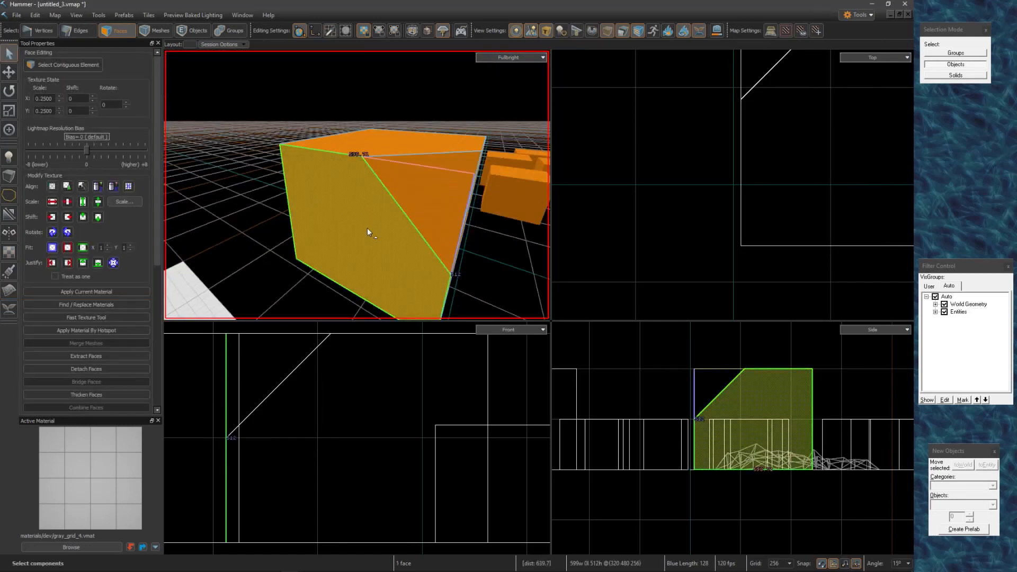
scroll(119, 293, down, 4)
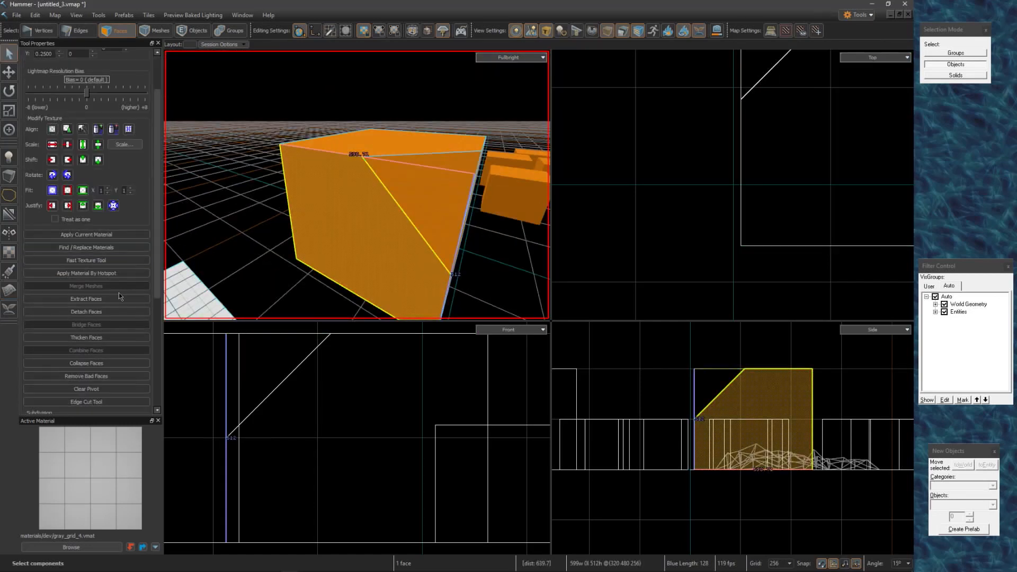
click(91, 295)
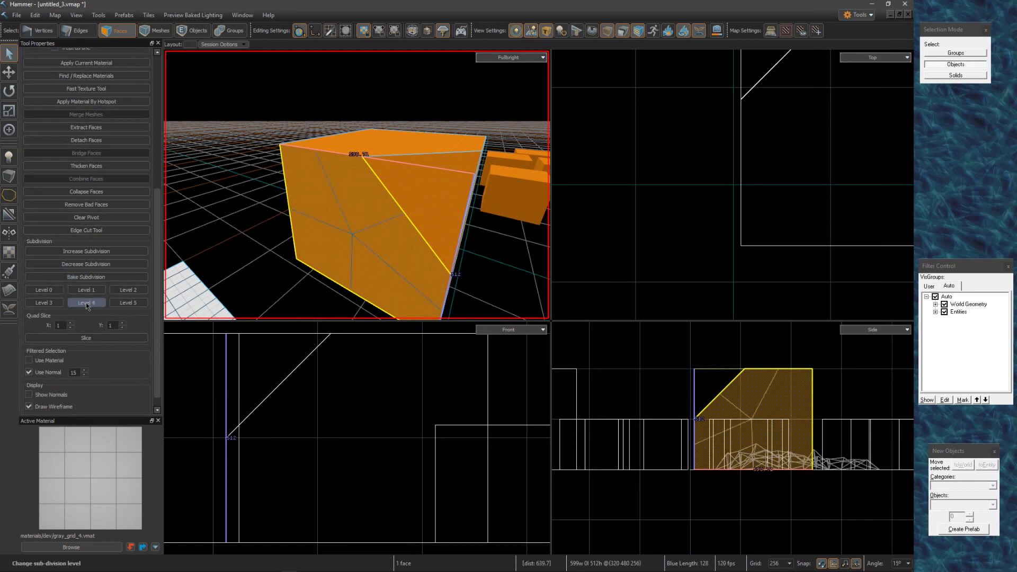
click(87, 303)
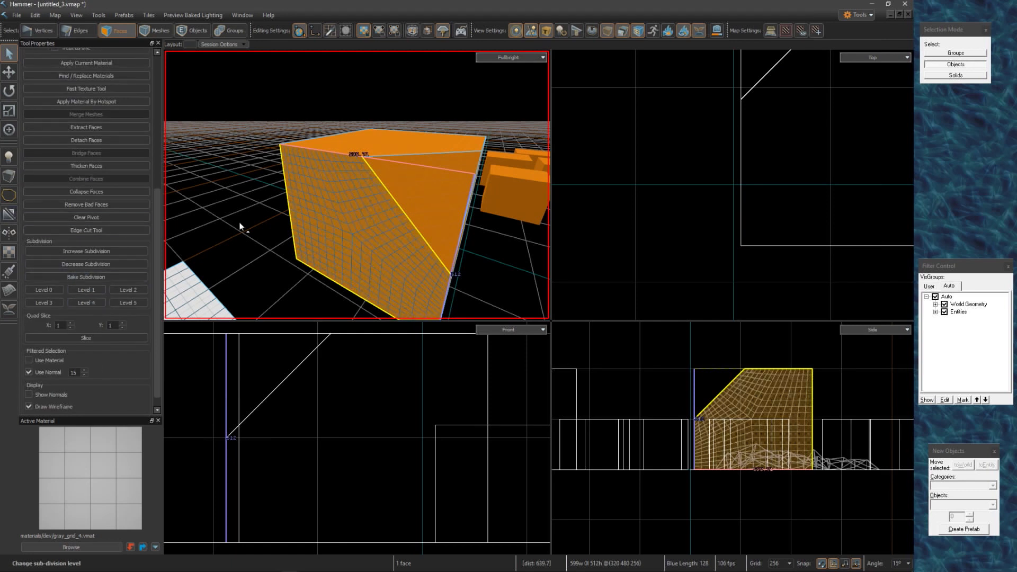
Sculpt the block's subdivided side face outward with the Displacement tool, extending the bulges down to its lower corner.
mouse_move(324, 239)
mouse_down()
mouse_move(328, 215)
mouse_move(367, 239)
mouse_move(348, 199)
mouse_move(388, 240)
mouse_move(376, 192)
mouse_move(420, 245)
mouse_move(374, 192)
mouse_move(318, 163)
mouse_move(370, 170)
mouse_move(429, 246)
mouse_move(418, 281)
mouse_move(404, 222)
mouse_move(352, 166)
mouse_move(357, 185)
mouse_up()
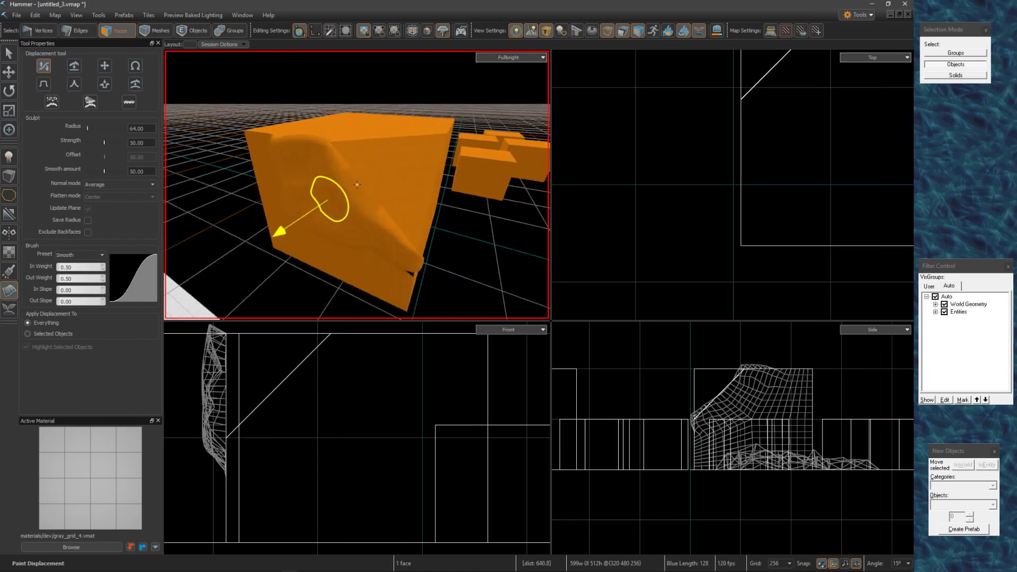
key(w)
key(s)
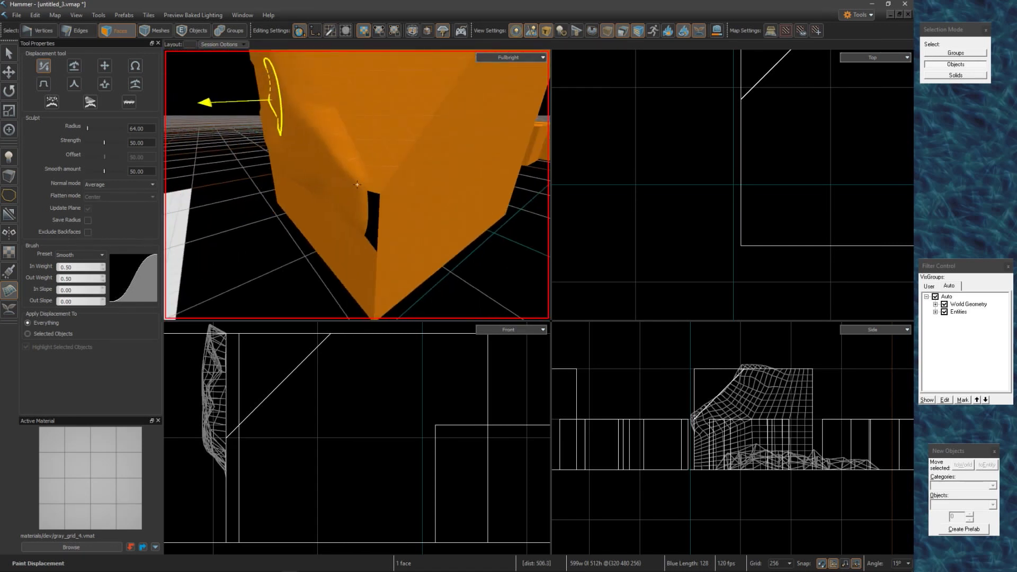
mouse_move(353, 253)
mouse_down()
mouse_move(337, 271)
mouse_move(349, 182)
mouse_move(366, 176)
mouse_up()
Examine the seams between the sculpted face and the block's neighbouring faces from several angles.
right_drag(365, 177, 360, 195)
key(w)
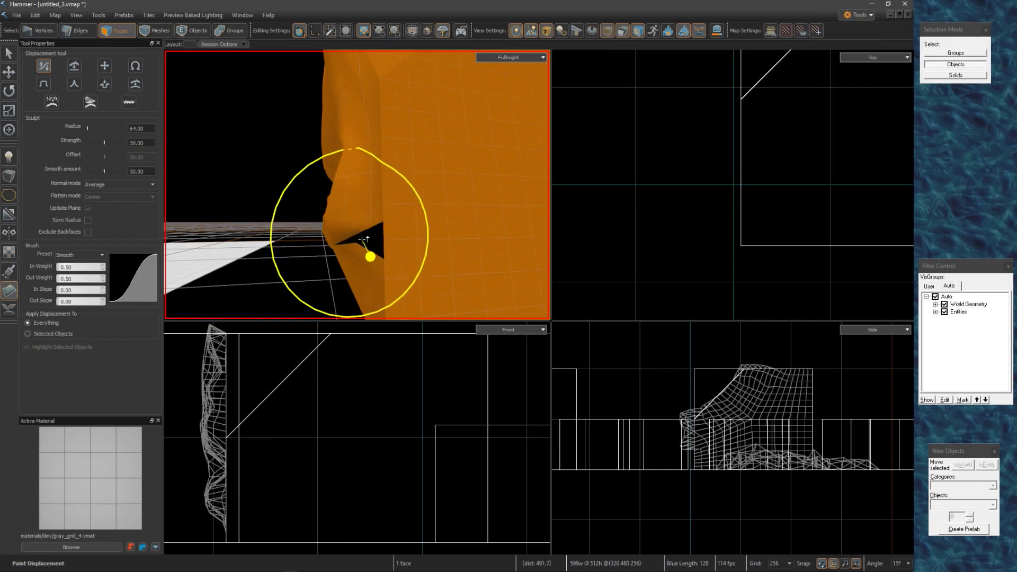
key(z)
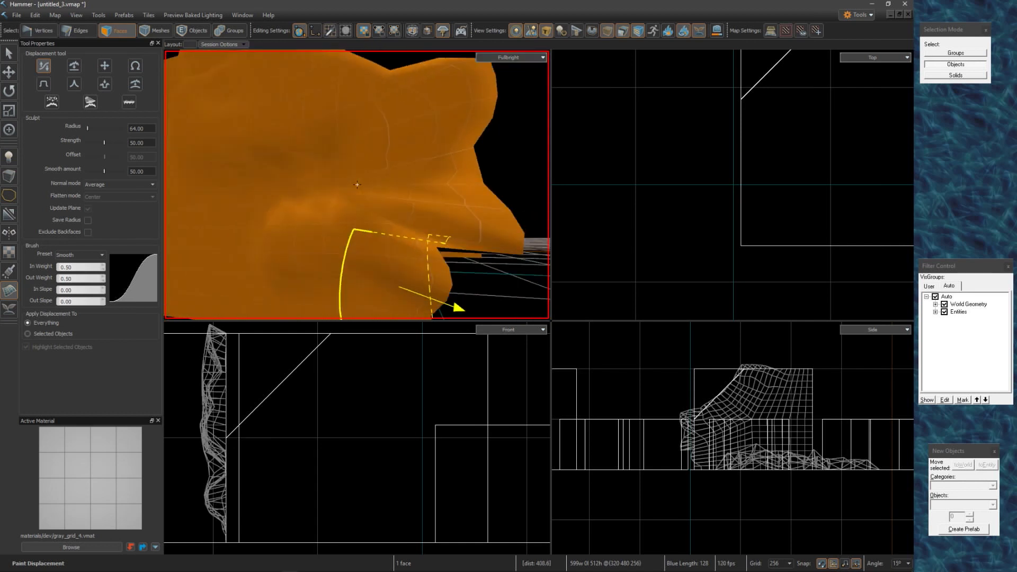
key(d)
key(s)
key(a)
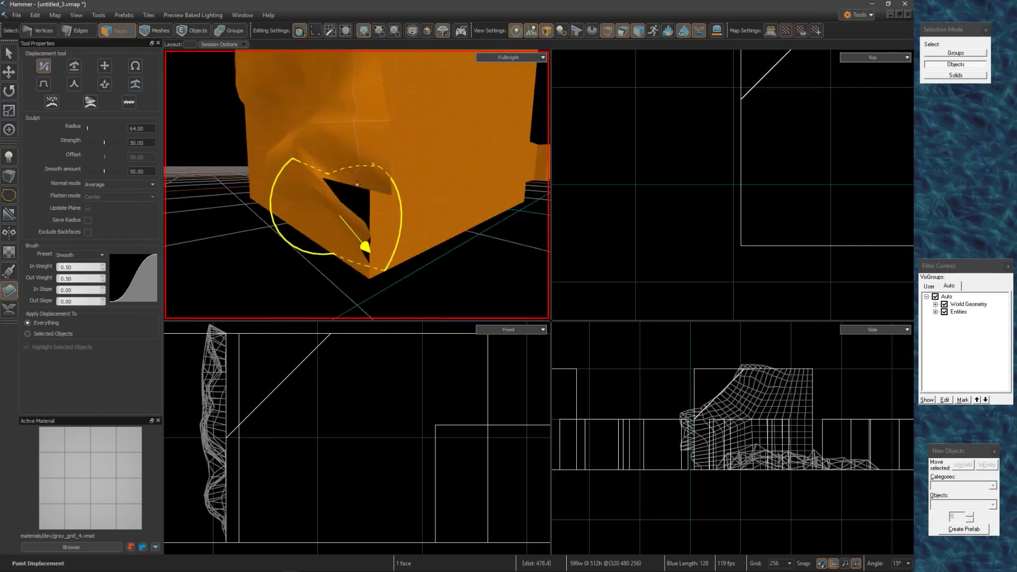
key(s)
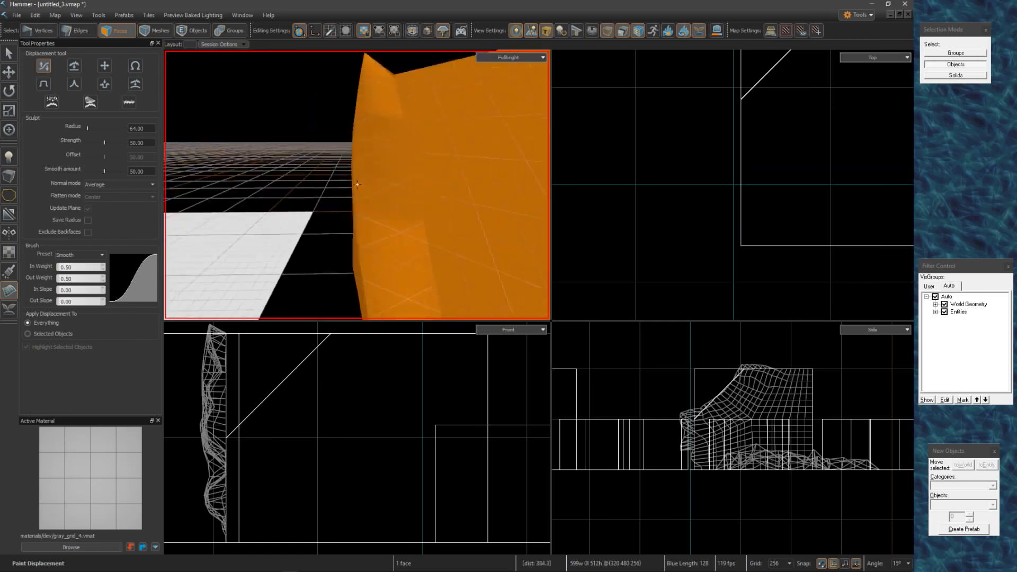
key(w)
key(s)
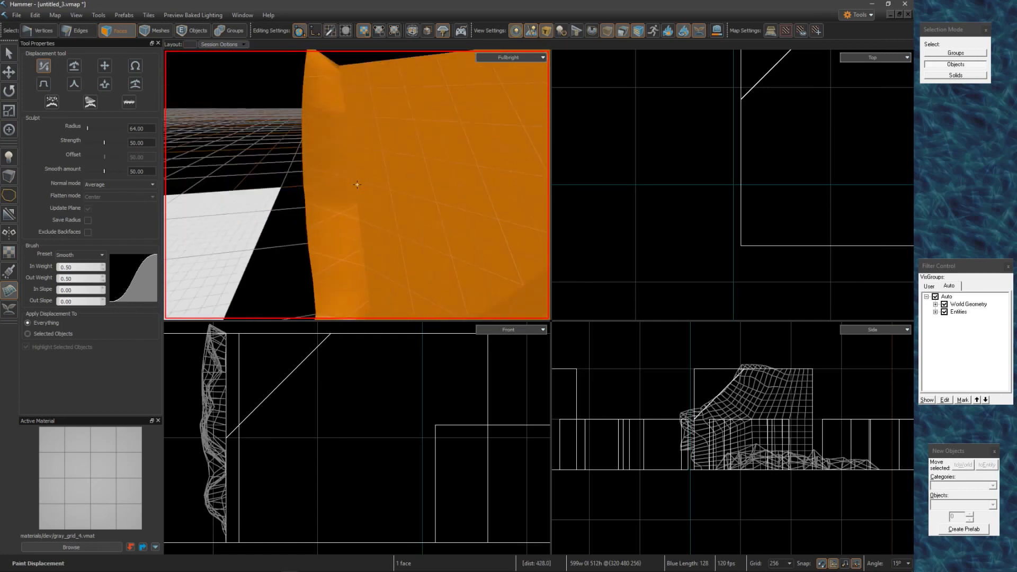
key(w)
key(w)
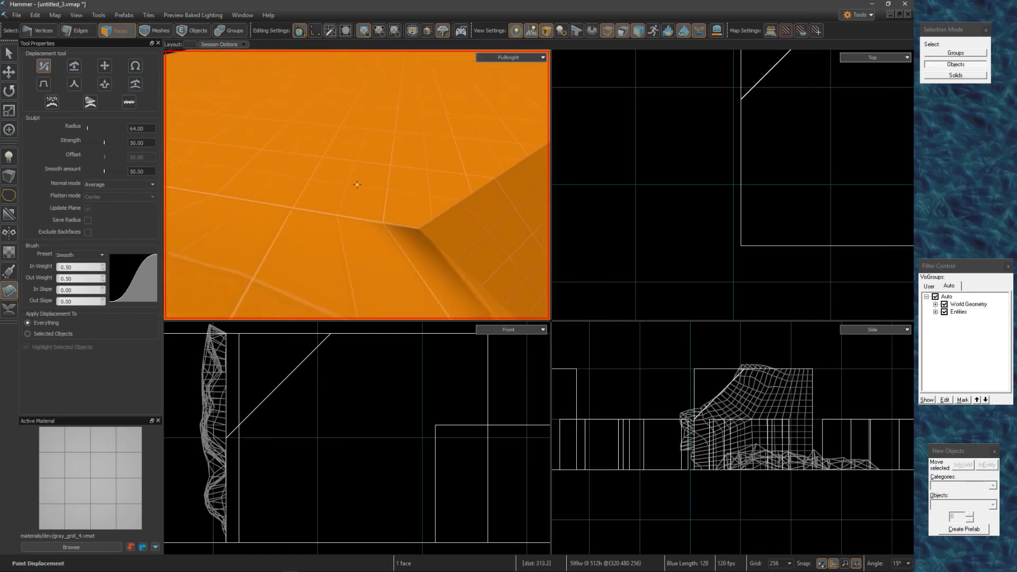
Sculpt the middle and upper edge of the block's displaced side face much further outward.
key(s)
key(z)
drag(415, 290, 339, 206)
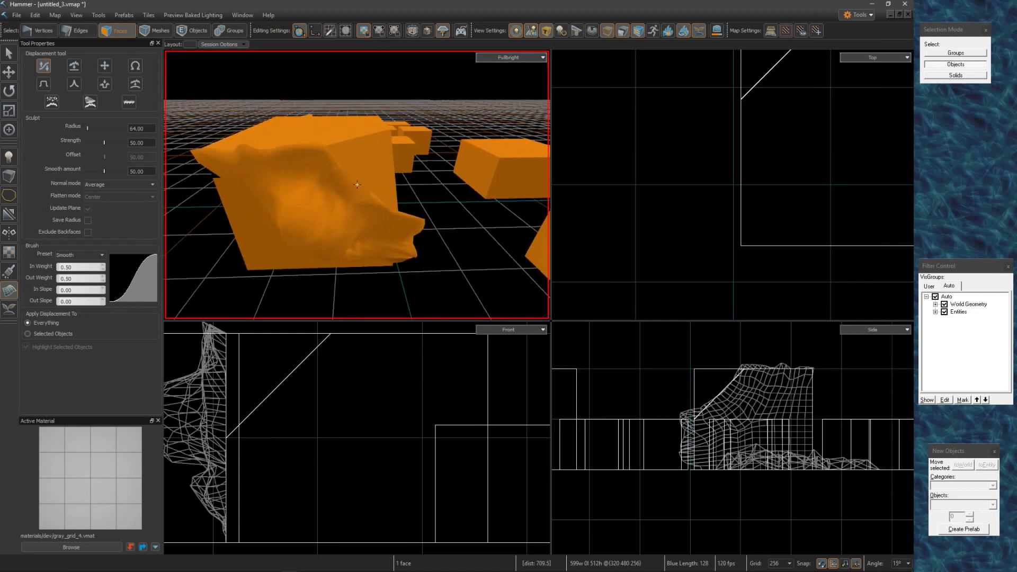
Create a cylinder 1024 units wide, subdivide its top face and sculpt a rugged mountain on it with the Displacement tool.
key(z)
key(z)
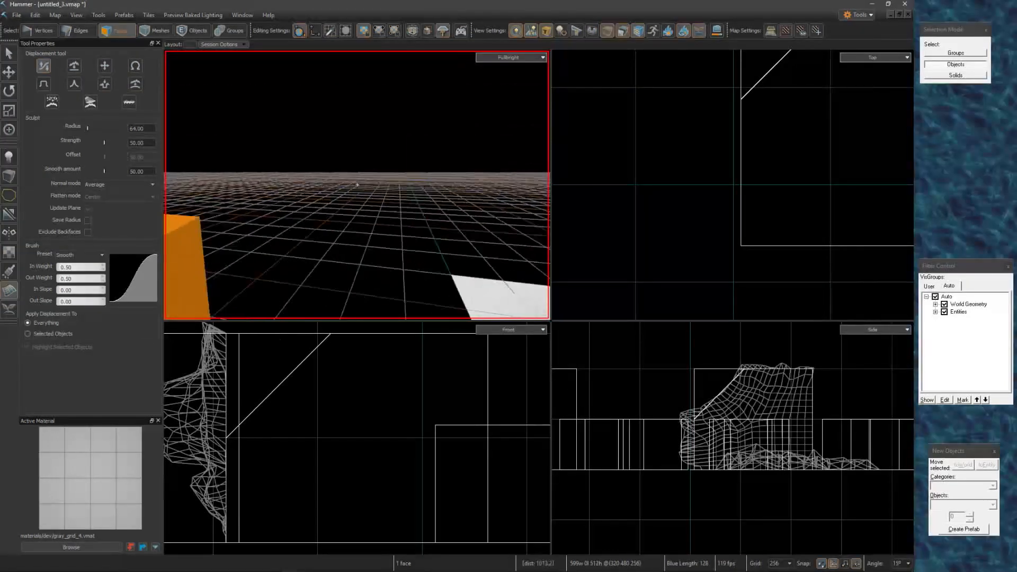
key(z)
key(shift+b)
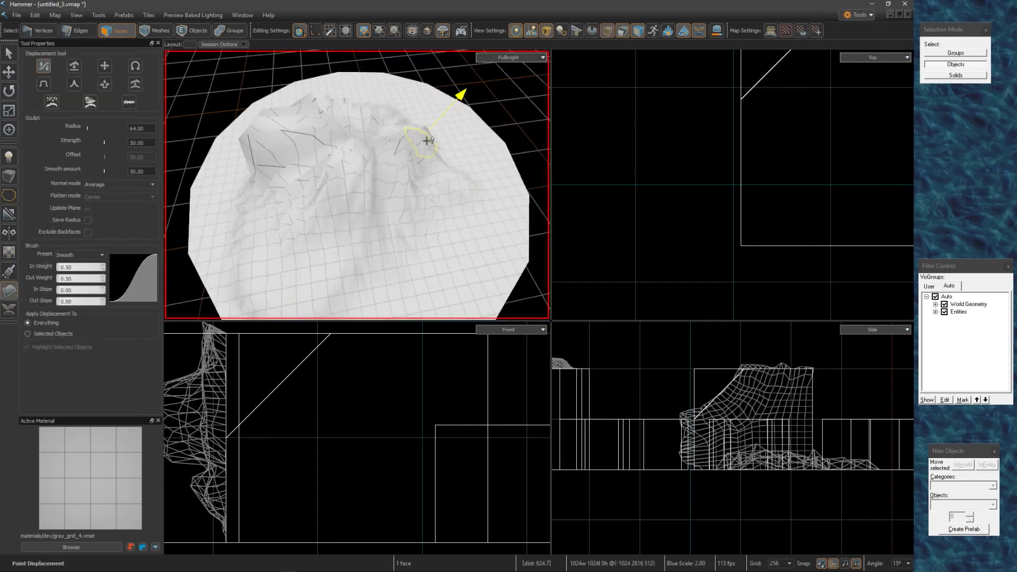
key(z)
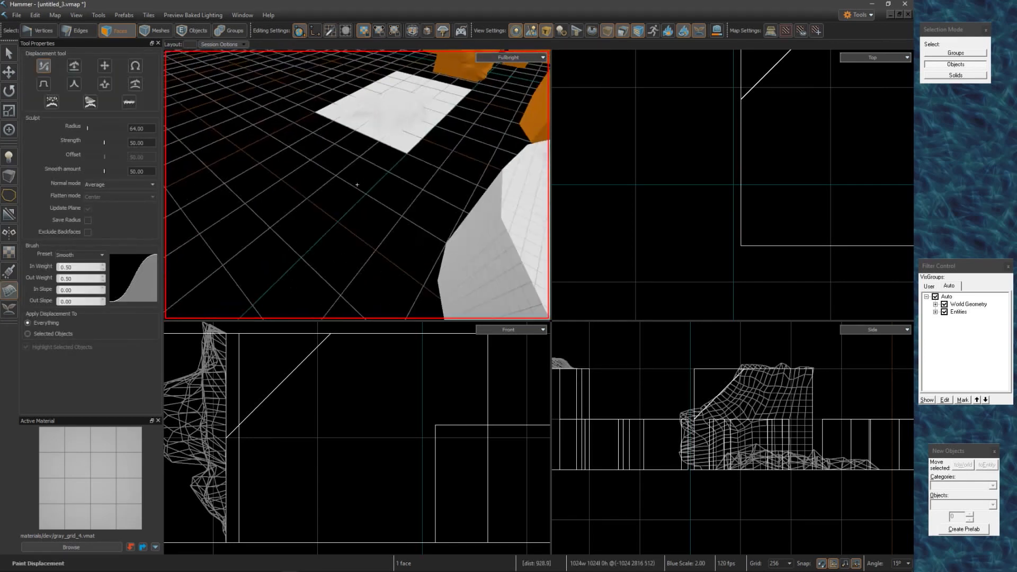
Draw a triangular face 512 by 512 units on the ground beside the white plane with the Polygon tool.
key(z)
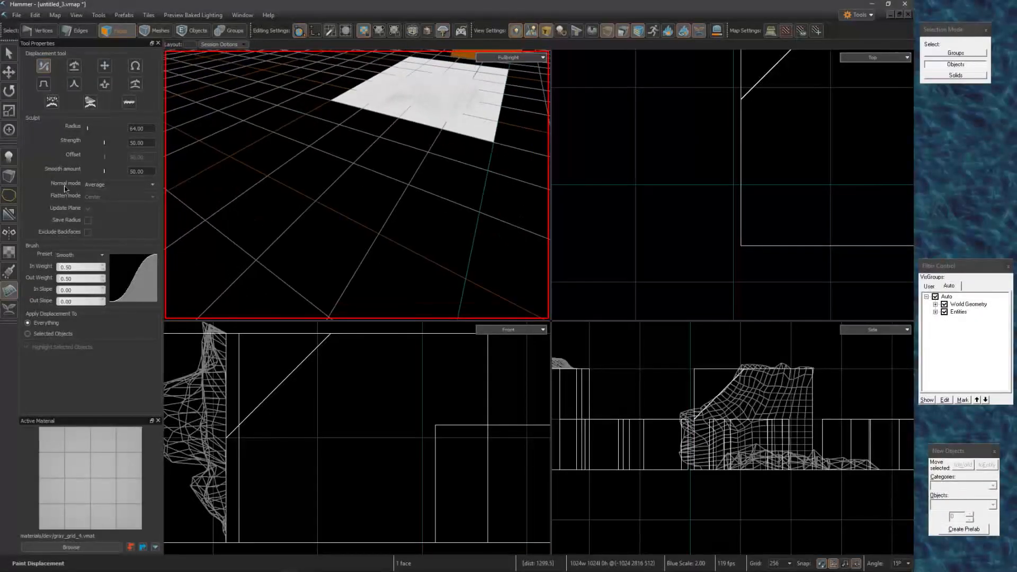
click(14, 195)
click(269, 176)
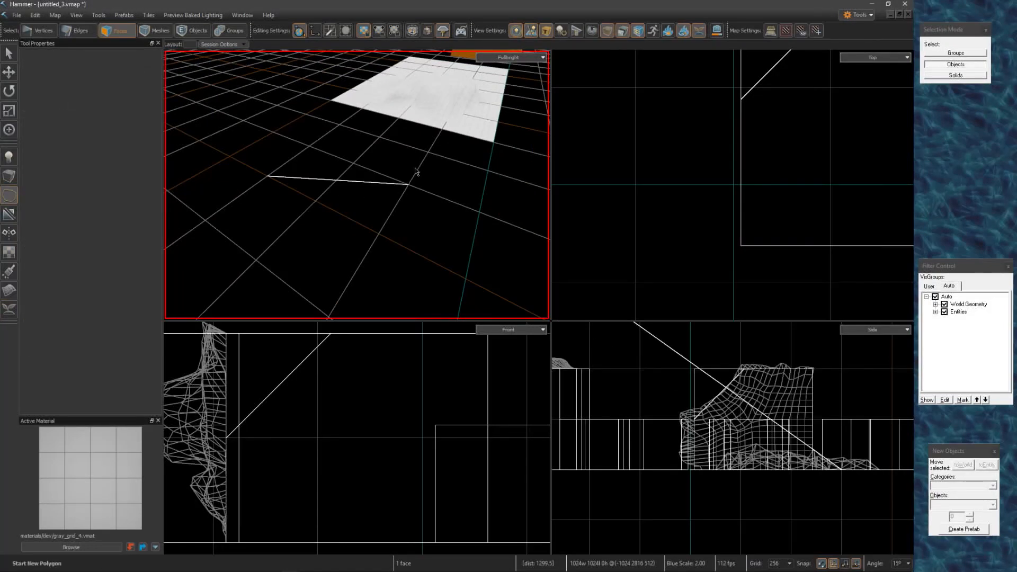
click(407, 184)
click(344, 141)
click(268, 184)
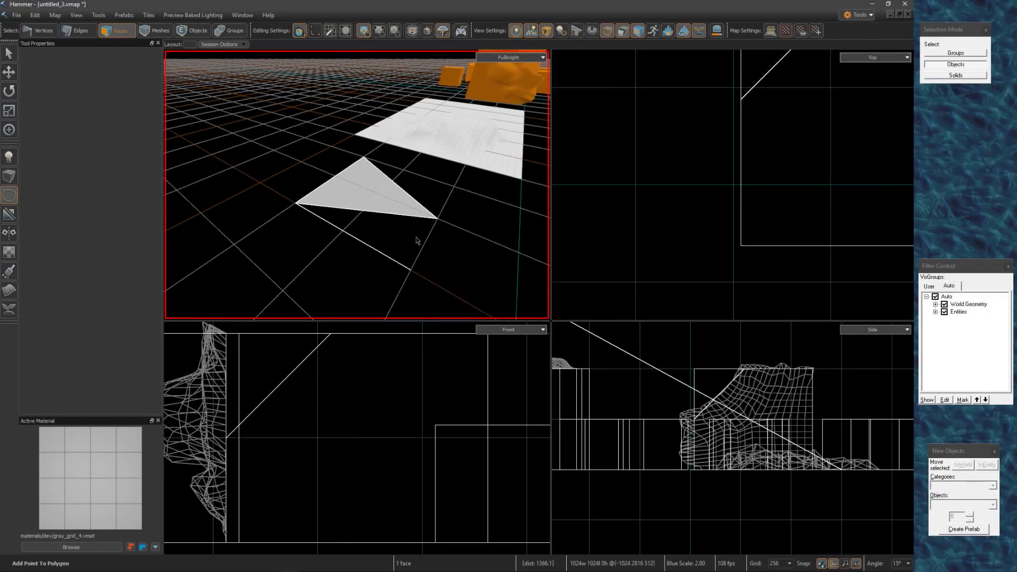
key(Return)
Set the triangle's subdivision to Level 5 and sculpt raised bumps in its middle with the Displacement tool.
scroll(84, 239, down, 5)
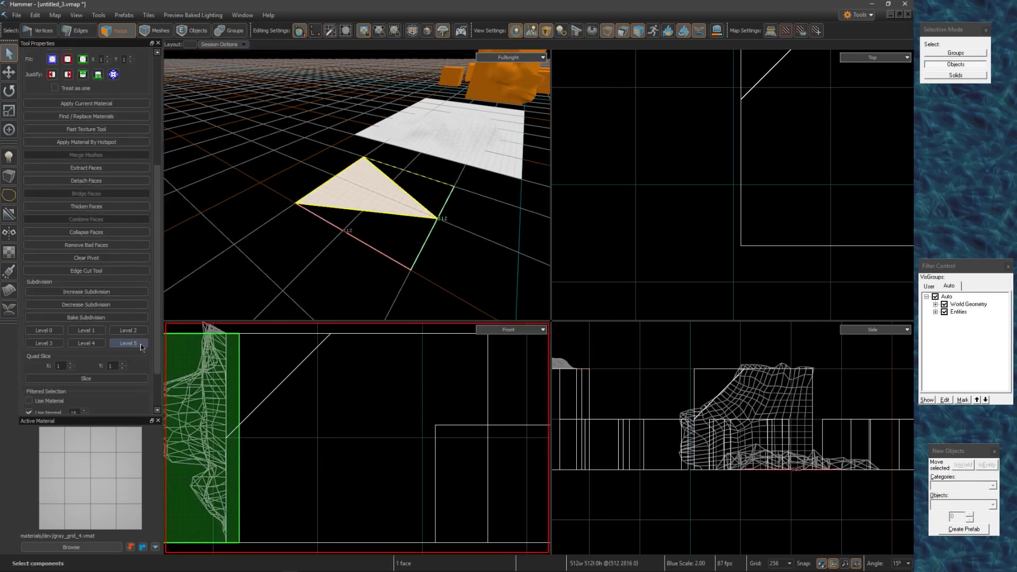
click(128, 343)
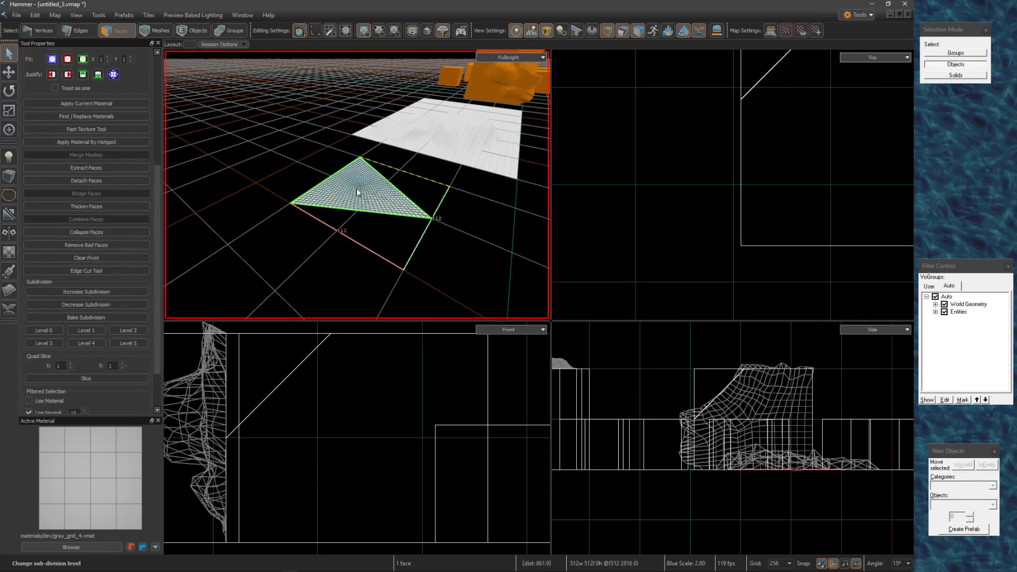
key(shift+d)
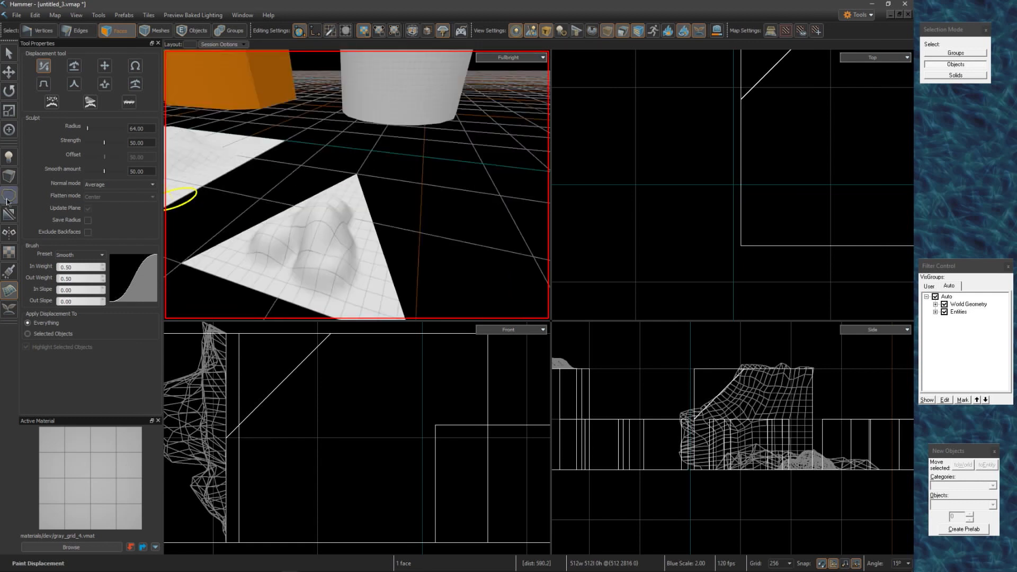
Draw a flat five-sided polygon face on the ground next to the sculpted triangle.
click(9, 196)
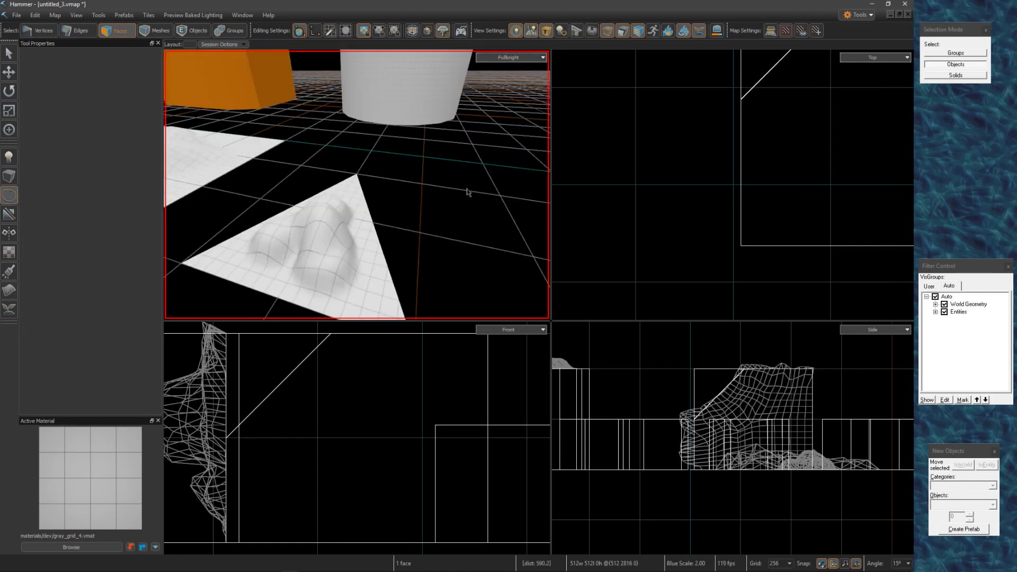
click(421, 195)
right_drag(422, 195, 418, 207)
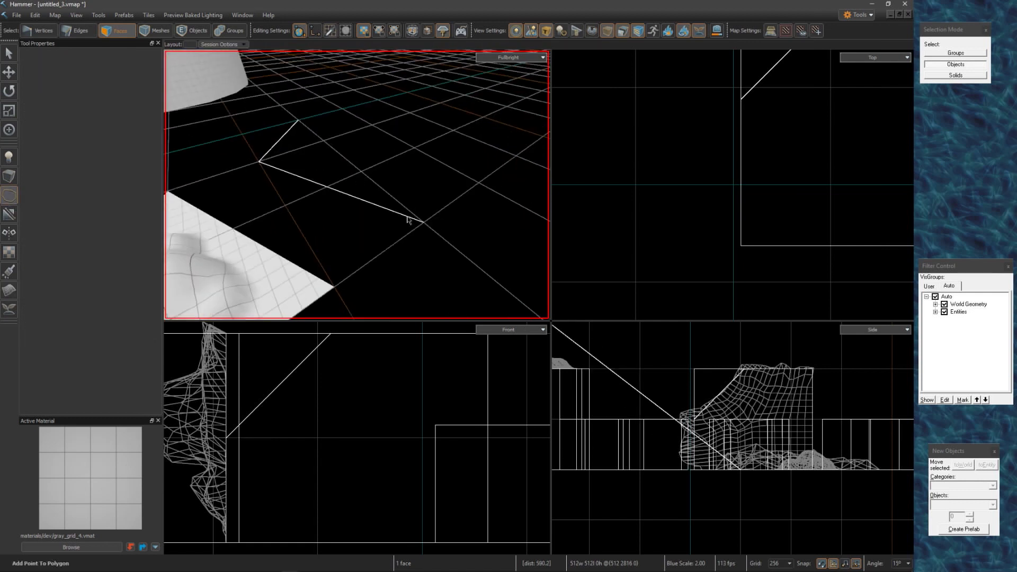
click(412, 217)
click(486, 176)
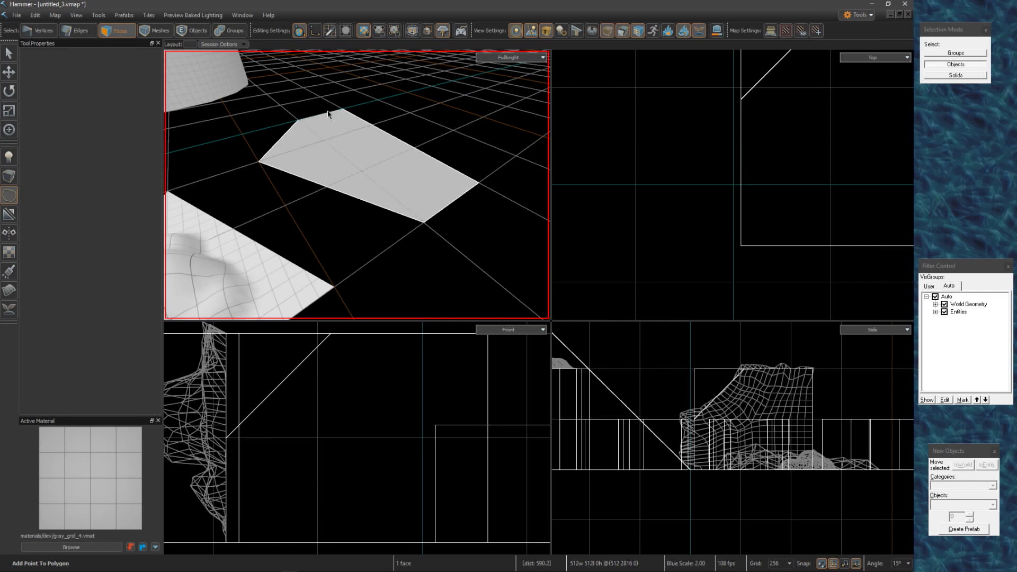
click(341, 110)
key(Return)
Select the sculpted triangle, bake its subdivision into real mesh faces and clear the selection.
right_drag(378, 114, 357, 184)
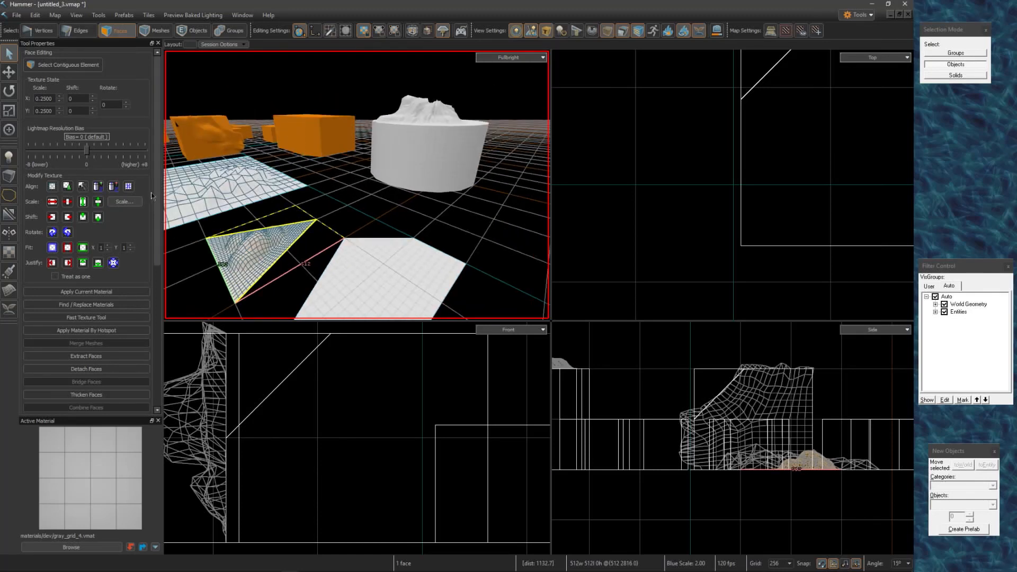
drag(157, 194, 156, 334)
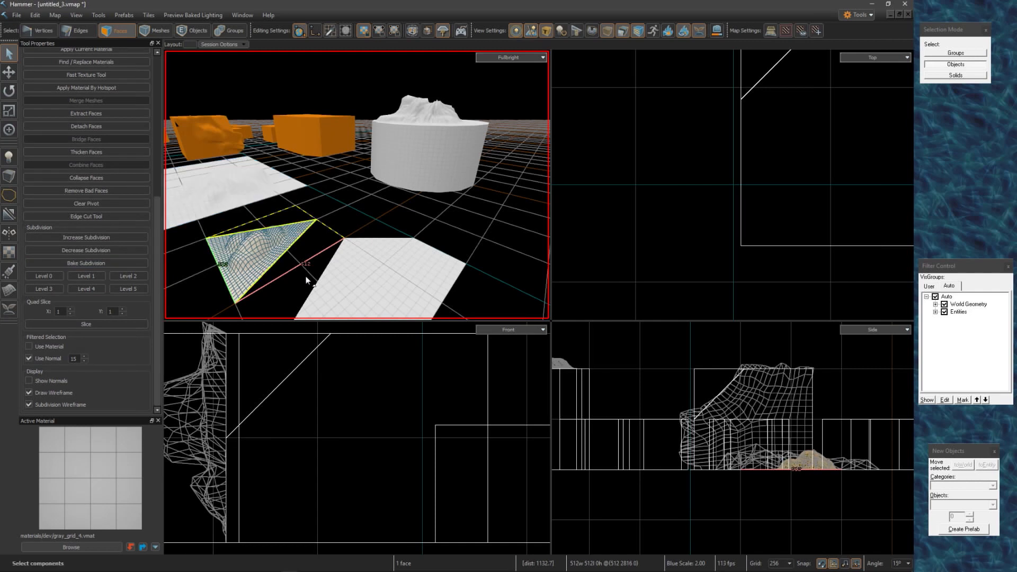
right_drag(306, 275, 357, 184)
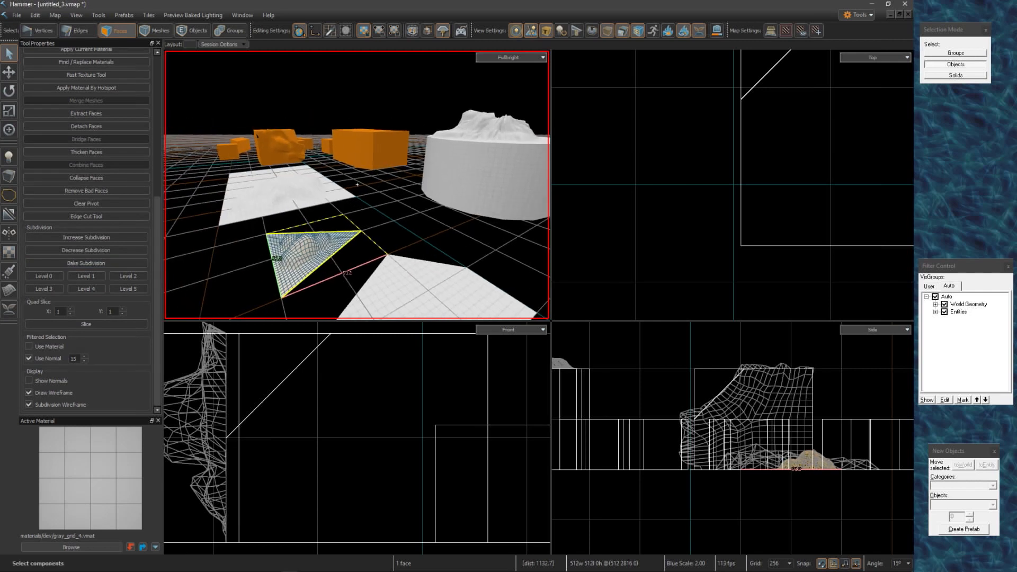
click(69, 264)
right_drag(320, 265, 357, 184)
click(406, 251)
mouse_move(407, 251)
right_down()
mouse_move(357, 185)
mouse_move(406, 251)
right_up()
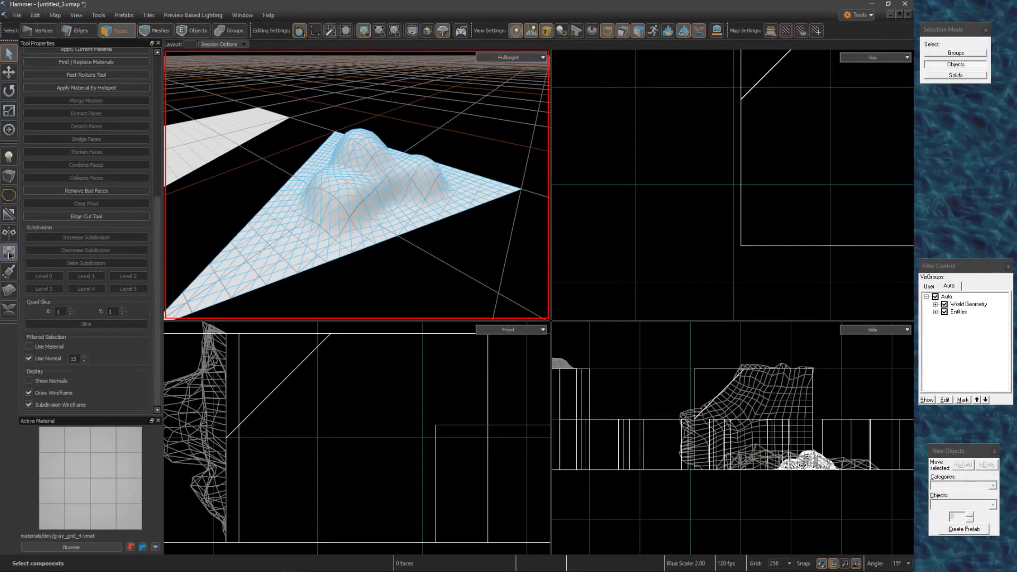
Sculpt the baked triangle's mesh further near its bumps with the Displacement tool.
click(9, 290)
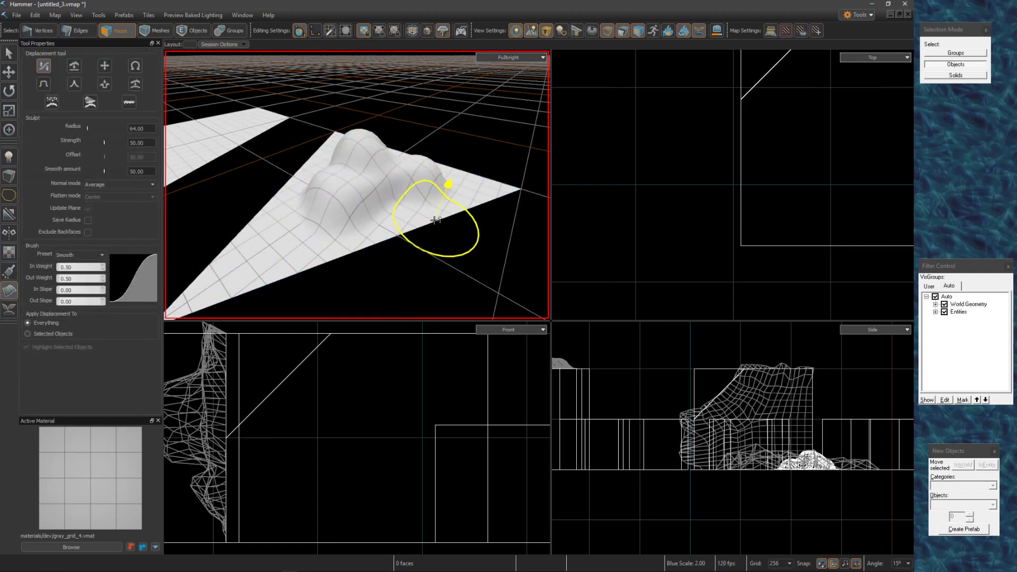
right_drag(357, 185, 357, 184)
mouse_move(448, 227)
mouse_down()
mouse_move(310, 251)
mouse_move(374, 193)
mouse_move(340, 135)
mouse_move(416, 190)
mouse_up()
right_drag(357, 184, 356, 184)
key(q)
Switch to the old Hammer and choose the nature/blendcliffgrass001a texture from the textures filtered by "blend".
click(268, 541)
click(272, 564)
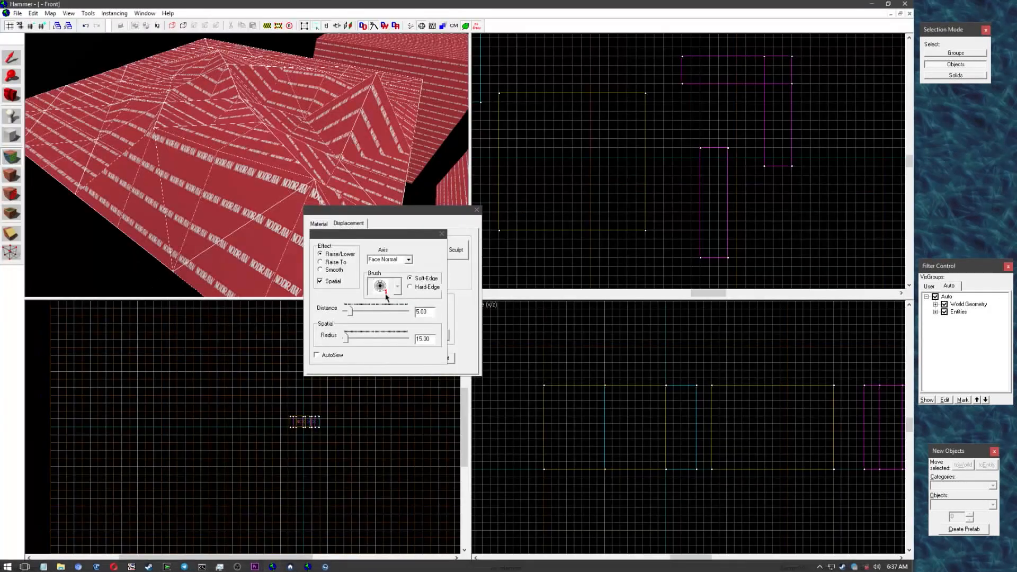
scroll(202, 180, down, 5)
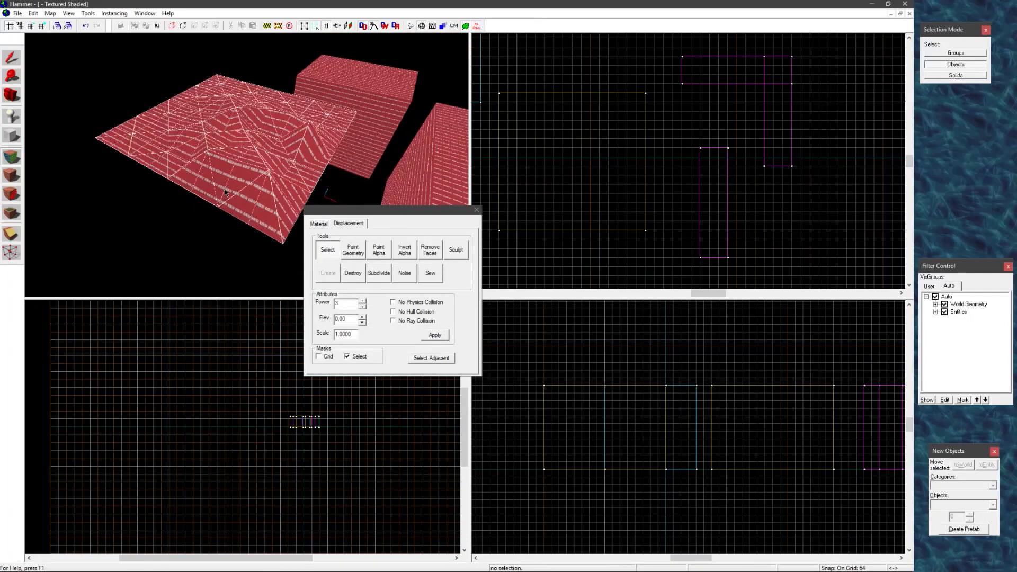
scroll(203, 180, up, 1)
key(z)
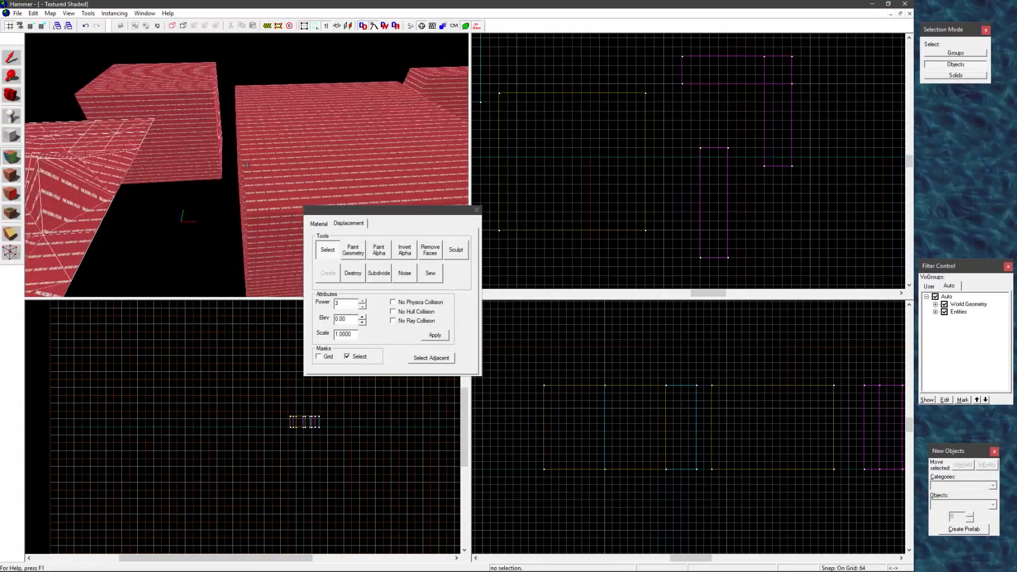
key(z)
click(324, 225)
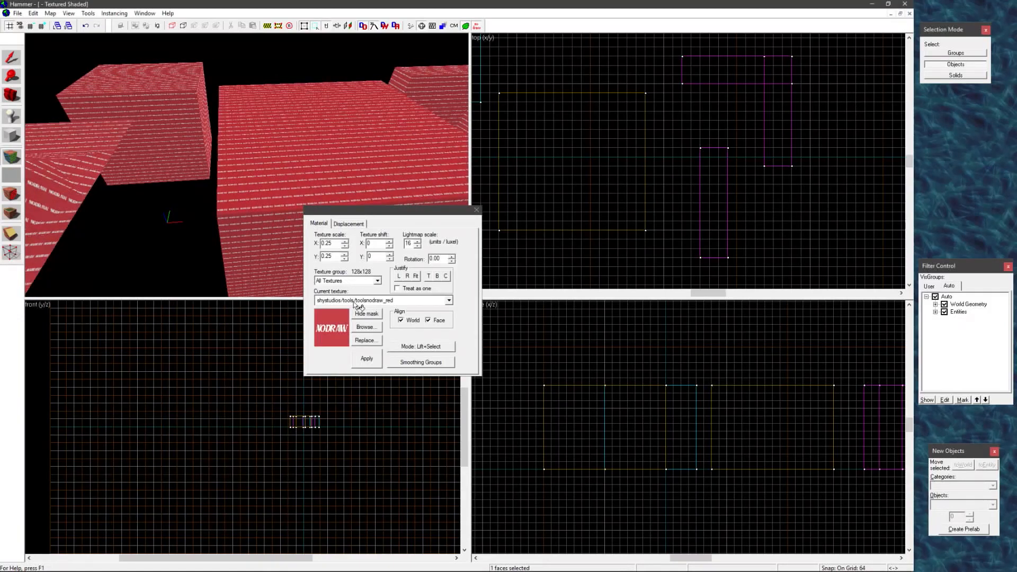
click(363, 328)
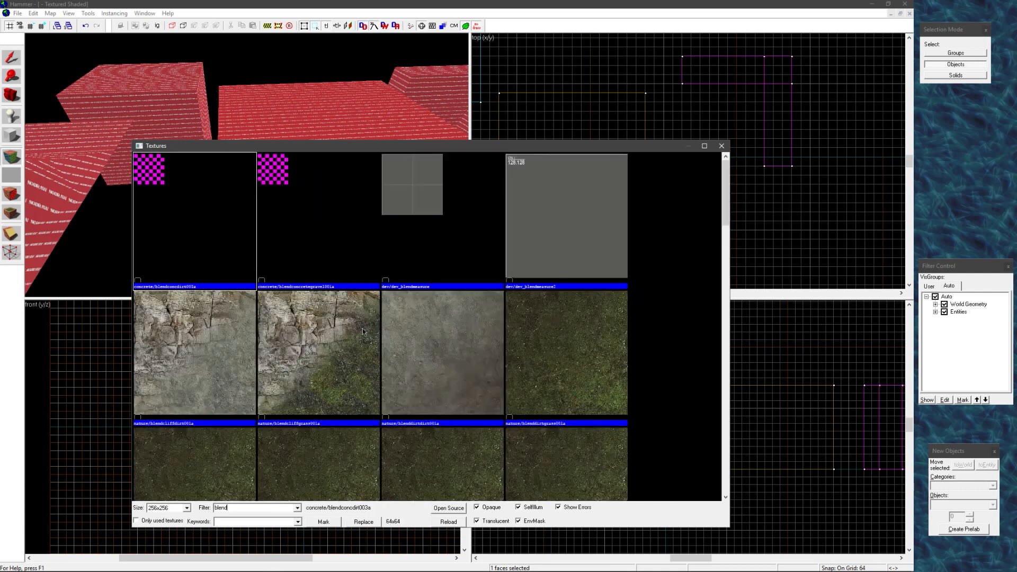
double_click(349, 353)
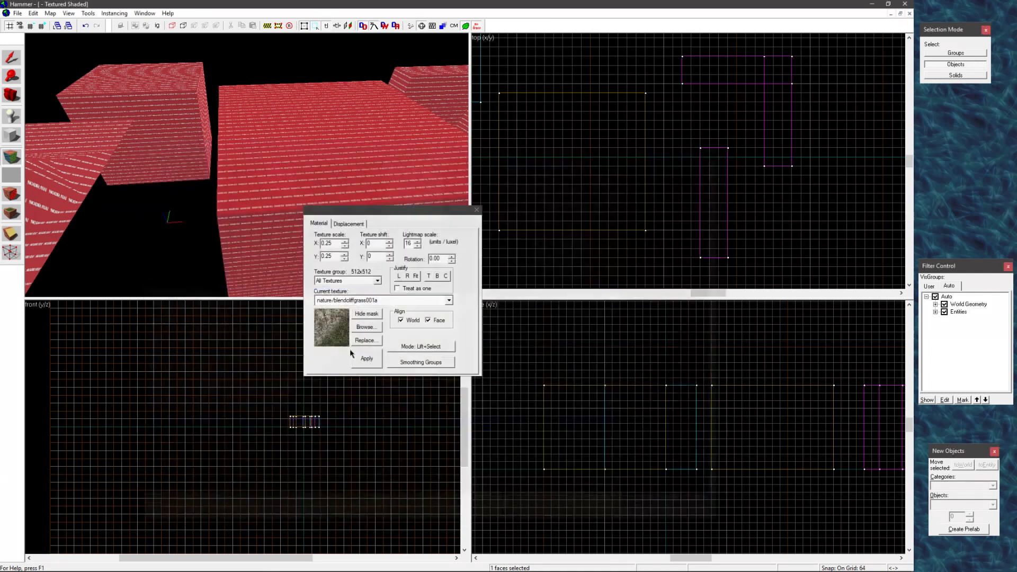
Apply the blendcliffgrass001a texture to the large block and to the neighbouring displacement surface.
right_click(253, 219)
key(z)
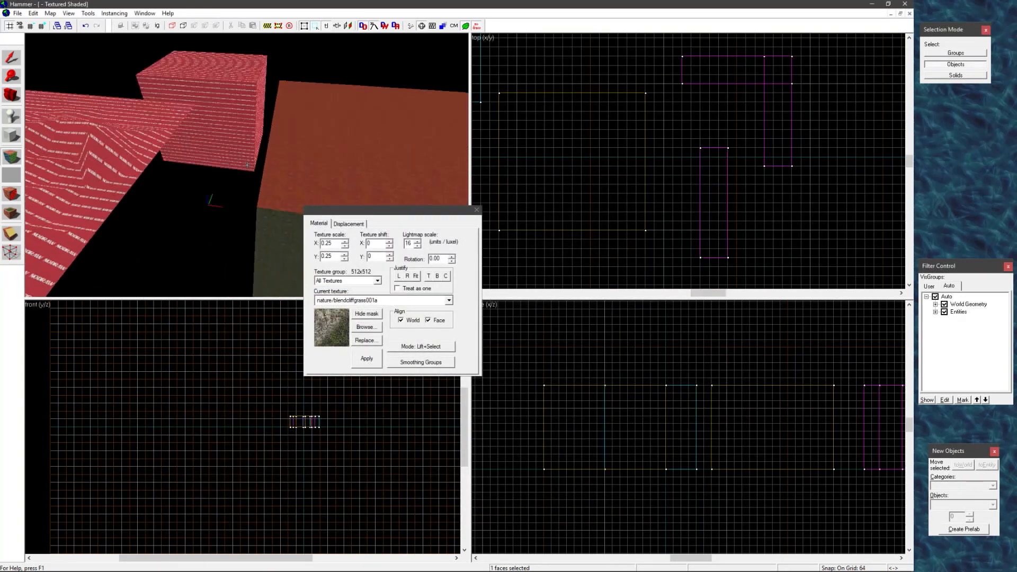
key(z)
right_click(186, 153)
key(z)
key(z)
Select the displacement and paint alpha on it with the Raise/Lower effect at value 25 to blend in grass patches.
click(233, 147)
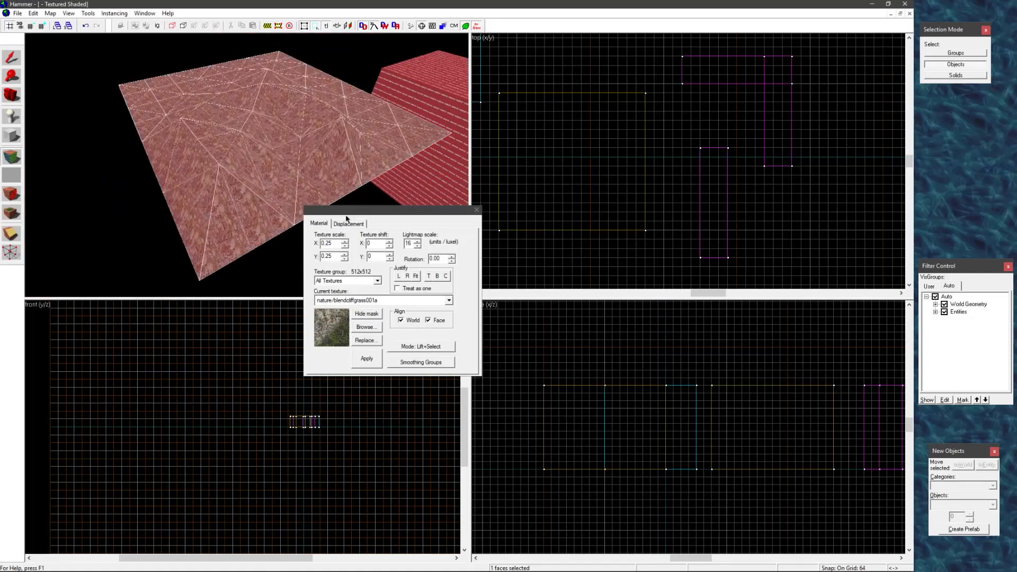
click(348, 223)
click(364, 248)
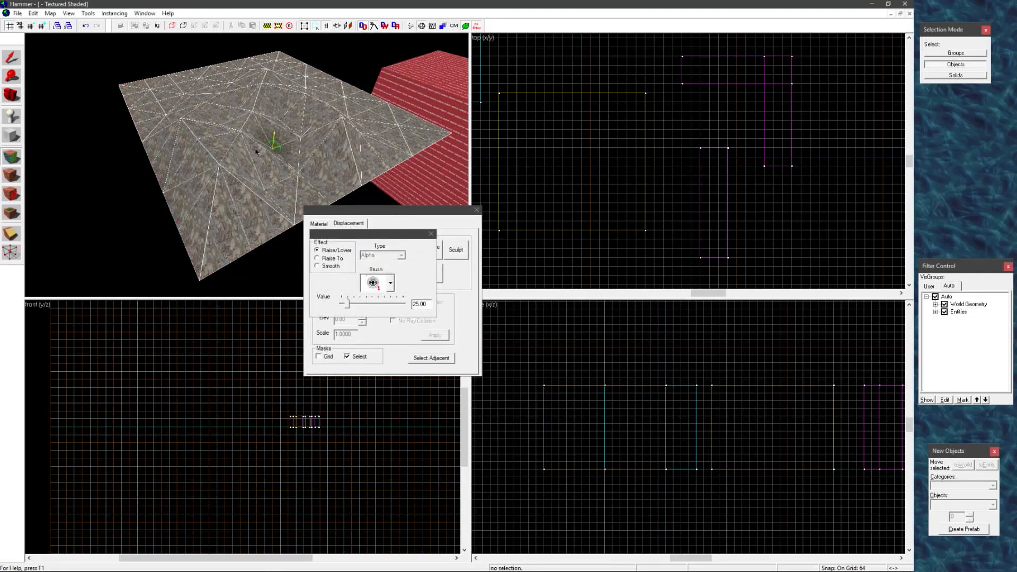
mouse_move(255, 152)
mouse_down()
mouse_move(201, 168)
mouse_move(209, 156)
mouse_move(298, 169)
mouse_move(268, 183)
mouse_move(219, 158)
mouse_move(251, 251)
mouse_move(315, 180)
mouse_up()
right_drag(264, 197, 225, 196)
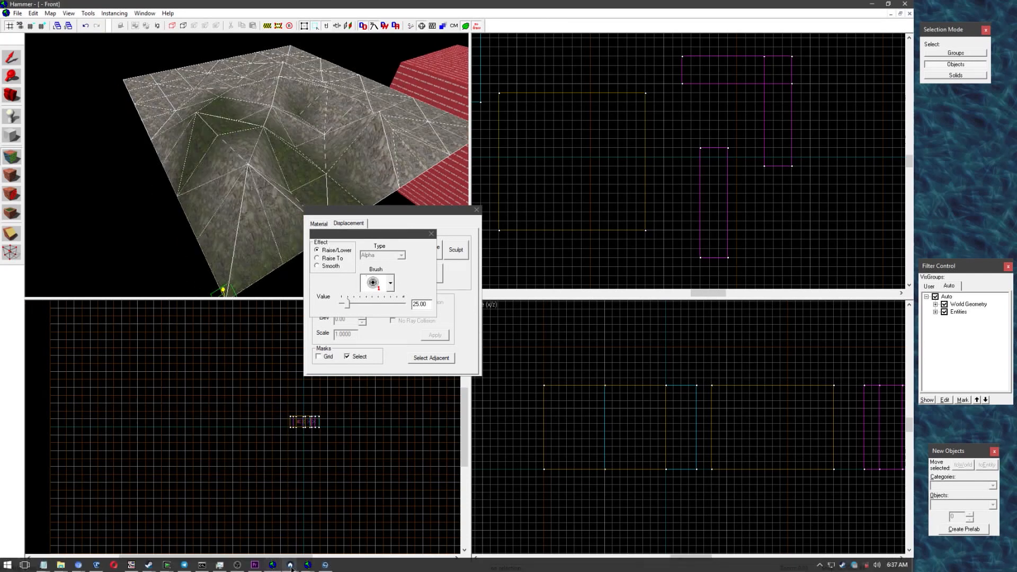
Switch back to the Source 2 Hammer and select the three adjoining white top faces of the orange block.
mouse_move(291, 566)
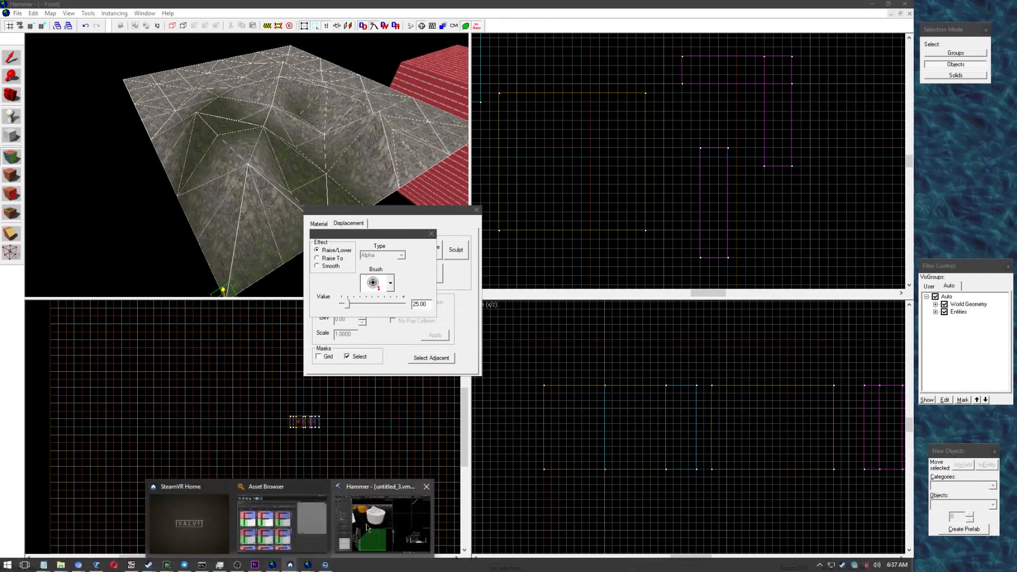
click(367, 525)
click(510, 161)
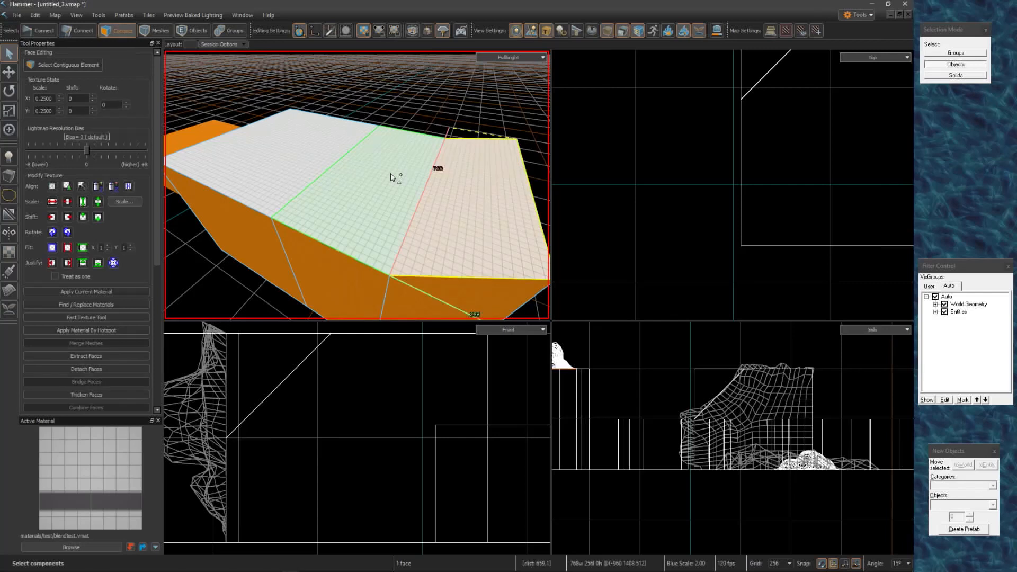
shift+click(404, 173)
shift+click(287, 140)
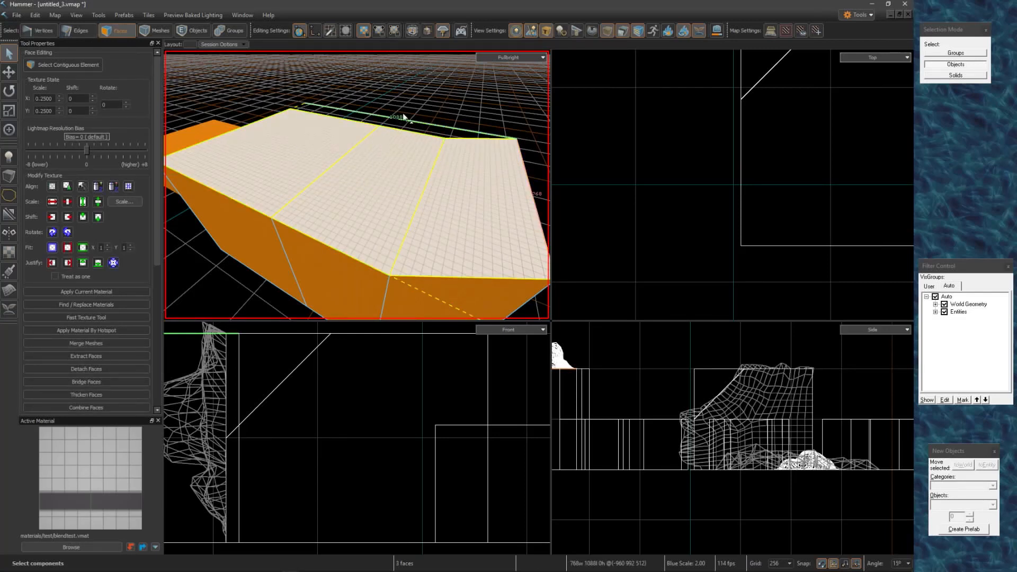
Paint Channel 1 of the blend material across the three selected faces and flood-fill them with it.
click(9, 271)
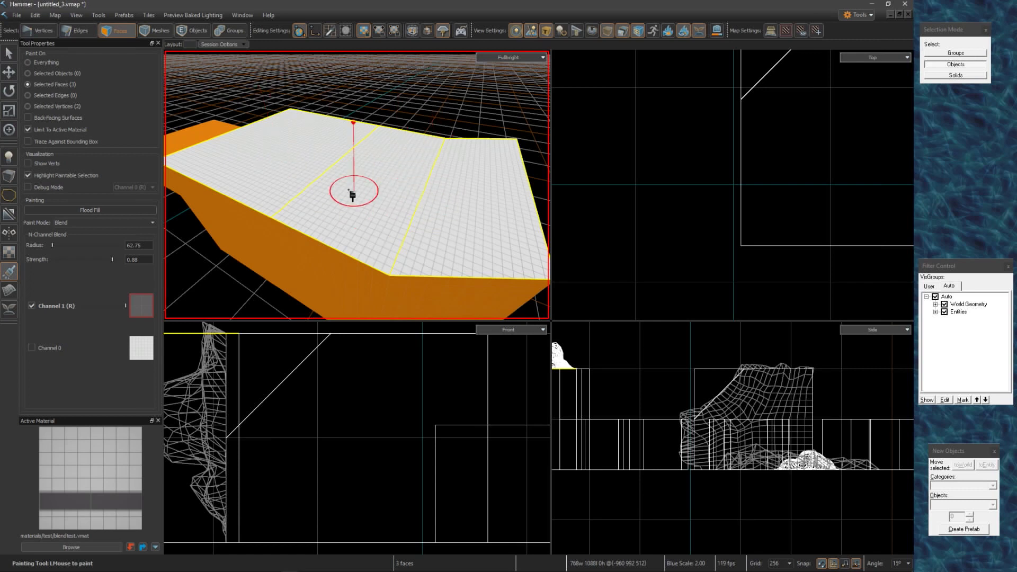
drag(350, 192, 276, 213)
drag(374, 236, 396, 258)
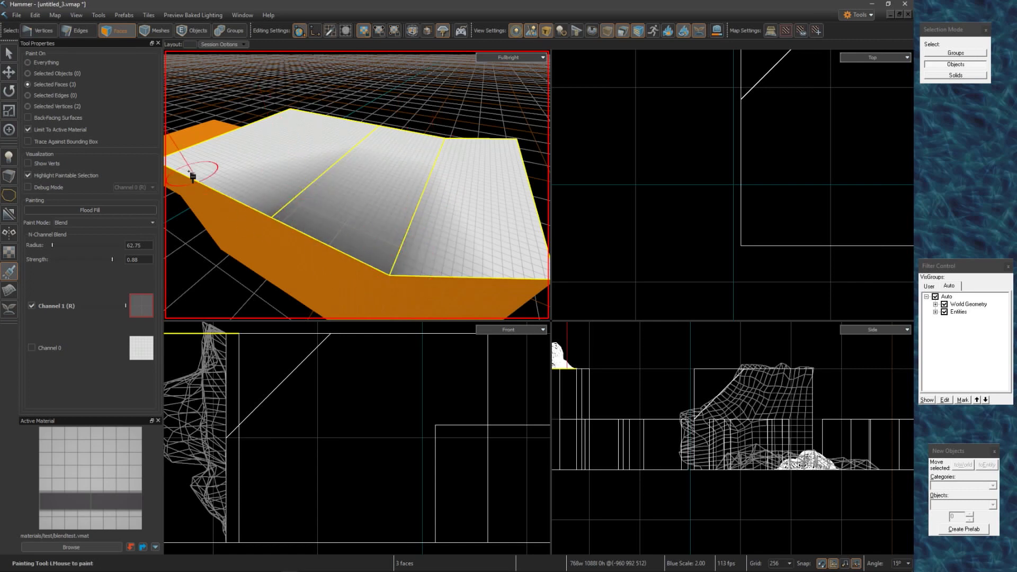
drag(192, 177, 165, 157)
mouse_move(299, 110)
mouse_down()
mouse_move(518, 142)
mouse_move(525, 265)
mouse_move(402, 272)
mouse_up()
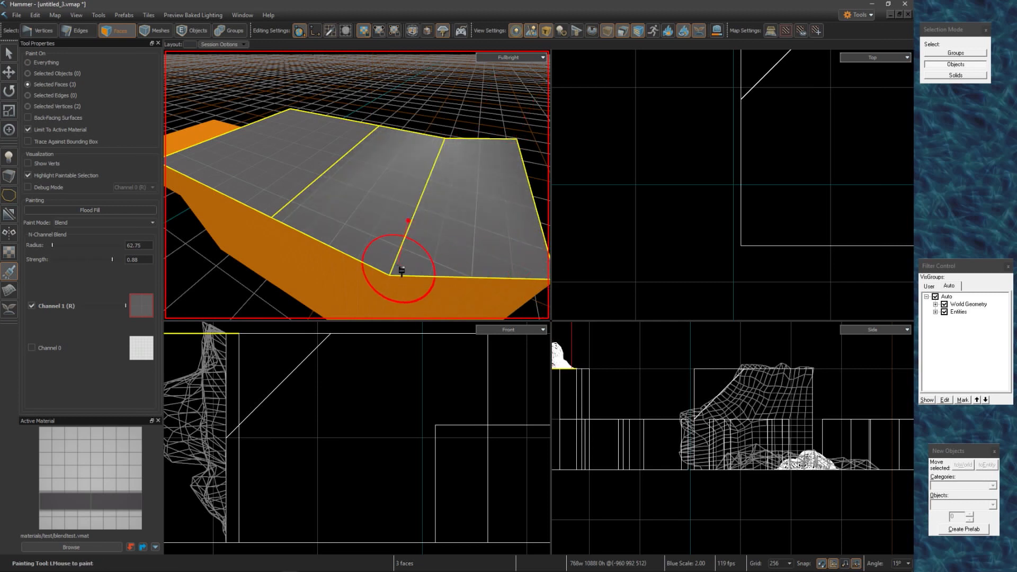
click(97, 208)
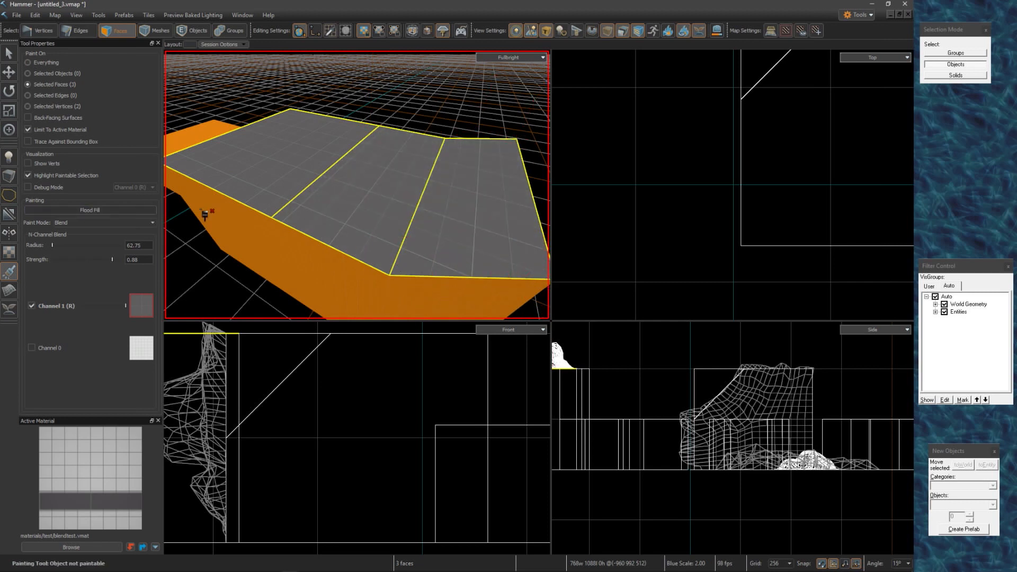
key(z)
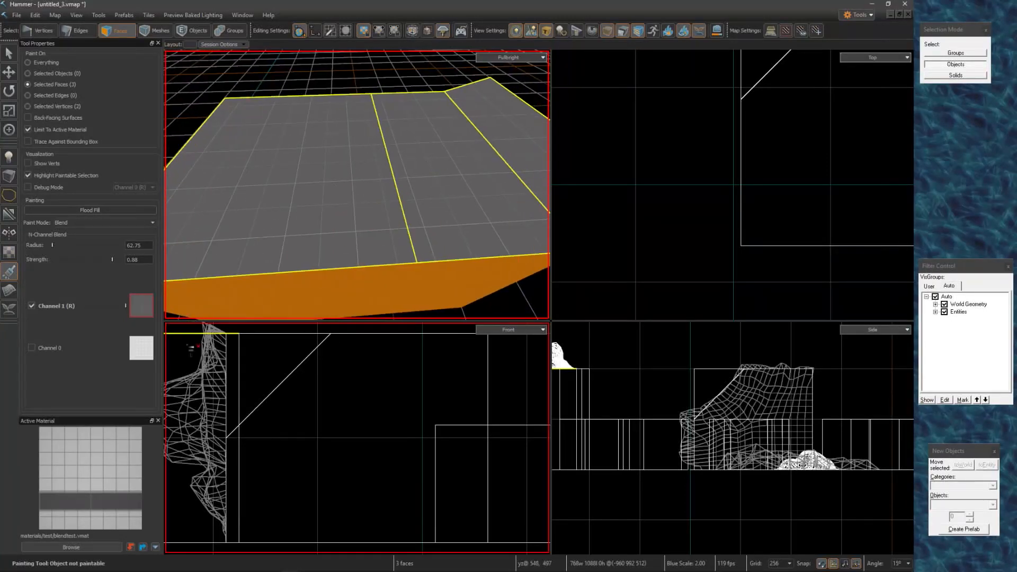
Paint Channel 0 of the blend material over the left and middle selected faces of the block.
key(z)
click(141, 355)
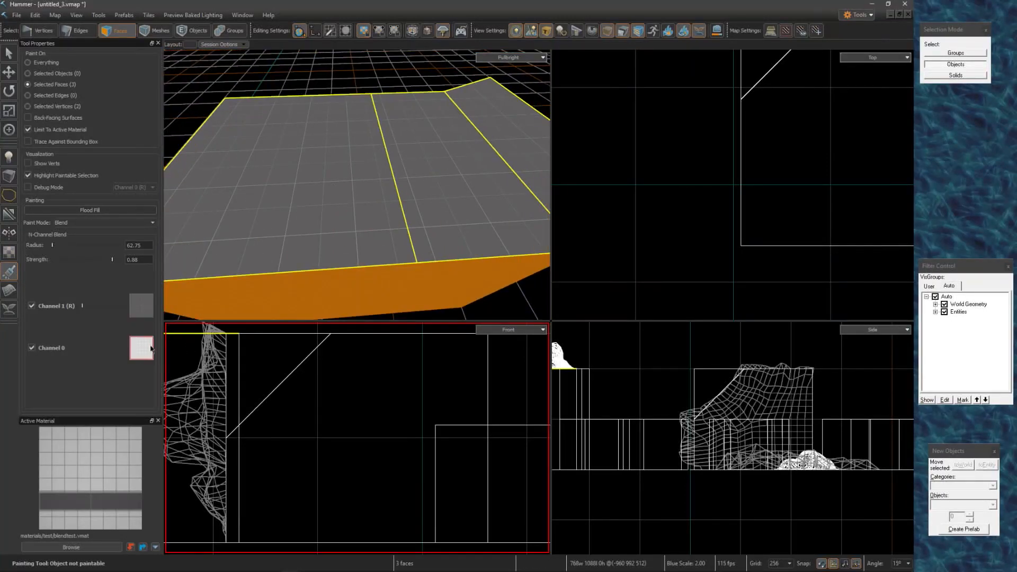
mouse_move(419, 254)
mouse_down()
mouse_move(408, 267)
mouse_move(272, 209)
mouse_move(217, 100)
mouse_move(394, 106)
mouse_up()
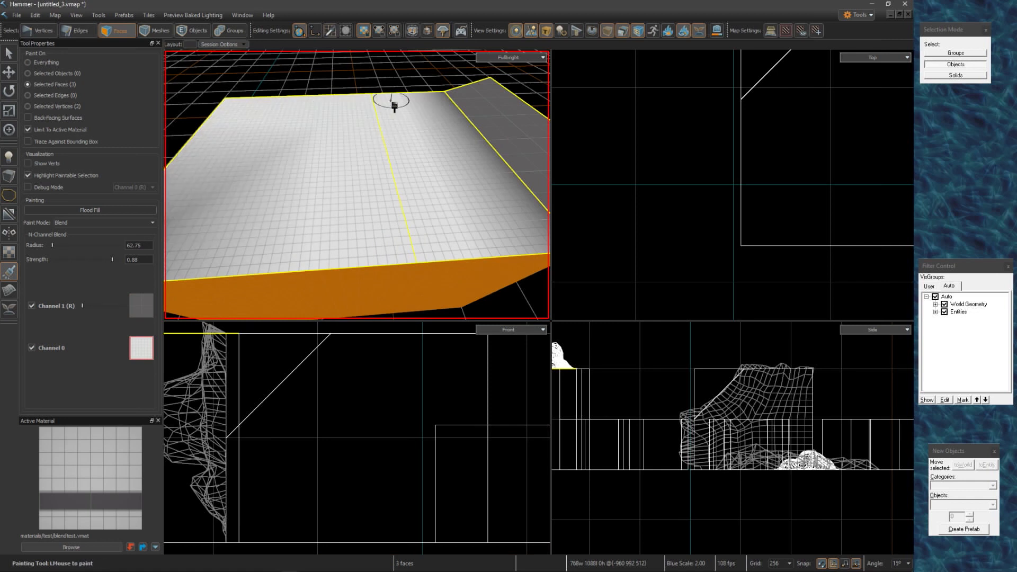
key(z)
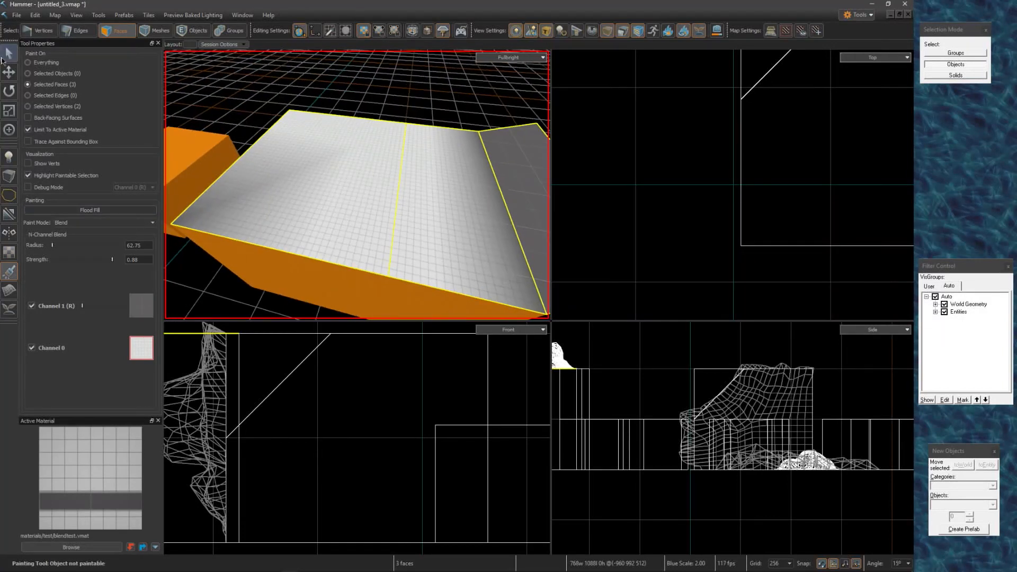
Set the three selected faces to subdivision Level 5.
click(7, 54)
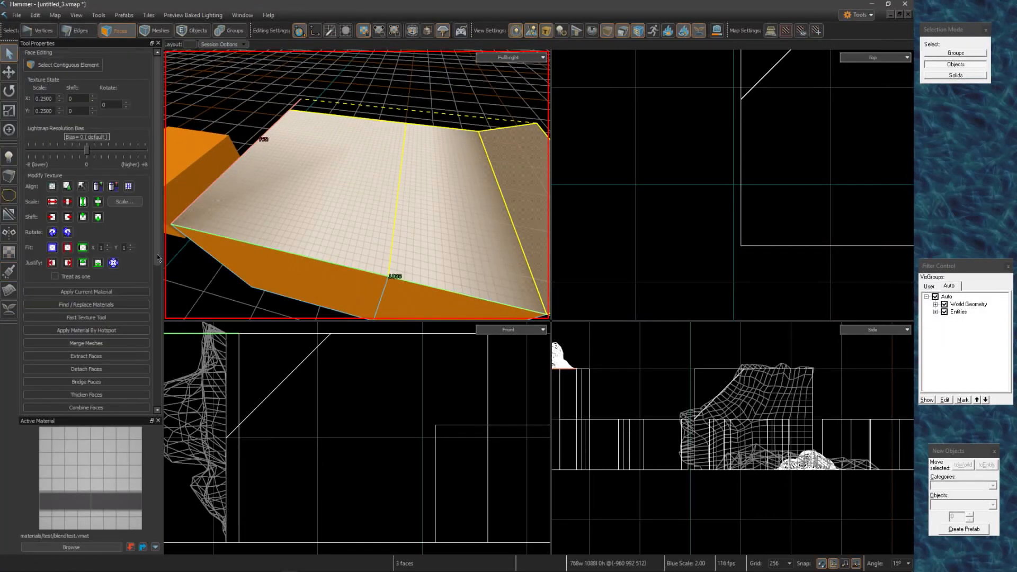
scroll(105, 275, down, 5)
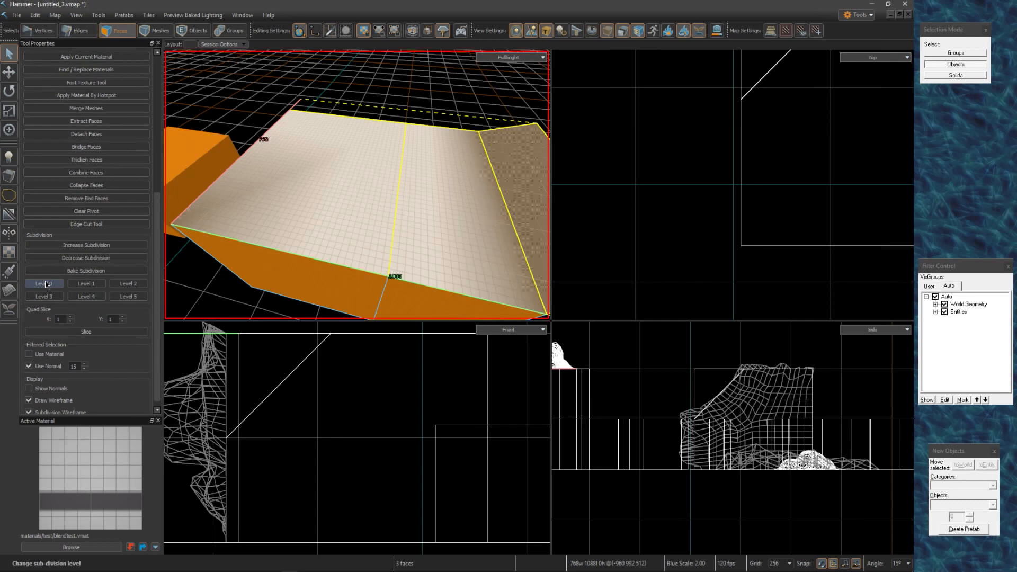
click(135, 301)
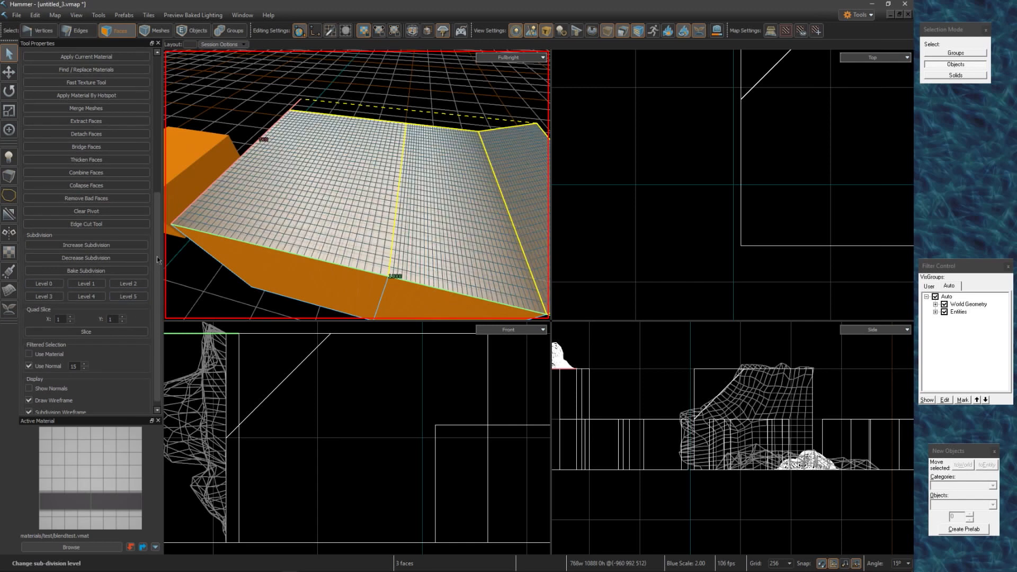
Paint a Channel 1 patch across the shared edge of the left and middle subdivided faces.
click(9, 272)
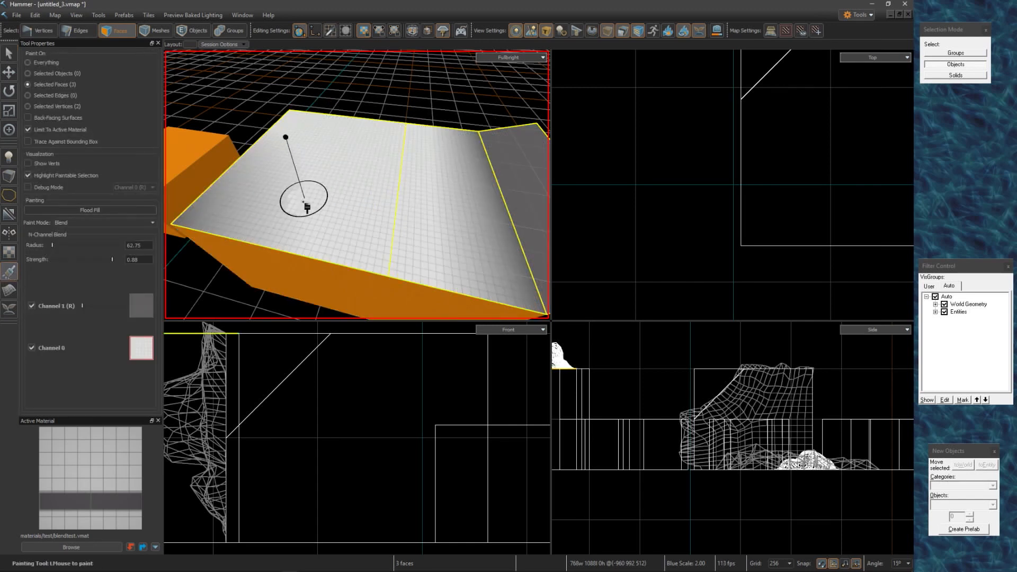
click(142, 313)
mouse_move(366, 217)
mouse_down()
mouse_move(438, 217)
mouse_move(386, 205)
mouse_move(418, 206)
mouse_up()
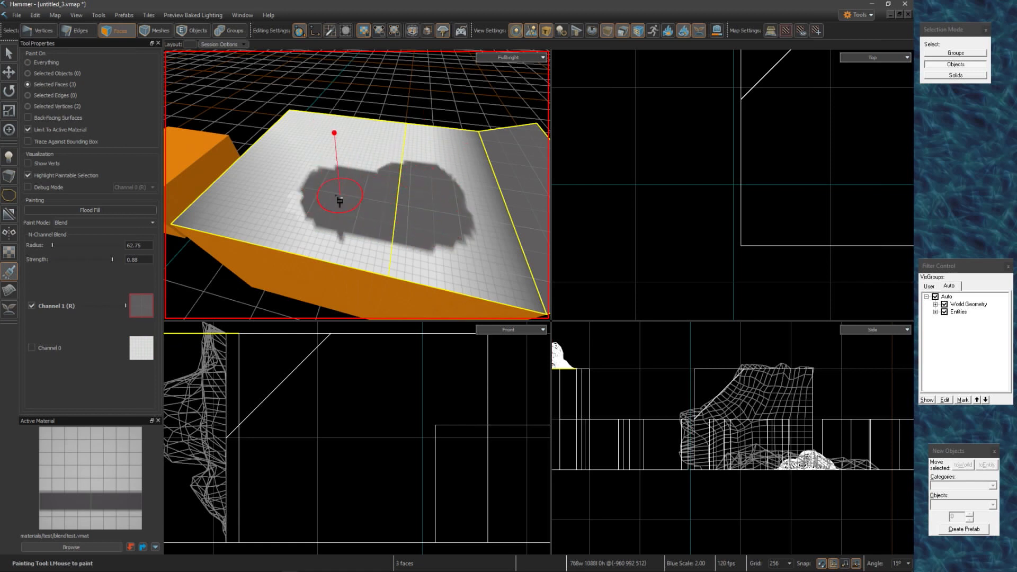
Examine the painted blend patch and subdivision grid from several angles, then return to the Selection tool and clear the selection.
mouse_move(340, 200)
middle_down()
mouse_move(333, 241)
mouse_move(357, 184)
middle_up()
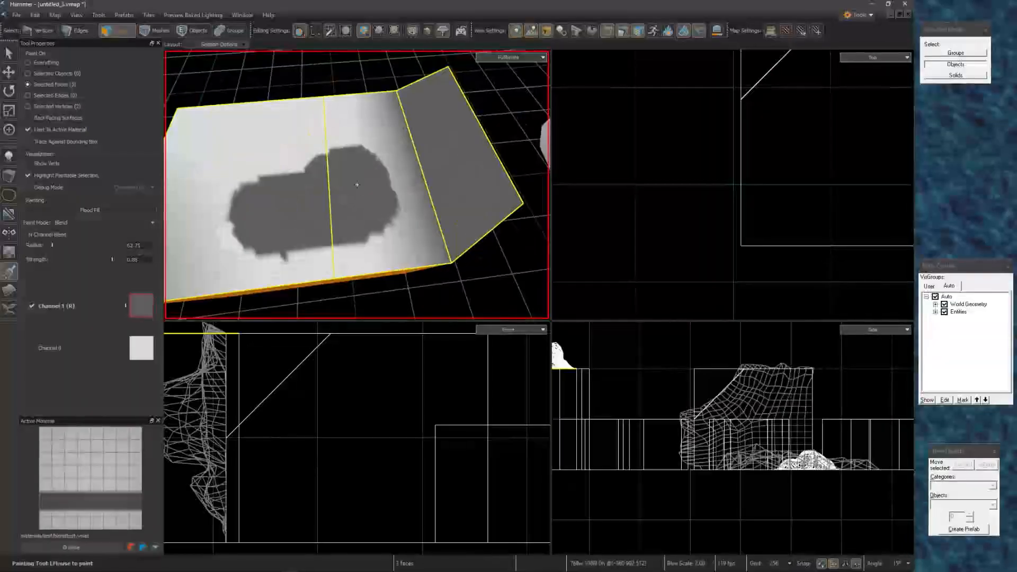
scroll(357, 185, down, 2)
key(d)
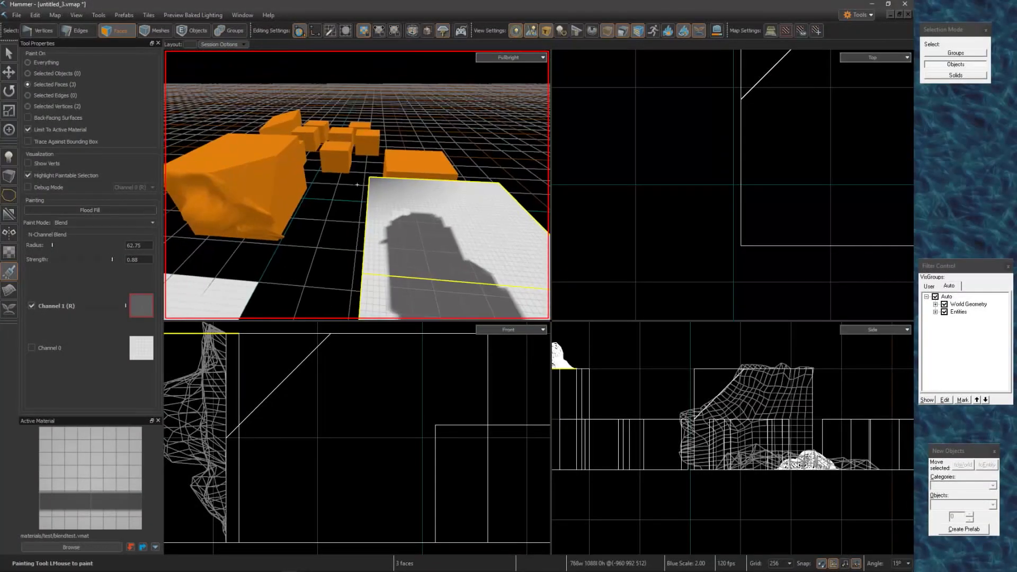
key(a)
key(a)
key(d)
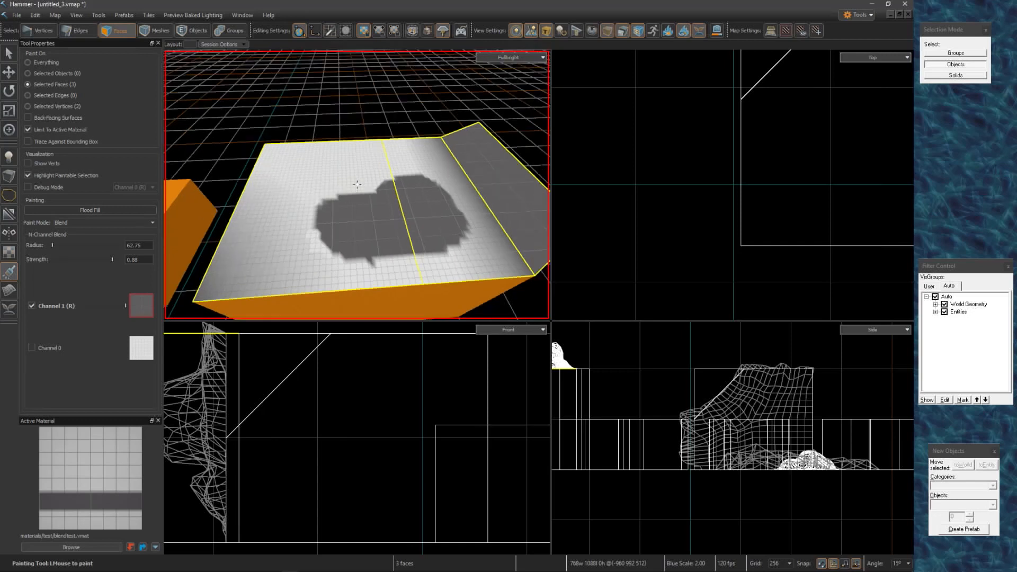
key(a)
key(z)
key(shift+s)
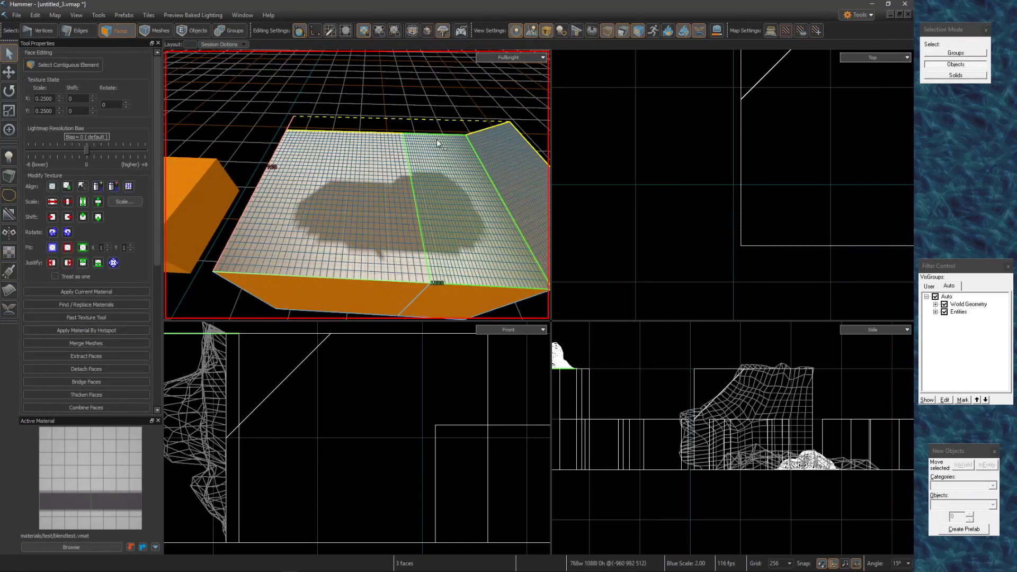
key(Escape)
key(z)
key(s)
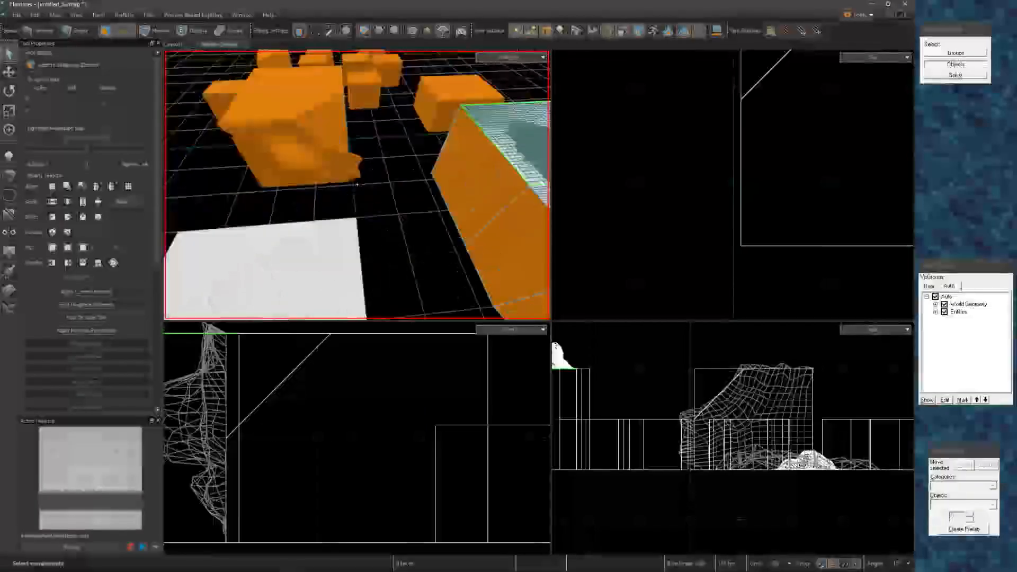
Switch to the old Hammer and activate texture application with the red nodraw blocks in view.
key(a)
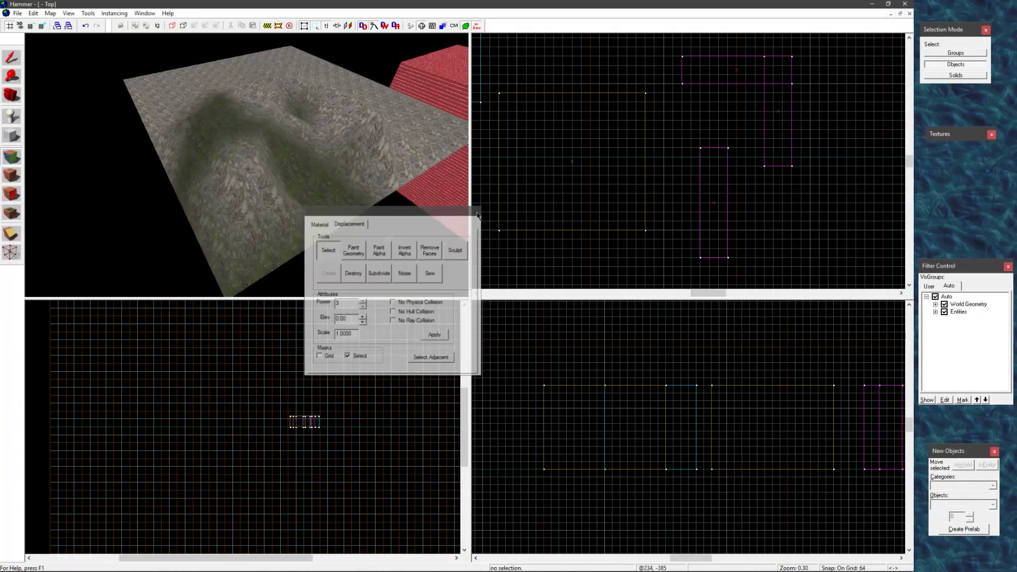
key(z)
key(w)
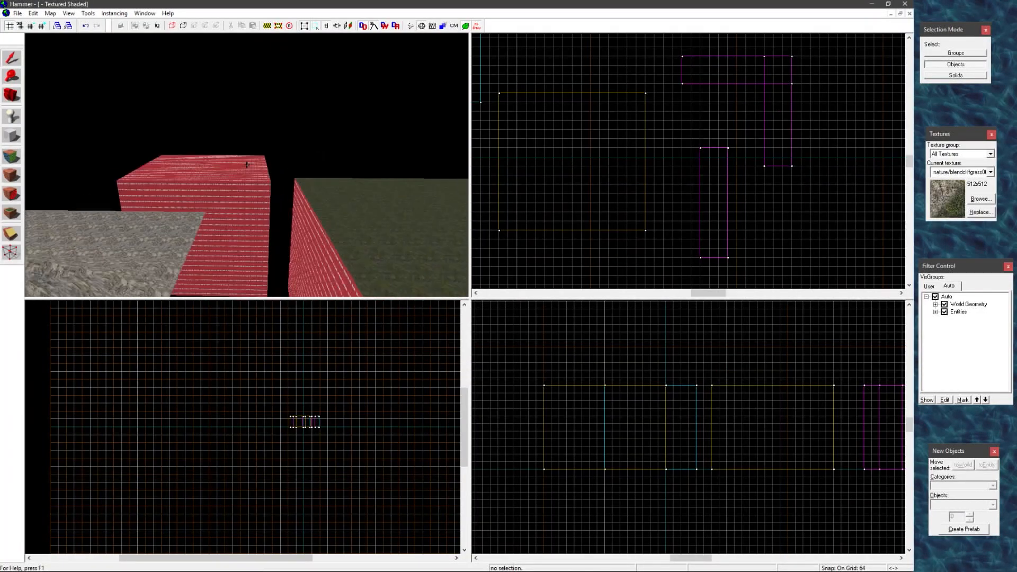
key(z)
click(10, 156)
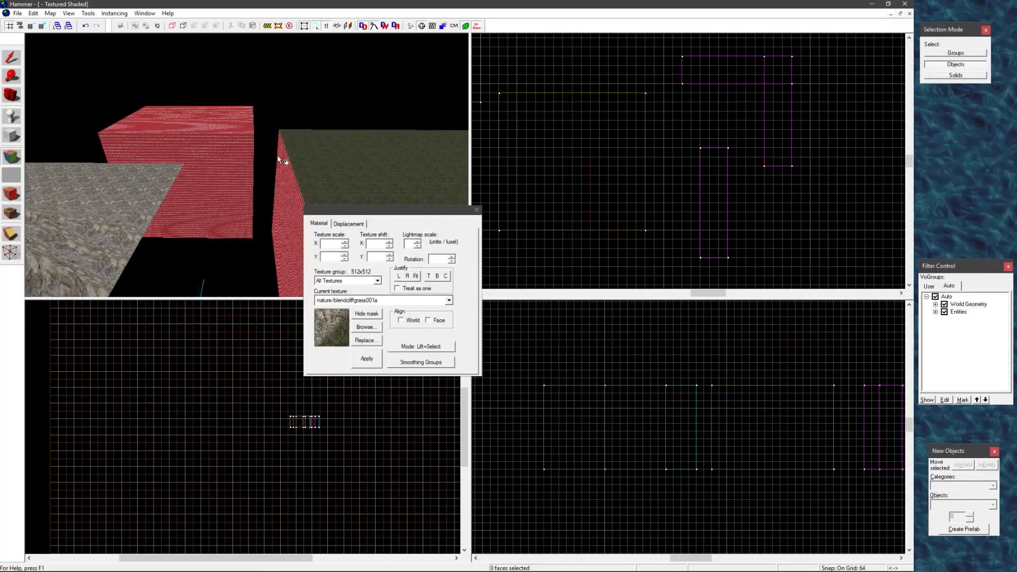
Sample textures from the red block and grass surface, and apply toolsnodraw_red to the rocky displacement.
click(233, 189)
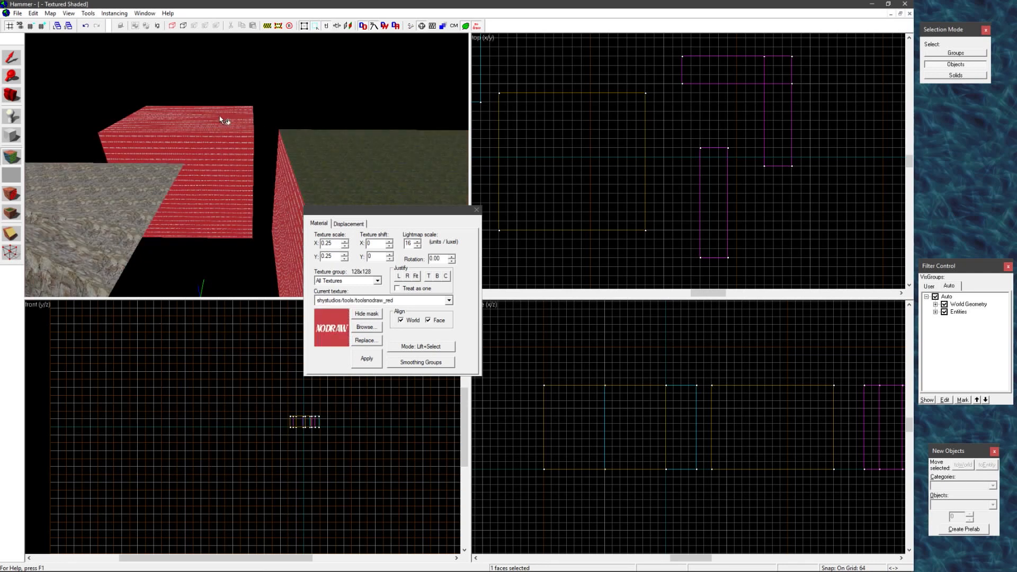
right_click(134, 186)
click(345, 172)
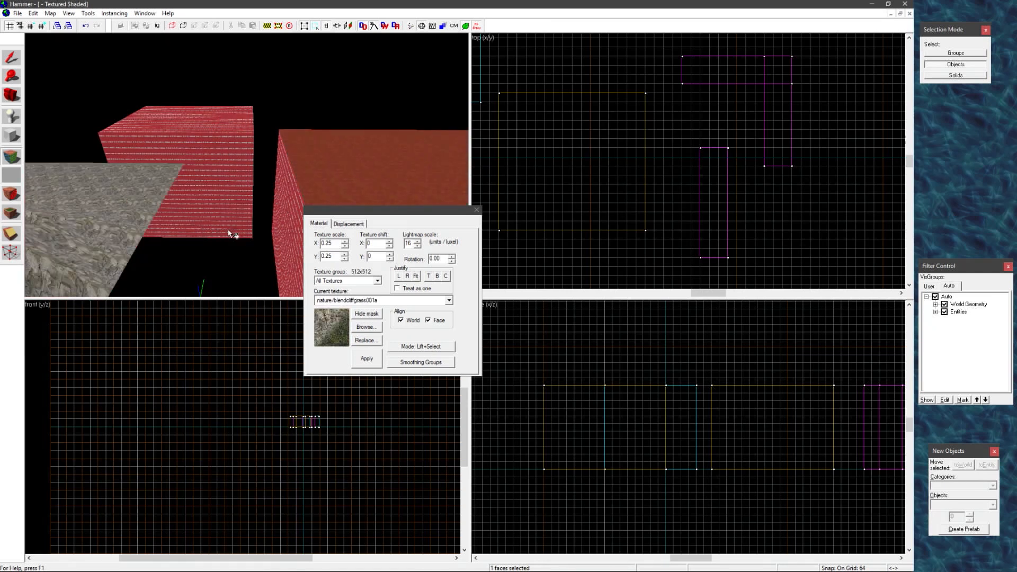
drag(230, 234, 248, 168)
click(346, 104)
right_click(274, 155)
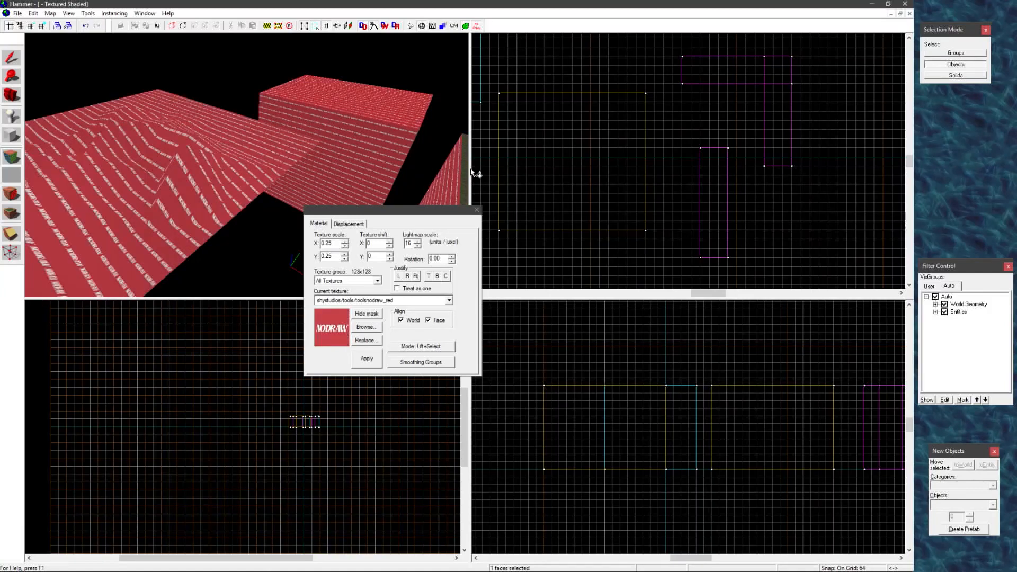
Wrap the nodraw texture around the edges of the large red block so it continues between its side and top.
drag(465, 172, 293, 183)
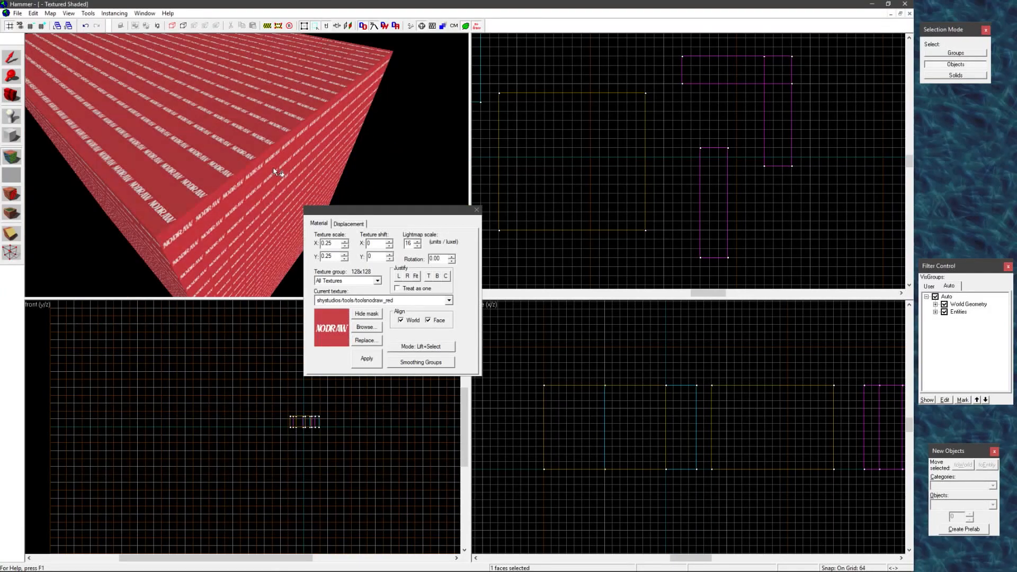
alt+right_click(251, 140)
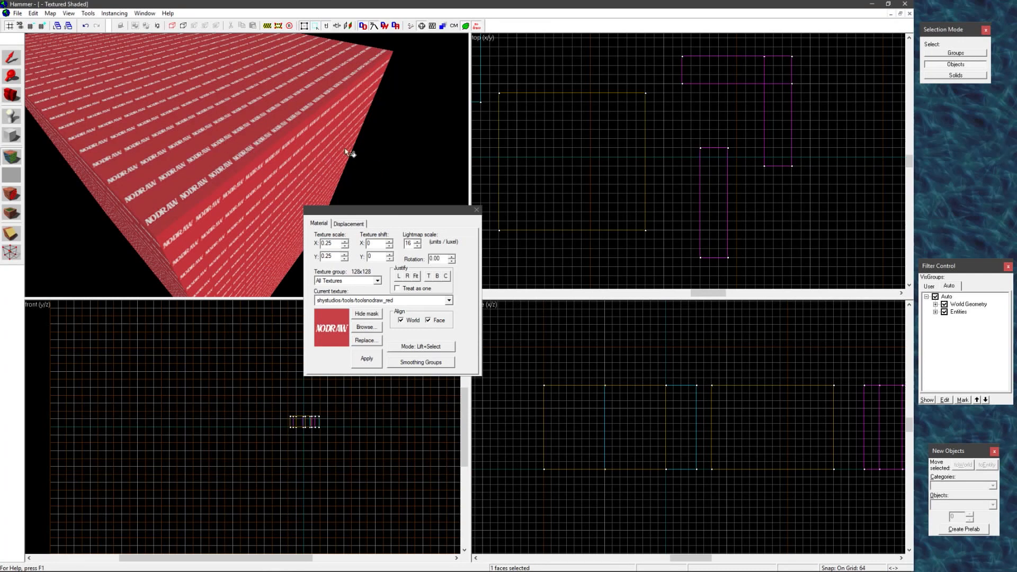
drag(348, 153, 247, 164)
drag(195, 219, 249, 169)
drag(191, 210, 218, 173)
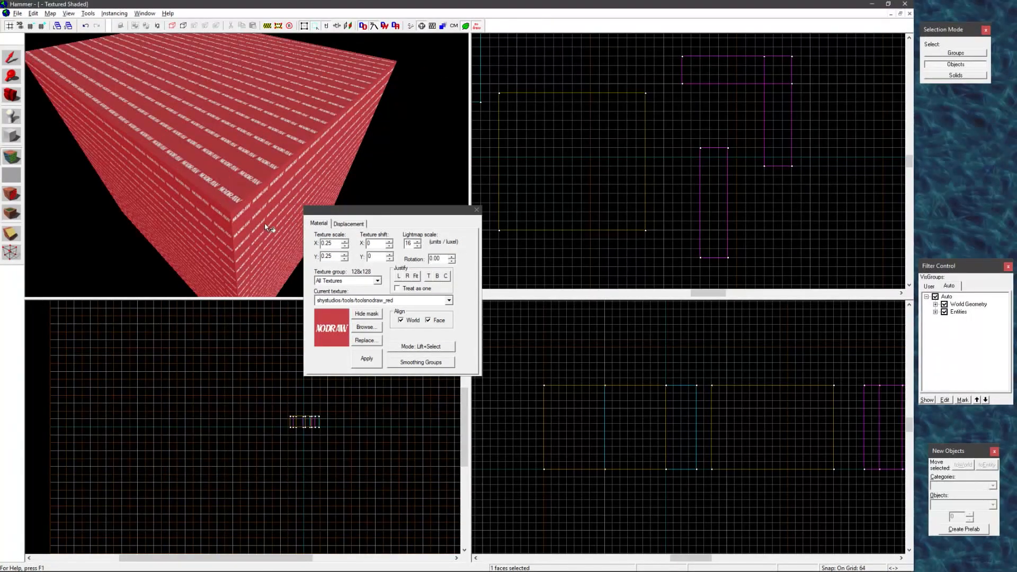
mouse_move(265, 228)
mouse_down()
mouse_move(230, 179)
mouse_move(259, 225)
mouse_up()
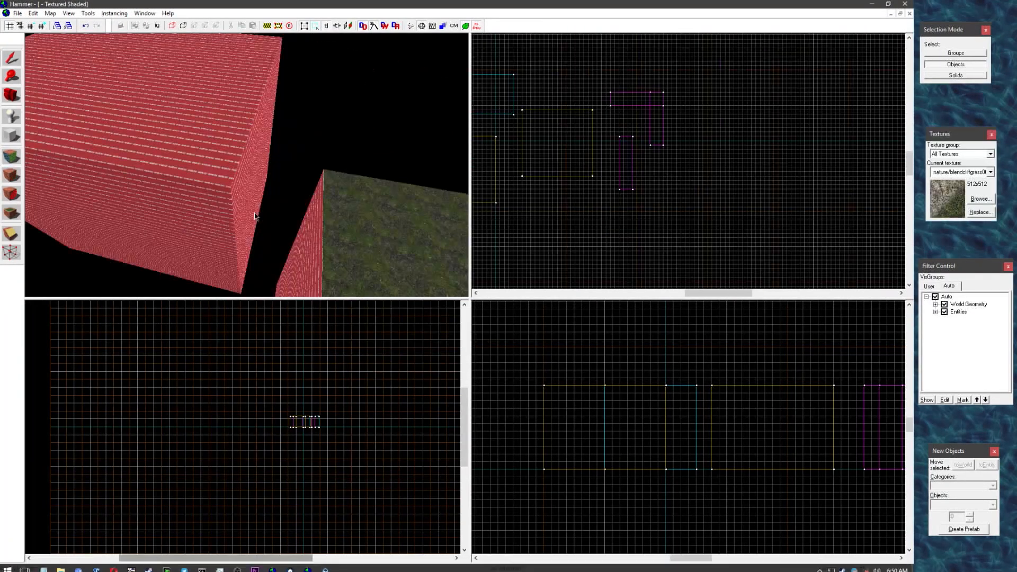
Switch to the Source 2 Hammer and pick the couch001 material from the couch model as the active material.
mouse_move(271, 564)
click(389, 516)
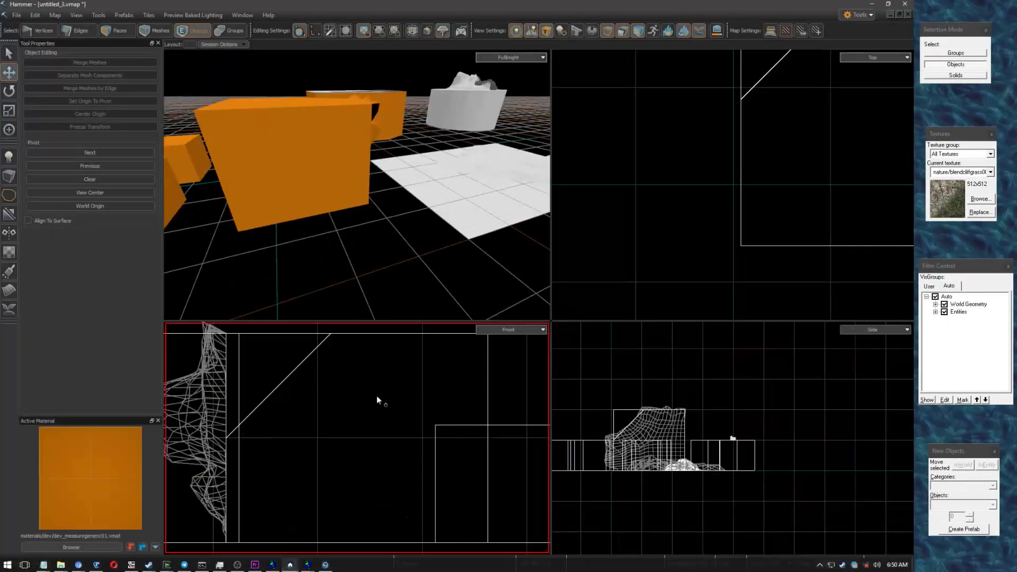
right_drag(442, 226, 402, 246)
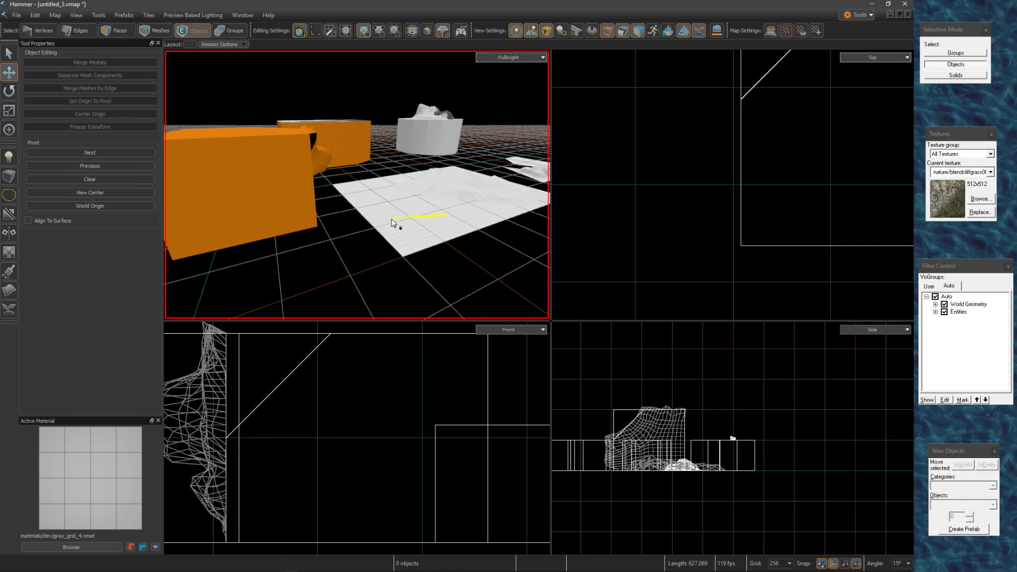
right_drag(455, 263, 404, 270)
scroll(403, 270, up, 4)
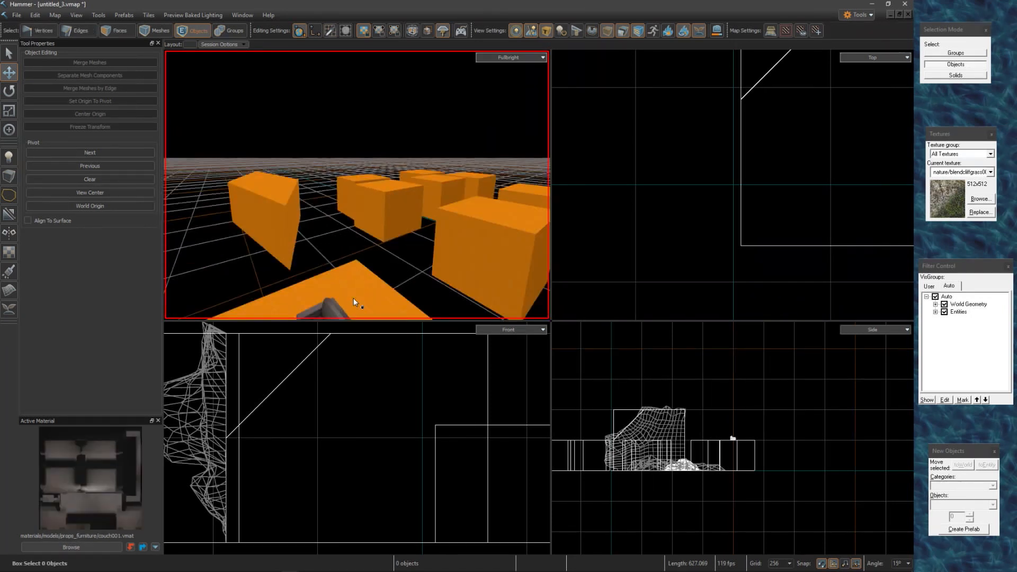
scroll(354, 298, down, 4)
scroll(351, 267, down, 3)
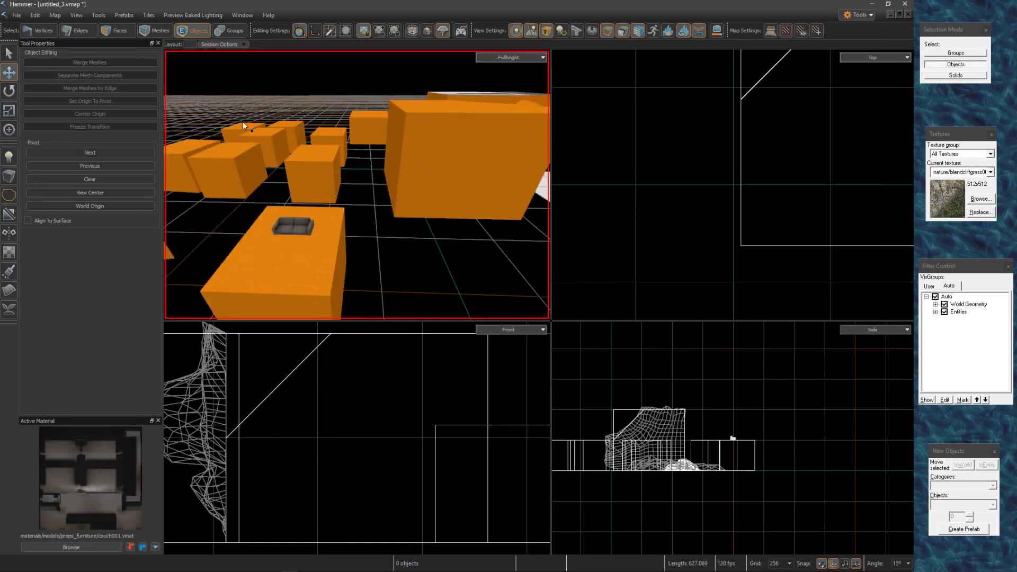
Paint the couch001 material onto two side faces of the large orange block and onto the block carrying the couch.
click(120, 32)
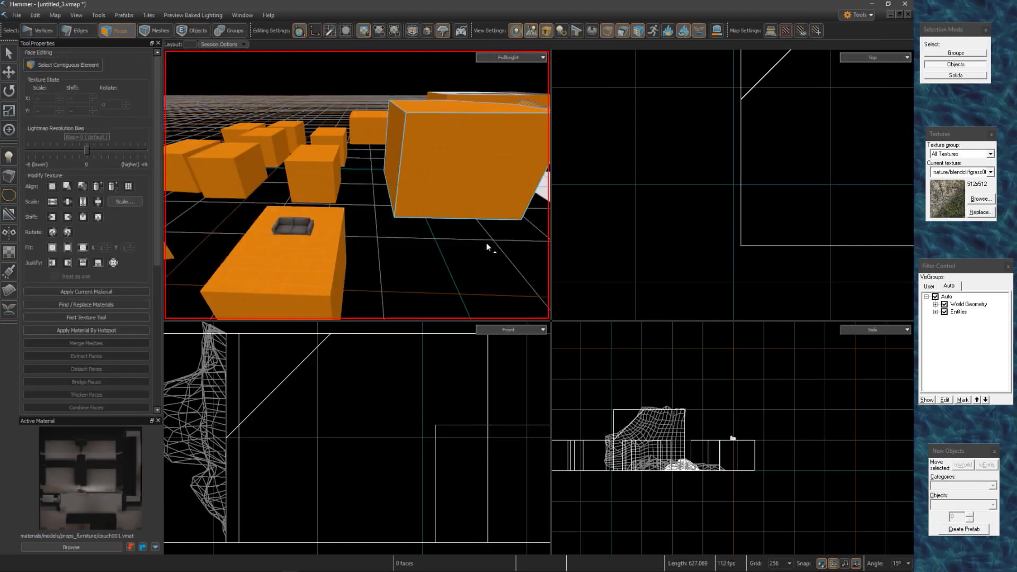
ctrl+shift+click(415, 194)
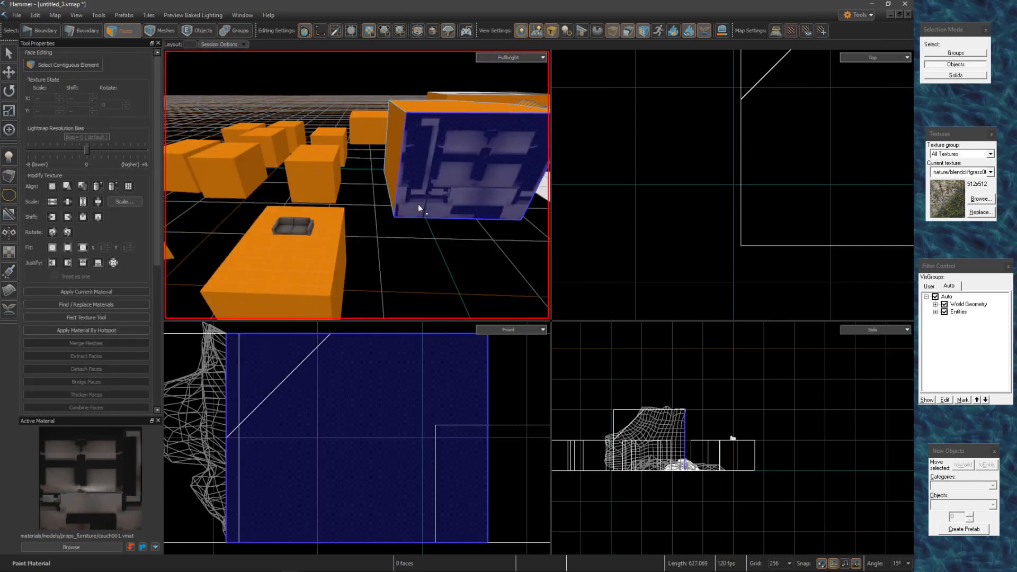
ctrl+shift+click(391, 160)
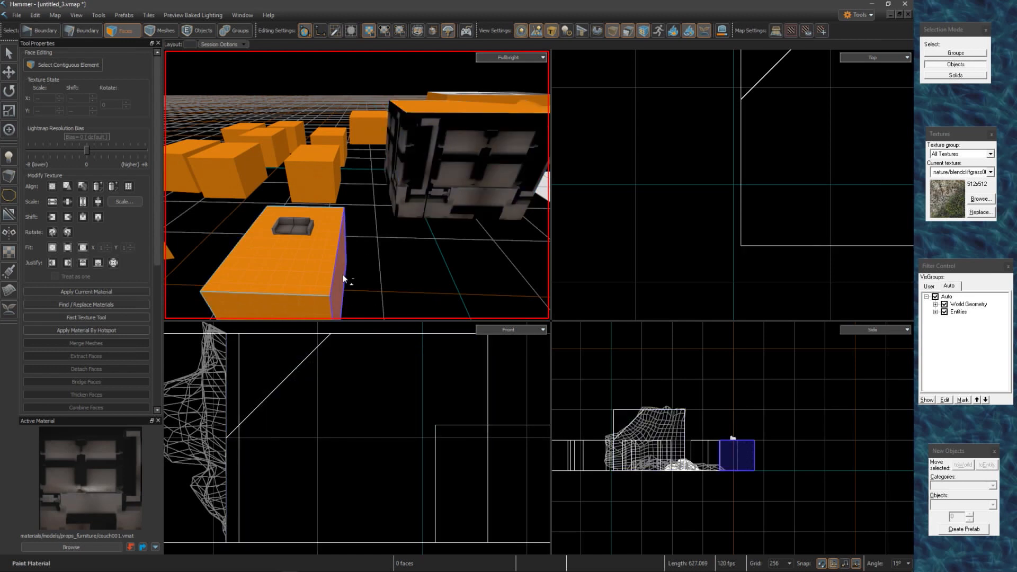
ctrl+shift+click(337, 276)
Select the couch-textured side face of the block carrying the couch and wrap its texture onto the adjoining orange face.
key(d)
right_drag(401, 289, 360, 291)
right_drag(357, 184, 334, 249)
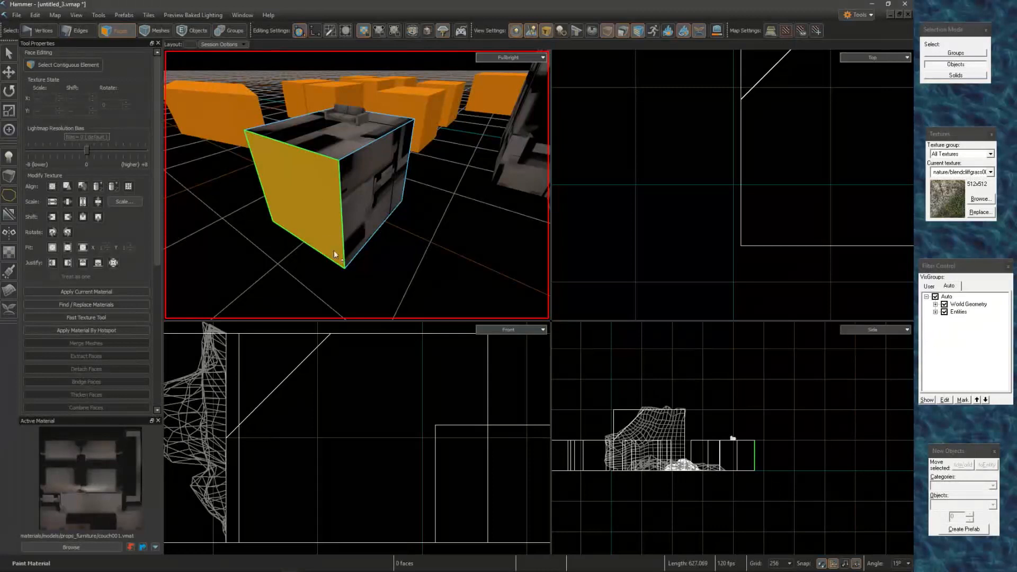
click(367, 204)
ctrl+shift+click(312, 214)
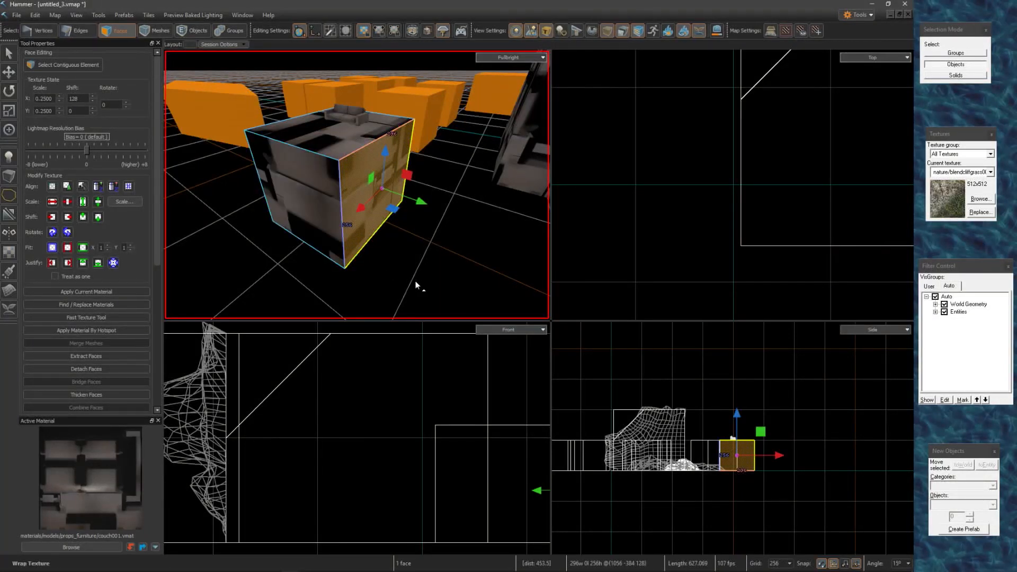
click(389, 271)
right_drag(369, 257, 463, 223)
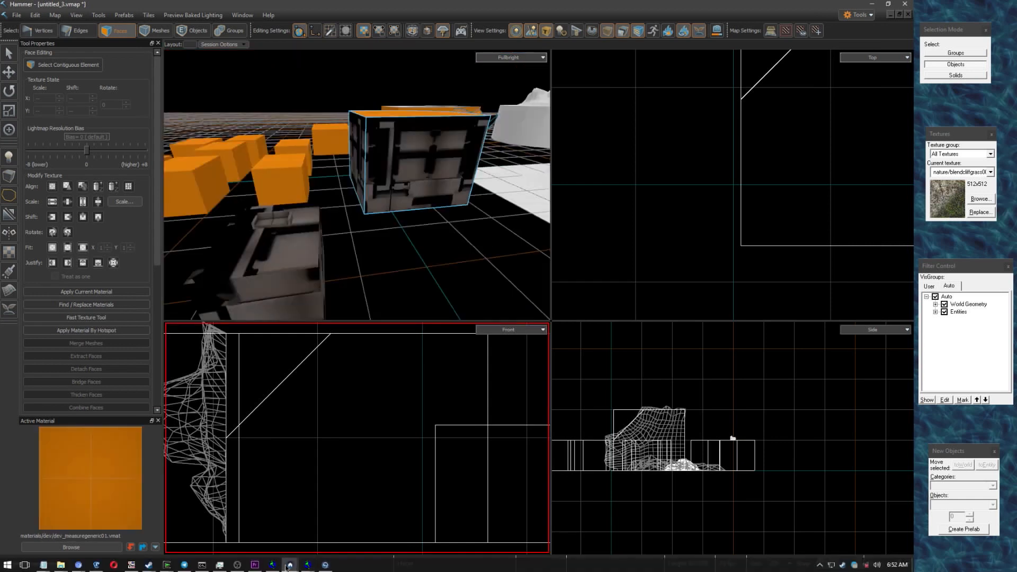
Switch to the old Hammer and select the large red nodraw block.
click(279, 561)
key(z)
key(s)
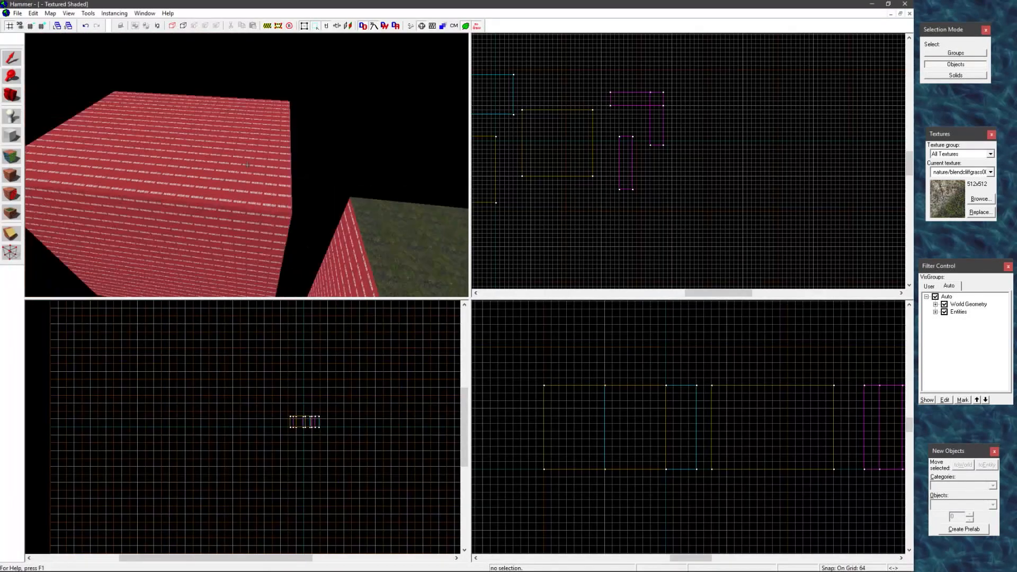
key(z)
click(282, 157)
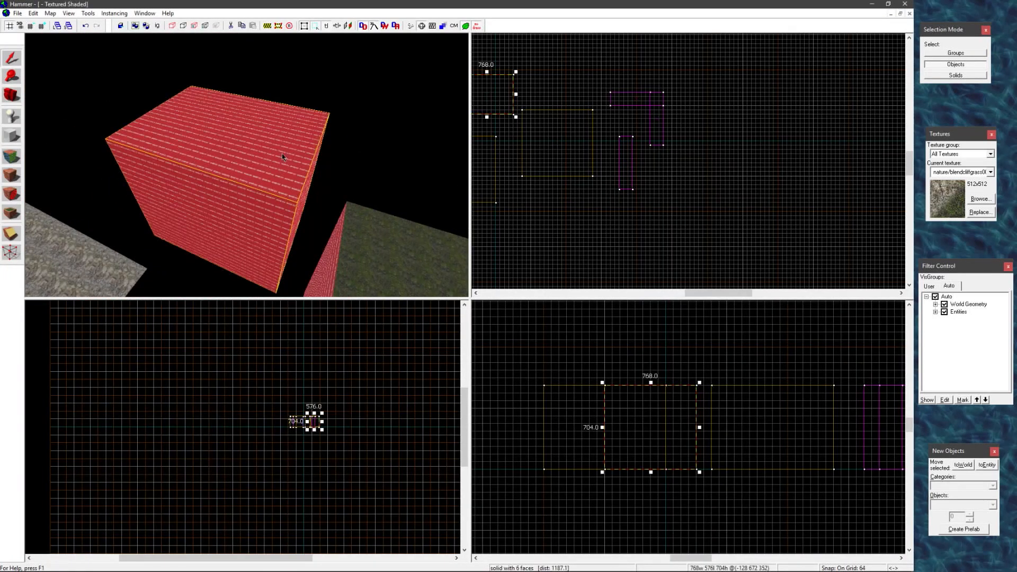
Apply the current nature/blendcliffgrass texture to the whole selected nodraw block and clear the selection.
key(shift+t)
click(342, 164)
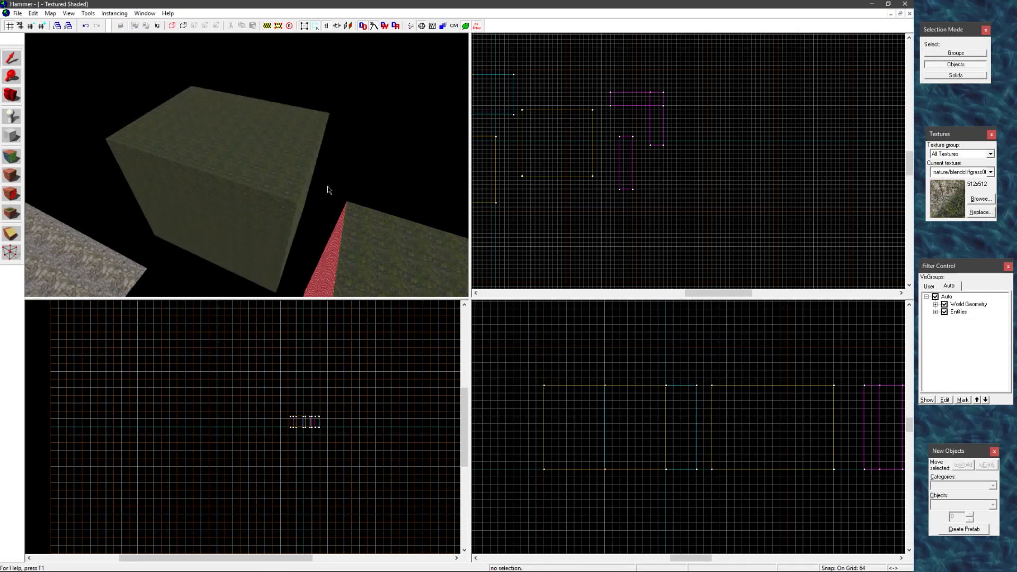
Switch to the Source 2 Hammer and cover the couch-textured faces of the large block with the orange dev_measuregeneric01 material.
mouse_move(261, 571)
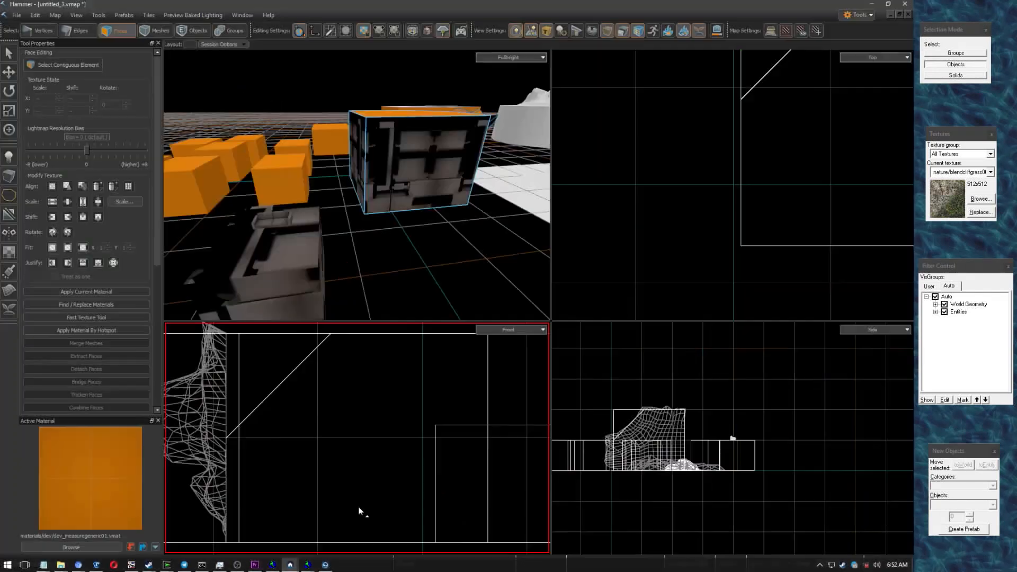
click(358, 511)
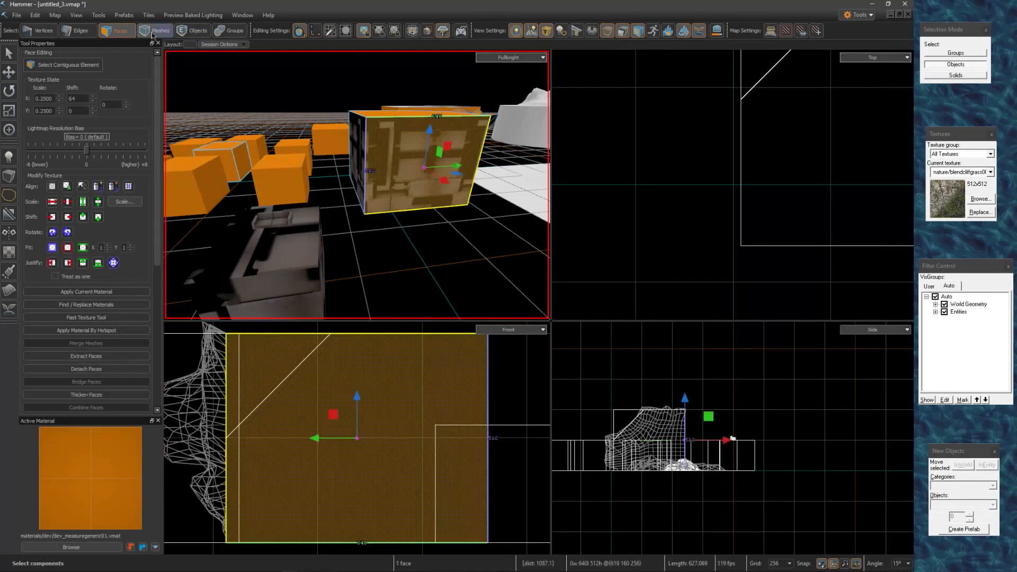
click(152, 33)
key(Escape)
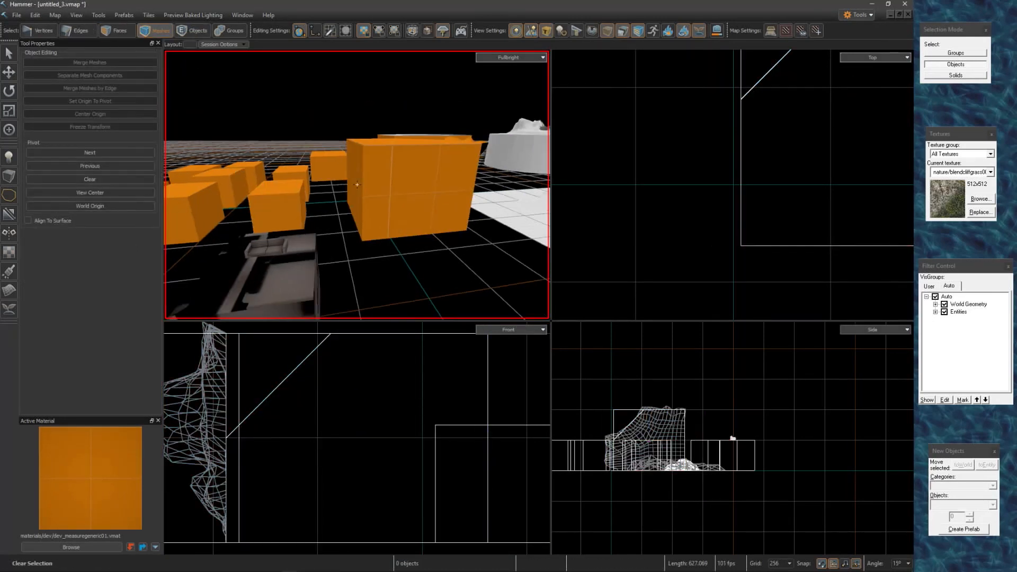
click(357, 185)
key(z)
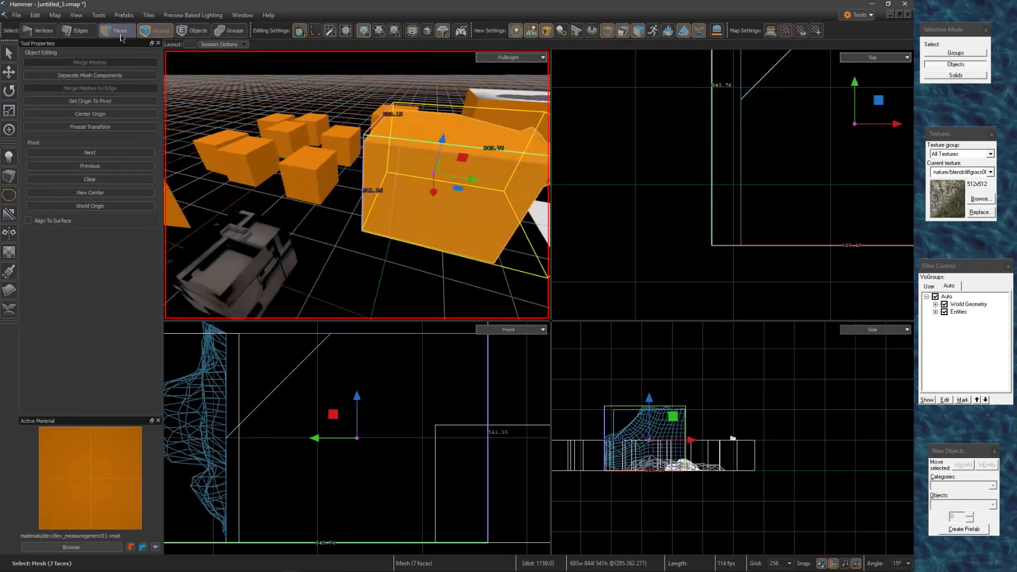
Apply the orange dev_measuregeneric01 material to a side face and the adjacent face on top of the small couch-textured block.
click(120, 32)
click(293, 262)
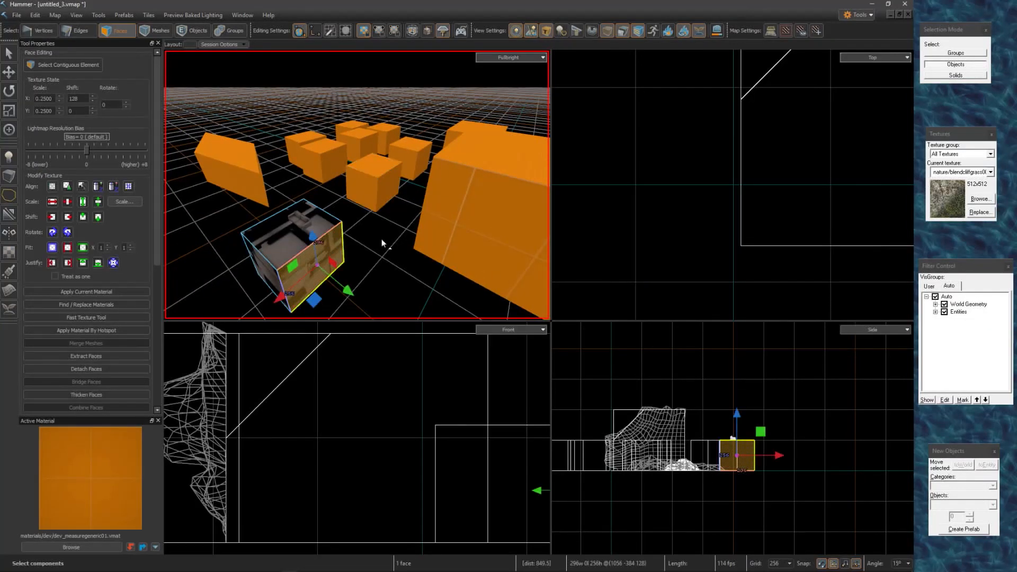
key(shift+t)
click(294, 240)
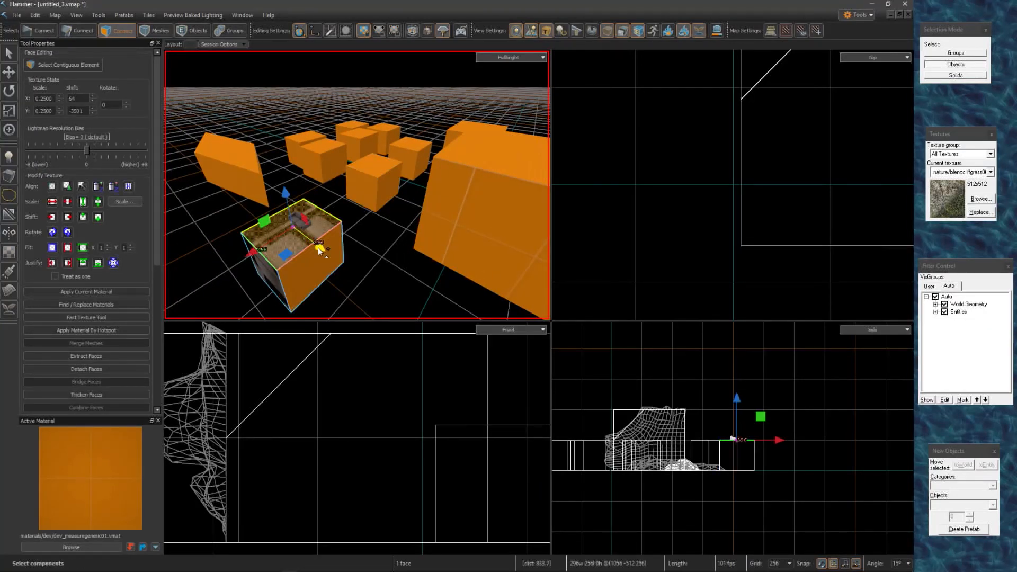
key(shift+t)
click(388, 261)
Examine the block carrying the couch and the neighbouring grey-topped block from several sides.
key(z)
key(w)
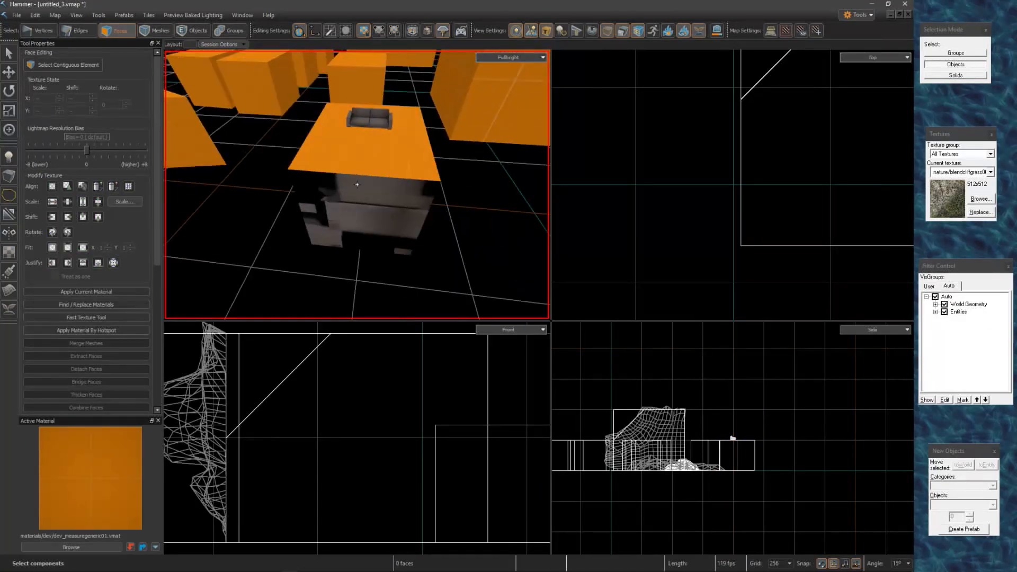
key(d)
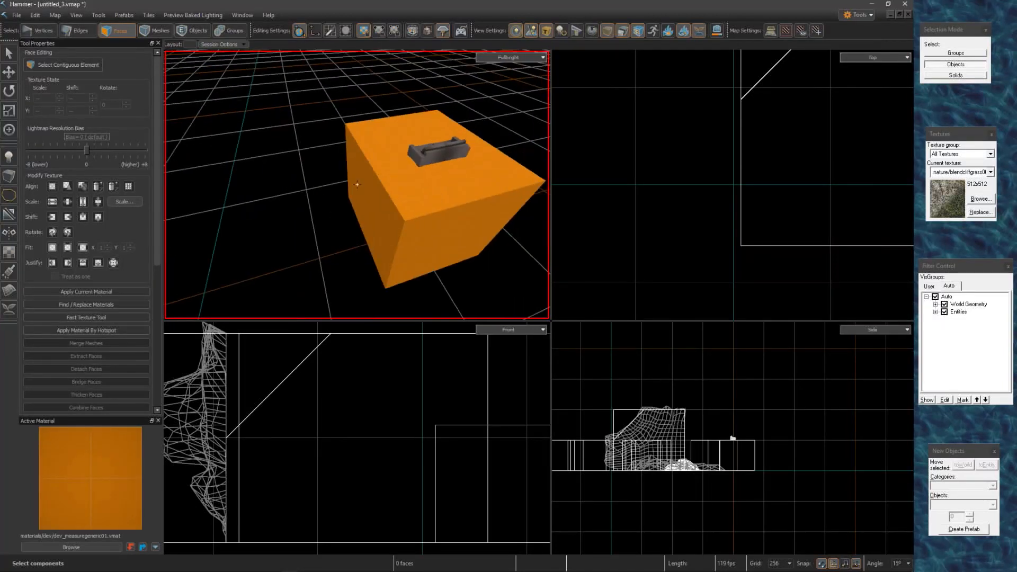
key(a)
key(w)
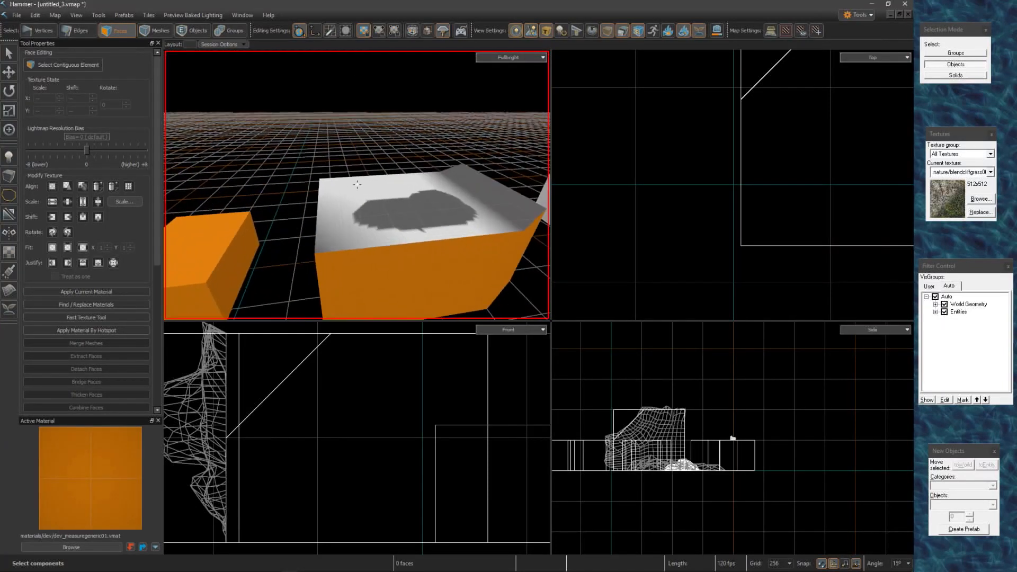
key(z)
double_click(362, 229)
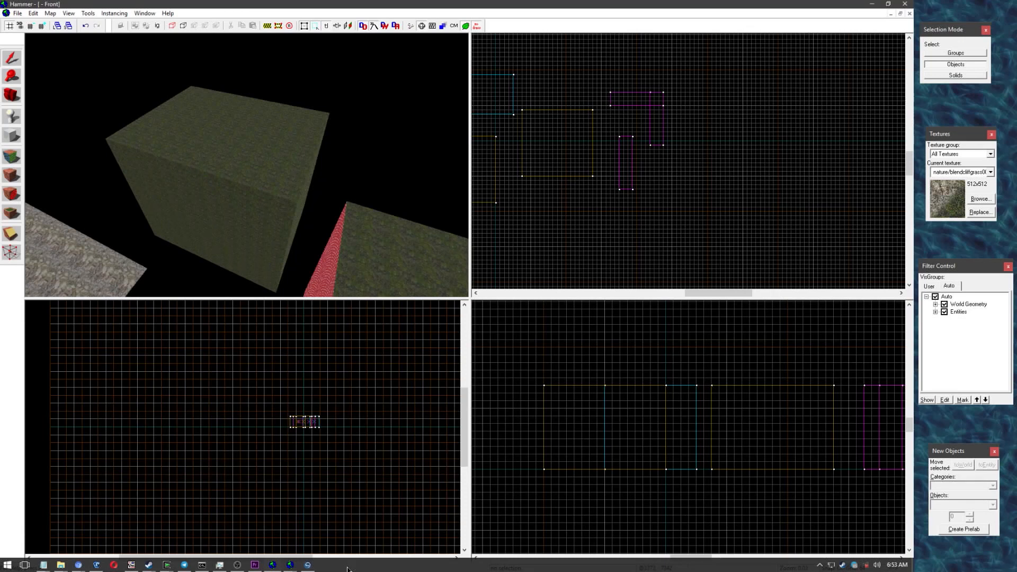
Switch to the Command Prompt and rerun the last command to launch the SteamVR tools with the test addon.
click(202, 564)
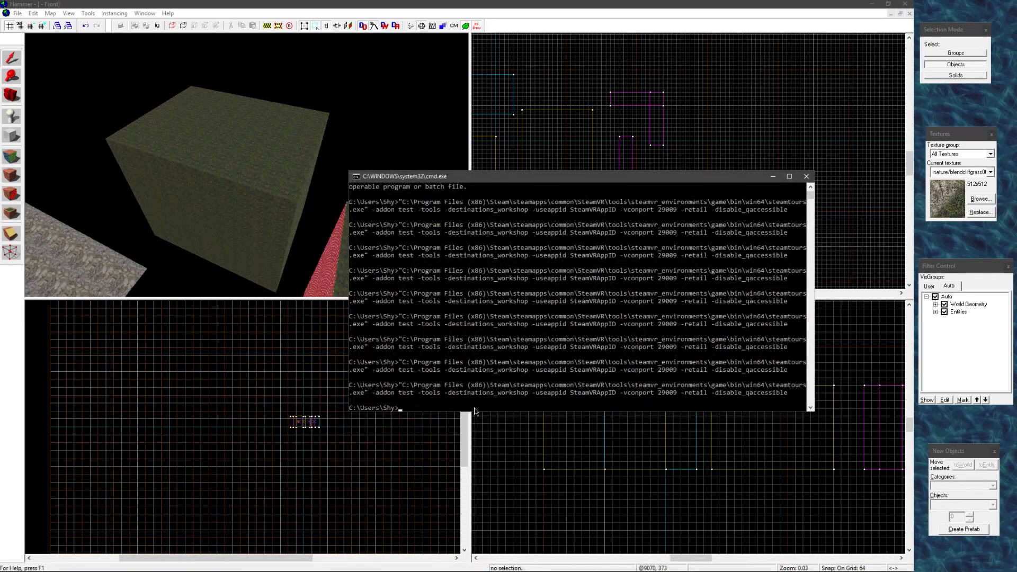
key(Up)
key(Return)
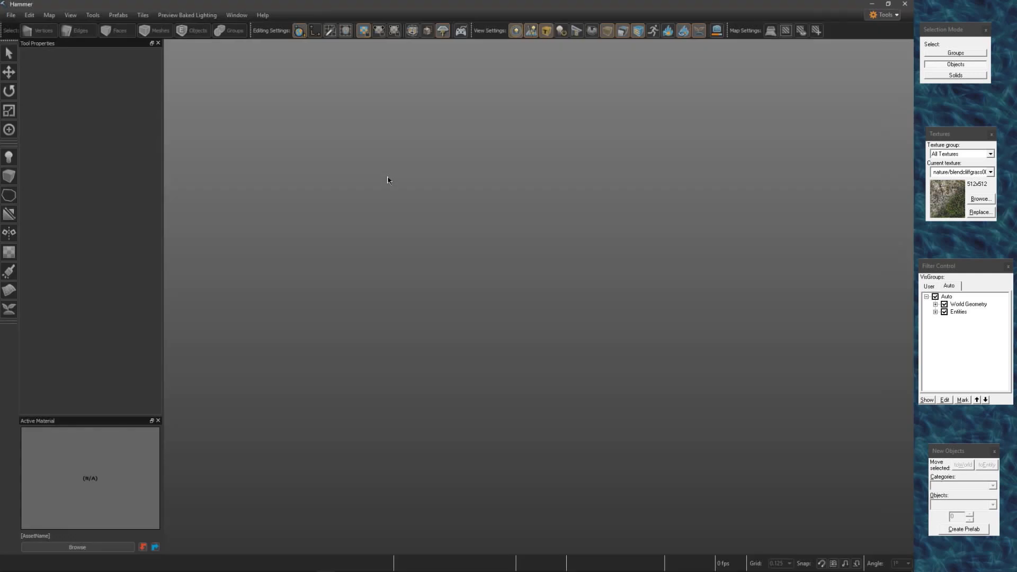
Create a new map and build a block 704 units wide, 896 long and 768 high.
click(11, 15)
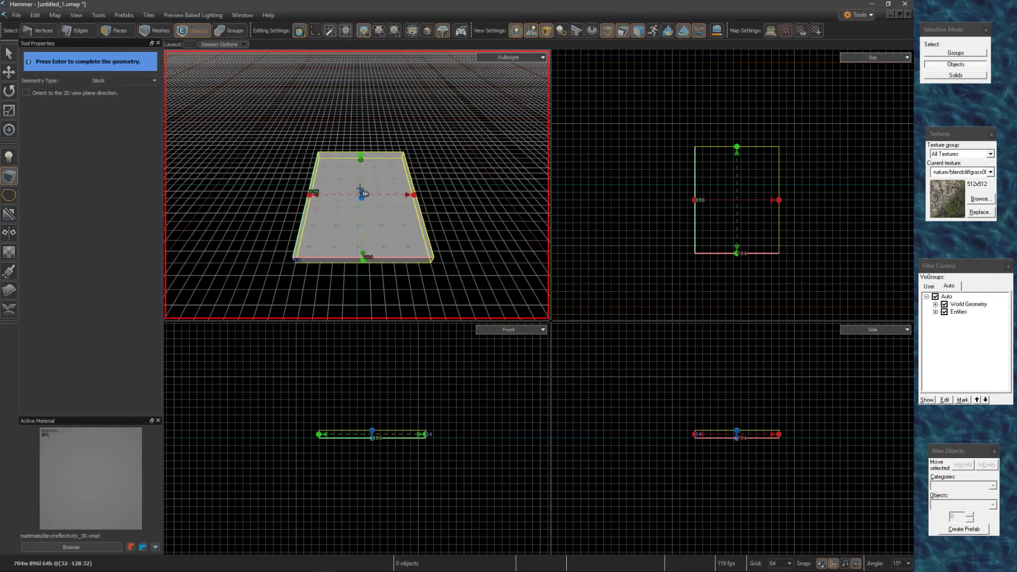
drag(360, 190, 465, 255)
key(Return)
key(z)
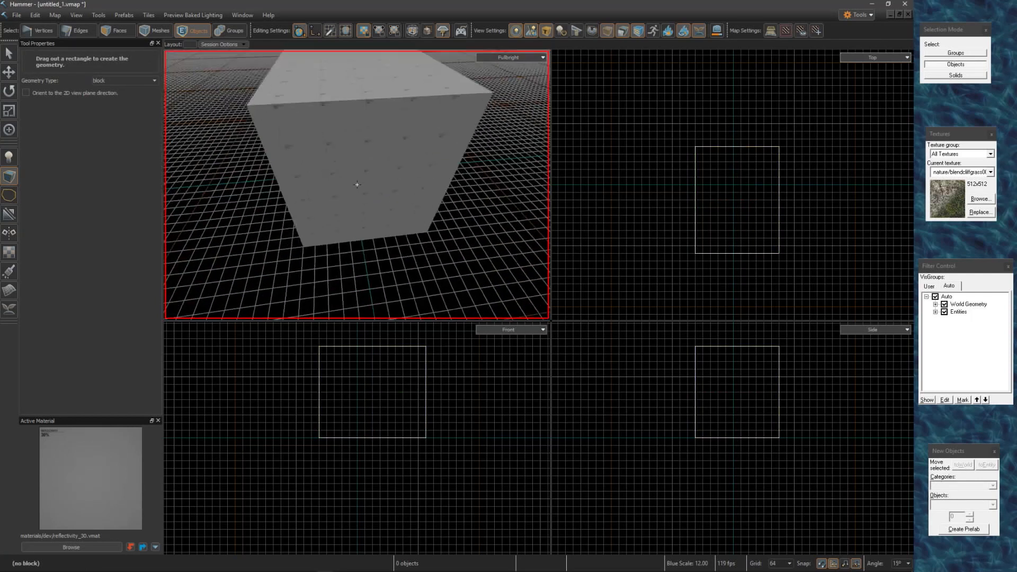
Map the reflectivity_30 texture onto one 704 by 768 side face of the block with the Fast Texture Tool's Unwrap Square mapping.
key(3)
key(z)
click(353, 264)
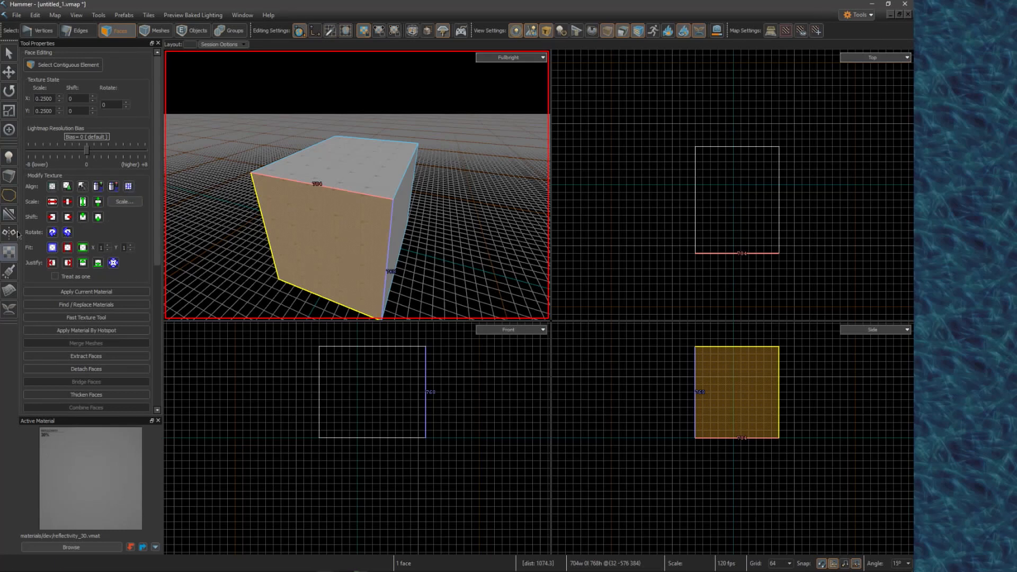
drag(158, 232, 161, 288)
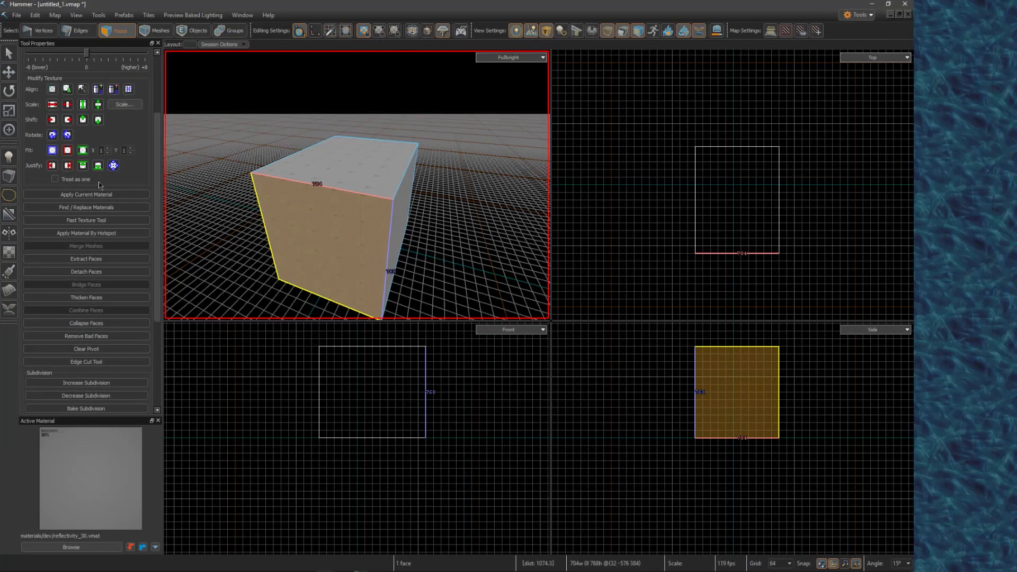
click(94, 223)
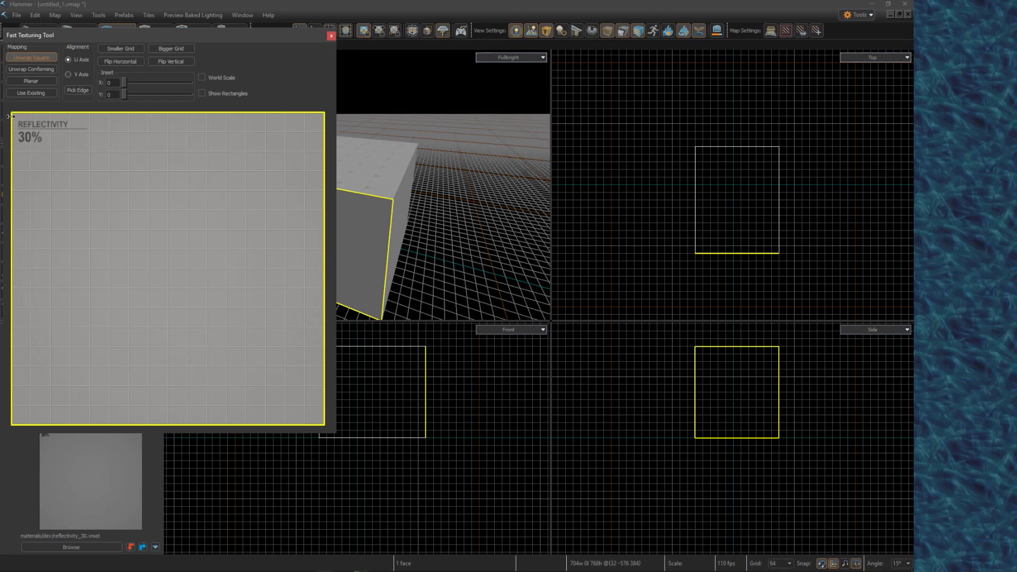
drag(10, 110, 64, 149)
click(440, 141)
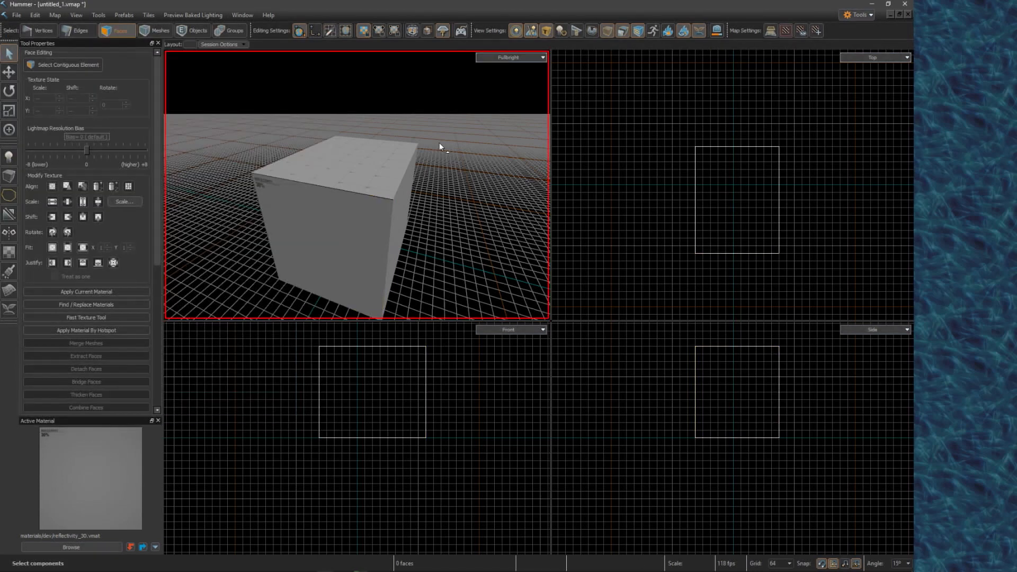
key(a)
key(d)
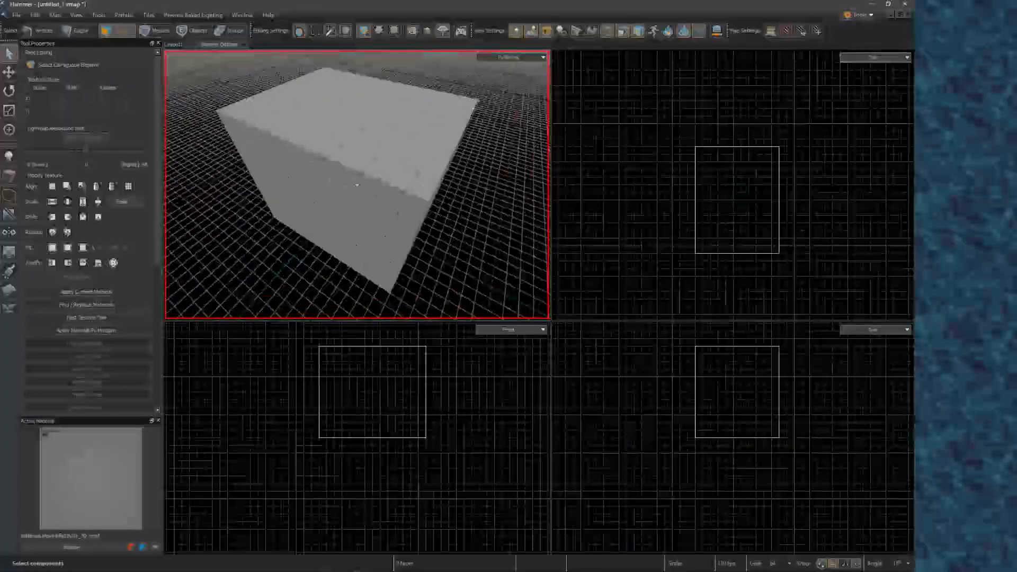
key(a)
key(d)
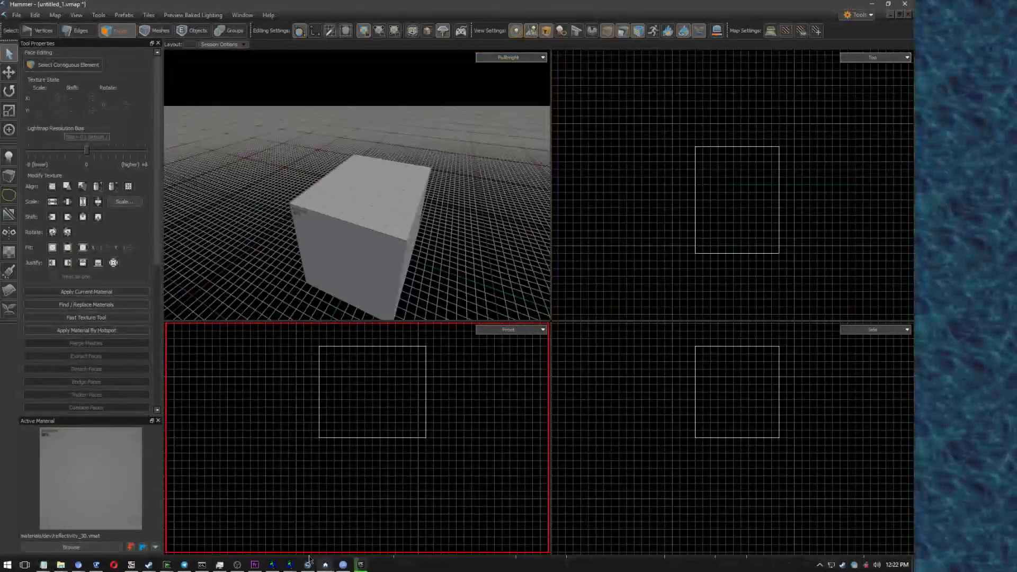
Switch to the old Hammer and clip the large grass-textured block across its full width into two solids, one 320 units deep.
click(278, 564)
click(335, 200)
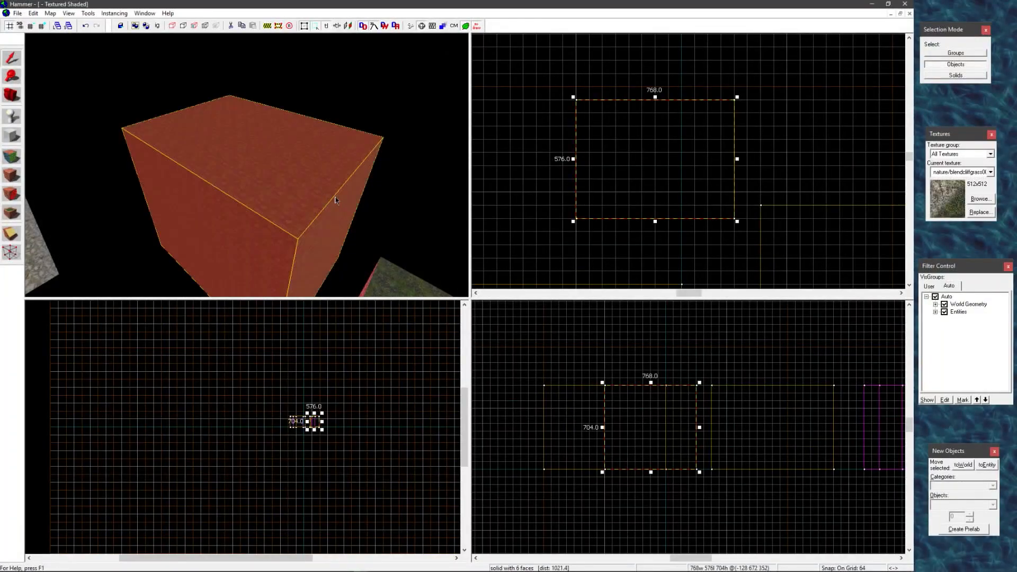
key(z)
key(a)
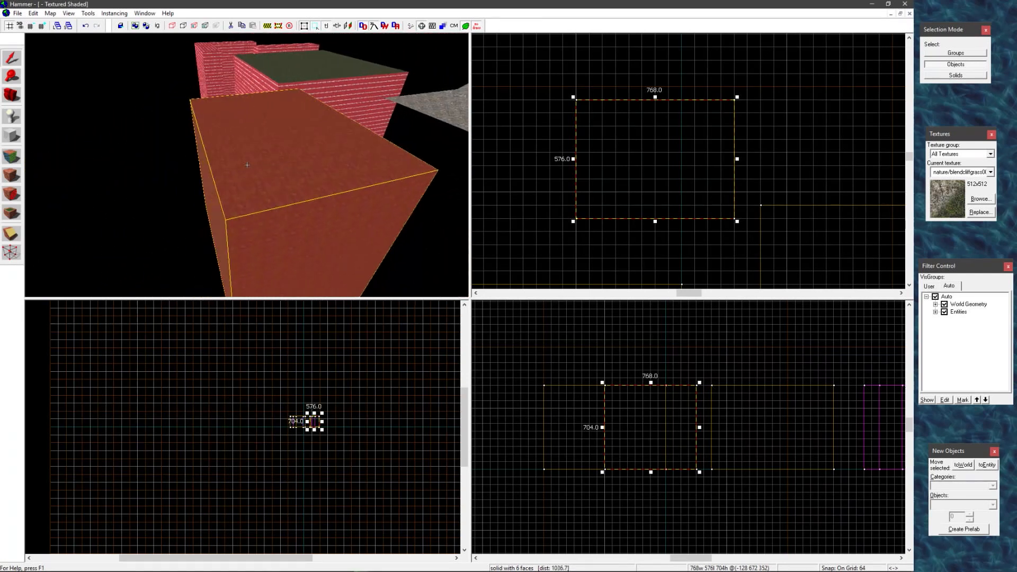
key(d)
key(z)
key(shift+x)
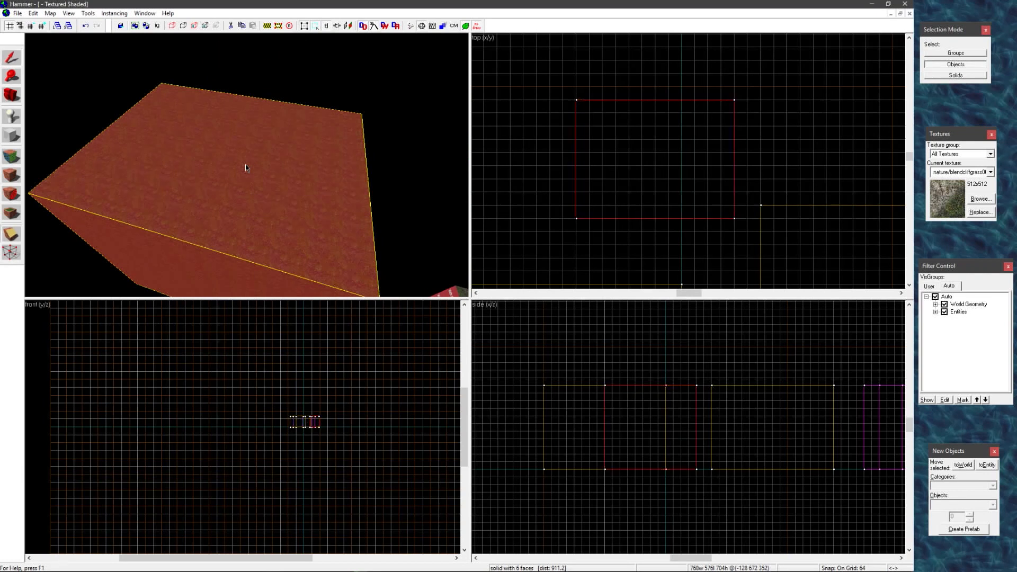
drag(538, 163, 755, 165)
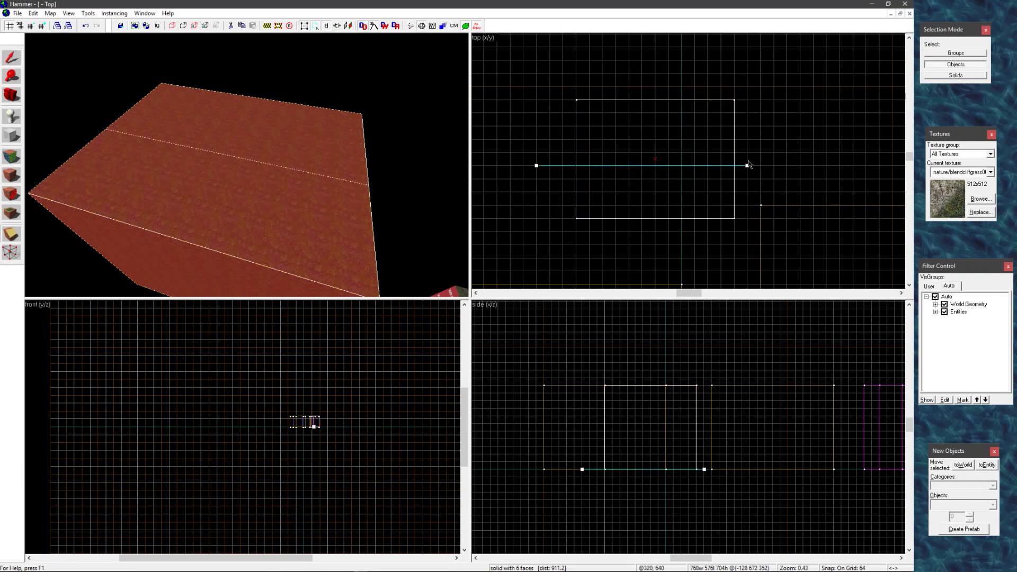
key(Return)
Move the 320-unit-deep piece away from the other half to open a gap, and clear the selection.
key(shift+s)
click(627, 146)
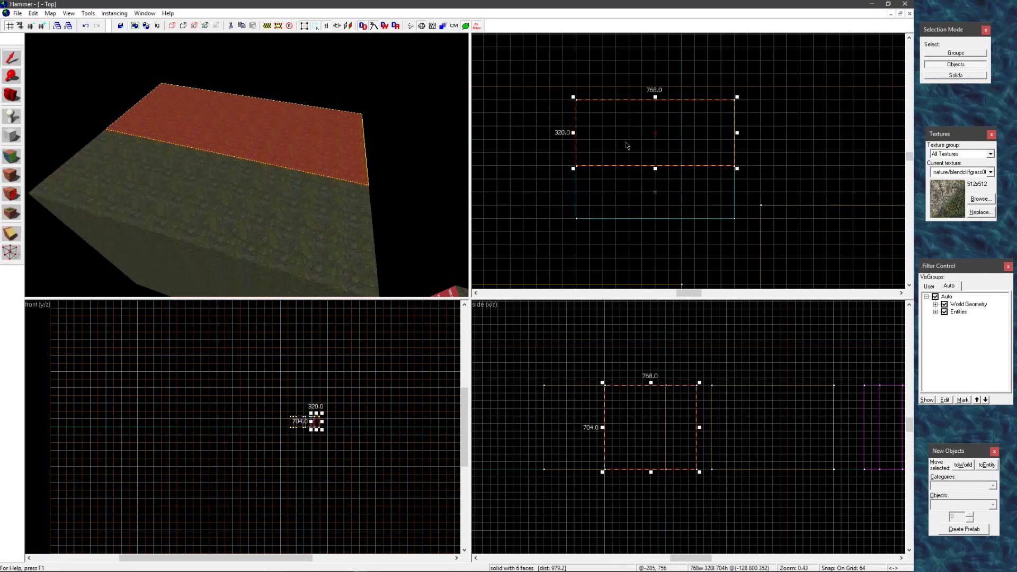
drag(627, 145, 614, 82)
key(Escape)
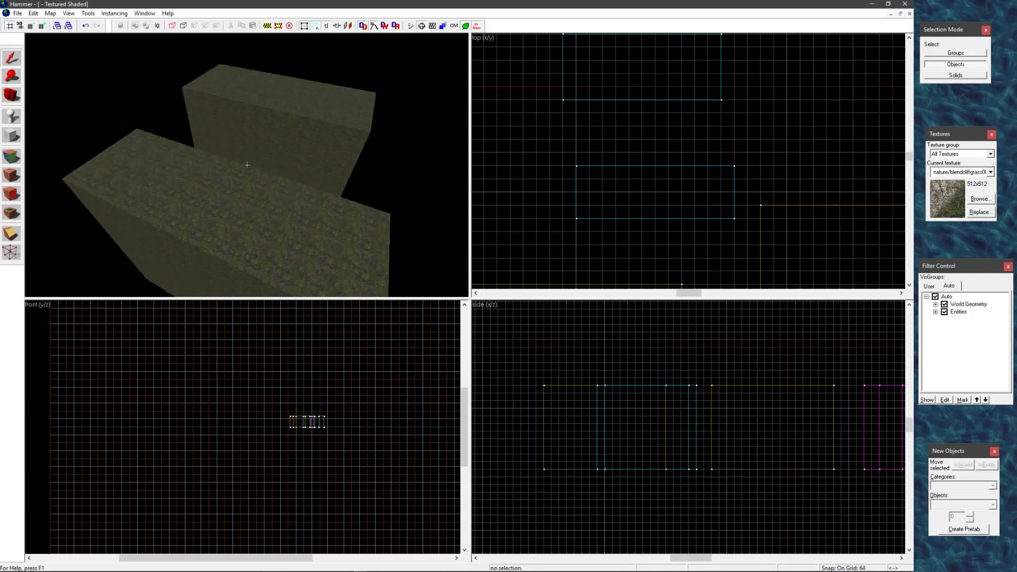
key(d)
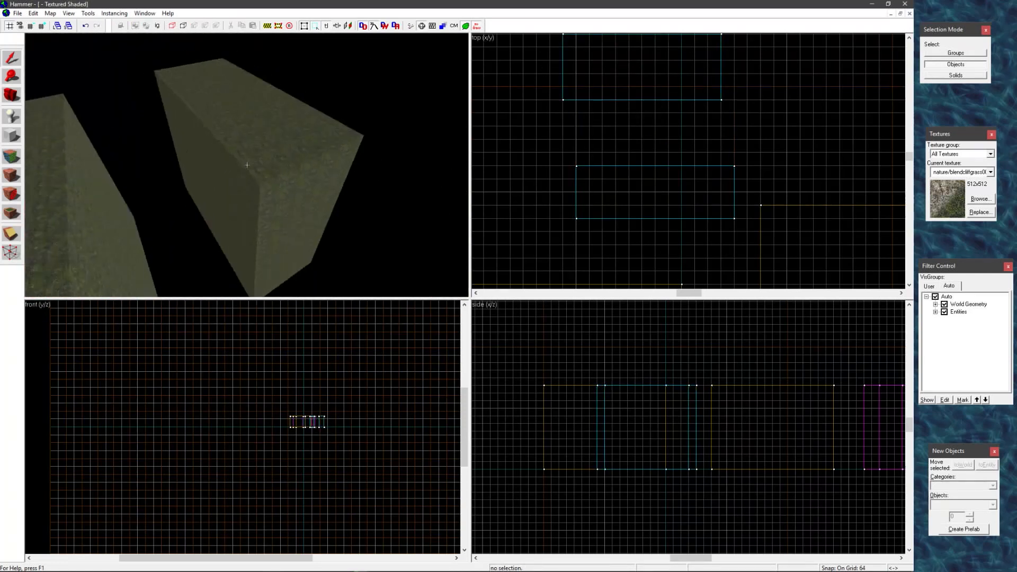
key(a)
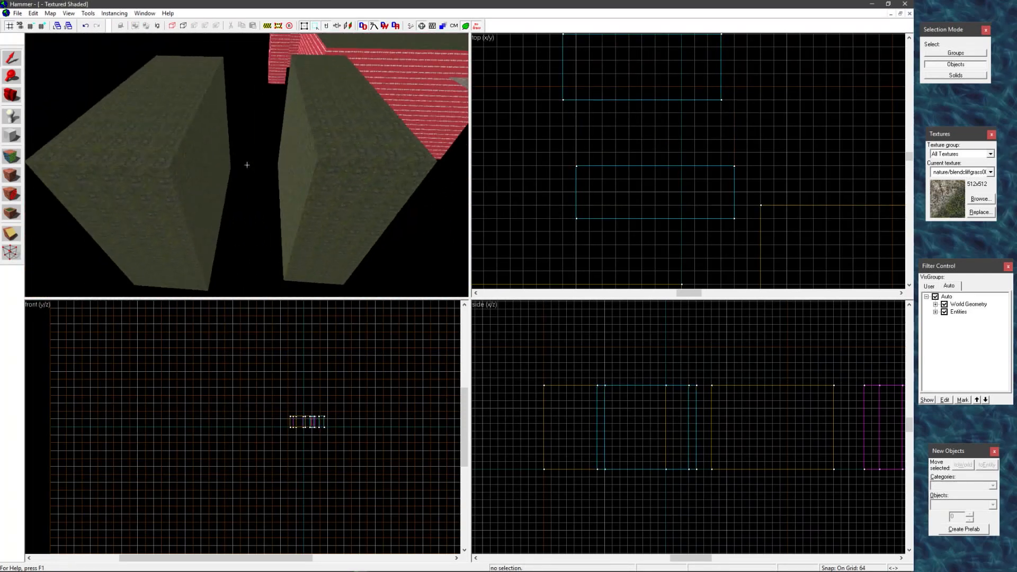
key(z)
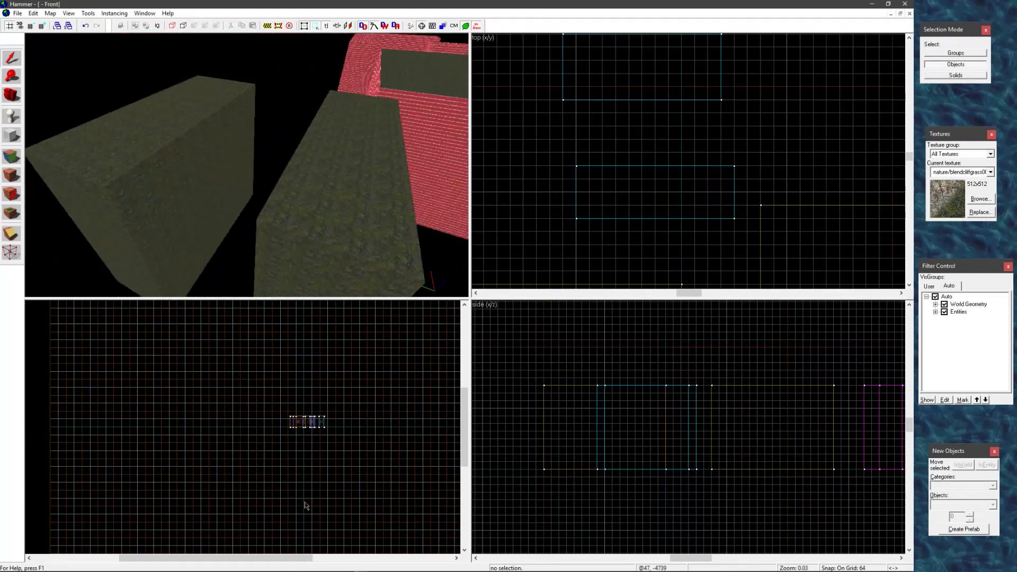
Switch to the Source 2 Hammer and clip the block across its width, keeping both parts uncapped, with one part 512 units long.
mouse_move(313, 569)
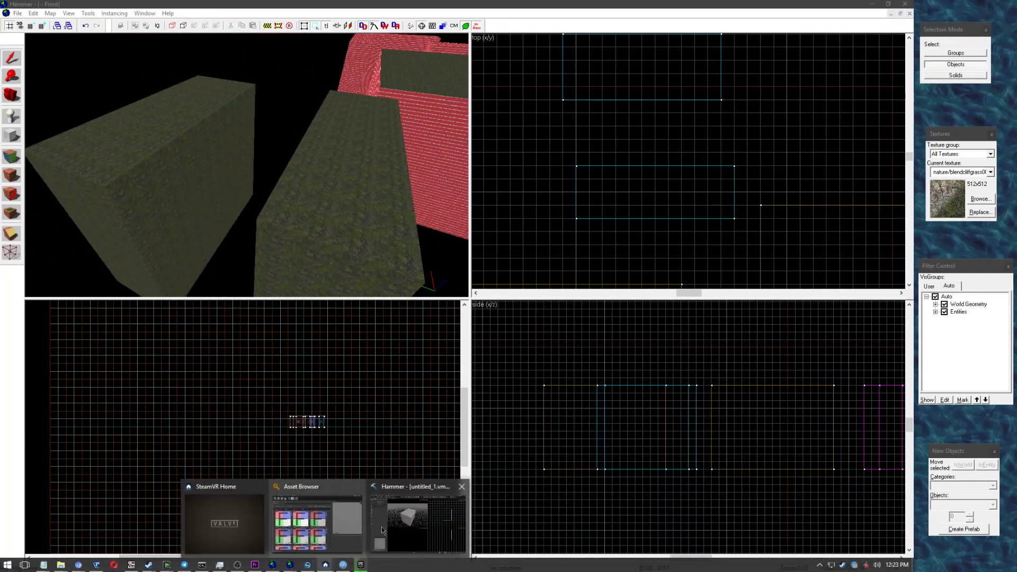
click(413, 521)
click(349, 200)
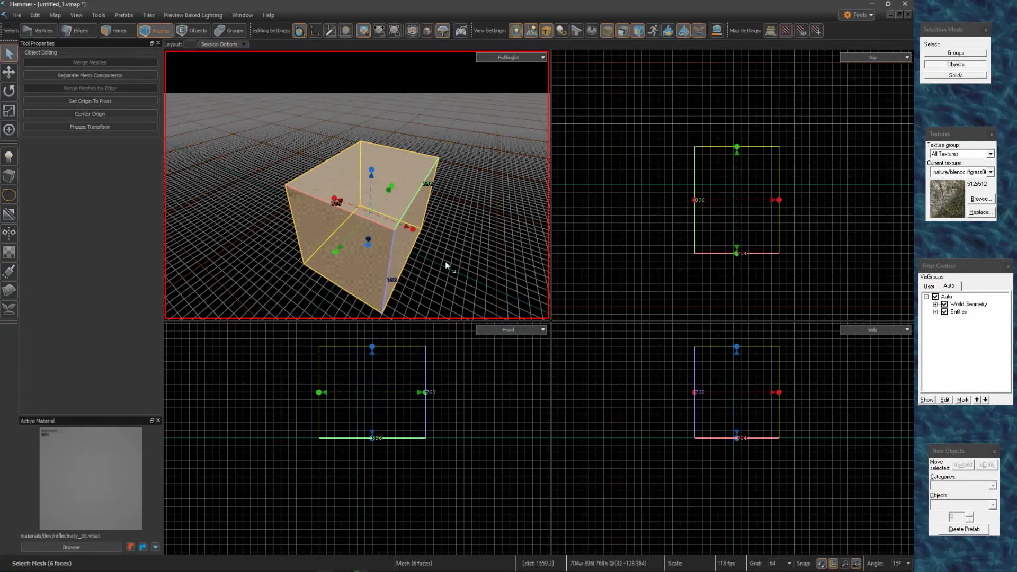
key(shift+x)
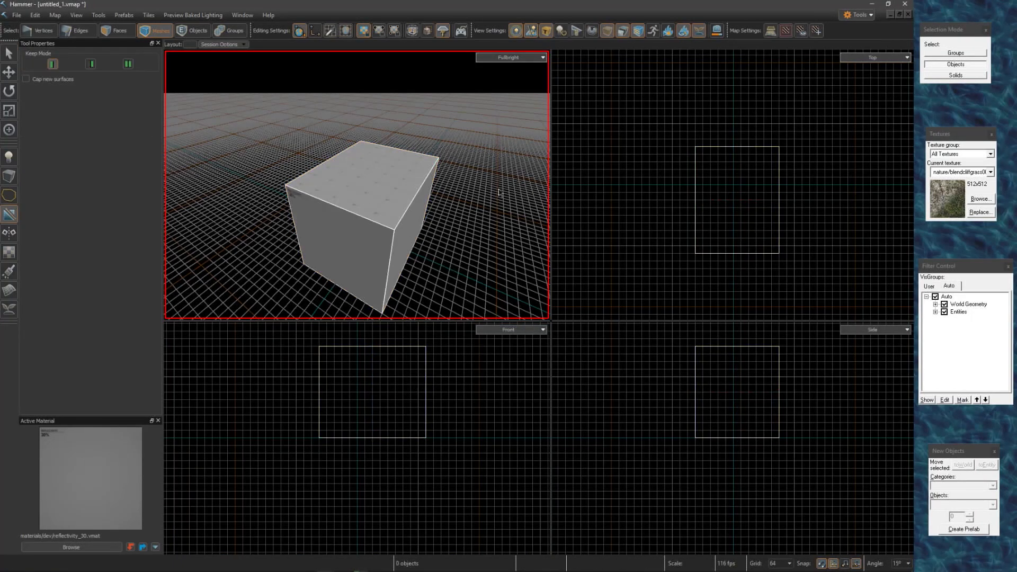
drag(671, 209, 779, 207)
key(Return)
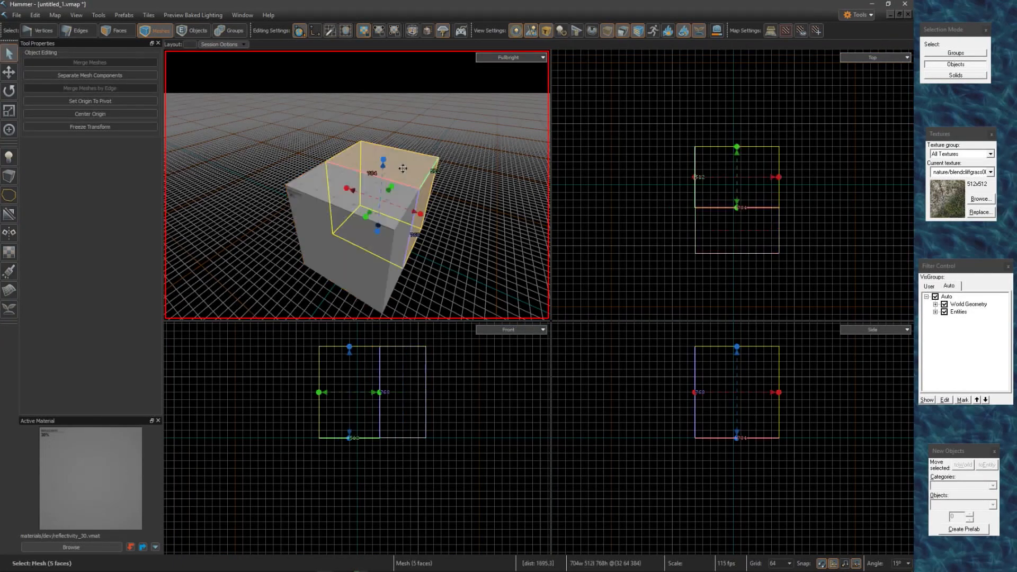
Move the 512-unit-long part 576 units away from the remaining part along its length.
key(w)
drag(391, 183, 411, 176)
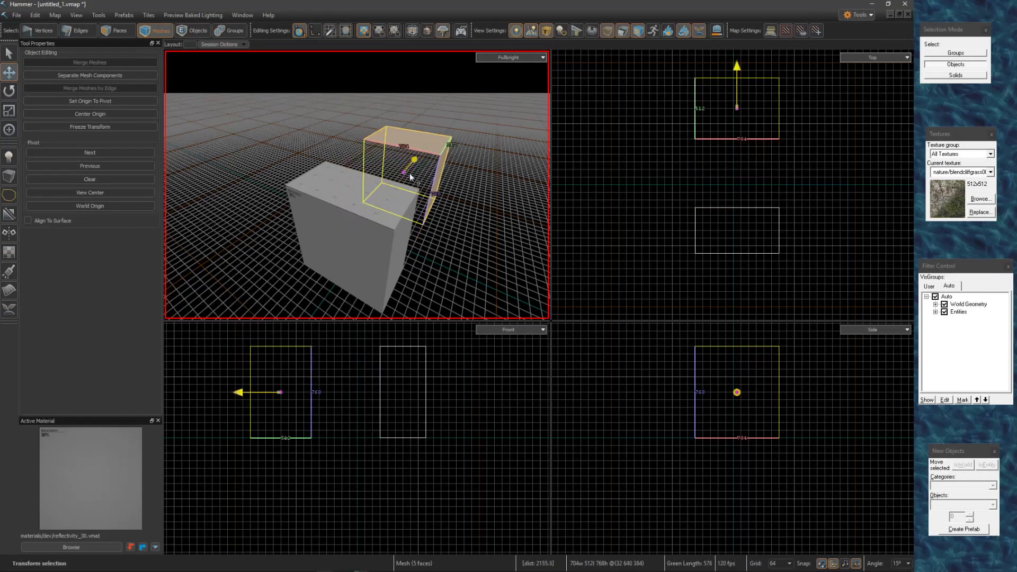
Undo the move and the uncapped clip, and clip the block at the same line with capped new surfaces, keeping both parts.
right_drag(411, 177, 370, 180)
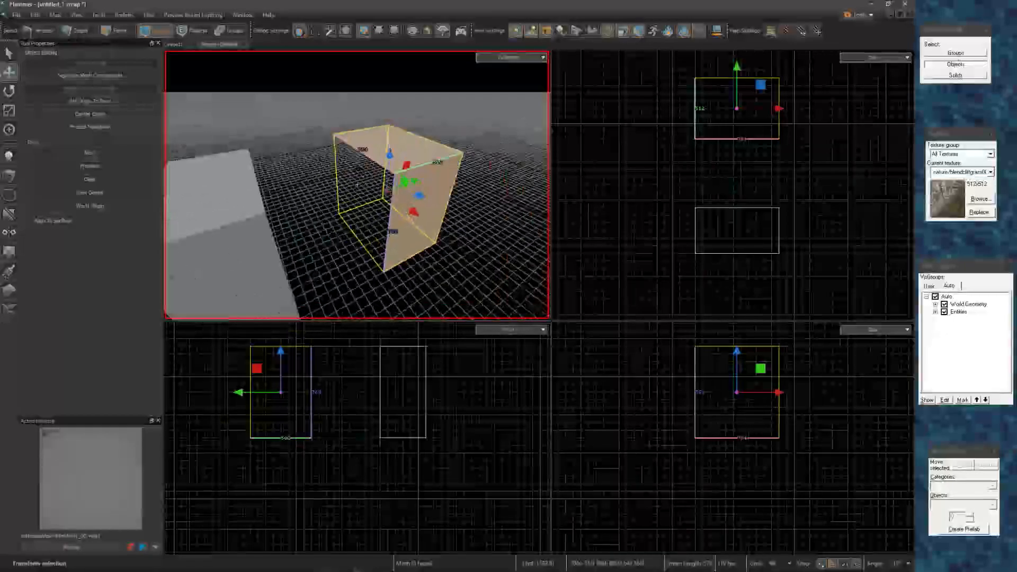
right_drag(357, 187, 440, 281)
click(440, 281)
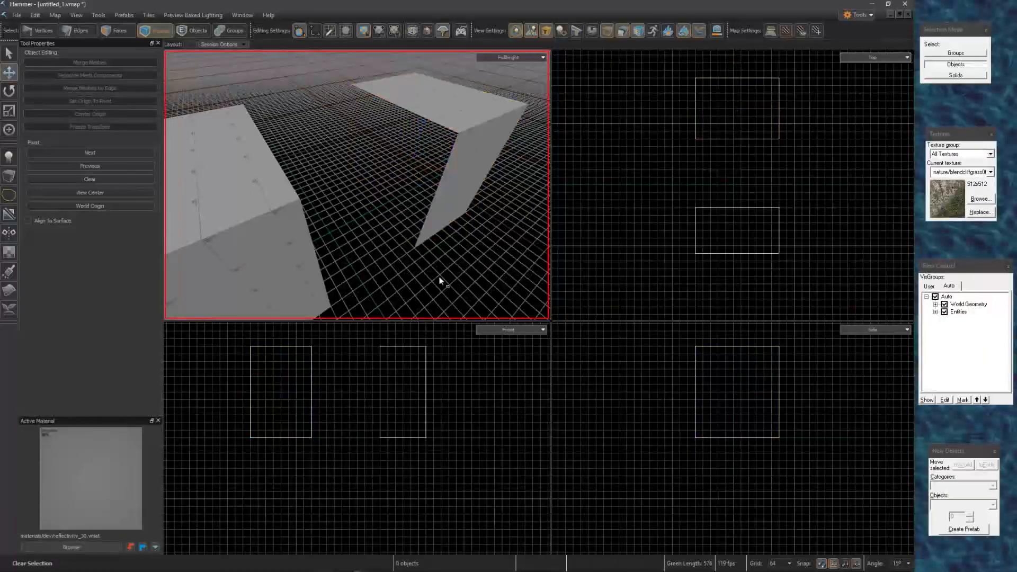
right_drag(417, 203, 415, 205)
click(415, 205)
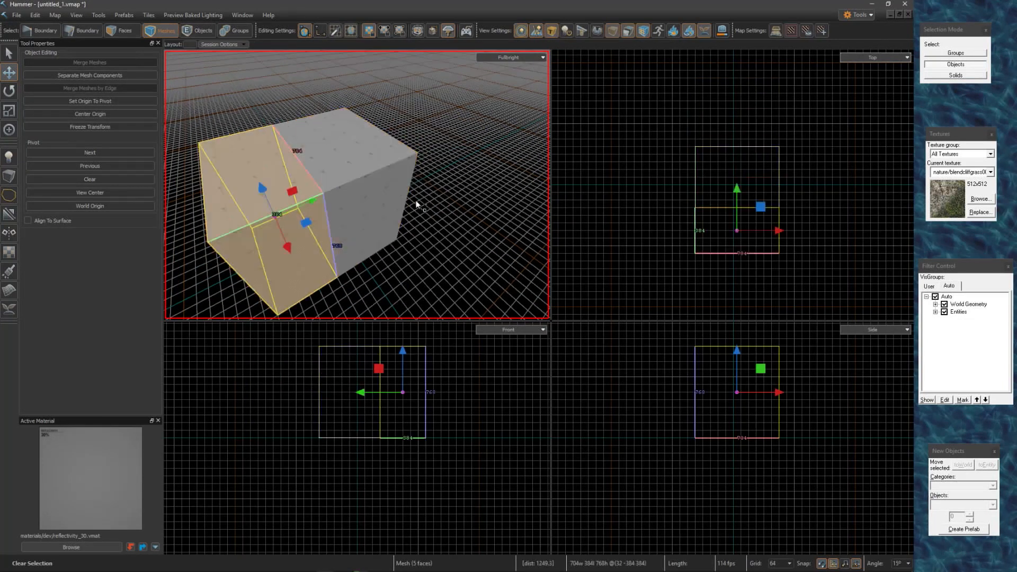
click(416, 204)
click(417, 204)
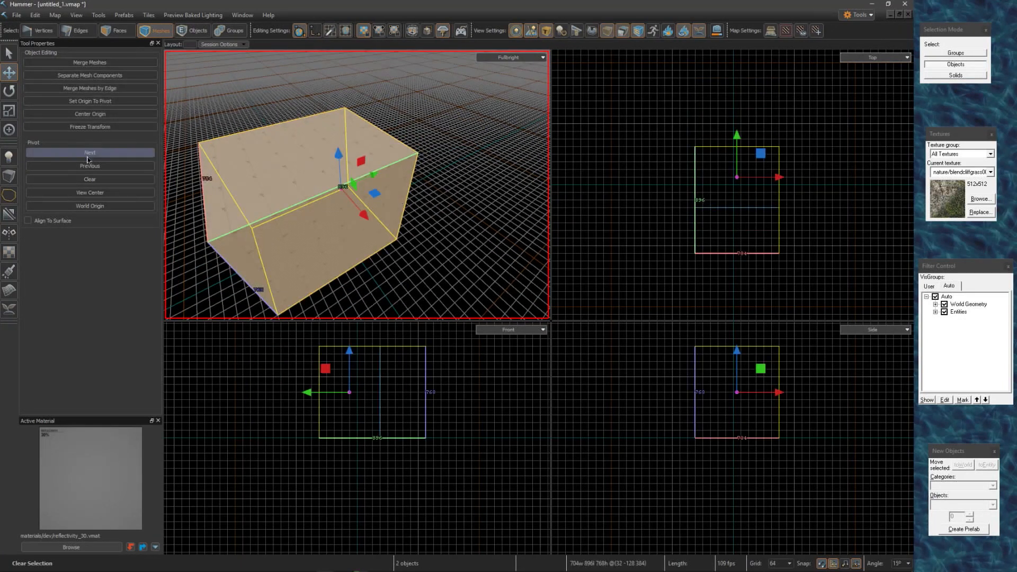
key(shift+x)
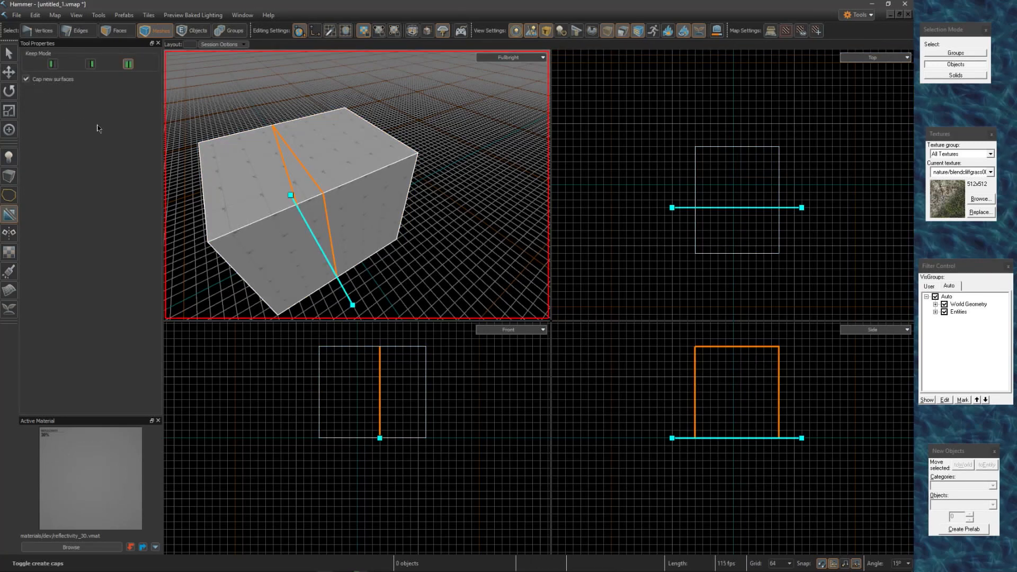
key(Return)
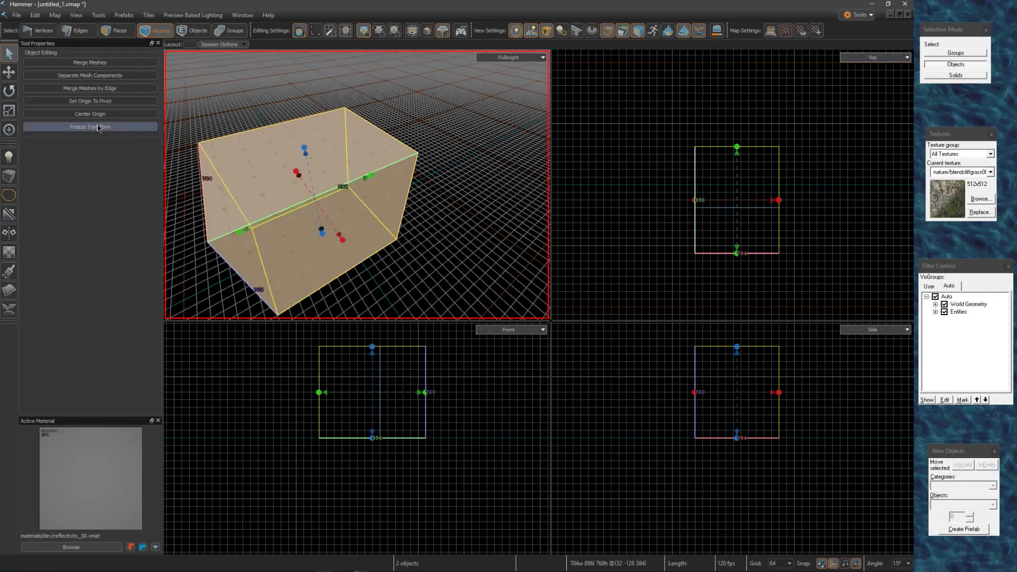
Move the 512-unit-long capped part 768 units away from the other part along its length, and clear the selection.
click(10, 70)
click(323, 144)
drag(373, 174, 448, 155)
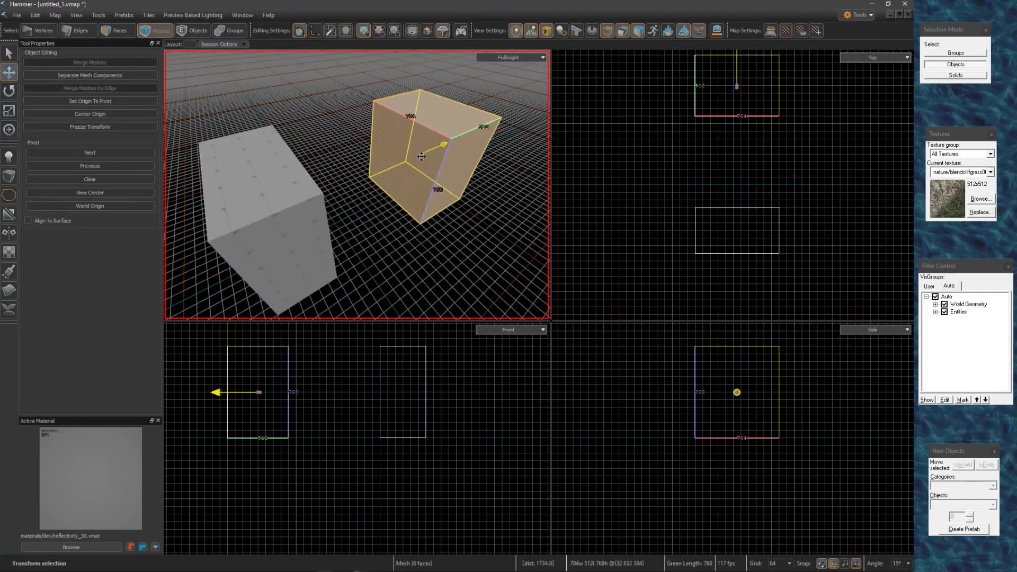
click(448, 233)
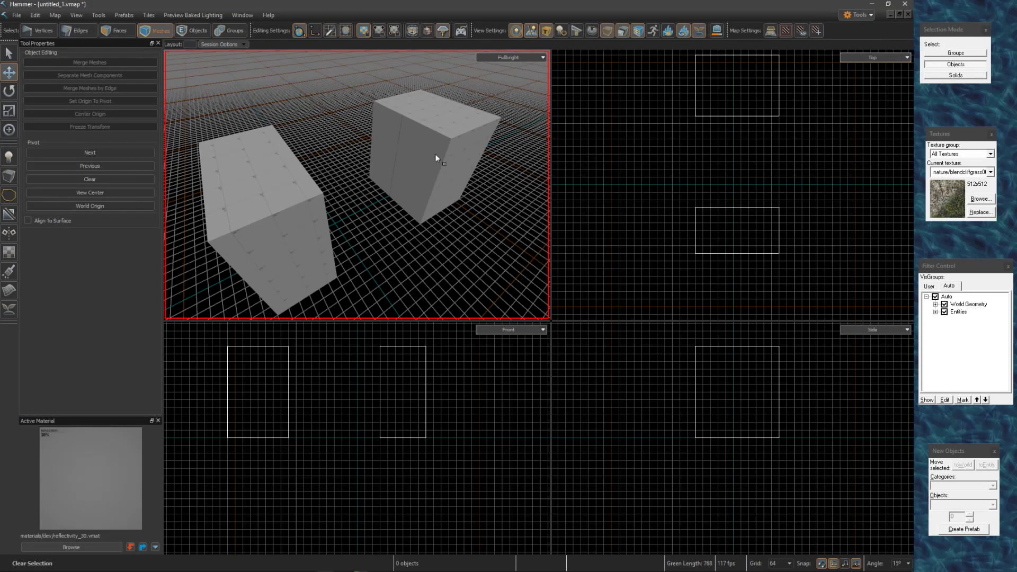
Clip the moved block lengthwise without capping the new surfaces, keeping only the part on the side away from the origin of the cut's discarded half.
right_drag(434, 153, 461, 230)
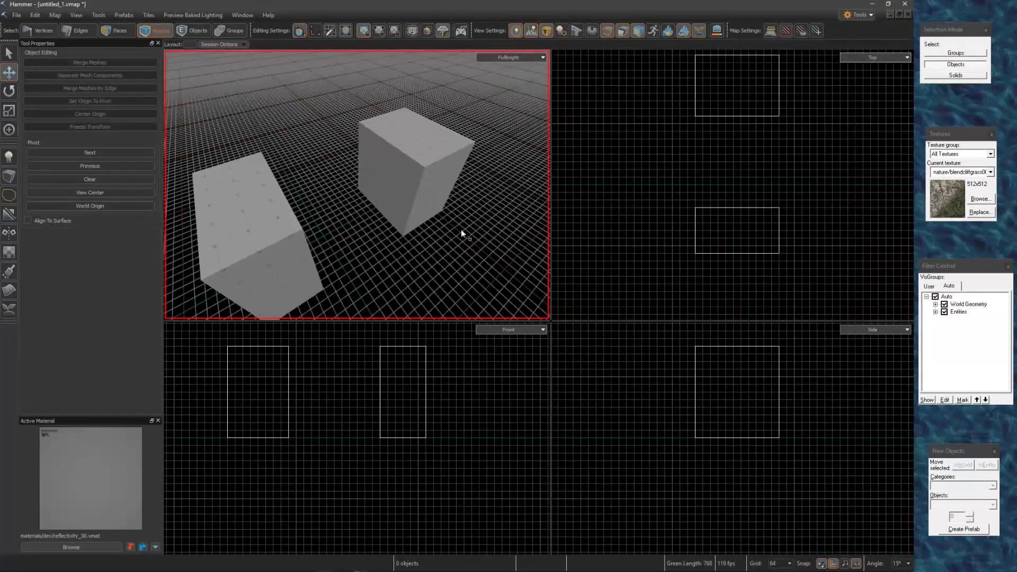
click(419, 184)
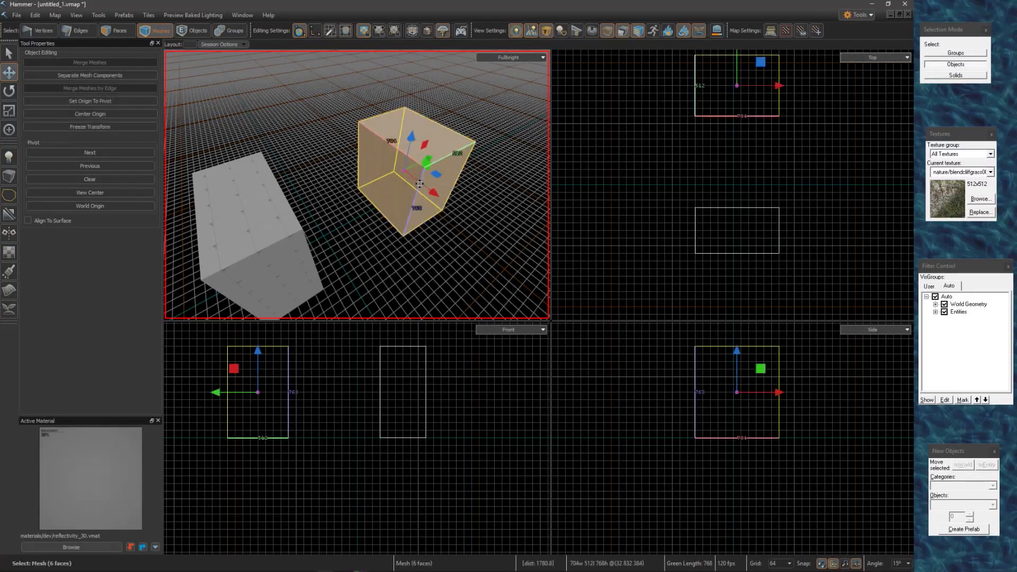
key(shift+x)
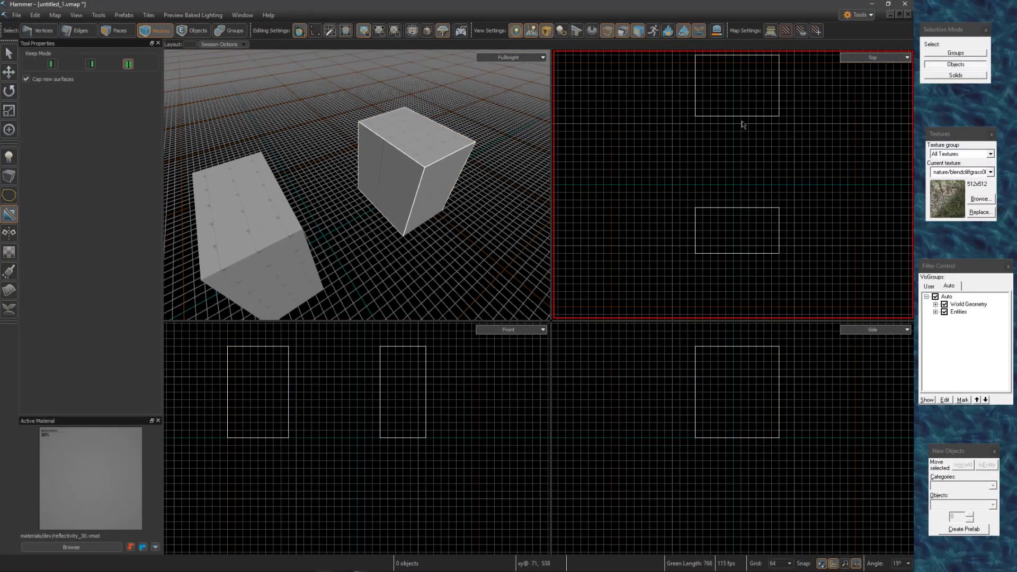
drag(743, 124, 740, 101)
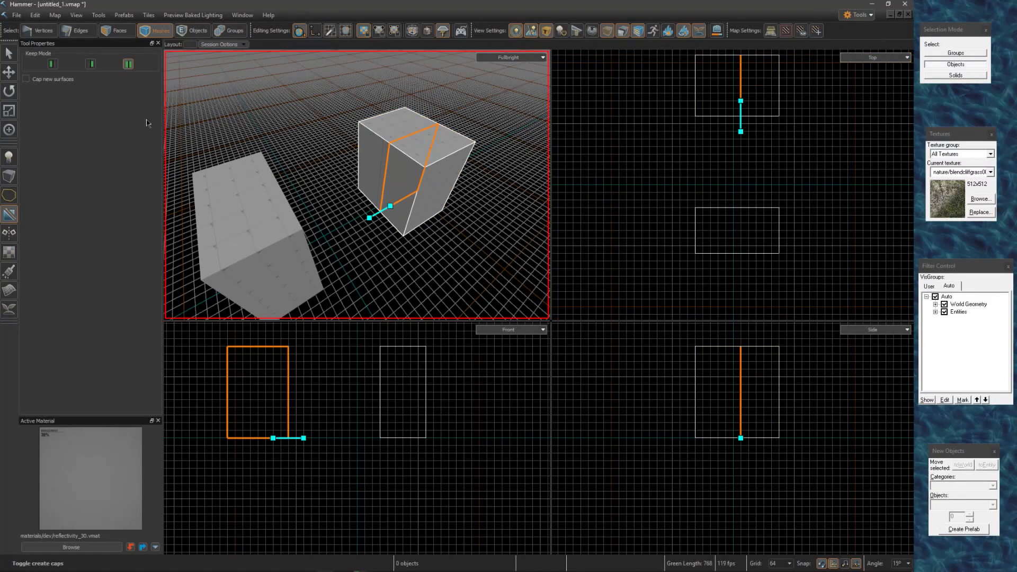
click(94, 67)
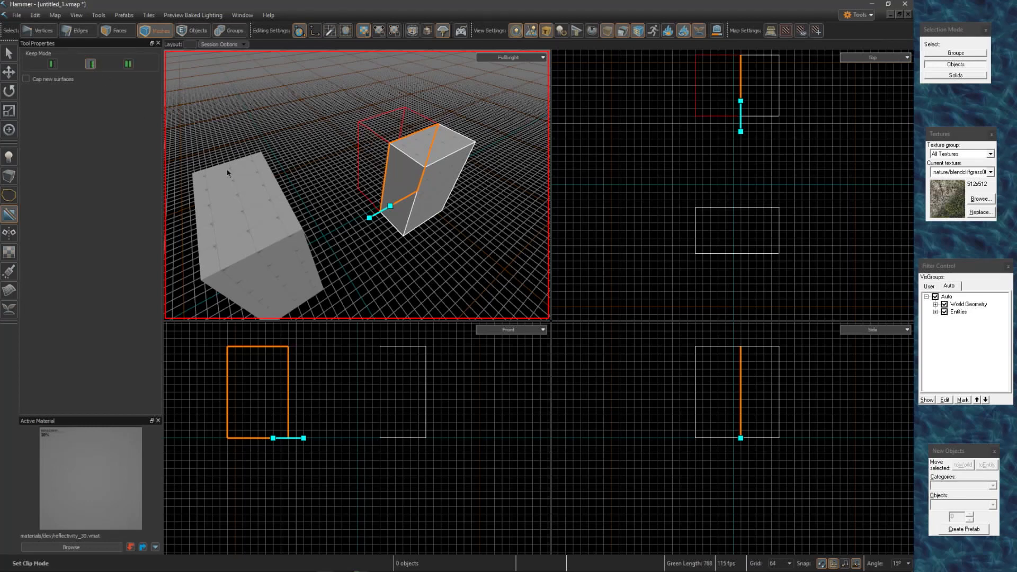
key(Return)
Extrude the edge loop around the open side outward, widen it to 640 units, and extrude it a further 256 units.
key(2)
double_click(341, 204)
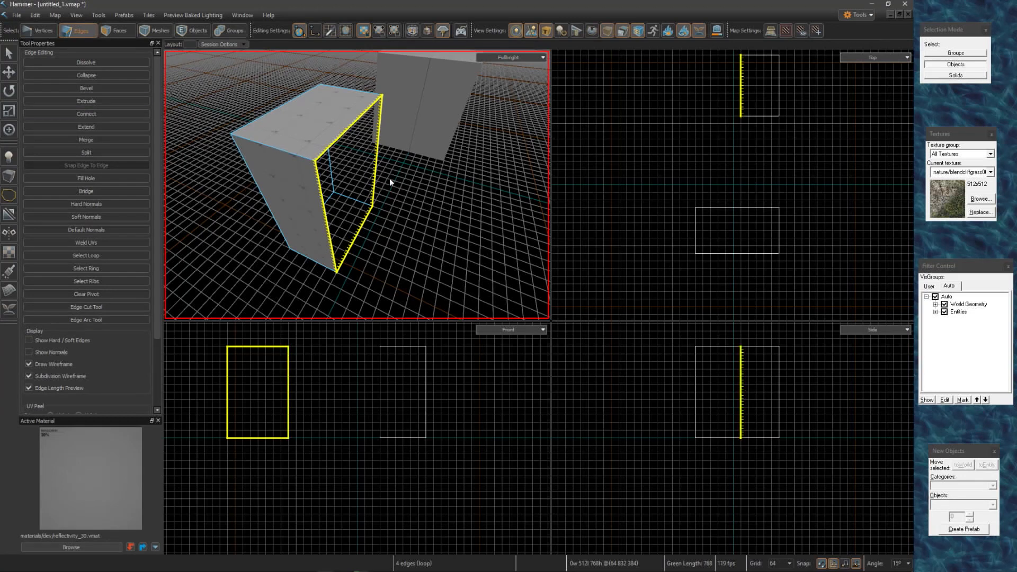
key(w)
shift+drag(364, 197, 377, 261)
key(r)
key(w)
shift+drag(340, 217, 414, 235)
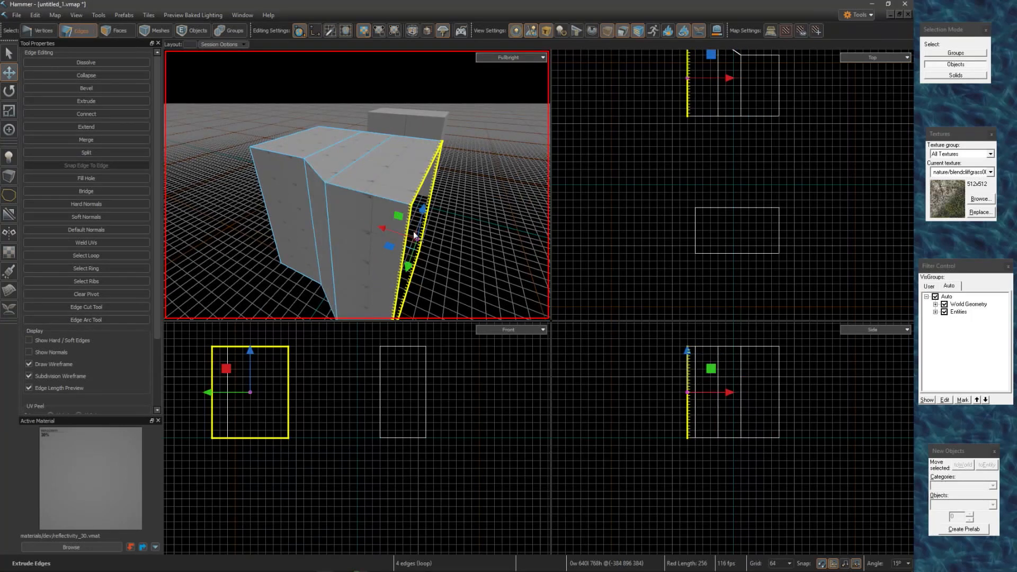
Extrude the top face of the tapered middle section 256 units upward and clear the selection.
key(3)
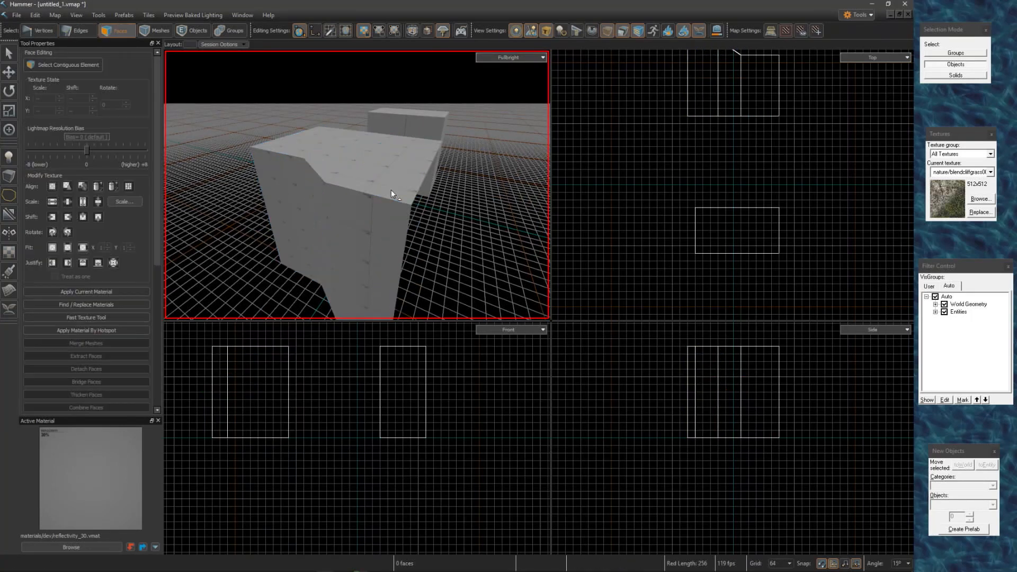
click(345, 147)
shift+drag(350, 151, 357, 184)
scroll(357, 183, down, 8)
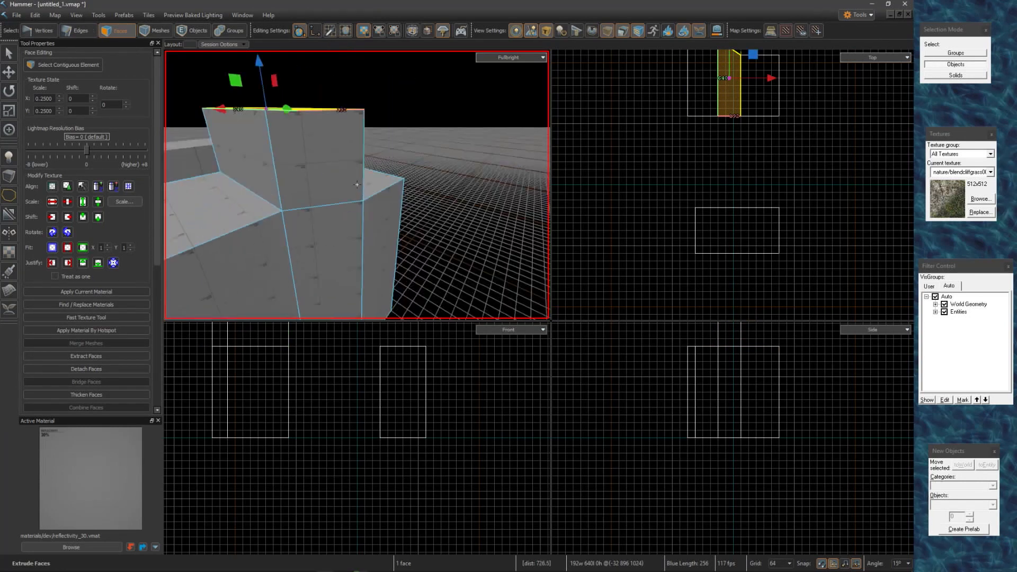
right_drag(357, 184, 357, 185)
key(Escape)
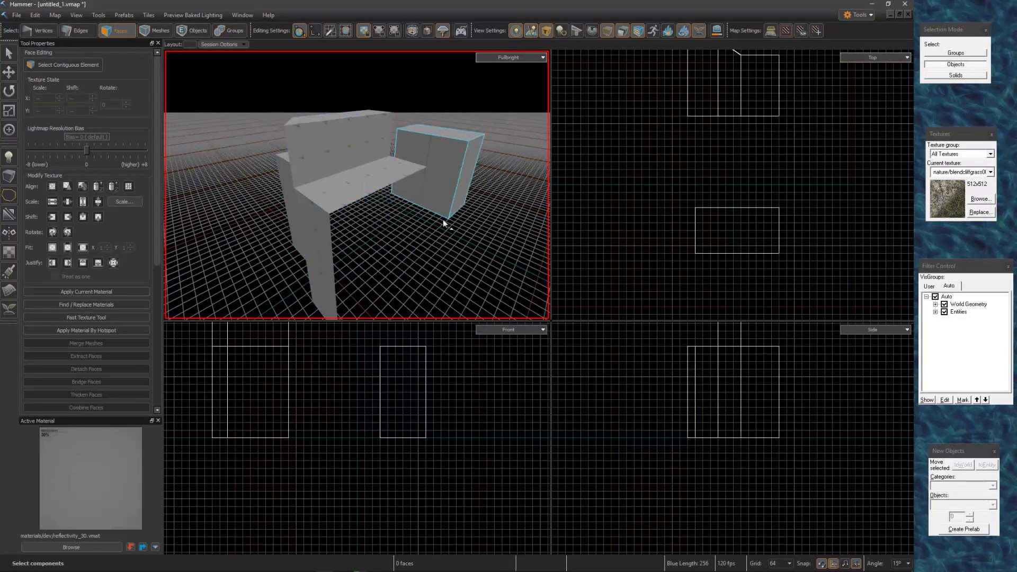
Select the edge loop around the mesh's open end and fill the hole with a face.
click(424, 171)
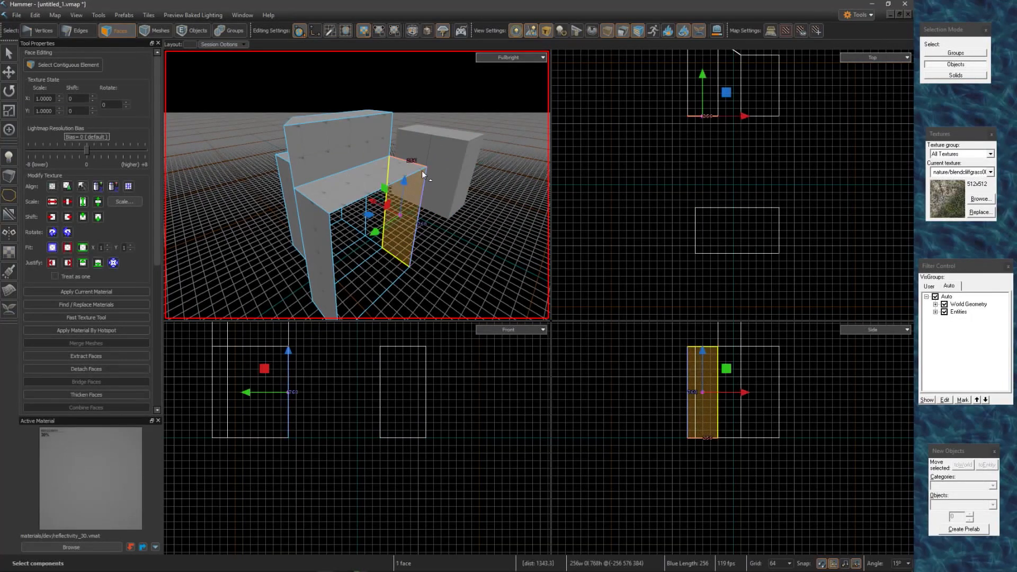
key(2)
double_click(424, 183)
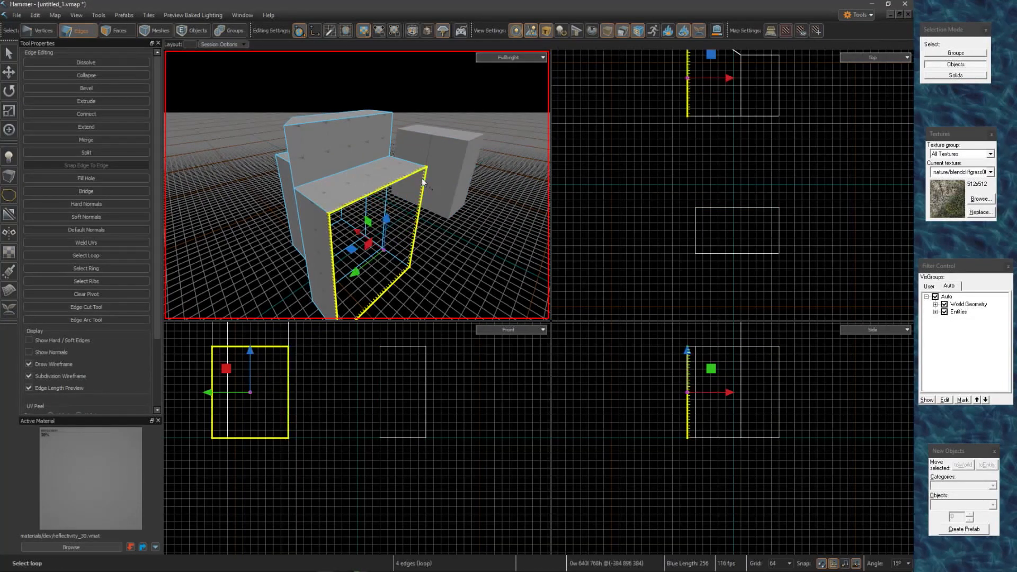
right_drag(357, 185, 357, 185)
key(w)
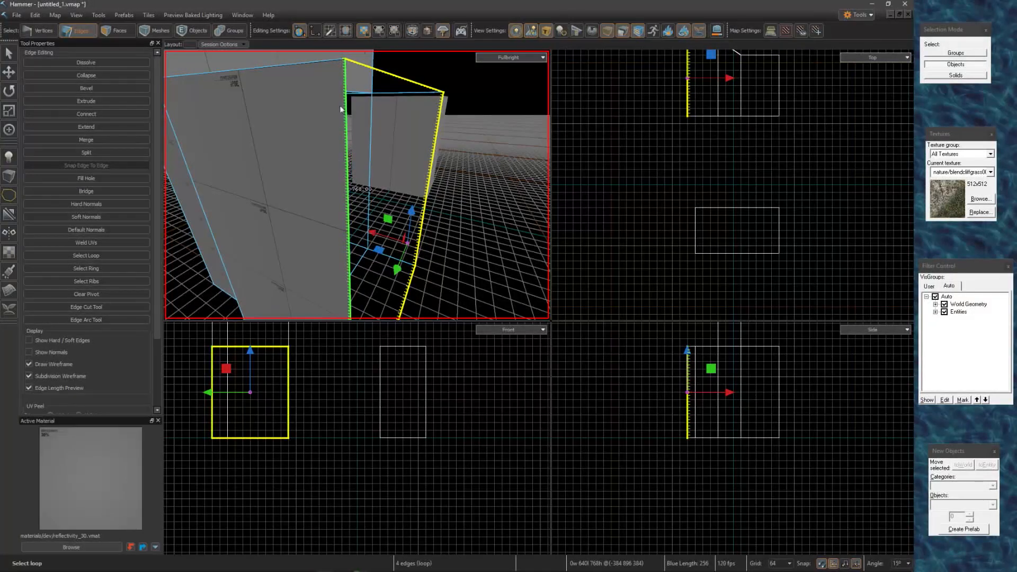
right_drag(497, 186, 497, 186)
right_drag(357, 185, 357, 185)
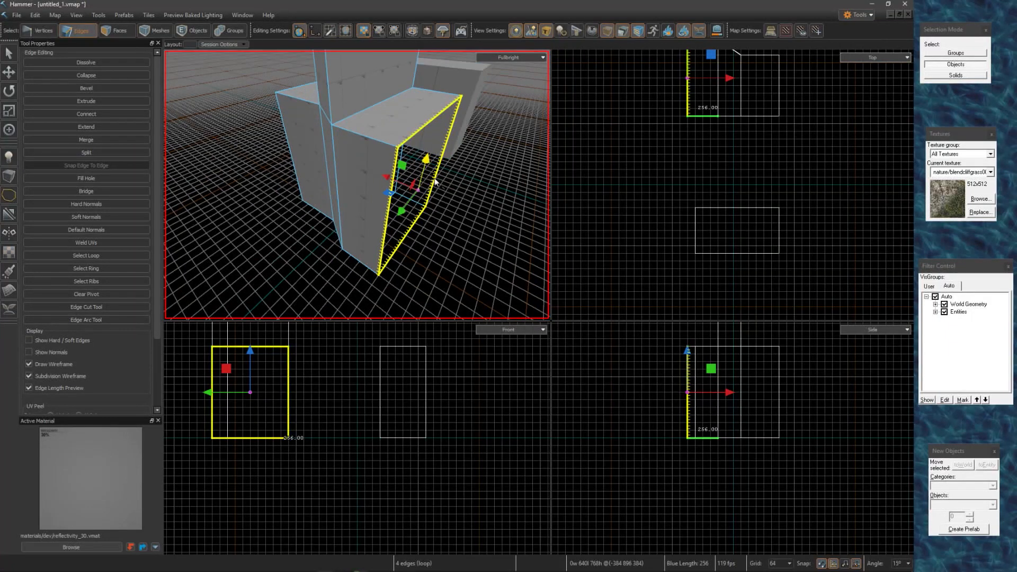
right_drag(425, 219, 421, 241)
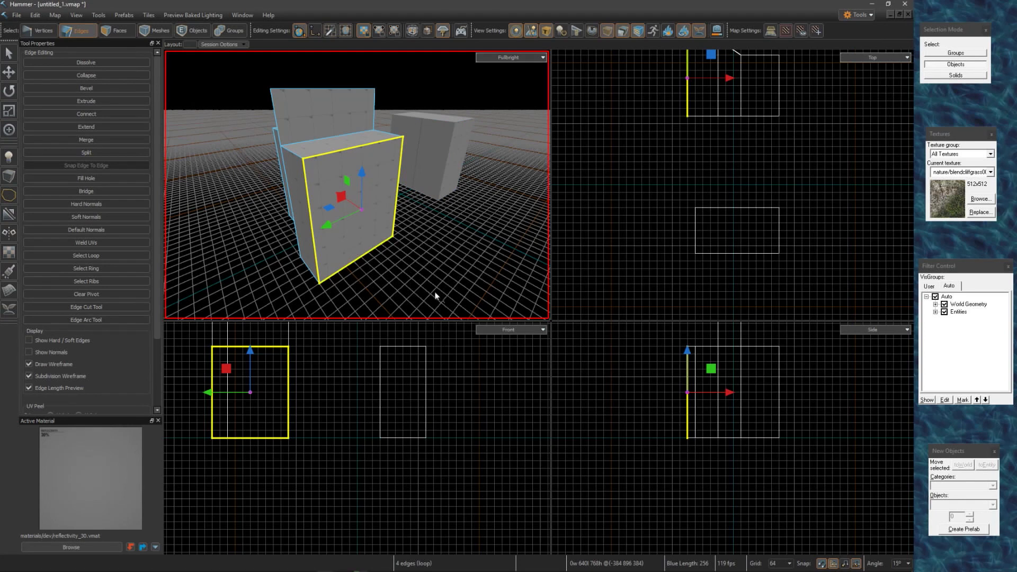
Cut an irregular stepped outline into the newly filled face, starting on its bottom edge and ending at the far bottom corner.
ctrl+scroll(392, 244, up, 3)
key(ctrl+3)
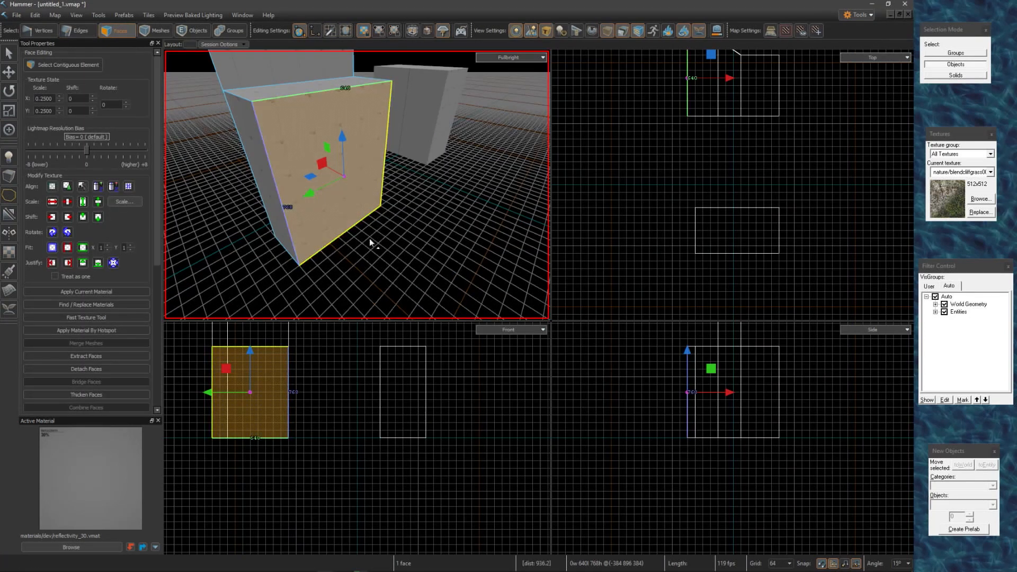
key(alt+c)
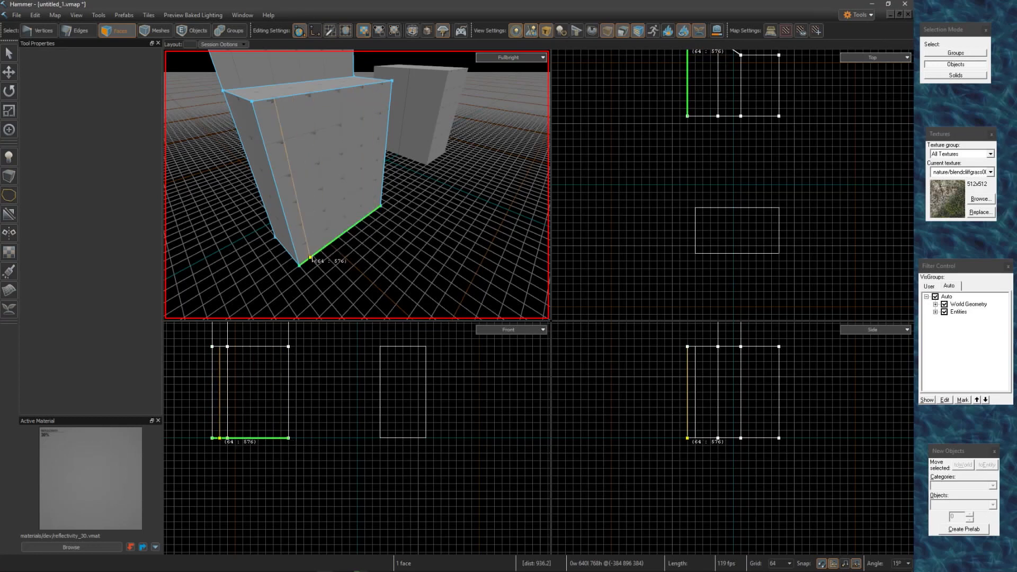
click(319, 249)
click(314, 215)
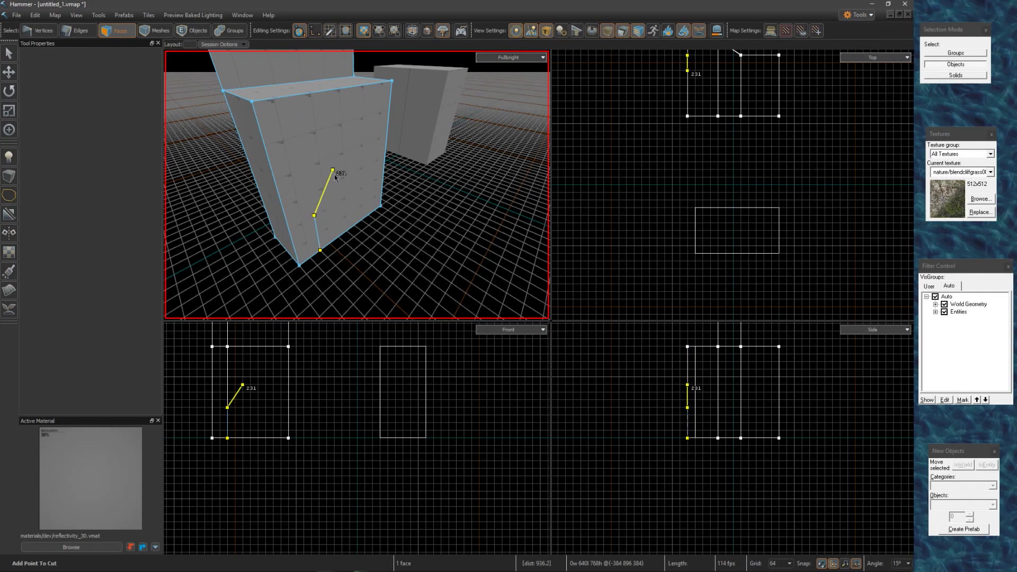
click(341, 156)
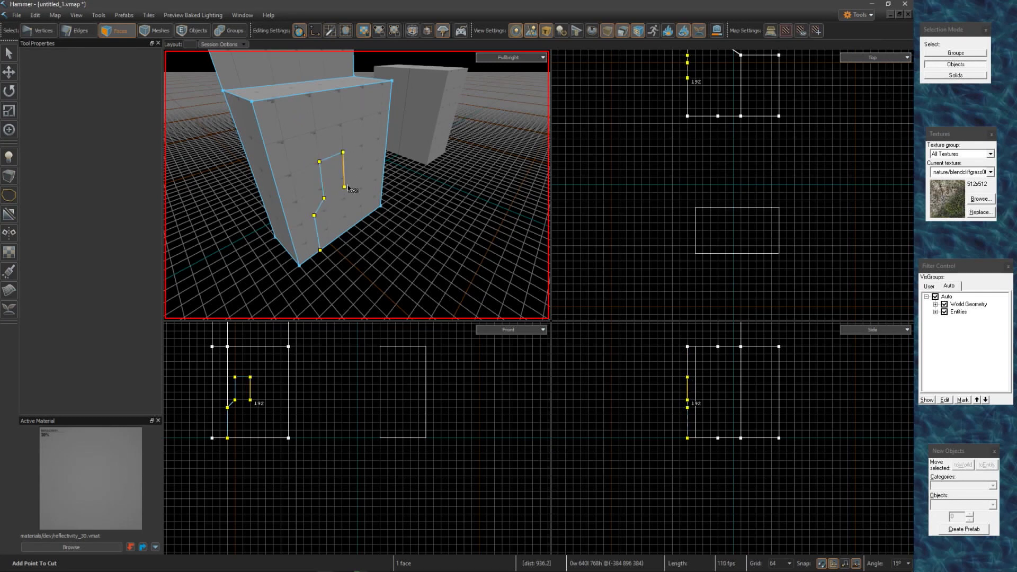
click(363, 177)
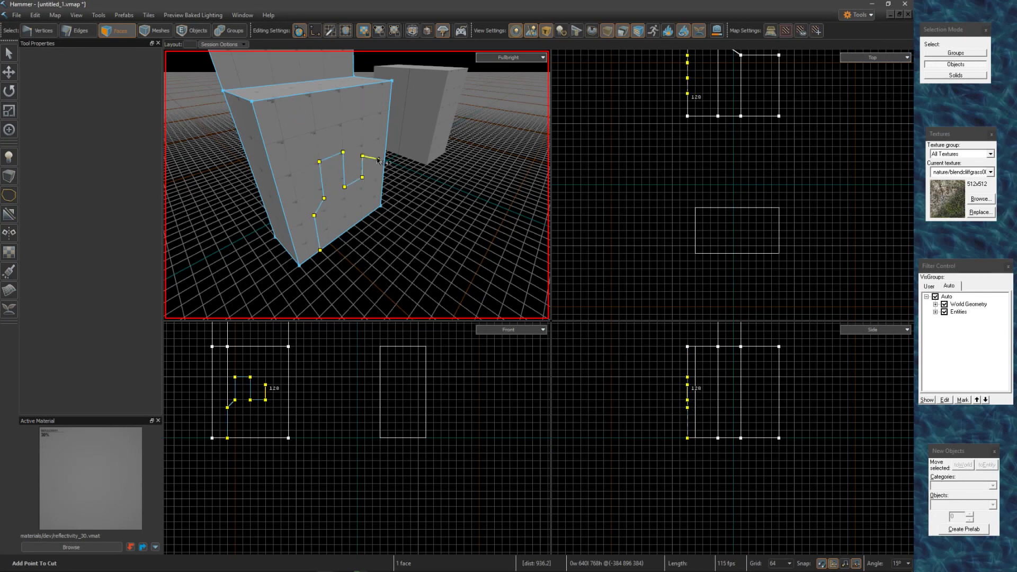
key(Return)
Extrude the face enclosed by the stepped cut 384 units outward and clear the selection.
scroll(417, 200, up, 5)
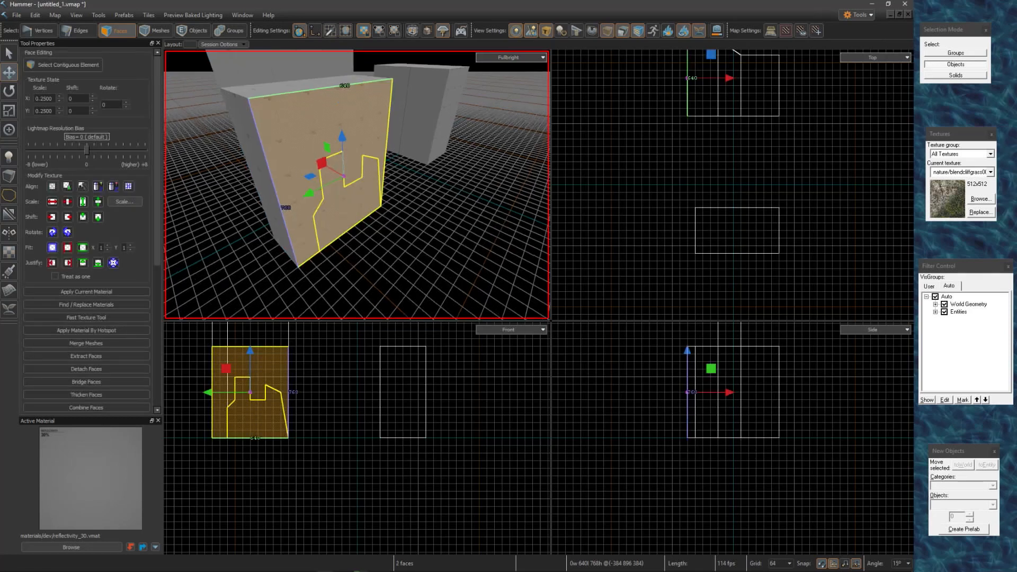
ctrl+click(291, 151)
click(314, 226)
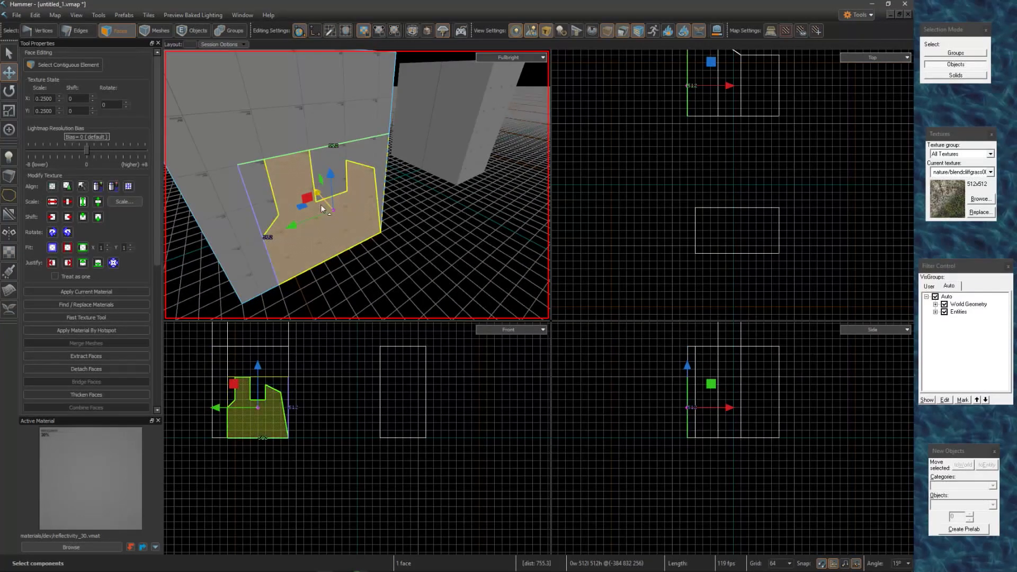
shift+drag(326, 204, 415, 271)
right_drag(525, 249, 405, 187)
click(525, 272)
Connect the ring of vertical edges on the other separate block with a horizontal loop, and move that loop upward.
key(2)
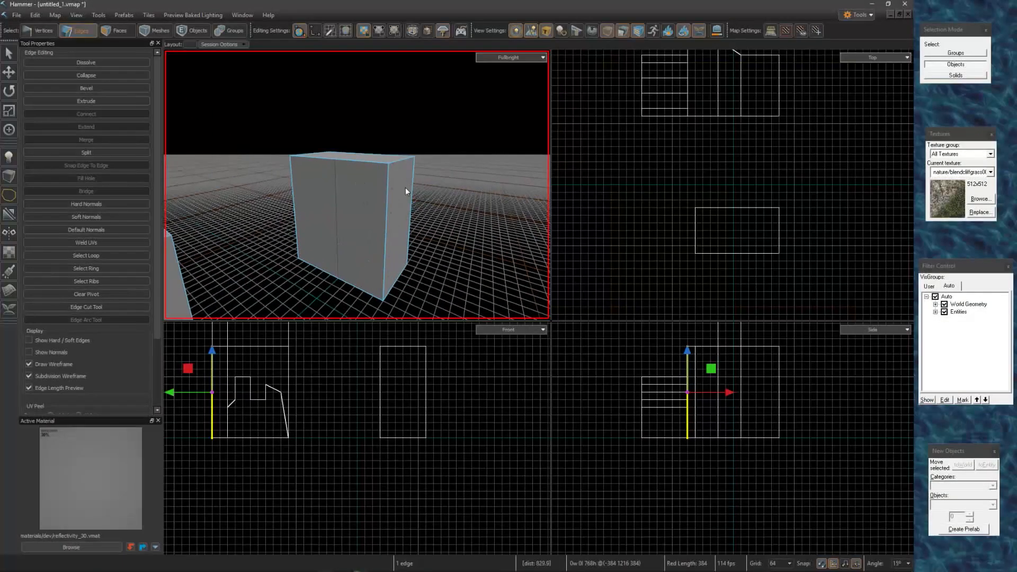
click(389, 211)
click(108, 268)
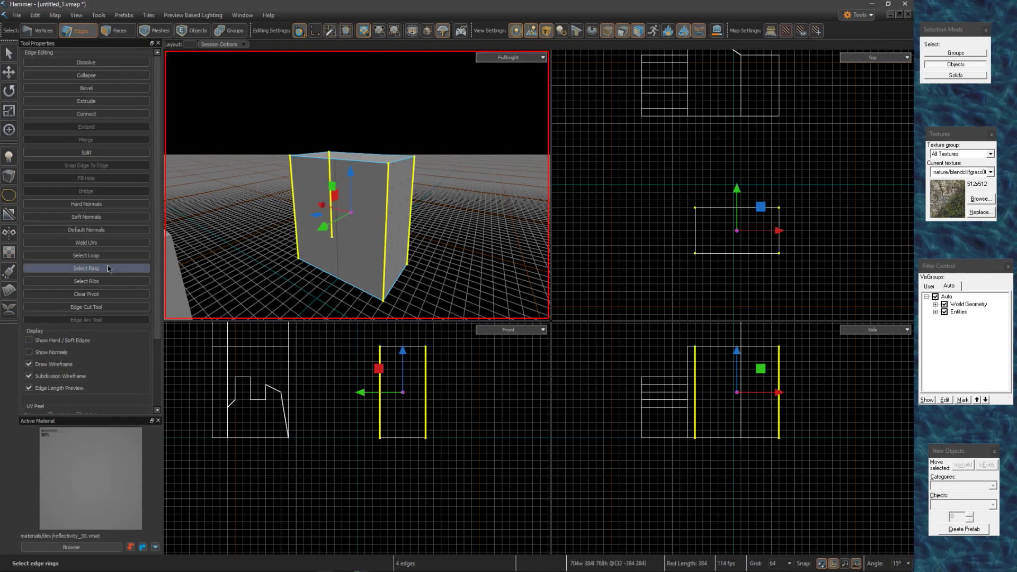
key(v)
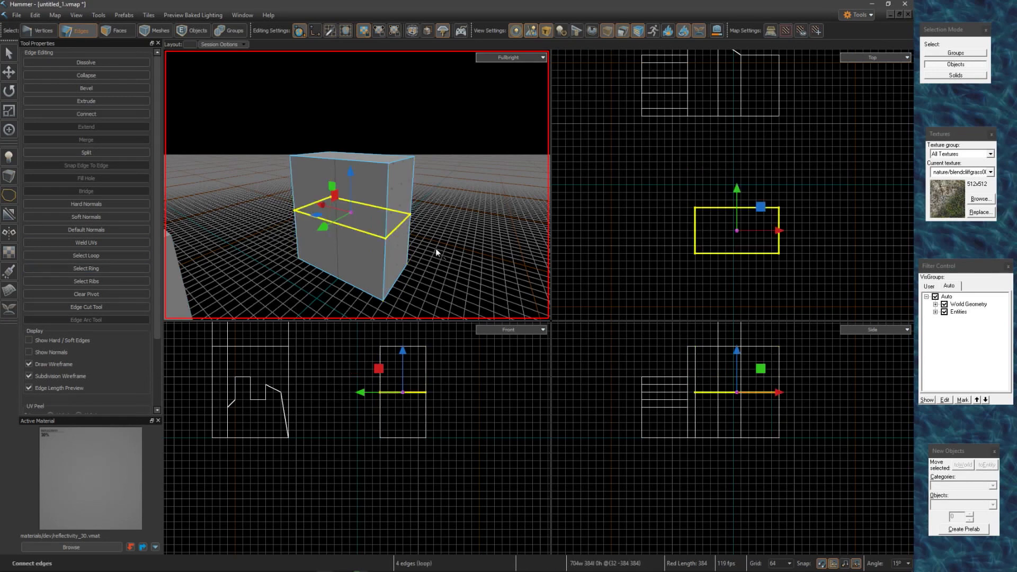
mouse_move(354, 212)
mouse_down()
mouse_move(351, 180)
mouse_move(351, 211)
mouse_move(354, 185)
mouse_move(357, 203)
mouse_up()
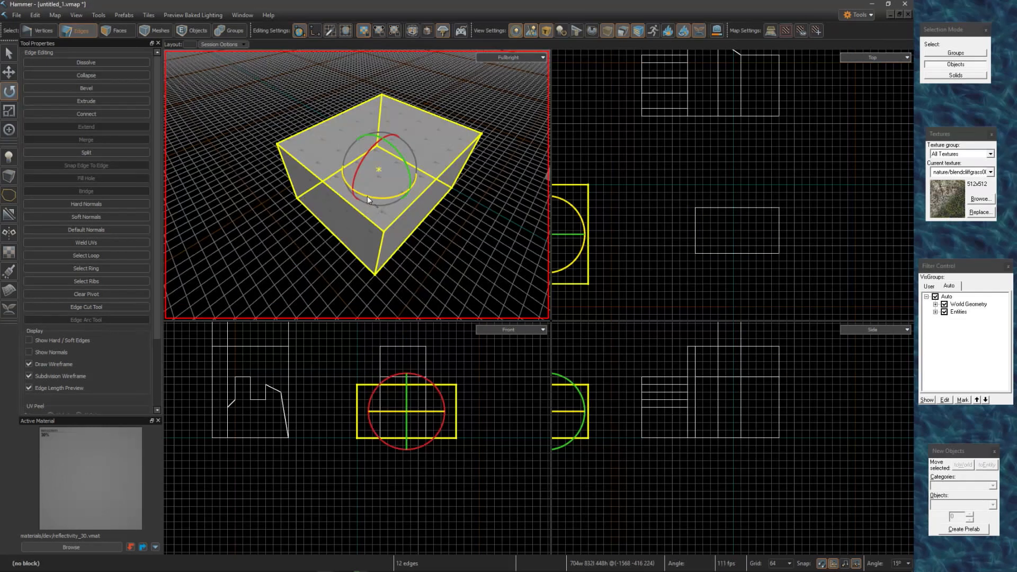
Rotate all twelve edges of the new separate block by about 33.5° around the vertical axis.
drag(367, 196, 412, 216)
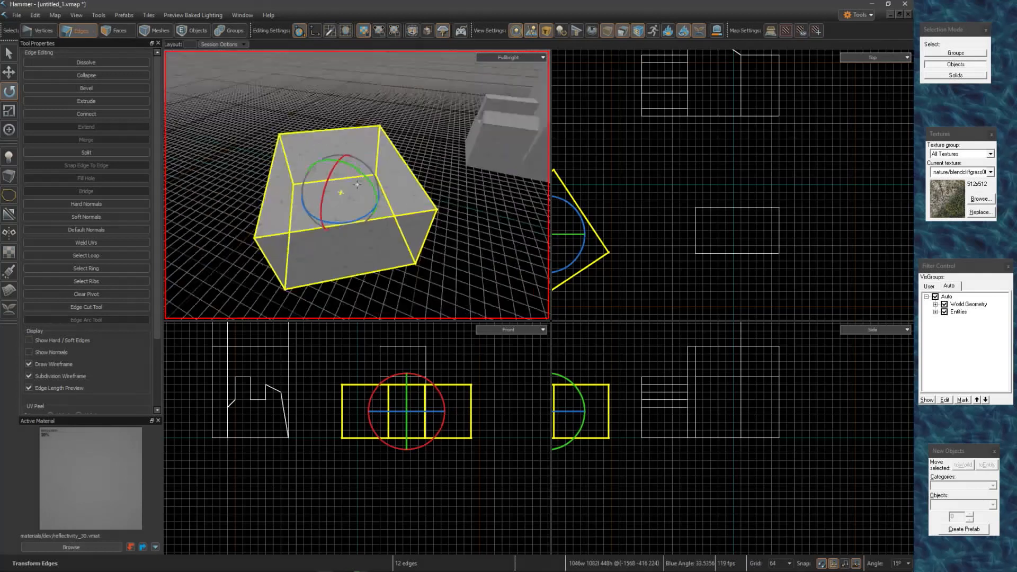
Clear the edge selection, select one side face of the rotated block in face mode and ready it for moving.
right_drag(357, 184, 357, 184)
click(298, 232)
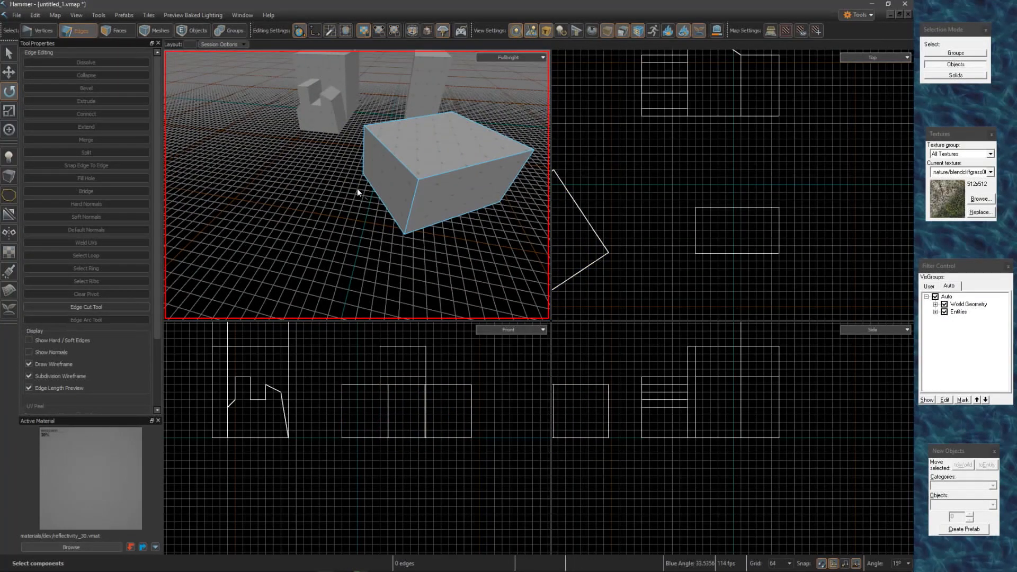
key(3)
click(385, 189)
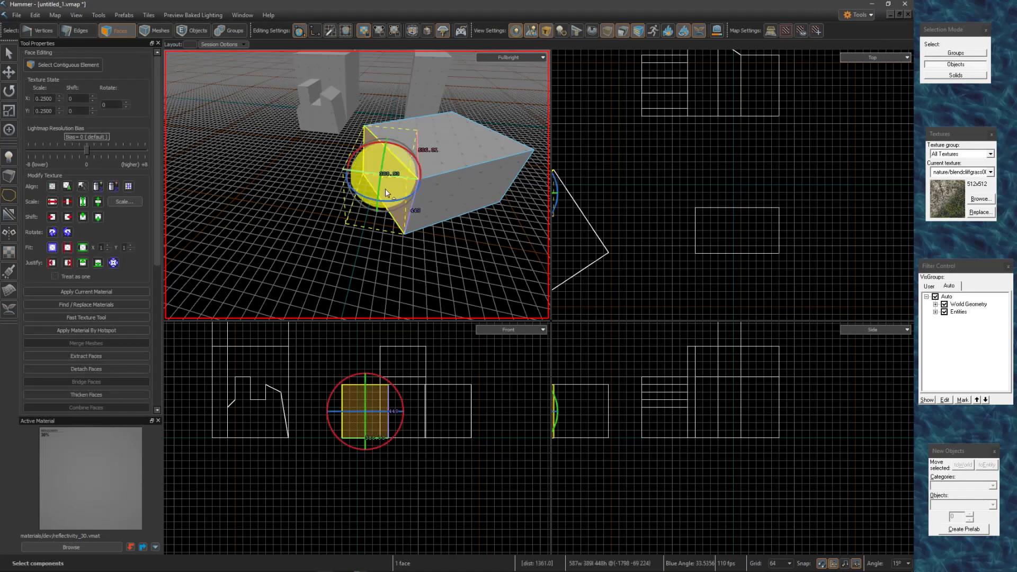
key(w)
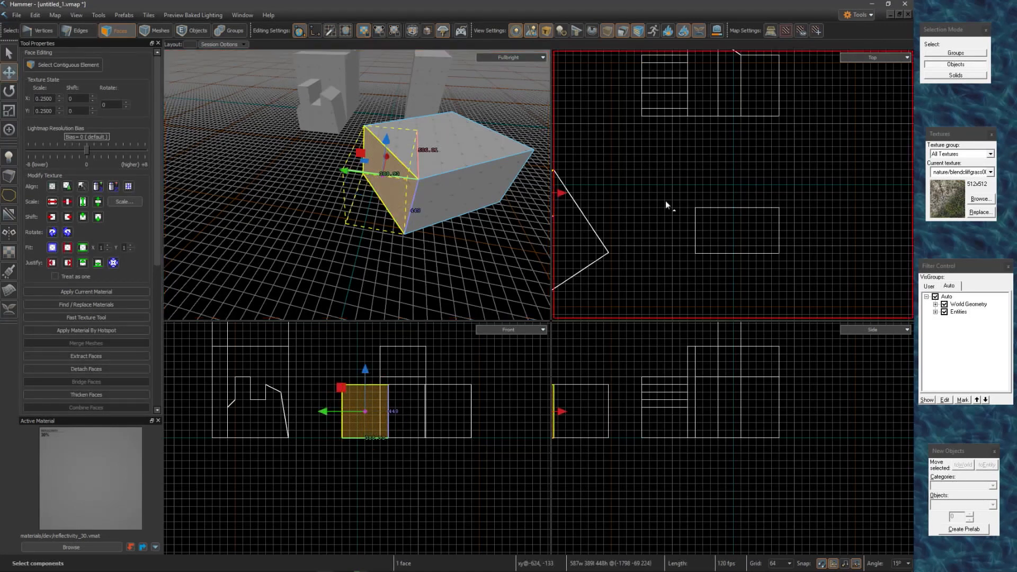
Try to extrude the selected face diagonally in the top view using the world-aligned gizmo, and undo the extrusion.
key(f)
scroll(704, 253, up, 10)
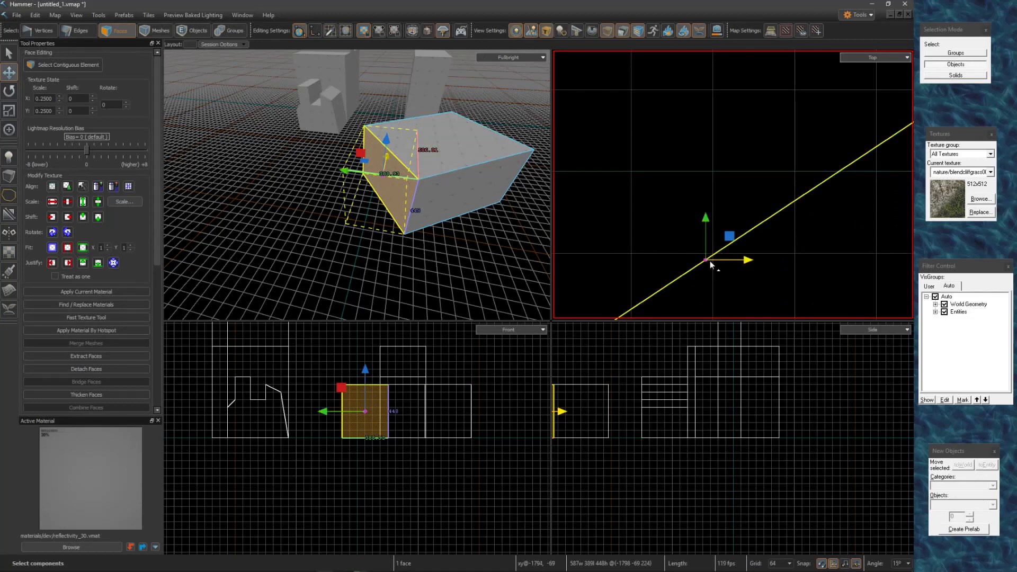
scroll(707, 260, down, 5)
shift+drag(730, 239, 658, 186)
scroll(742, 234, up, 7)
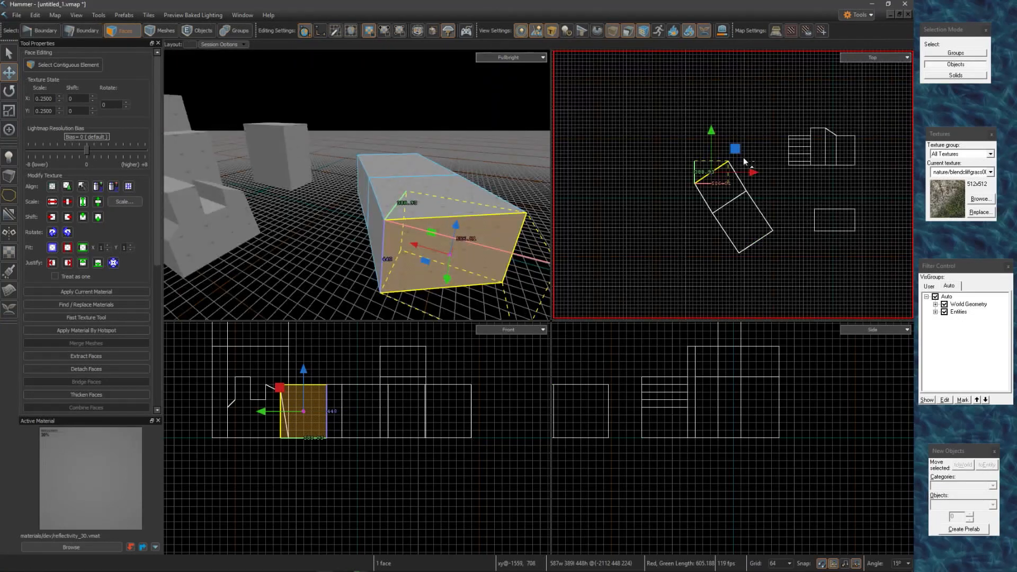
key(ctrl+z)
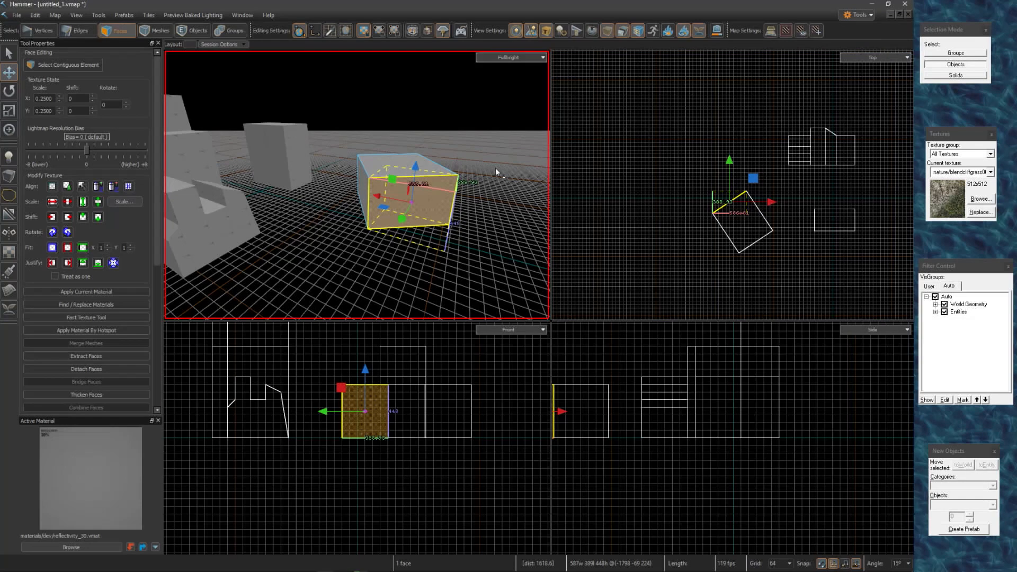
Align the gizmo to the selection's local space and extrude the selected side face outward along its own normal.
key(x)
key(ctrl+shift+f)
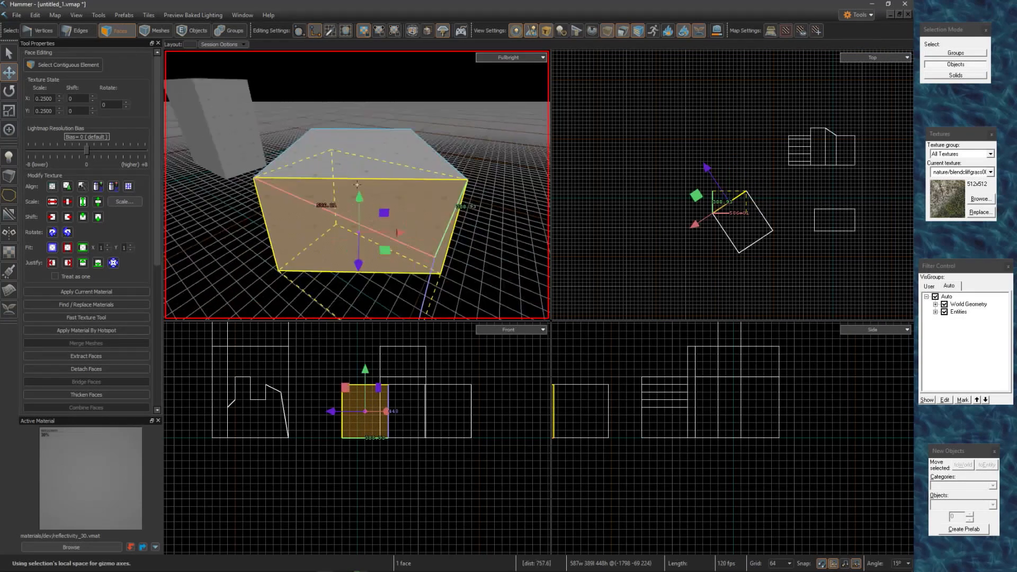
key(d)
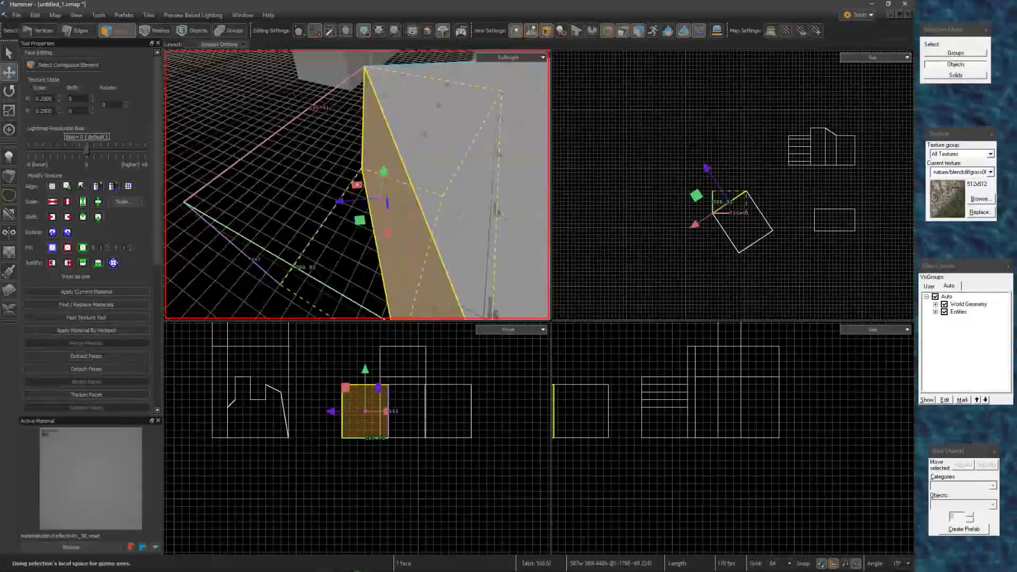
right_drag(356, 185, 492, 185)
key(a)
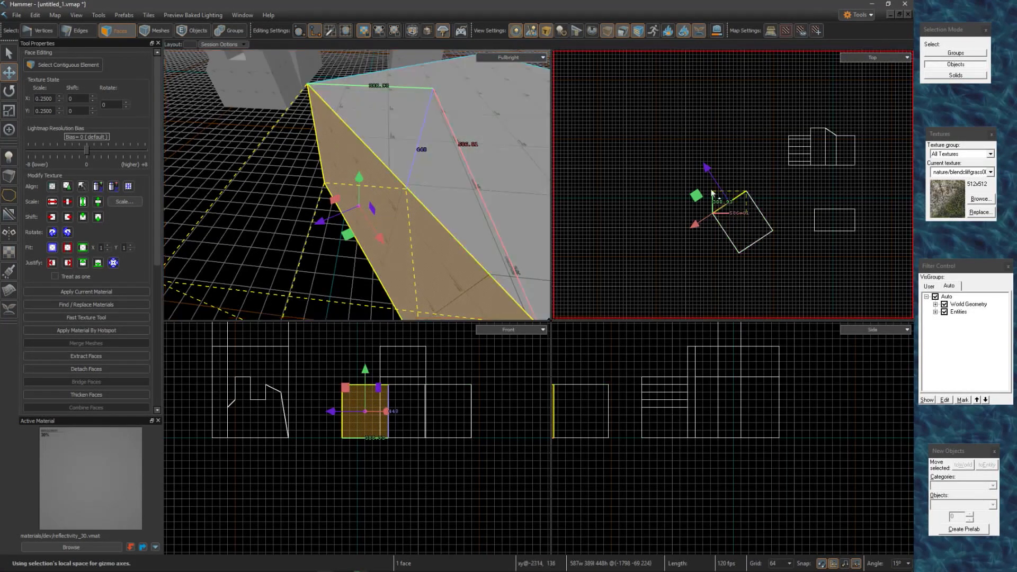
shift+drag(722, 190, 708, 208)
Select the long side face of the new extruded section and extrude it outward along its own normal.
key(s)
right_drag(497, 258, 496, 258)
click(496, 257)
shift+drag(651, 205, 611, 231)
Toggle the gizmo repeatedly between local and world axes, finishing in world space.
key(s)
right_drag(503, 231, 504, 230)
key(ctrl+d)
key(ctrl+d)
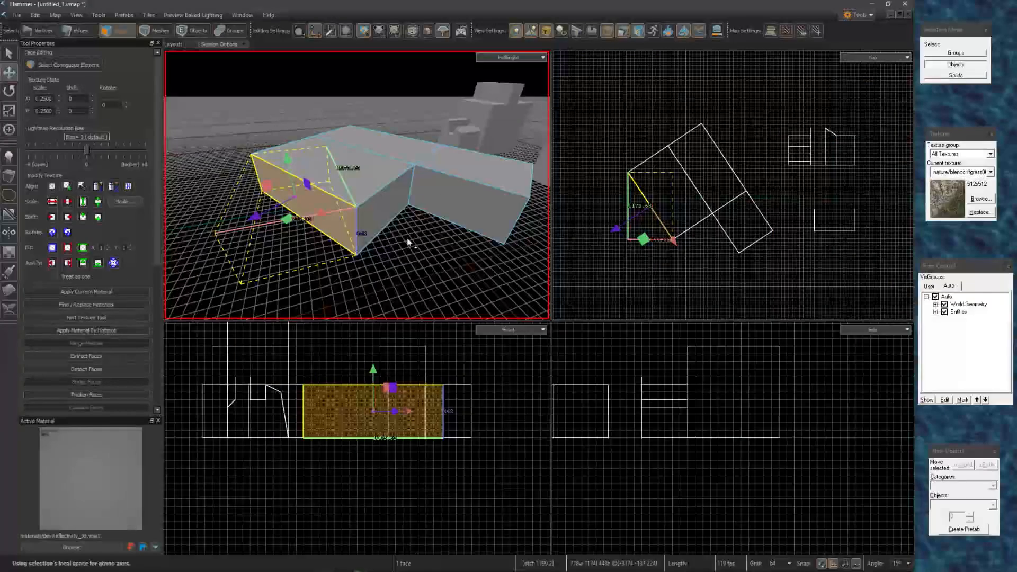
key(ctrl+d)
key(ctrl+d)
key(ctrl+d)
key(ctrl+d)
key(ctrl+d)
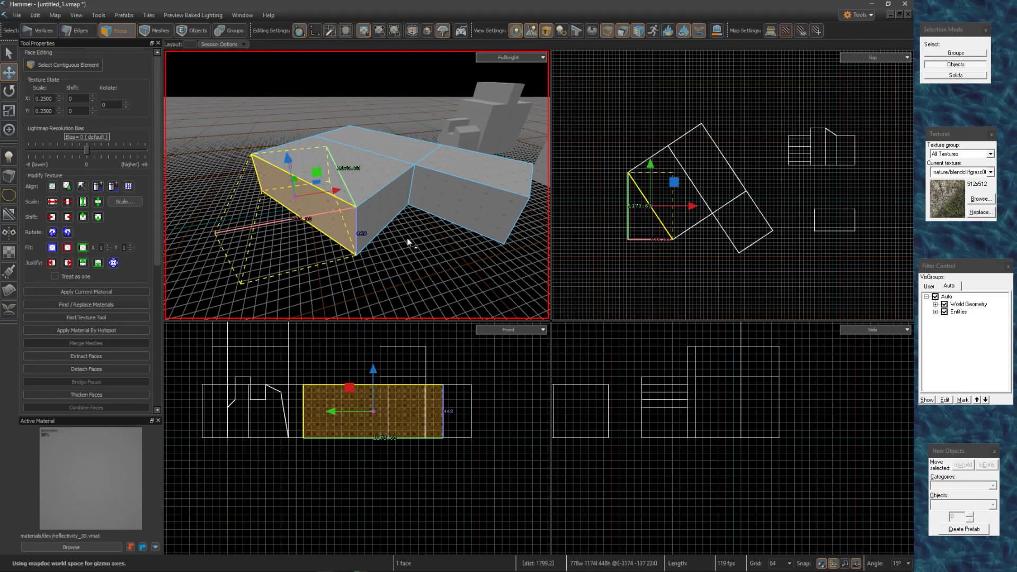
right_drag(407, 238, 407, 238)
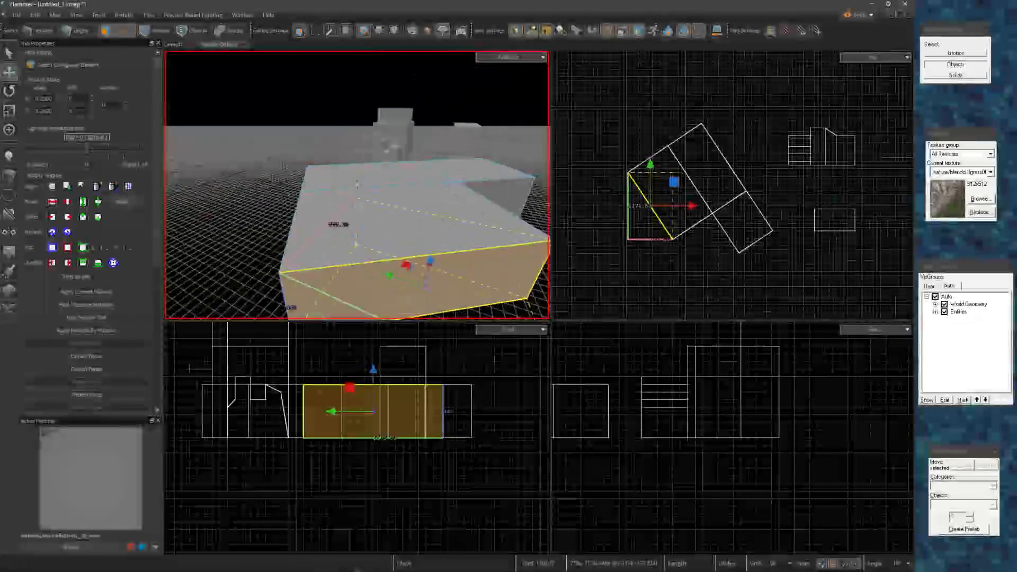
right_drag(407, 238, 421, 241)
scroll(684, 240, down, 2)
scroll(684, 239, up, 4)
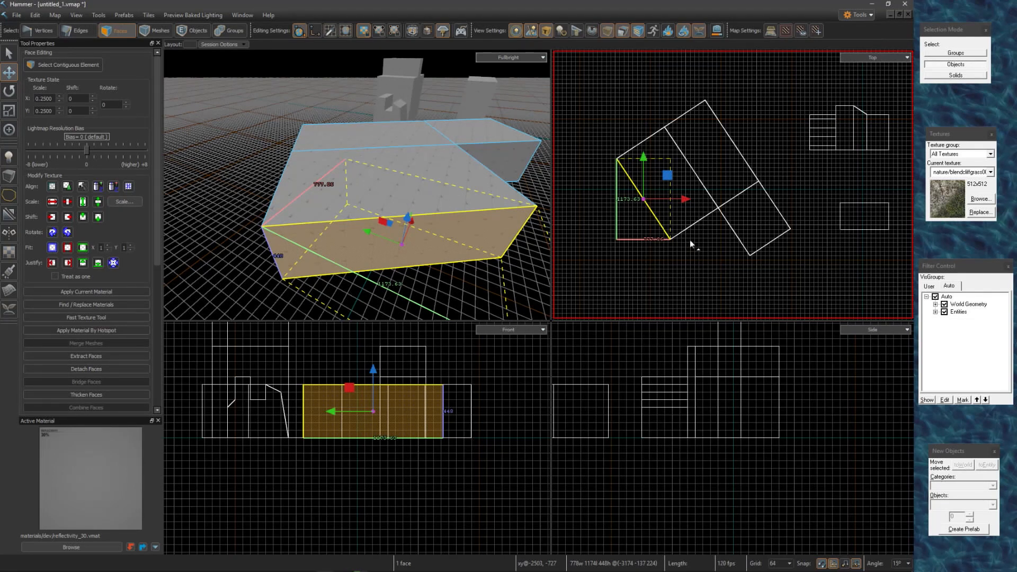
right_drag(360, 212, 381, 214)
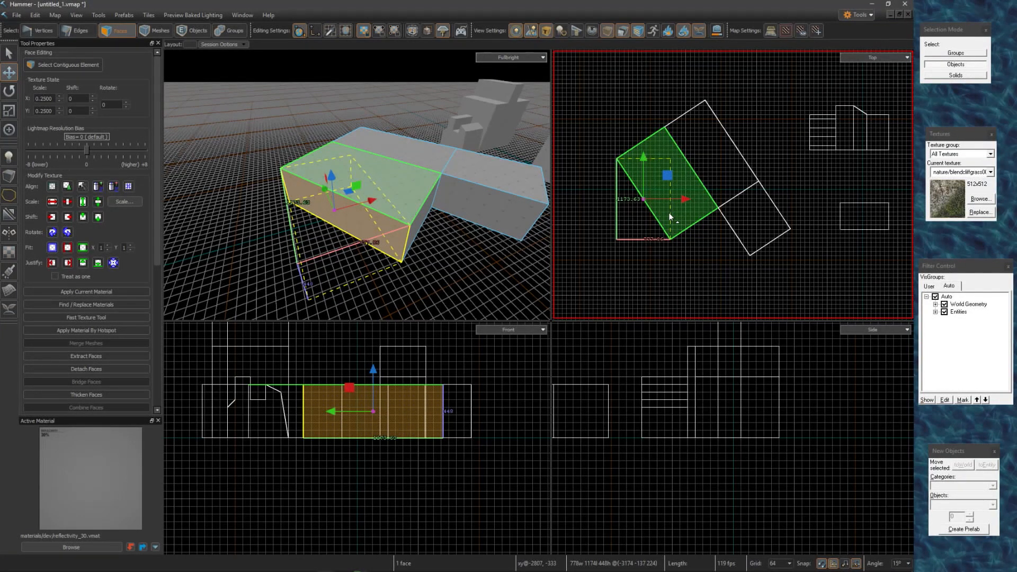
Clear the face selection and place several info_player_start entities in a cluster and one farther away on the block's upper surface.
click(478, 274)
right_drag(477, 275, 364, 253)
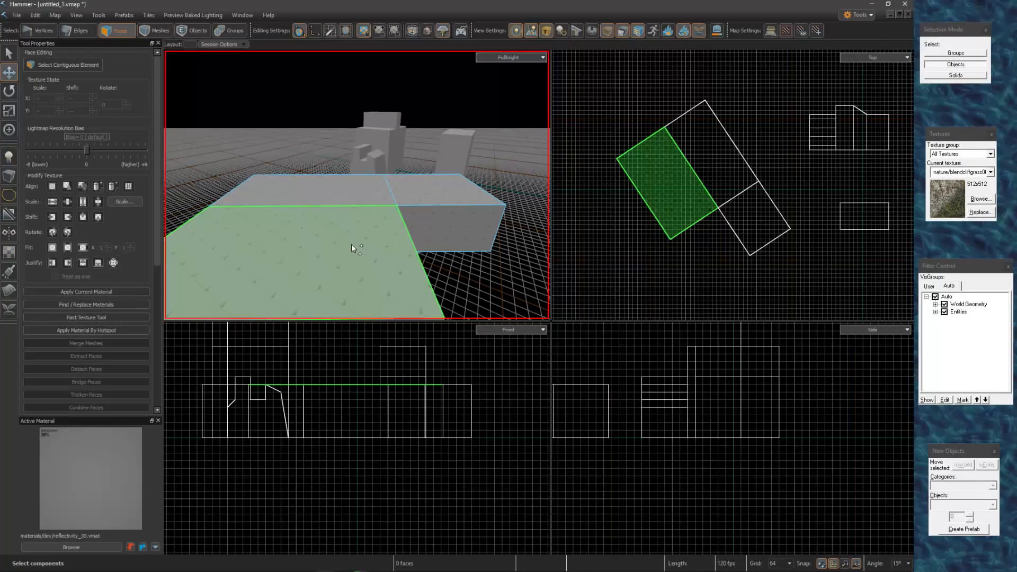
key(shift+e)
click(338, 244)
right_drag(338, 243, 421, 188)
click(357, 185)
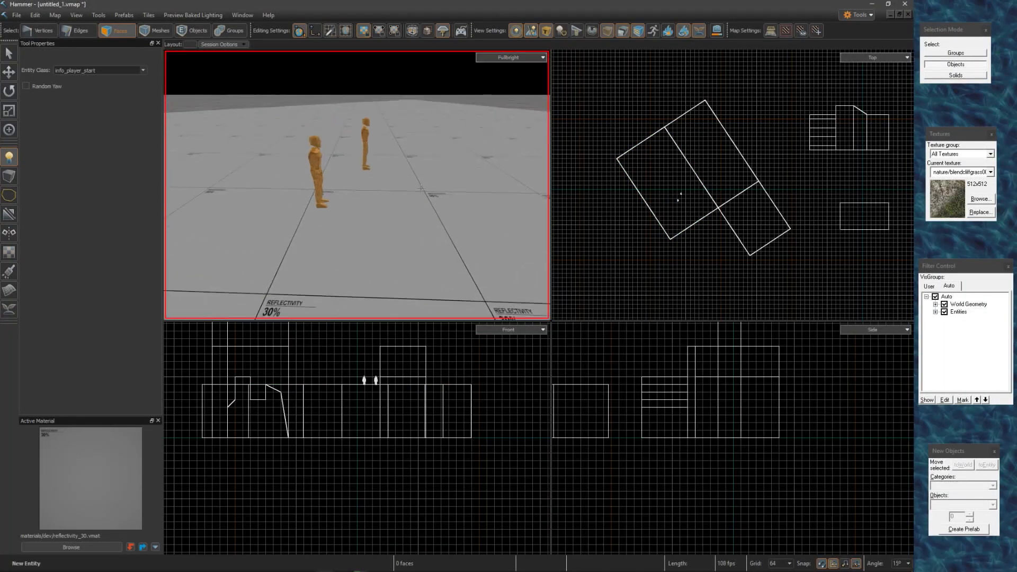
click(409, 226)
click(470, 190)
click(522, 260)
right_drag(522, 260, 393, 226)
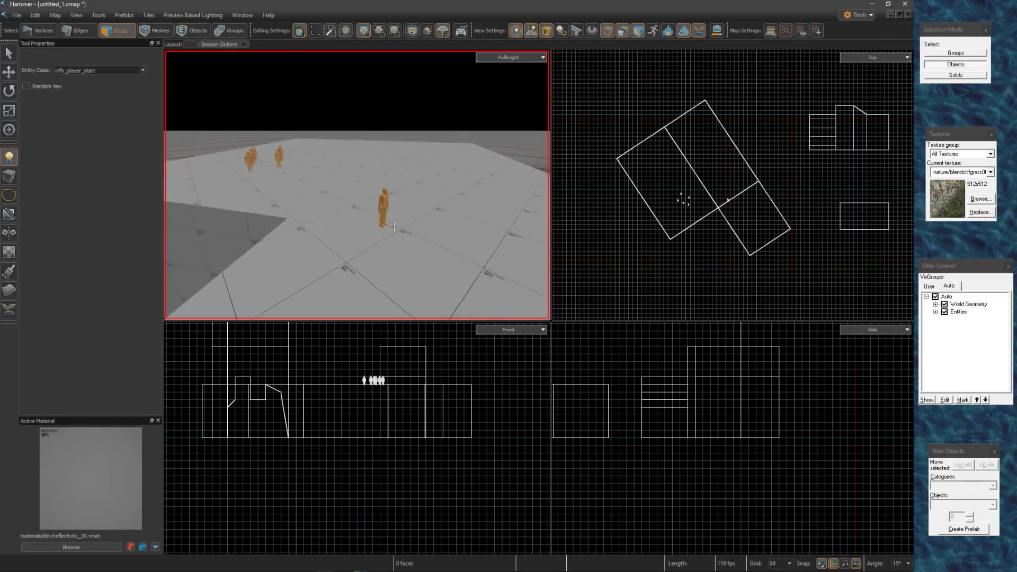
Try to select the nearest info_player_start entity in face selection mode, and clear the resulting selection.
key(3)
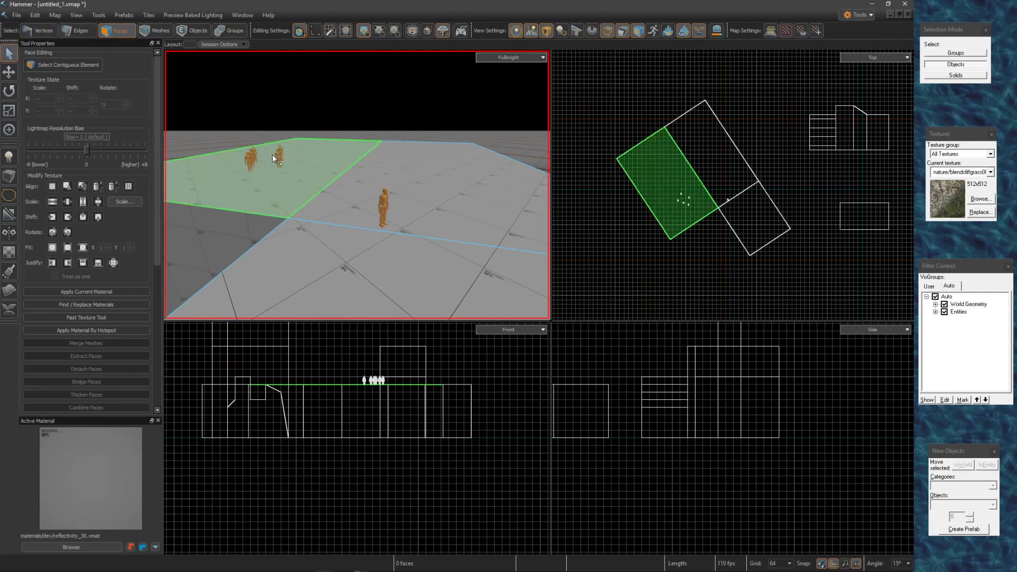
click(378, 207)
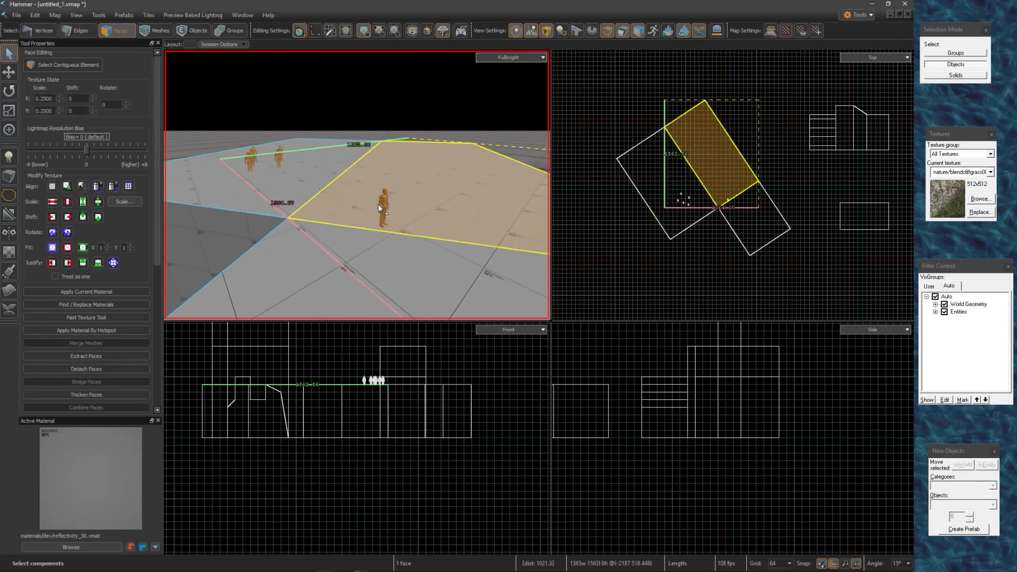
key(Escape)
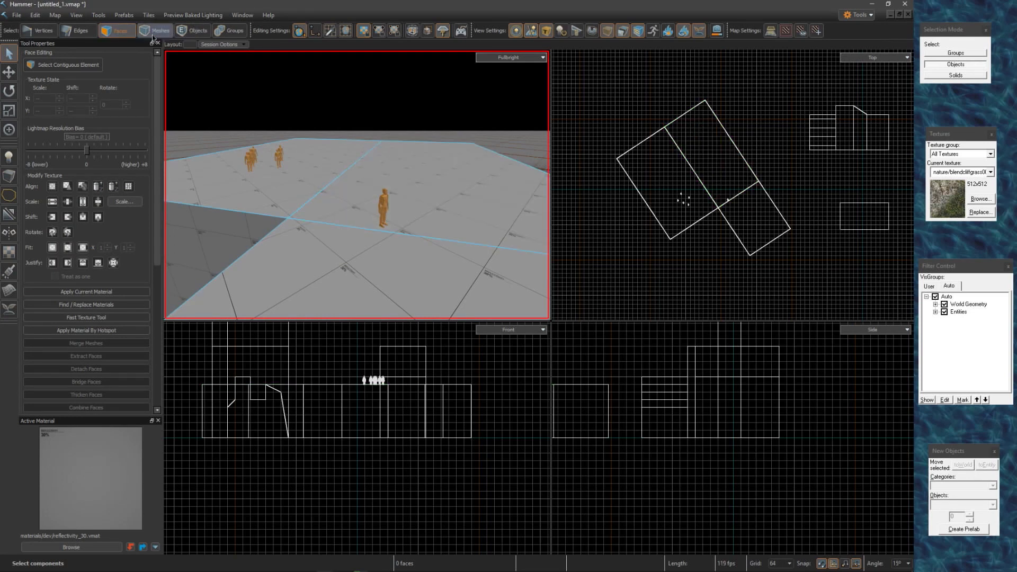
Select the nearest info_player_start entity in mesh selection mode, trying the object and group modes in between.
click(153, 35)
click(386, 209)
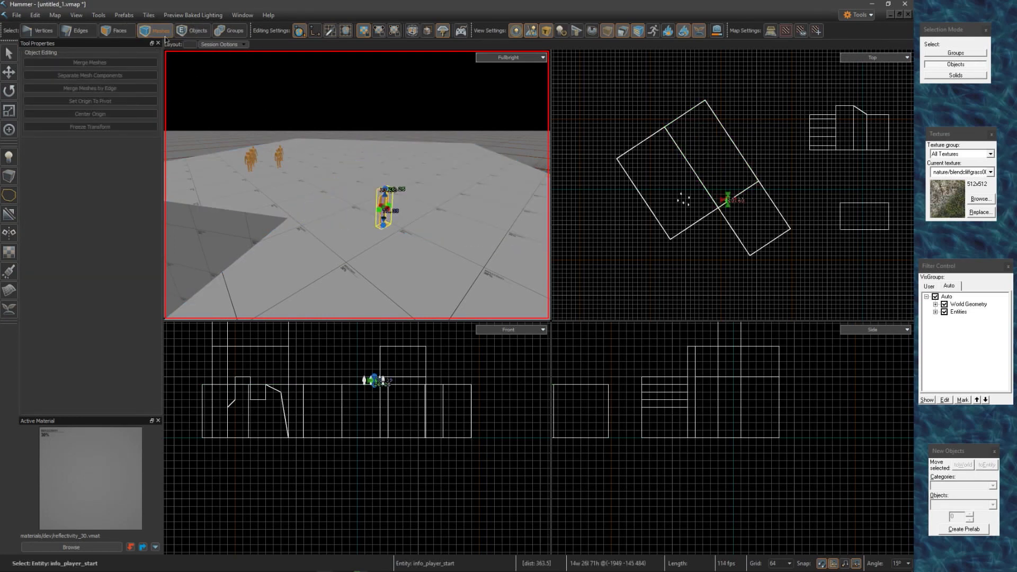
click(193, 31)
click(224, 29)
click(154, 30)
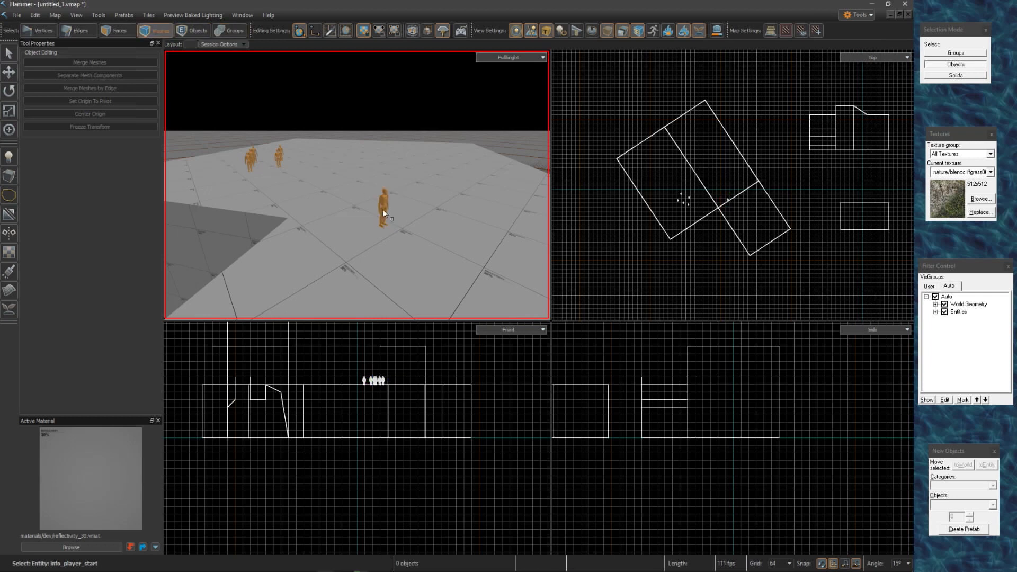
click(382, 209)
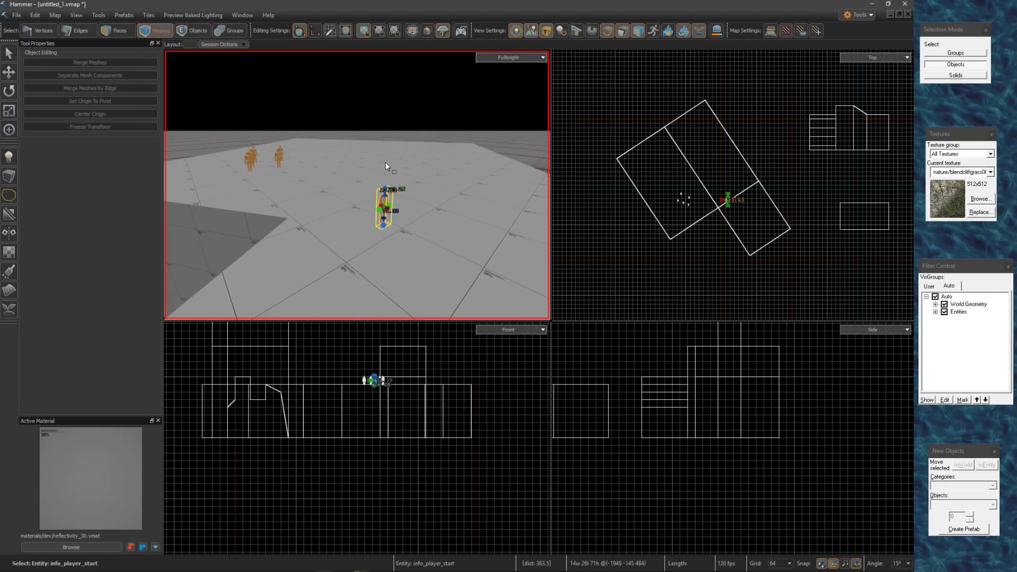
Open the selected entity's object properties and expand its Misc and spawnflags groups.
key(alt+Return)
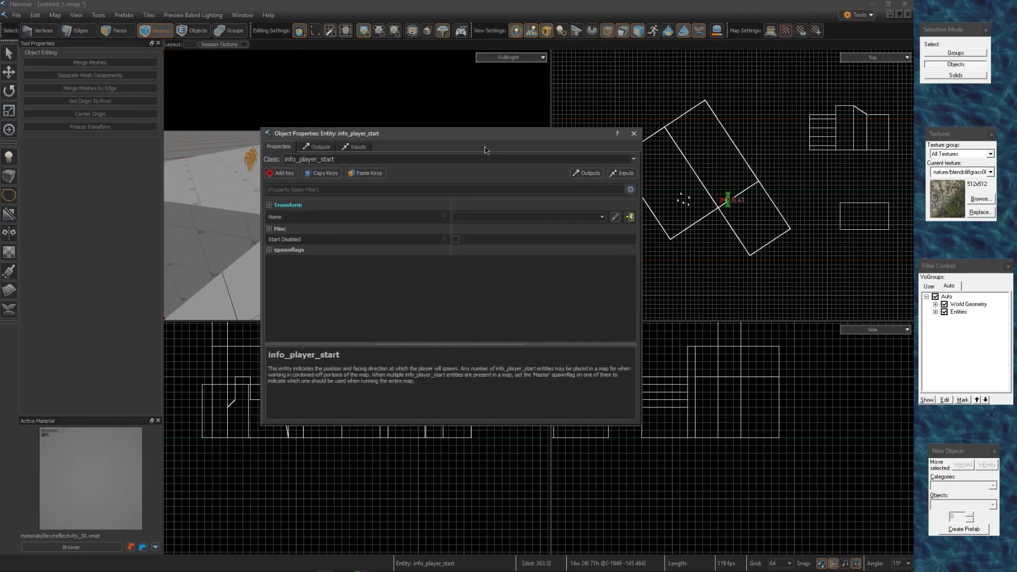
click(291, 229)
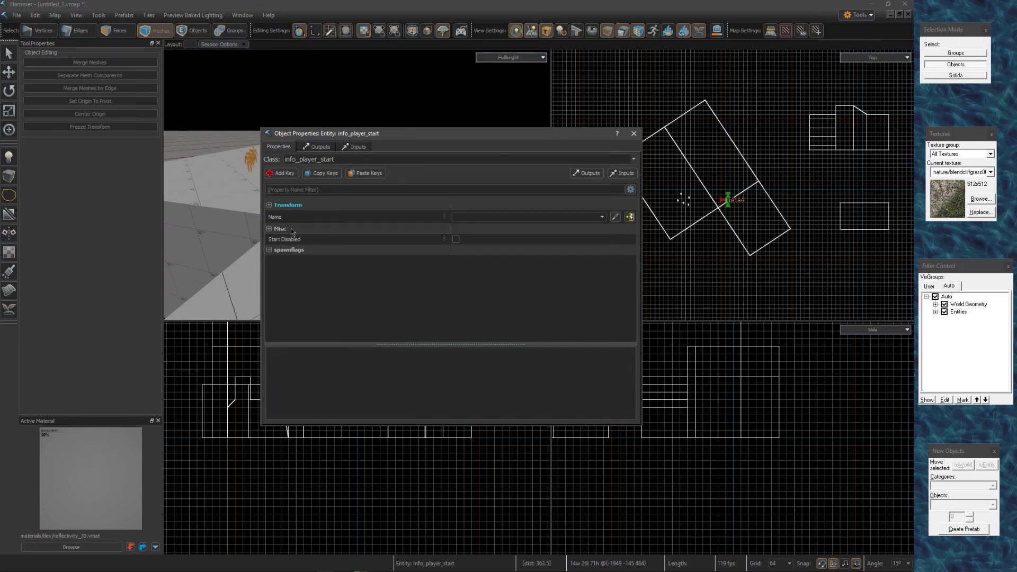
click(291, 228)
double_click(289, 249)
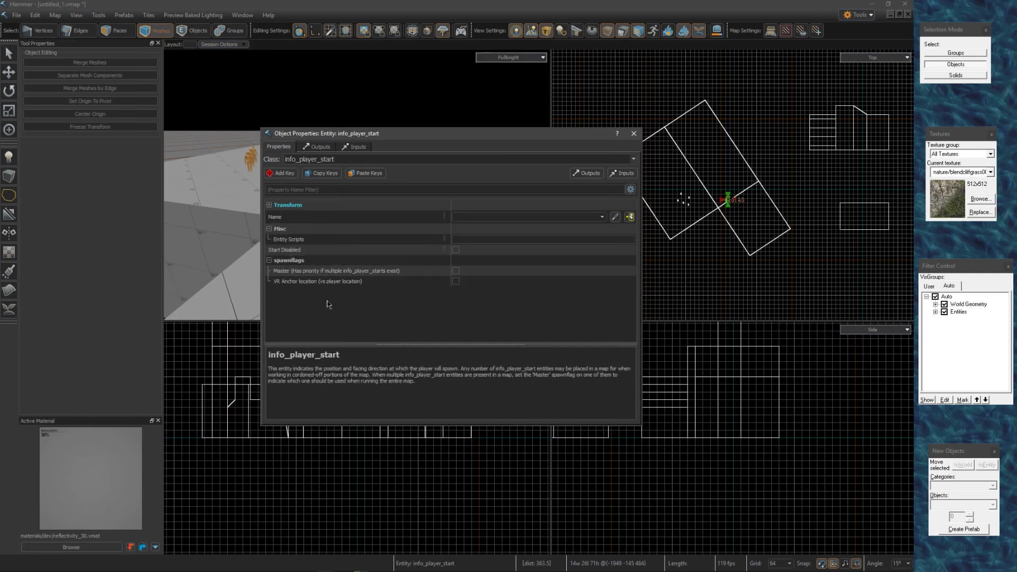
mouse_move(380, 256)
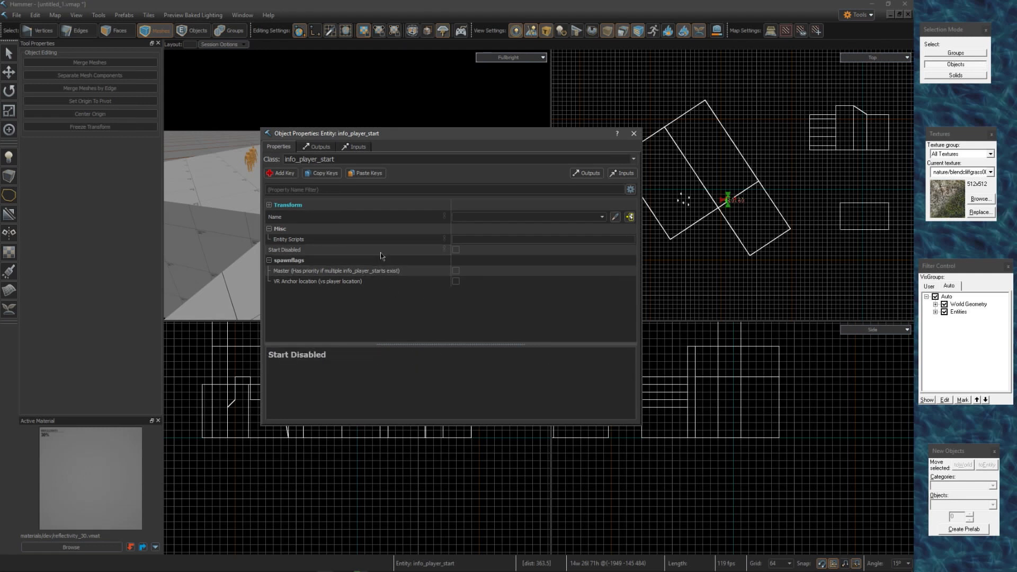
Switch to object selection mode and change the entity's class to prop_physics.
key(5)
click(633, 160)
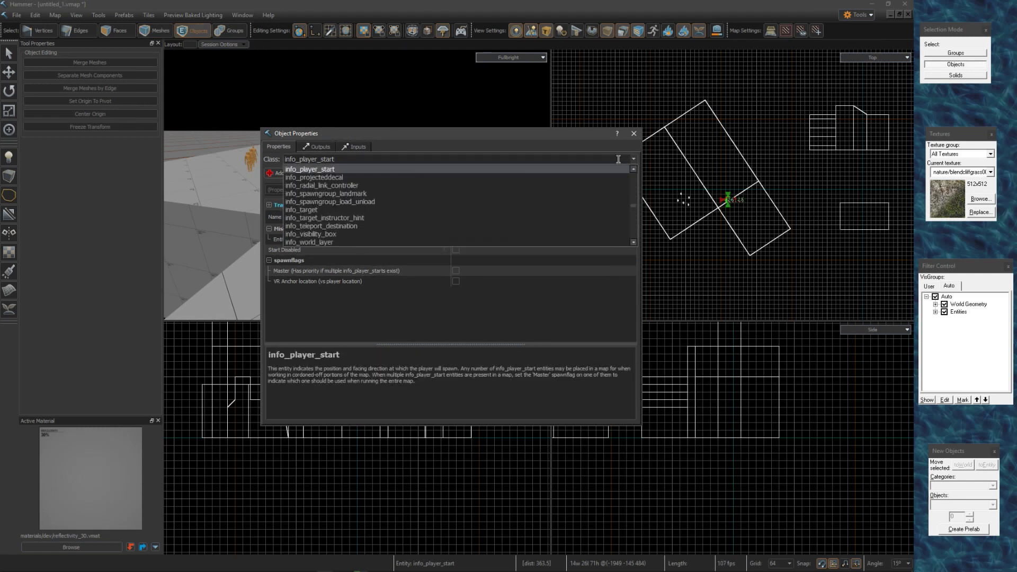
click(612, 159)
text(prop_p)
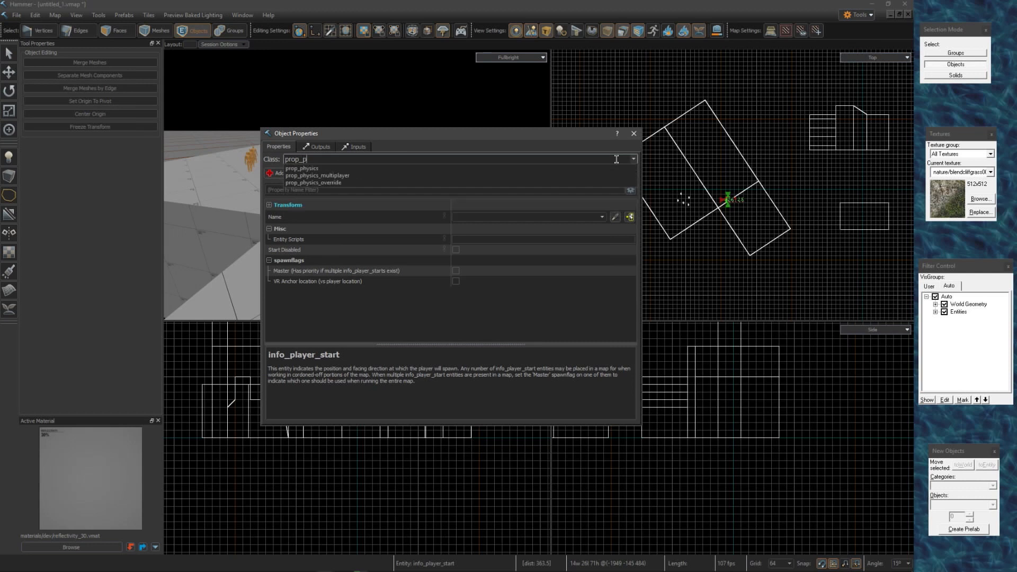
key(Return)
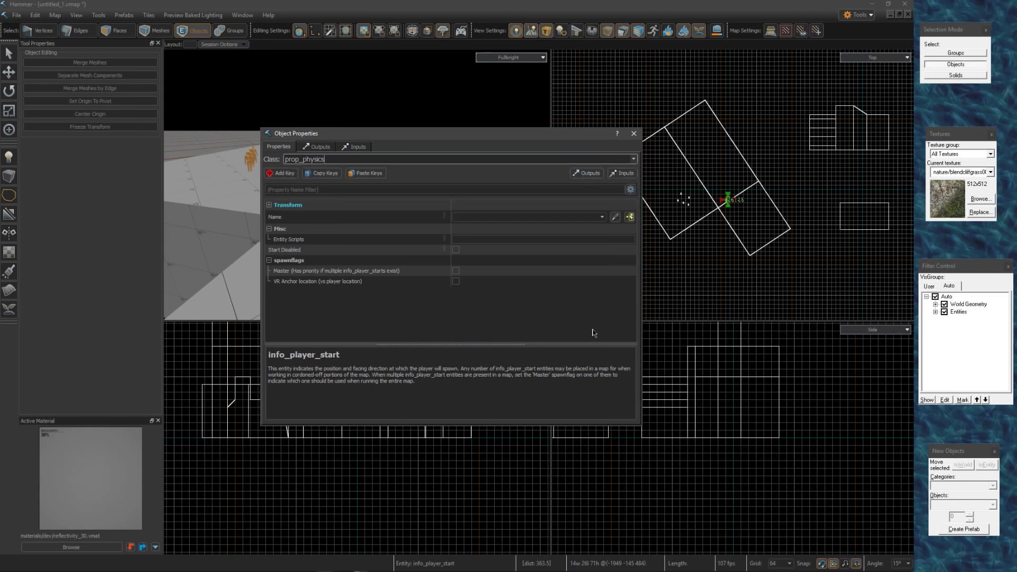
Browse the model assets and assign models/props_furniture/range001.vmdl as the prop's world model.
drag(462, 131, 635, 160)
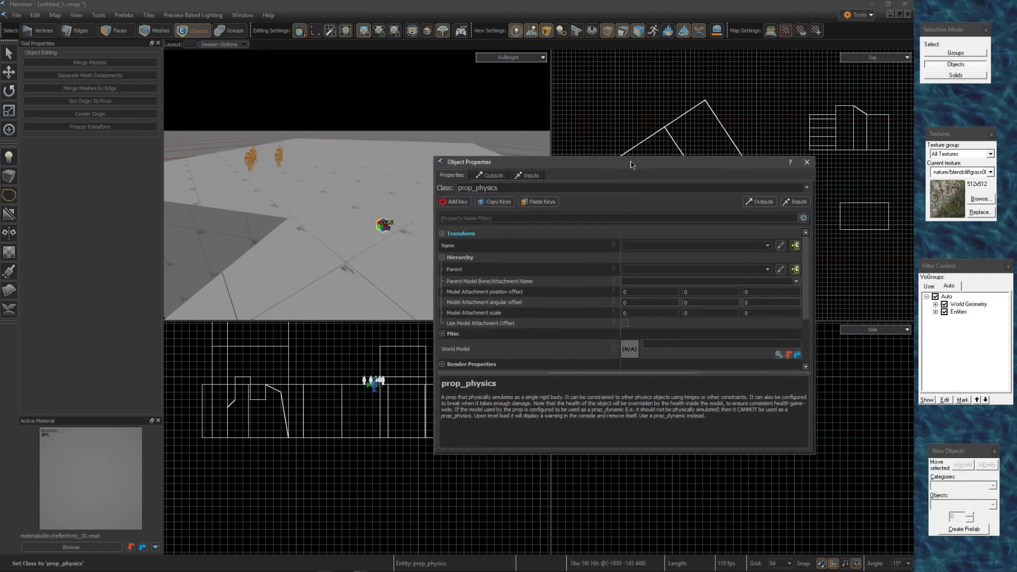
key(f)
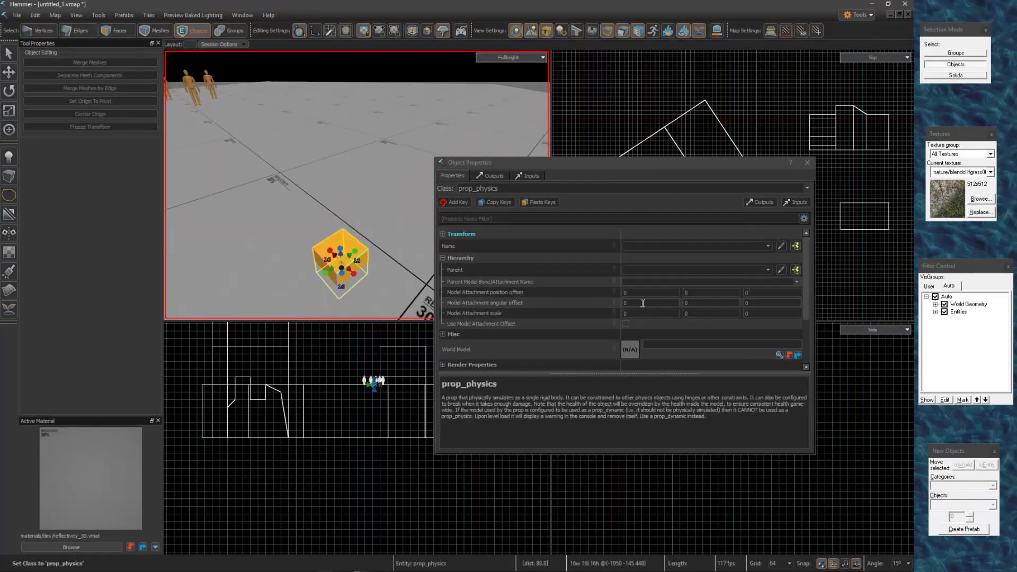
click(695, 301)
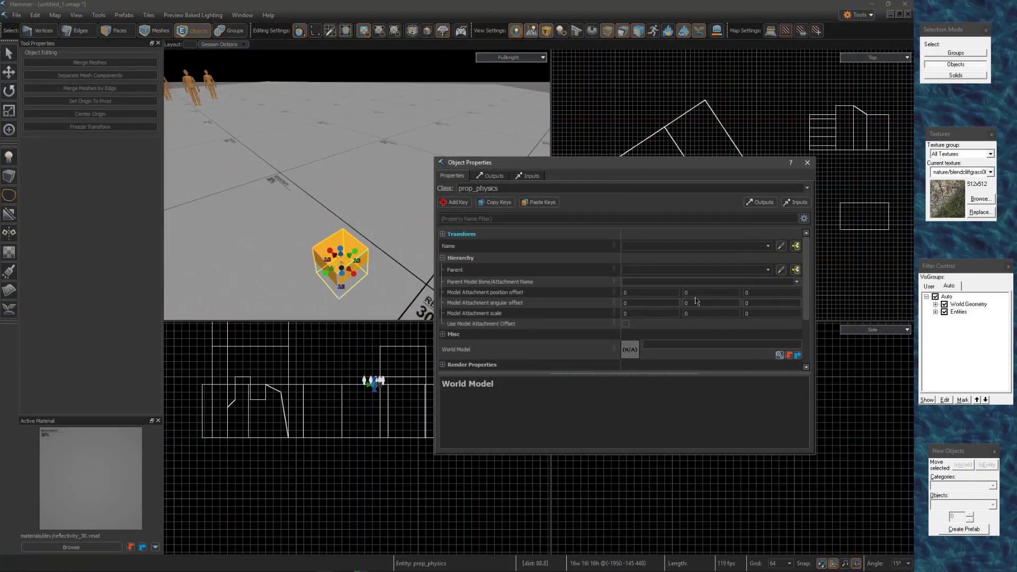
click(779, 356)
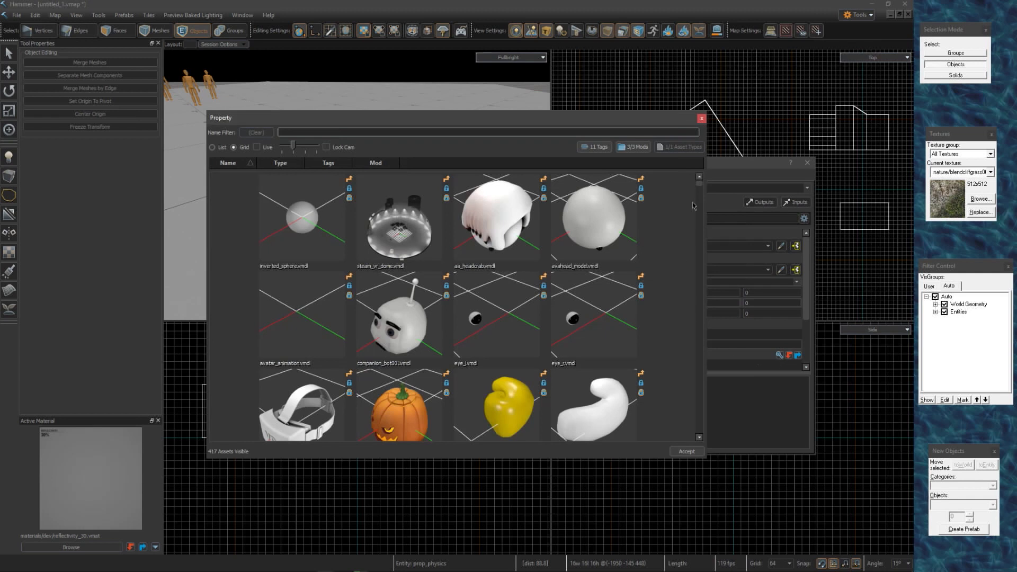
drag(700, 186, 706, 263)
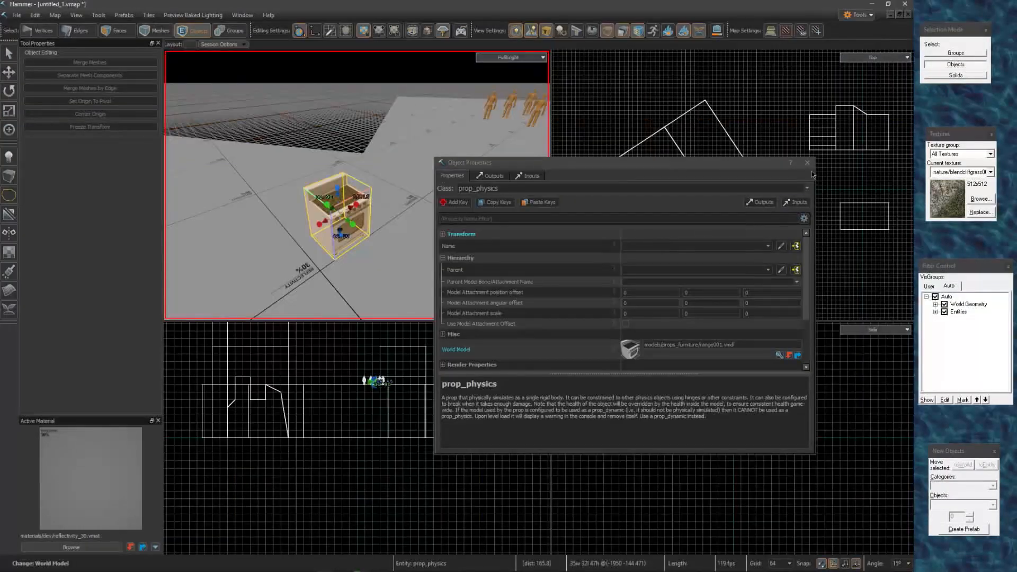
Close the object properties and scale the range prop up uniformly to a factor of about 4.69.
click(806, 163)
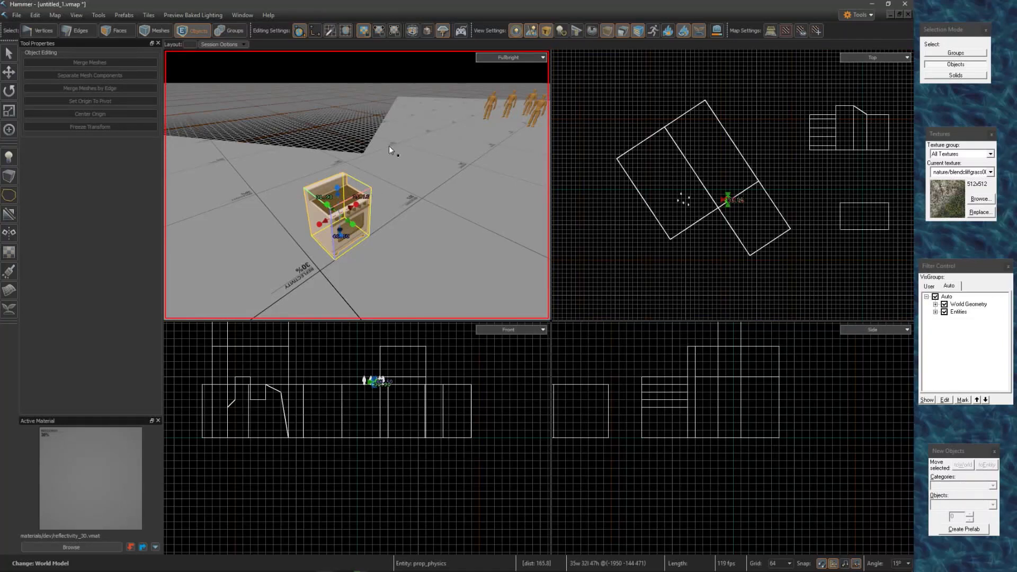
key(r)
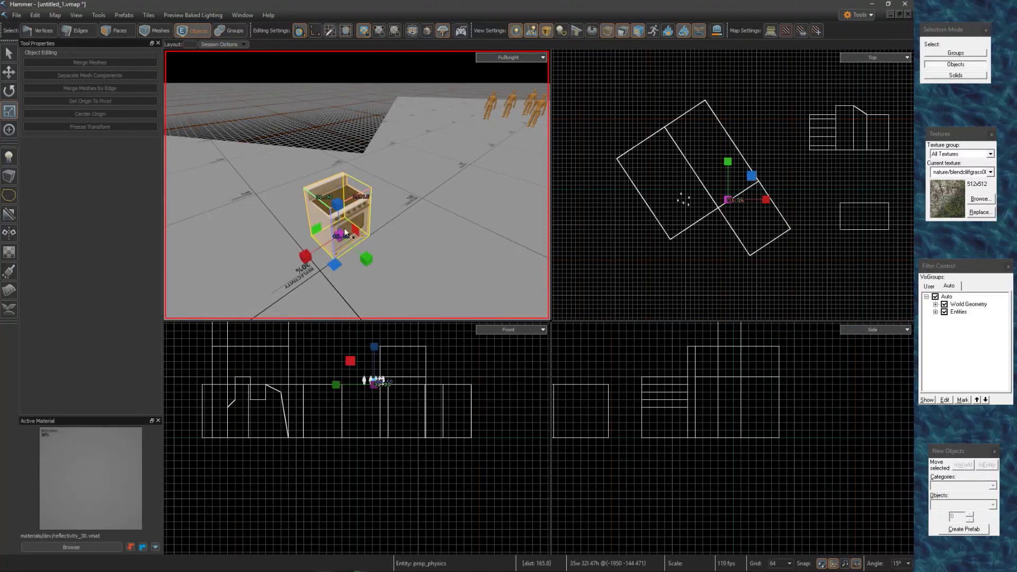
drag(341, 237, 422, 278)
key(s)
right_drag(357, 184, 470, 231)
key(a)
Open the range prop's object properties, expand the Misc group and look through the remaining property groups.
key(alt+Return)
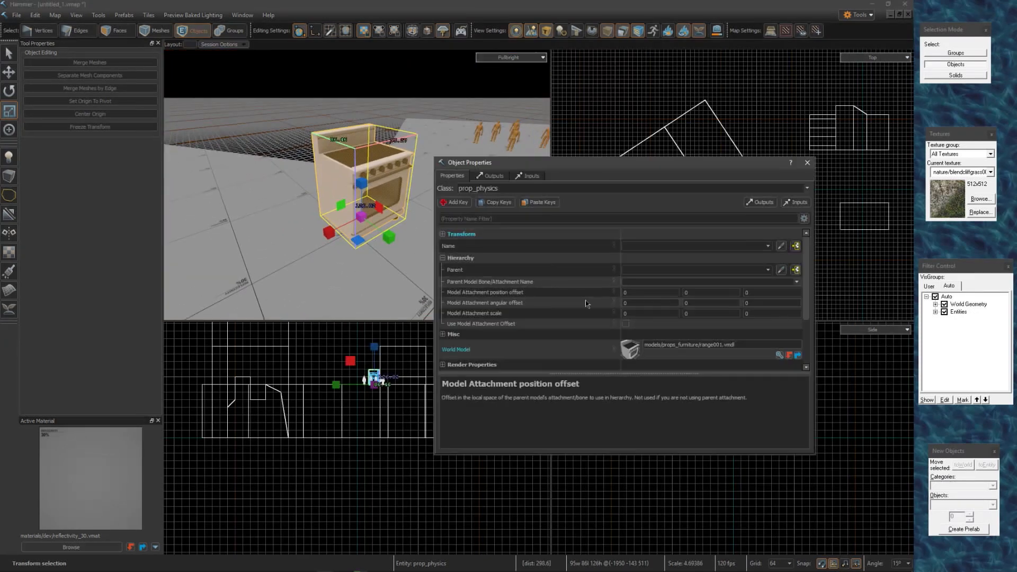
click(442, 334)
scroll(517, 307, down, 3)
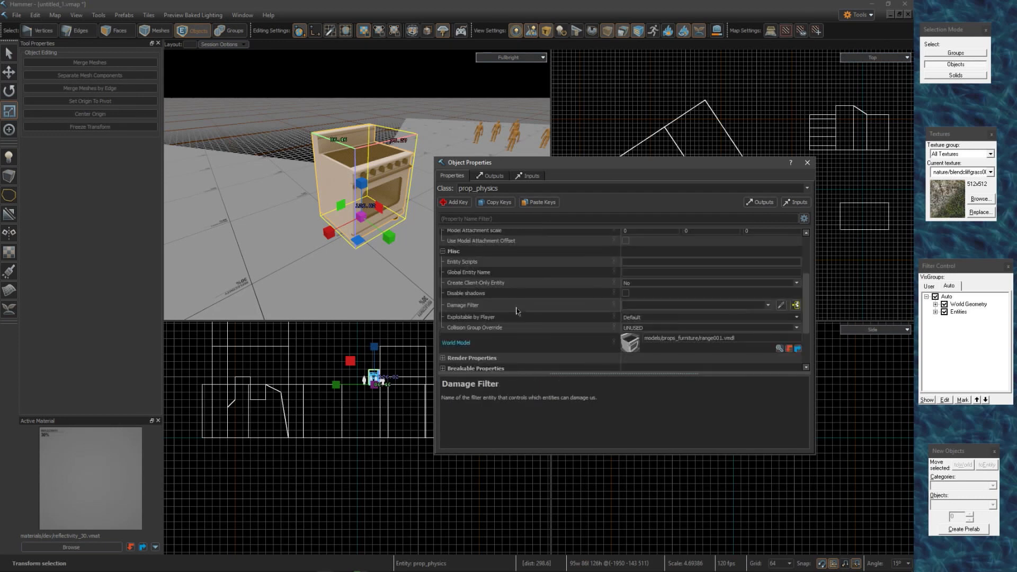
scroll(518, 307, down, 2)
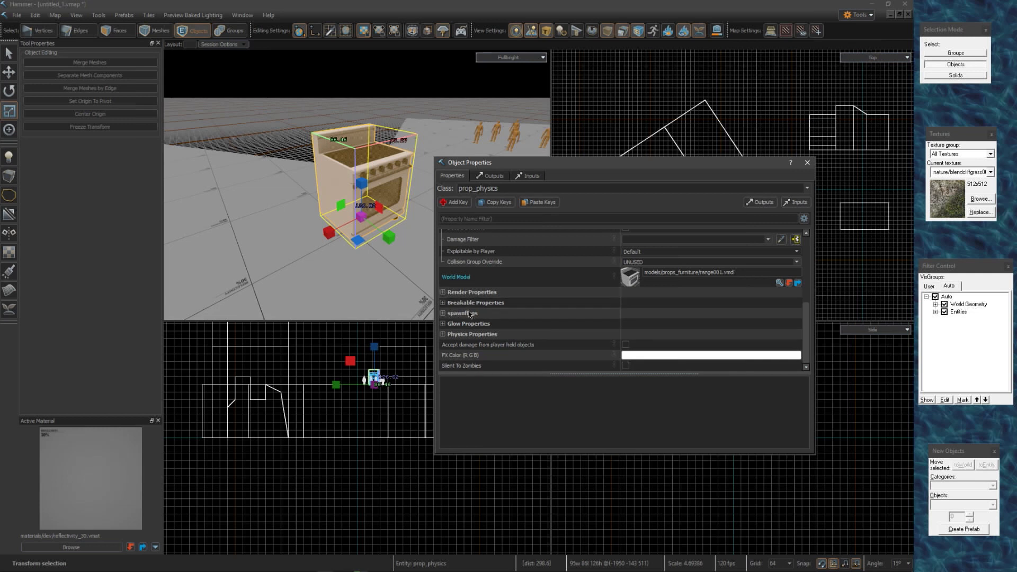
click(442, 292)
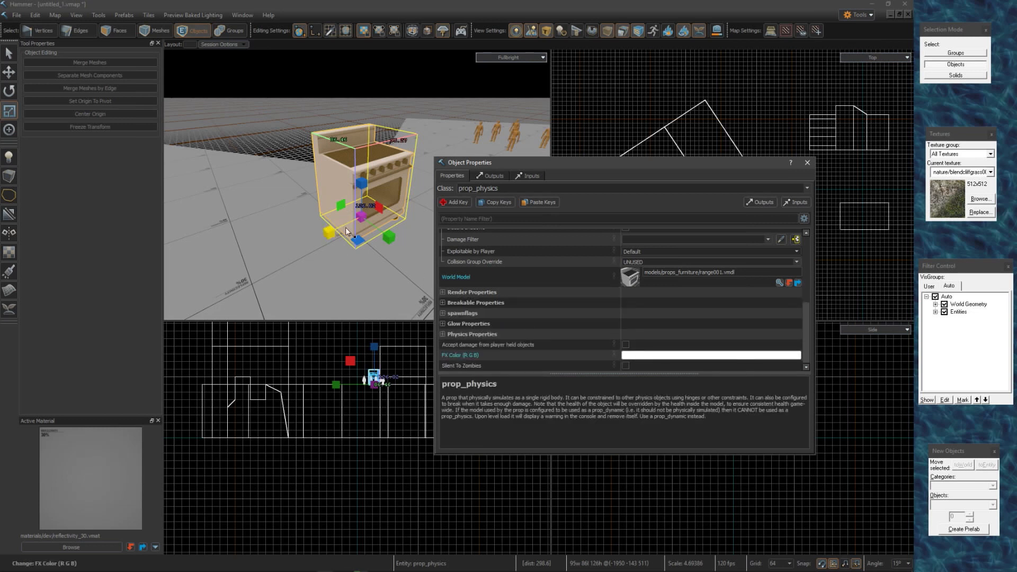
Reselect the range prop, set its FX Color to pure red and clear the selection.
click(293, 149)
click(372, 226)
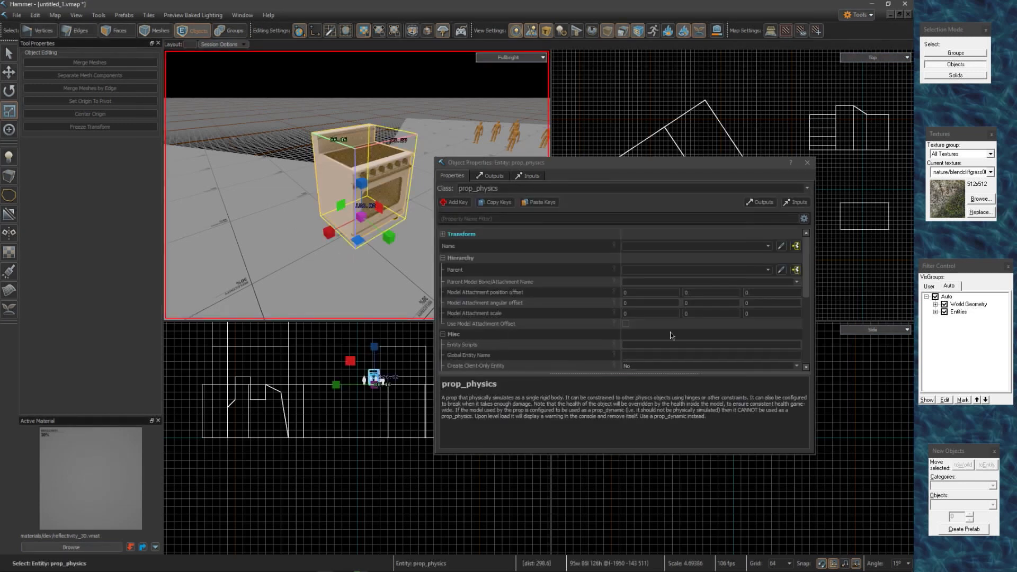
click(635, 354)
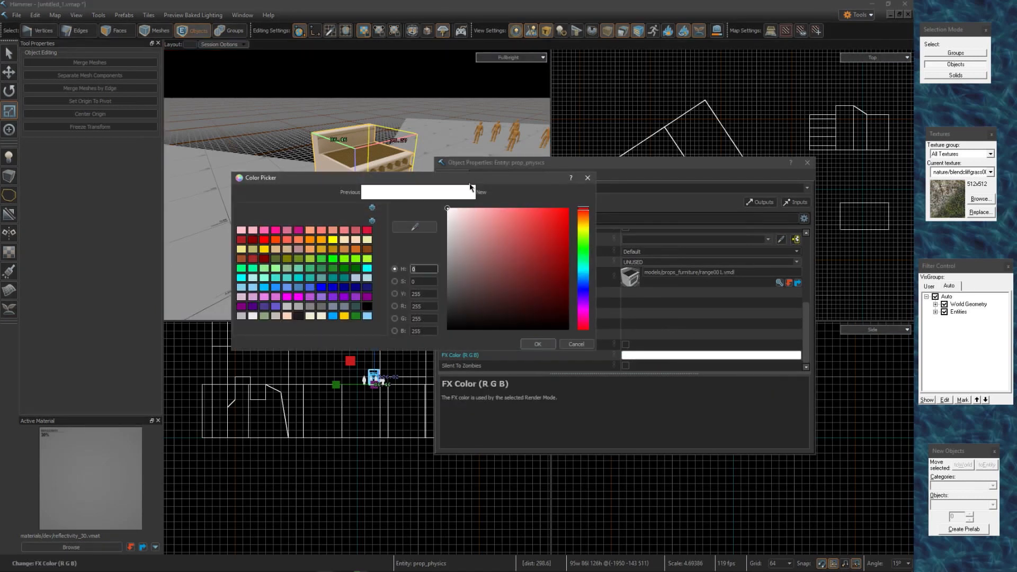
drag(450, 270, 561, 256)
click(528, 402)
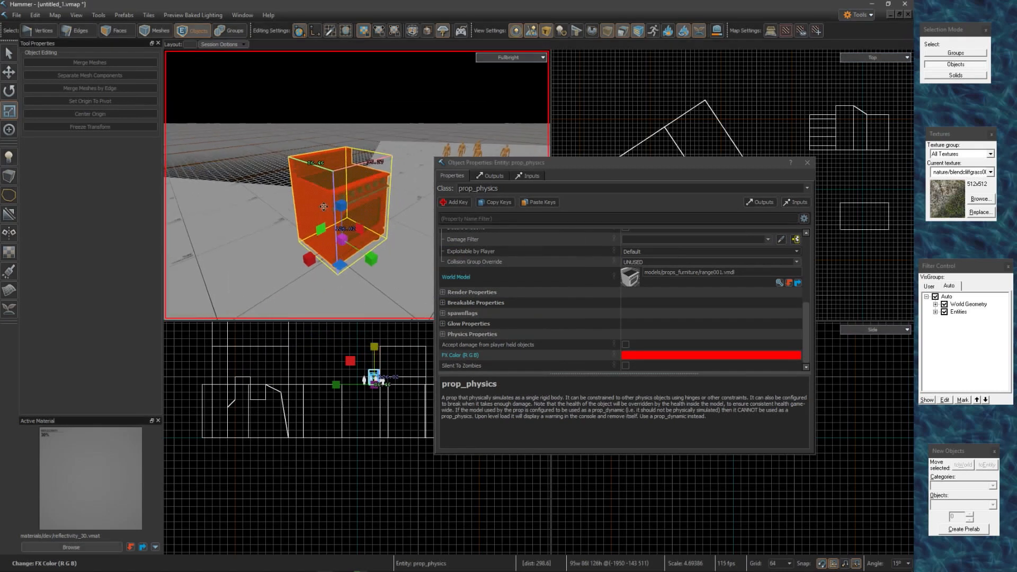
click(428, 237)
Turn the Side viewport into an asset browser and browse its models to the furniture props.
click(866, 329)
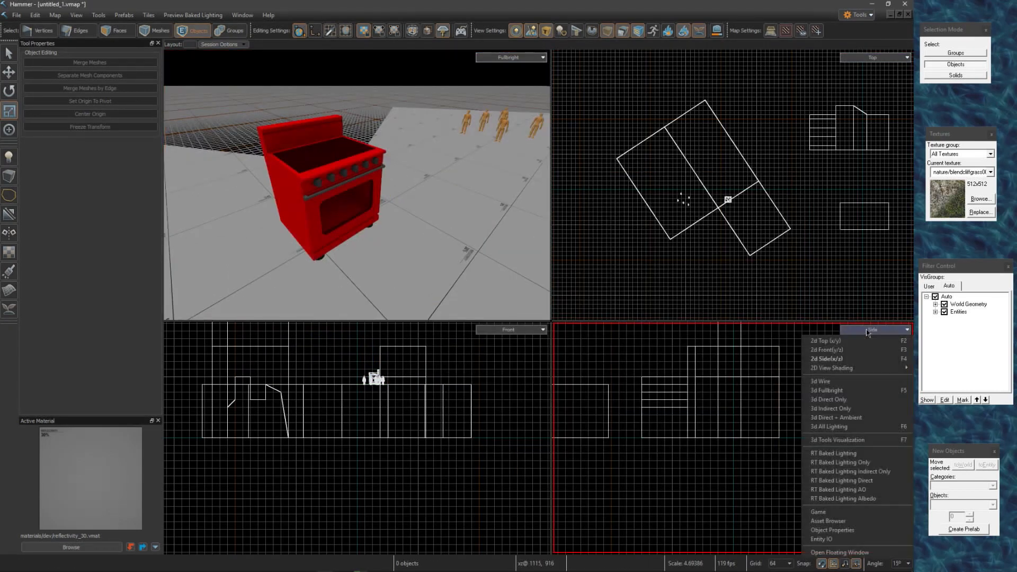
click(827, 521)
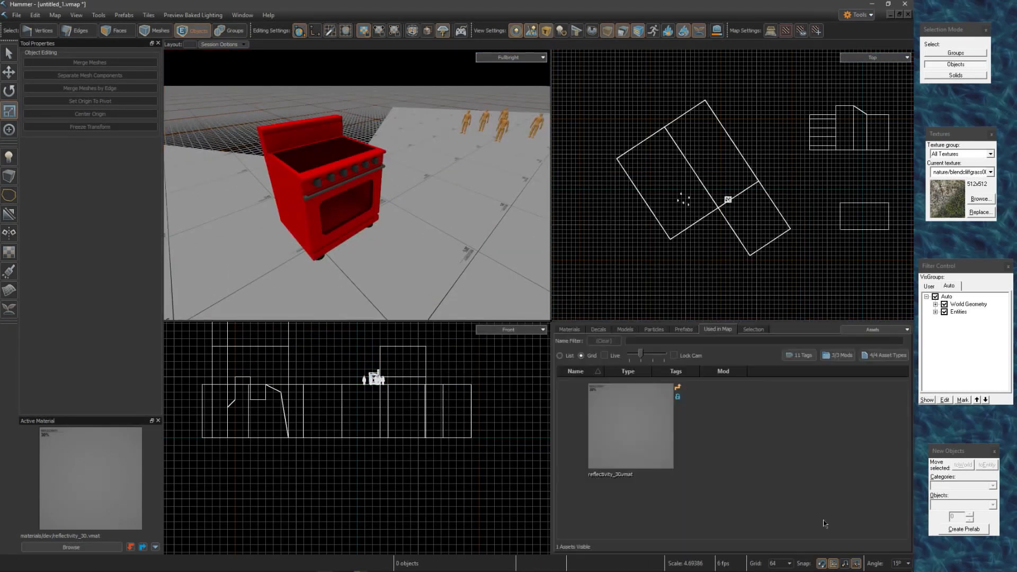
click(625, 330)
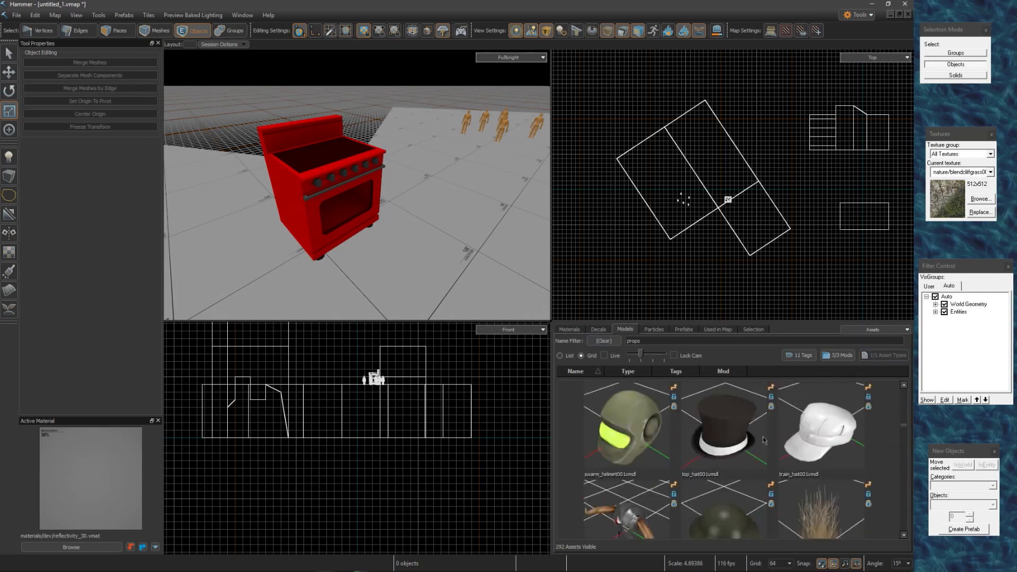
scroll(763, 437, down, 5)
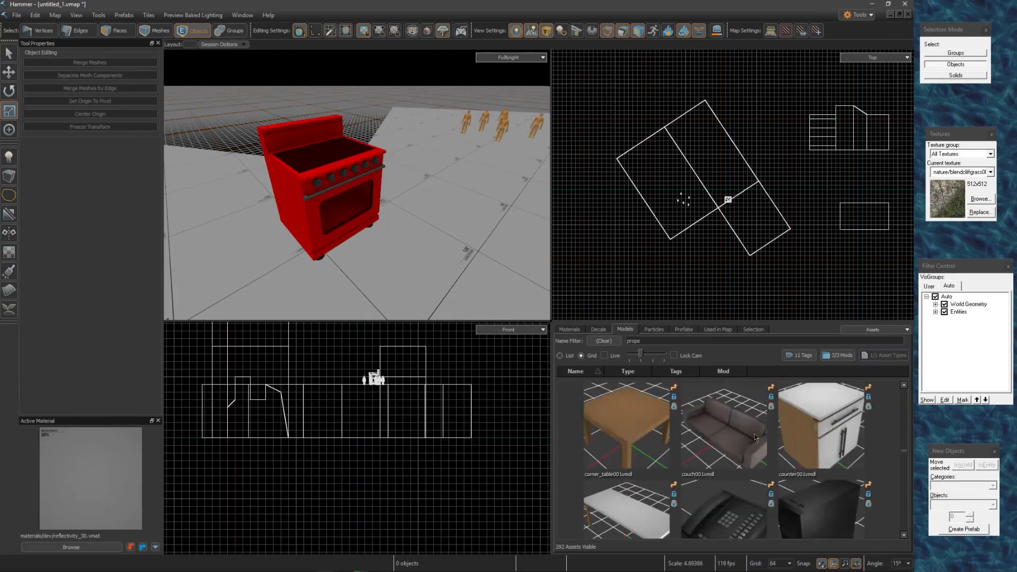
Place the couch001, corner_table001 and dining_table001 models on the floor near the red range and clear the selection.
drag(731, 433, 437, 263)
drag(641, 434, 381, 216)
scroll(645, 453, down, 3)
drag(645, 453, 326, 257)
scroll(357, 184, up, 6)
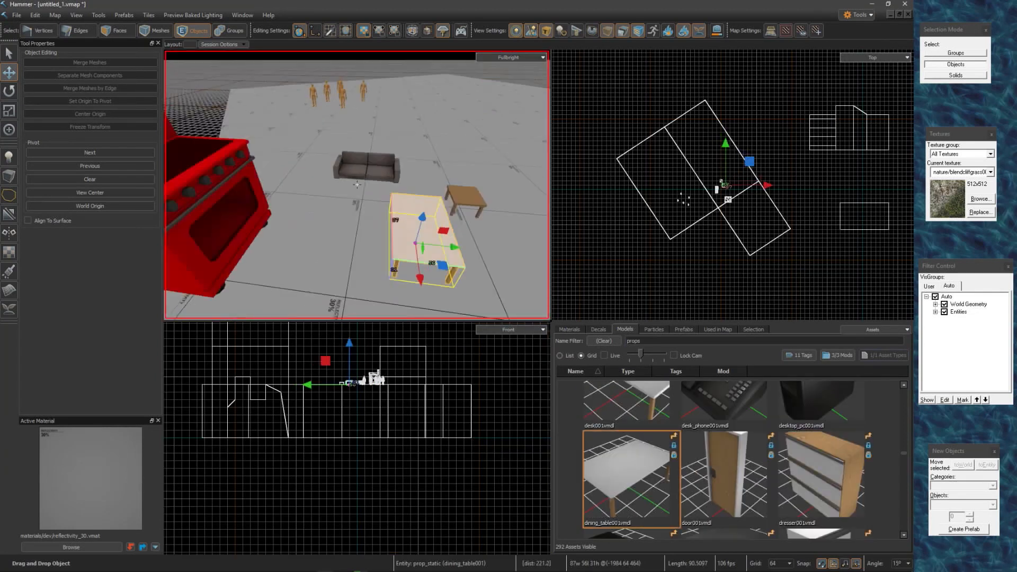
key(d)
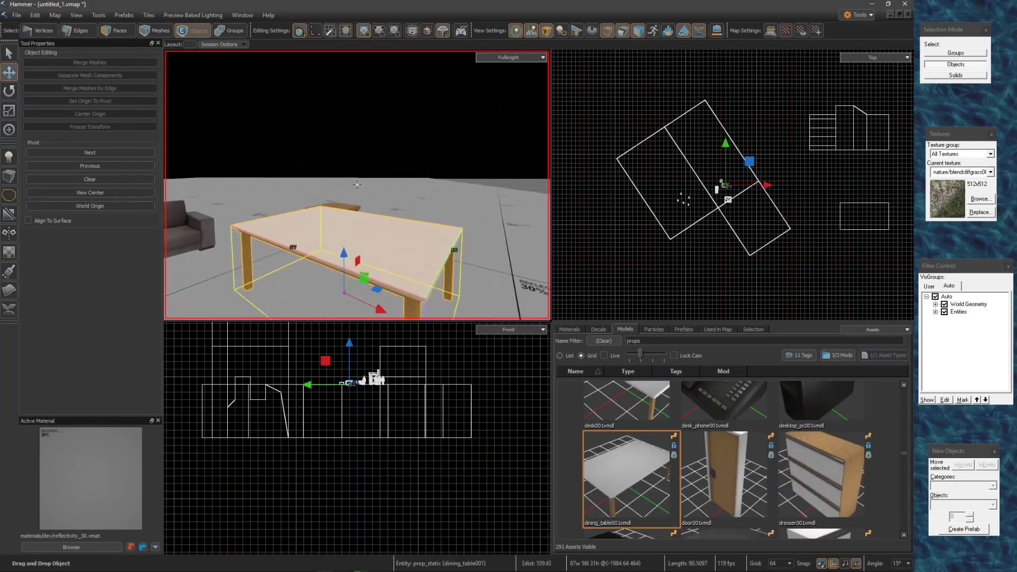
click(347, 95)
key(w)
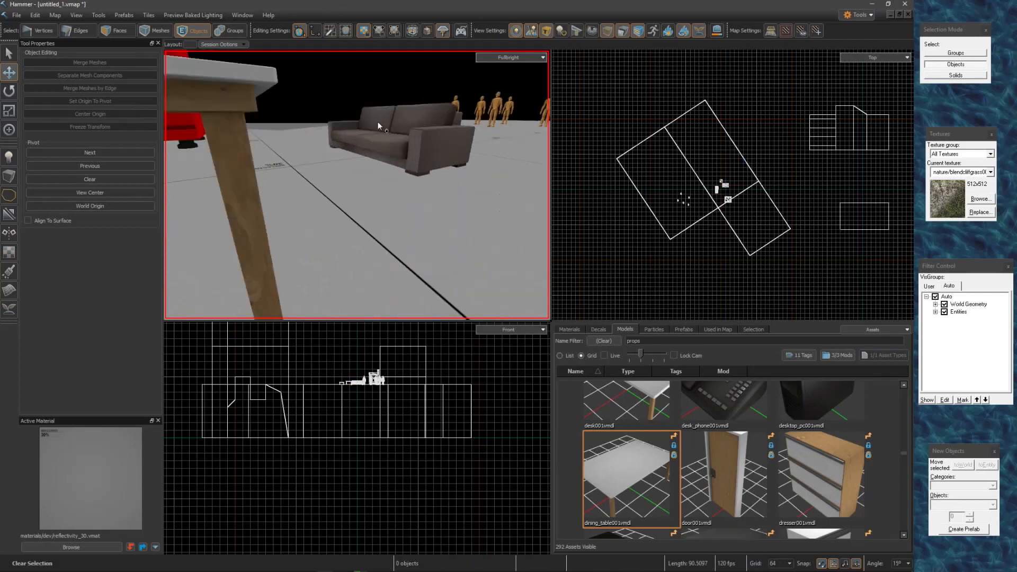
key(s)
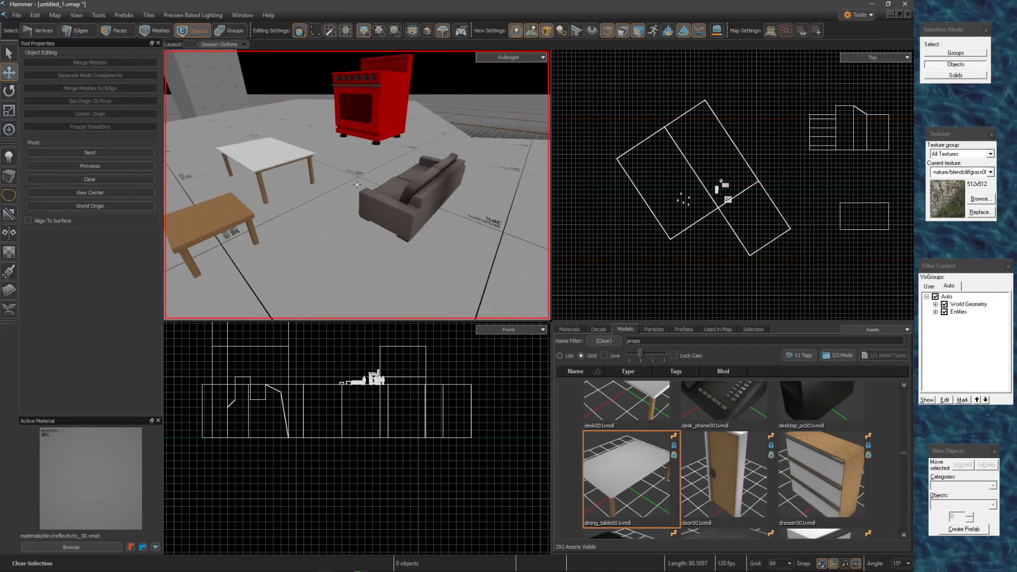
Rotate the selected second couch001 prop about its vertical axis and scale it up.
key(a)
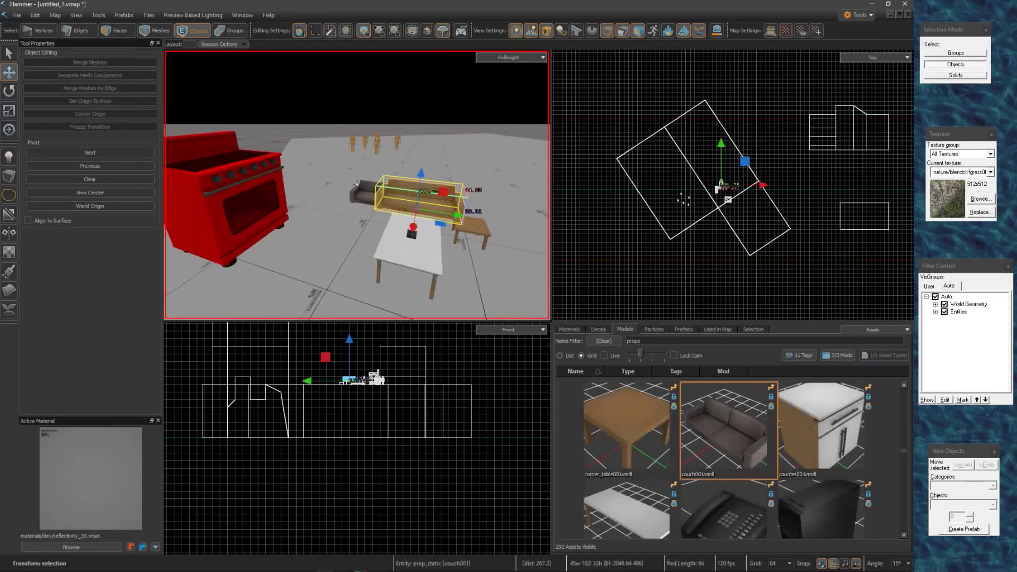
key(d)
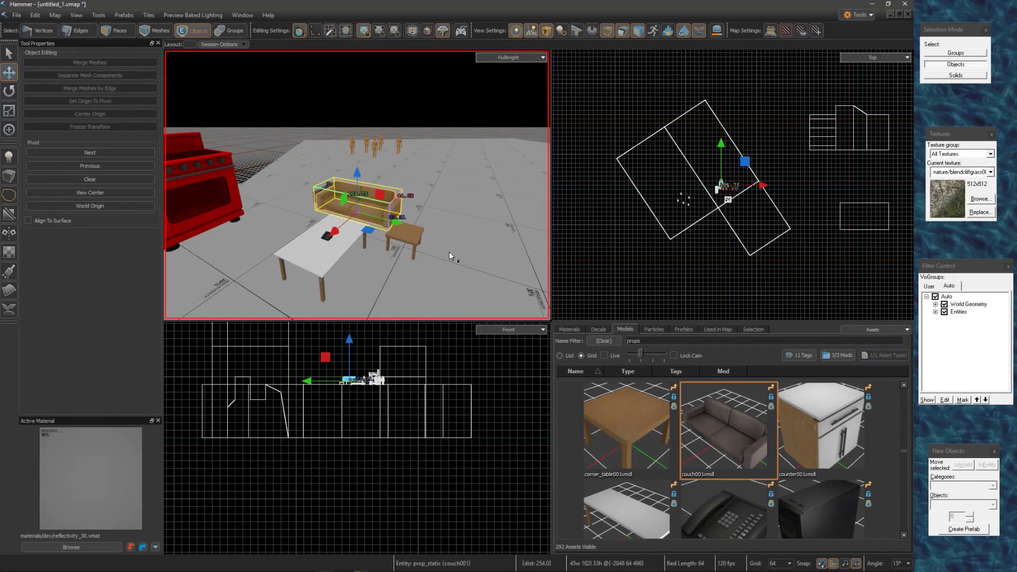
key(e)
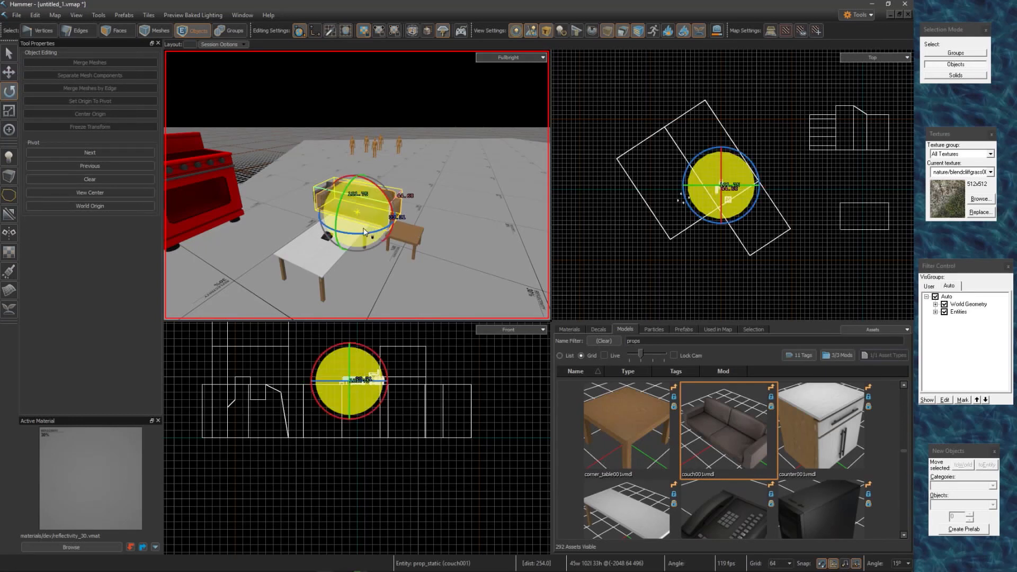
mouse_move(365, 232)
mouse_down()
mouse_move(408, 227)
mouse_move(371, 221)
mouse_move(381, 224)
mouse_up()
key(e)
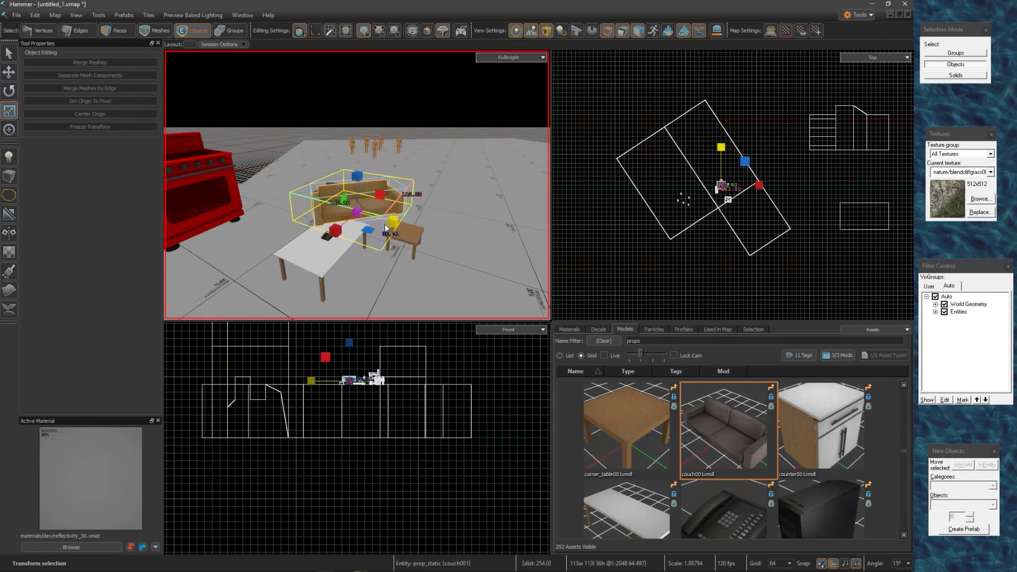
right_drag(385, 228, 427, 260)
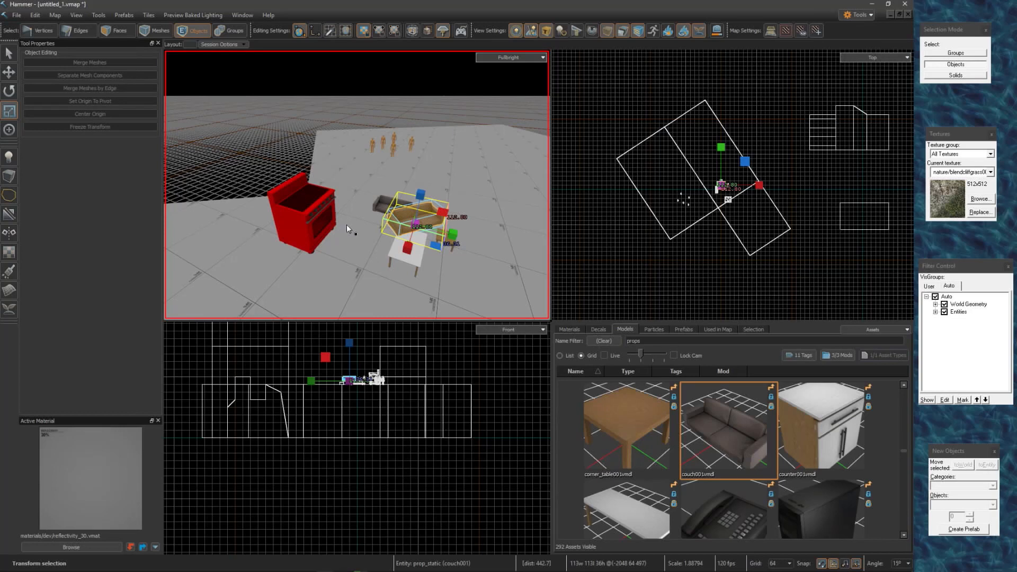
Run the physics simulation on the red range and throw it away from the other furniture.
key(p)
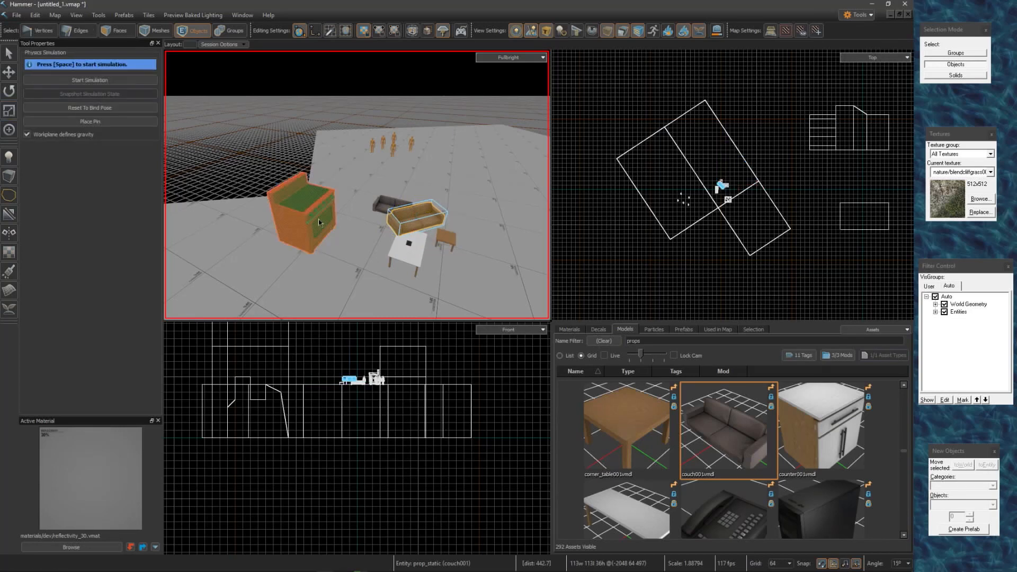
click(289, 222)
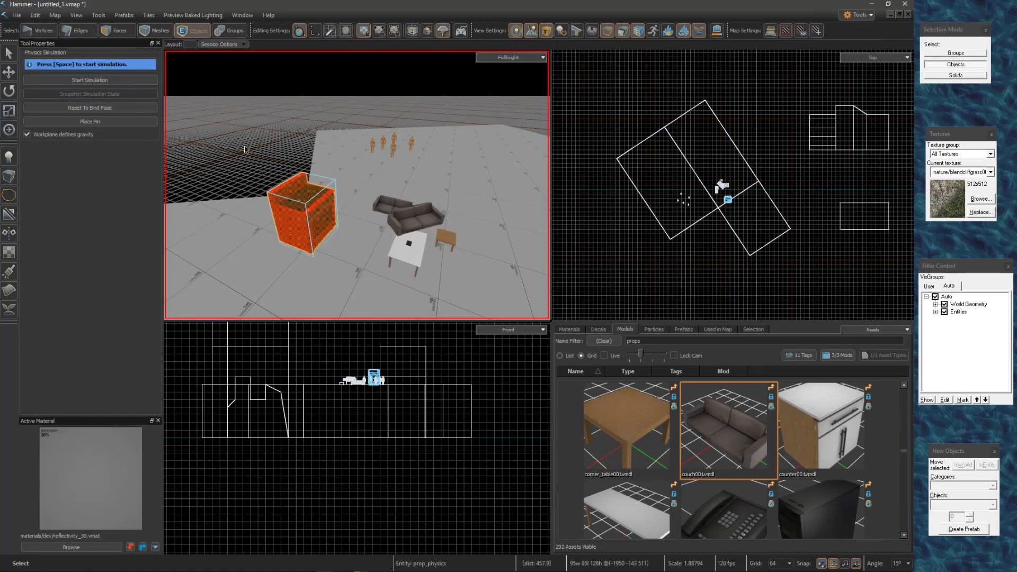
click(138, 81)
drag(302, 201, 477, 190)
right_drag(477, 190, 357, 185)
drag(331, 89, 324, 122)
right_drag(324, 122, 320, 173)
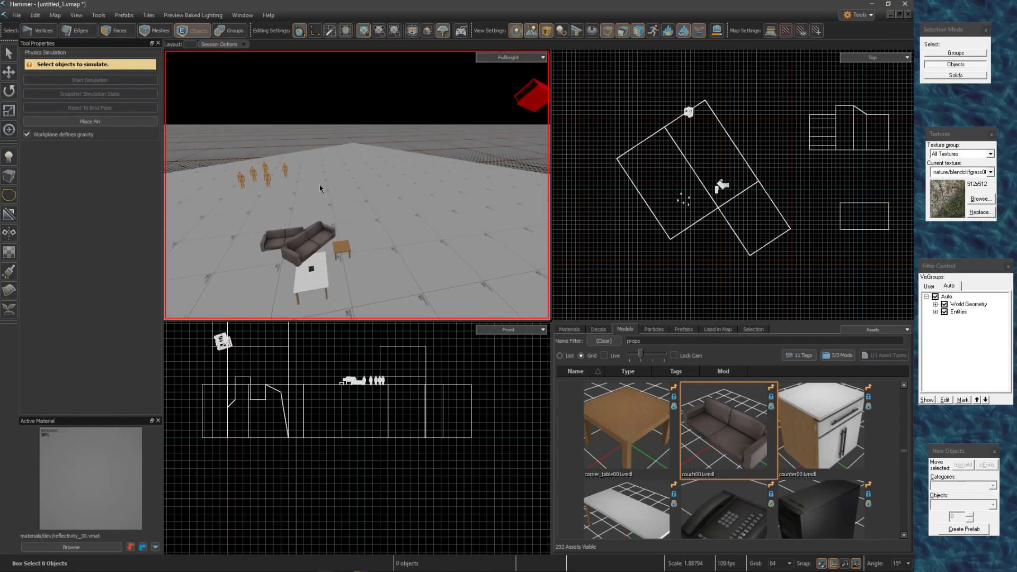
Select the rotated couch and simulate its physics against the neighbouring furniture, stopping the simulation when done.
click(293, 238)
click(142, 80)
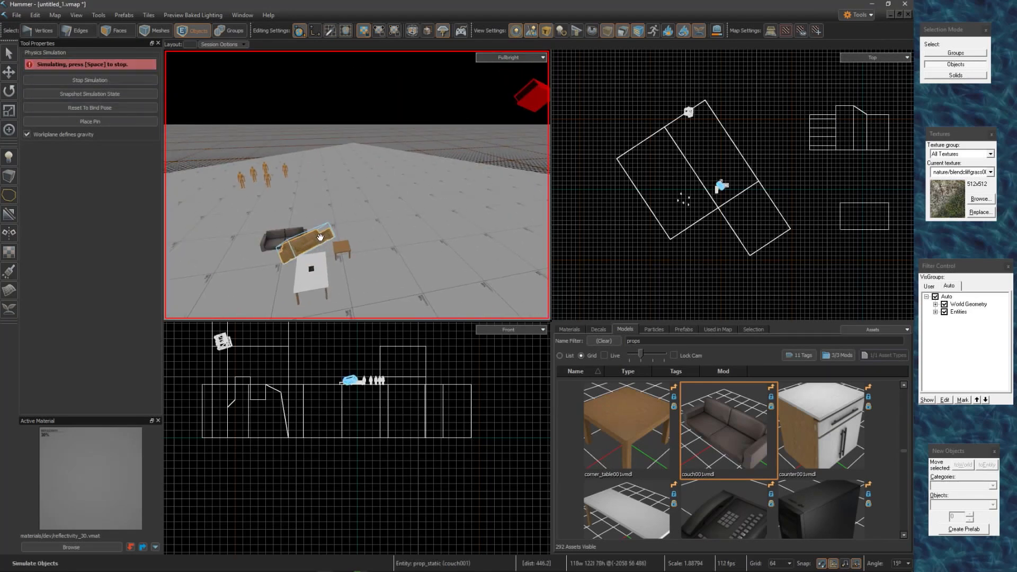
key(space)
right_drag(314, 271, 340, 260)
Return to the selection tool and check the simulated couch's entity class in its object properties.
click(9, 54)
click(345, 216)
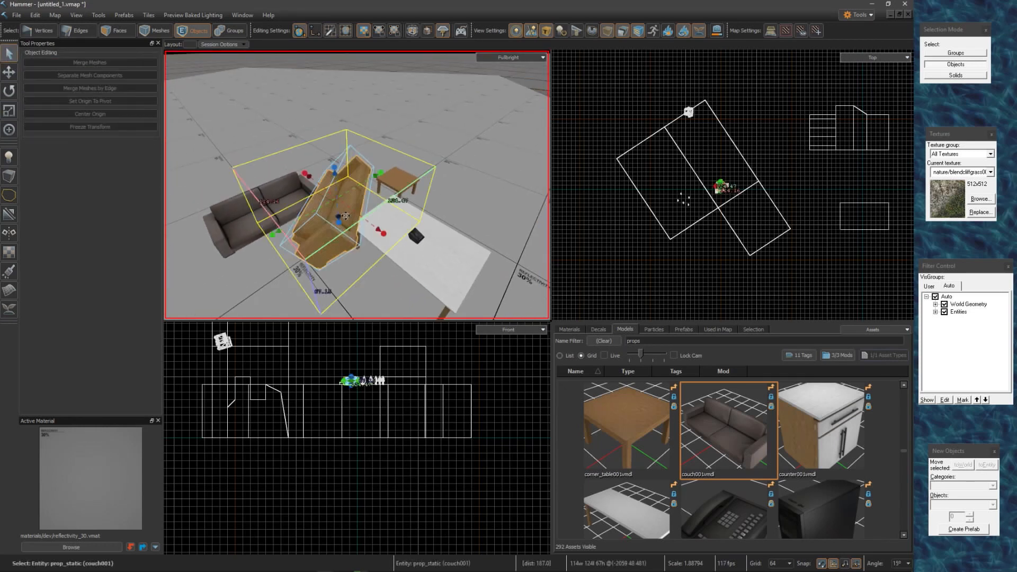
double_click(345, 216)
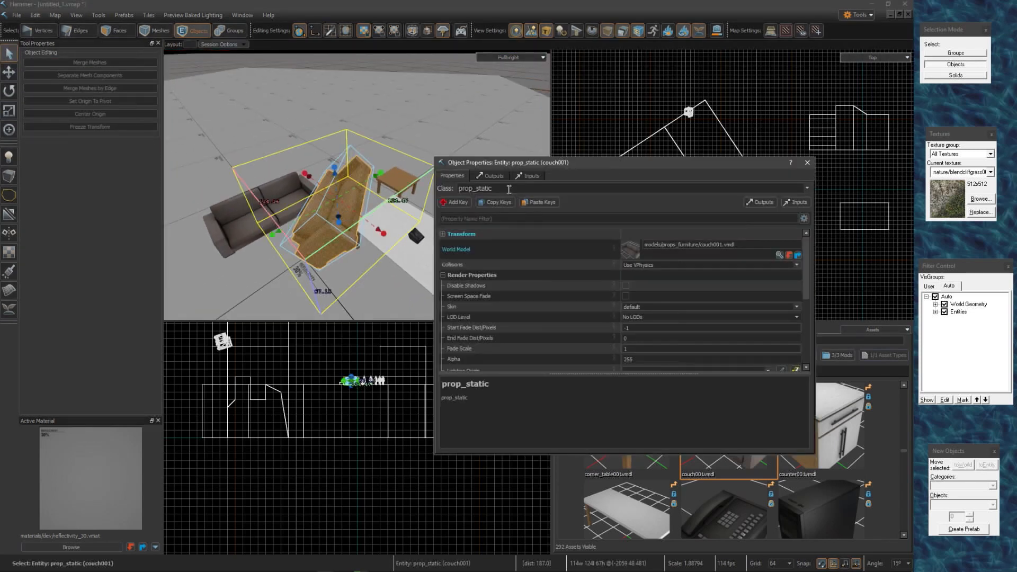
click(807, 162)
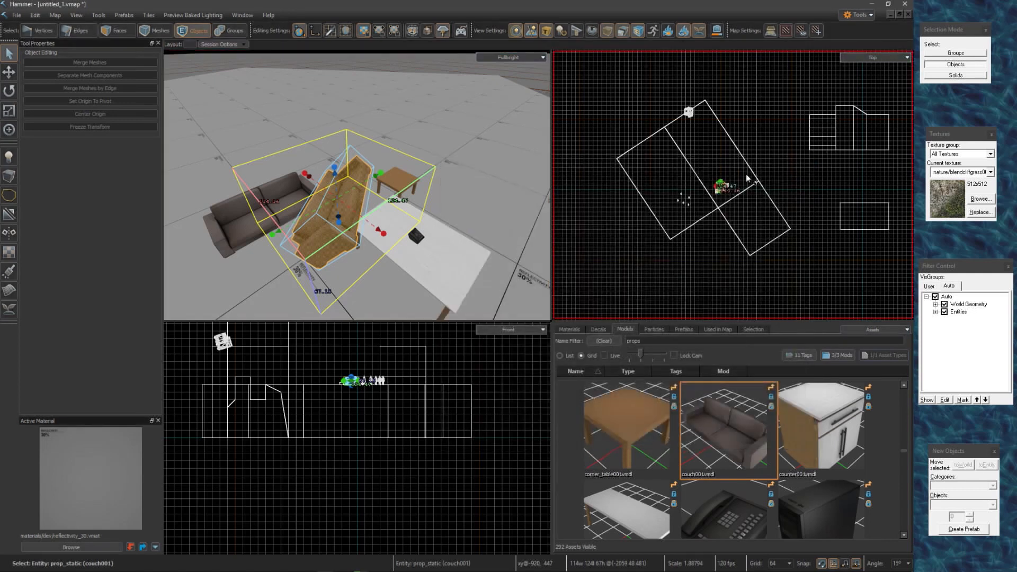
Run the physics simulation on the rotated couch again, move it around, and leave the simulation tool.
mouse_move(415, 203)
right_down()
mouse_move(445, 209)
mouse_move(416, 202)
right_up()
key(y)
key(space)
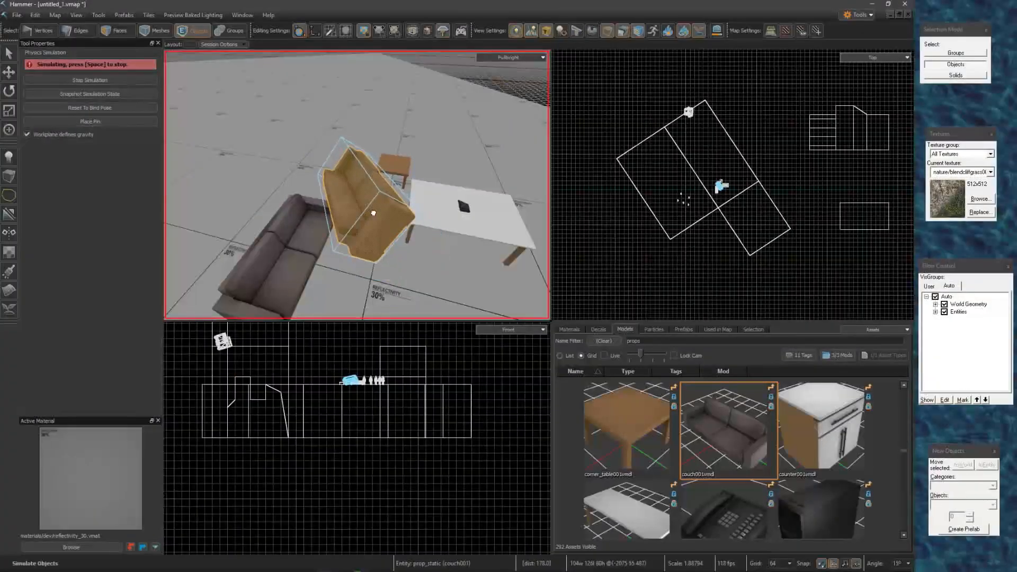
click(375, 178)
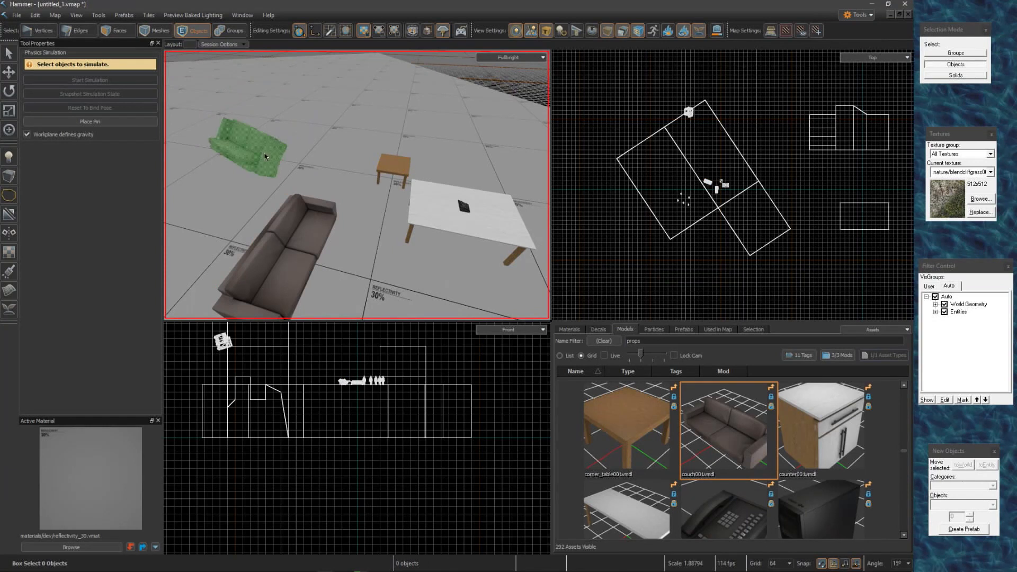
right_drag(272, 154, 456, 217)
key(Escape)
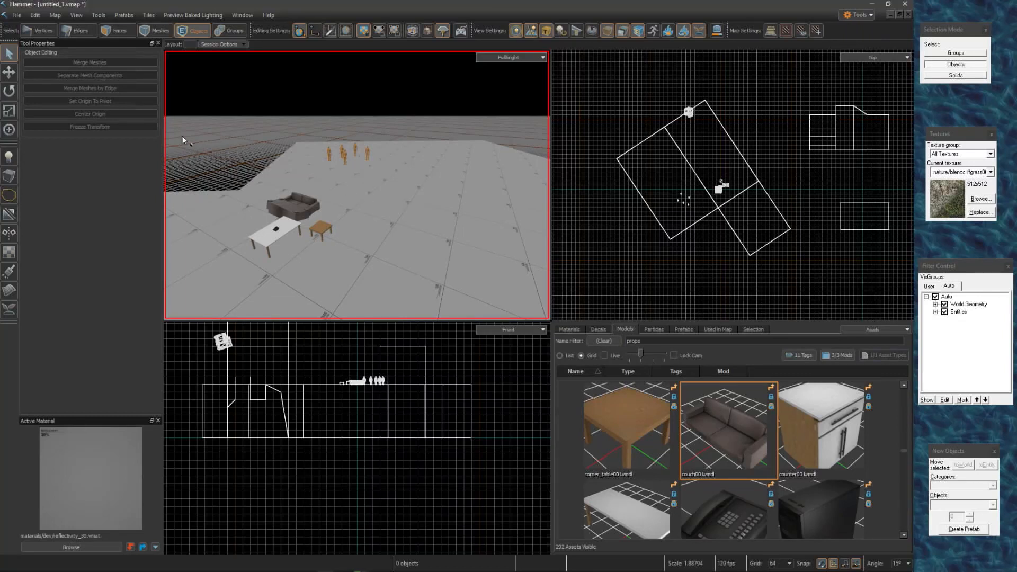
Show the Auto Vis Groups panel and position it beneath old Hammer's VisGroups list for comparison.
right_click(35, 46)
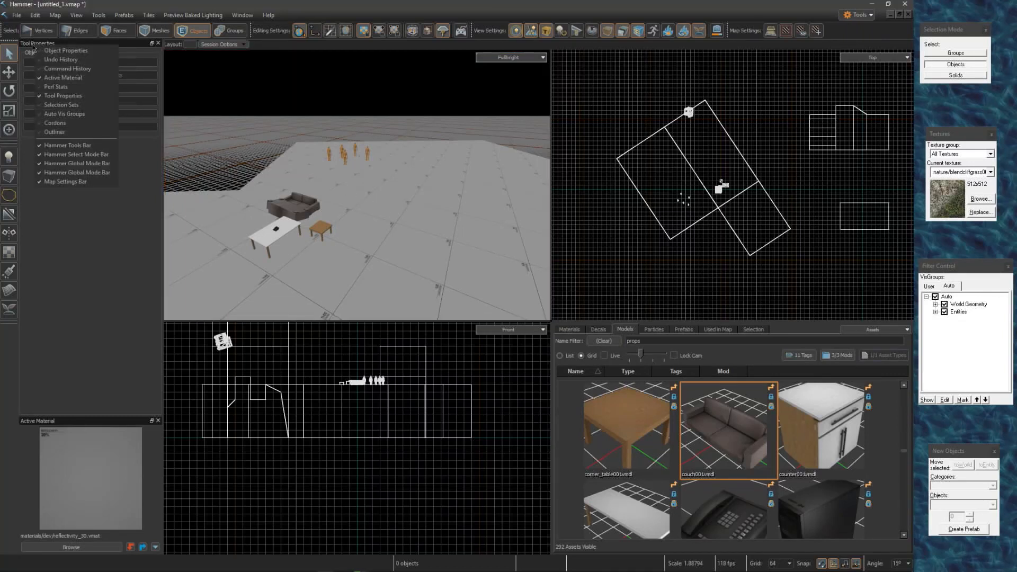
click(65, 115)
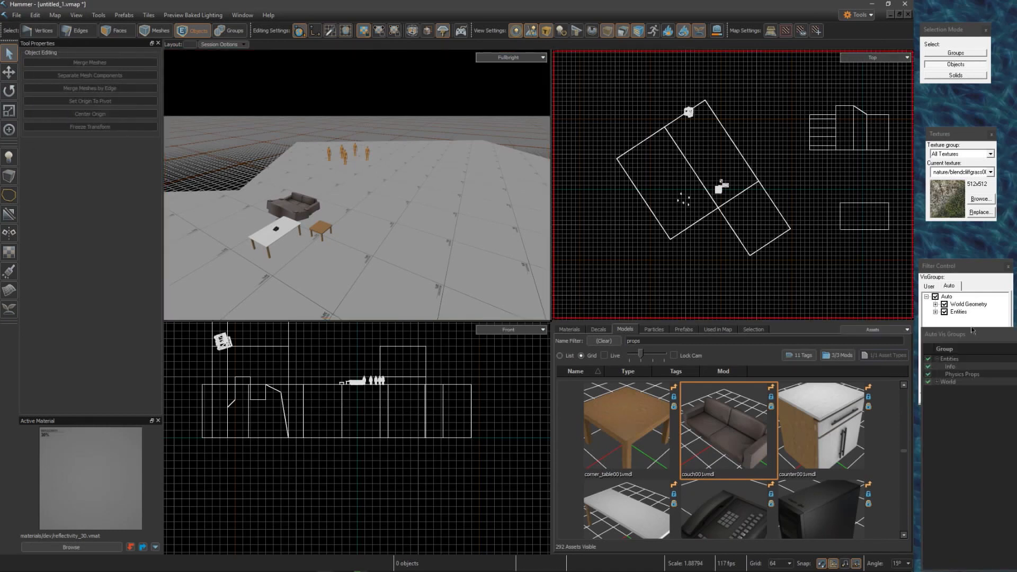
drag(986, 339, 983, 337)
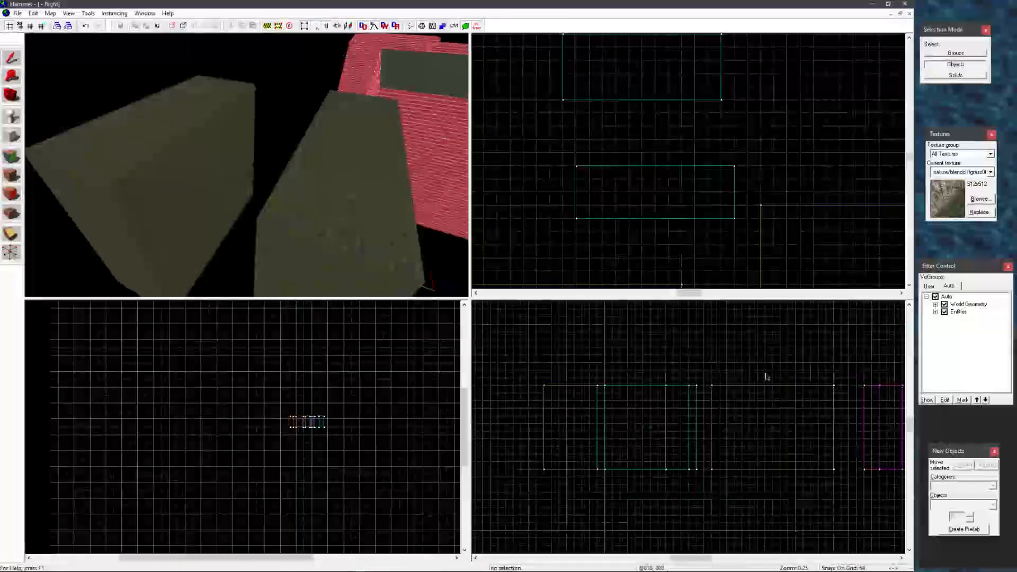
Compare the User and Auto visgroup lists in old Hammer's Filter Control while viewing the map's blocks.
click(936, 286)
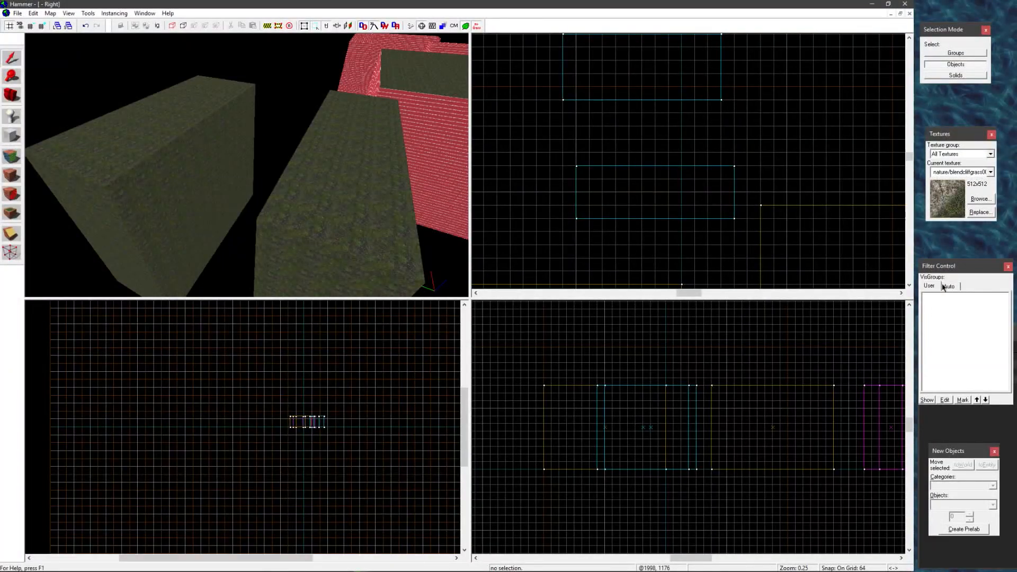
click(949, 285)
click(932, 285)
click(949, 285)
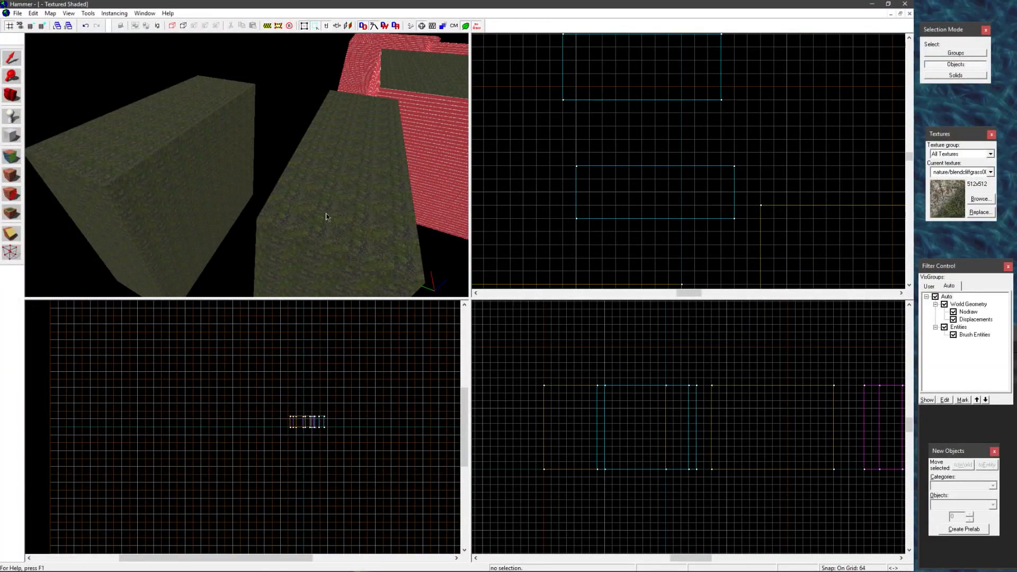
key(z)
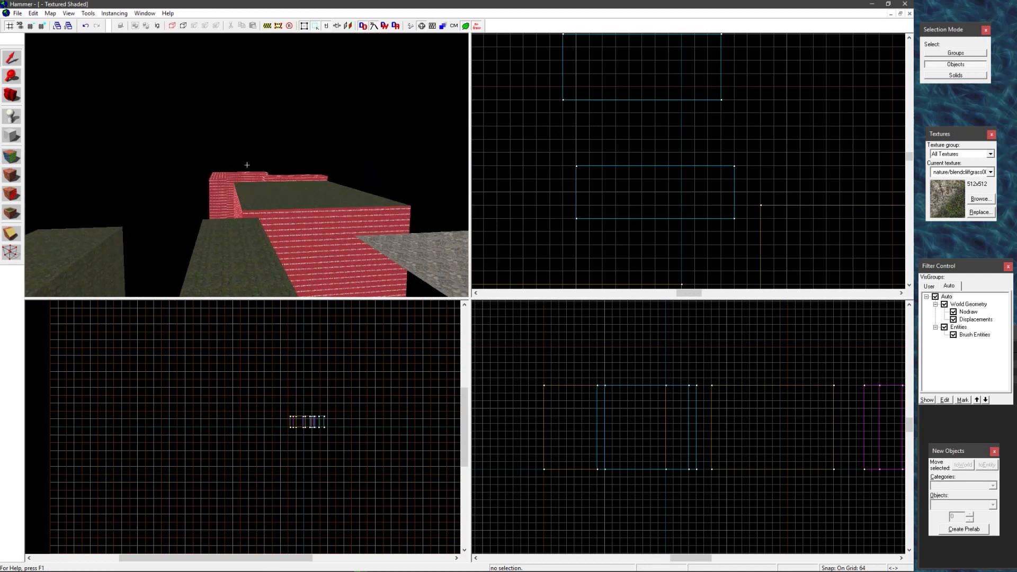
key(z)
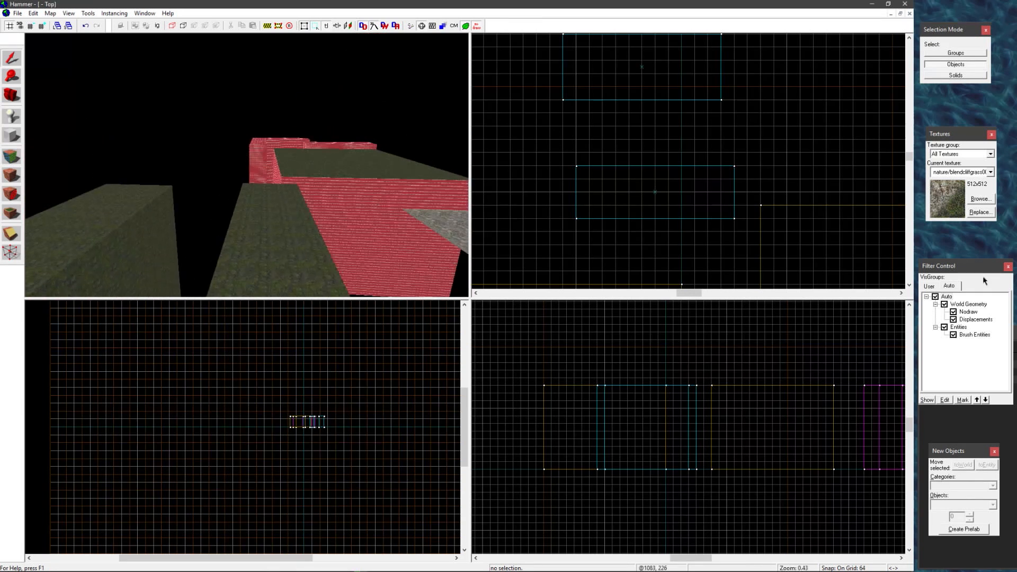
Create a new hidden user visgroup in old Hammer from the two grass-textured blocks in the foreground.
click(936, 287)
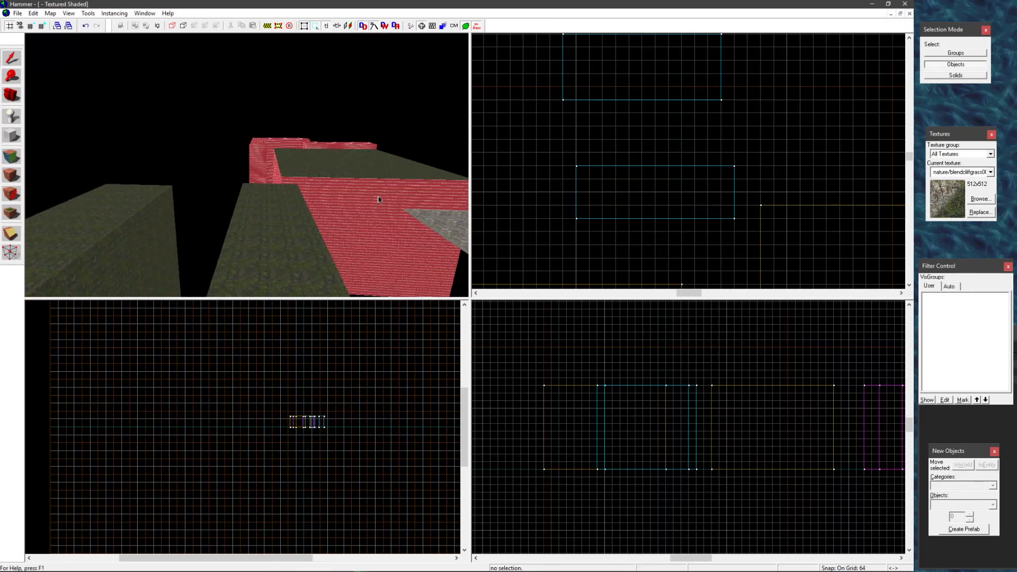
click(316, 225)
ctrl+click(167, 228)
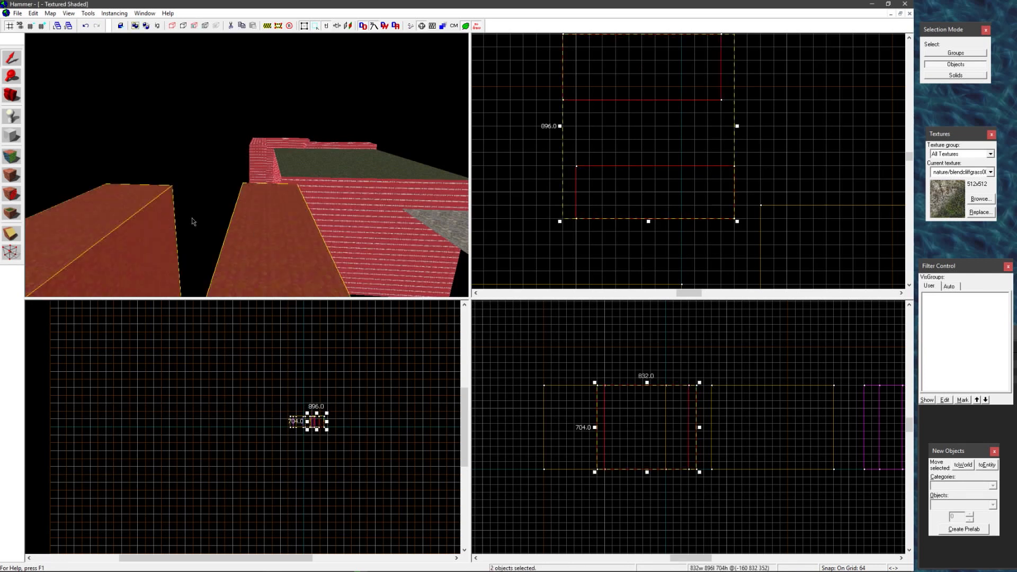
click(172, 26)
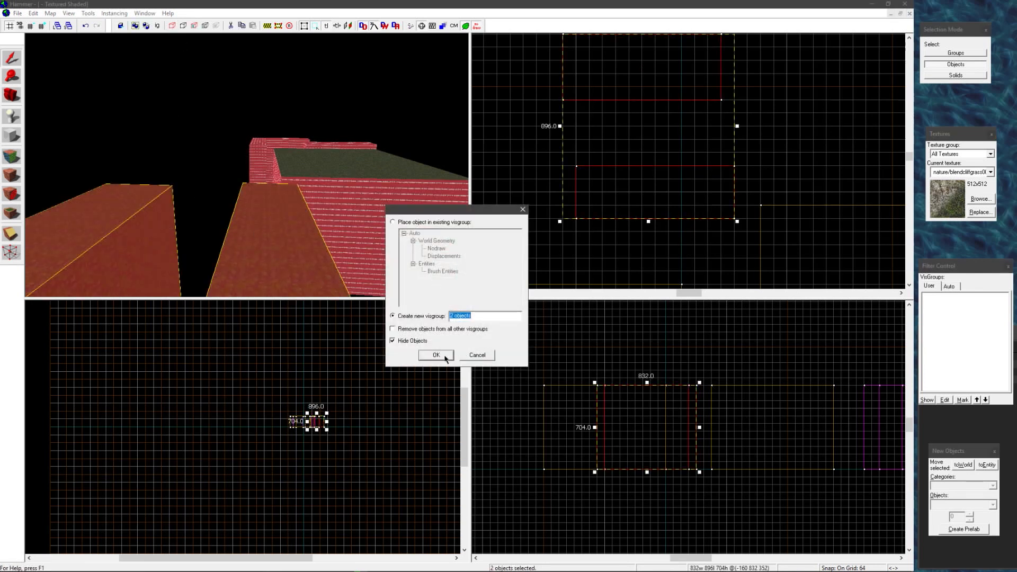
click(435, 355)
Toggle the visibility of the two-block visgroup on and off repeatedly to demonstrate hiding and showing it.
click(935, 296)
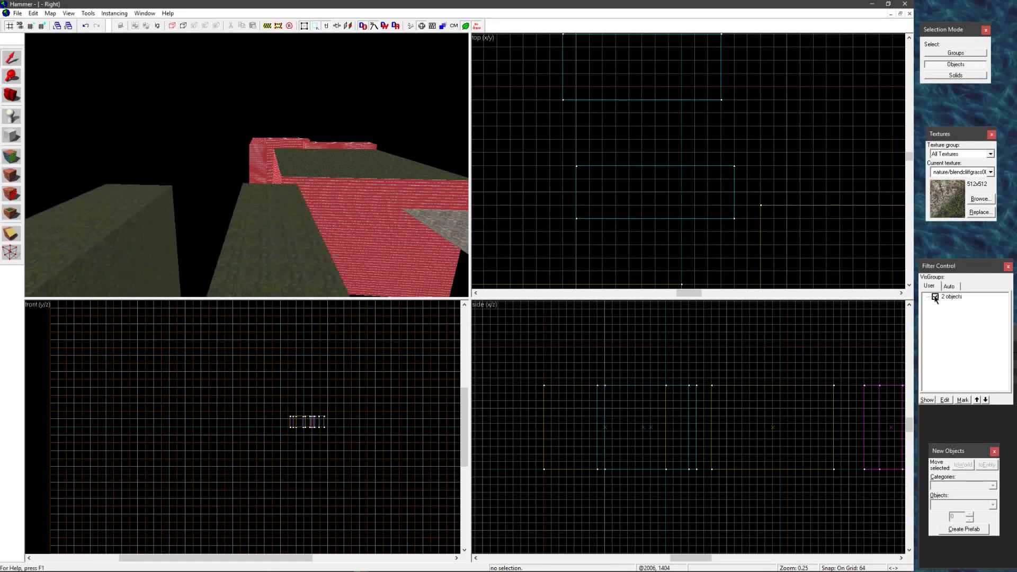
click(934, 297)
click(934, 296)
click(934, 296)
click(934, 297)
click(934, 297)
click(934, 296)
click(935, 297)
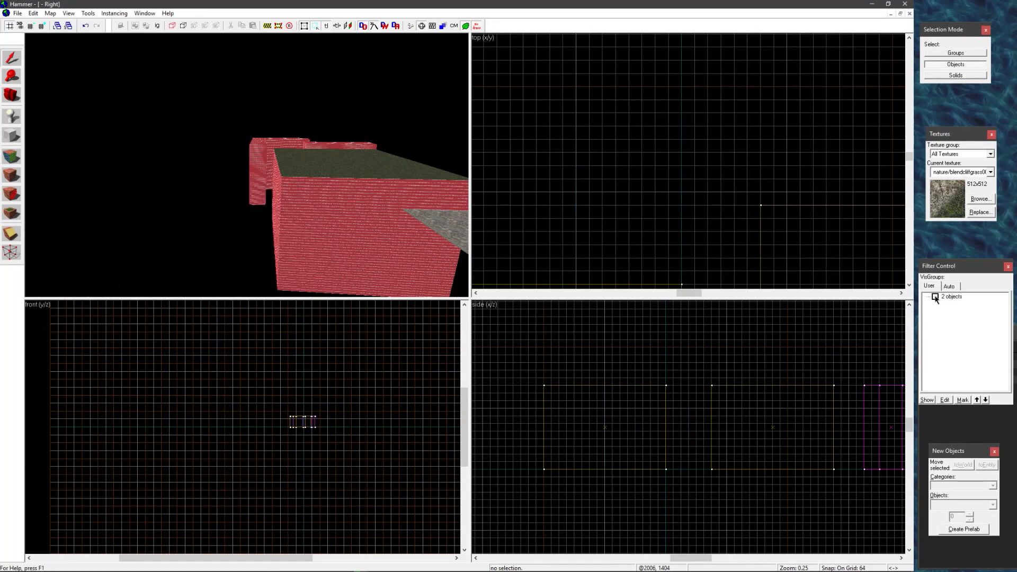
click(935, 297)
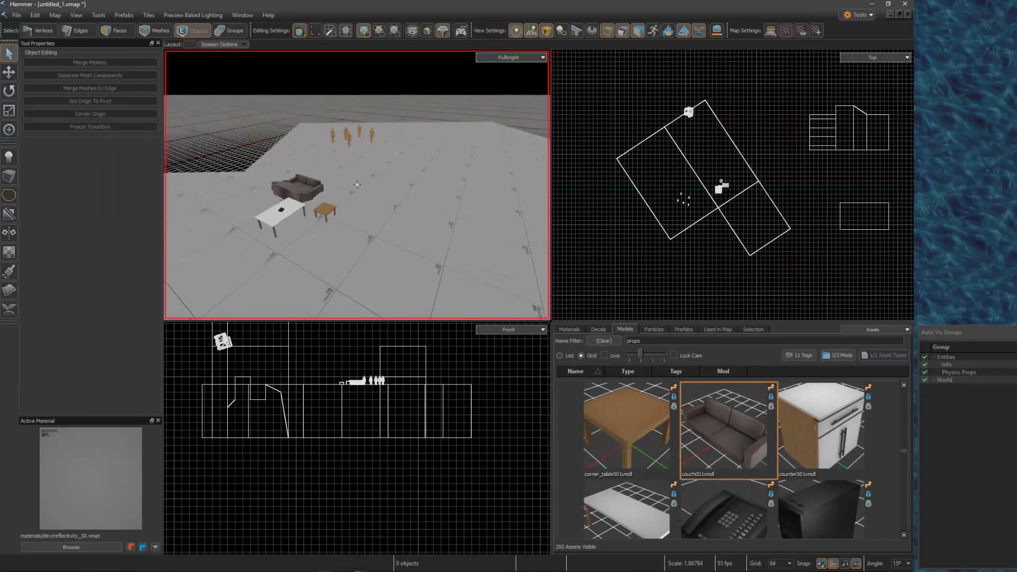
Switch to Source 2 Hammer and show the Selection Sets window, placing it above Auto Vis Groups.
key(z)
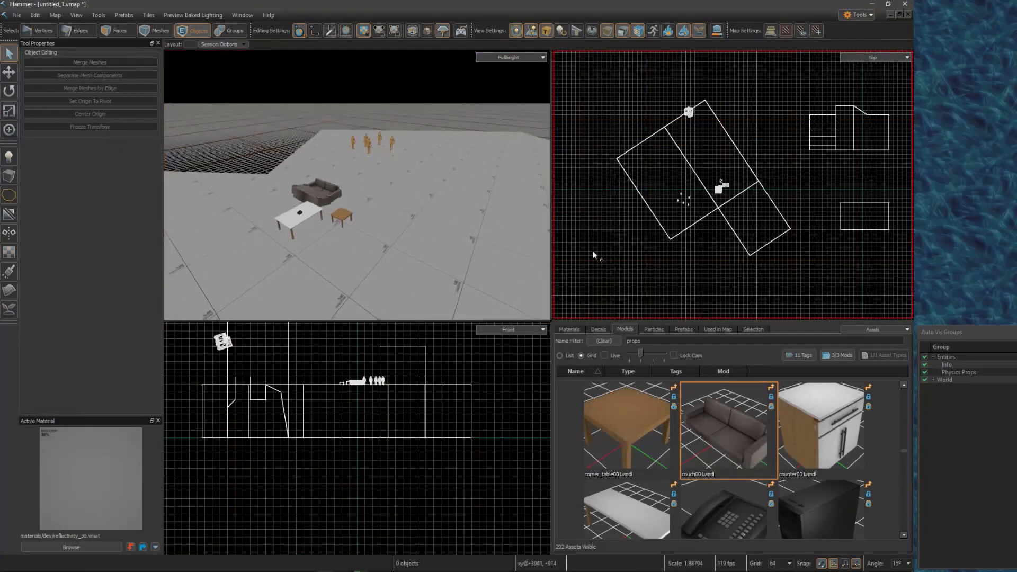
key(z)
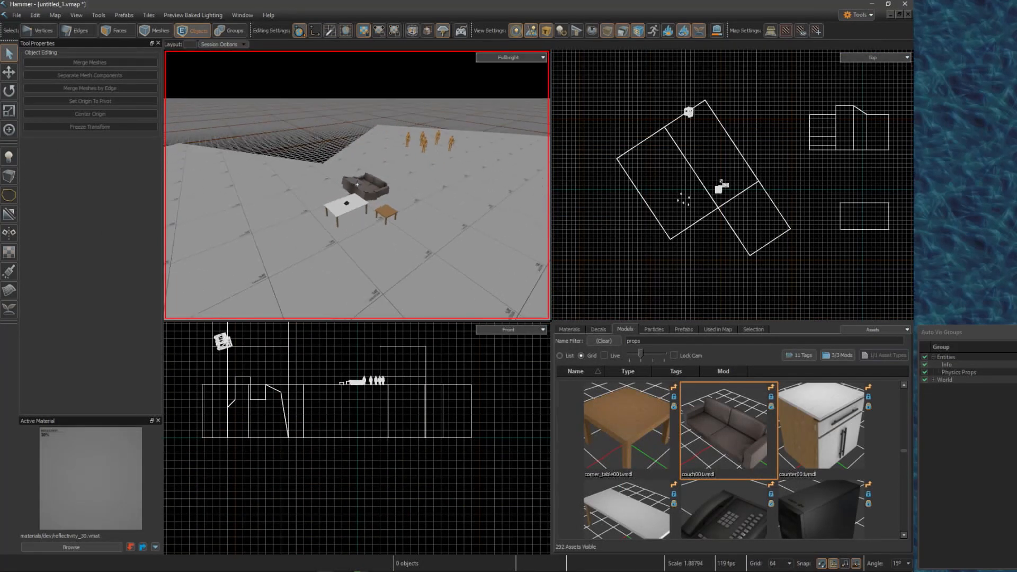
key(s)
key(z)
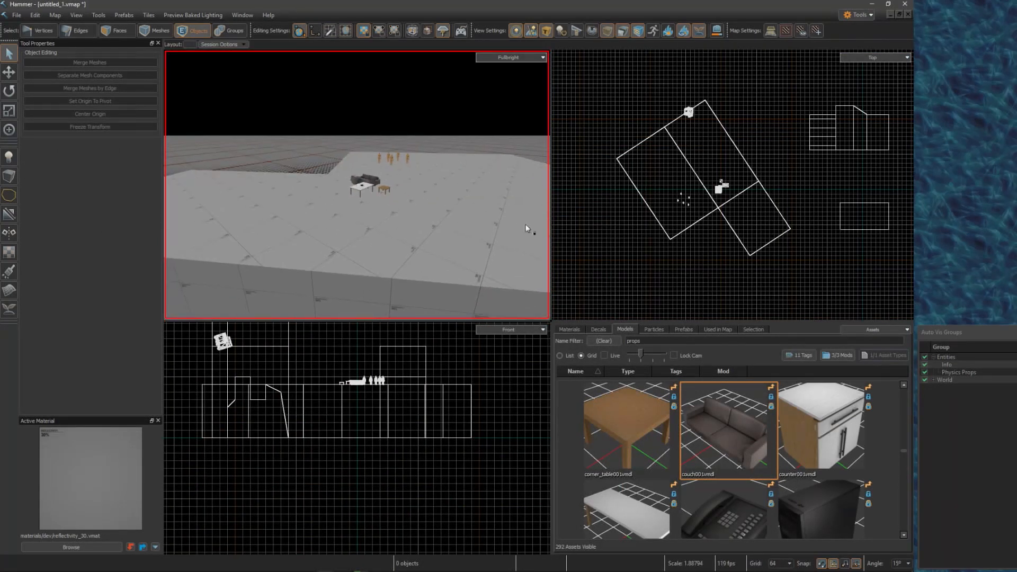
right_click(49, 48)
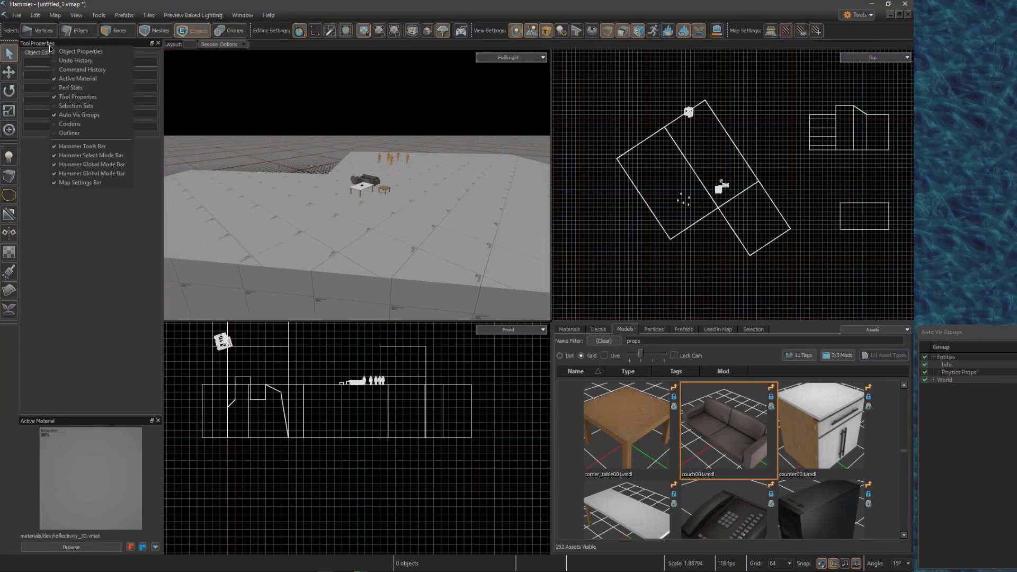
click(69, 106)
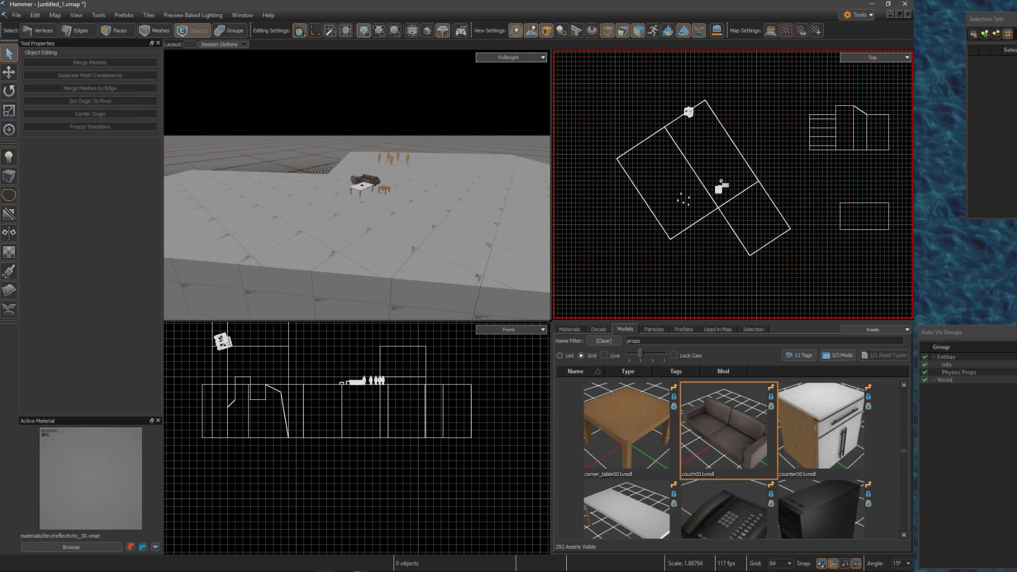
drag(1016, 18, 987, 87)
Select the couch, tables and nearby props plus the large stepped mesh, and create a selection set from them.
right_drag(444, 180, 357, 185)
key(w)
mouse_move(421, 195)
mouse_down()
mouse_move(331, 271)
mouse_move(382, 201)
mouse_up()
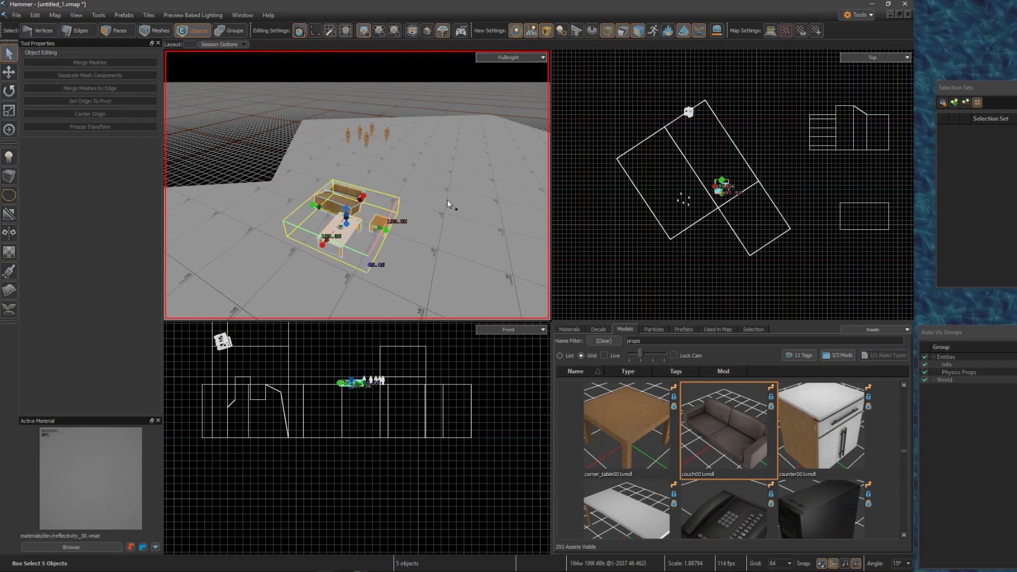
right_drag(422, 168, 342, 169)
click(349, 162)
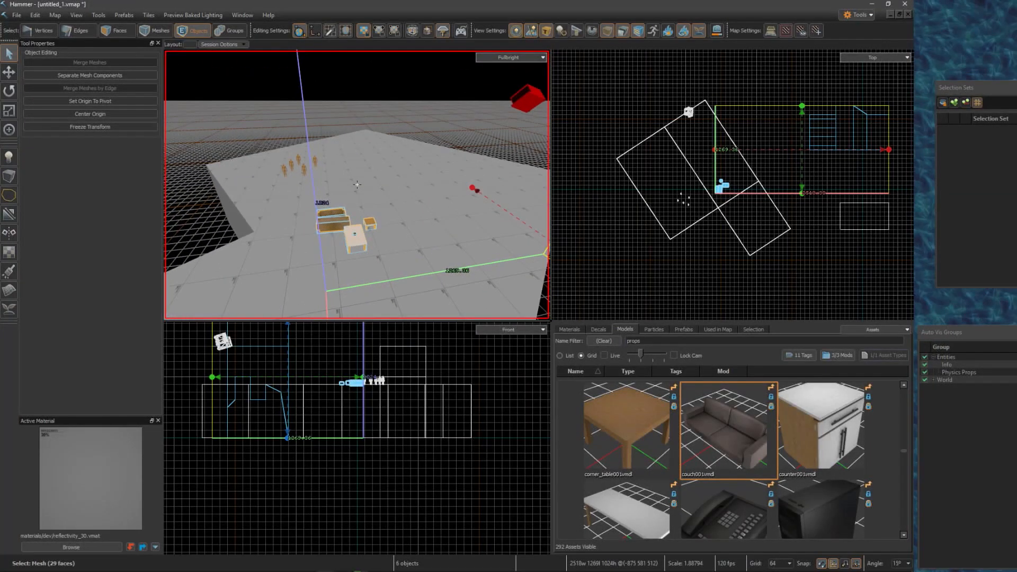
click(954, 103)
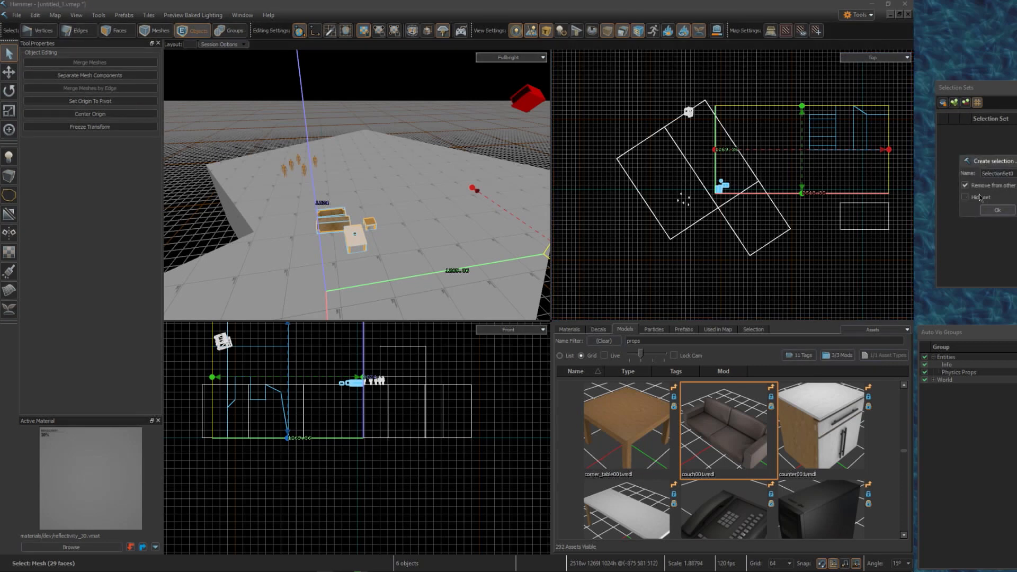
click(989, 211)
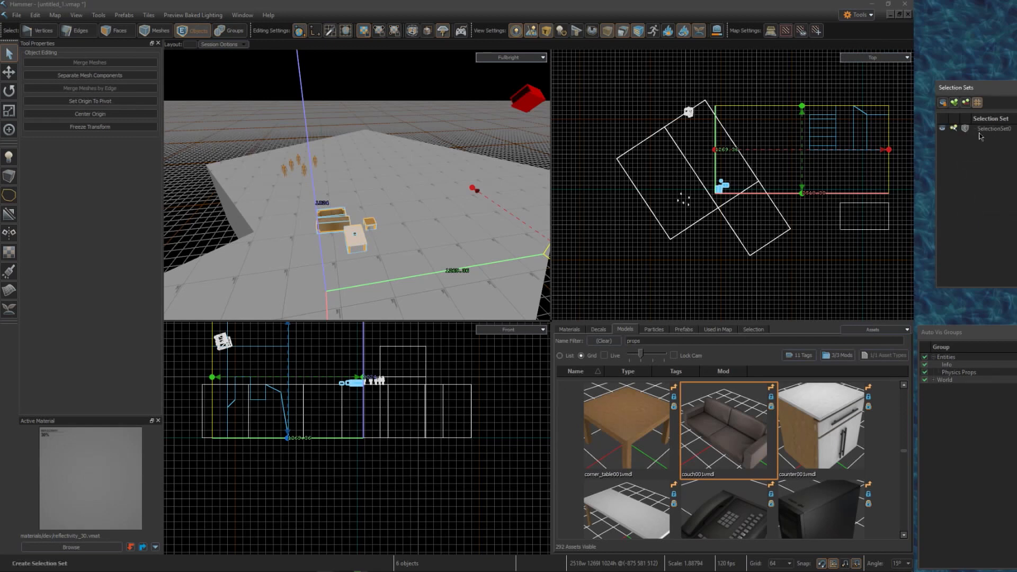
Bring the Selection Sets window further into view, hide and reshow the set, and select all its members.
drag(1004, 87, 984, 91)
click(921, 132)
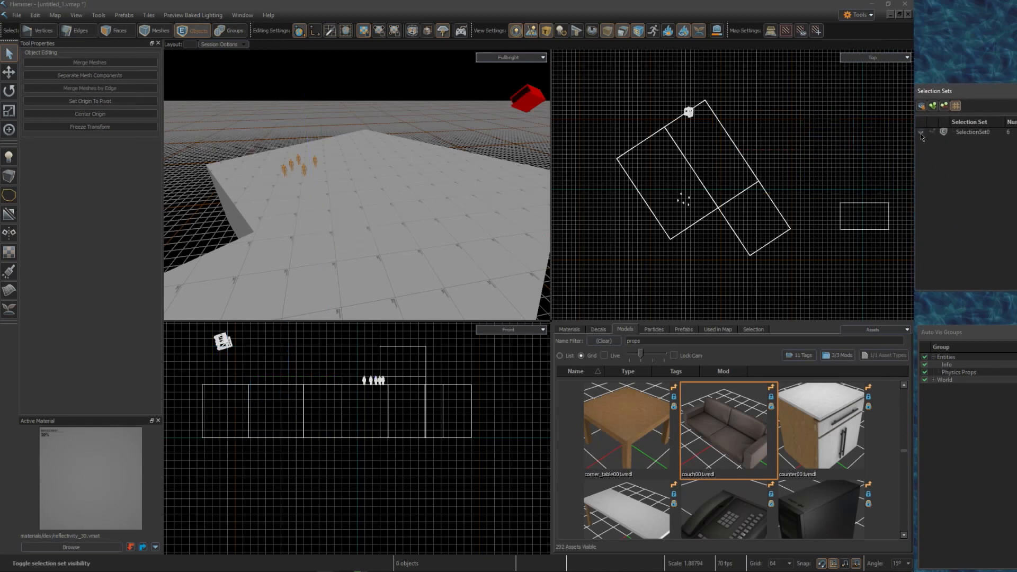
click(921, 132)
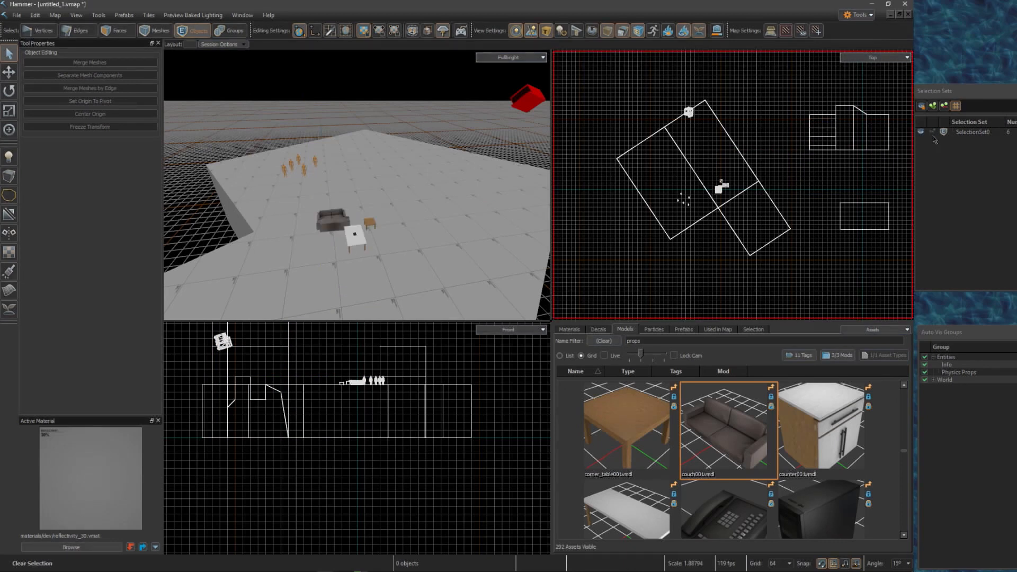
click(933, 132)
right_drag(415, 143, 371, 172)
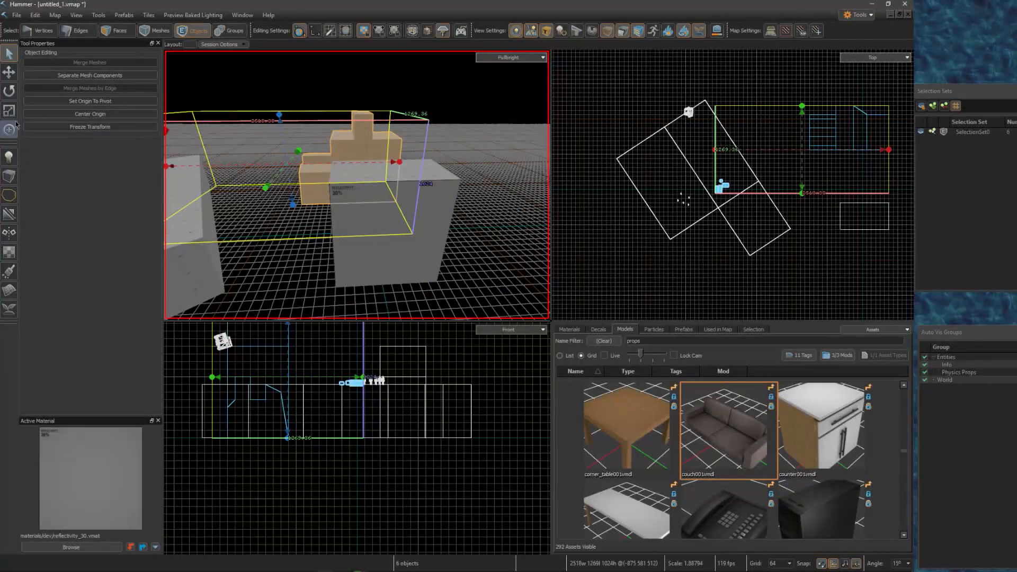
Clear the object selection and select the upper end face of the standalone block in face mode.
click(11, 129)
click(485, 237)
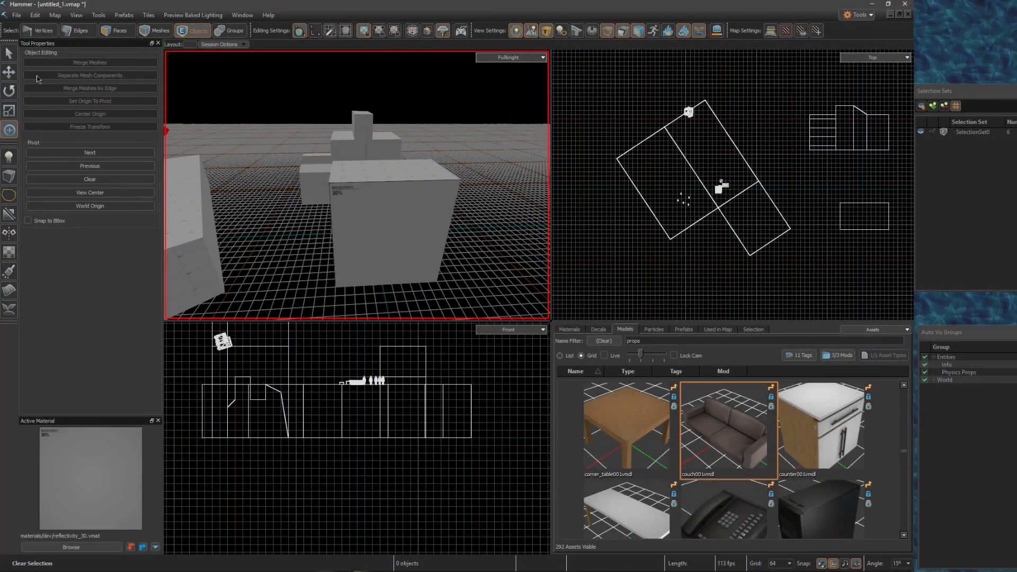
right_drag(364, 221, 363, 220)
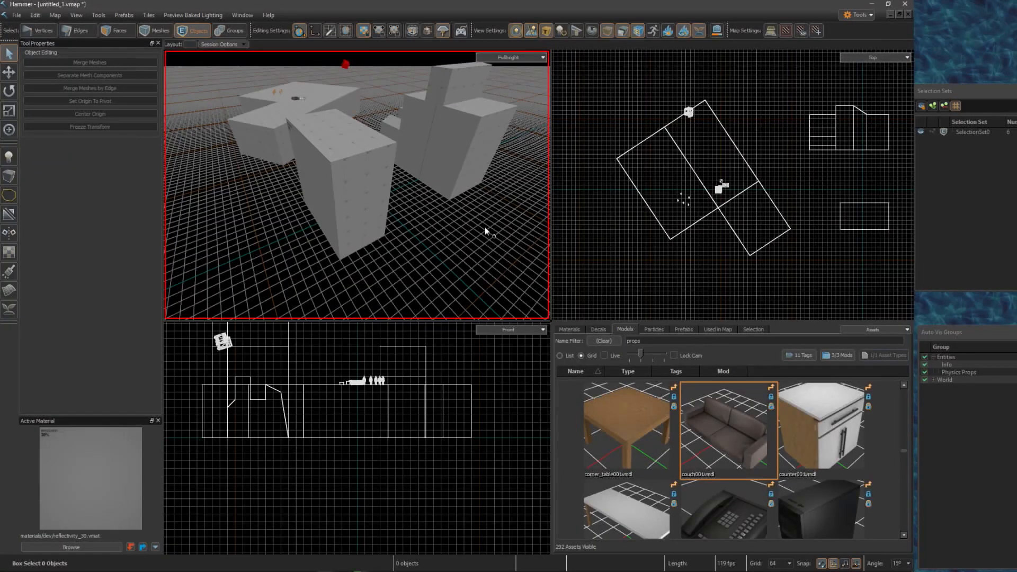
key(3)
click(364, 185)
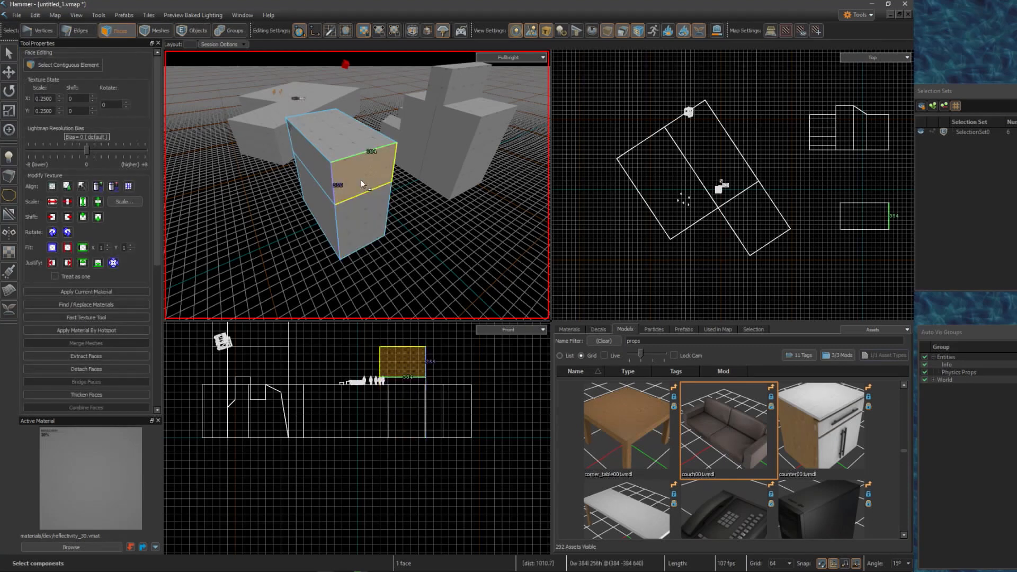
right_drag(409, 199, 357, 185)
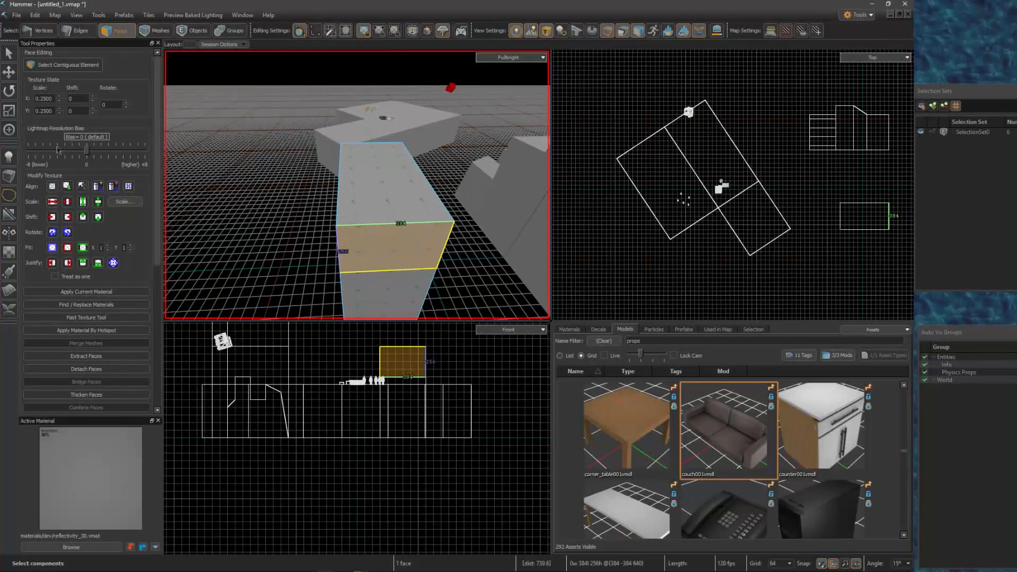
Move the selected end face's pivot off the block, to a point between it and the stepped mesh.
click(10, 131)
middle_drag(754, 214, 561, 159)
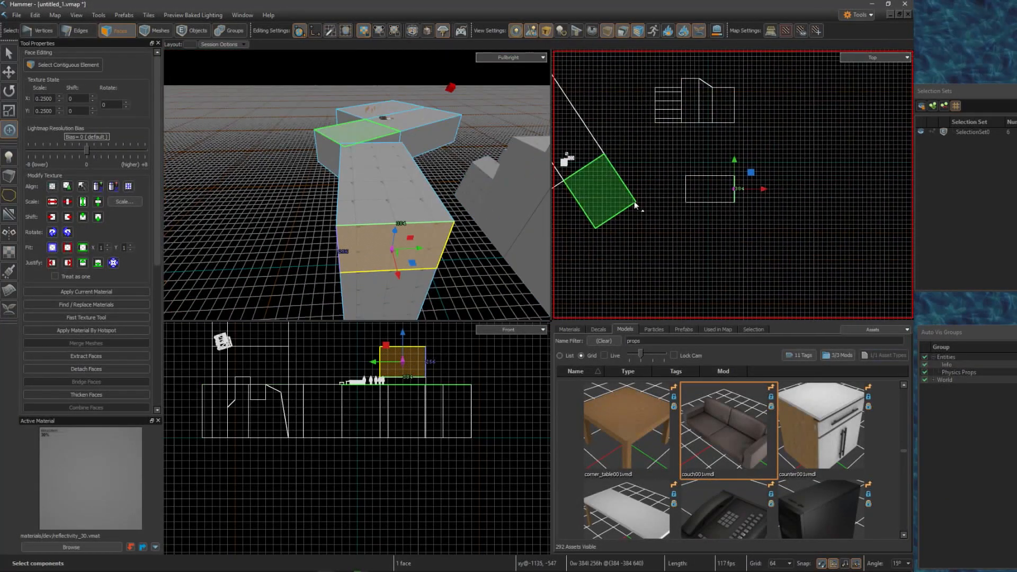
scroll(761, 160, up, 3)
scroll(762, 160, up, 1)
key(Insert)
drag(705, 206, 702, 152)
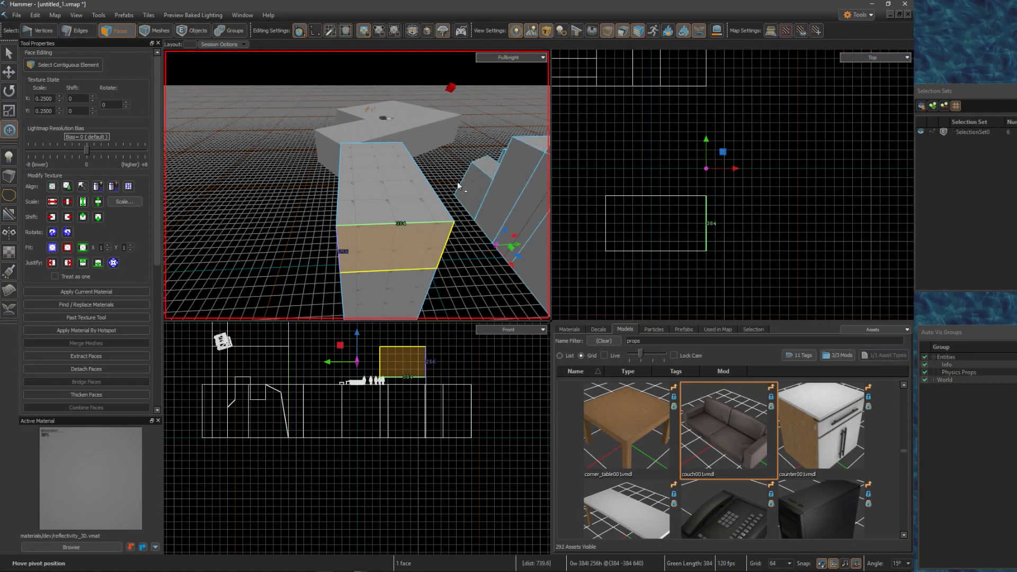
right_drag(455, 185, 357, 185)
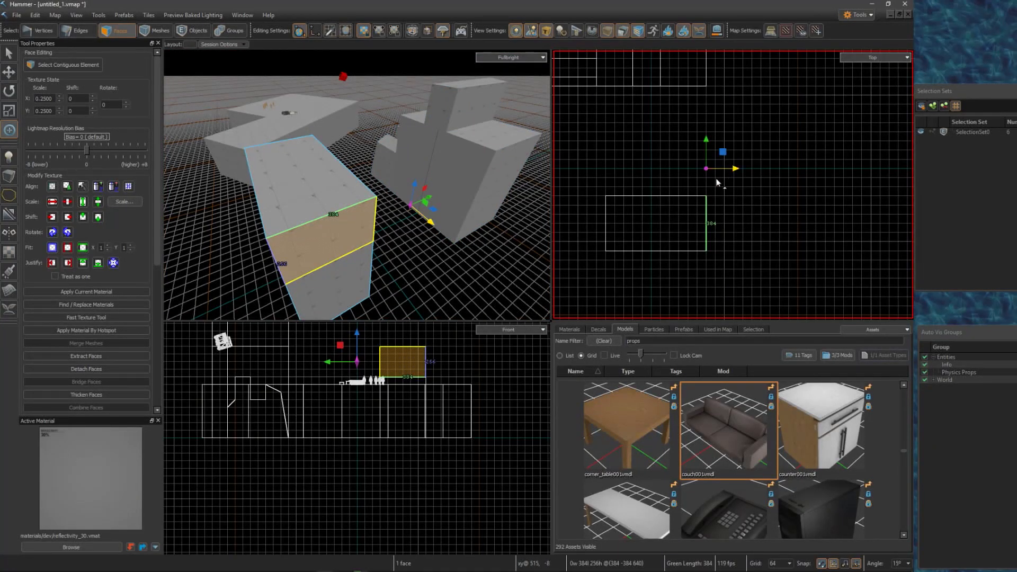
click(453, 268)
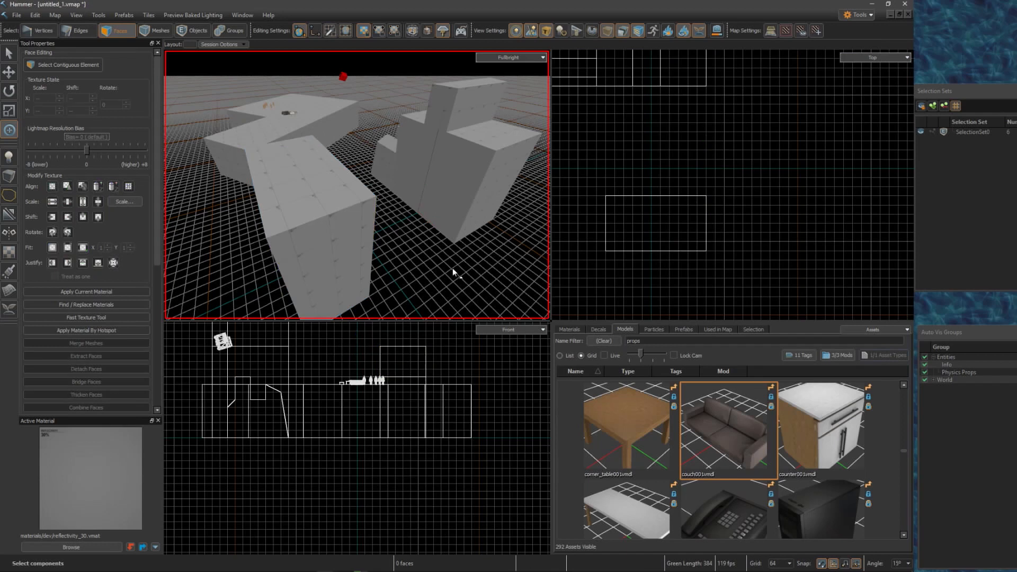
click(354, 228)
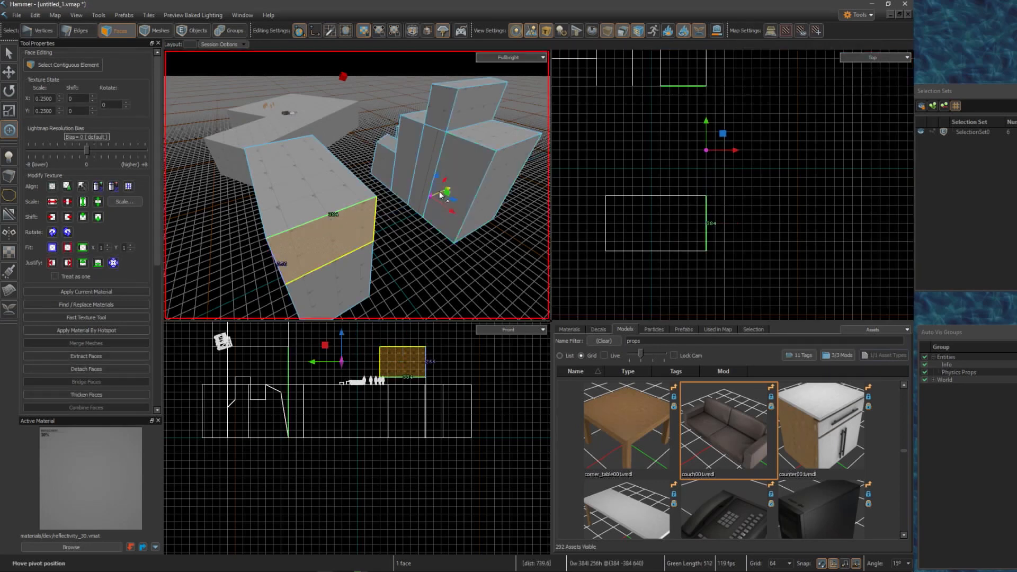
right_drag(435, 255, 435, 258)
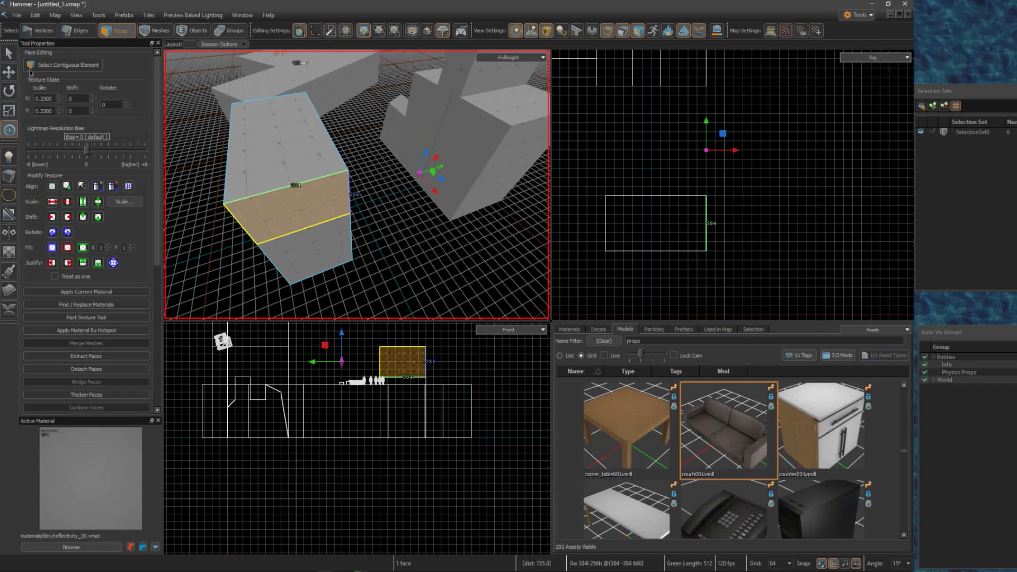
Extrude the end face by rotating it 15° around the offset pivot, and repeat the extrusion to form a curved bend.
click(9, 94)
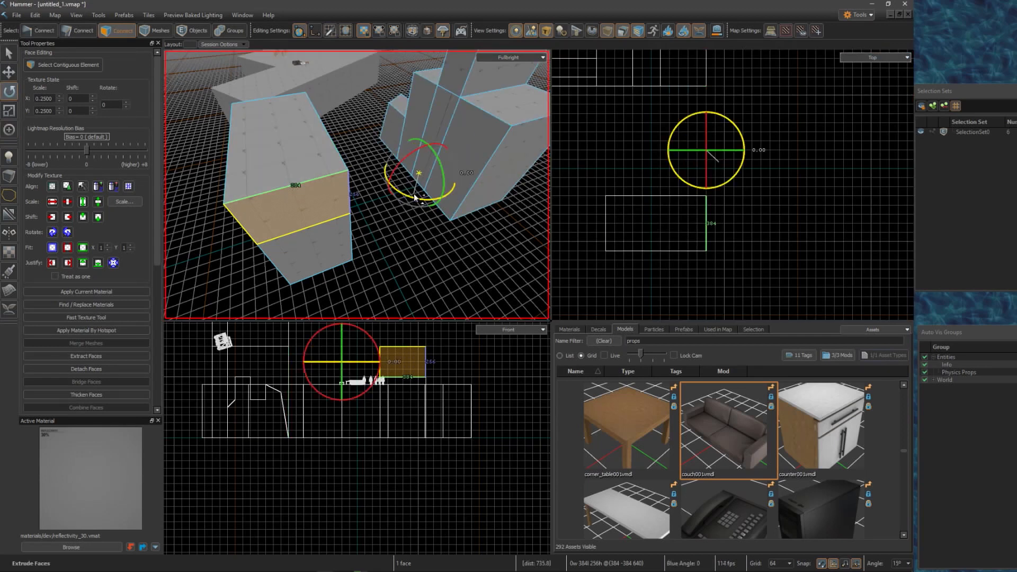
drag(415, 195, 422, 192)
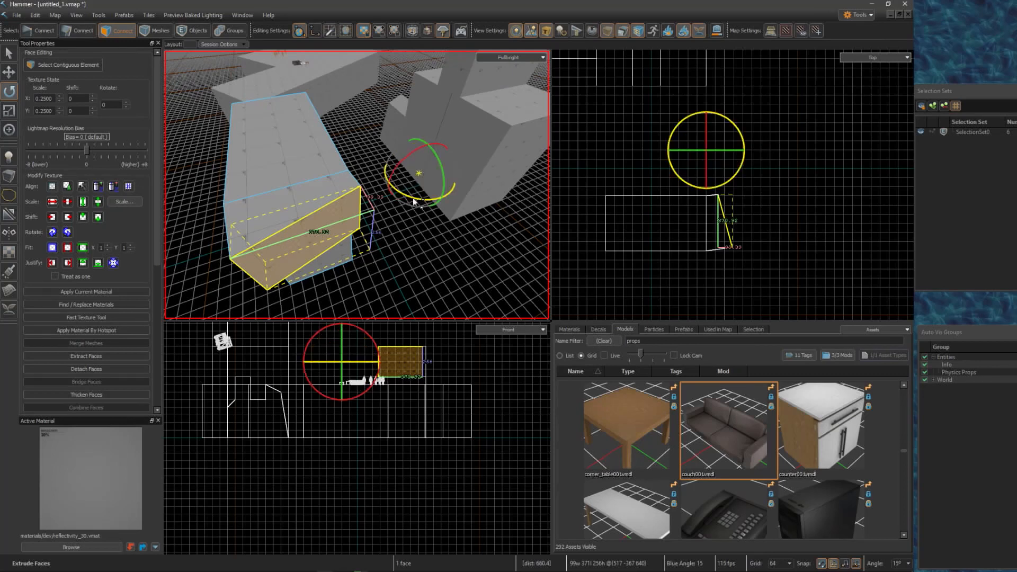
key(shift+g)
key(shift+g)
key(shift+g)
key(shift+g)
key(shift+g)
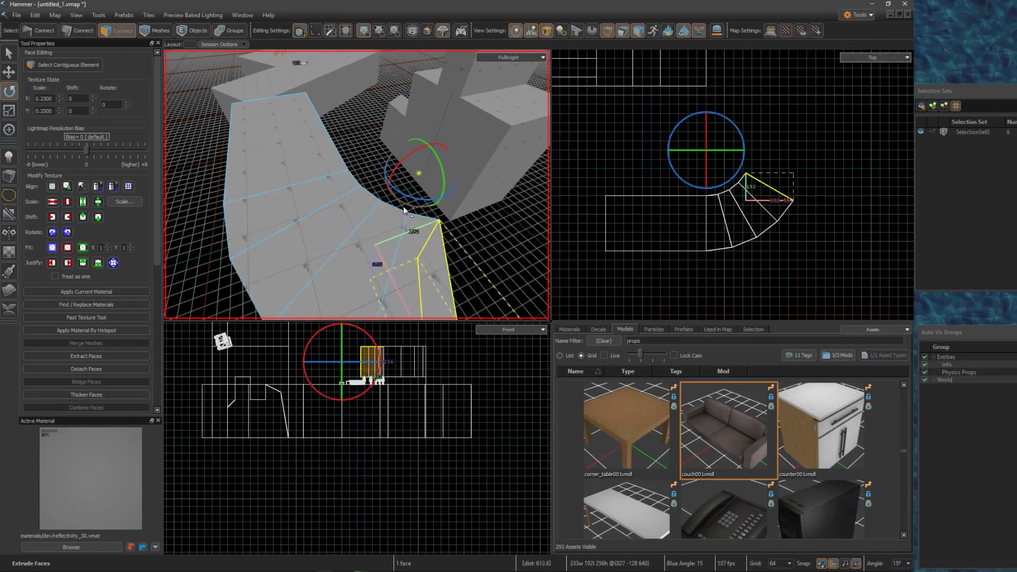
Repeat the 15° rotated extrusion of the end face 13 more times so the bend curves most of the way around the pivot.
key(shift+g)
key(shift+g)
key(shift+g)
key(shift+g)
key(shift+g)
key(shift+g)
key(shift+g)
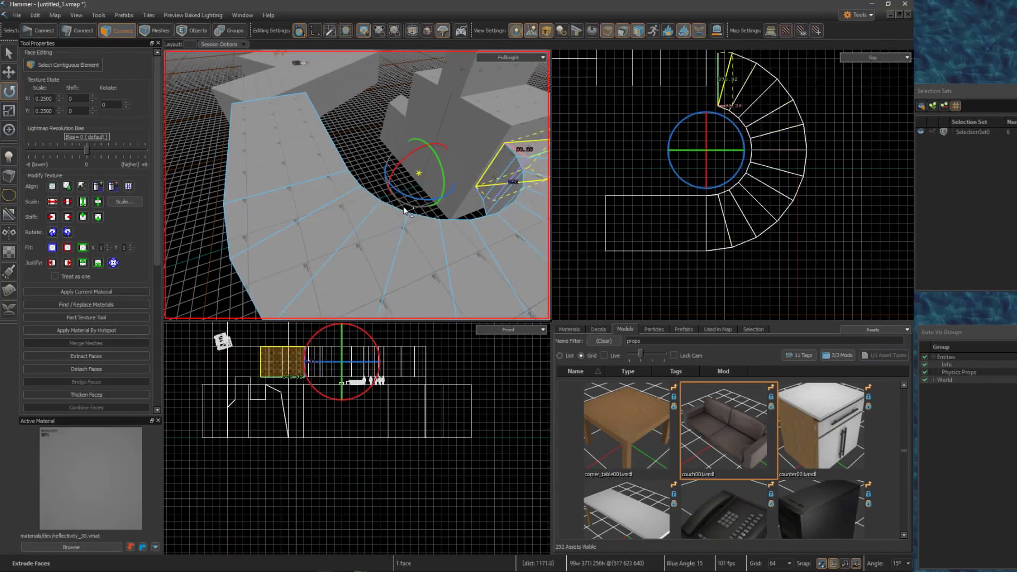
key(shift+g)
key(shift+g)
key(shift+g)
key(shift+g)
key(shift+g)
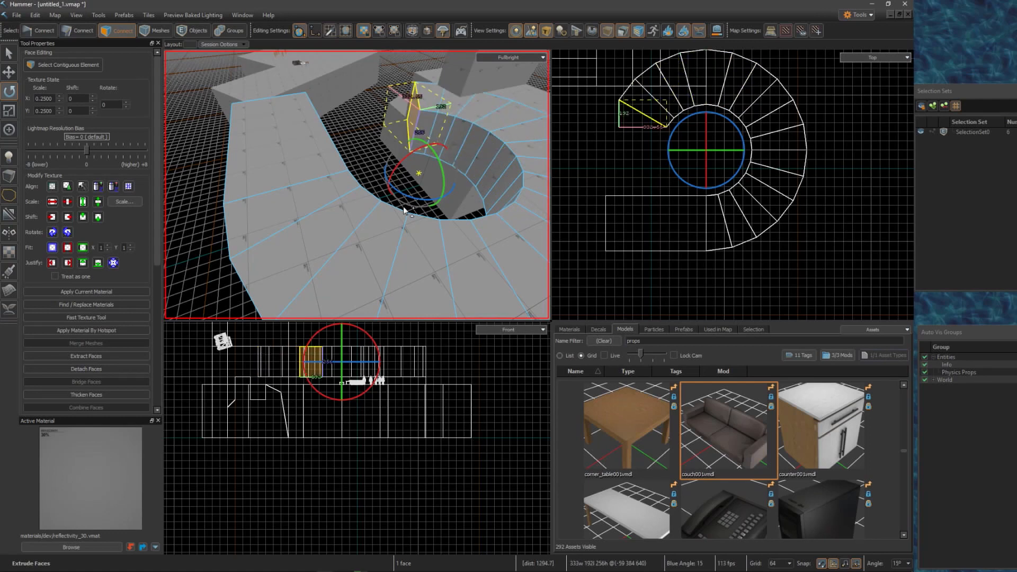
key(shift+g)
Switch the move gizmo to local space, extrude the bend's end face straight out 1216 units, and clear the face selection.
click(10, 75)
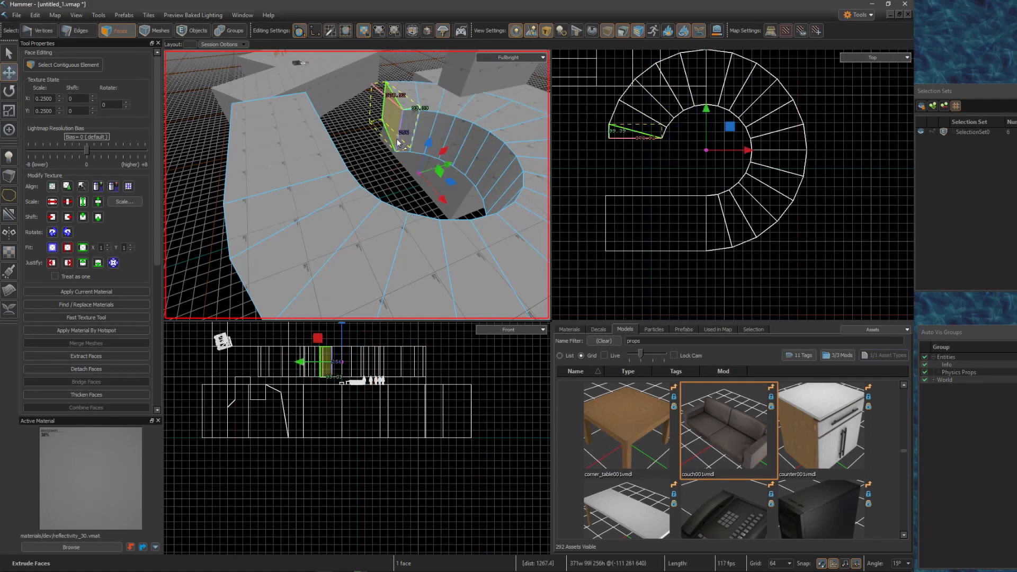
key(x)
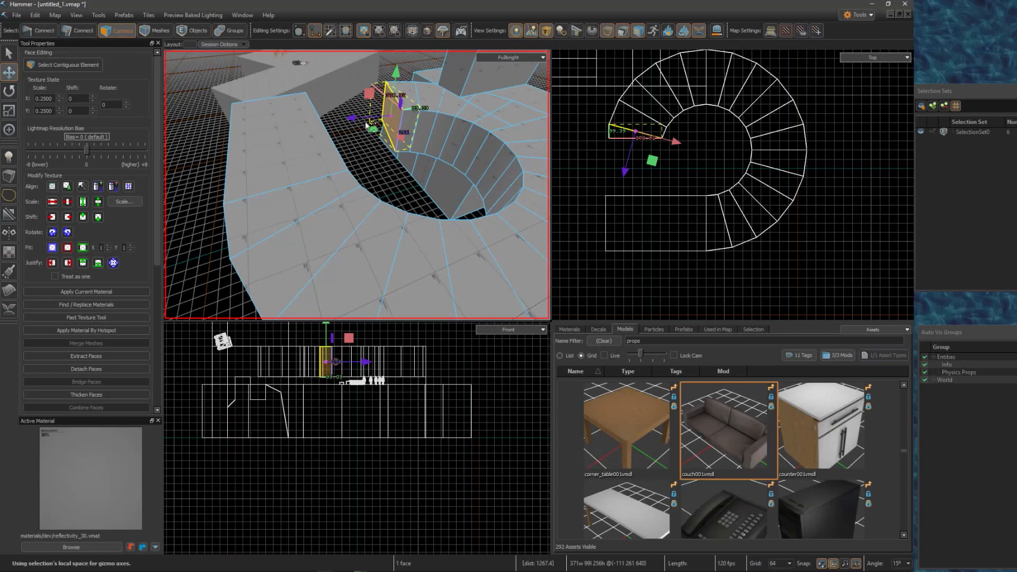
shift+drag(389, 118, 193, 106)
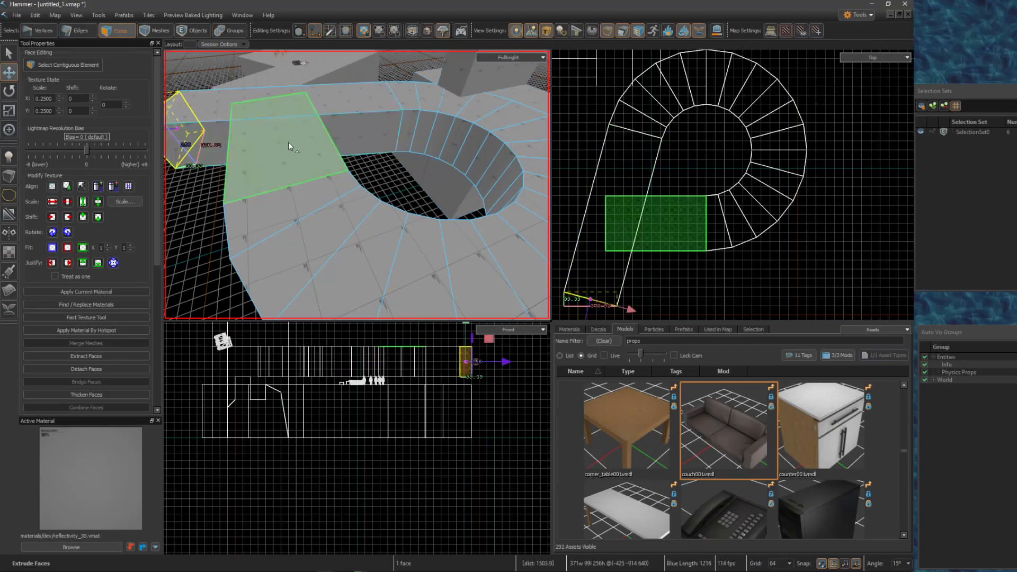
right_drag(357, 184, 285, 245)
click(509, 225)
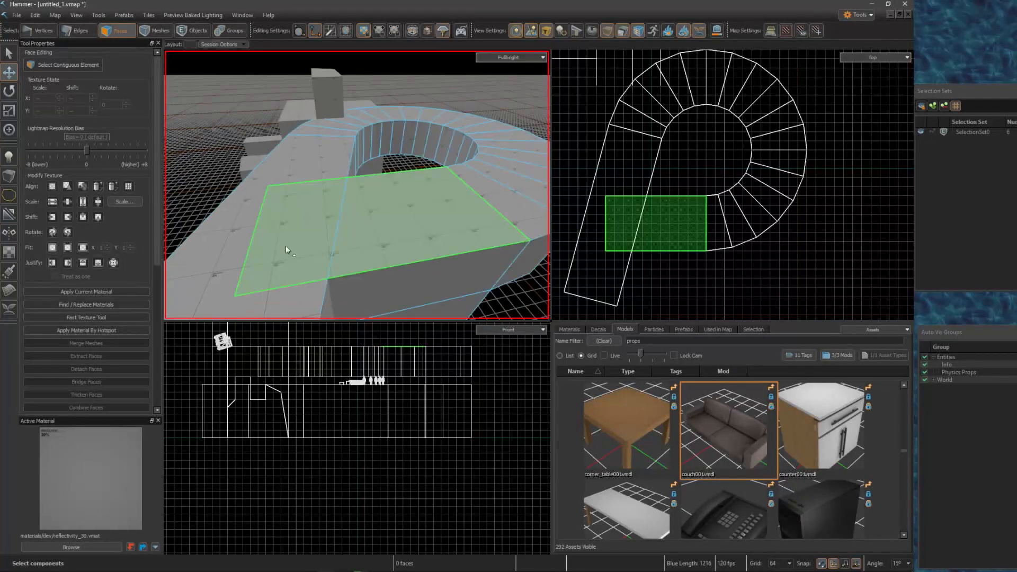
Load the Asset Sprayer with the halloween_pumpkinhead, tf2_bot_engineer and playerstart models.
click(9, 310)
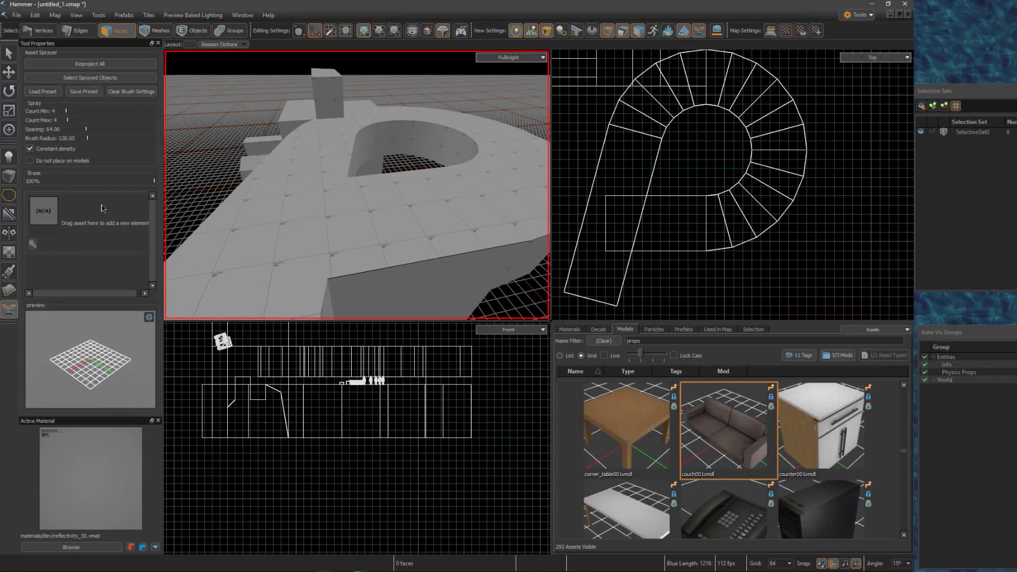
click(33, 243)
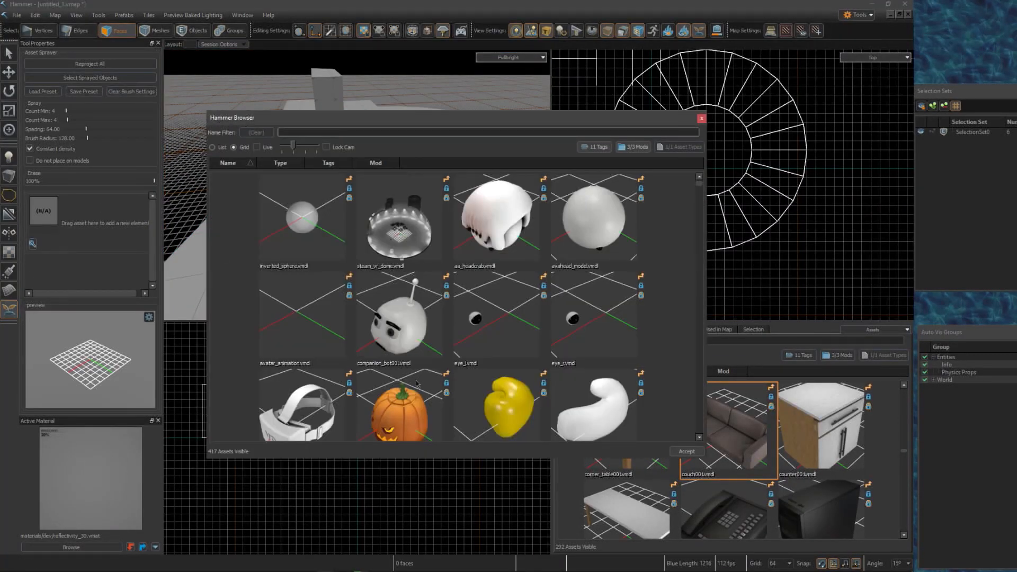
double_click(416, 384)
scroll(73, 316, down, 1)
click(33, 320)
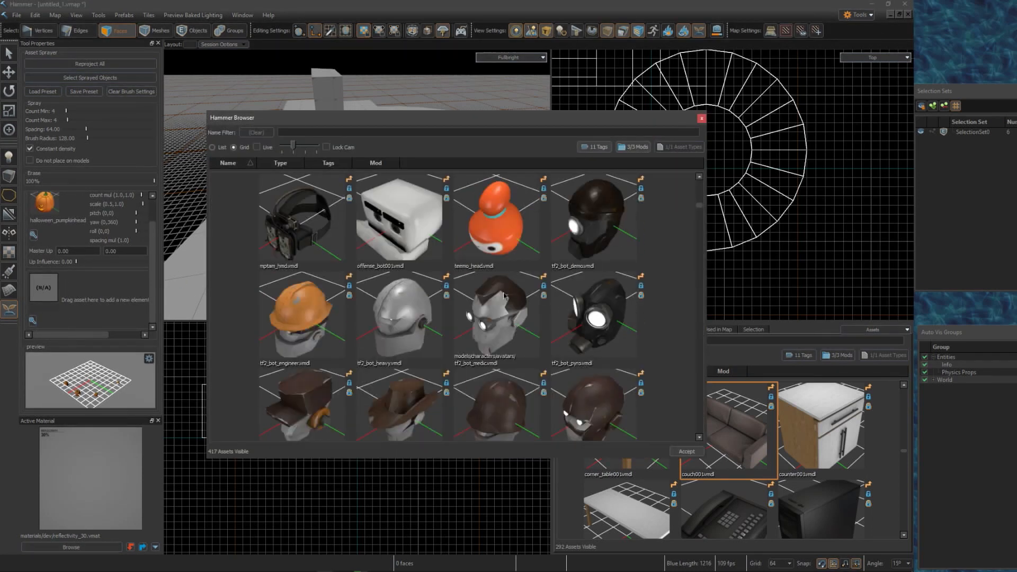
scroll(504, 296, down, 3)
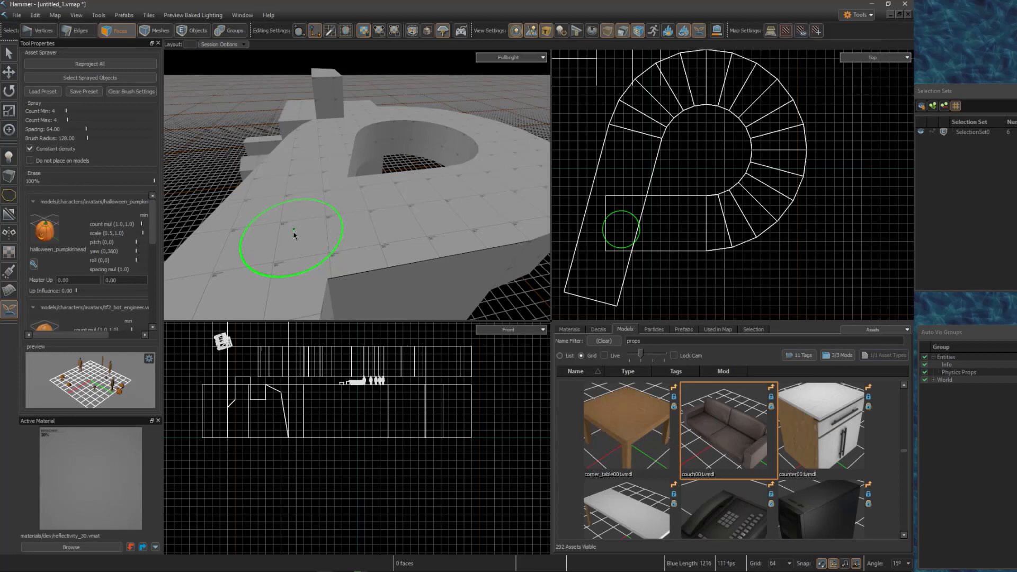
Spray the loaded models over the top of the straight sections and the beginning of the curved bend.
mouse_move(294, 234)
mouse_down()
mouse_move(454, 218)
mouse_move(316, 223)
mouse_move(337, 148)
mouse_up()
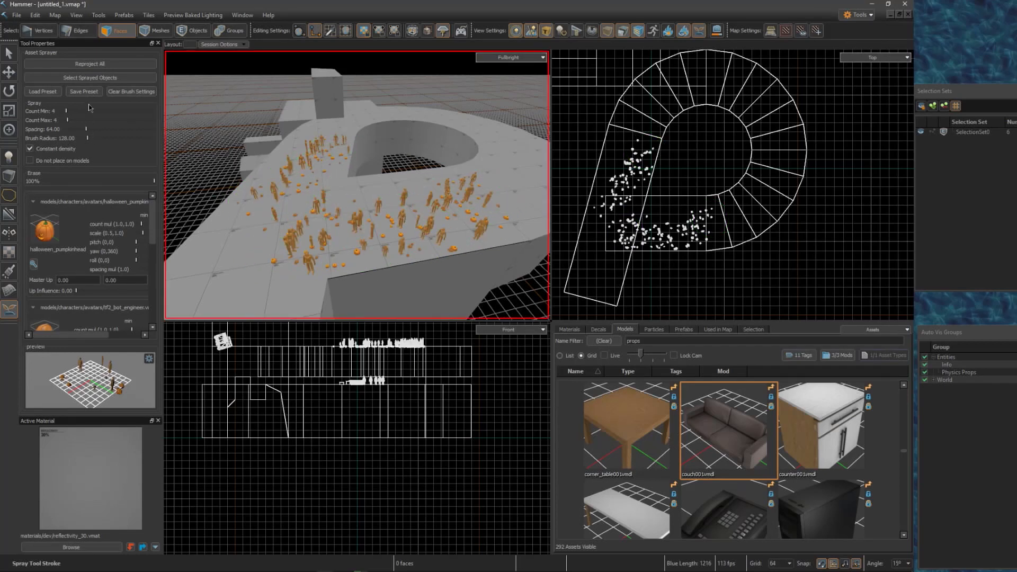
scroll(123, 198, down, 3)
mouse_move(286, 228)
mouse_down()
mouse_move(215, 284)
mouse_move(301, 204)
mouse_up()
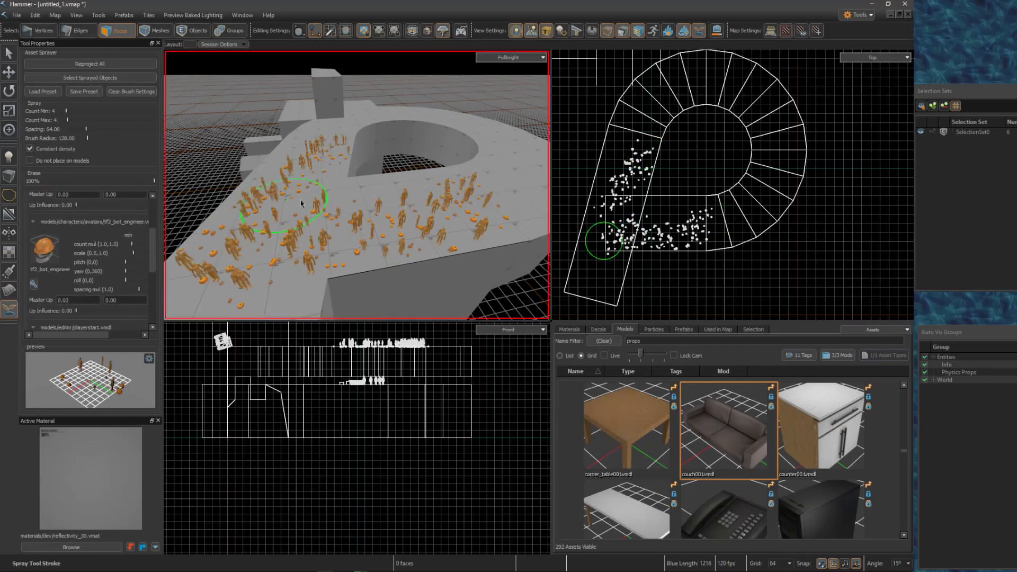
drag(503, 163, 516, 209)
Continue spraying the models farther around the top of the curved bend.
key(z)
key(w)
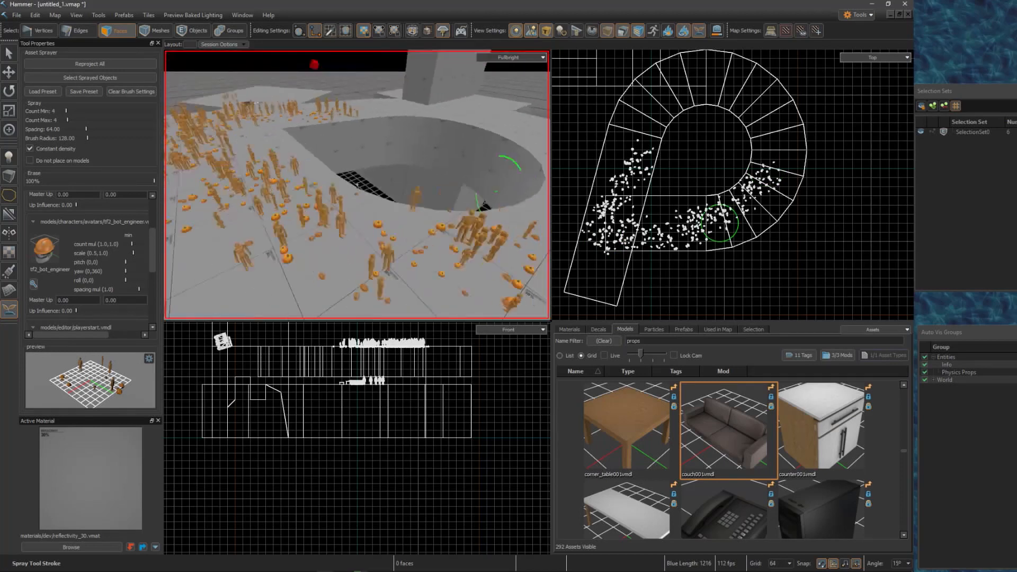
key(w)
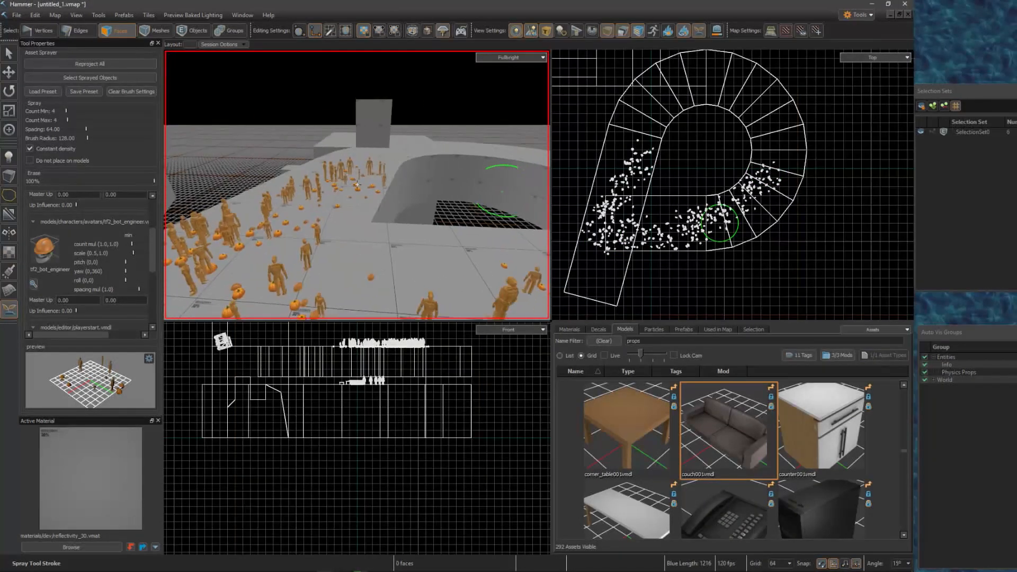
key(w)
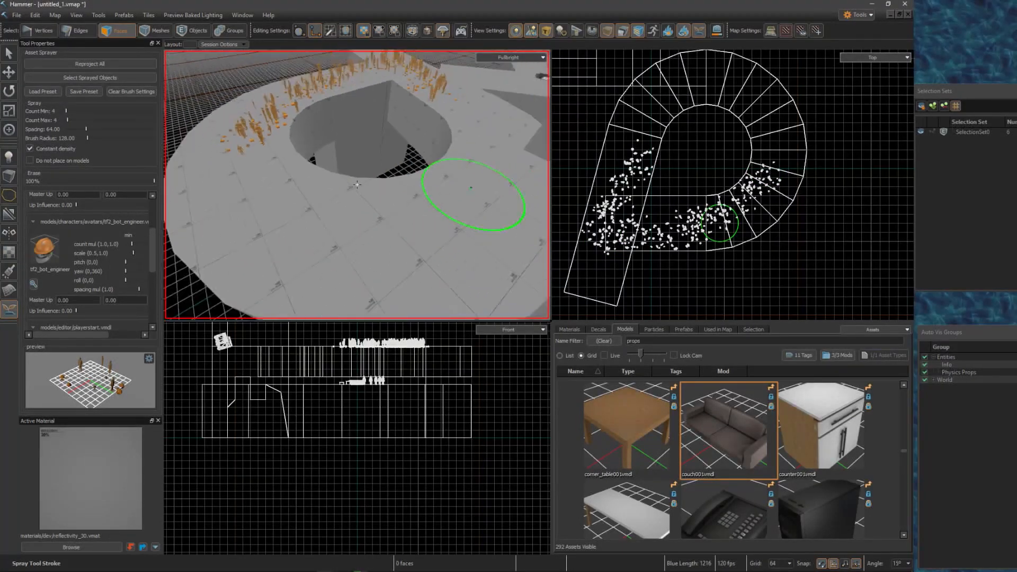
key(w)
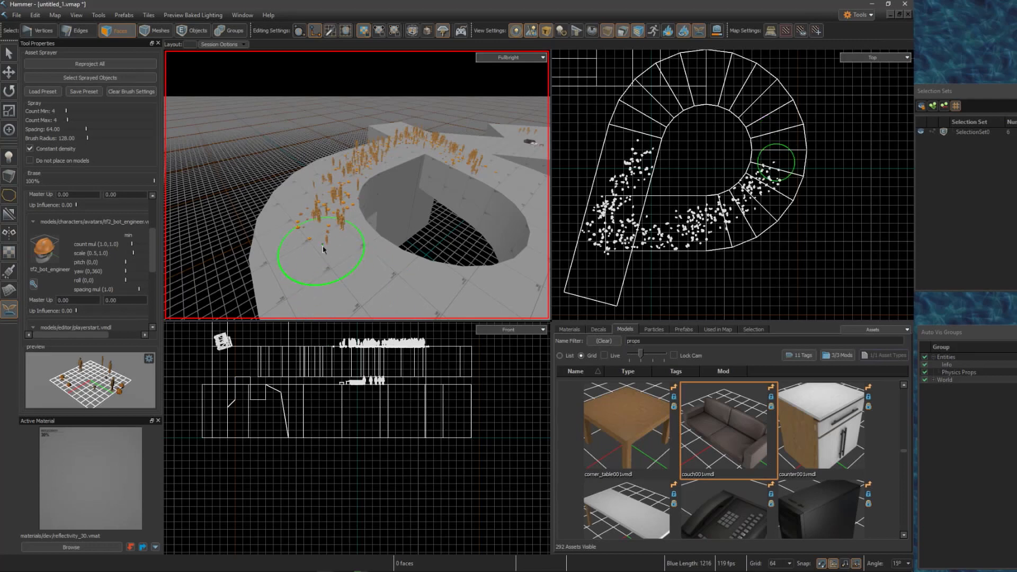
right_drag(341, 254, 405, 283)
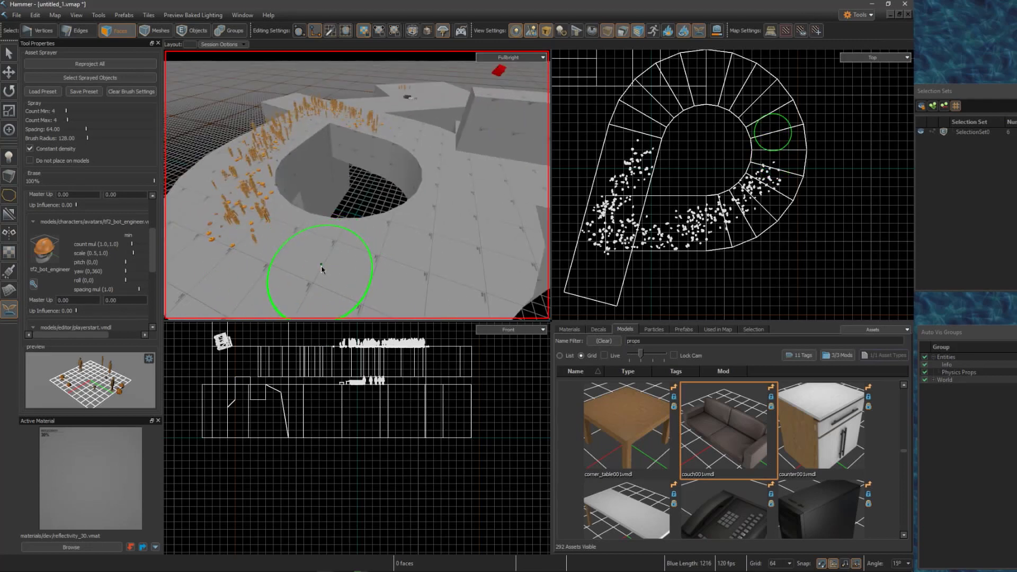
mouse_move(321, 269)
mouse_down()
mouse_move(278, 273)
mouse_move(365, 275)
mouse_move(483, 227)
mouse_up()
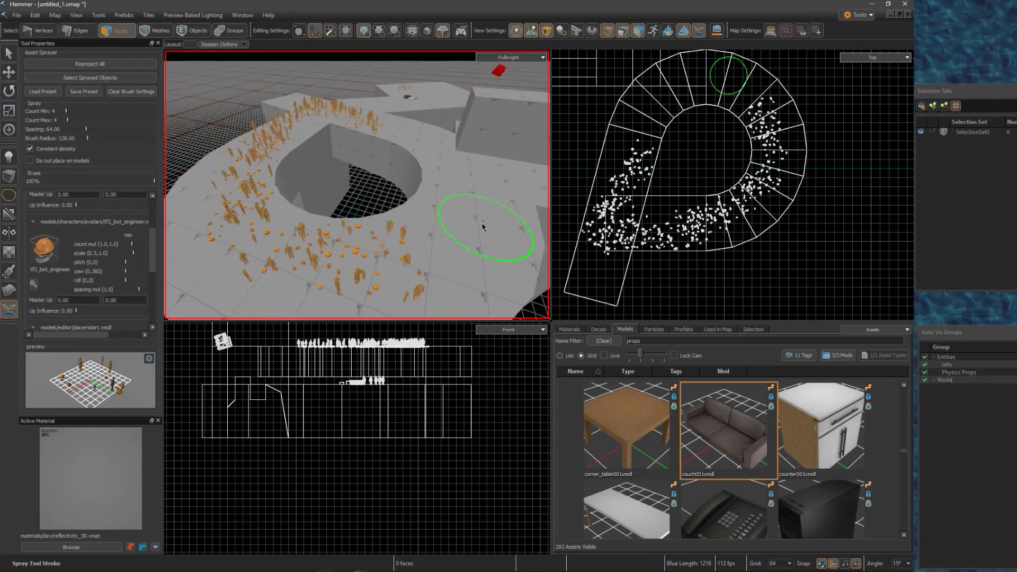
mouse_move(483, 227)
right_down()
mouse_move(421, 207)
mouse_move(428, 229)
mouse_move(419, 229)
right_up()
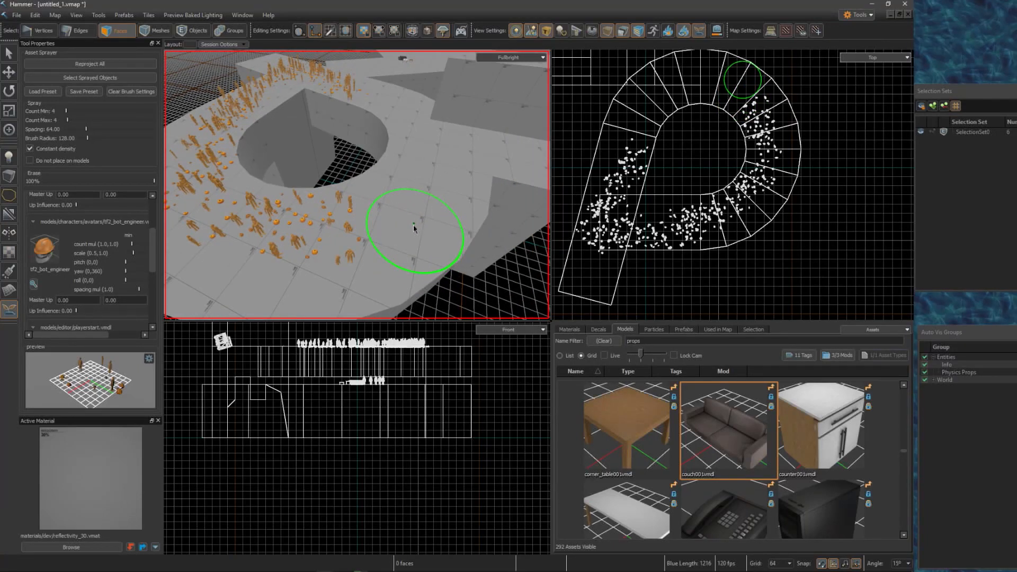
Draw a curving multi-node Generic Path over the unsprayed part of the bend and review the available path types.
key(shift+p)
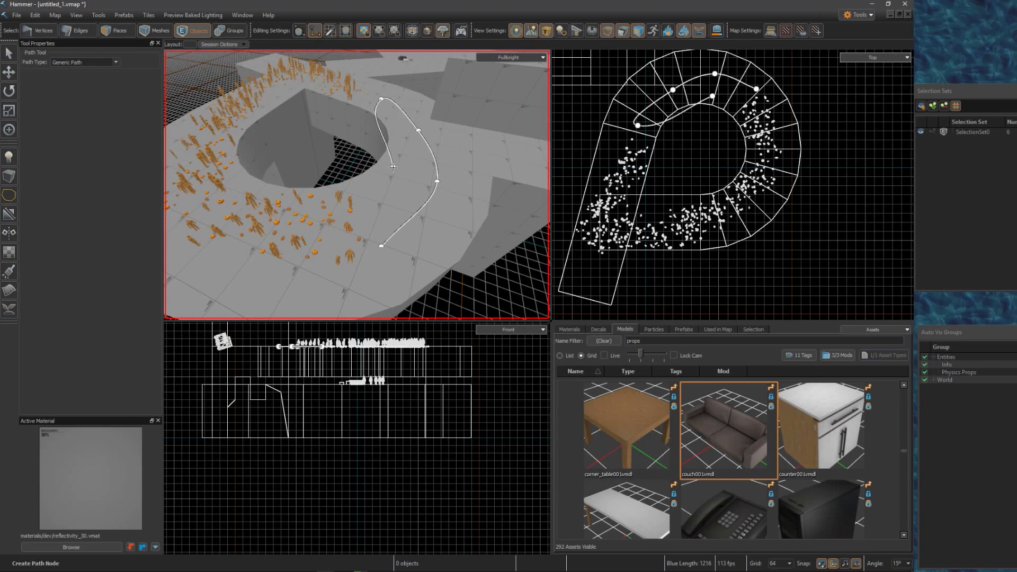
key(z)
key(w)
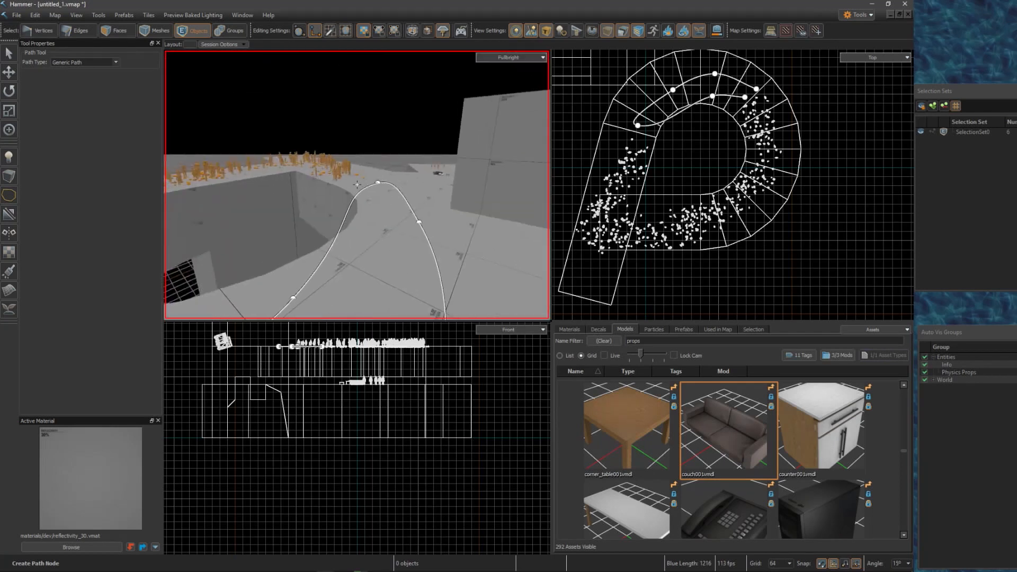
key(w)
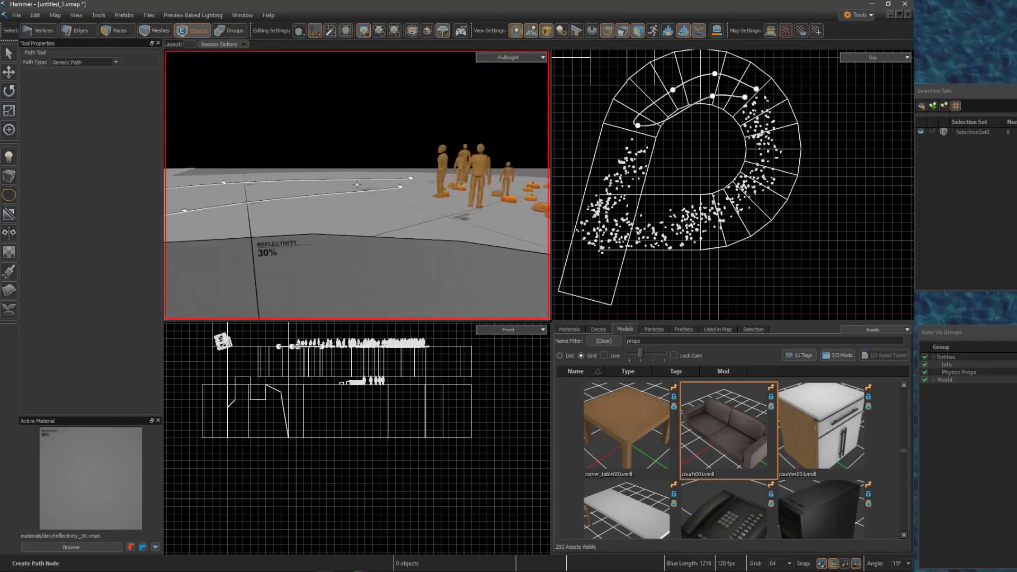
key(d)
key(s)
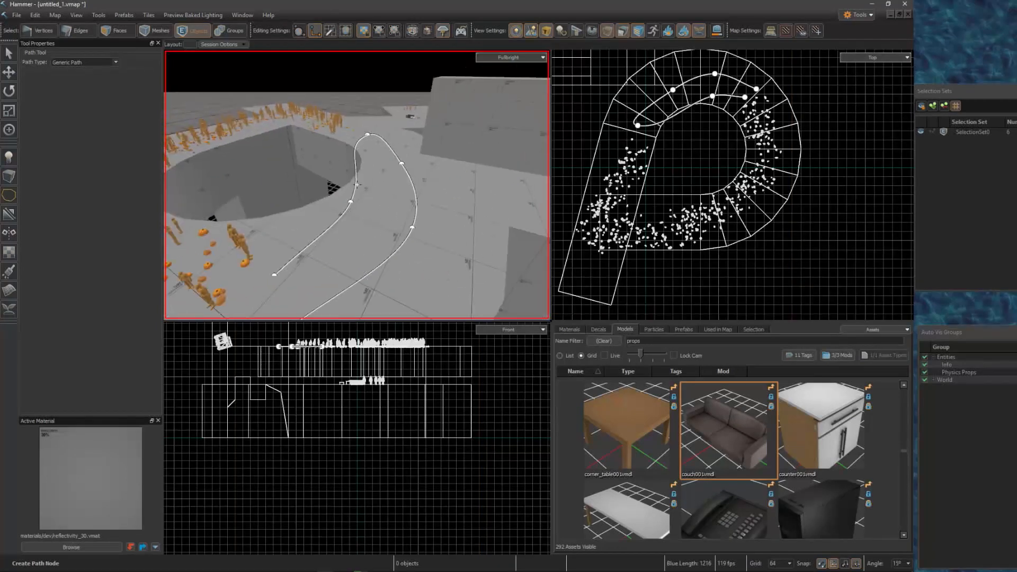
key(z)
click(114, 63)
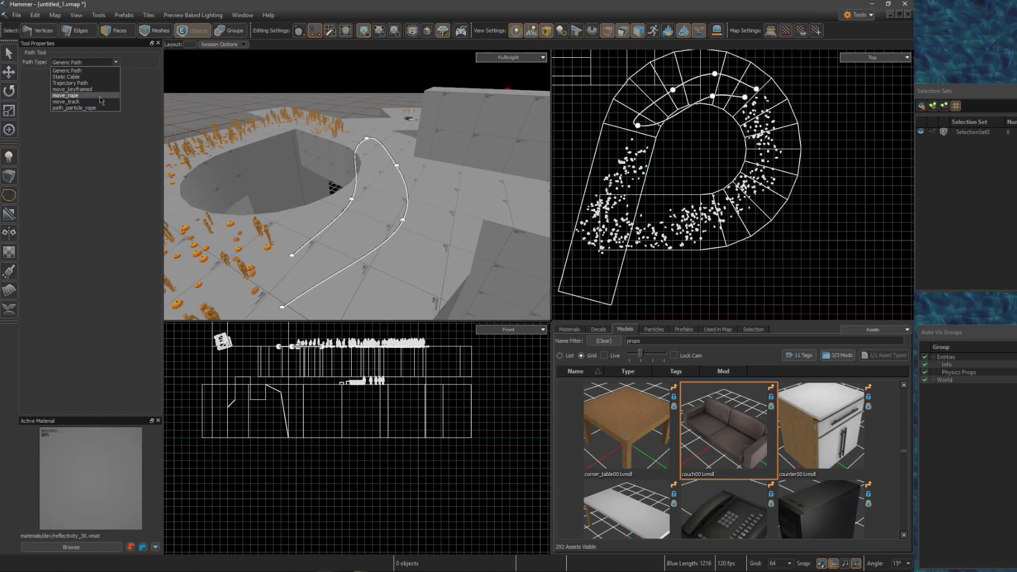
click(123, 174)
Place two couch001 props along the path, one near its far curve and one on its outer side.
key(z)
key(a)
key(w)
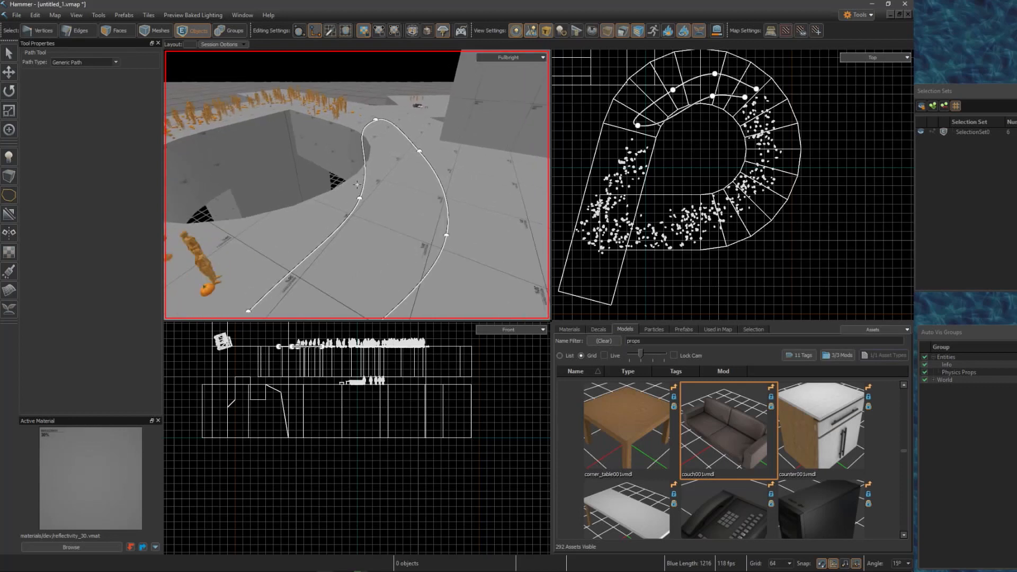
key(s)
key(z)
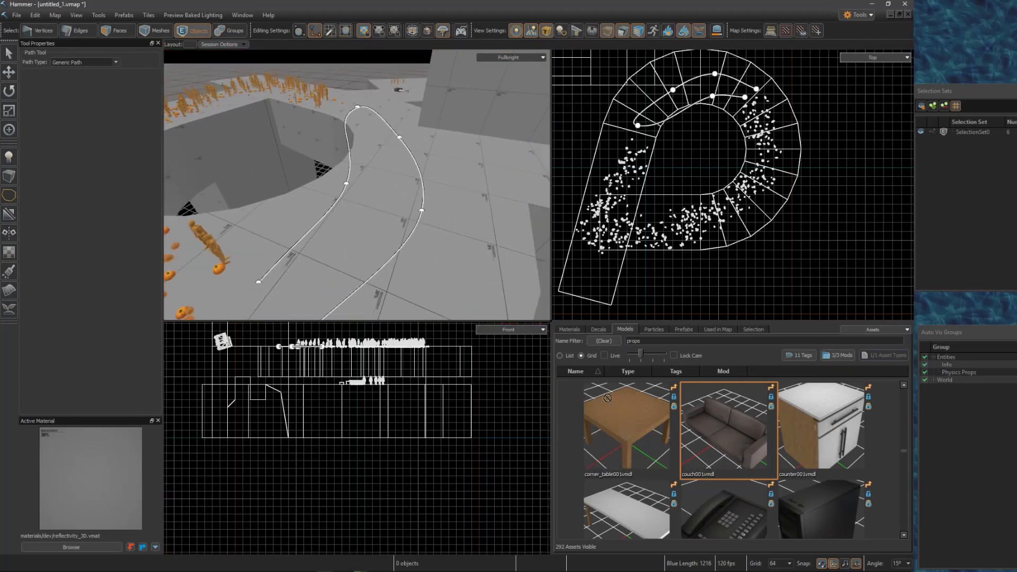
drag(607, 398, 384, 126)
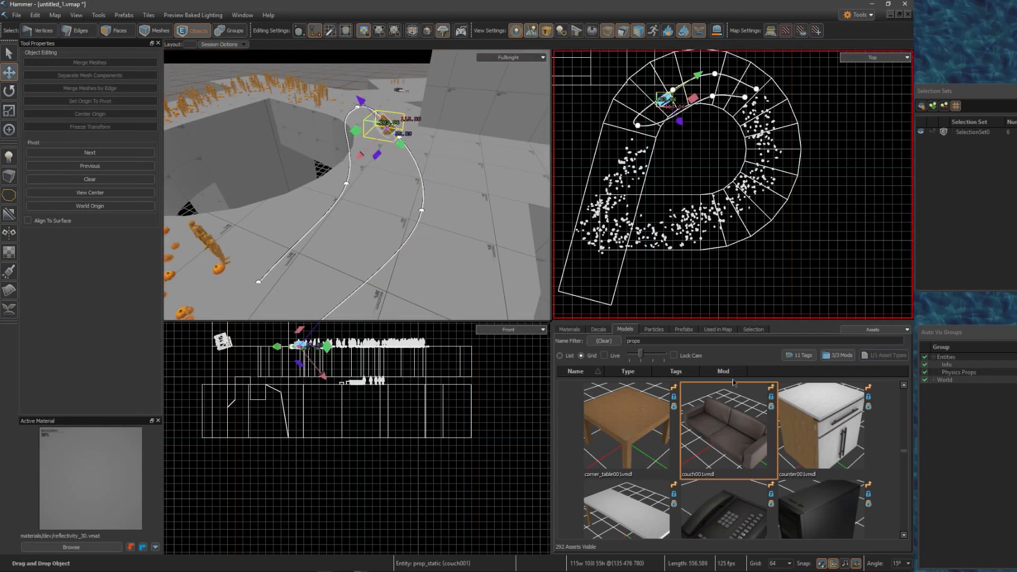
drag(734, 381, 394, 260)
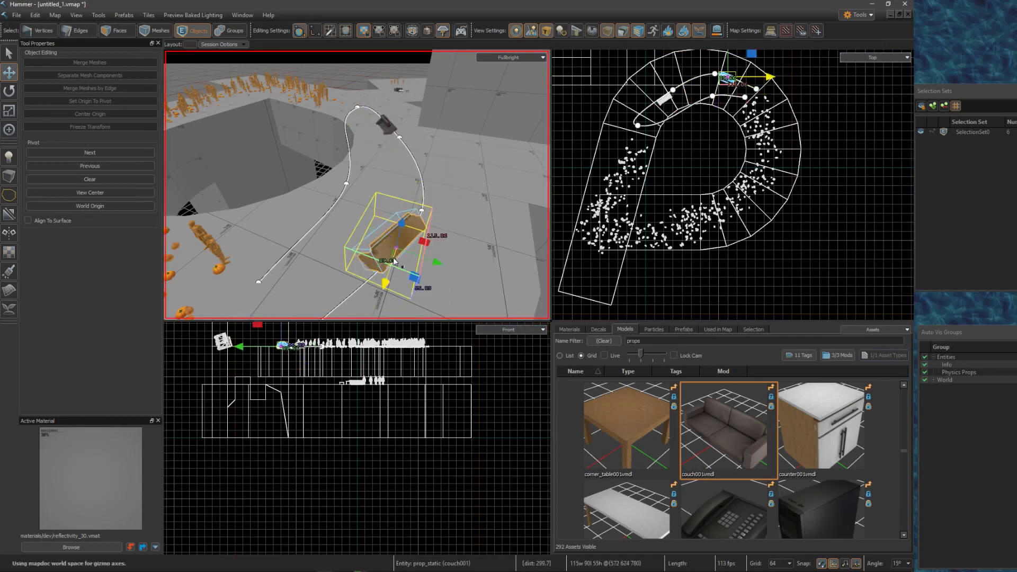
Place a third couch001 prop near the inner branch of the path and clear the selection.
key(z)
key(w)
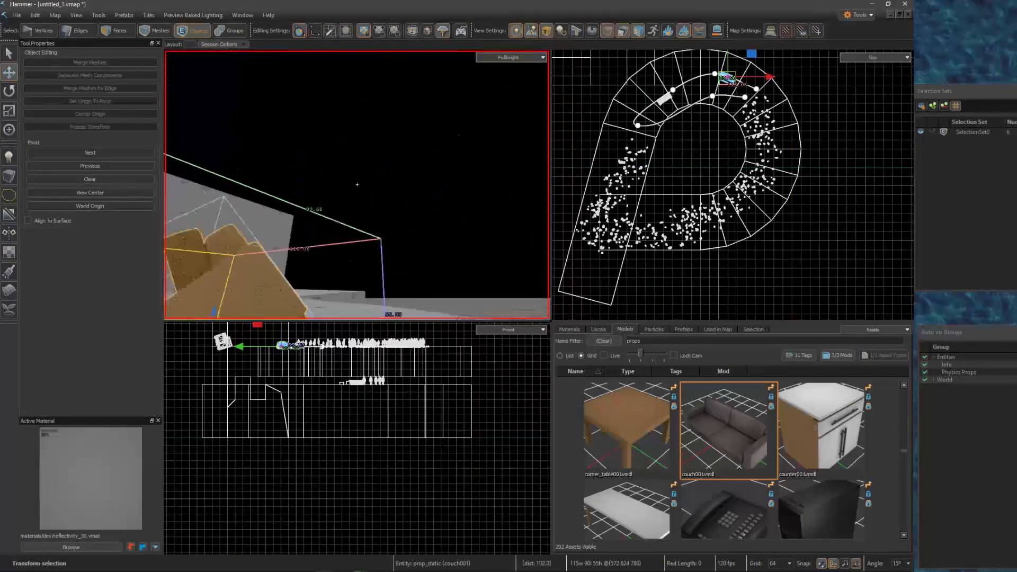
key(w)
key(s)
key(a)
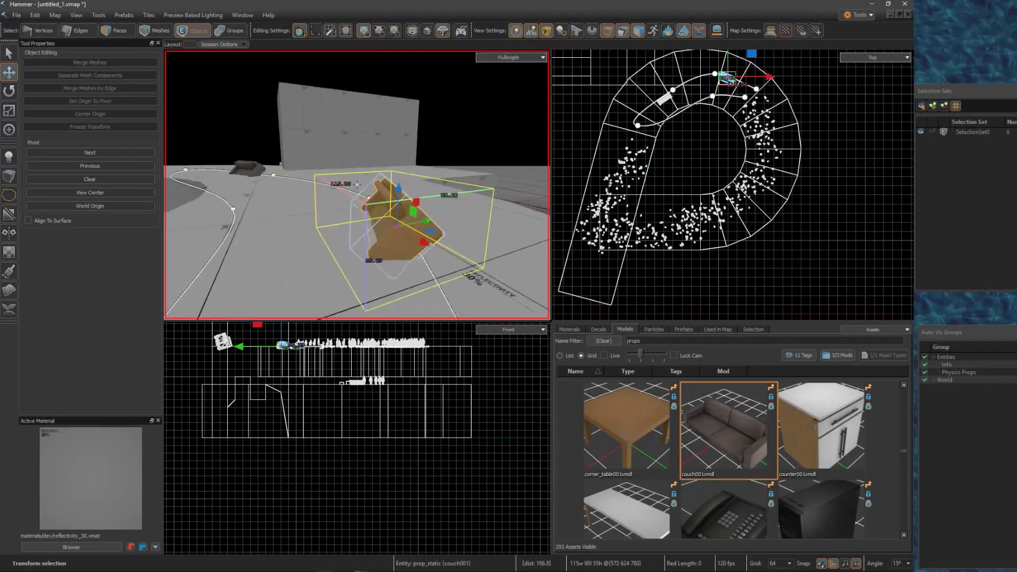
shift+drag(458, 252, 306, 229)
key(z)
key(d)
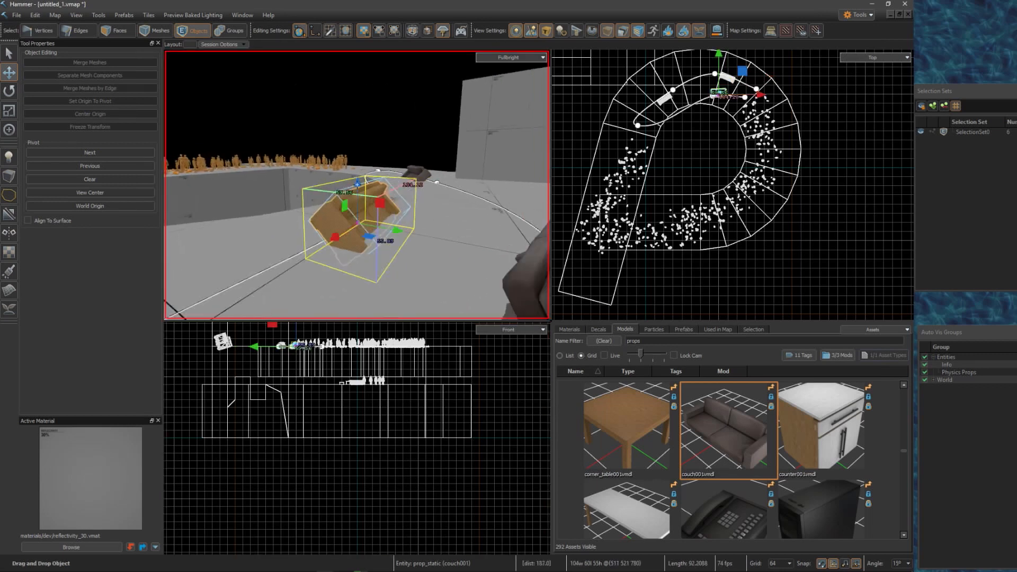
key(s)
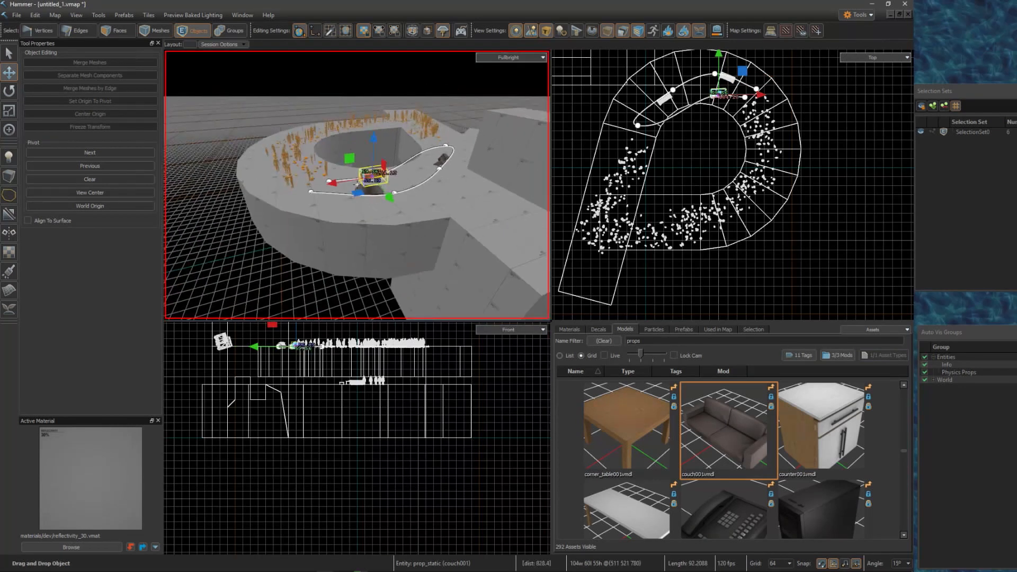
key(z)
key(Escape)
Examine the whole layout, including the curved mesh, sprayed models, path and couches, in the 3D and top views.
key(z)
key(a)
key(z)
scroll(686, 268, down, 6)
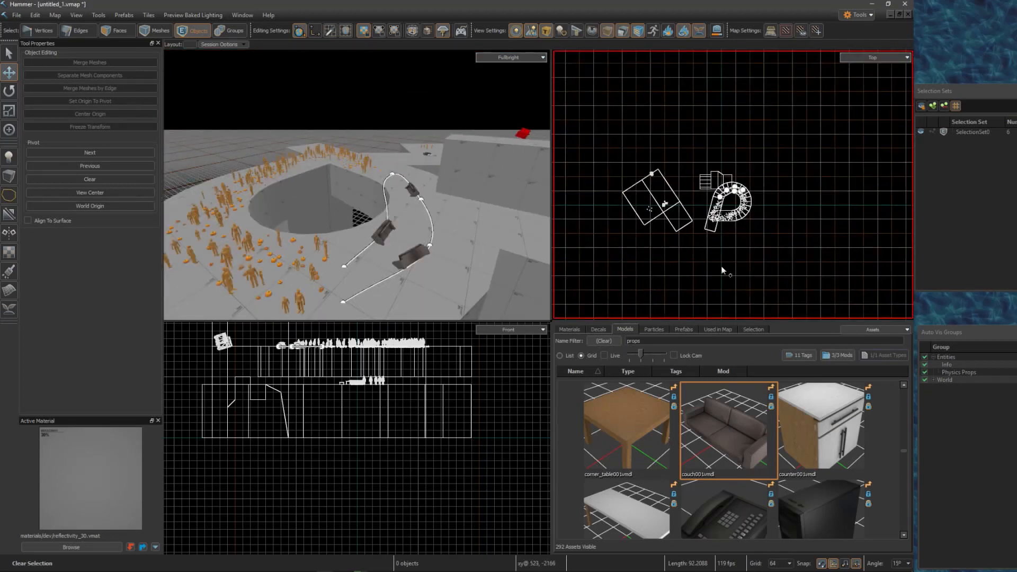
scroll(449, 272, down, 4)
key(z)
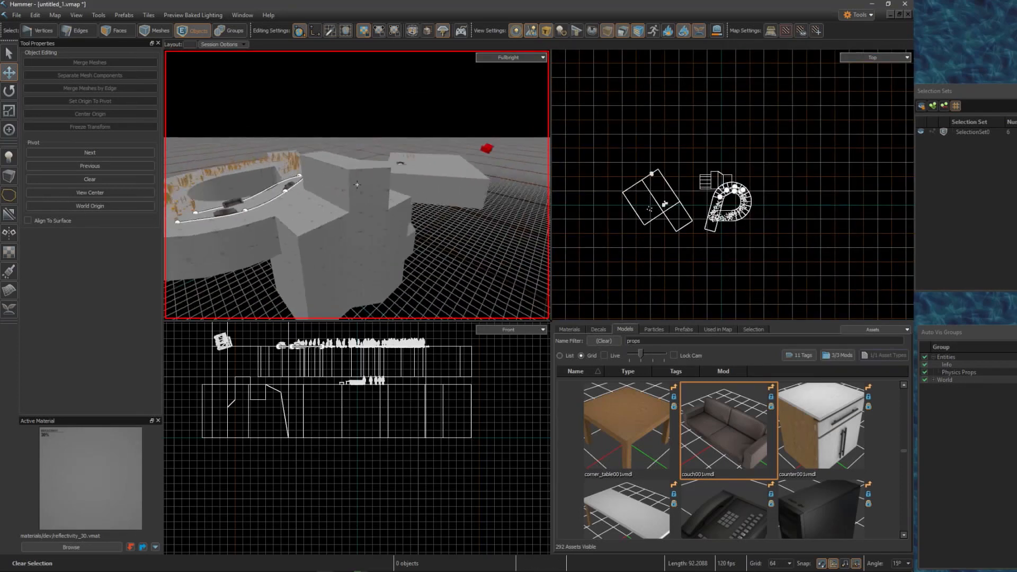
key(s)
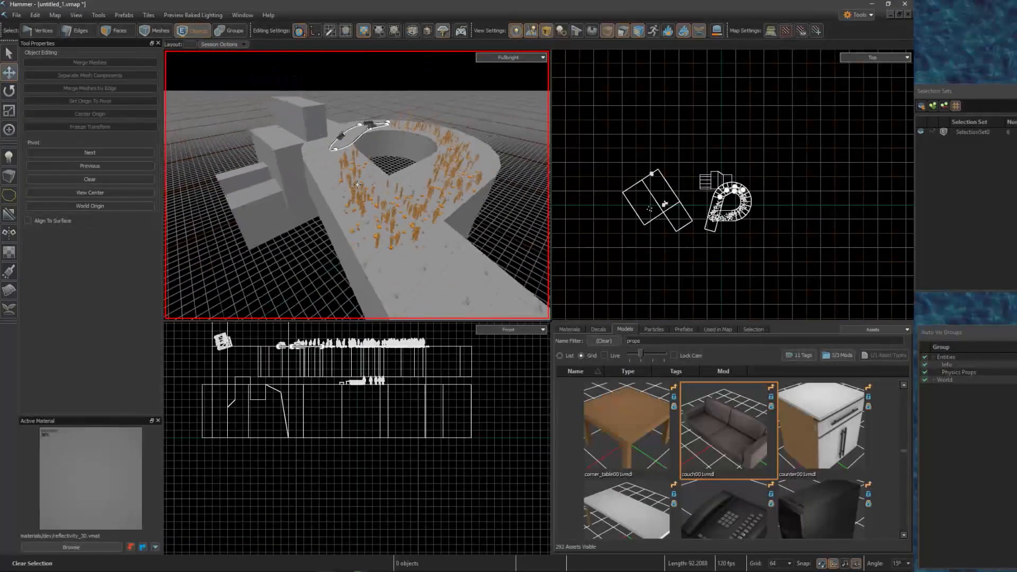
Pull the top view back to frame both structures and replace the asset browser with the Side view.
key(z)
scroll(726, 247, down, 2)
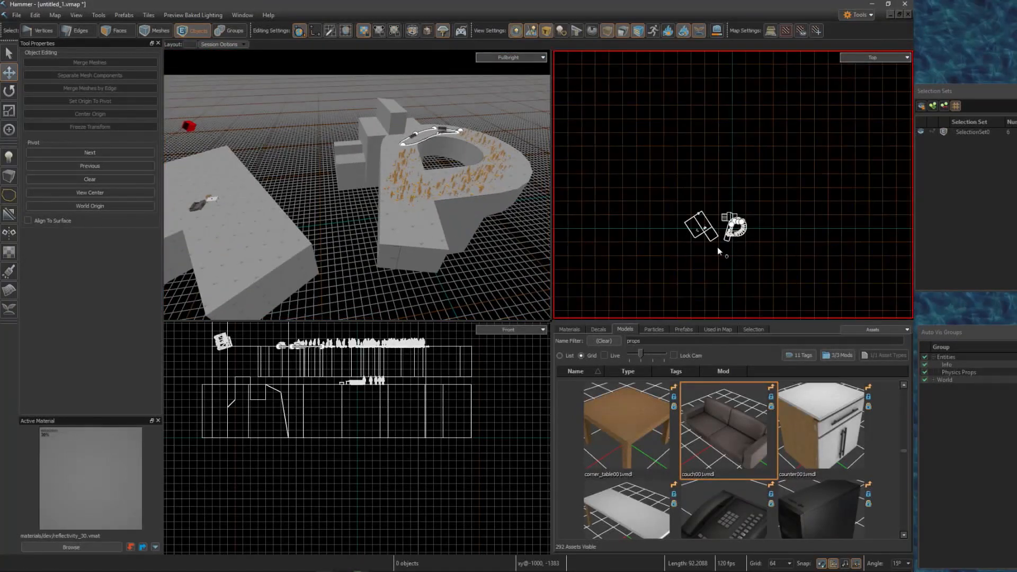
scroll(697, 246, up, 1)
click(876, 328)
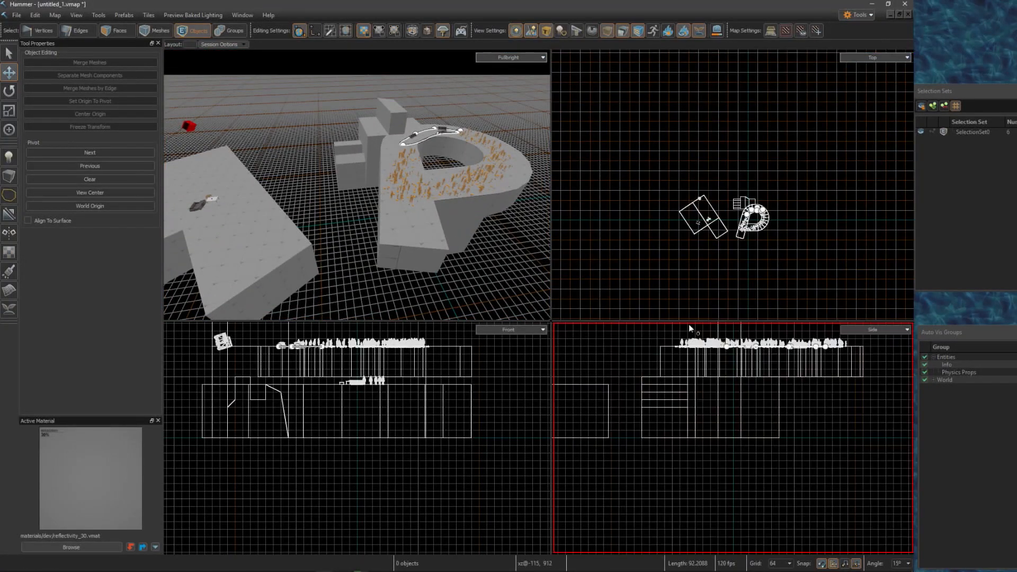
Examine the block structures, the curved bend with its sprayed models and the path with couches from several sides in 3D.
key(z)
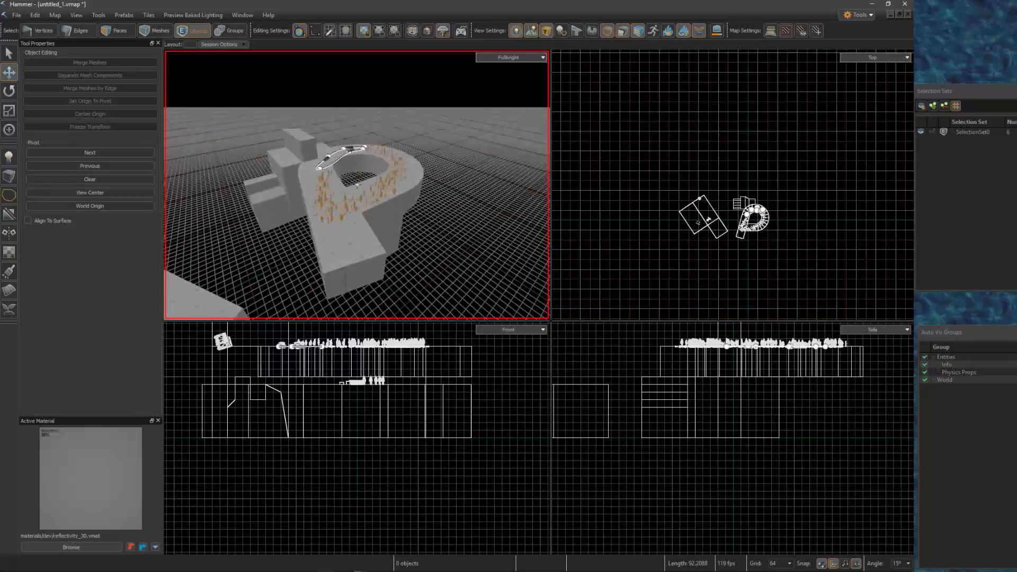
key(w)
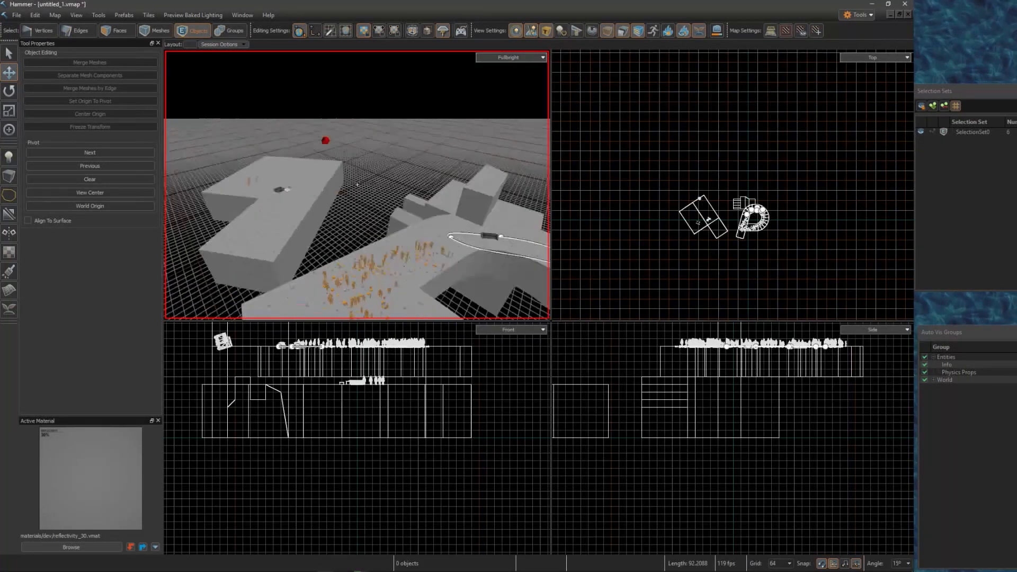
key(w)
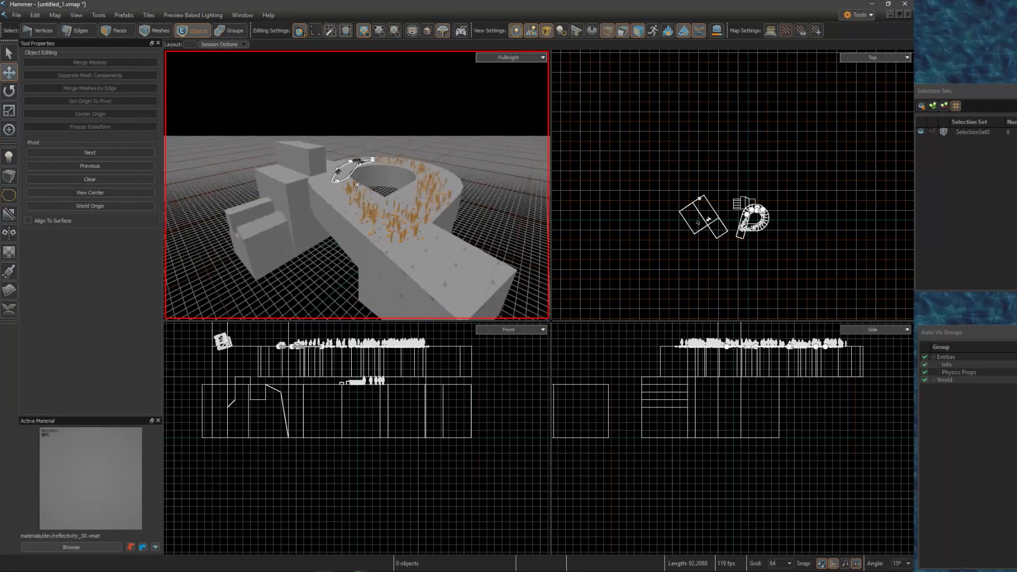
key(w)
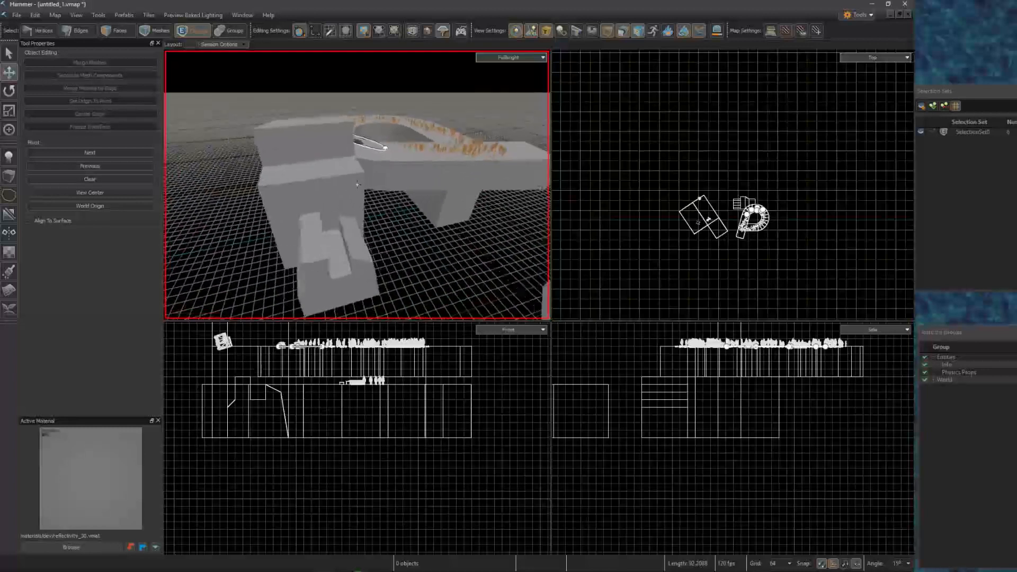
key(s)
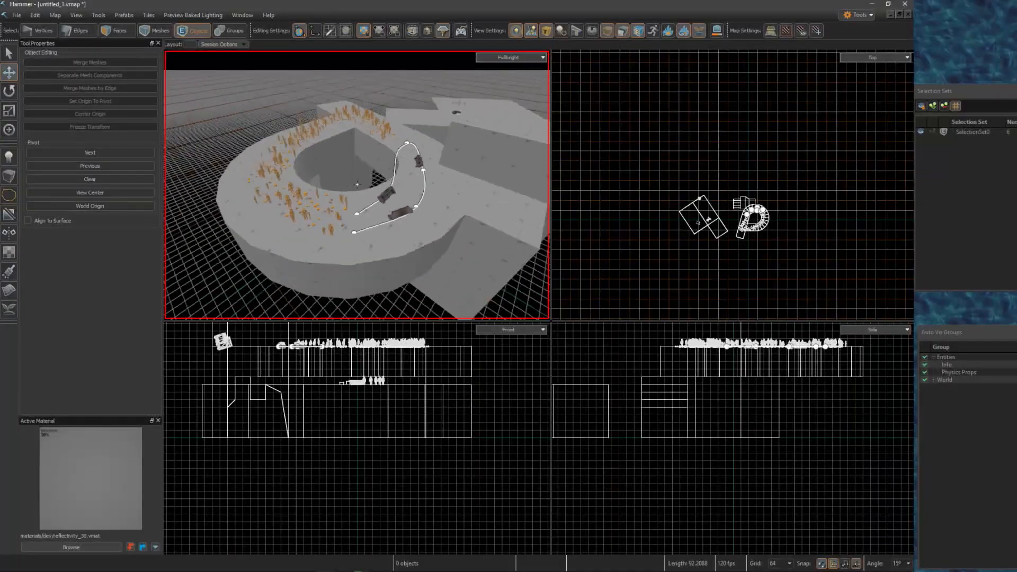
key(w)
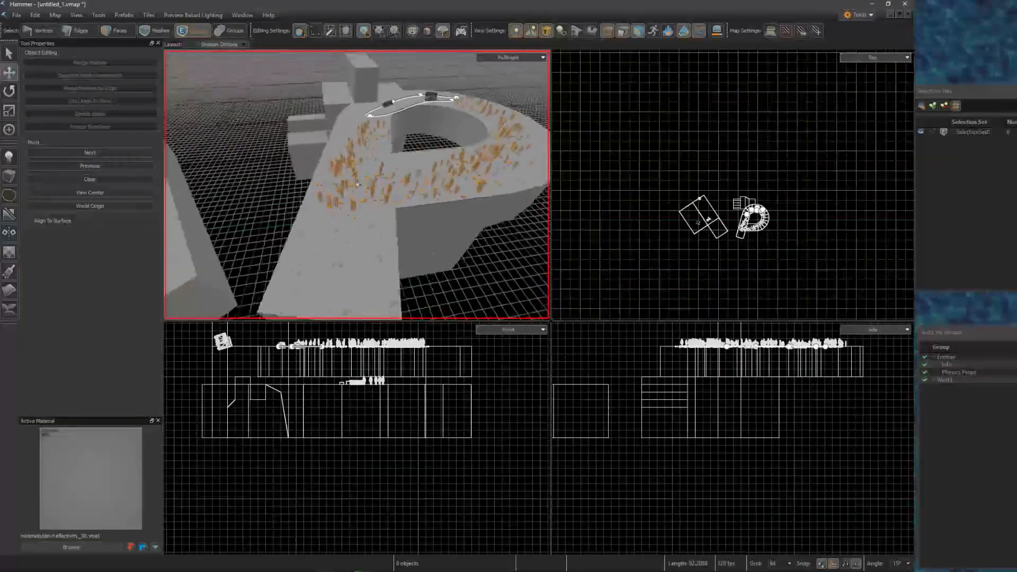
key(w)
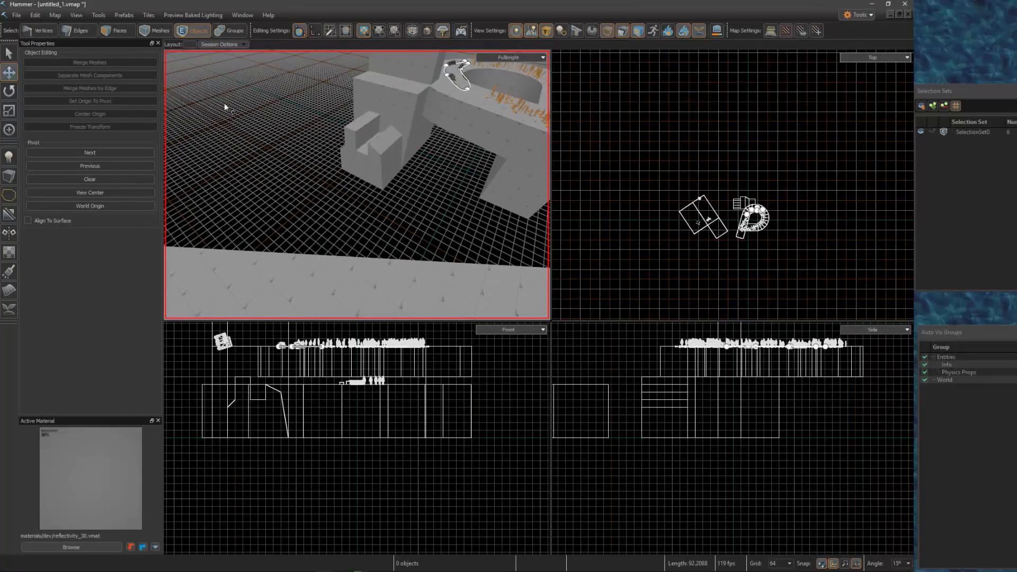
Open the existing map towerting.vmap from the test addon's maps folder.
click(17, 15)
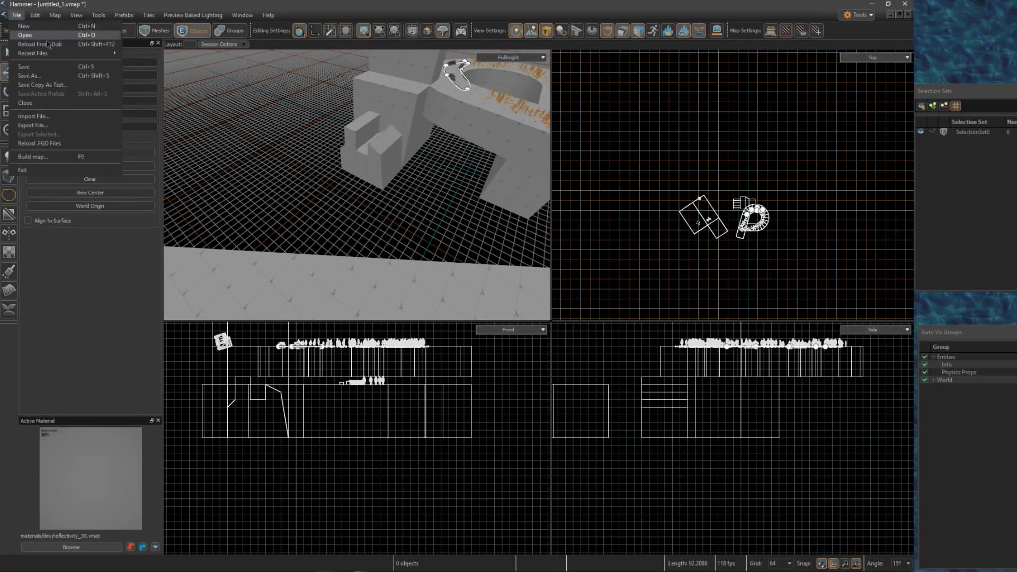
click(46, 37)
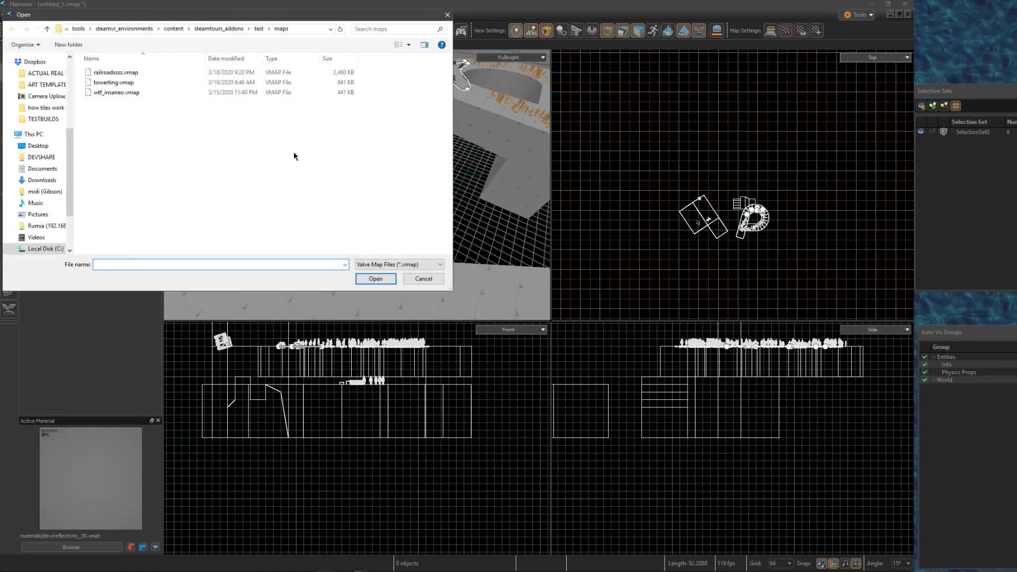
double_click(114, 83)
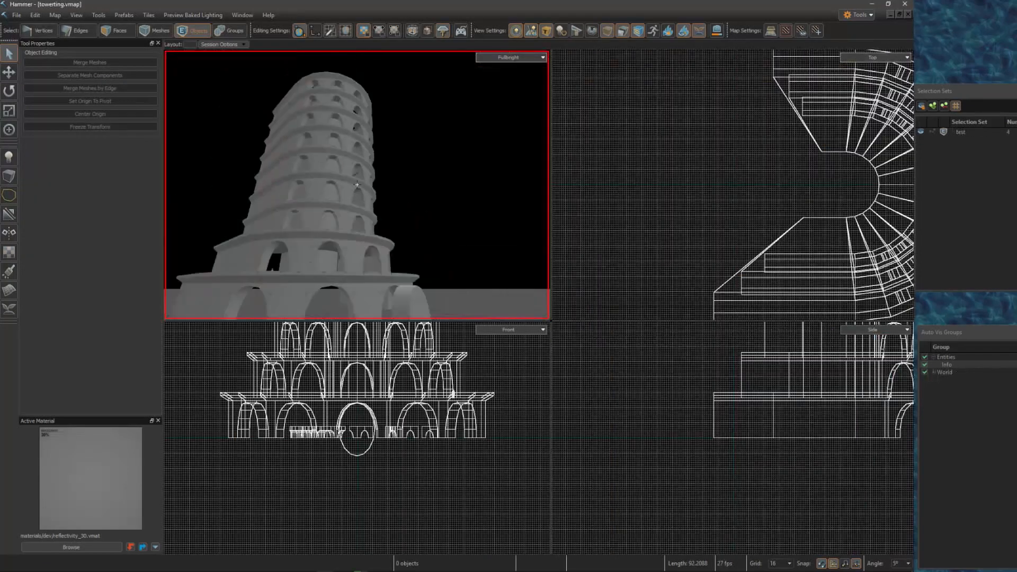
Examine the tower's arches, pillars and stacked tiers up close and from a distance in the 3D view.
key(w)
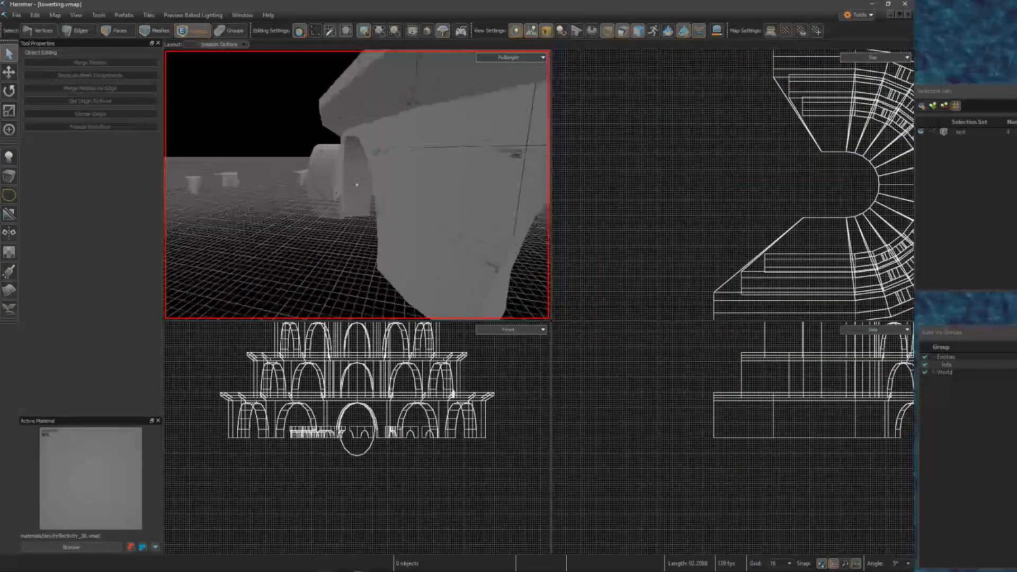
key(w)
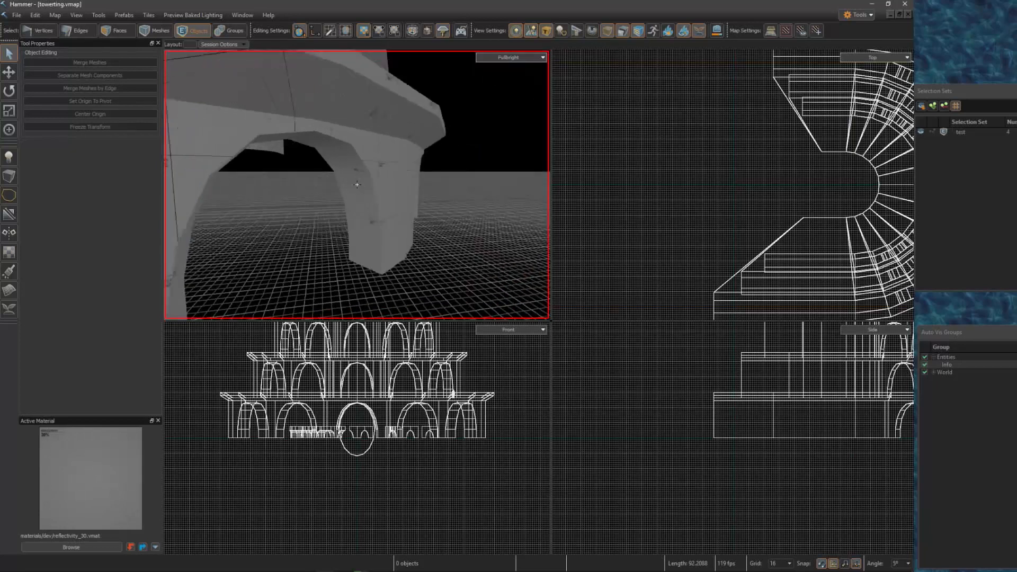
key(s)
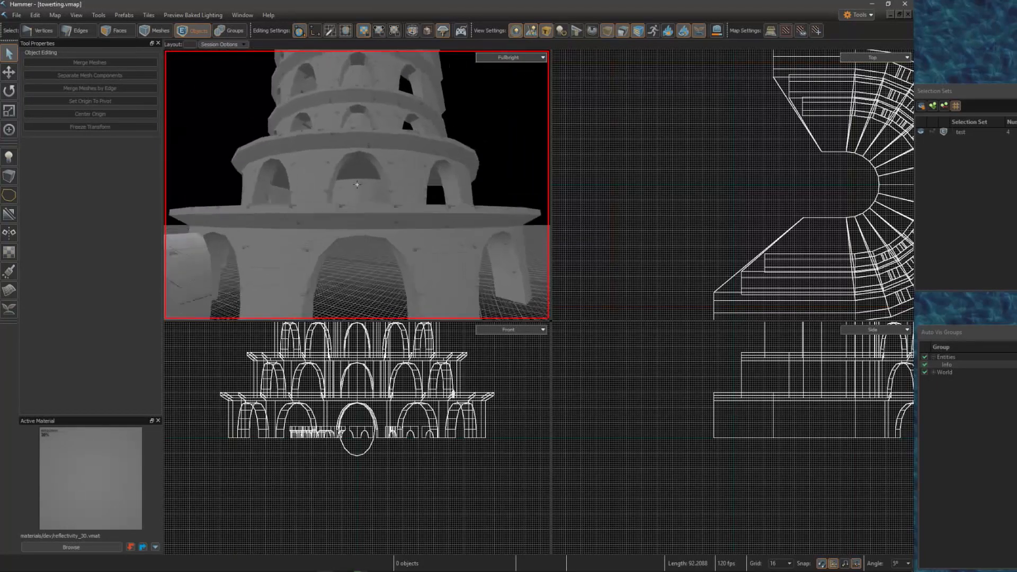
key(w)
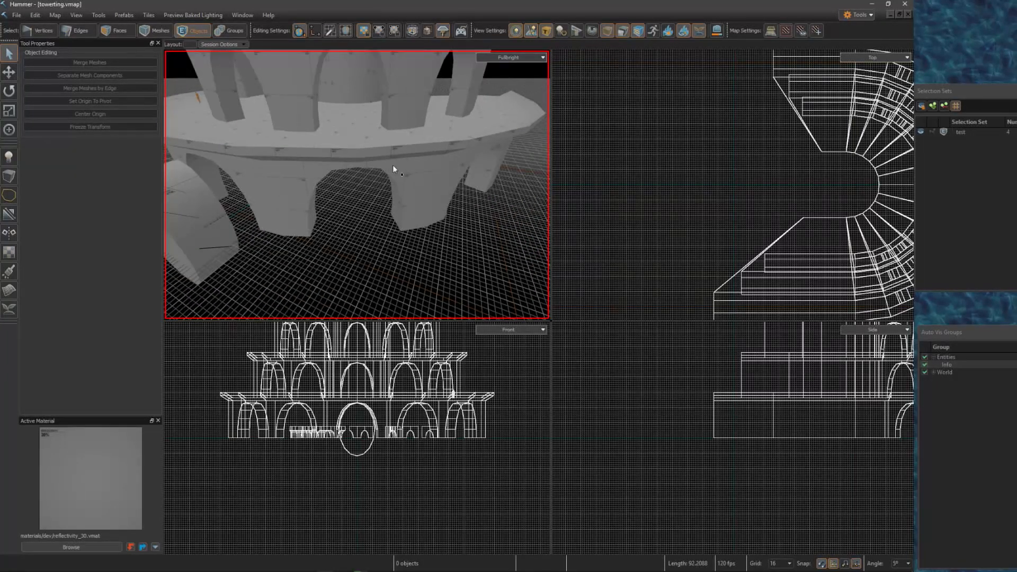
key(s)
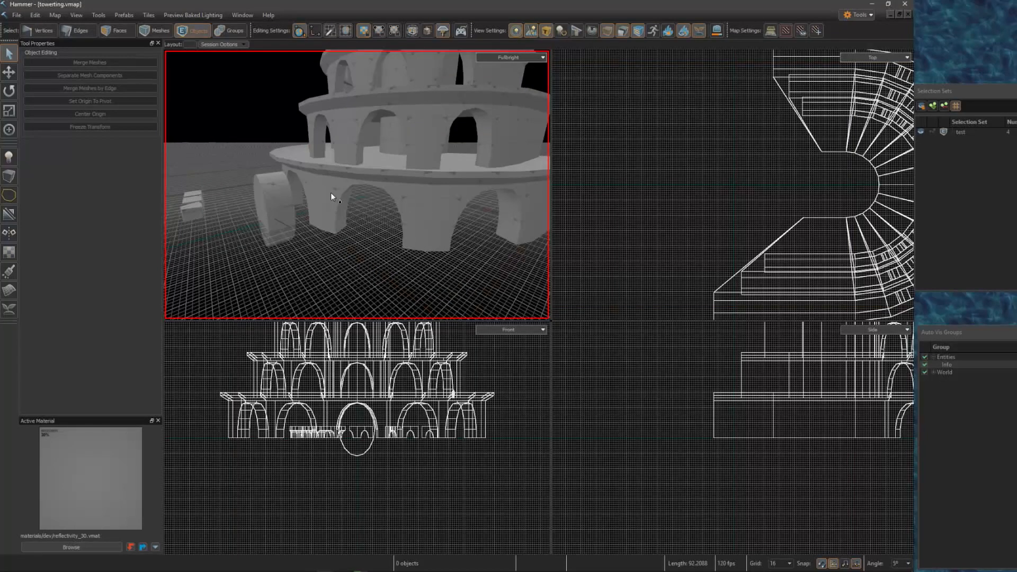
key(w)
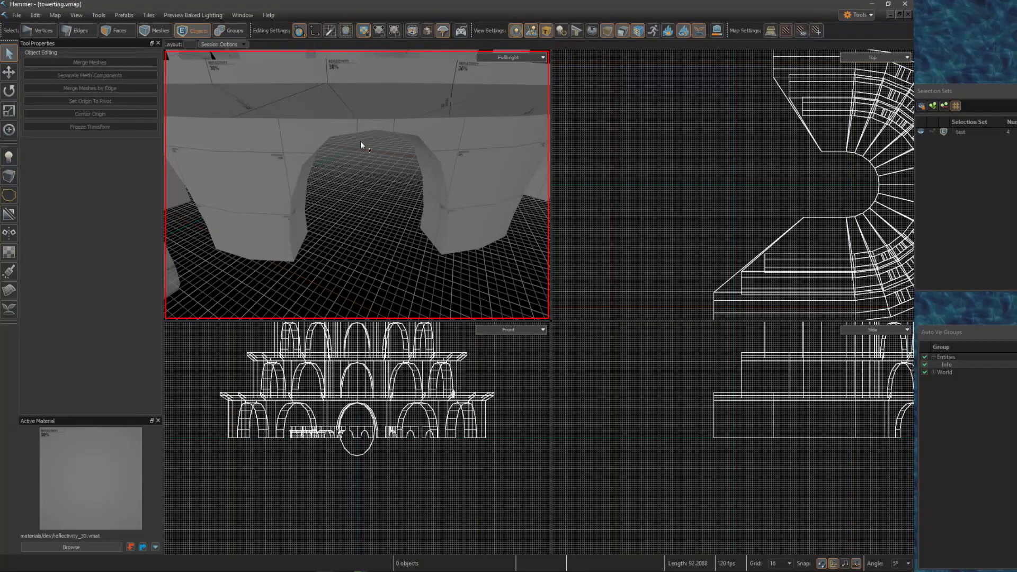
key(s)
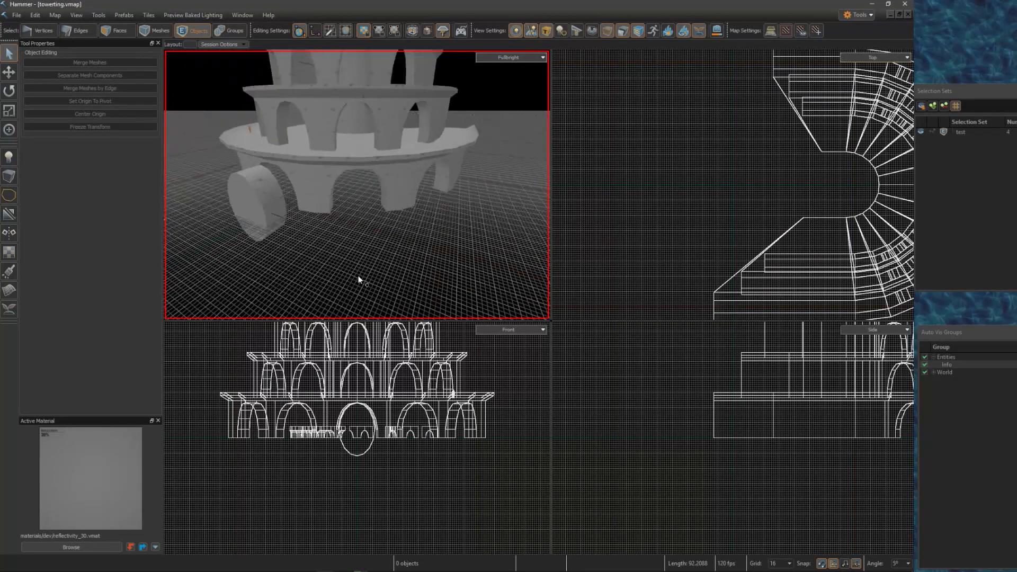